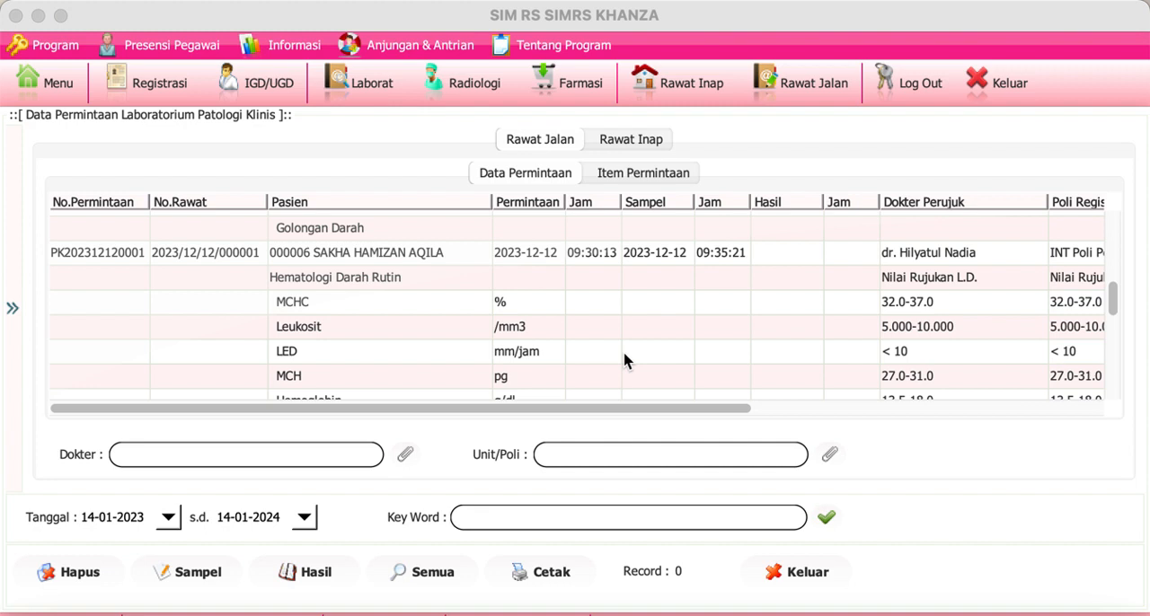
pyautogui.click(578, 349)
pyautogui.click(144, 255)
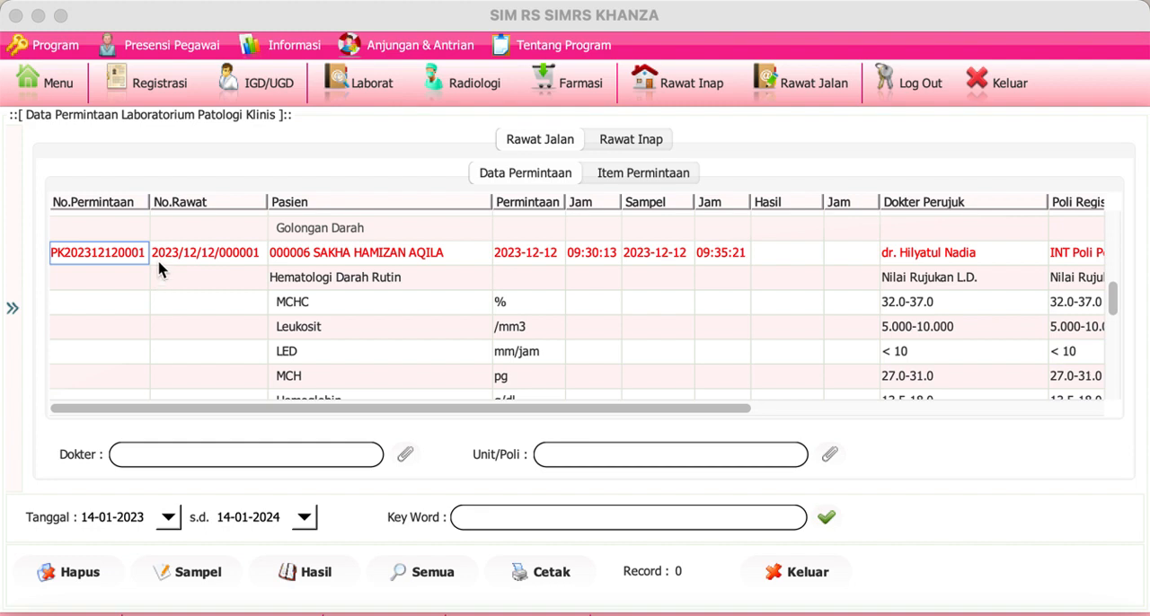
pyautogui.click(158, 261)
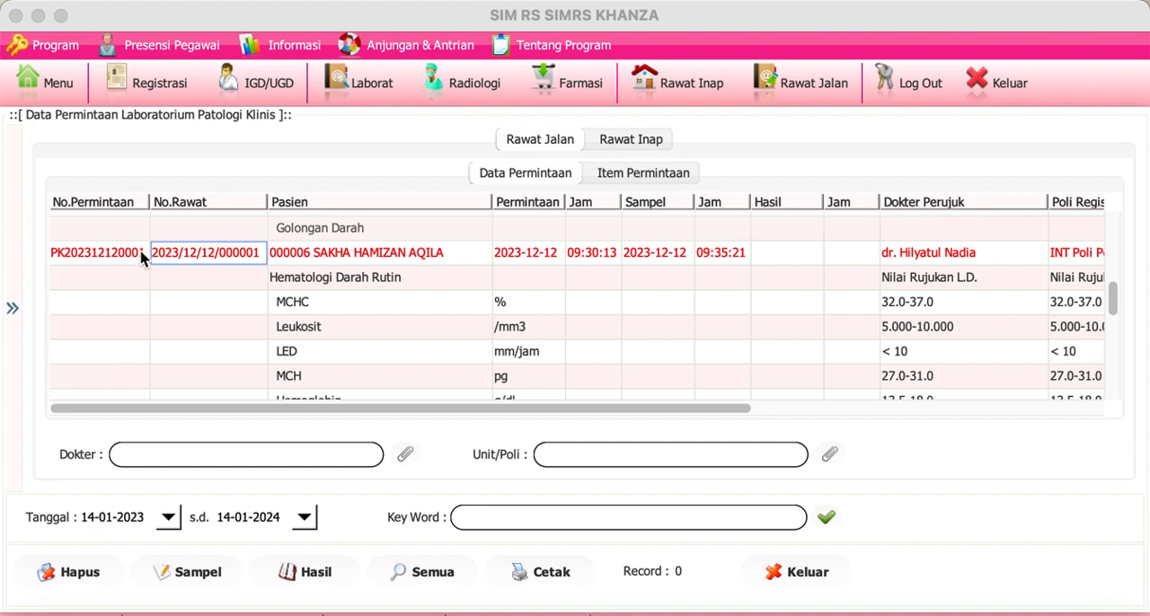
pyautogui.click(139, 255)
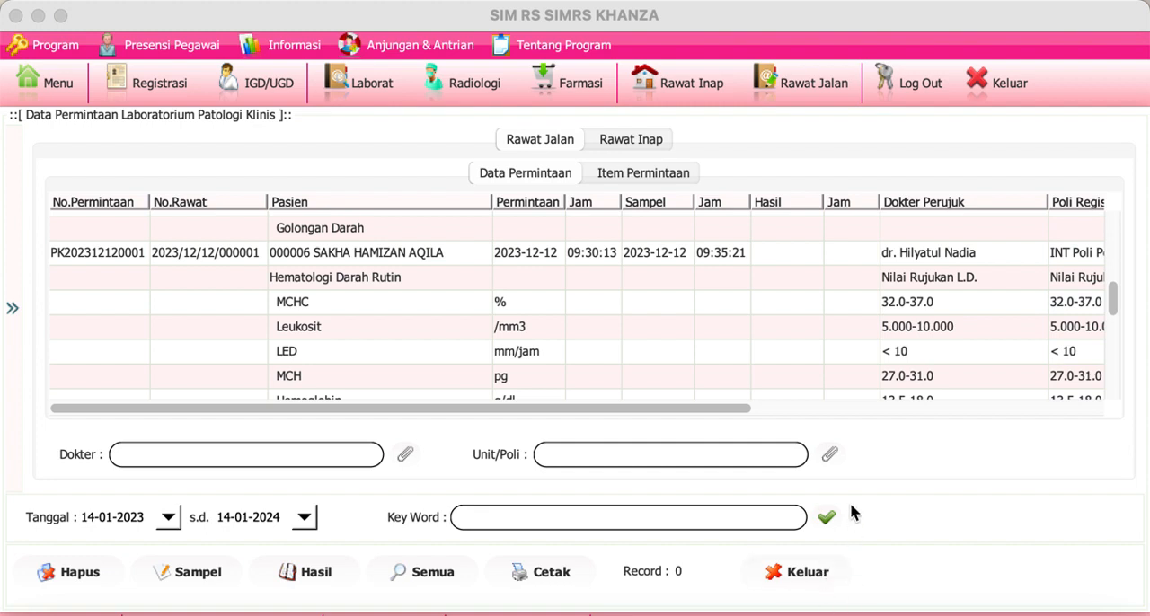
pyautogui.click(142, 257)
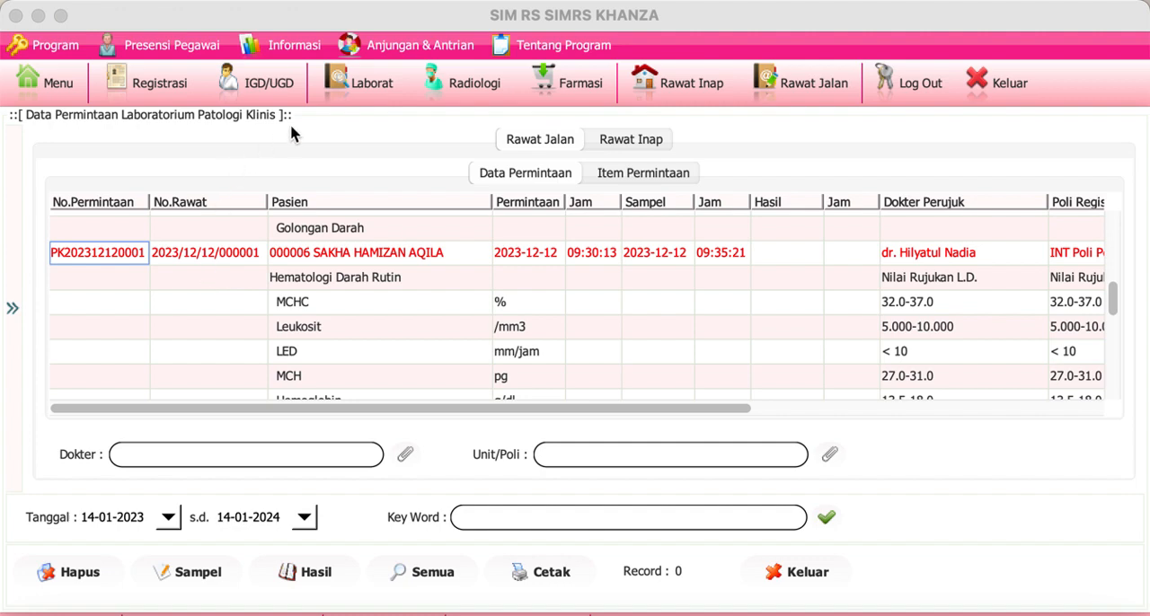
# Step: Open the laboratory's Permintaan Lab PK module and list the outpatient requests dated from 14-01-2023 to 14-01-2024
pyautogui.click(371, 86)
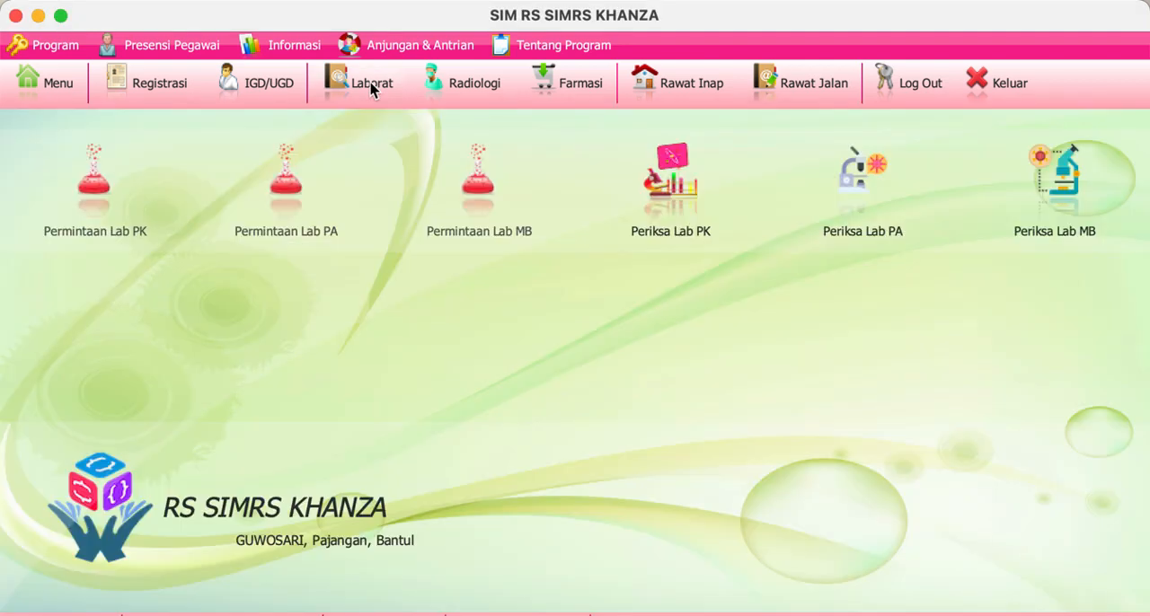
pyautogui.click(94, 190)
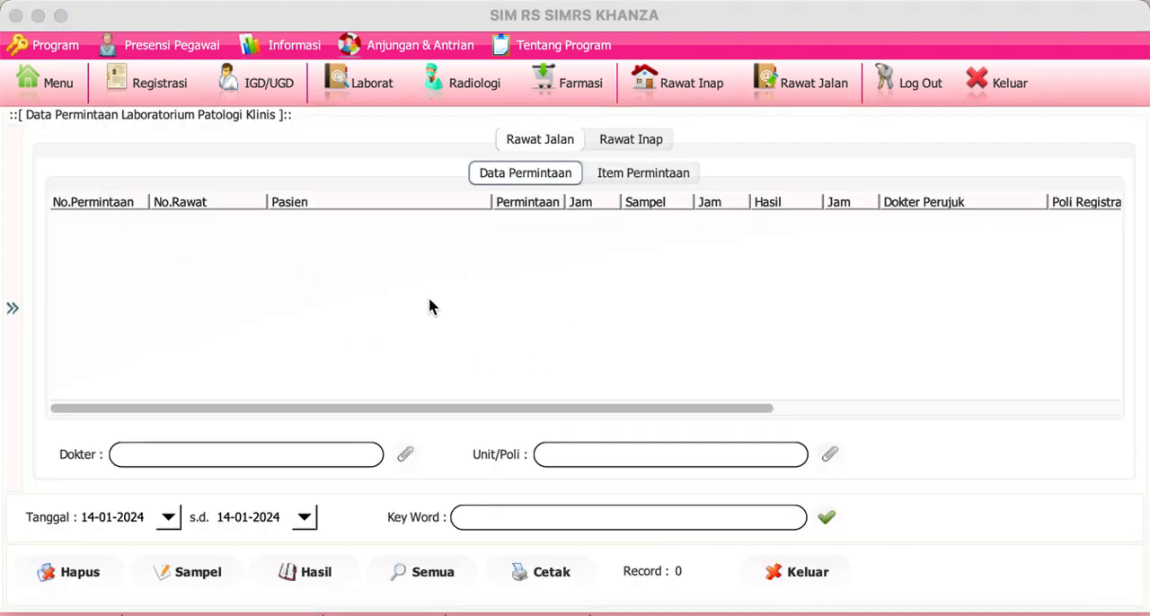
pyautogui.click(144, 513)
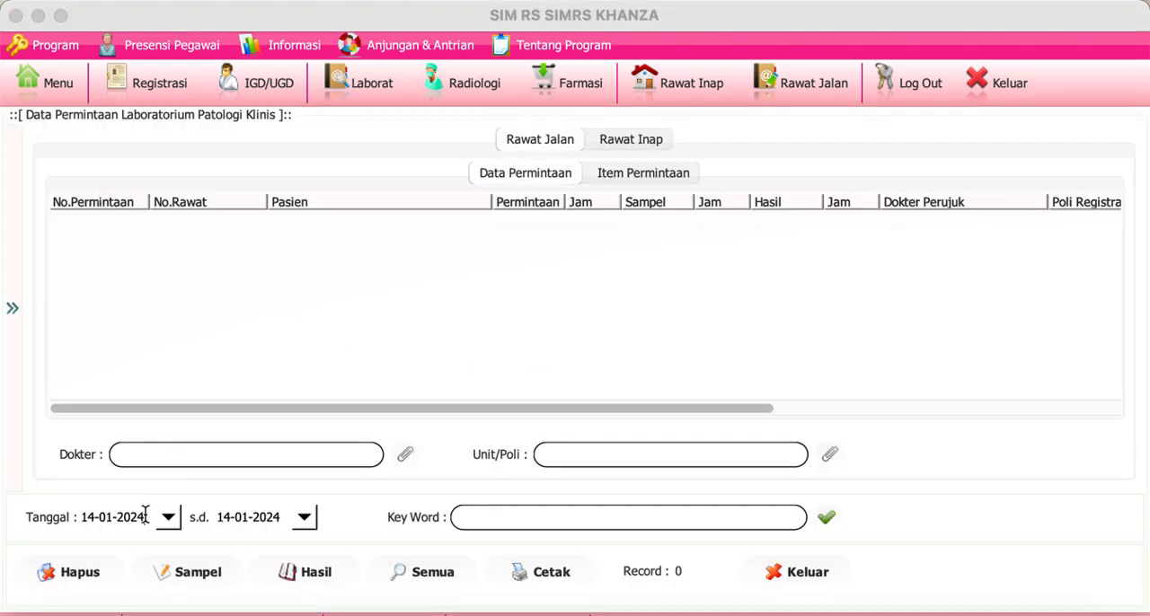
pyautogui.press('BackSpace')
pyautogui.write('3')
pyautogui.click(827, 516)
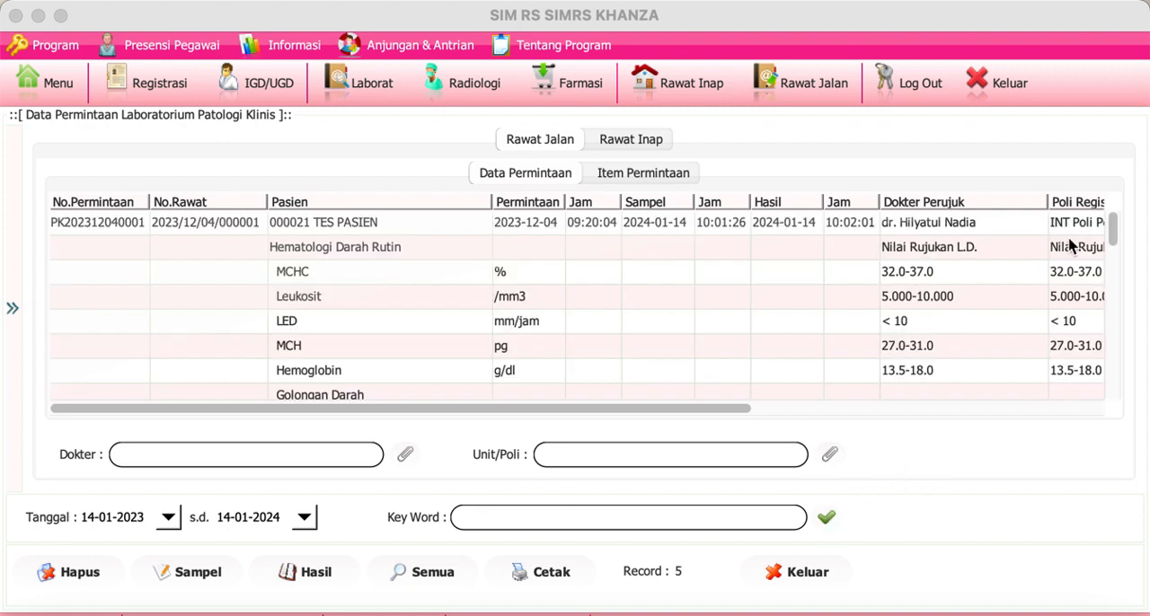
# Step: Find the outpatient lab request dated 2023-12-12 at 13:45:55 and examine its request number, patient and request time
pyautogui.moveTo(1111, 225); pyautogui.dragTo(1114, 264)
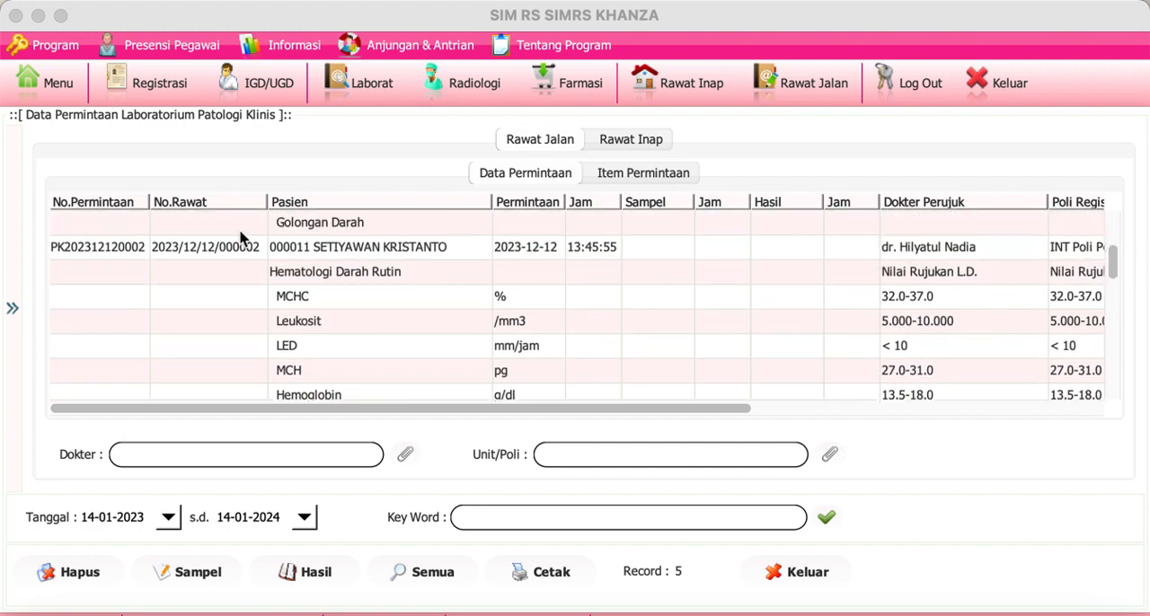
pyautogui.click(133, 250)
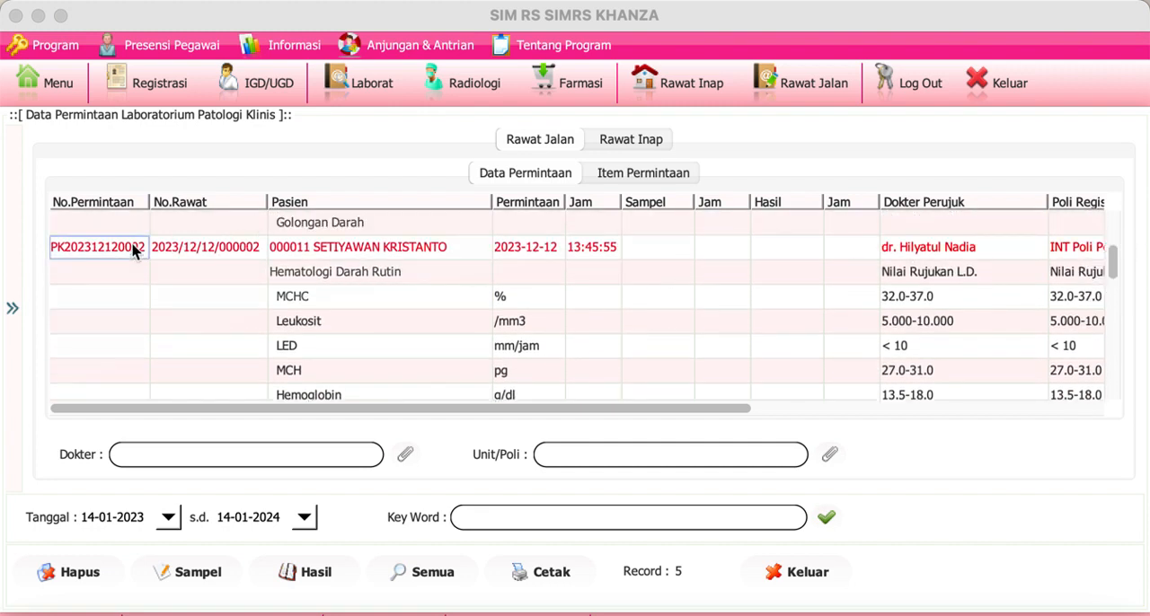
pyautogui.click(436, 256)
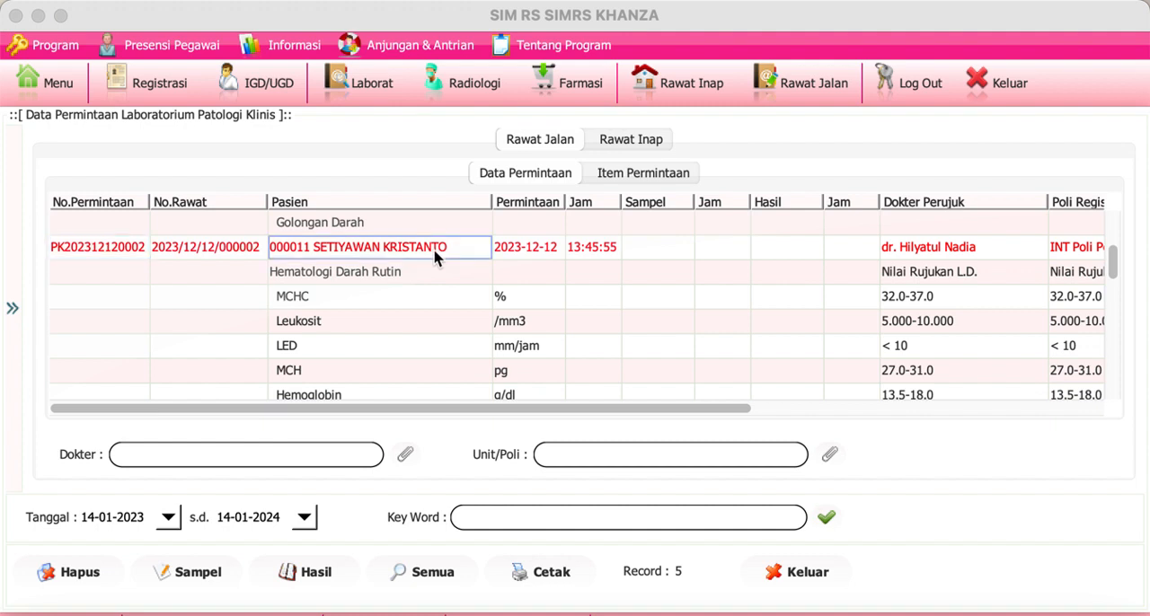
pyautogui.click(601, 250)
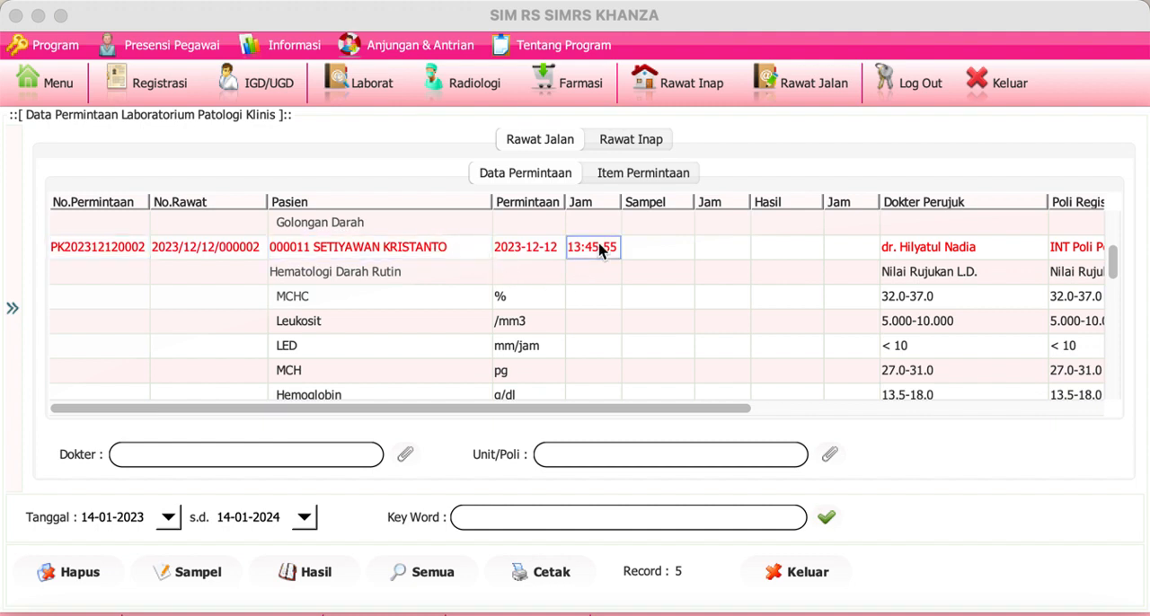
pyautogui.click(525, 257)
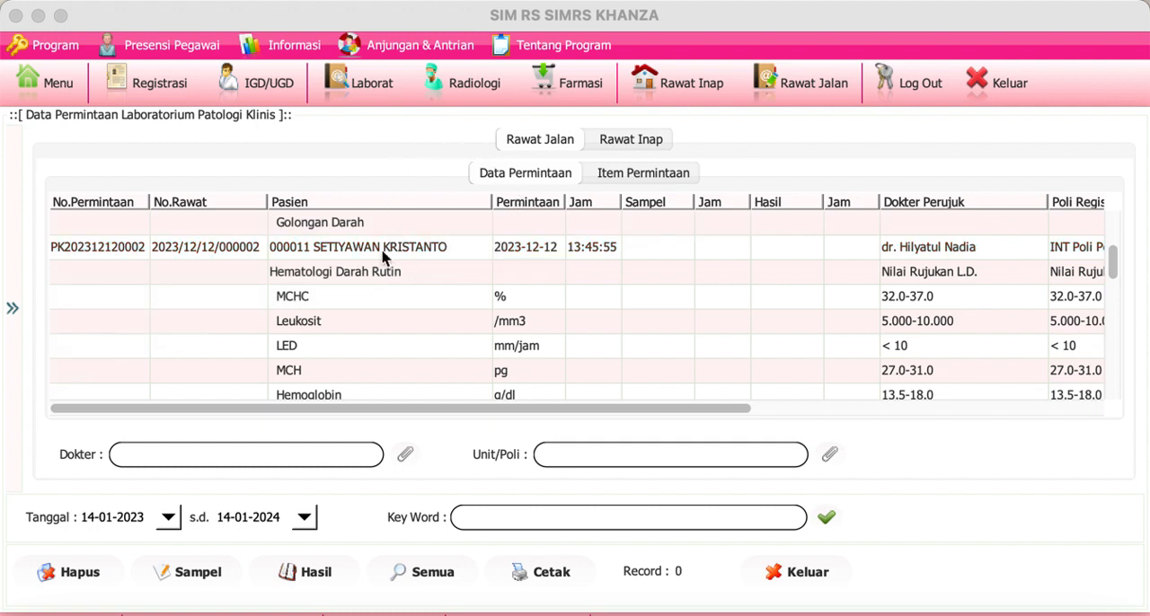
pyautogui.click(126, 255)
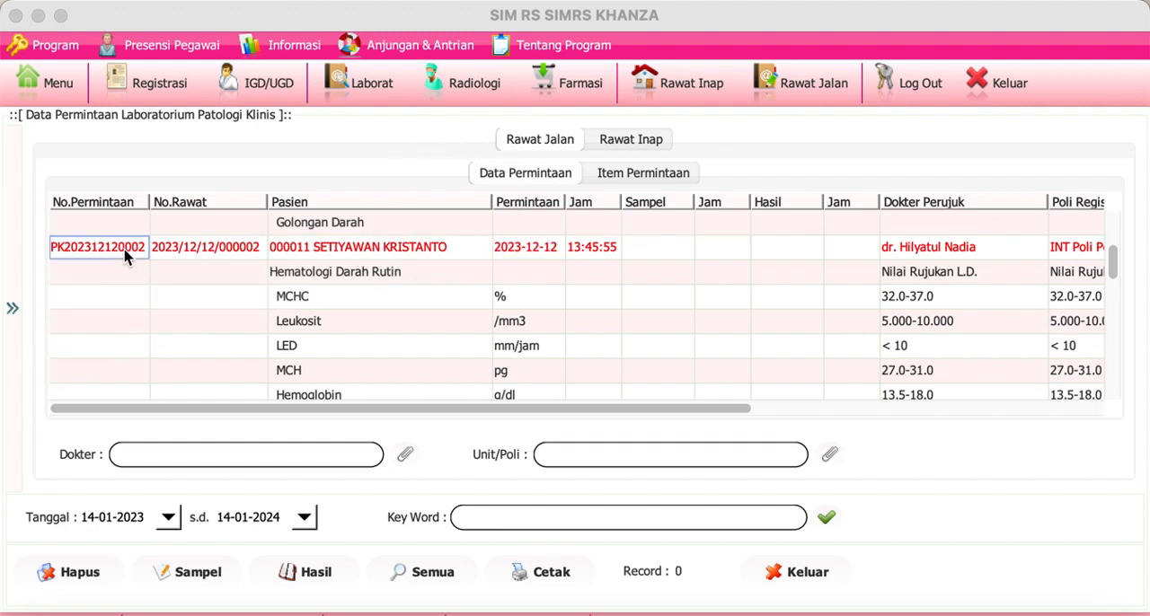
pyautogui.click(199, 581)
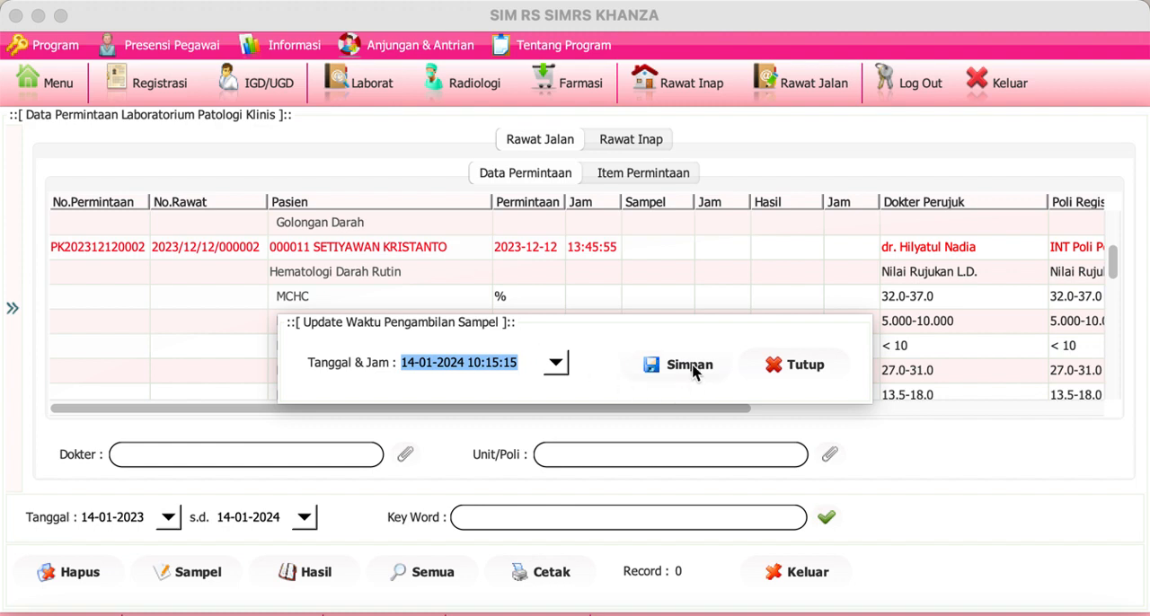
pyautogui.click(778, 366)
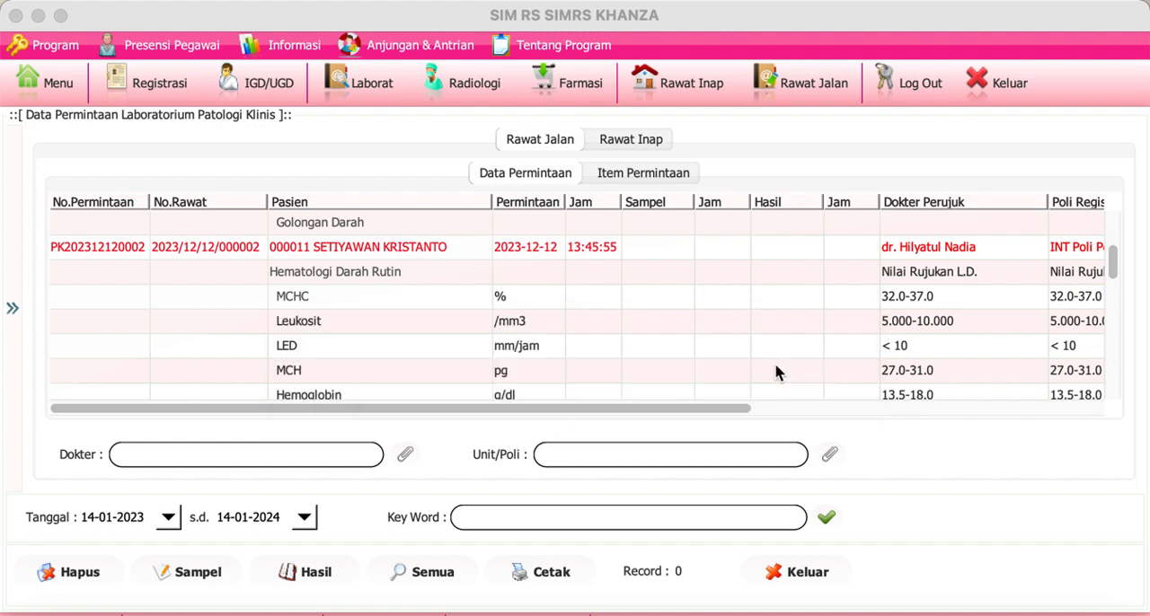
pyautogui.click(100, 250)
pyautogui.click(179, 576)
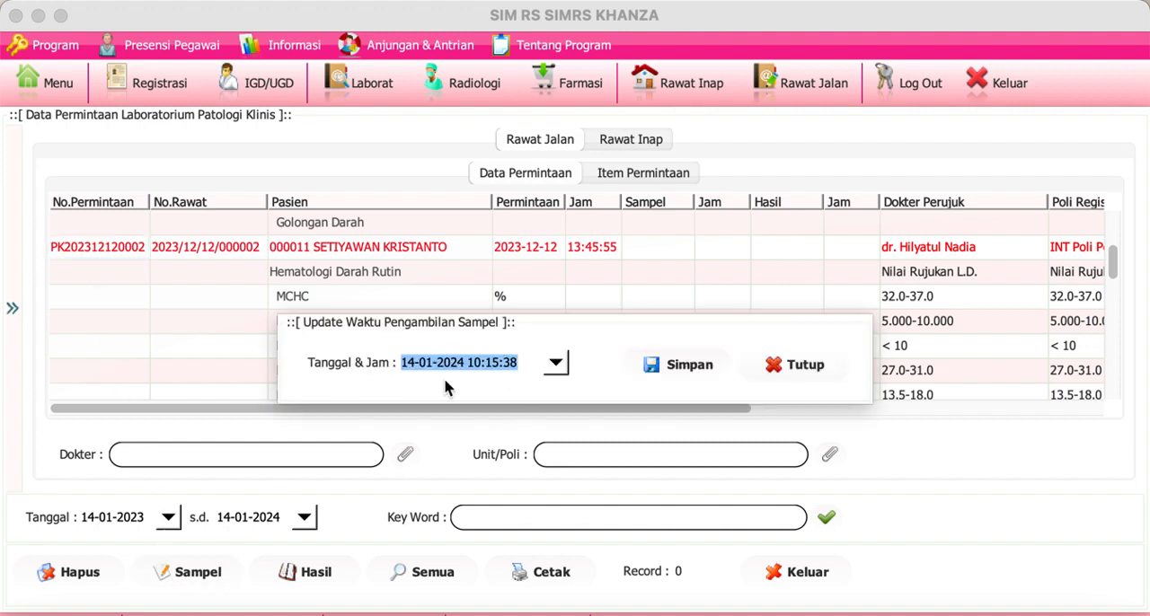
pyautogui.click(499, 368)
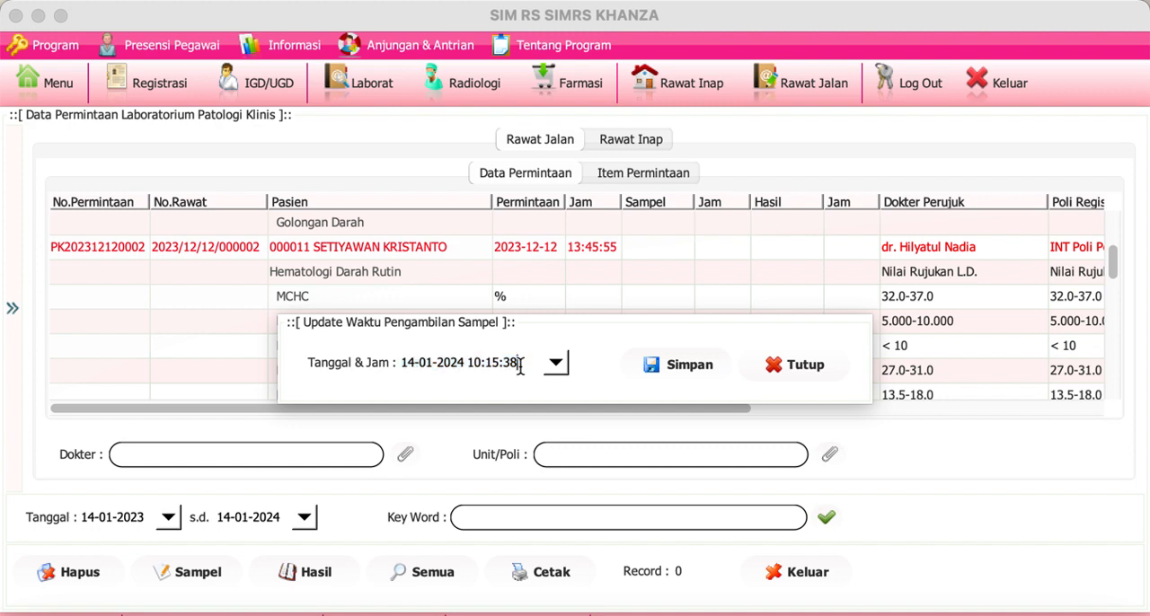
pyautogui.click(678, 365)
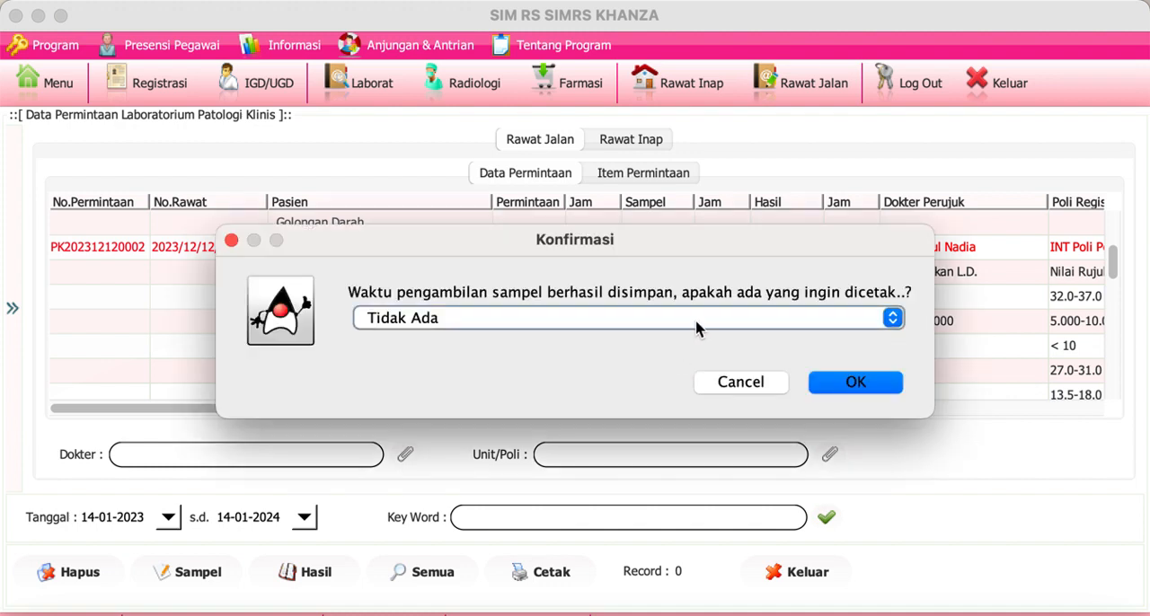
# Step: Generate Barcode No.Permintaan 1 for the sample, inspect the label preview at 175% and close it
pyautogui.click(697, 329)
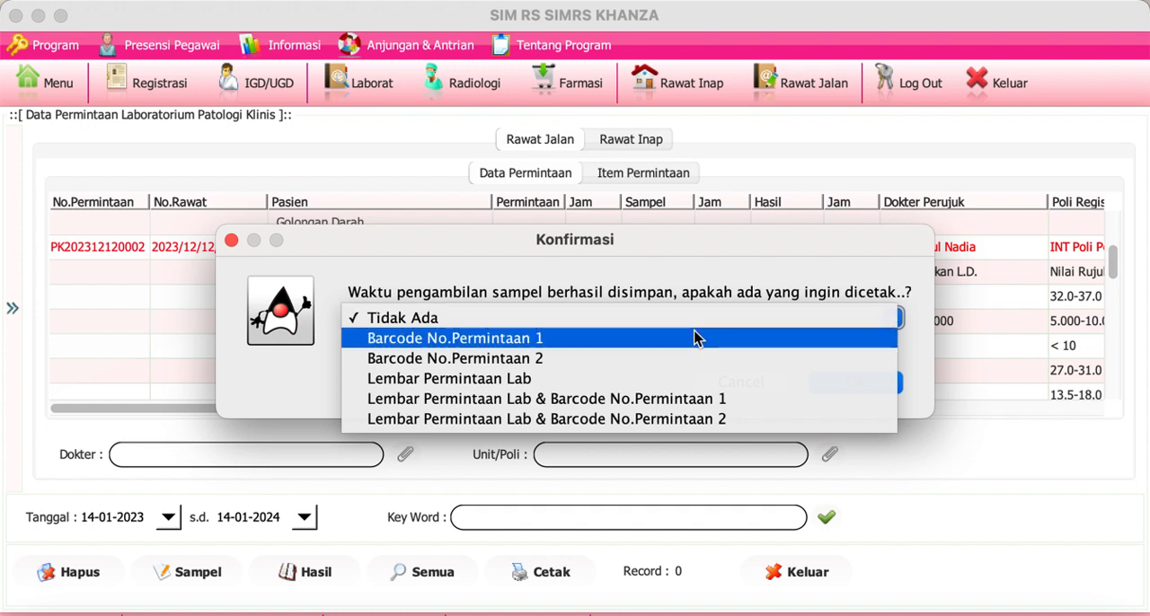
pyautogui.click(689, 337)
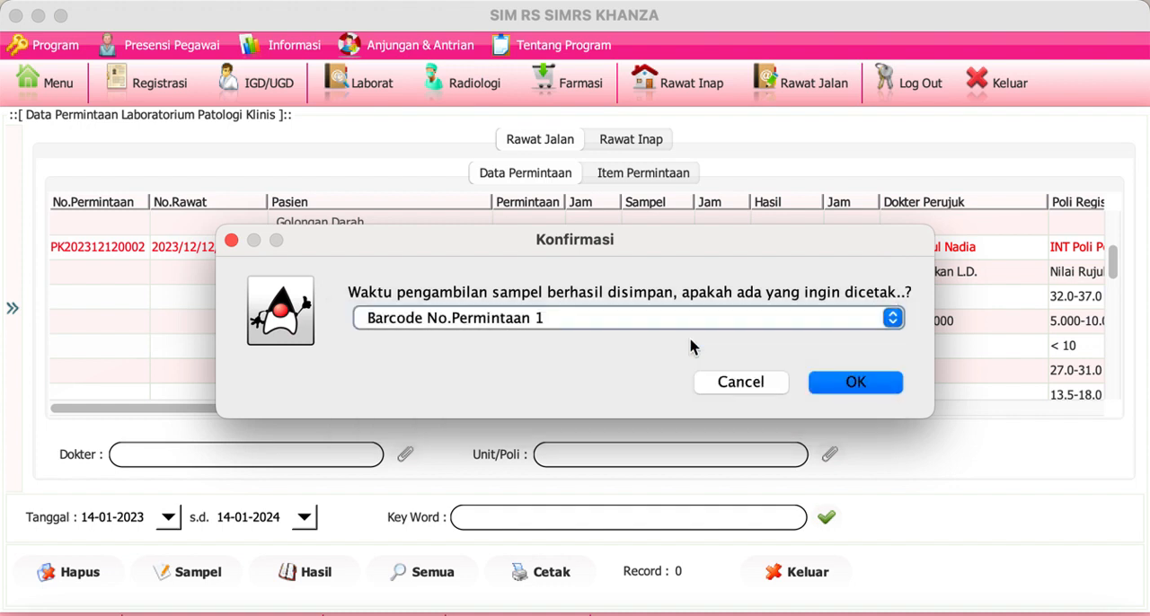
pyautogui.click(844, 392)
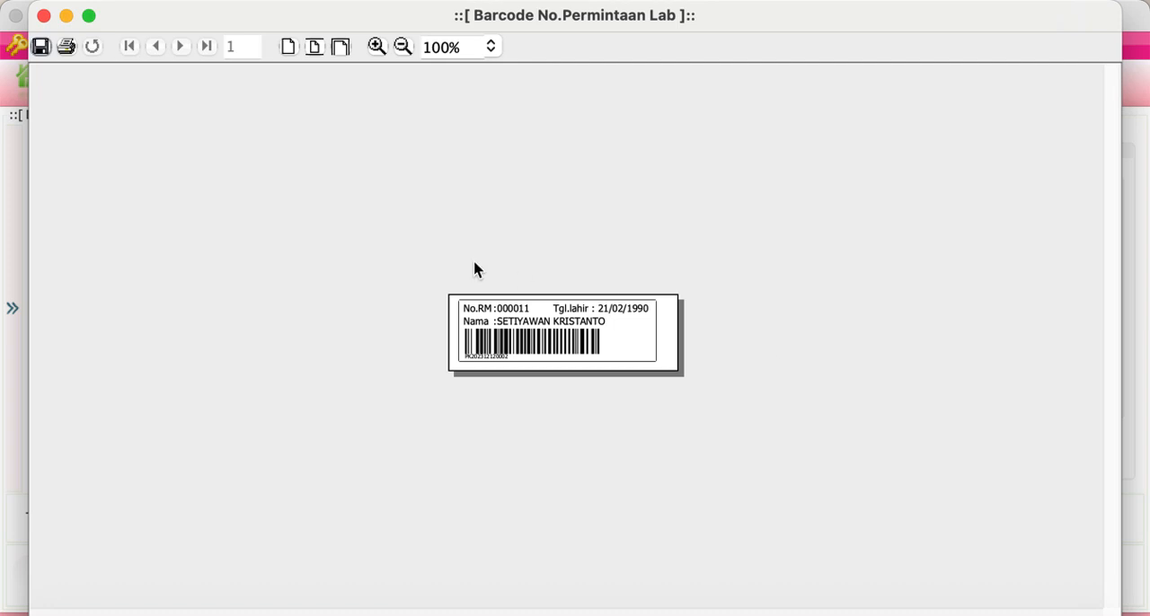
pyautogui.click(379, 49)
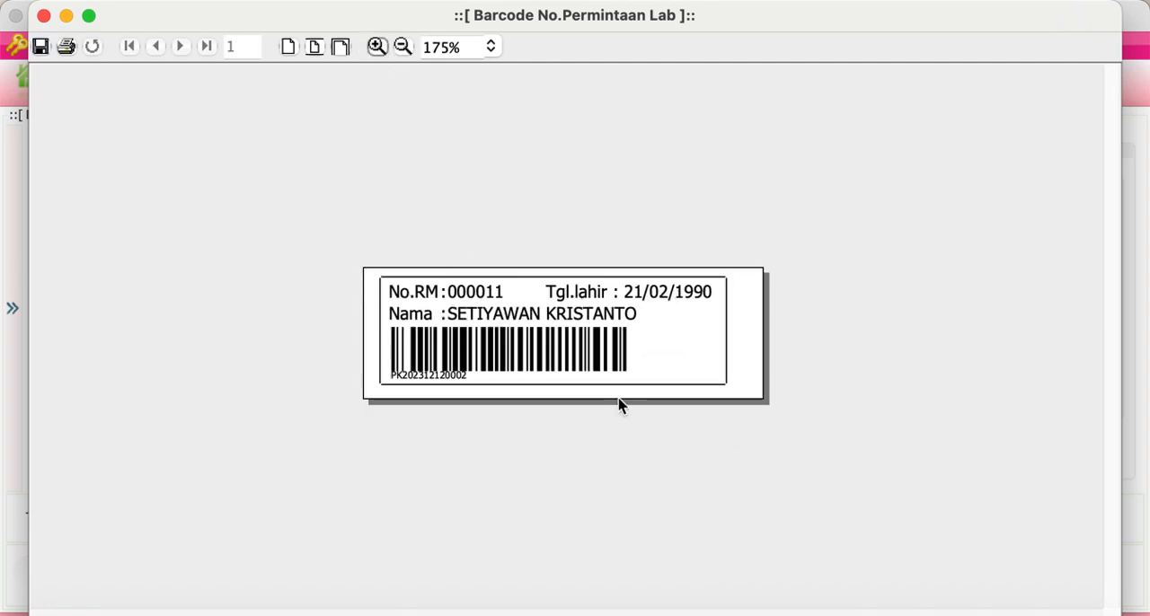
pyautogui.click(43, 17)
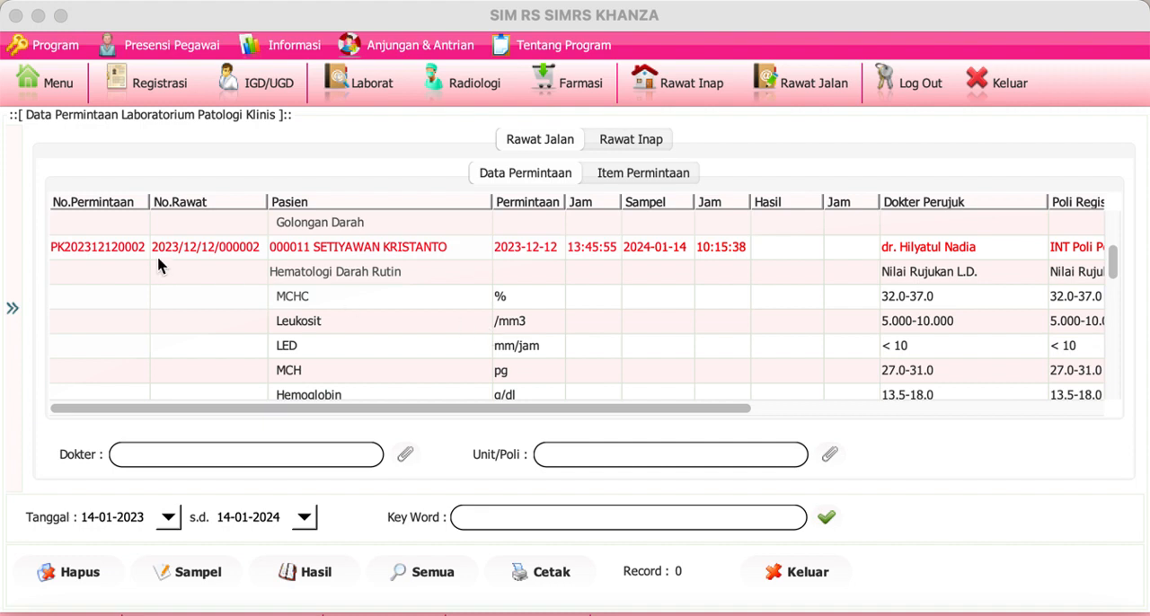
# Step: Open the same request's result entry form, view the Hematologi Darah Rutin items in full and close it without saving
pyautogui.click(131, 251)
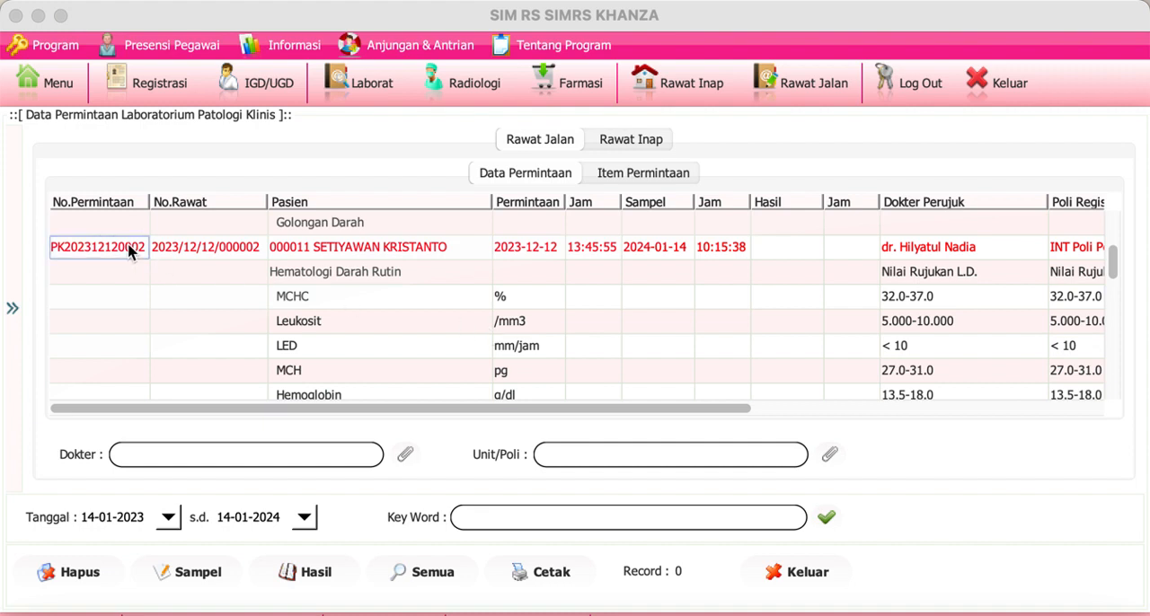
pyautogui.click(331, 580)
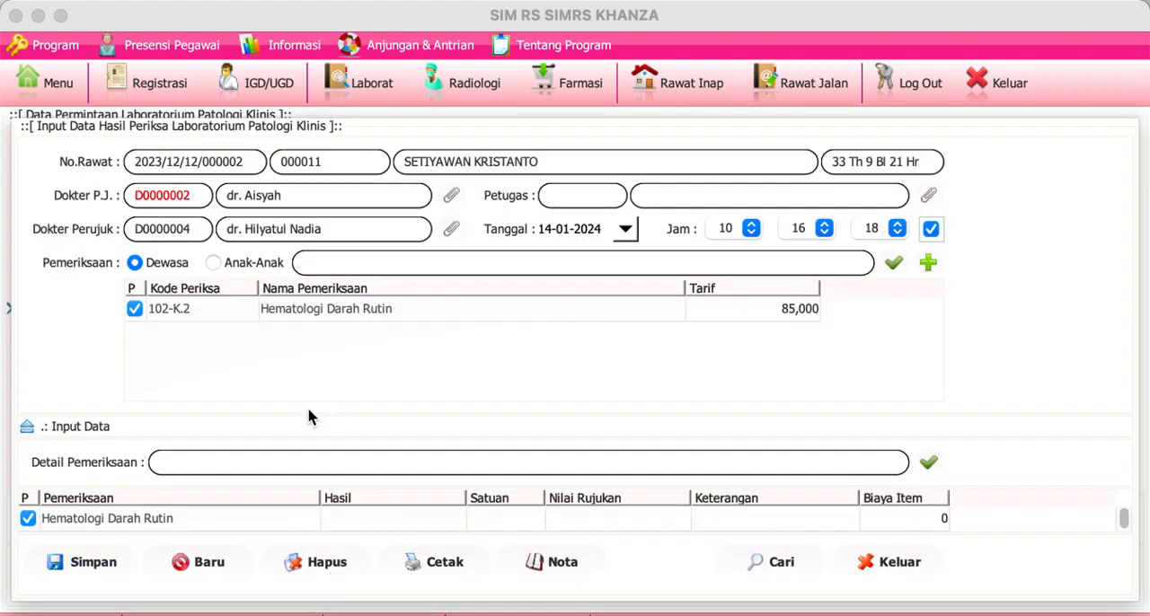
pyautogui.click(24, 433)
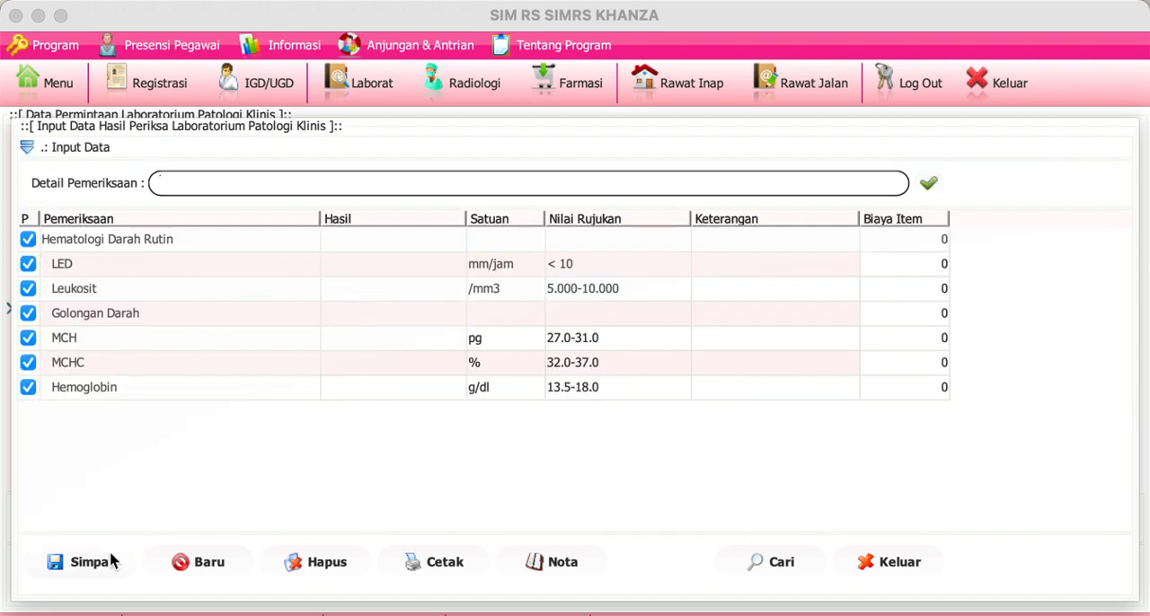
pyautogui.click(881, 563)
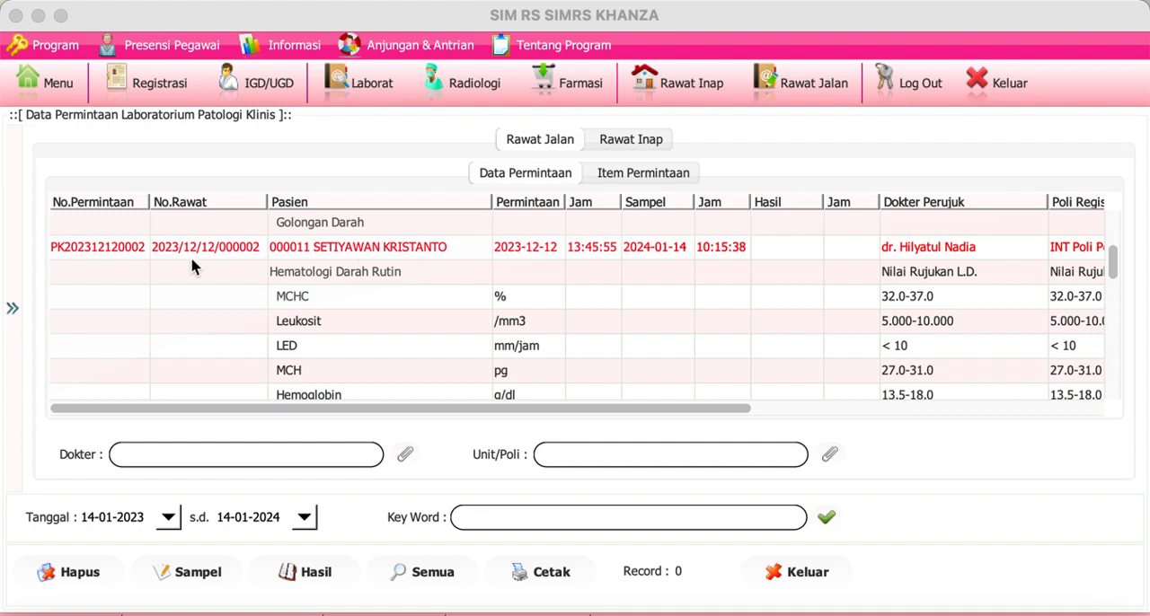
# Step: Close the lab request list and open the treatment form of a patient from the Rawat Jalan list
pyautogui.click(137, 254)
pyautogui.click(806, 572)
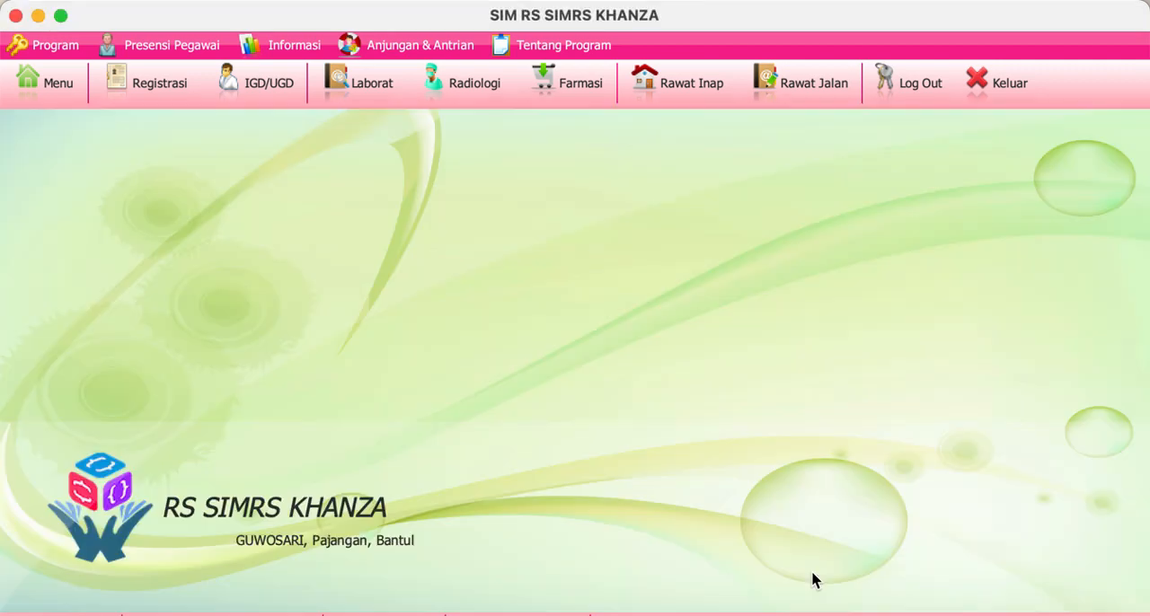
pyautogui.click(811, 82)
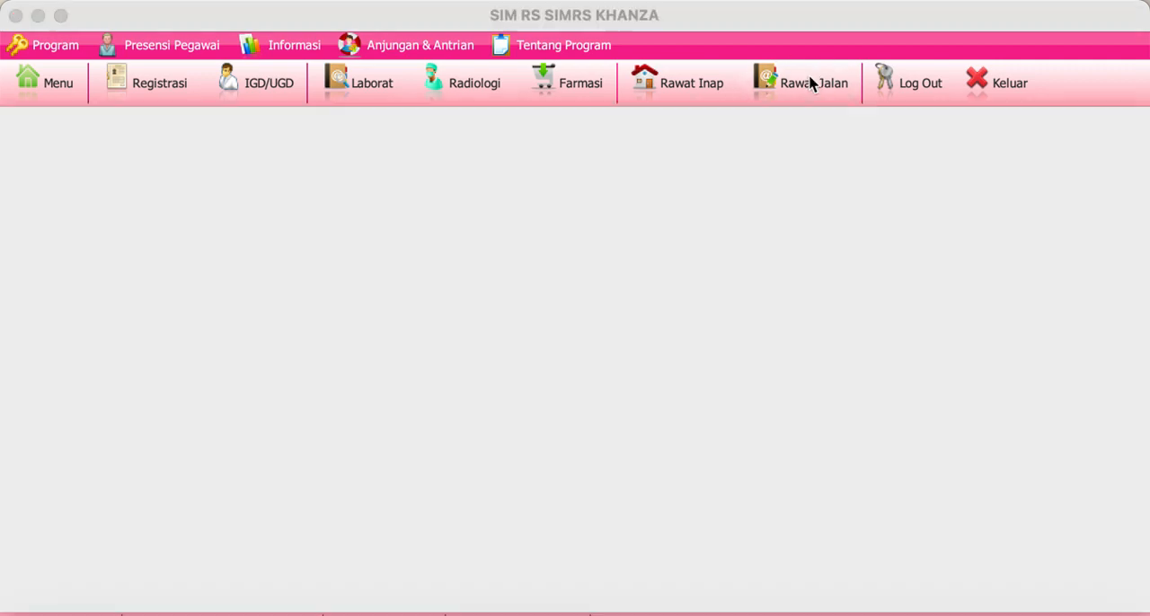
pyautogui.click(29, 248)
pyautogui.doubleClick(29, 248)
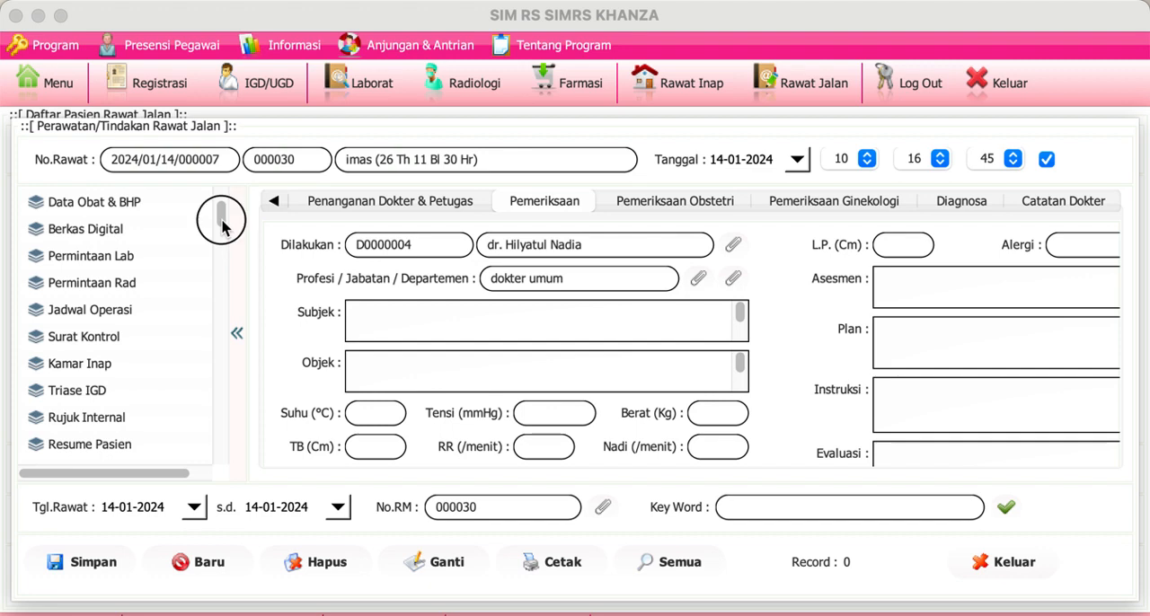
pyautogui.scroll(-1, 222, 229)
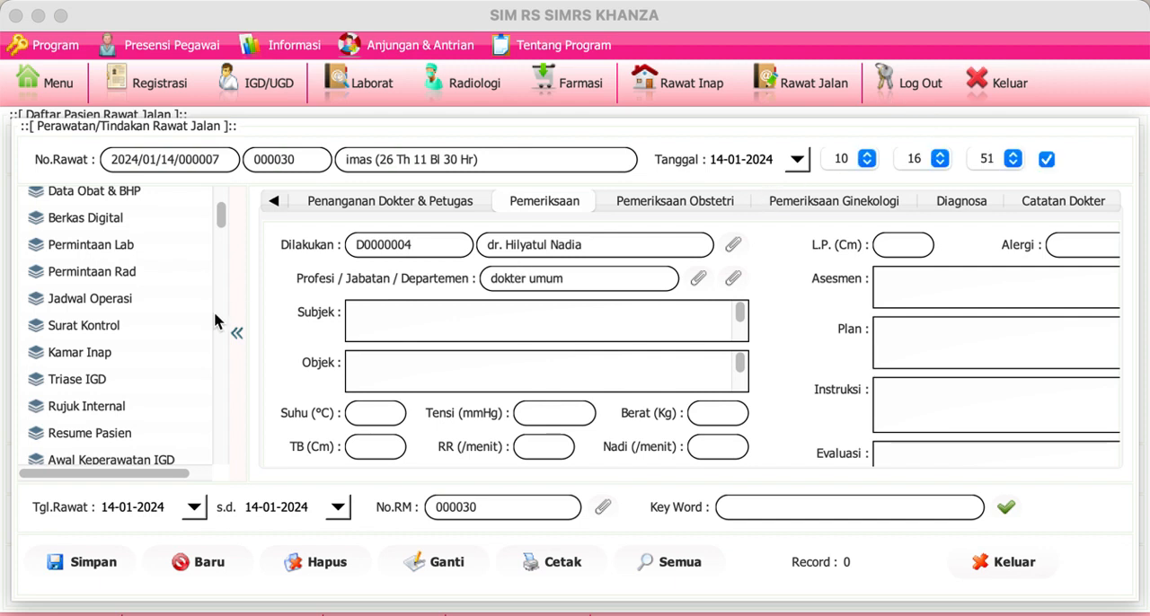
pyautogui.click(222, 218)
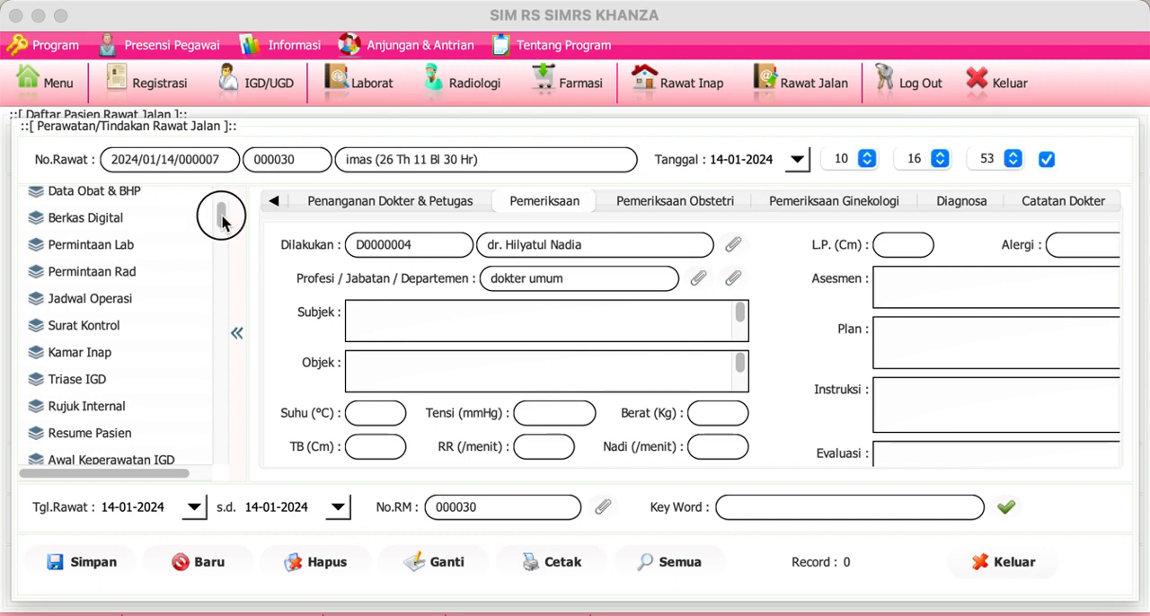
pyautogui.moveTo(221, 218)
pyautogui.mouseDown()
pyautogui.moveTo(223, 203)
pyautogui.moveTo(225, 245)
pyautogui.moveTo(221, 209)
pyautogui.mouseUp()
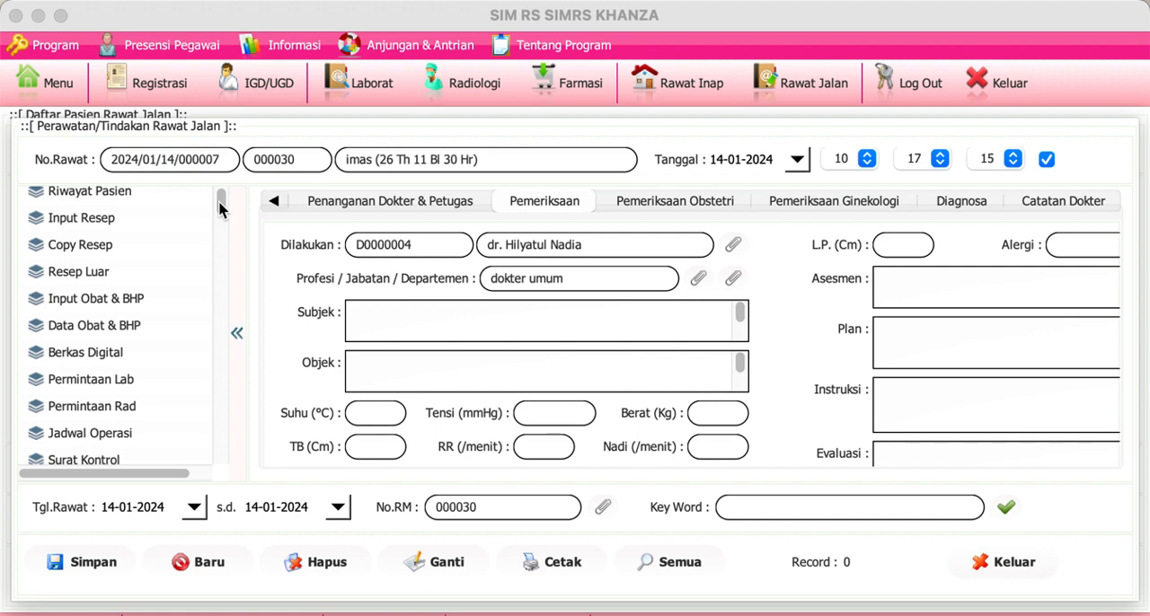
# Step: Reopen the treatment form of the first patient in the Rawat Jalan list, review the Riwayat Perawatan and close the history
pyautogui.scroll(1, 220, 207)
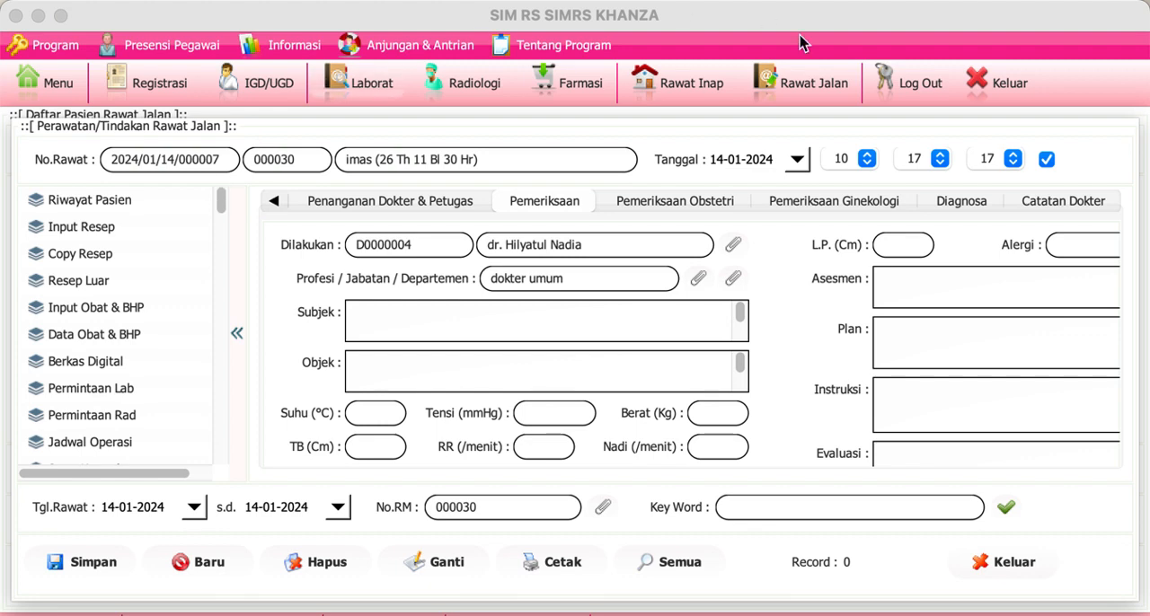
pyautogui.click(806, 92)
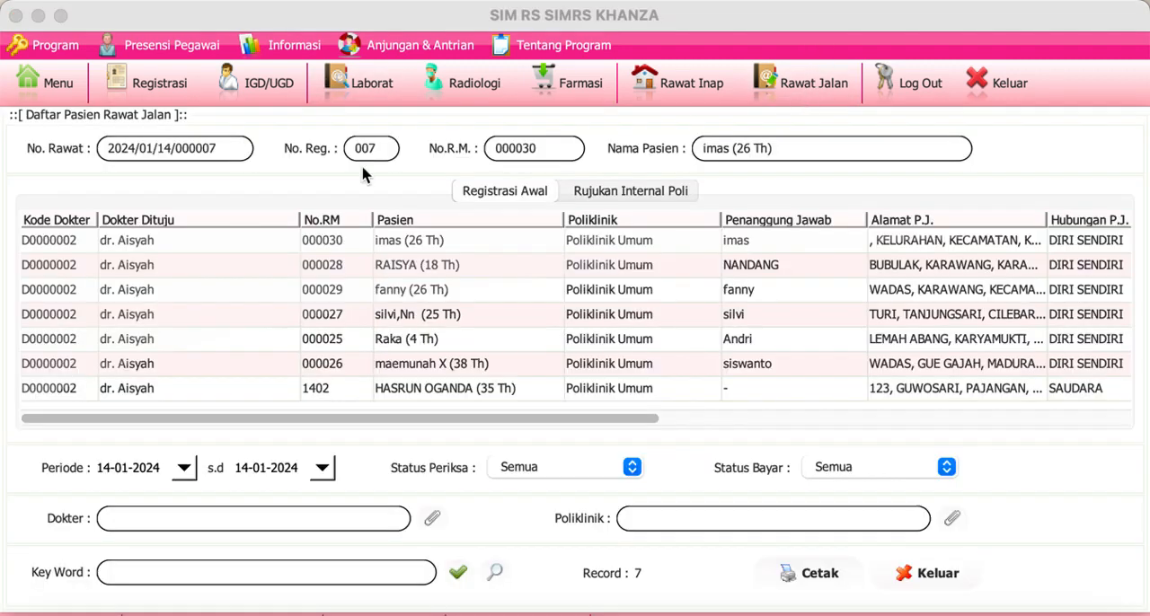
pyautogui.doubleClick(68, 240)
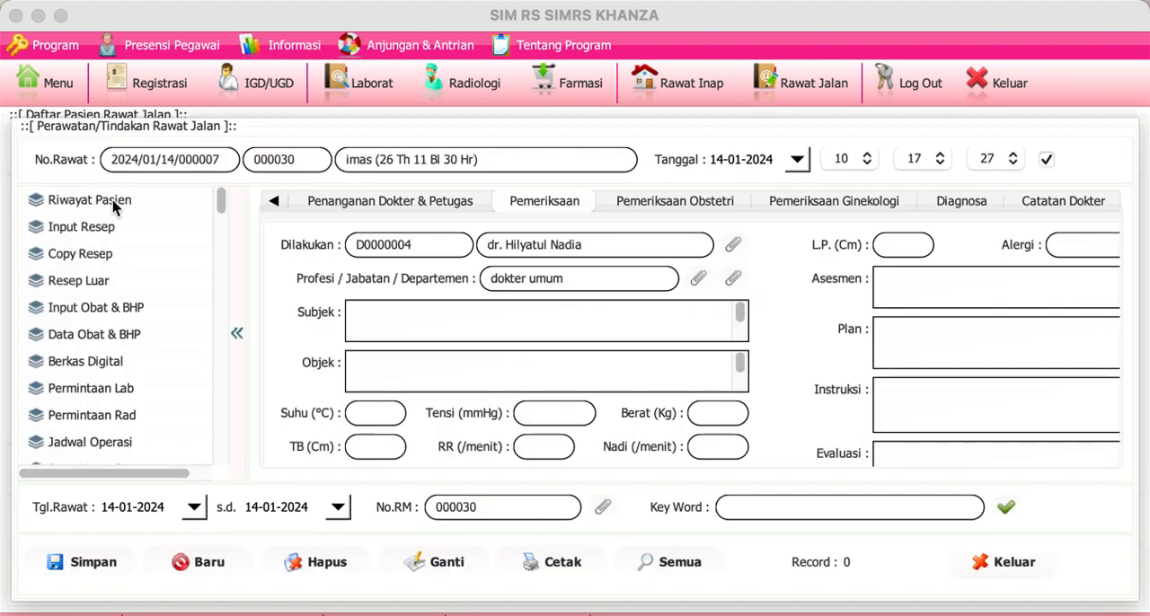
pyautogui.click(90, 201)
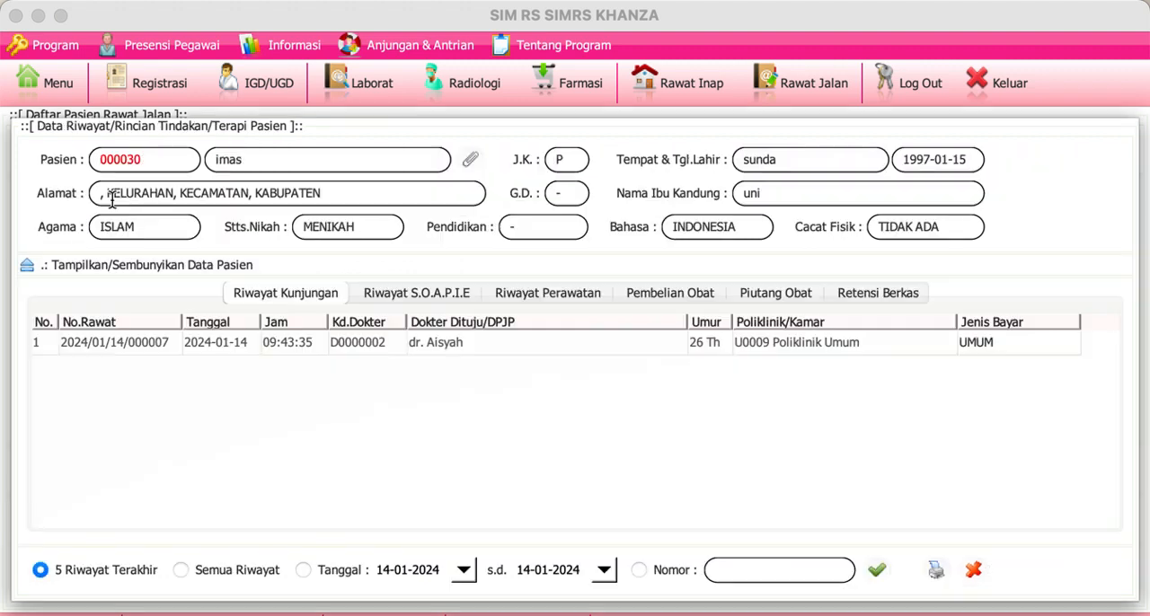
pyautogui.click(558, 300)
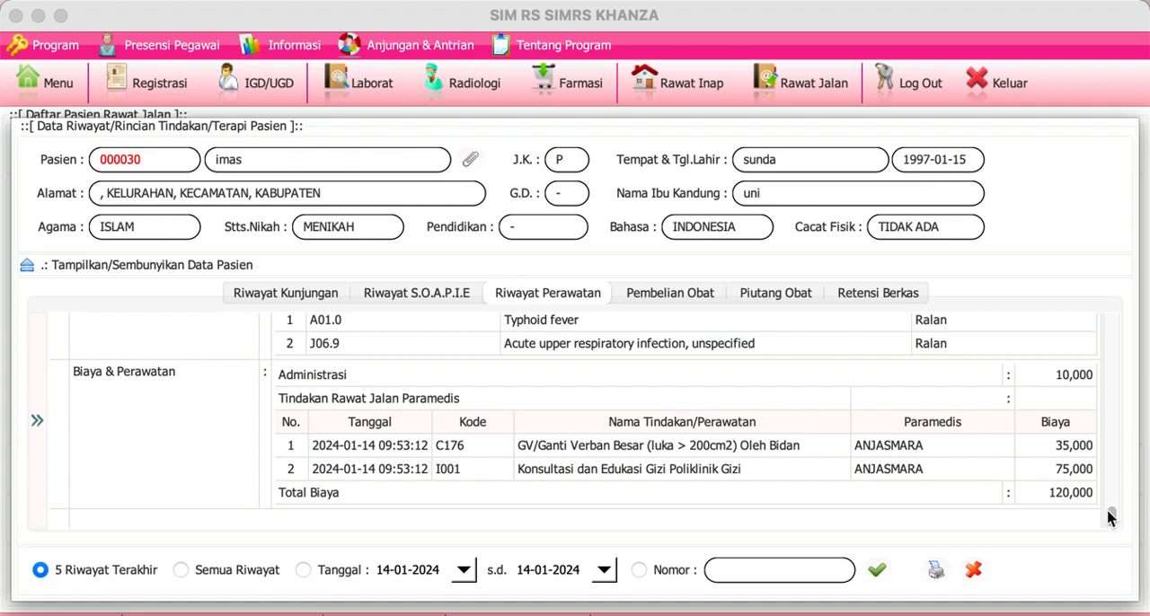
pyautogui.moveTo(1111, 518)
pyautogui.mouseDown()
pyautogui.moveTo(1109, 314)
pyautogui.moveTo(1121, 407)
pyautogui.moveTo(1112, 500)
pyautogui.mouseUp()
pyautogui.click(969, 575)
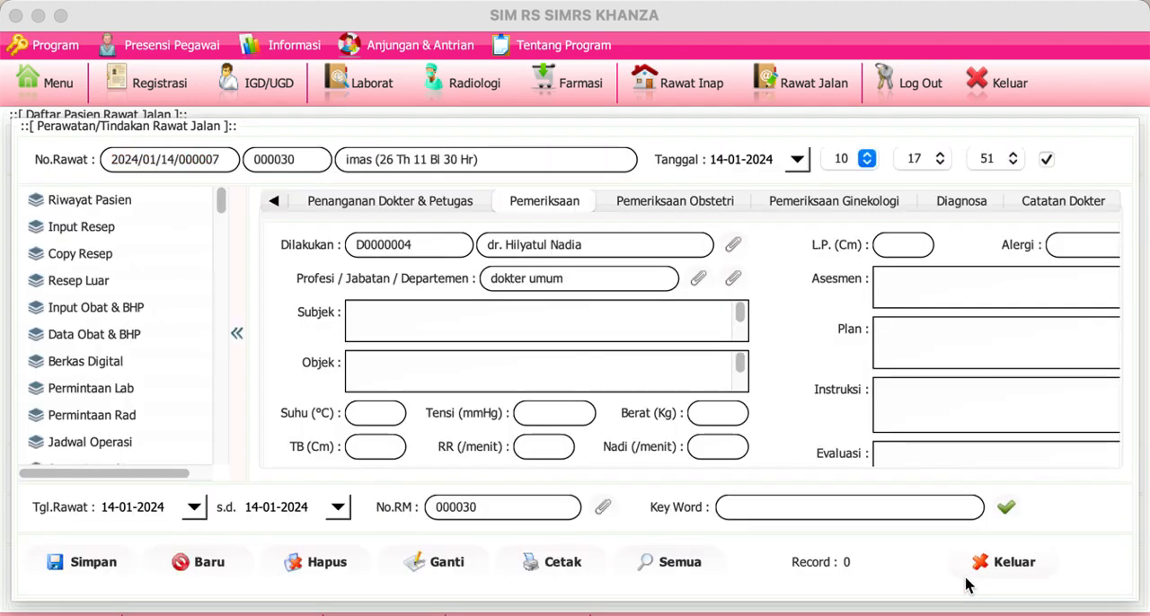
# Step: Return to the Rawat Jalan list and open the treatment form of the third listed patient
pyautogui.click(825, 85)
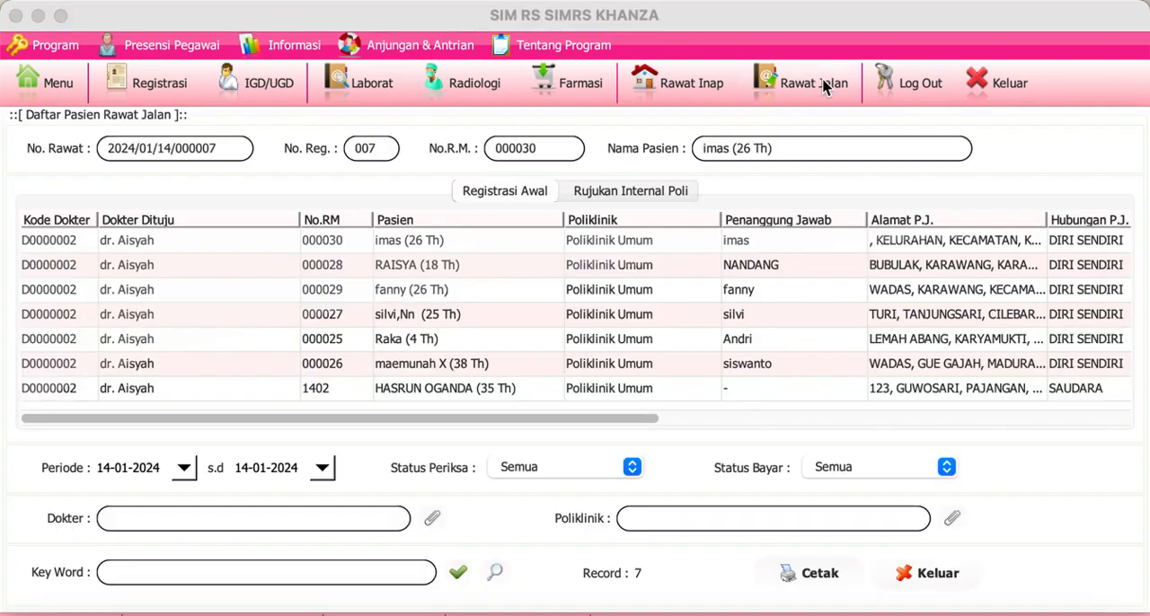
pyautogui.click(293, 293)
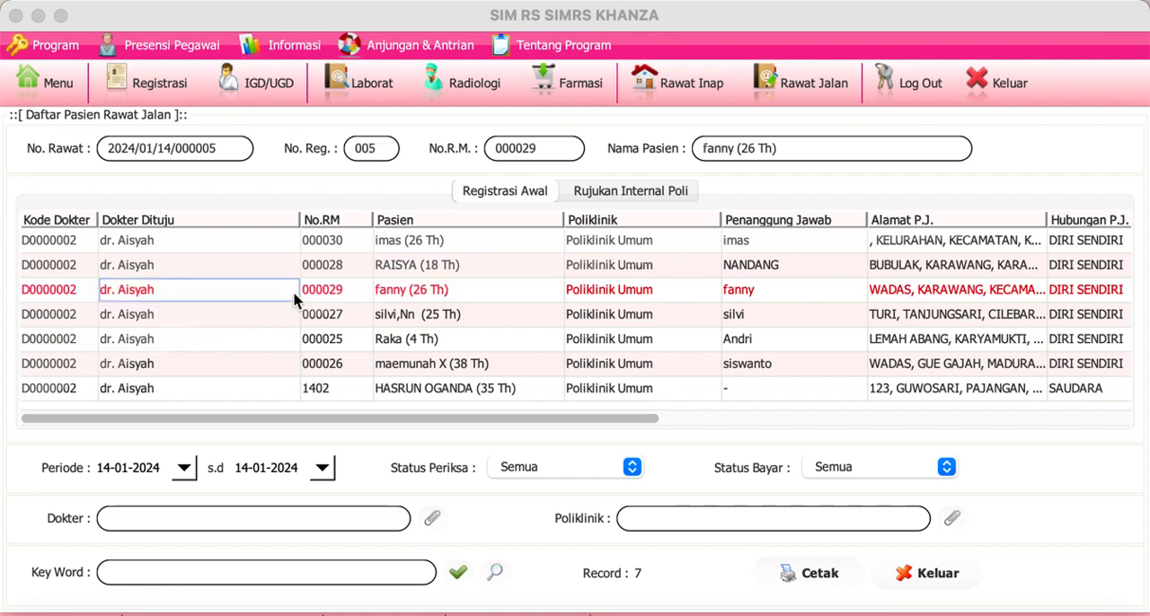
pyautogui.click(66, 299)
pyautogui.doubleClick(66, 298)
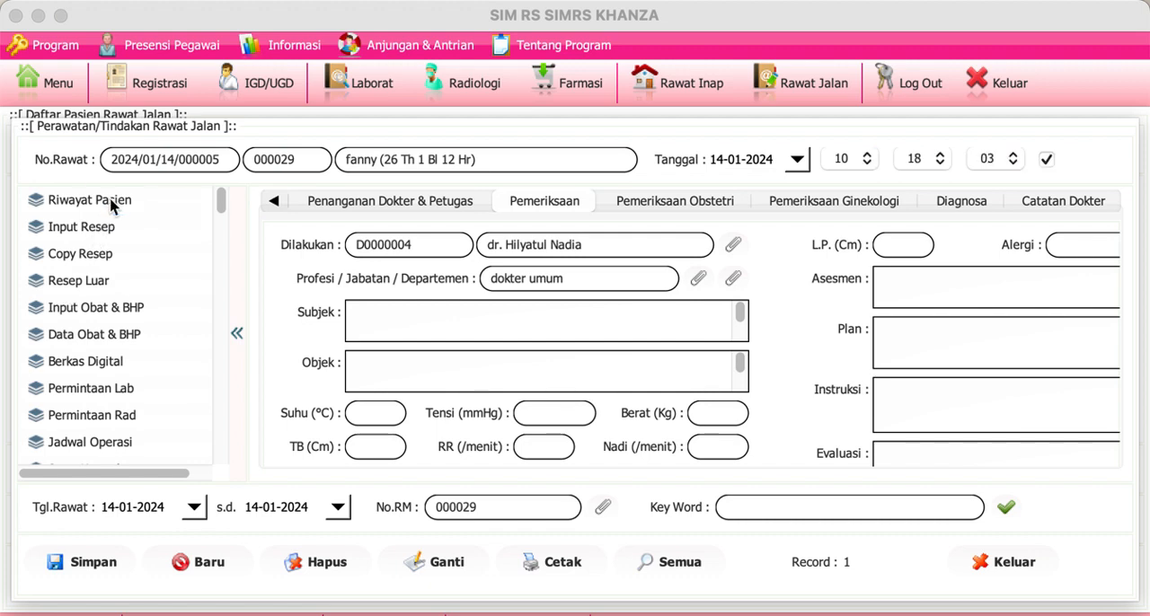
# Step: Review this patient's Riwayat Perawatan, then close the history and treatment form without updating the examination status
pyautogui.click(113, 202)
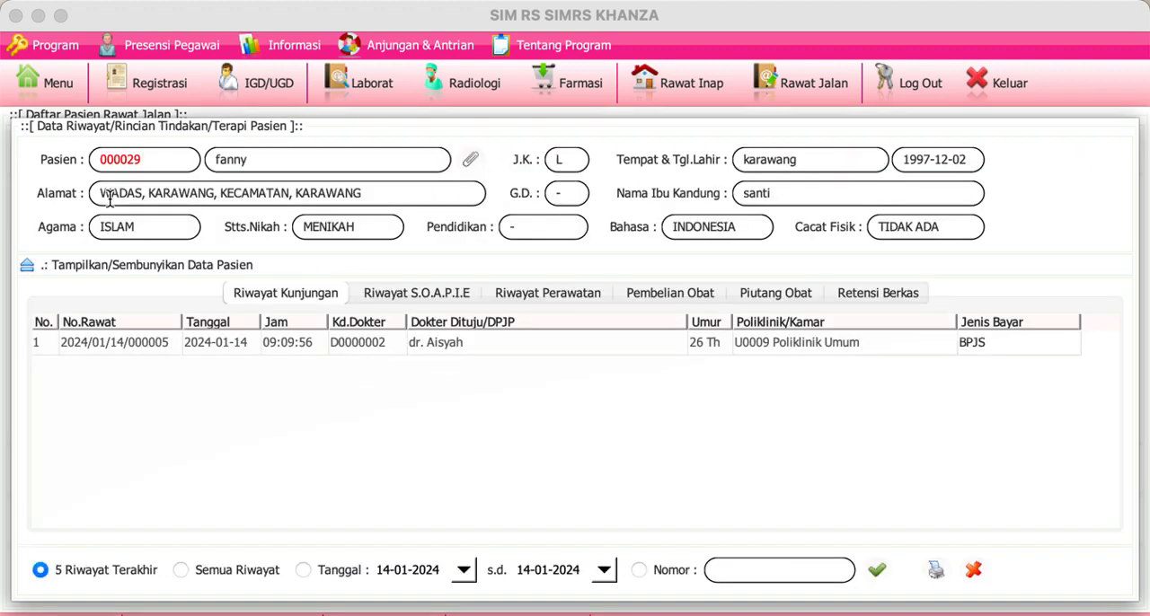
pyautogui.click(566, 300)
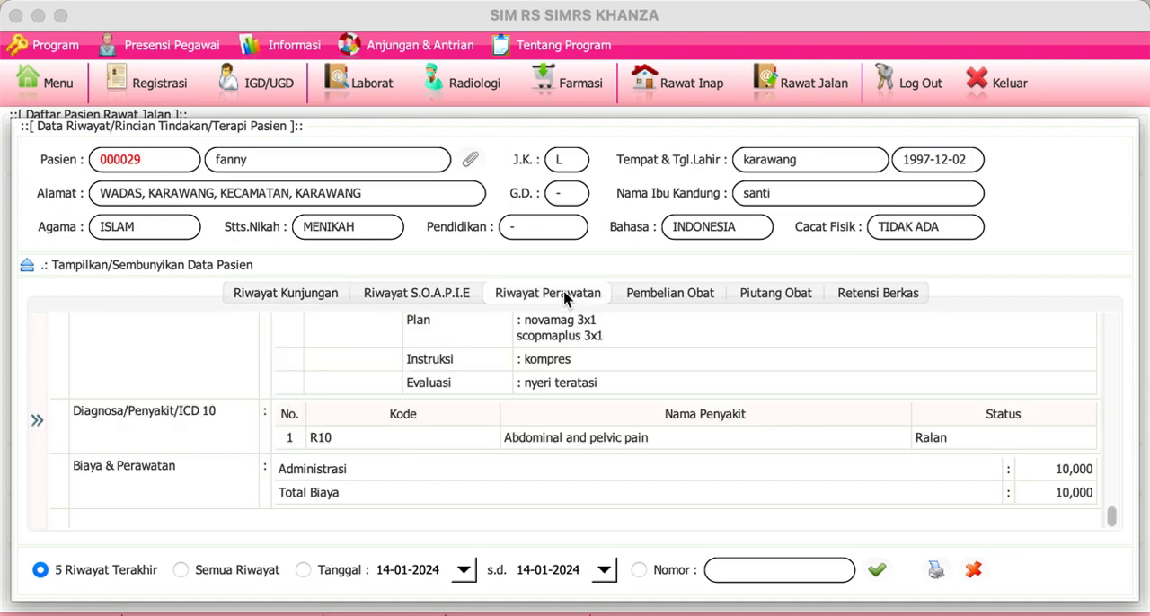
pyautogui.moveTo(1111, 516); pyautogui.dragTo(1076, 272)
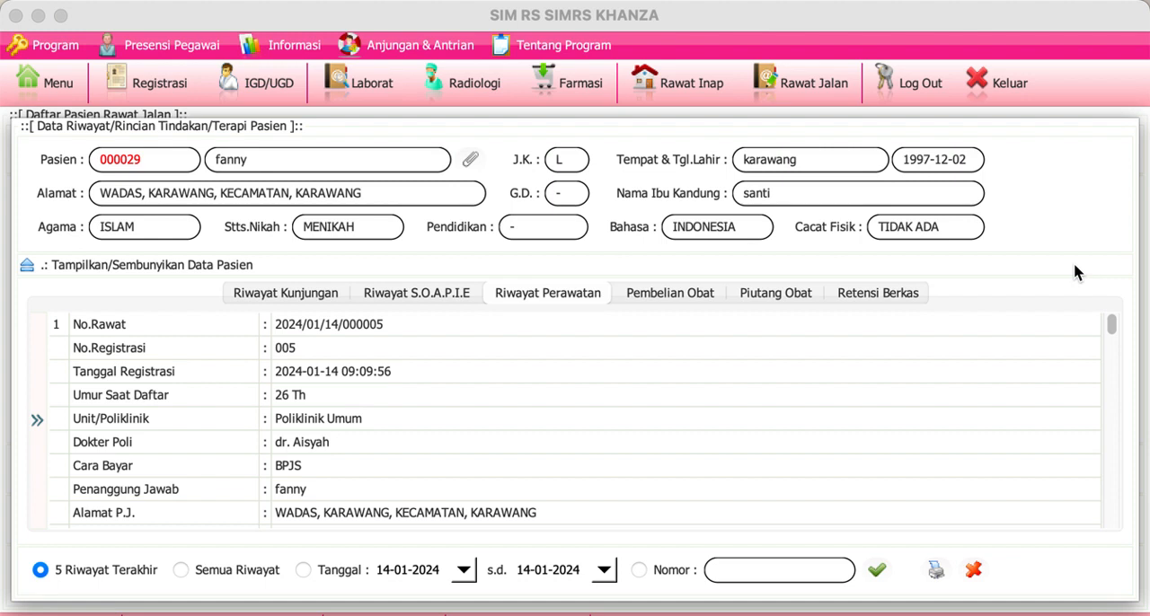
pyautogui.click(974, 573)
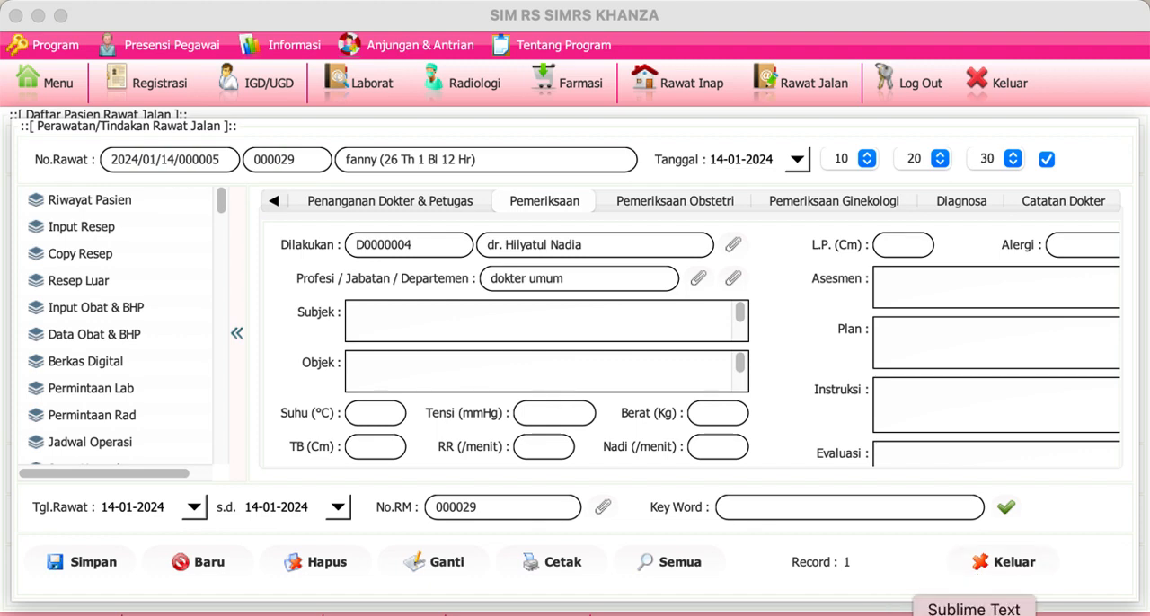
pyautogui.click(1003, 563)
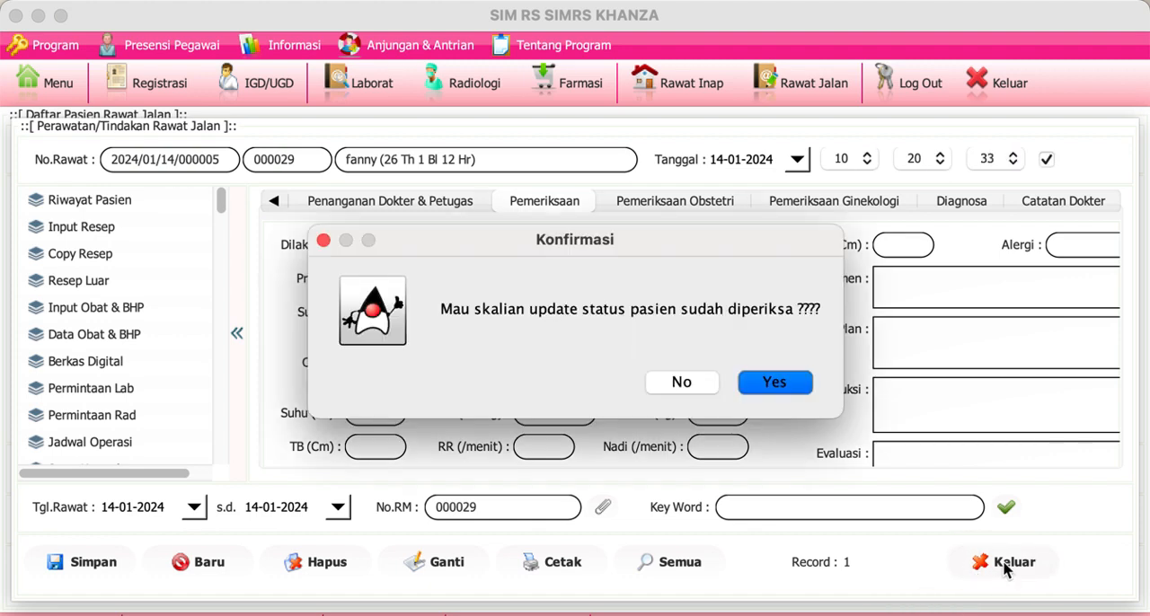
pyautogui.click(682, 384)
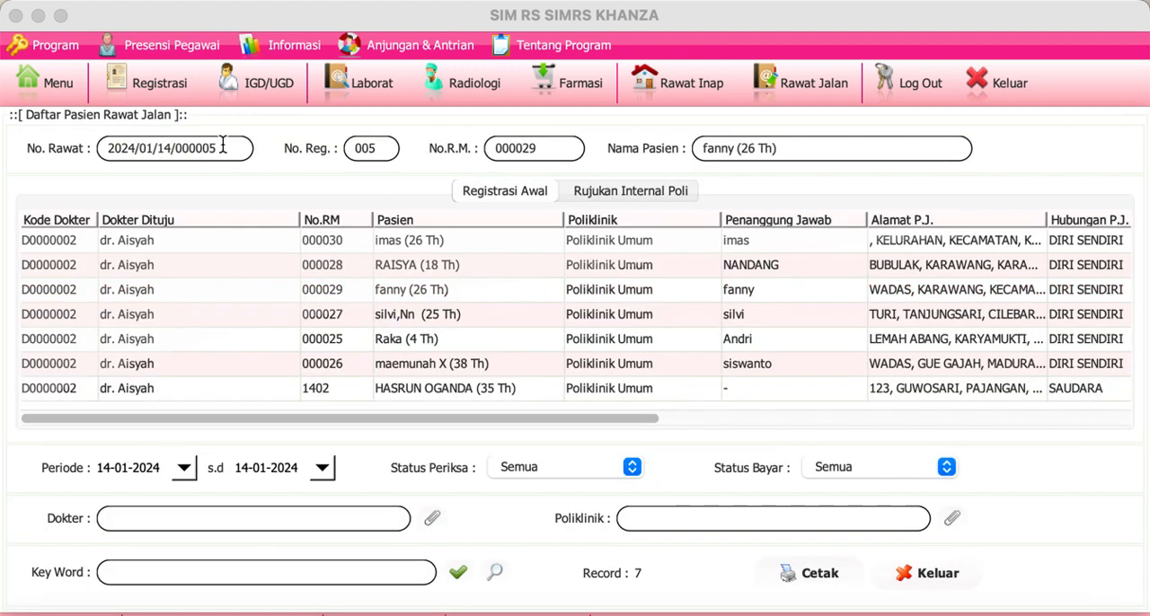
# Step: Find the laboratory examination tariffs in the main menu and display the input data of 101-K.3 Hematologi Darah Rutin ( CITO )
pyautogui.click(46, 82)
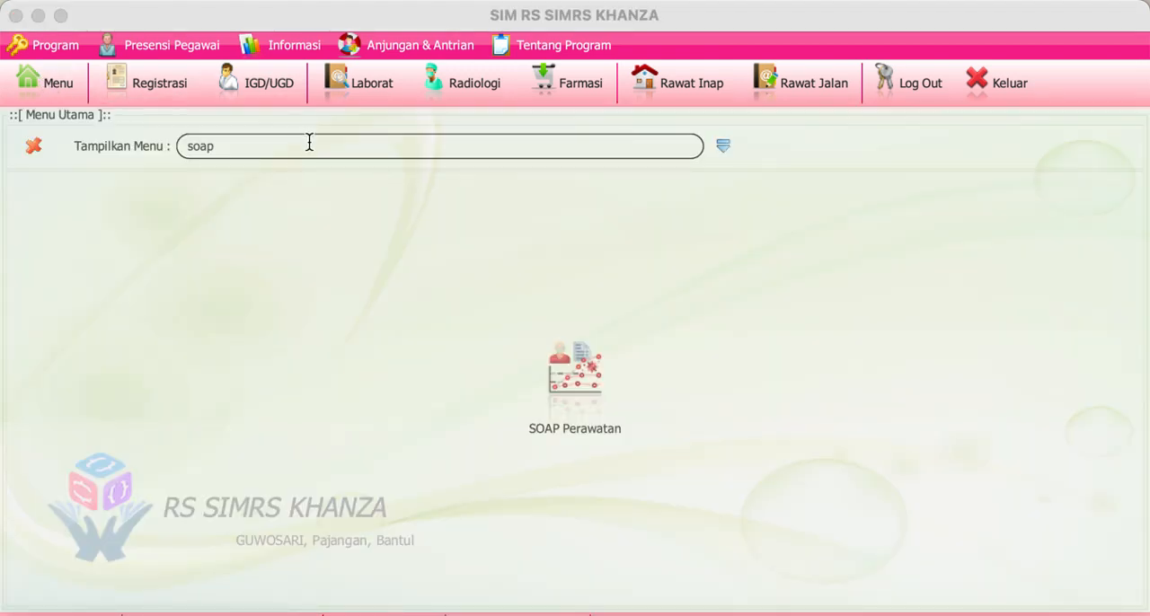
pyautogui.doubleClick(308, 141)
pyautogui.write('tarif la')
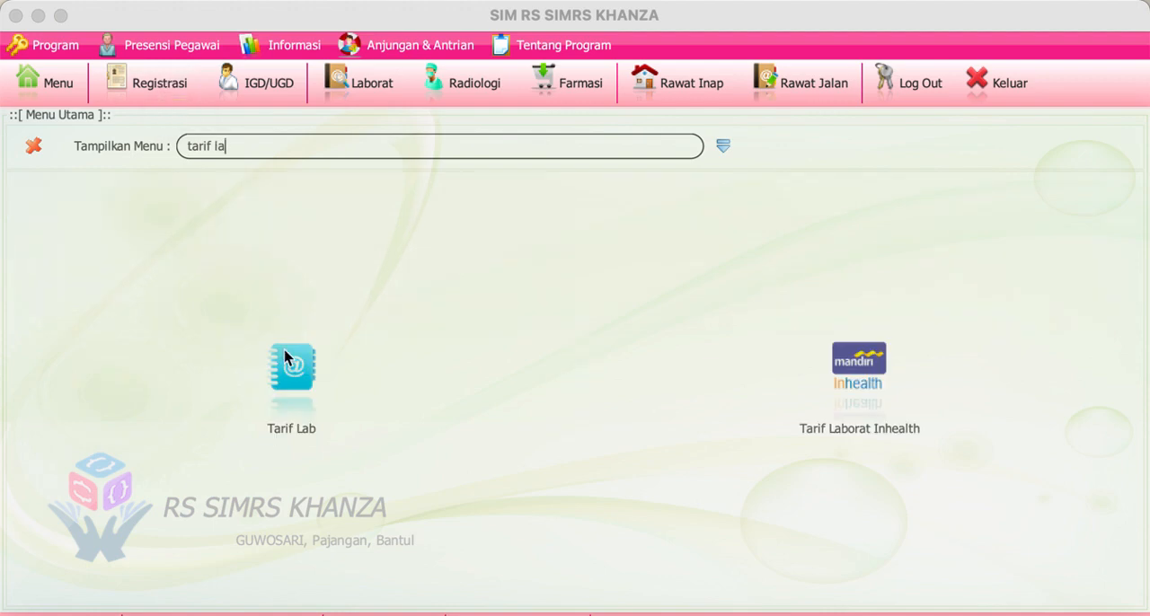
pyautogui.click(285, 358)
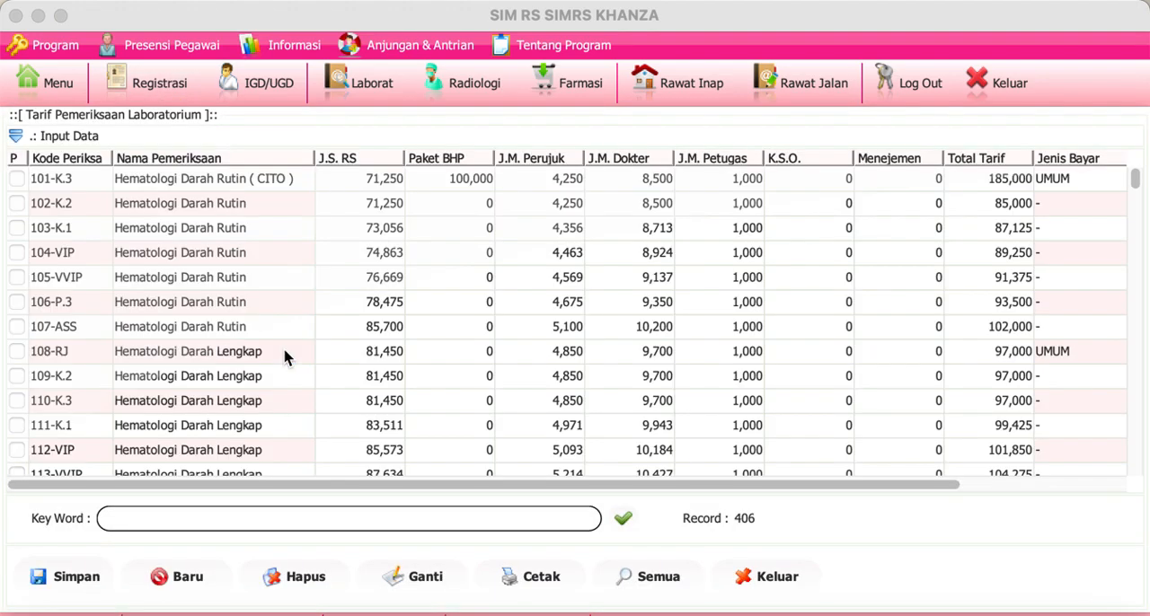
pyautogui.click(140, 180)
pyautogui.click(16, 135)
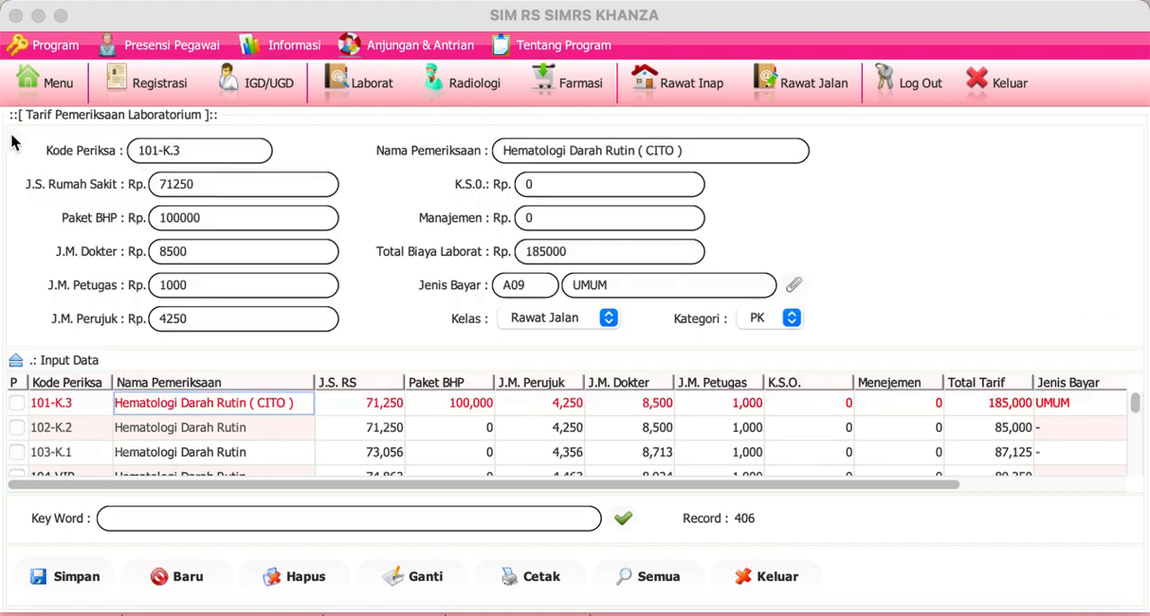
# Step: Enter a K.S.O. fee of 100000 for tariff 101-K.3 and close the tariff form without saving
pyautogui.click(558, 189)
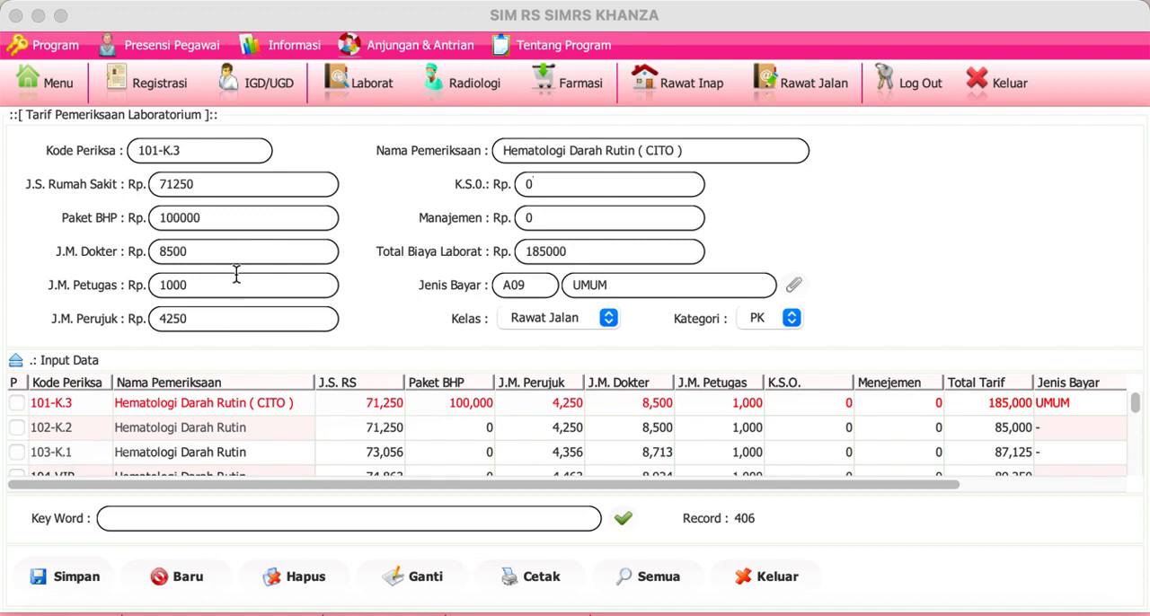
pyautogui.click(575, 258)
pyautogui.click(539, 186)
pyautogui.press('BackSpace')
pyautogui.write('100000')
pyautogui.click(778, 577)
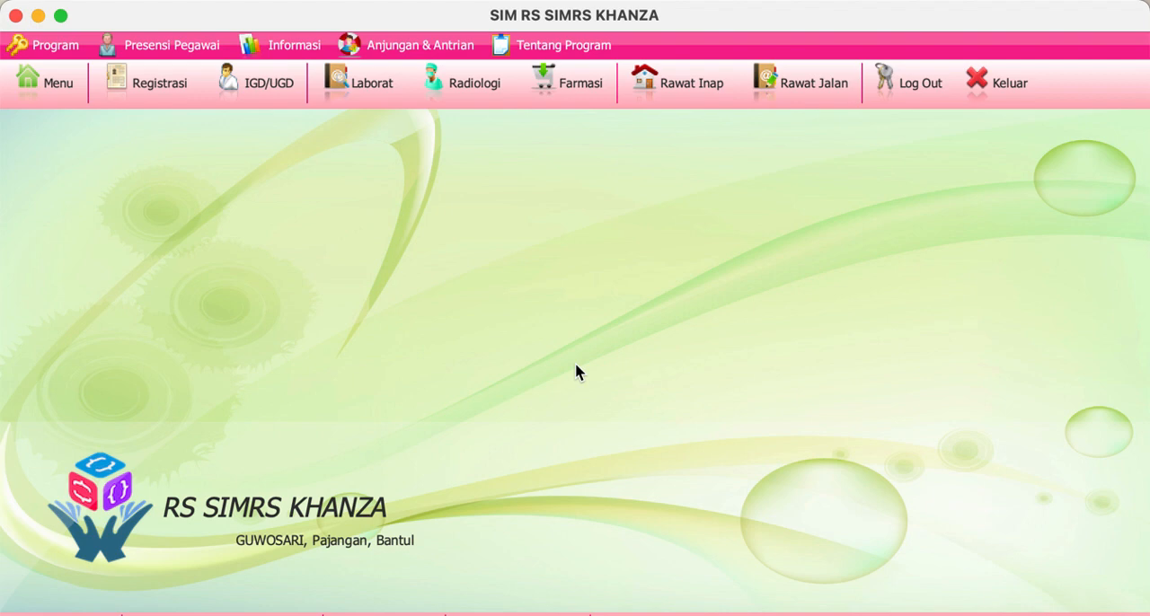
# Step: Open the Input Resep prescription form for the first patient in the Rawat Jalan list
pyautogui.click(787, 97)
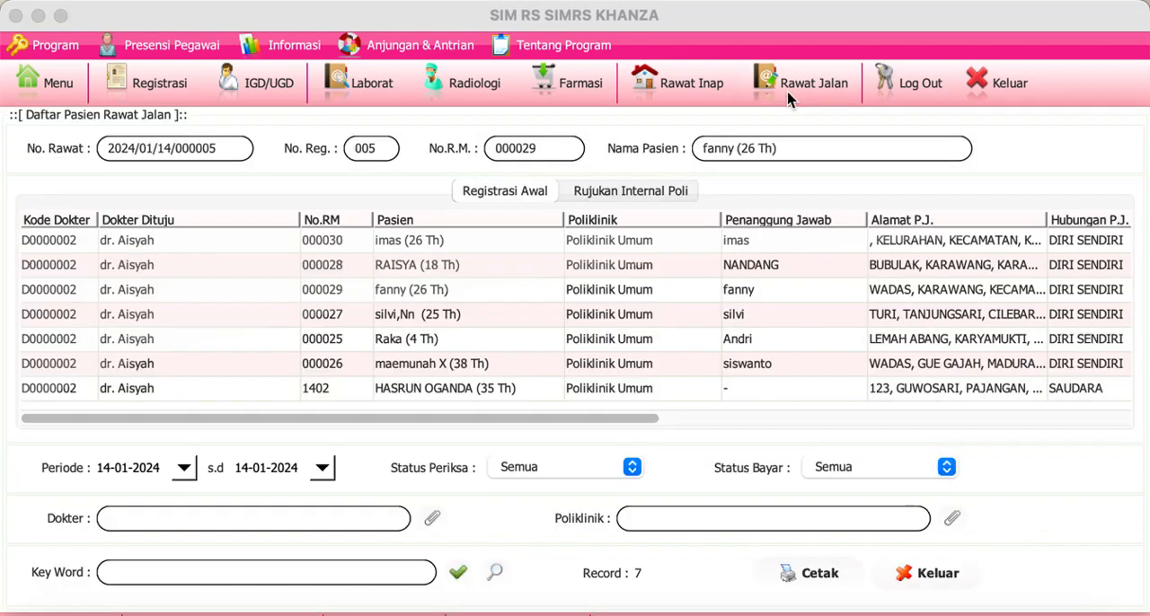
pyautogui.doubleClick(72, 241)
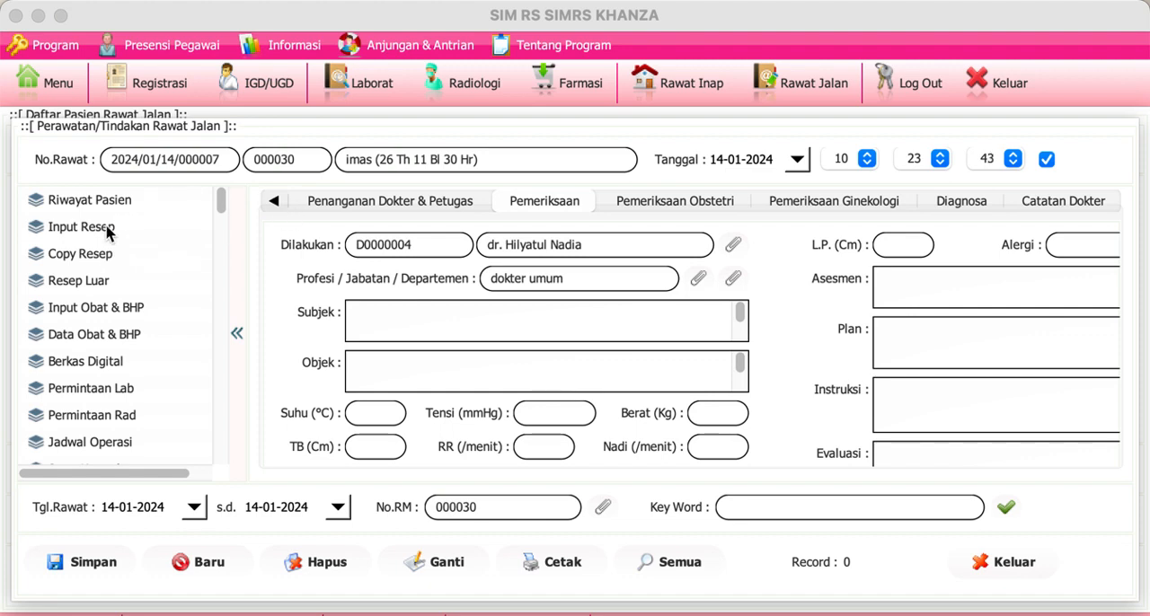
pyautogui.click(112, 228)
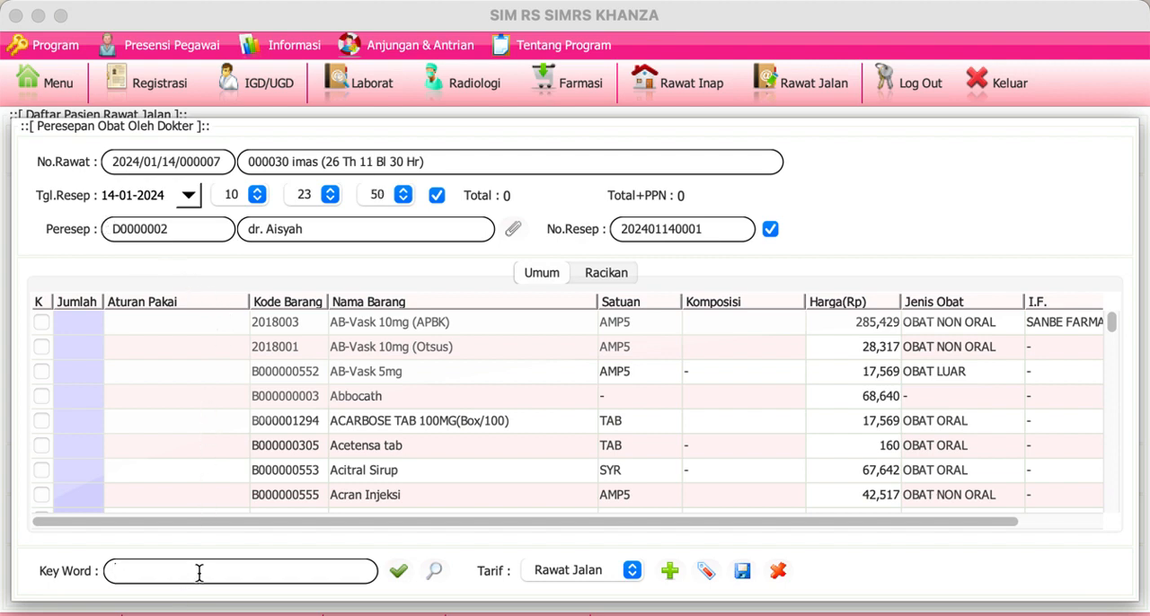
# Step: Search the medicines for "akilen" and prescribe 10 of Akilen with the usage rule 3x1
pyautogui.write('akilen')
pyautogui.press('Return')
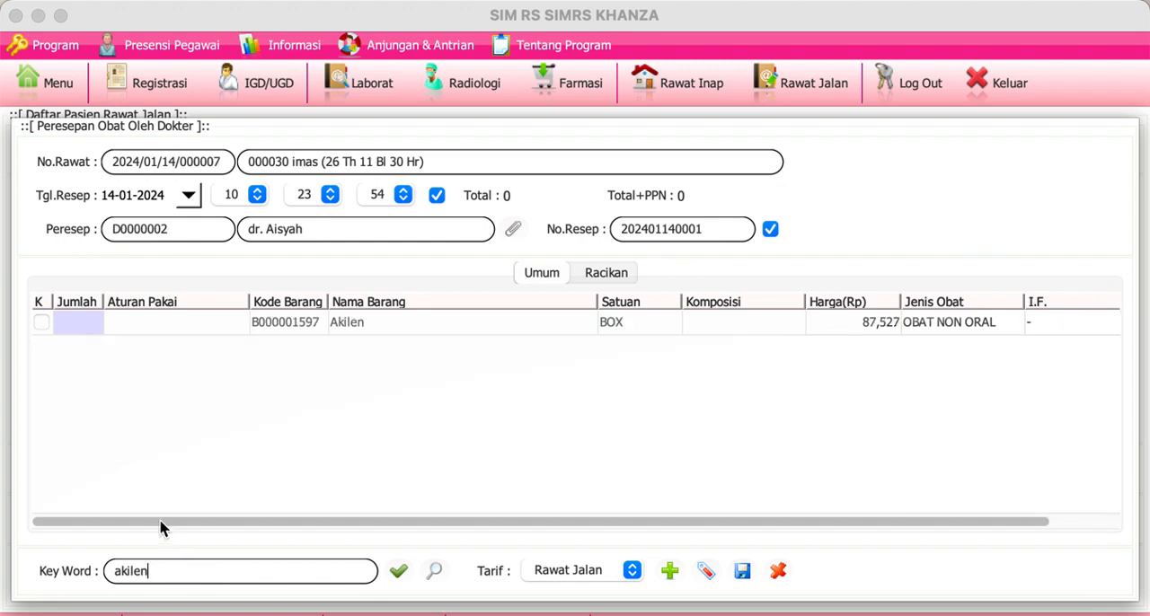
pyautogui.click(96, 325)
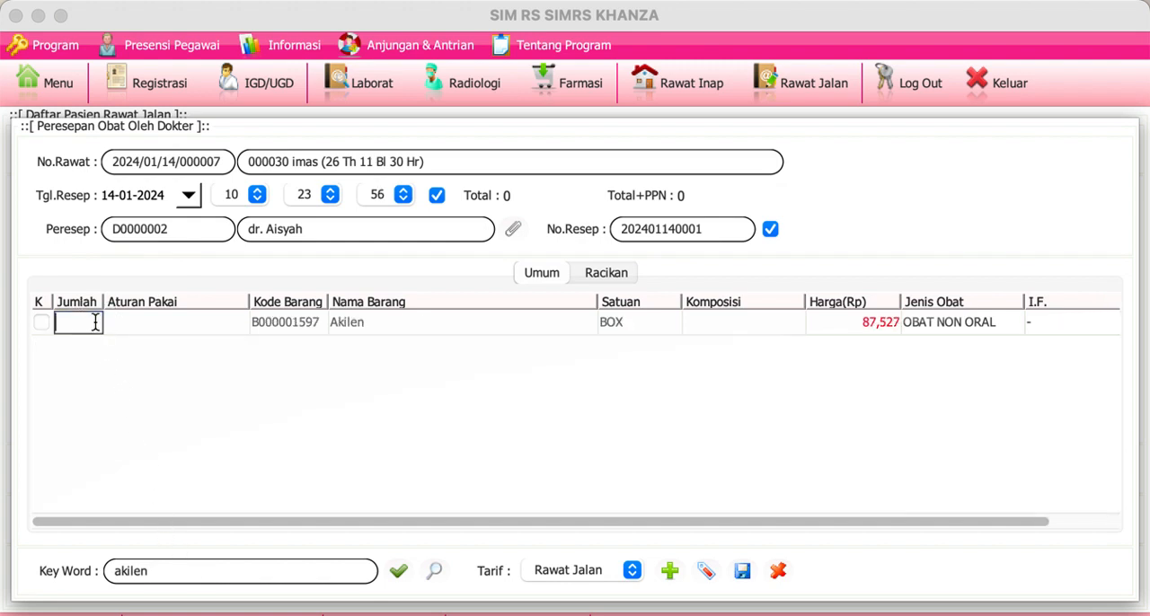
pyautogui.write('10')
pyautogui.press('Return')
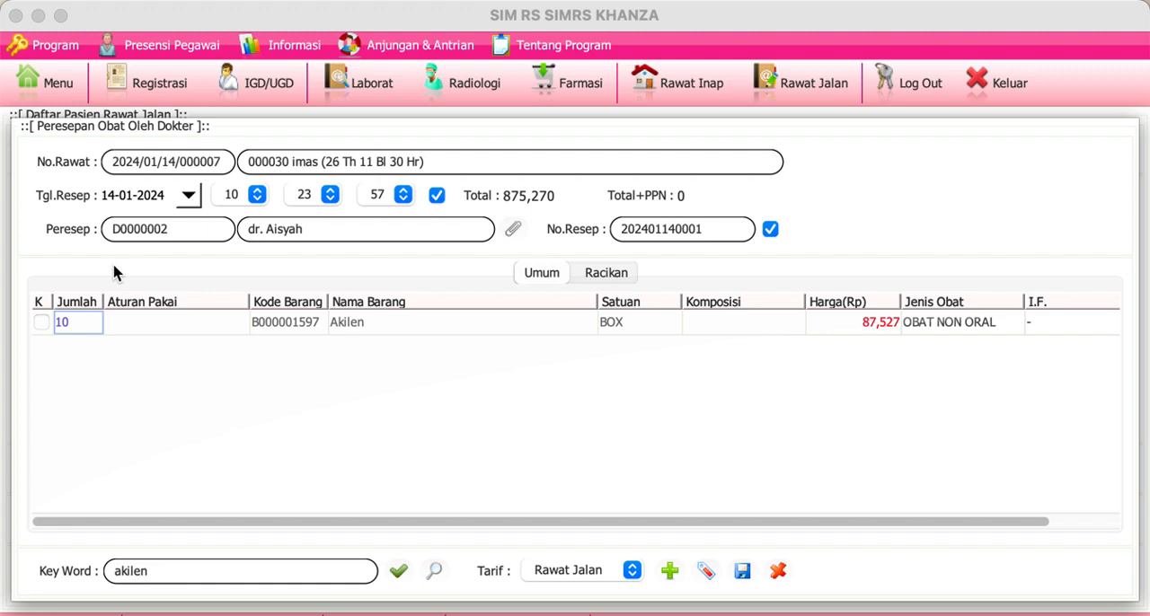
pyautogui.doubleClick(175, 321)
pyautogui.write('3x1')
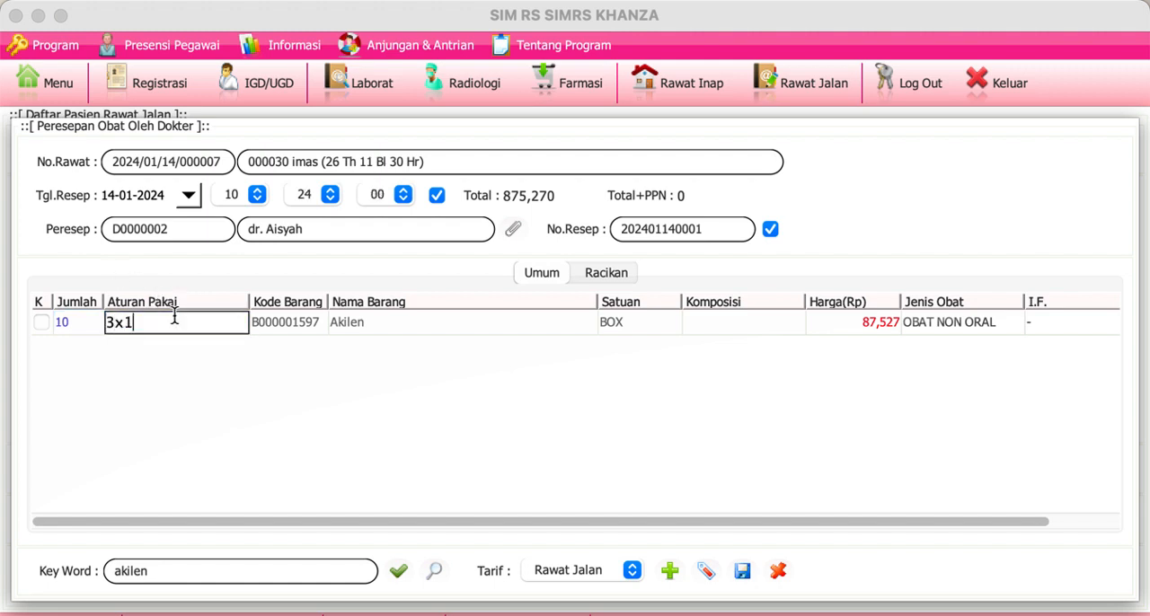
pyautogui.press('Return')
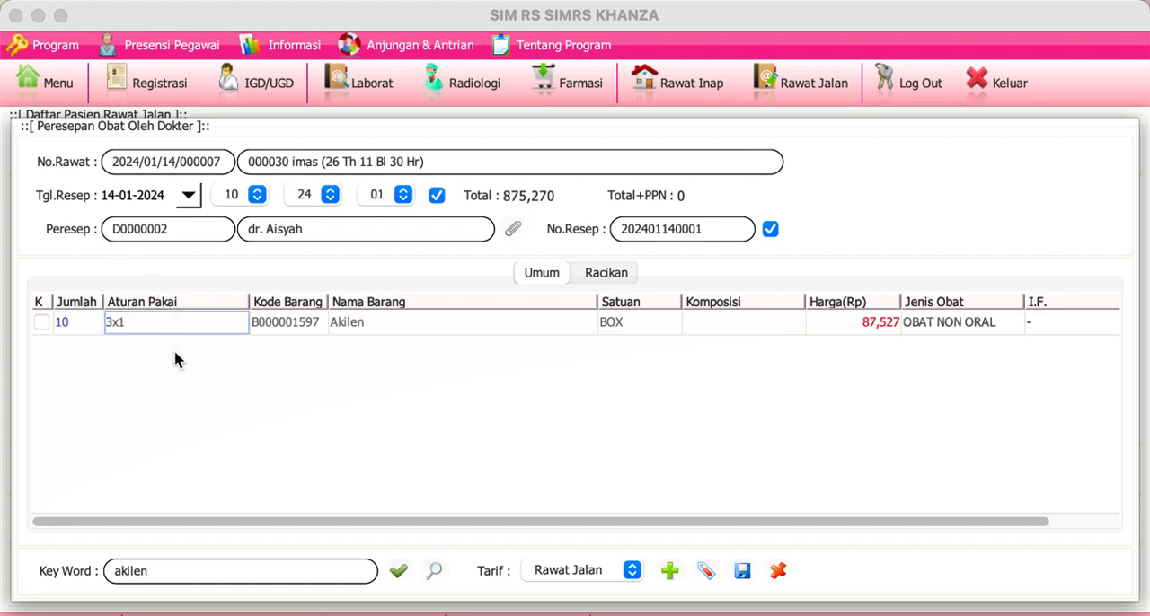
# Step: Search the medicines for "ace" and prescribe 10 of Acetensa tab with the usage rule 3x1
pyautogui.doubleClick(210, 566)
pyautogui.write('ace')
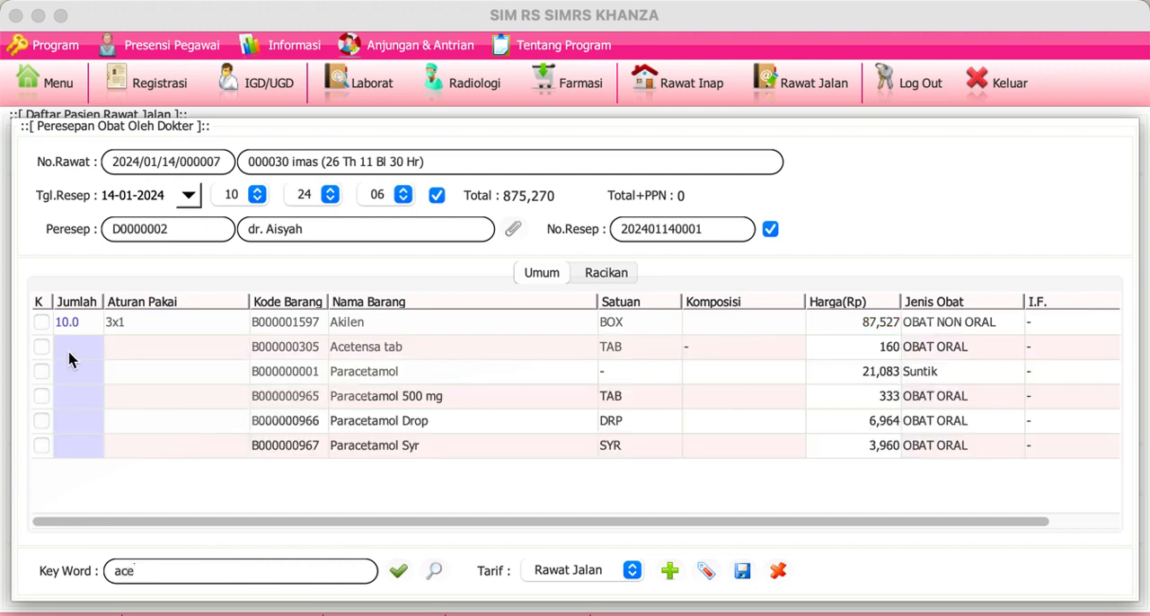
pyautogui.click(72, 357)
pyautogui.write('10')
pyautogui.click(121, 345)
pyautogui.write('3x1')
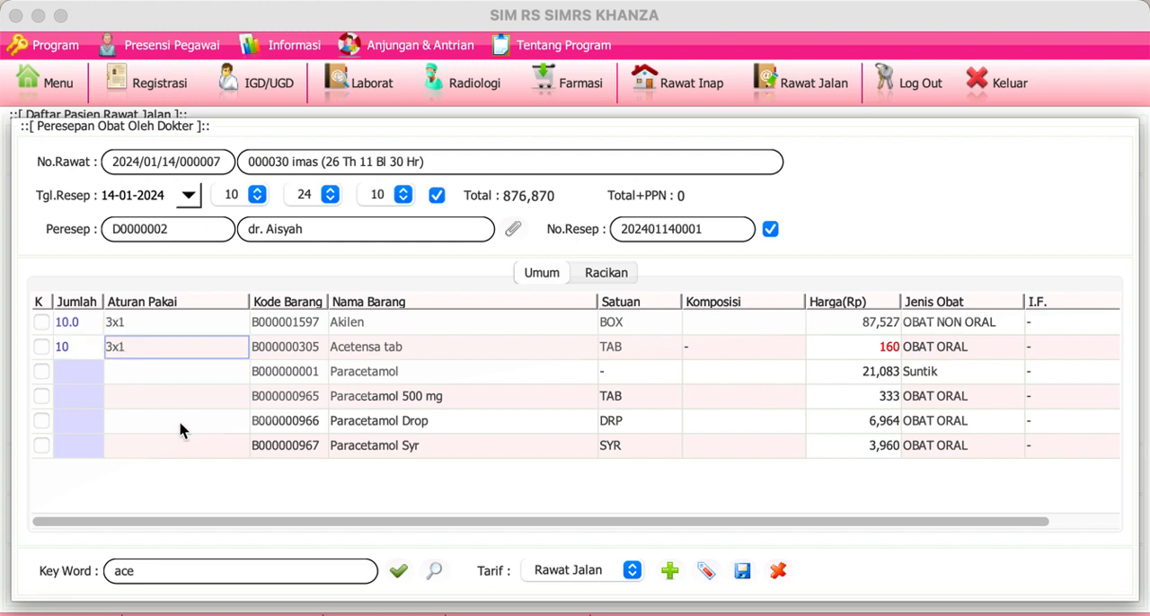
# Step: Search the medicines for "amox" and prescribe 10 of Amoxsan 500 mg (B00001000) with the usage rule 3x1
pyautogui.click(204, 576)
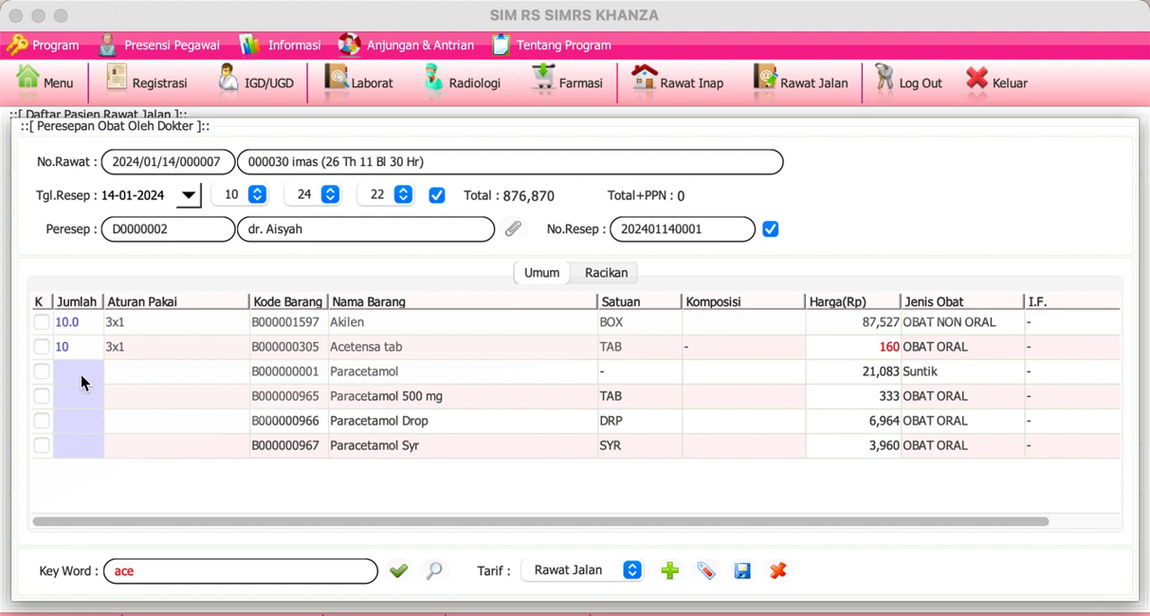
pyautogui.click(151, 578)
pyautogui.moveTo(151, 578); pyautogui.dragTo(6, 525)
pyautogui.write('amox')
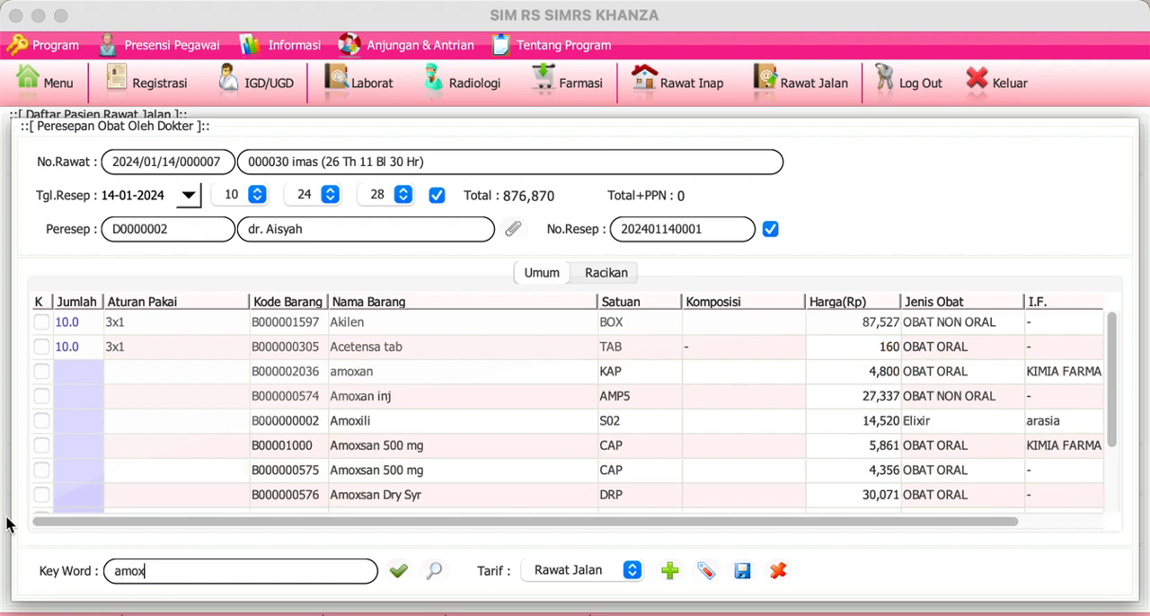
pyautogui.click(75, 447)
pyautogui.write('10')
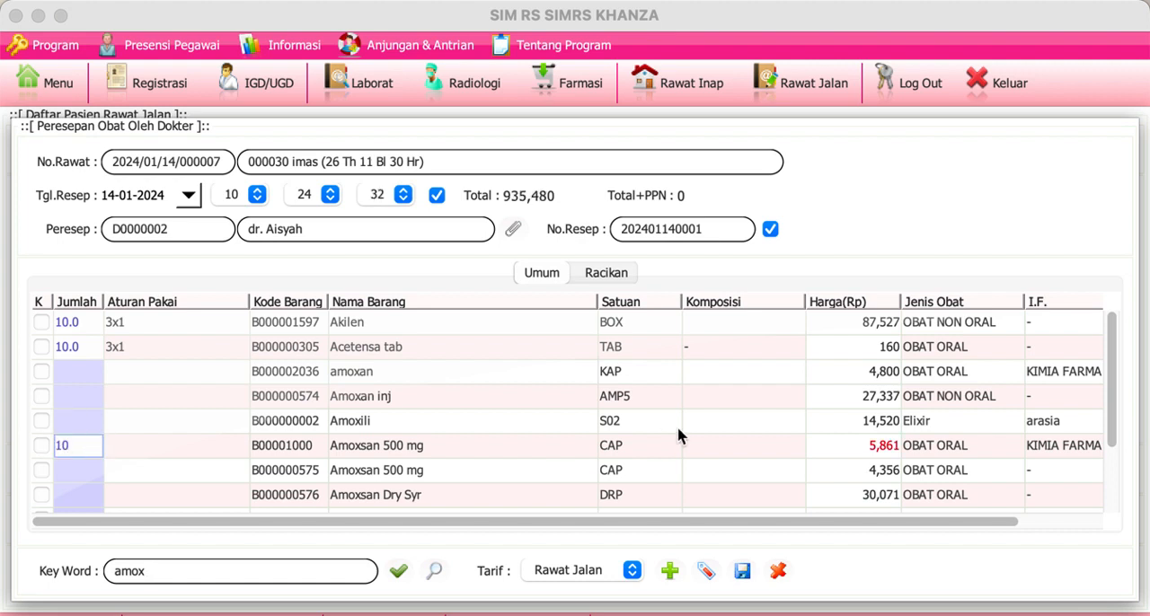
pyautogui.click(178, 444)
pyautogui.write('3x1')
pyautogui.press('Return')
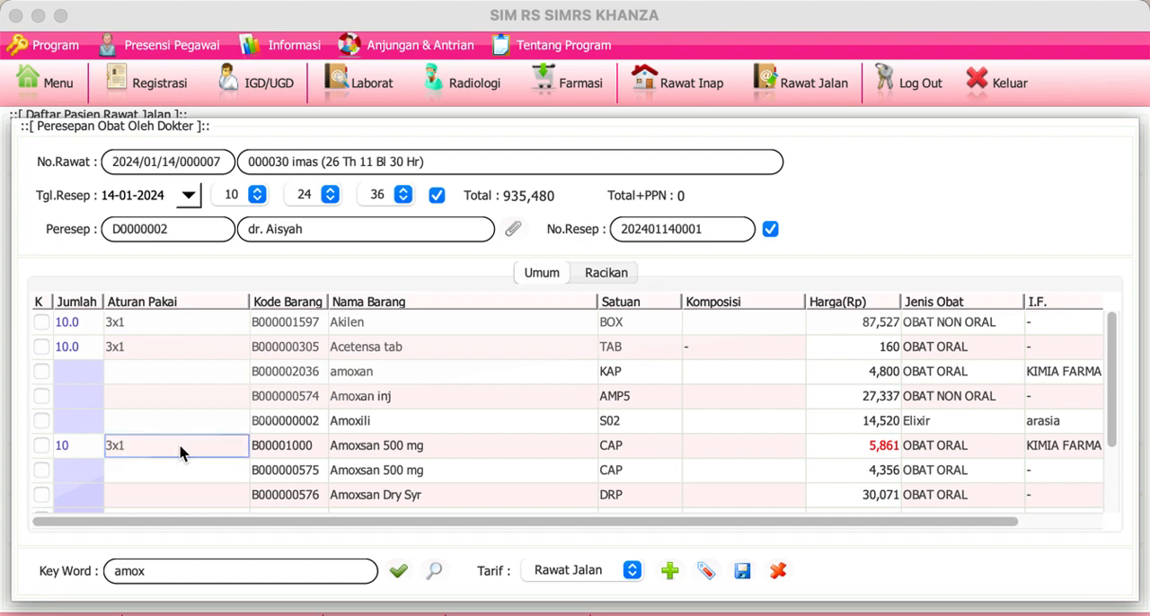
# Step: Try to save the prescription and check the khanza.jar terminal output for the cause of the processing error
pyautogui.click(744, 575)
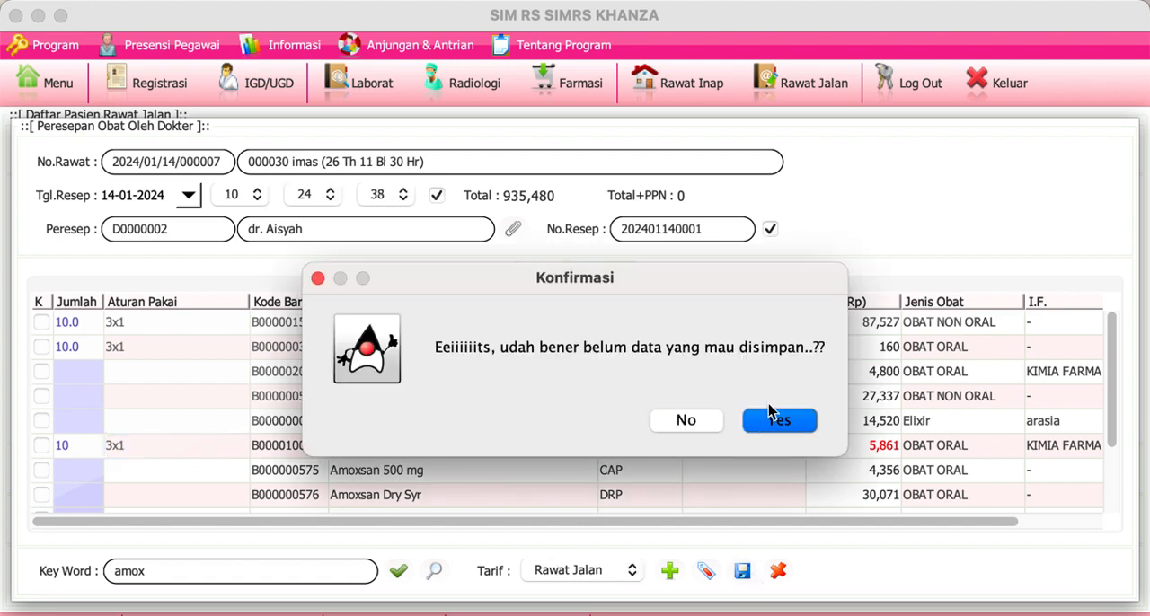
pyautogui.click(778, 430)
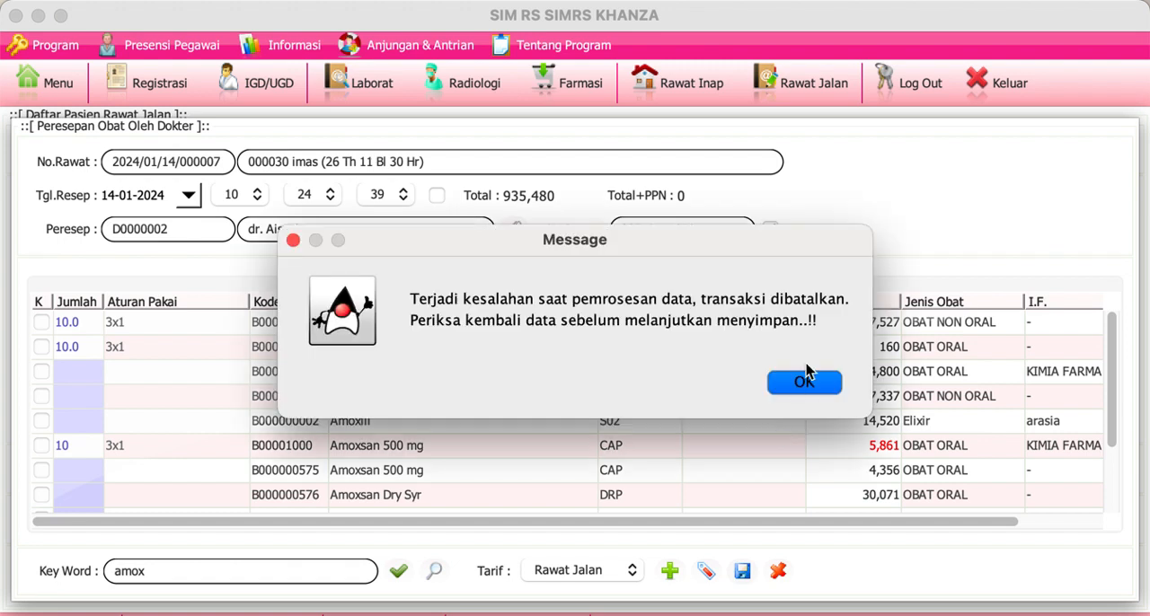
pyautogui.click(802, 382)
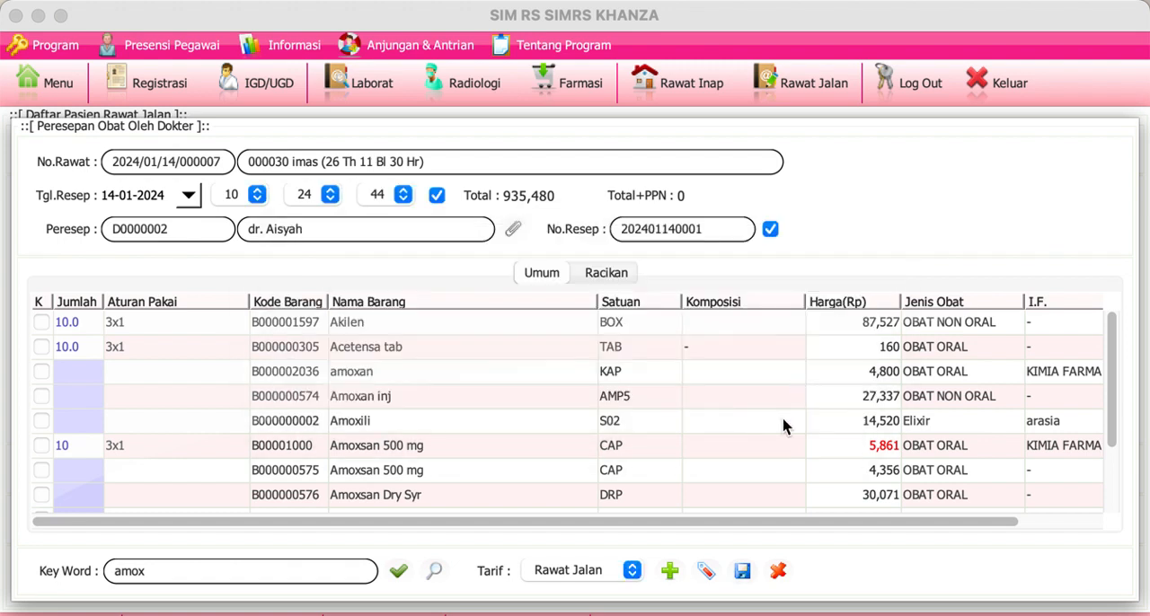
pyautogui.click(622, 615)
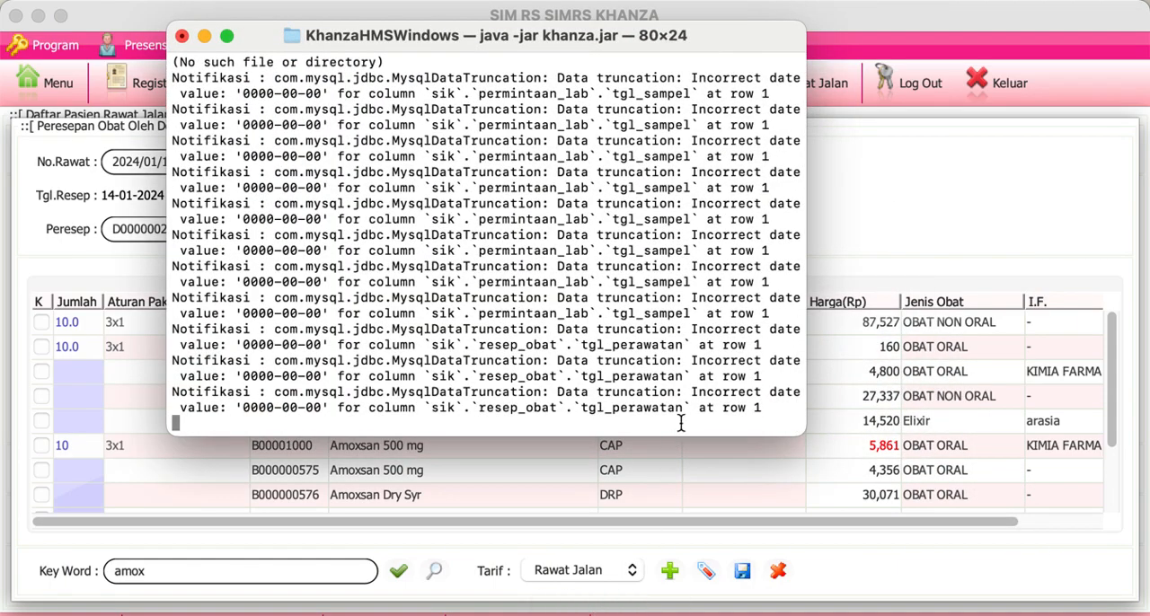
pyautogui.click(204, 36)
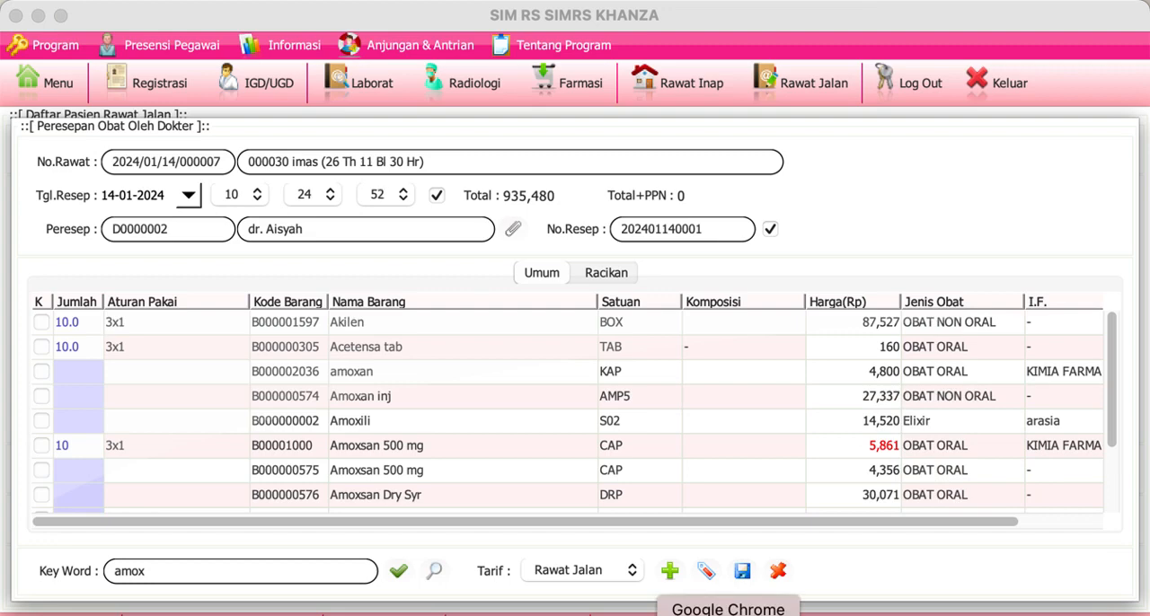
# Step: Switch to AnyDesk and close its System Permissions Status window
pyautogui.click(728, 614)
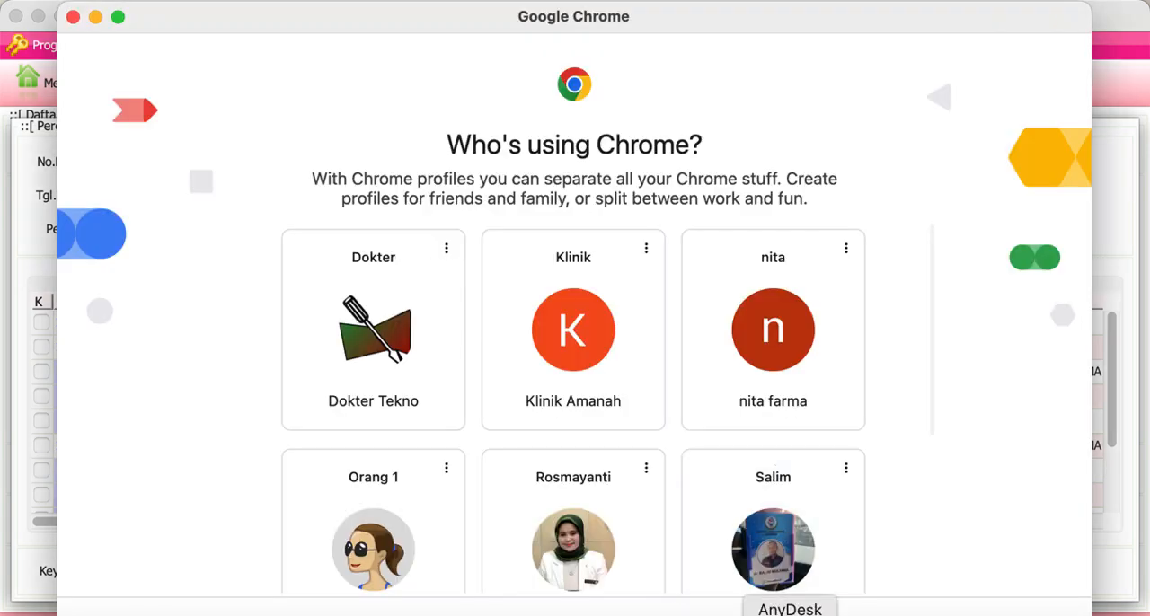
pyautogui.click(790, 614)
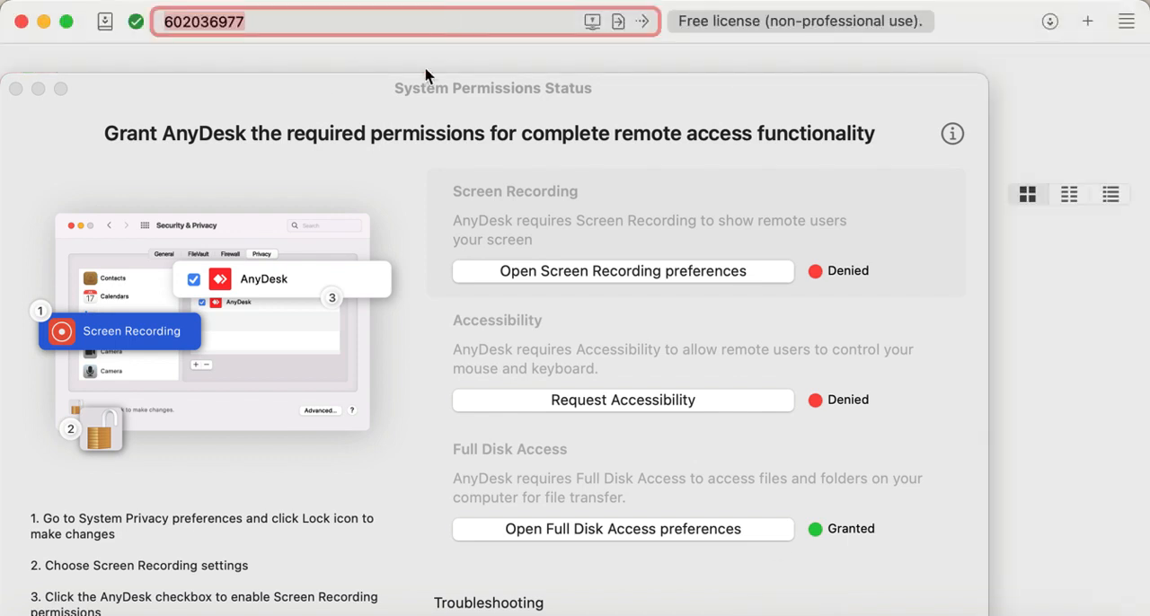
pyautogui.click(15, 89)
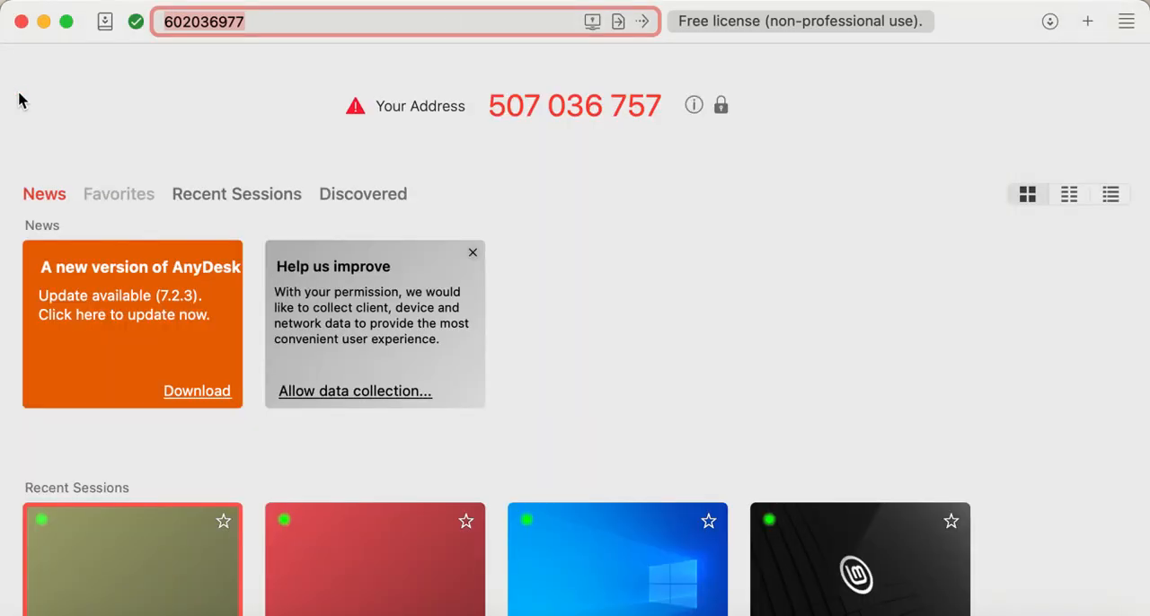
# Step: Replace the remote address in AnyDesk with the database server's address and connect to it
pyautogui.click(271, 22)
pyautogui.press('super+a')
pyautogui.click(79, 1)
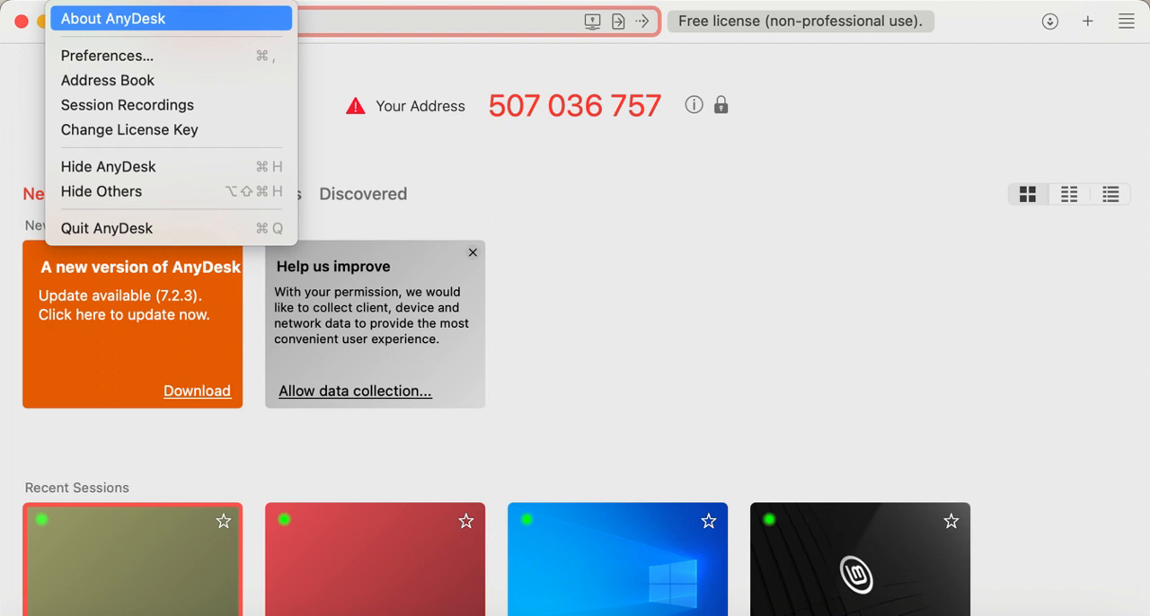
pyautogui.click(392, 31)
pyautogui.write('1')
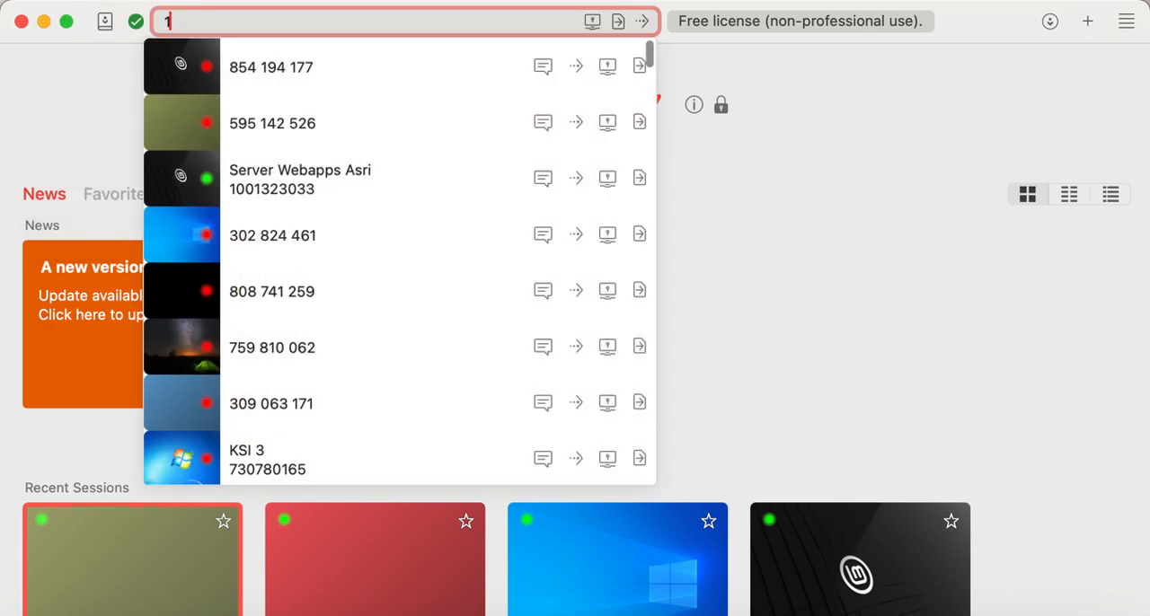
pyautogui.press('Escape')
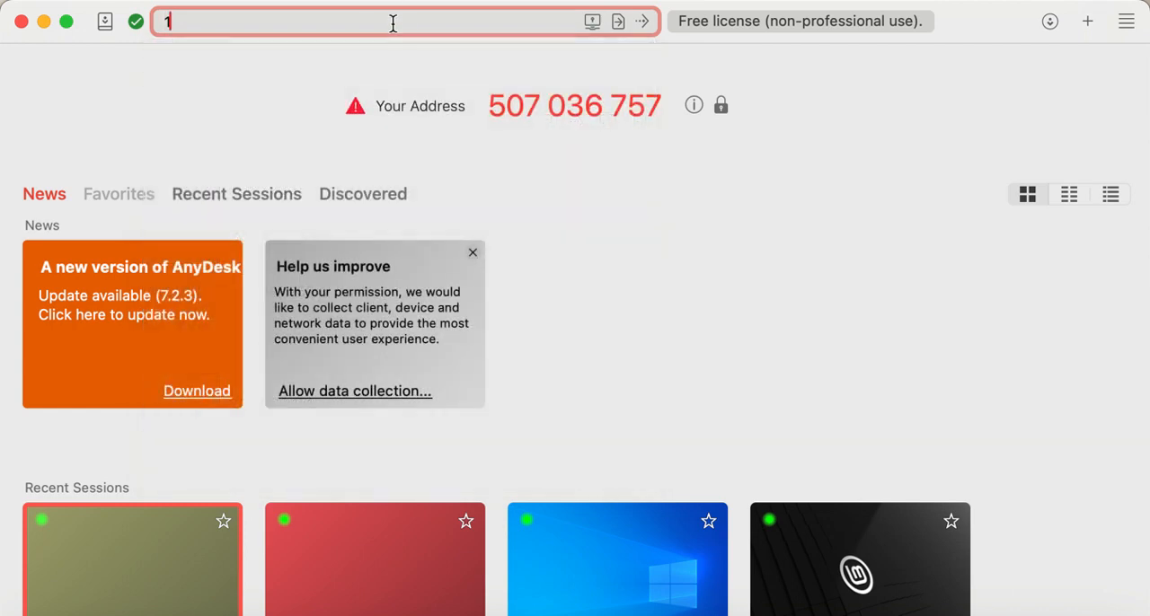
pyautogui.write('53')
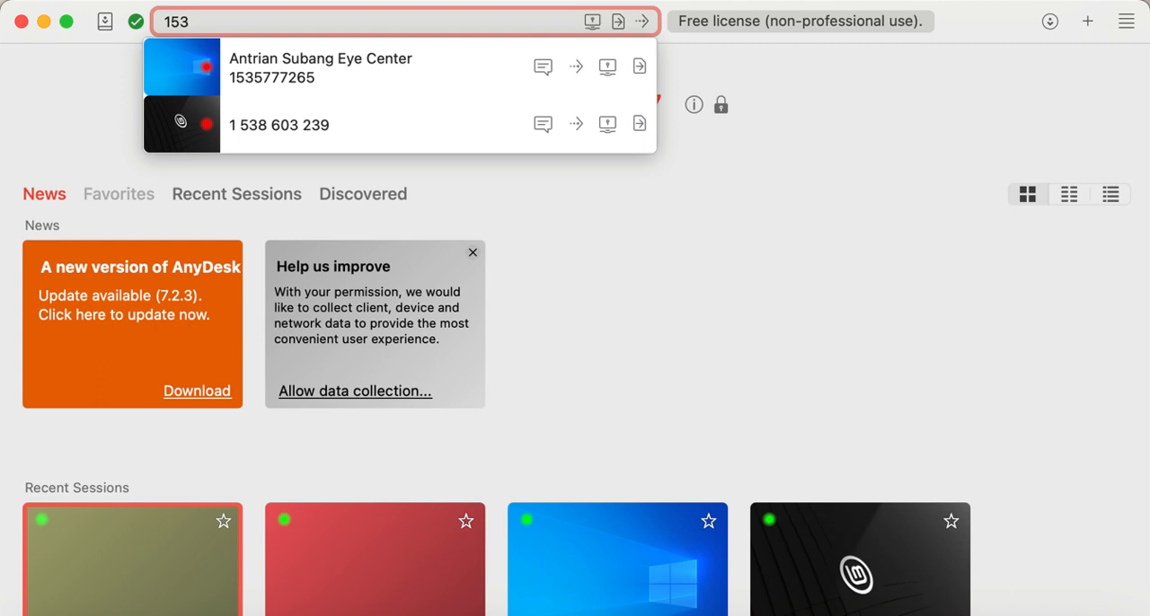
pyautogui.press('BackSpace')
pyautogui.press('BackSpace')
pyautogui.write('9')
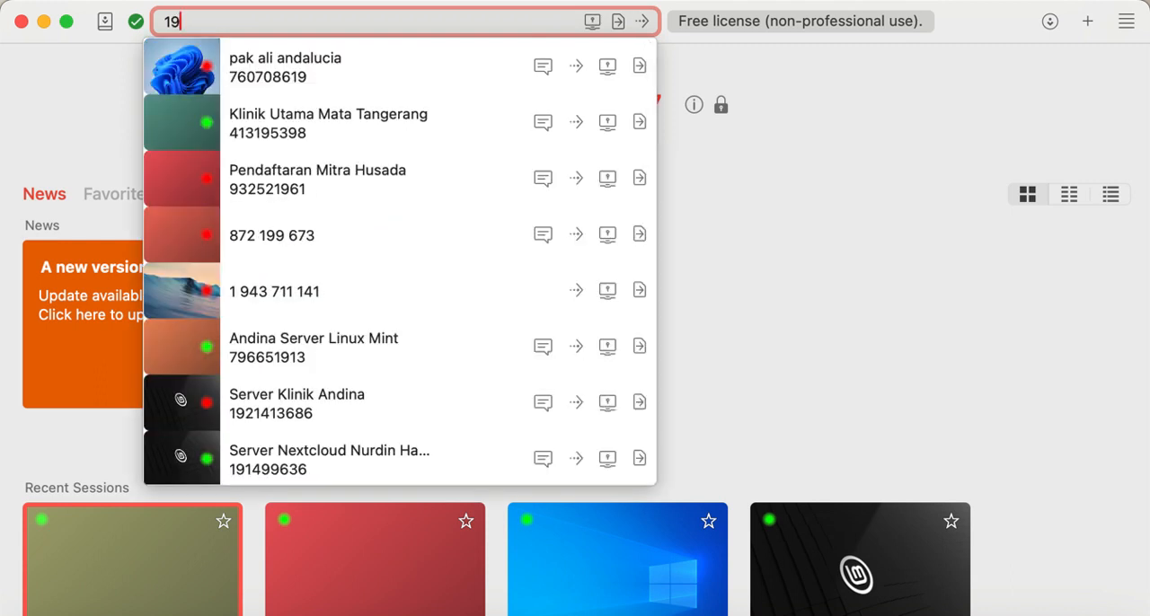
pyautogui.write('53')
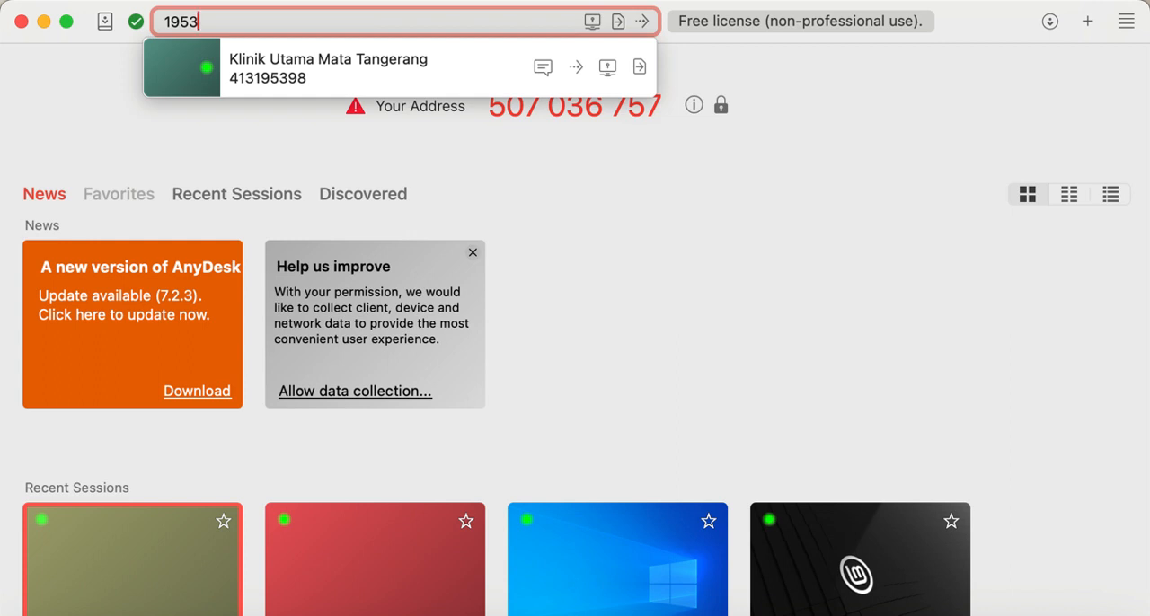
pyautogui.write('551')
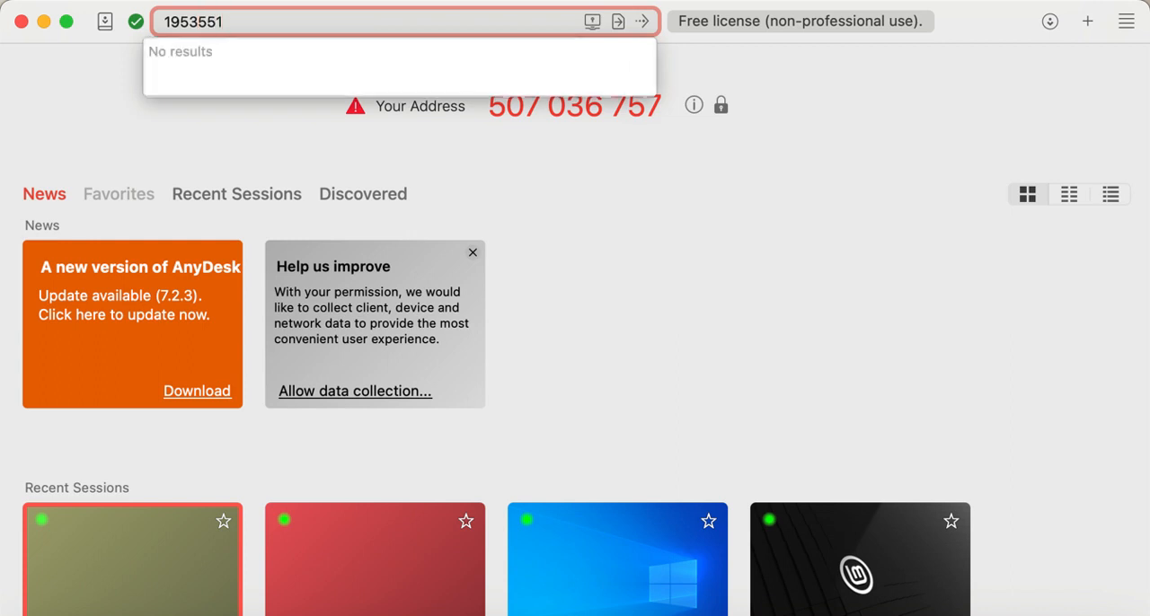
pyautogui.write('596')
pyautogui.press('Return')
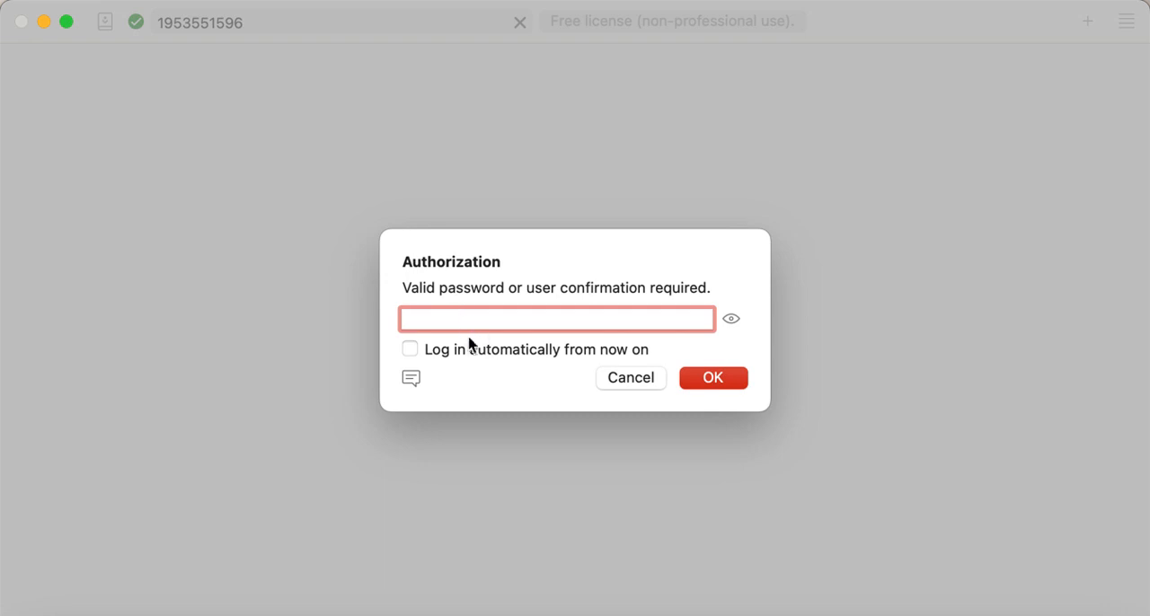
# Step: Enter the remote computer's access password and authorize the AnyDesk session
pyautogui.write('•••••••')
pyautogui.click(730, 322)
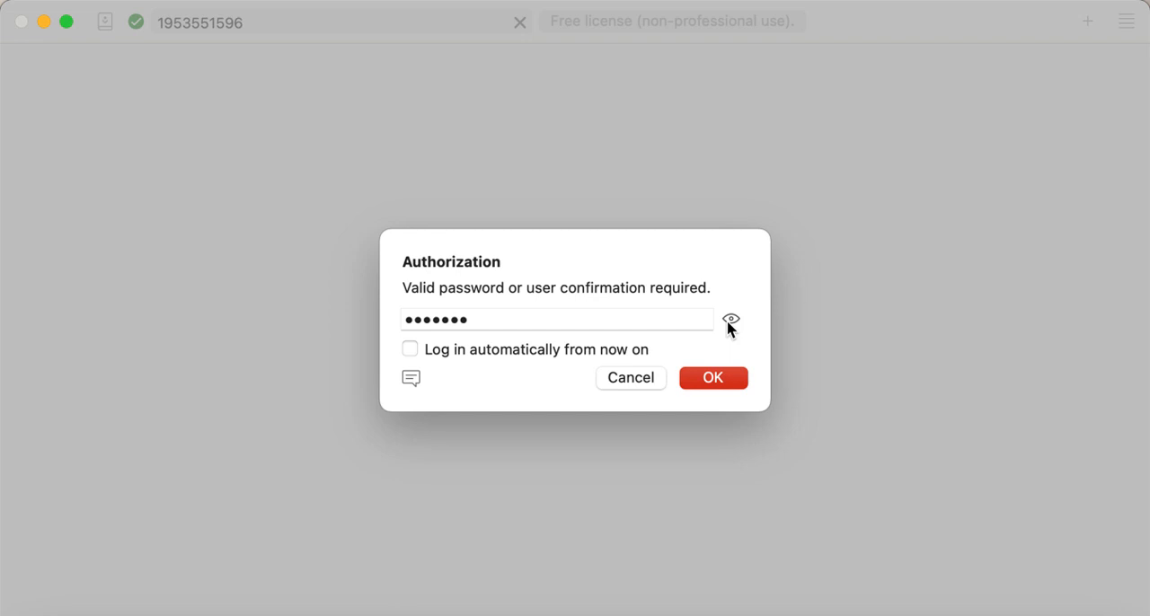
pyautogui.click(729, 321)
pyautogui.click(730, 322)
pyautogui.click(686, 321)
pyautogui.write('123')
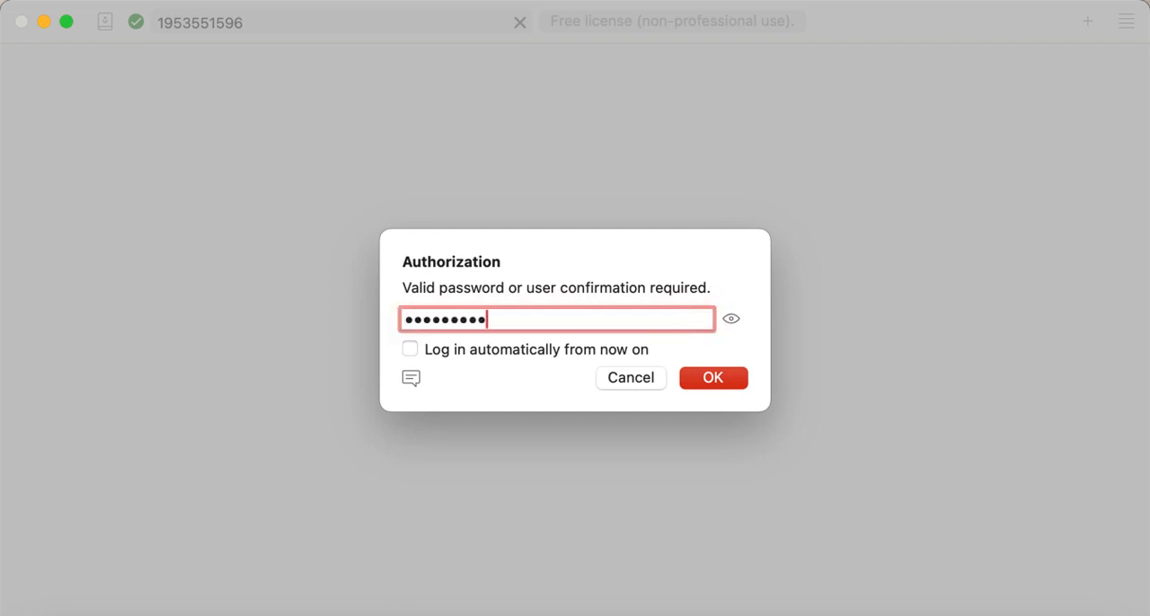
pyautogui.click(726, 385)
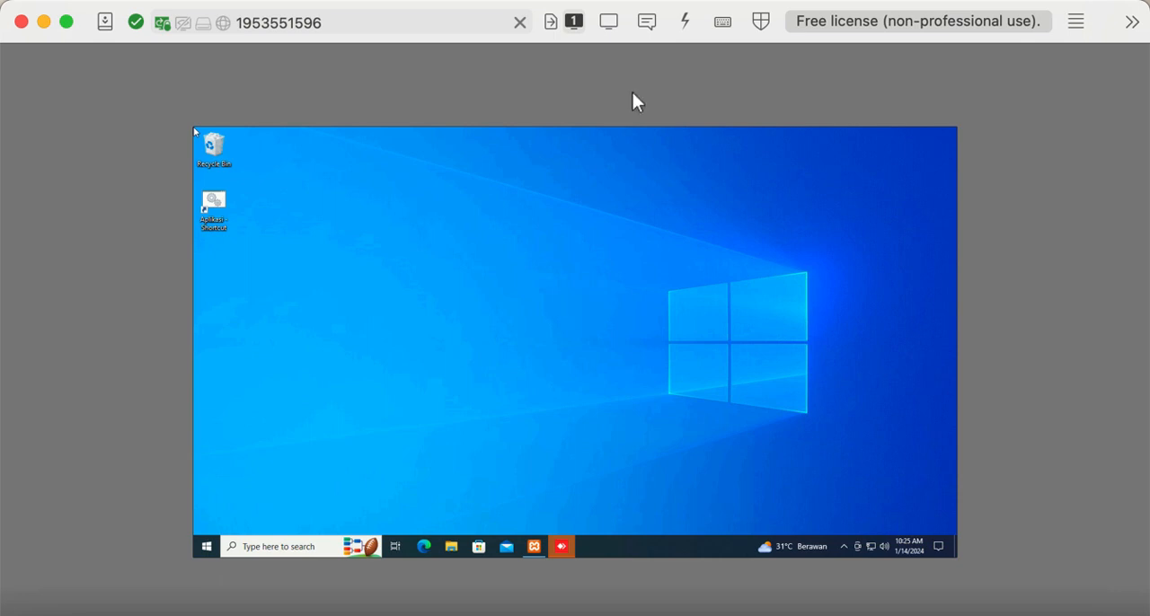
# Step: Set the remote display to Stretch and bring up the XAMPP Control Panel on the remote desktop
pyautogui.click(610, 20)
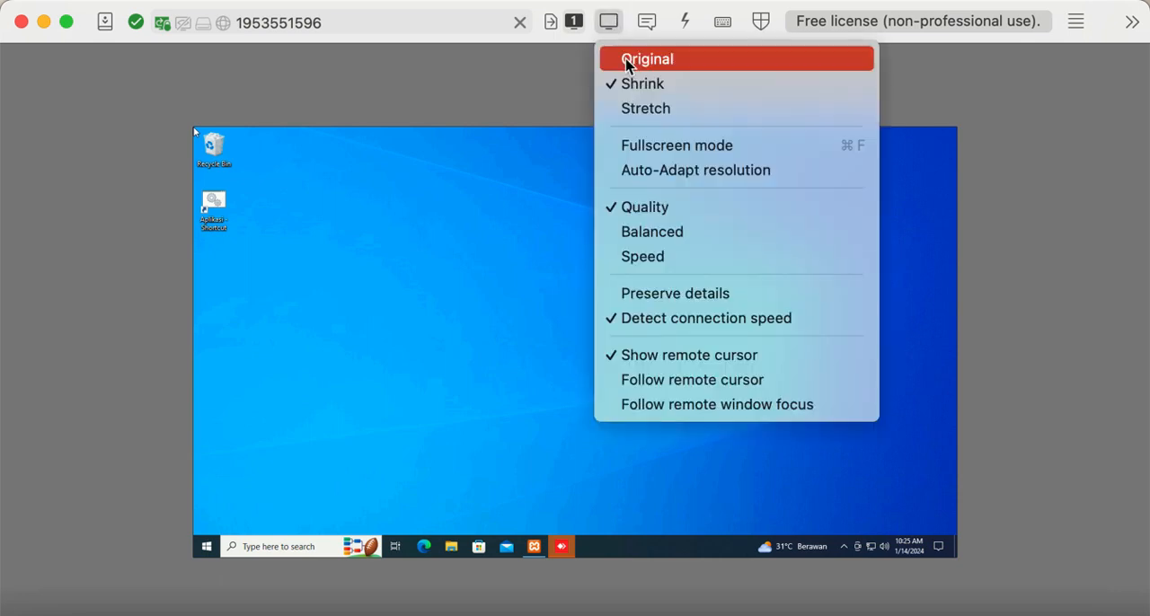
pyautogui.click(630, 107)
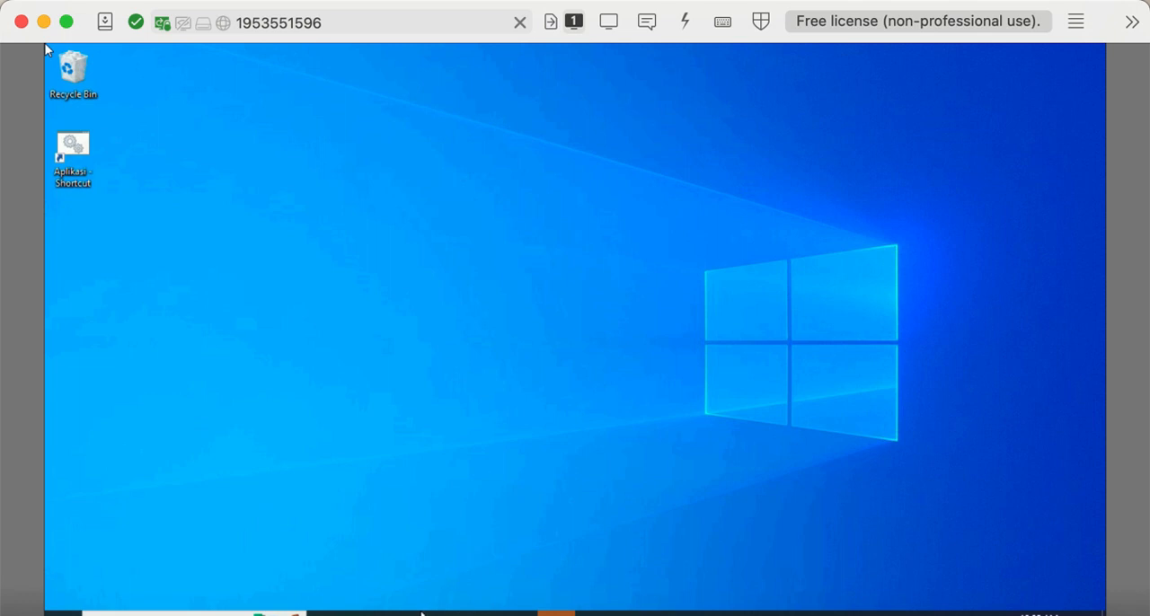
pyautogui.click(519, 614)
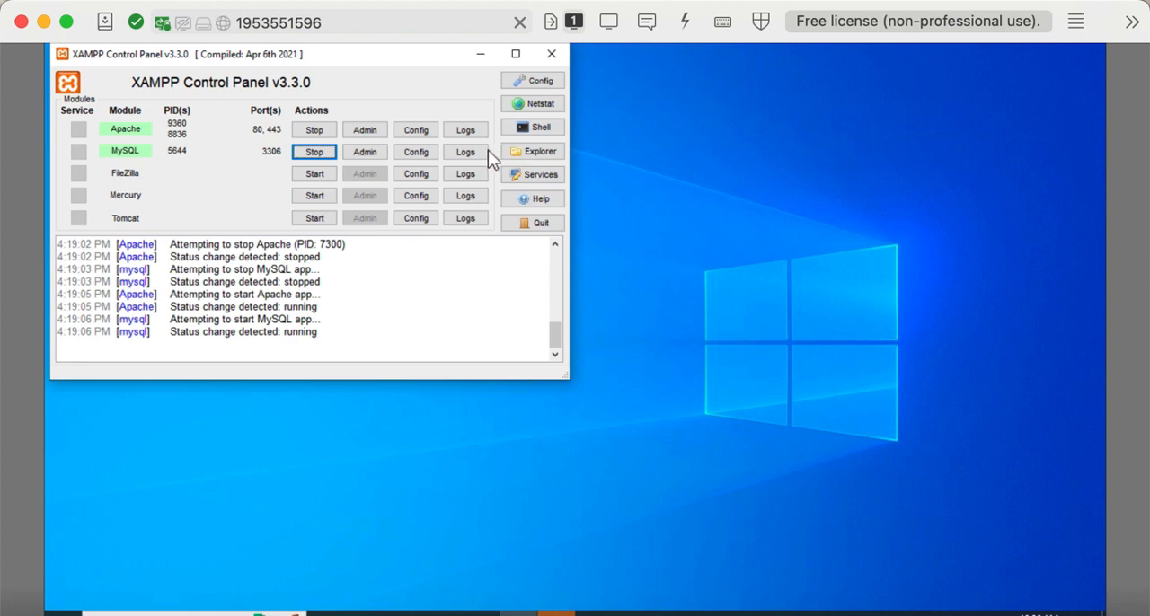
pyautogui.click(420, 135)
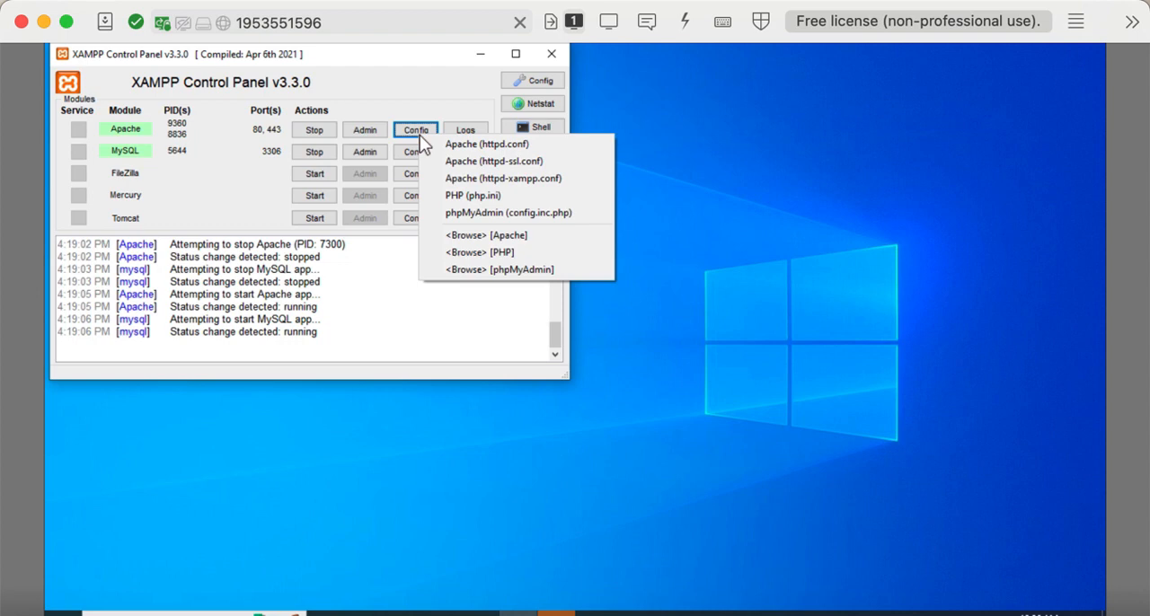
pyautogui.click(452, 197)
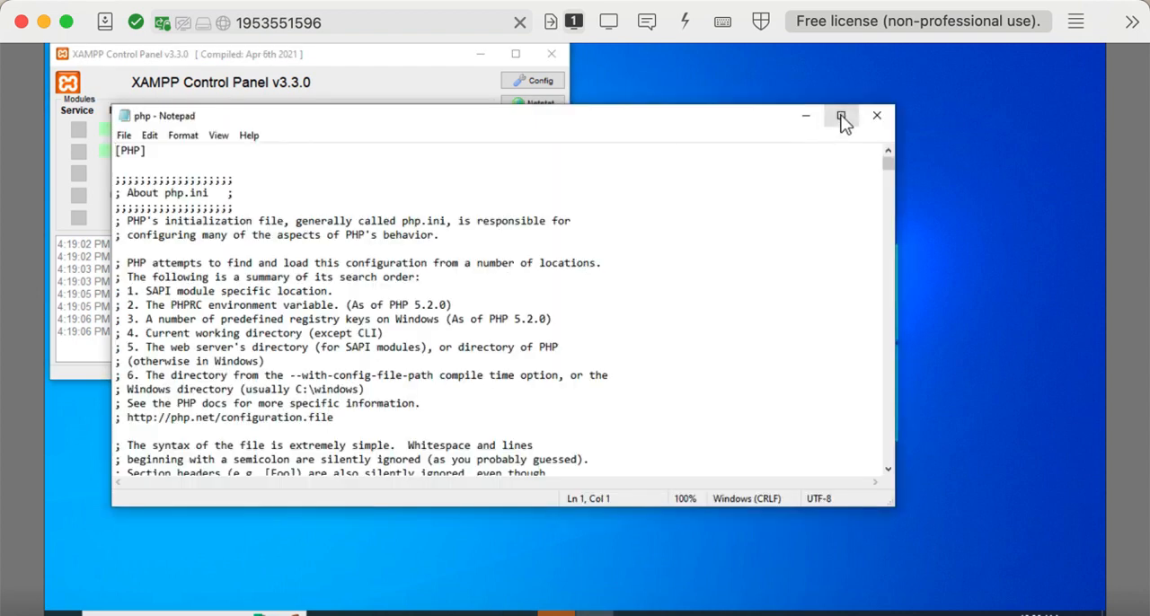
pyautogui.click(841, 118)
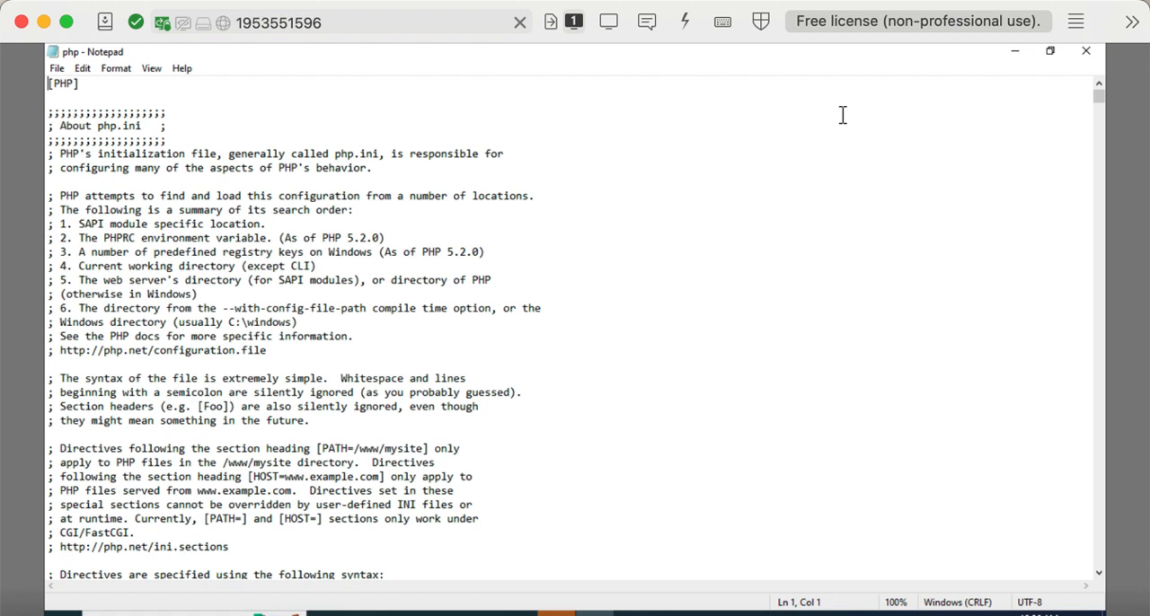
pyautogui.click(1087, 56)
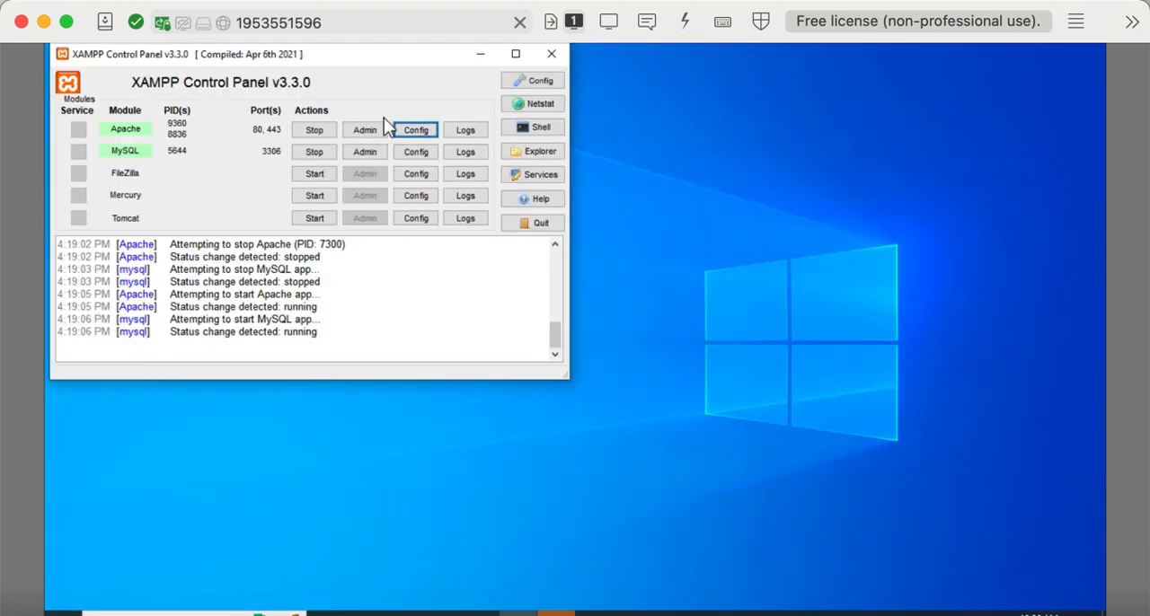
# Step: Open MySQL's my.ini configuration file from XAMPP and maximize its Notepad window
pyautogui.click(405, 151)
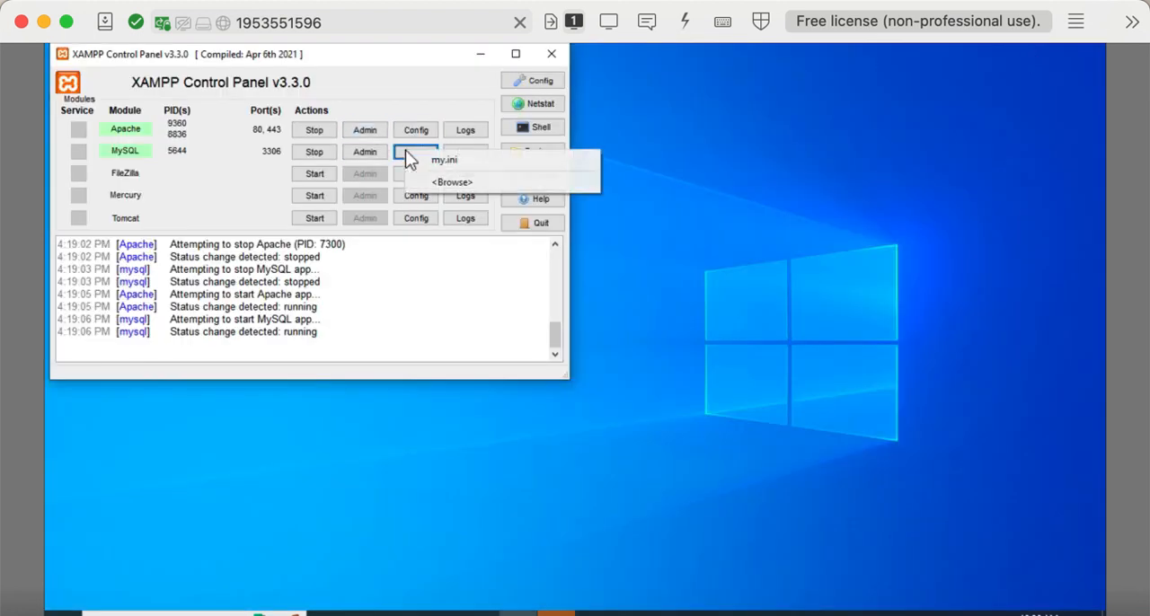
pyautogui.click(440, 160)
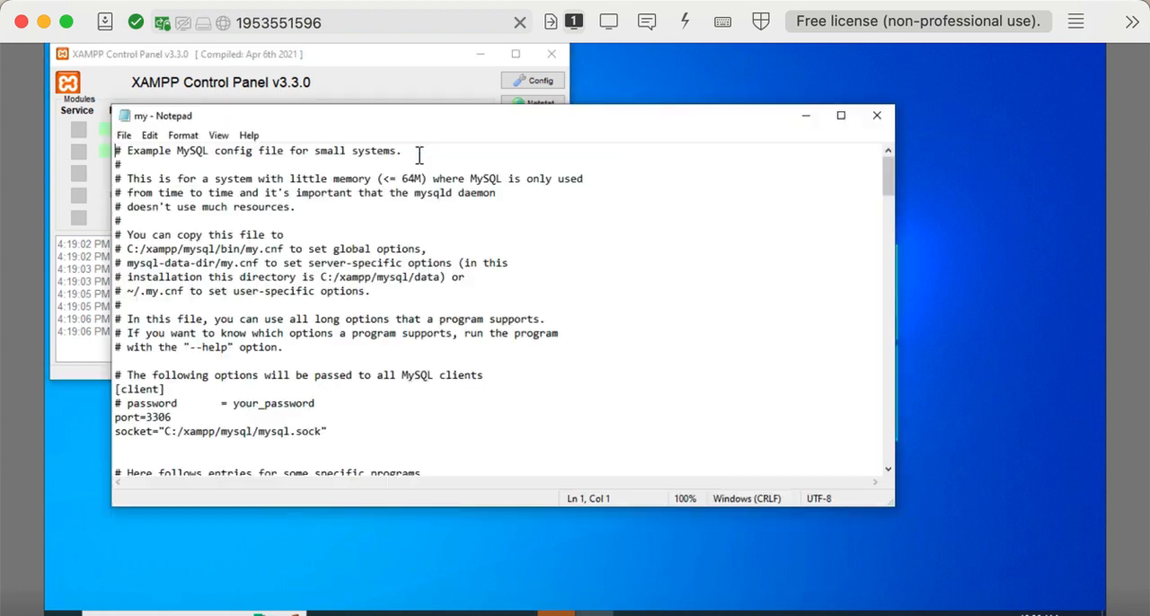
pyautogui.click(845, 118)
pyautogui.click(527, 139)
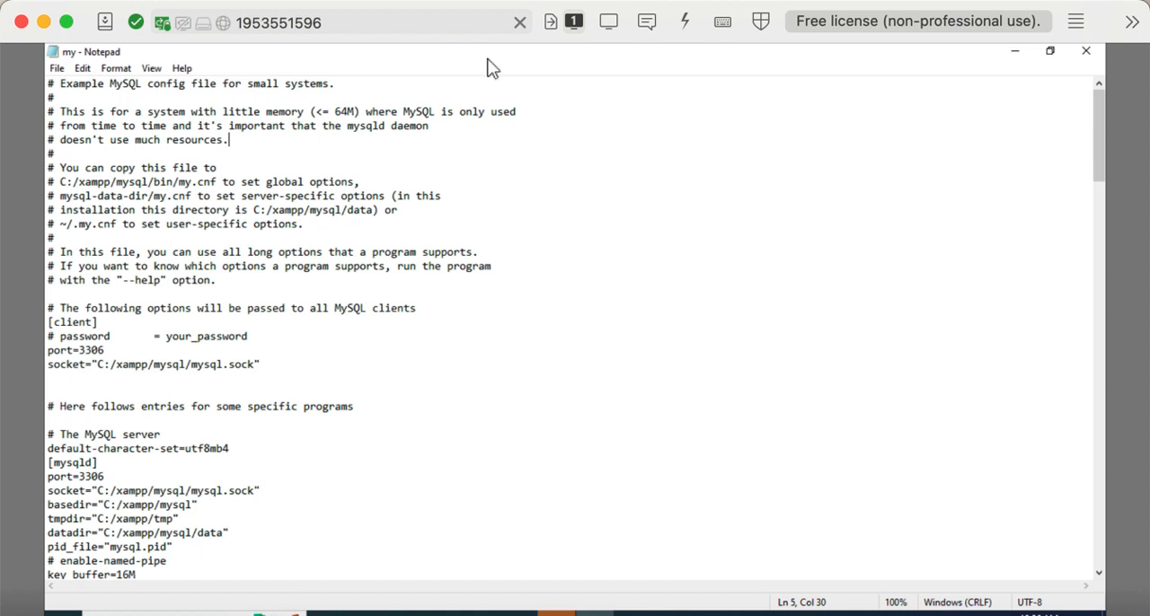
# Step: Find sql_mode in my.ini and place the text cursor in that setting's line
pyautogui.press('super+f')
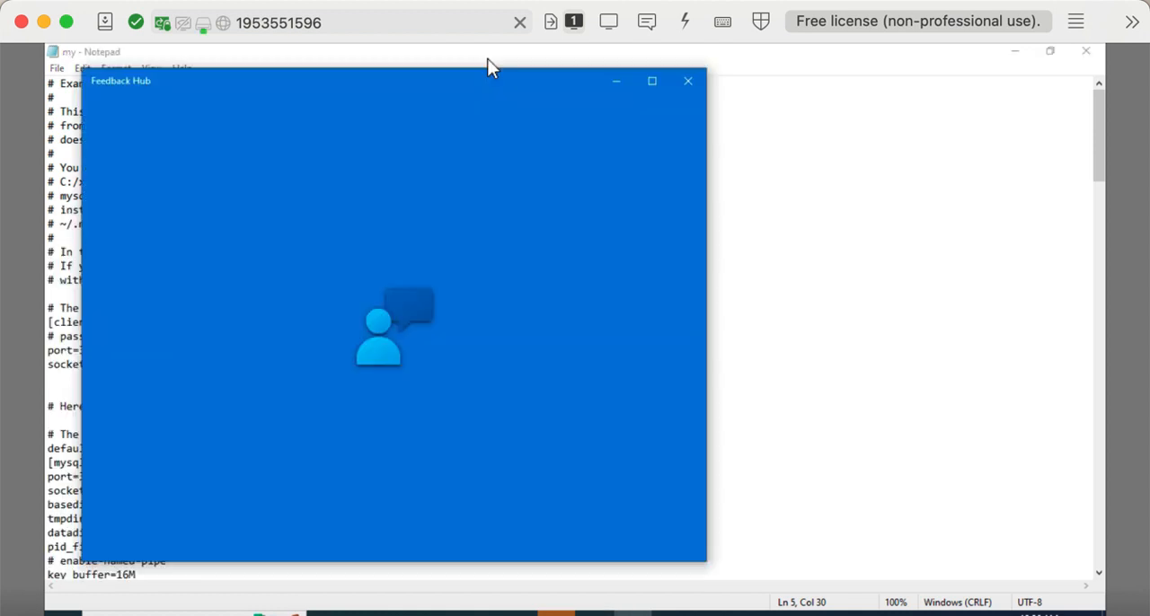
pyautogui.click(688, 82)
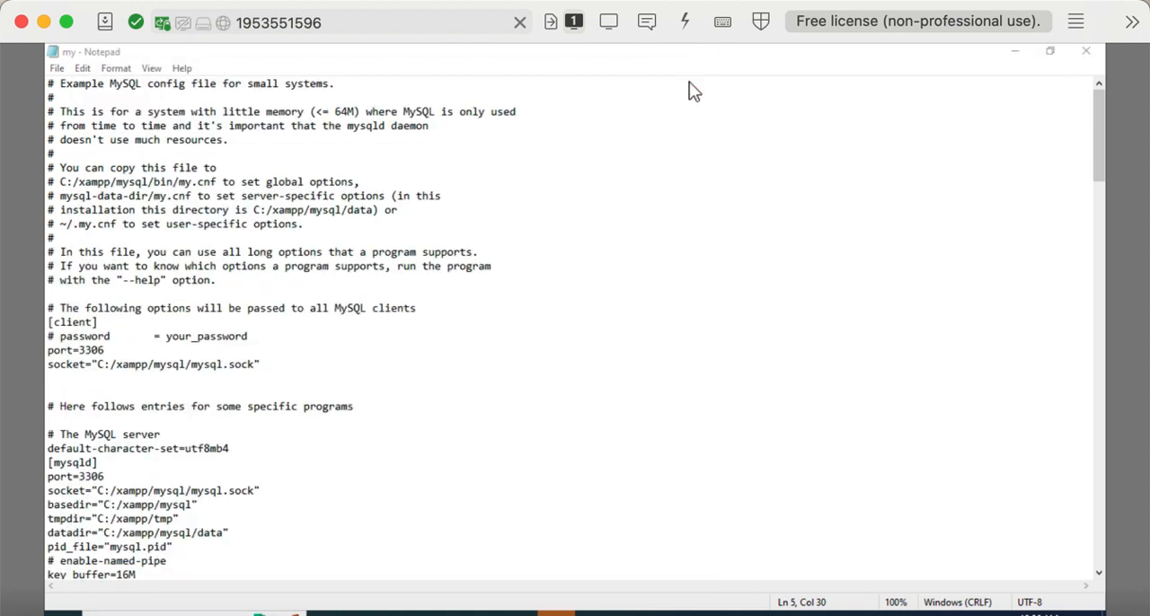
pyautogui.click(691, 116)
pyautogui.hotkey('ctrl', 'f')
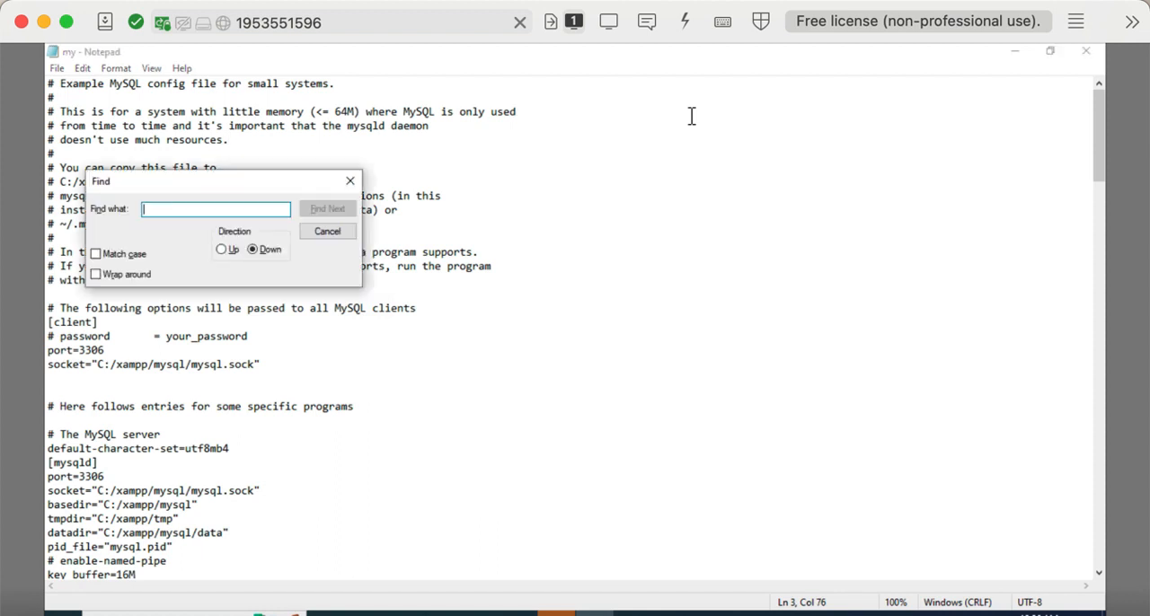
pyautogui.write('sql')
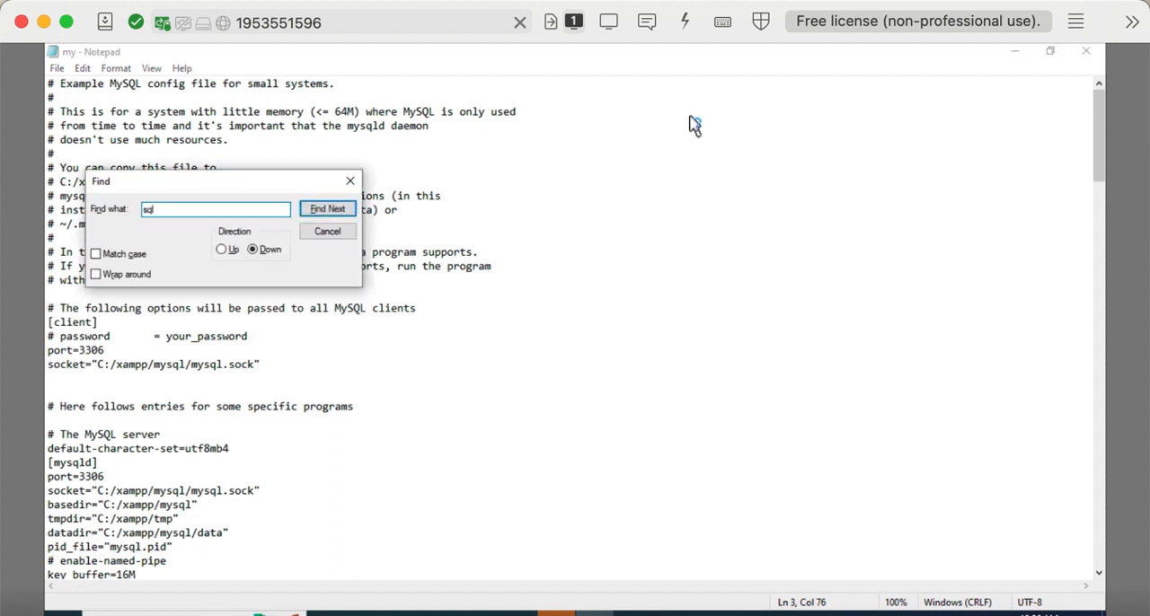
pyautogui.write('_mode')
pyautogui.press('Return')
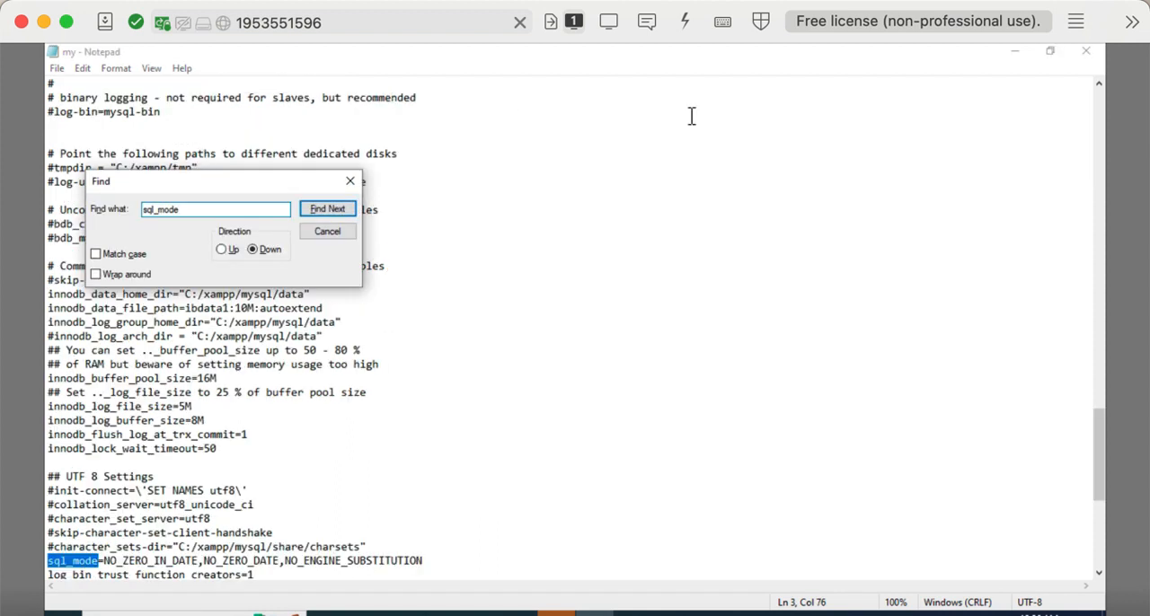
pyautogui.click(53, 561)
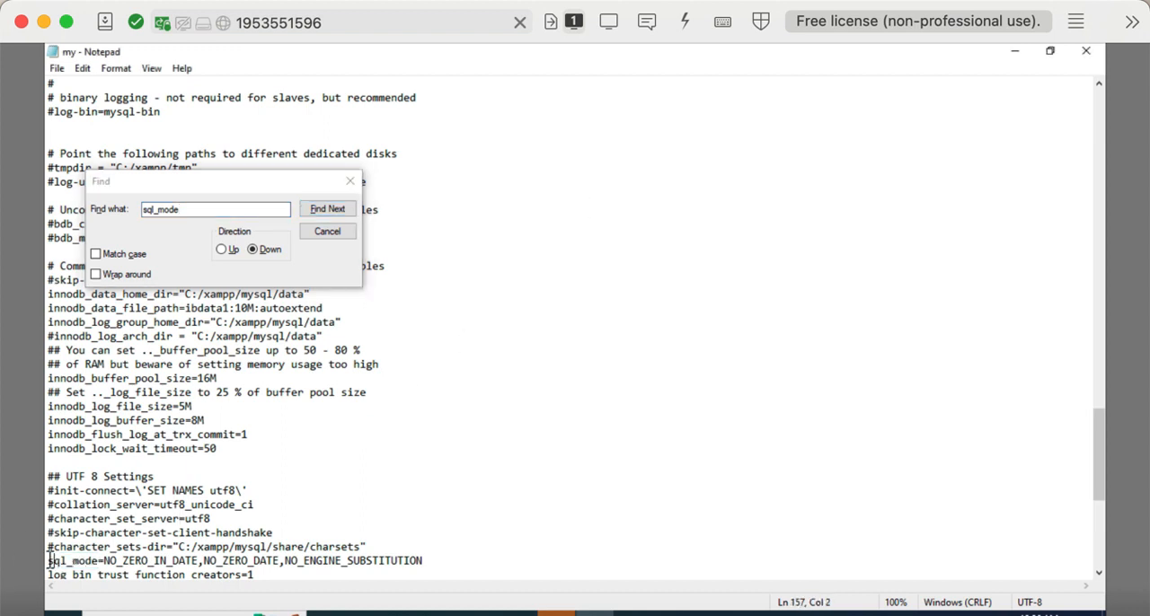
# Step: Replace the whole sql_mode value in my.ini with a pair of empty double quotes
pyautogui.moveTo(49, 561); pyautogui.dragTo(461, 485)
pyautogui.click(454, 497)
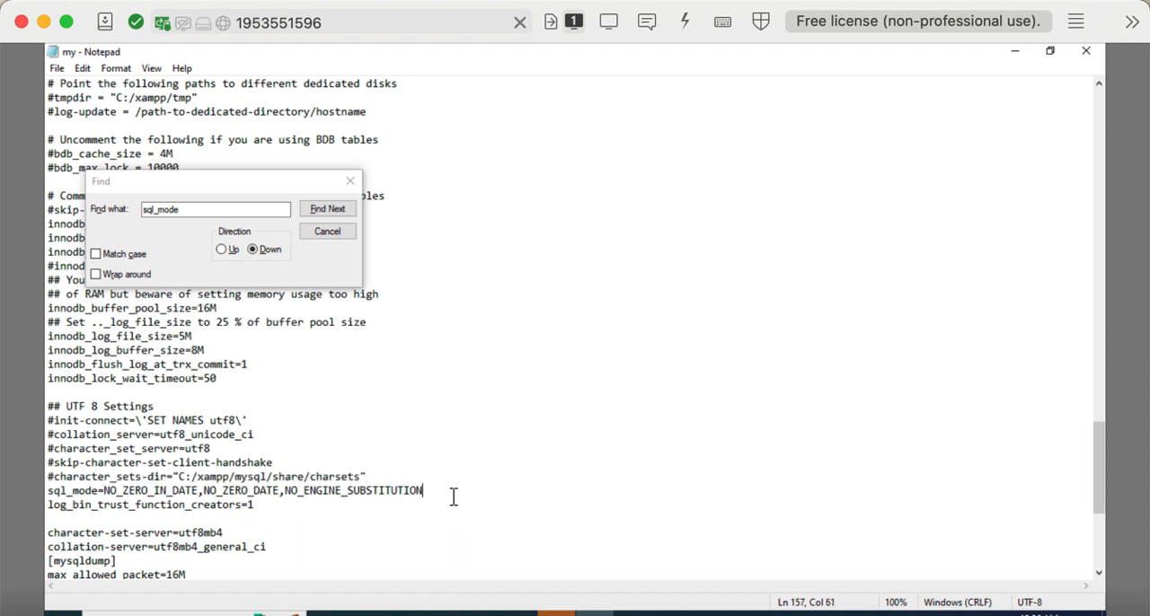
pyautogui.press('BackSpace')
pyautogui.press('BackSpace')
pyautogui.press('BackSpace')
pyautogui.press('BackSpace')
pyautogui.press('BackSpace')
pyautogui.press('BackSpace')
pyautogui.press('BackSpace')
pyautogui.press('BackSpace')
pyautogui.press('BackSpace')
pyautogui.press('BackSpace')
pyautogui.press('BackSpace')
pyautogui.press('BackSpace')
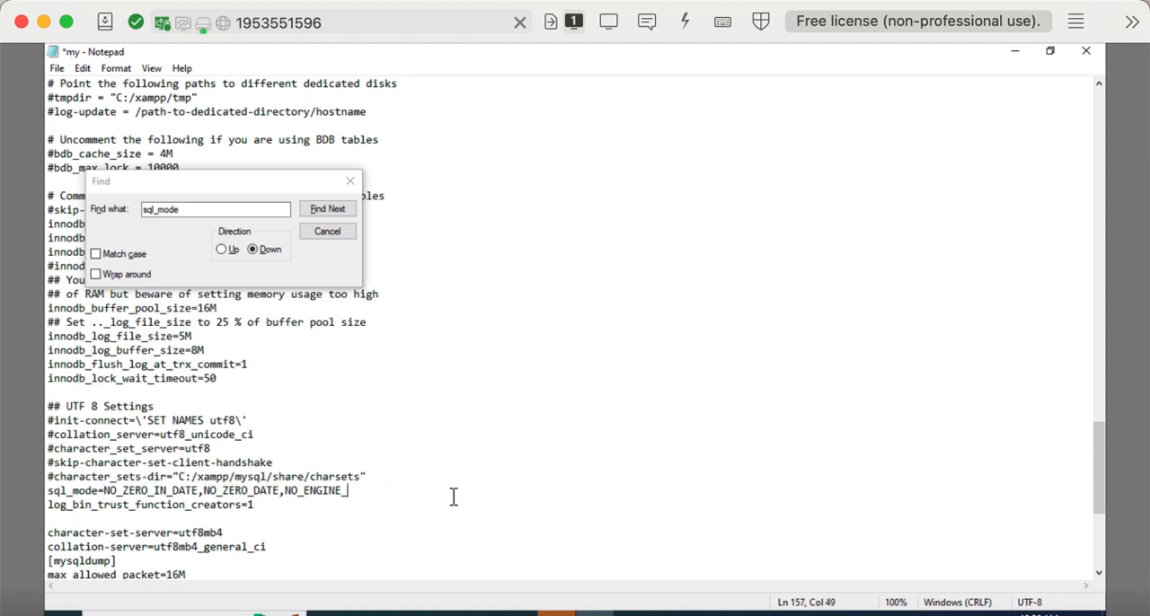
pyautogui.press('BackSpace')
pyautogui.press('BackSpace')
pyautogui.press('BackSpace')
pyautogui.press('BackSpace')
pyautogui.press('BackSpace')
pyautogui.press('BackSpace')
pyautogui.press('BackSpace')
pyautogui.press('BackSpace')
pyautogui.press('BackSpace')
pyautogui.press('BackSpace')
pyautogui.press('BackSpace')
pyautogui.press('BackSpace')
pyautogui.press('BackSpace')
pyautogui.press('BackSpace')
pyautogui.press('BackSpace')
pyautogui.press('BackSpace')
pyautogui.press('BackSpace')
pyautogui.press('BackSpace')
pyautogui.press('BackSpace')
pyautogui.press('BackSpace')
pyautogui.press('BackSpace')
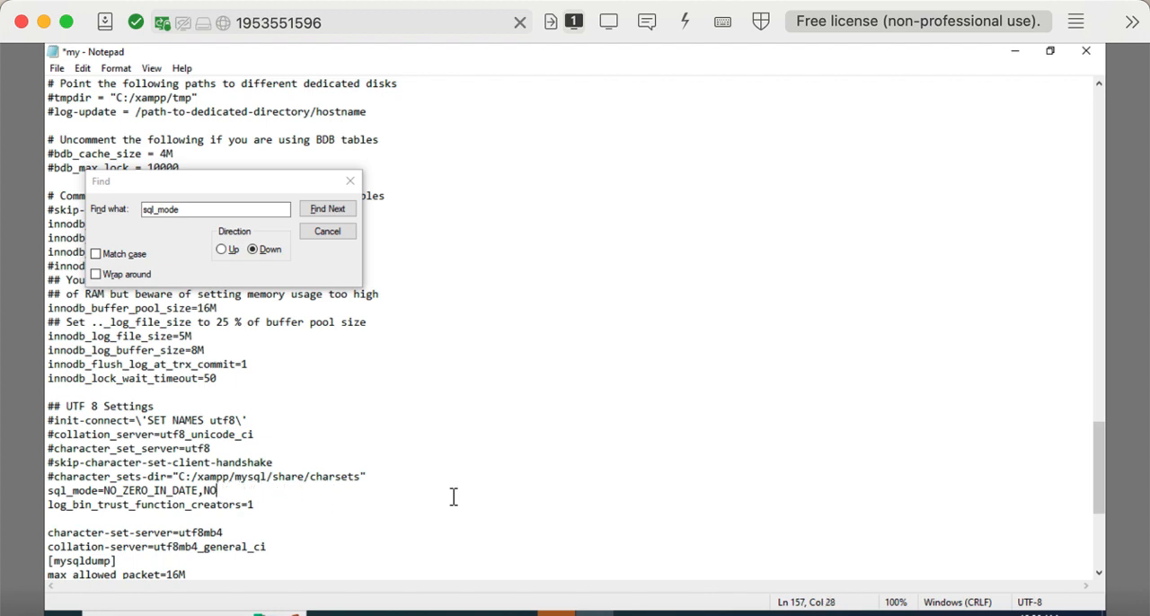
pyautogui.press('BackSpace')
pyautogui.press('BackSpace')
pyautogui.press('BackSpace')
pyautogui.press('BackSpace')
pyautogui.press('BackSpace')
pyautogui.press('BackSpace')
pyautogui.press('BackSpace')
pyautogui.press('BackSpace')
pyautogui.press('BackSpace')
pyautogui.press('BackSpace')
pyautogui.press('BackSpace')
pyautogui.press('BackSpace')
pyautogui.press('BackSpace')
pyautogui.press('BackSpace')
pyautogui.press('BackSpace')
pyautogui.press('BackSpace')
pyautogui.press('BackSpace')
pyautogui.press('BackSpace')
pyautogui.press('BackSpace')
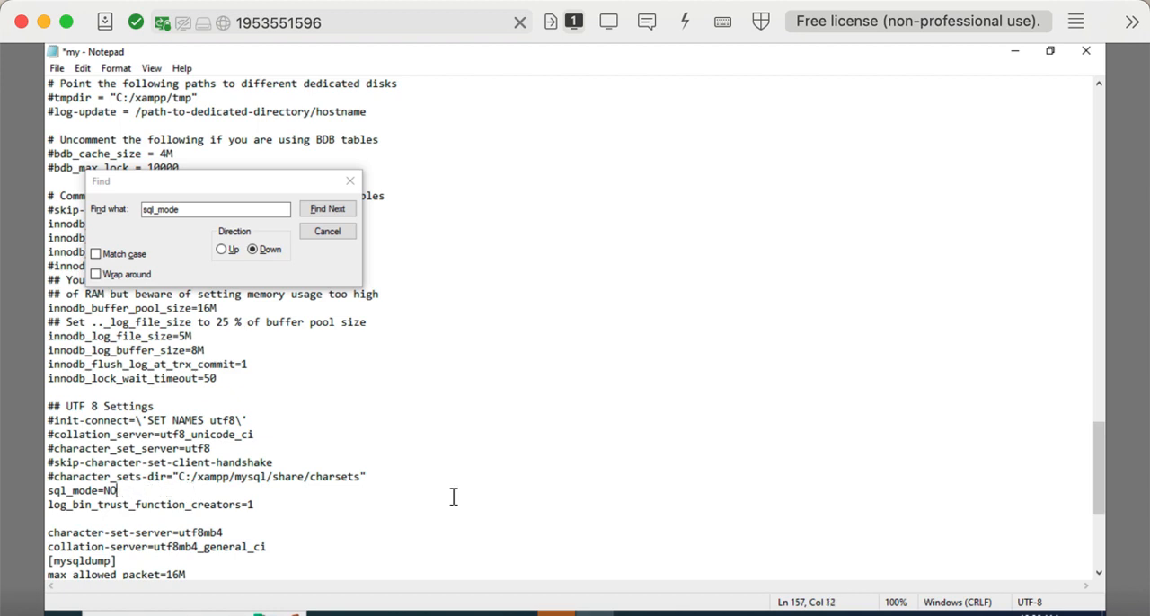
pyautogui.write('="')
pyautogui.press('BackSpace')
pyautogui.write('""')
# Step: Close the Find dialog and save the edited my.ini file
pyautogui.click(349, 180)
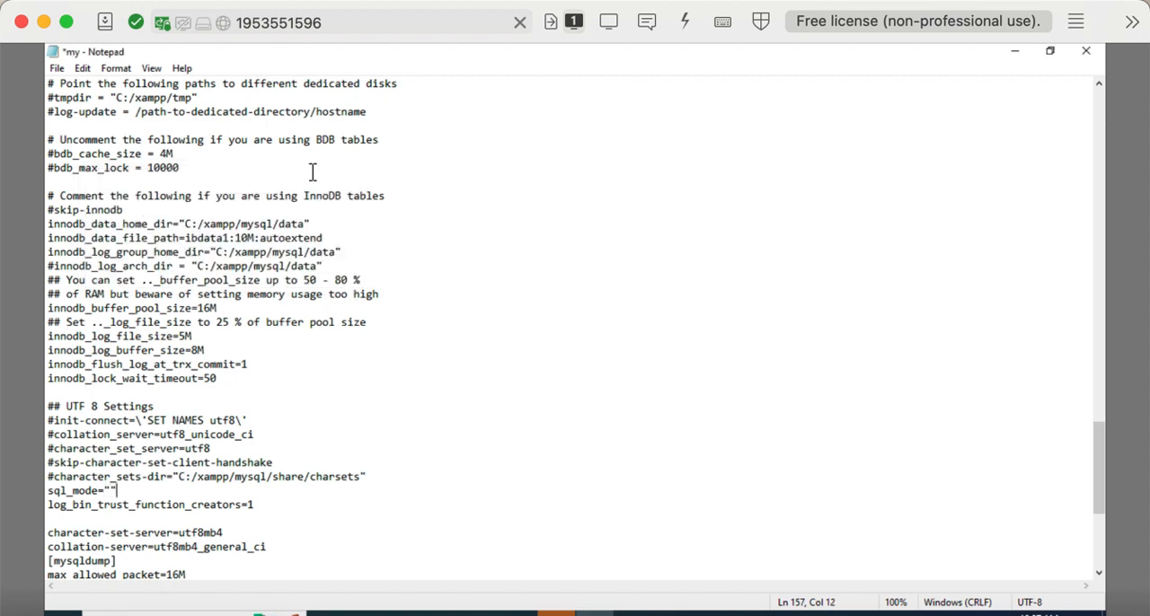
pyautogui.click(56, 70)
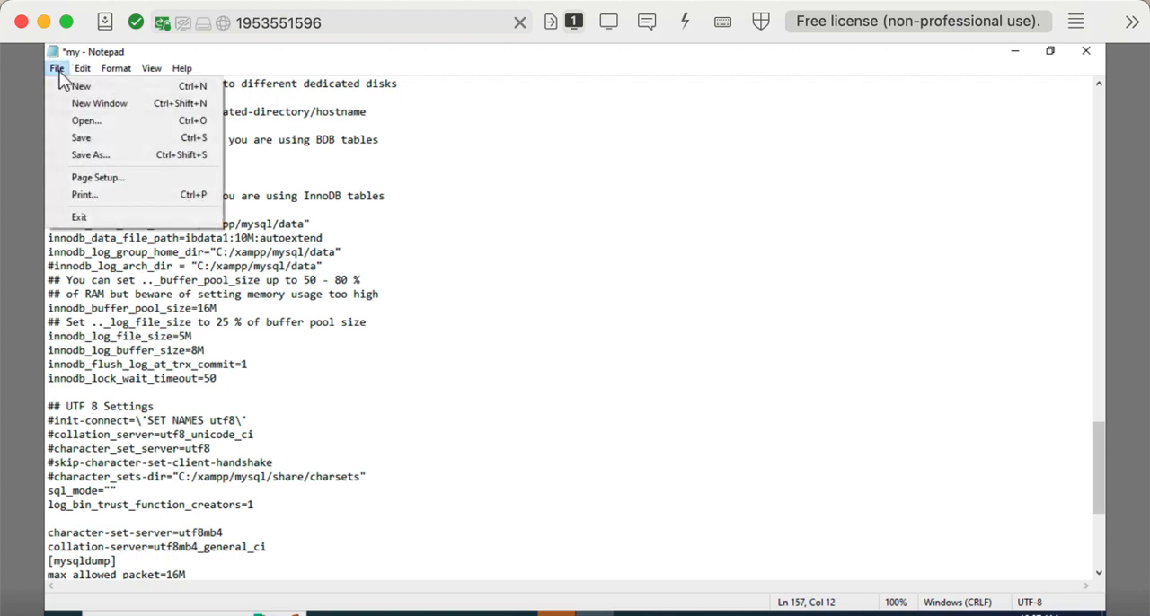
pyautogui.click(95, 138)
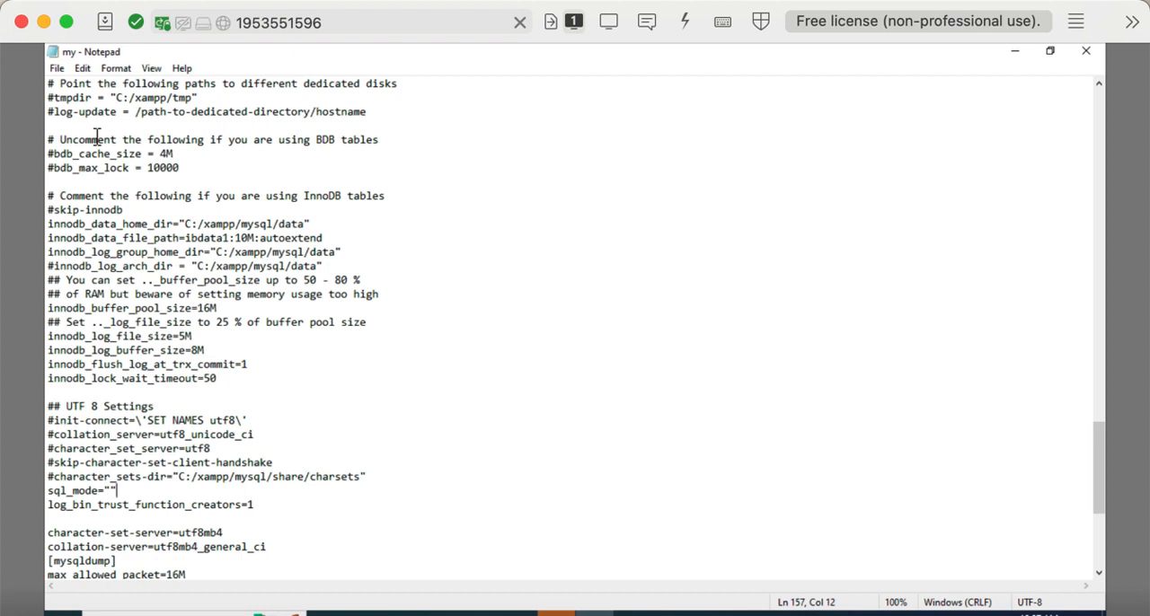
# Step: Switch to the XAMPP Control Panel on the remote desktop, then stop and restart the MySQL module
pyautogui.click(519, 613)
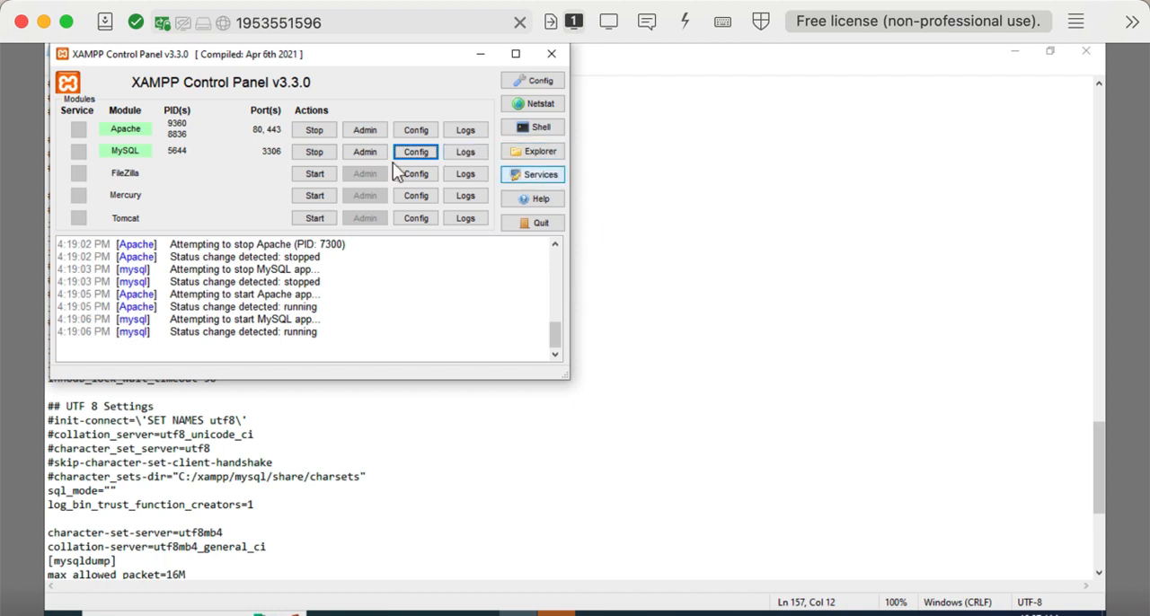
pyautogui.click(314, 152)
pyautogui.click(333, 157)
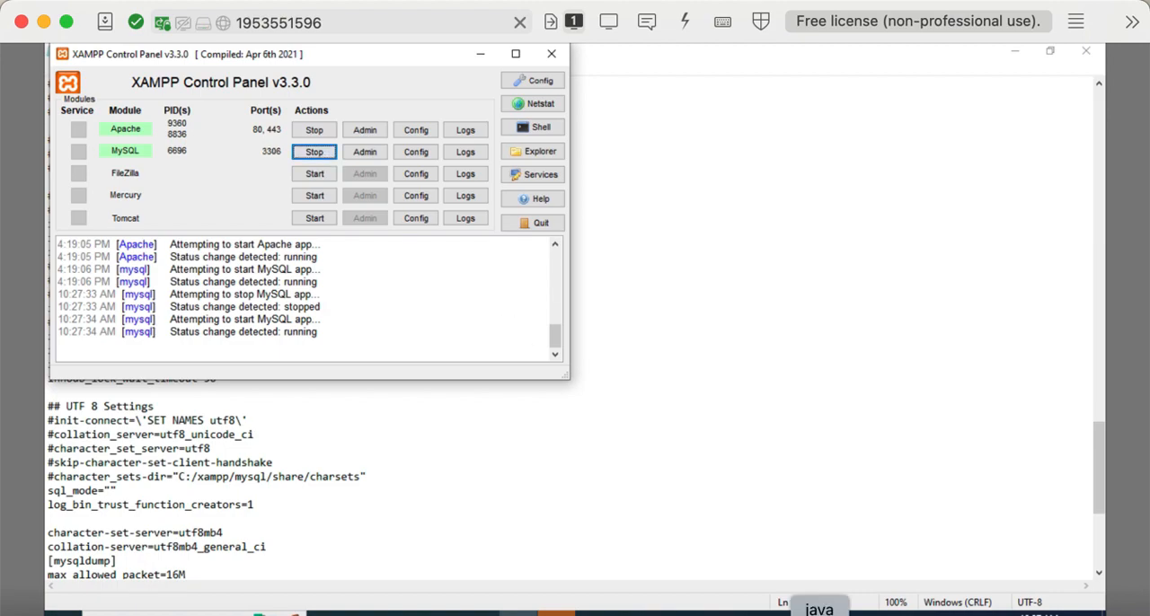
# Step: Switch to the local Terminal window running khanza.jar, stop the process and relaunch it
pyautogui.hotkey('ctrl', 'Up')
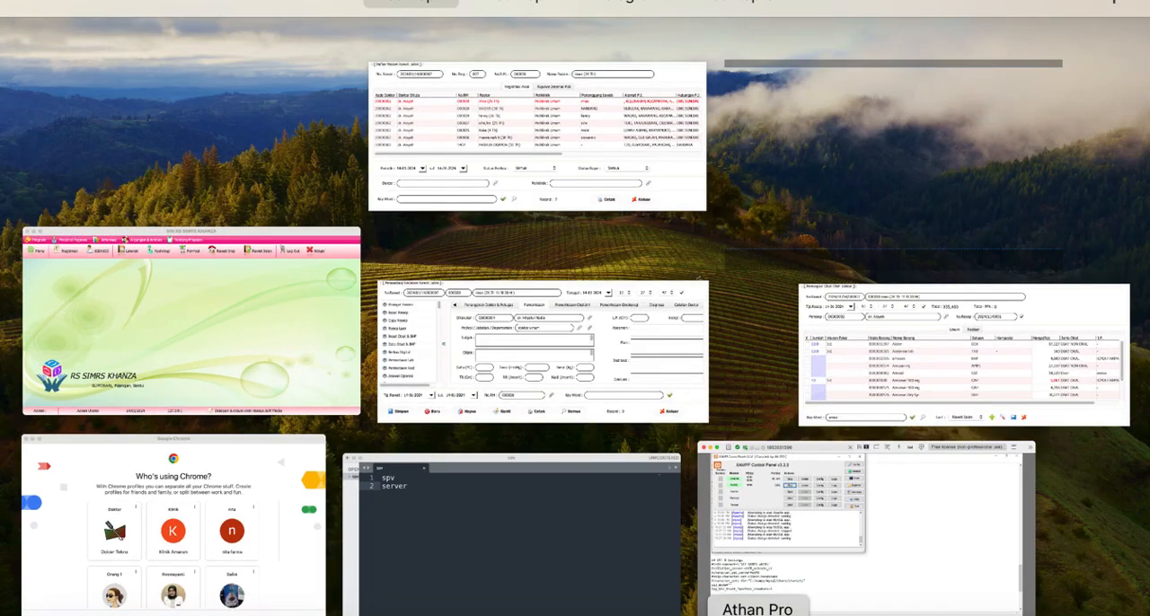
pyautogui.click(622, 613)
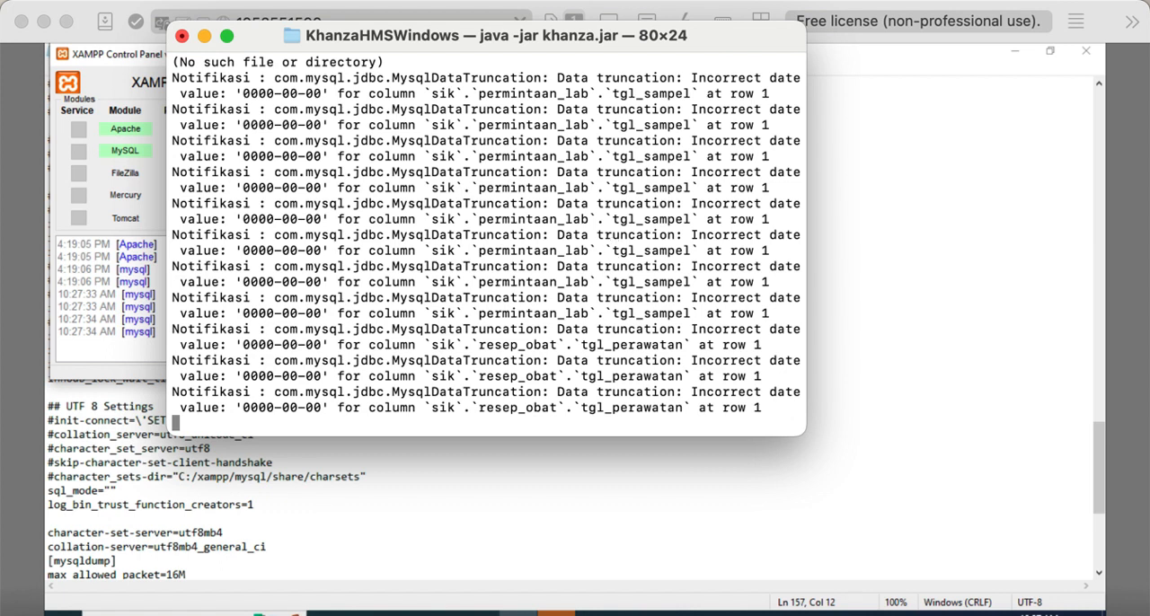
pyautogui.hotkey('ctrl', 'c')
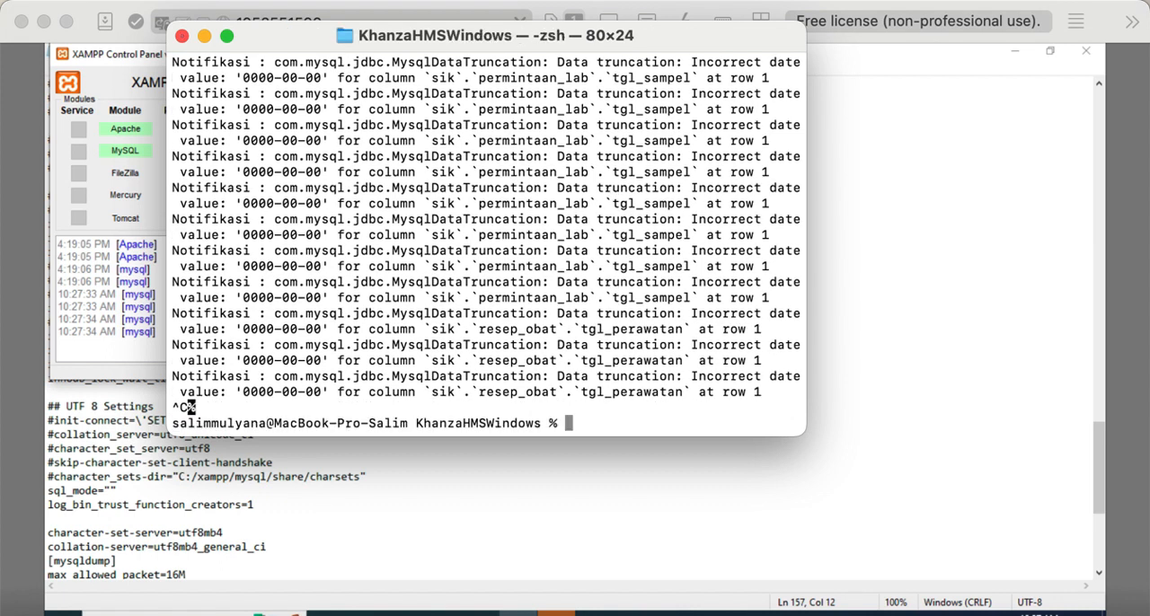
pyautogui.press('Up')
pyautogui.press('Return')
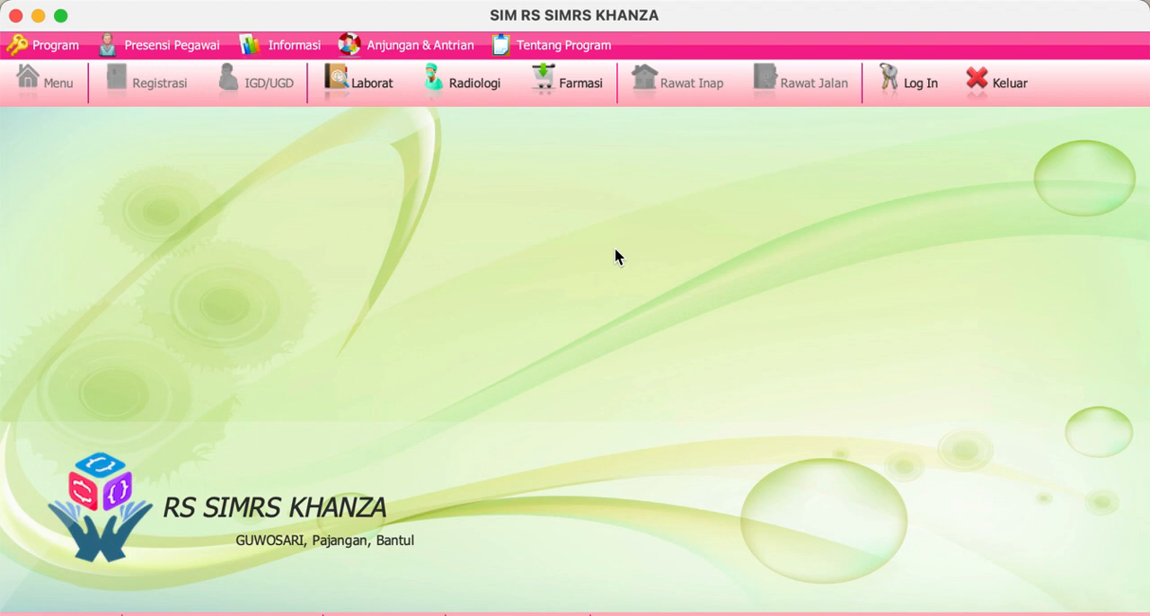
# Step: Log in to SIMRS Khanza by entering the admin ID and password
pyautogui.click(913, 97)
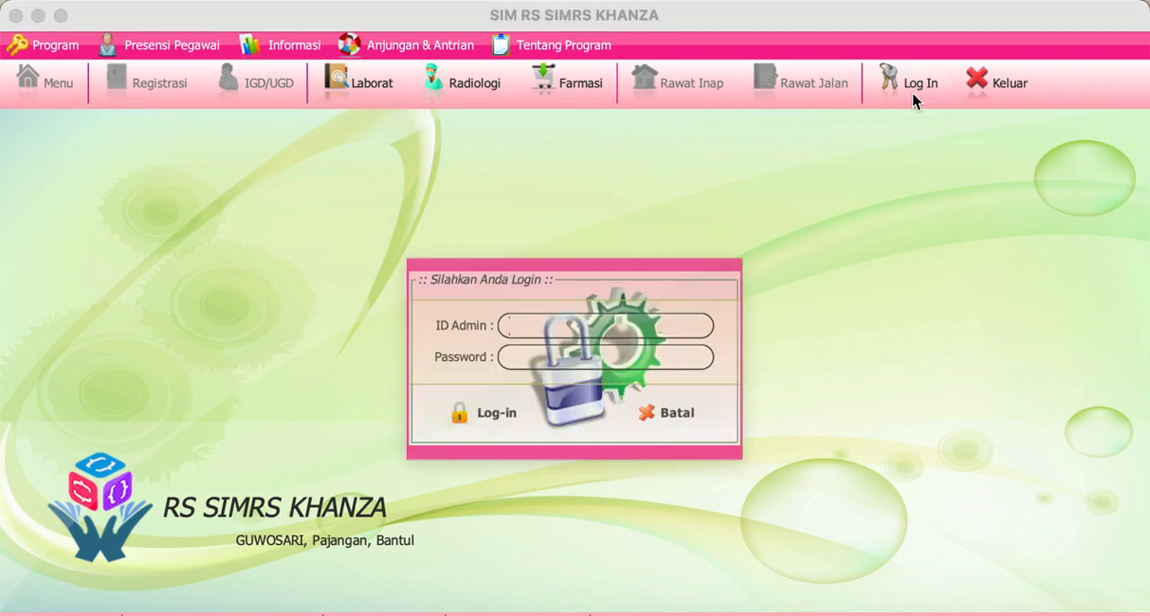
pyautogui.write('•••')
pyautogui.press('Tab')
pyautogui.write('••••••')
pyautogui.press('Return')
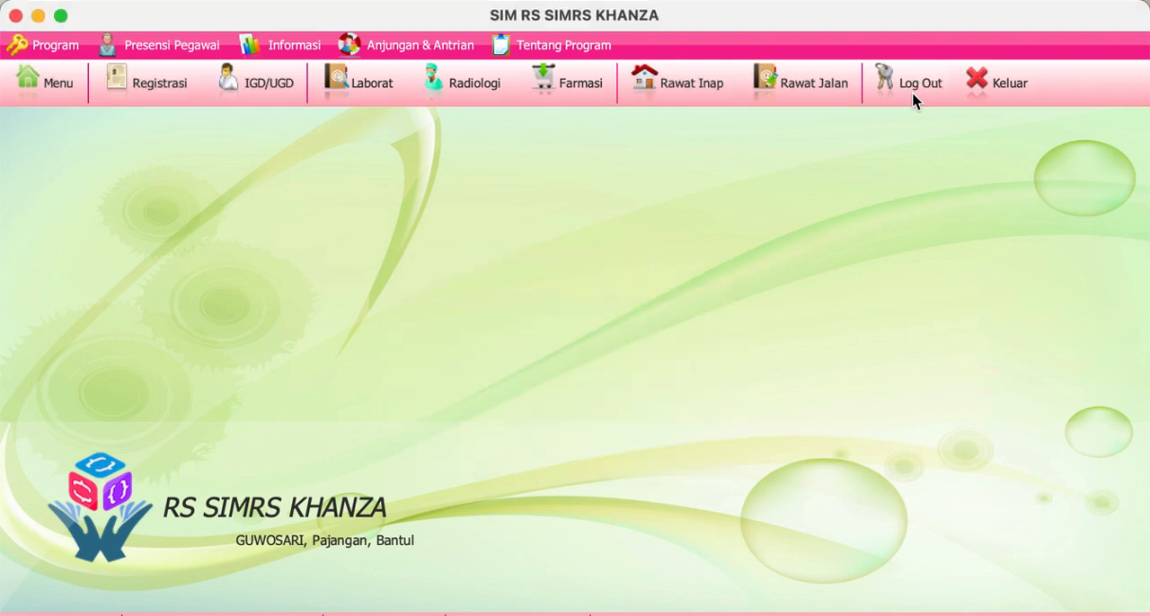
# Step: Open the Rawat Jalan patient list and bring up the treatment form of the first listed patient
pyautogui.click(834, 97)
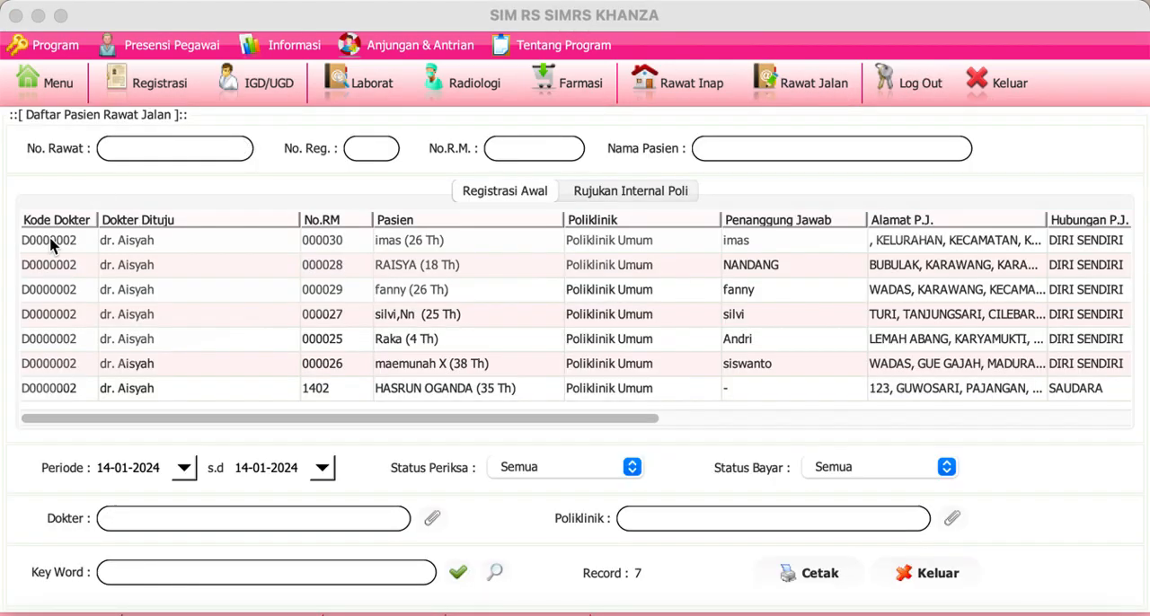
pyautogui.click(52, 244)
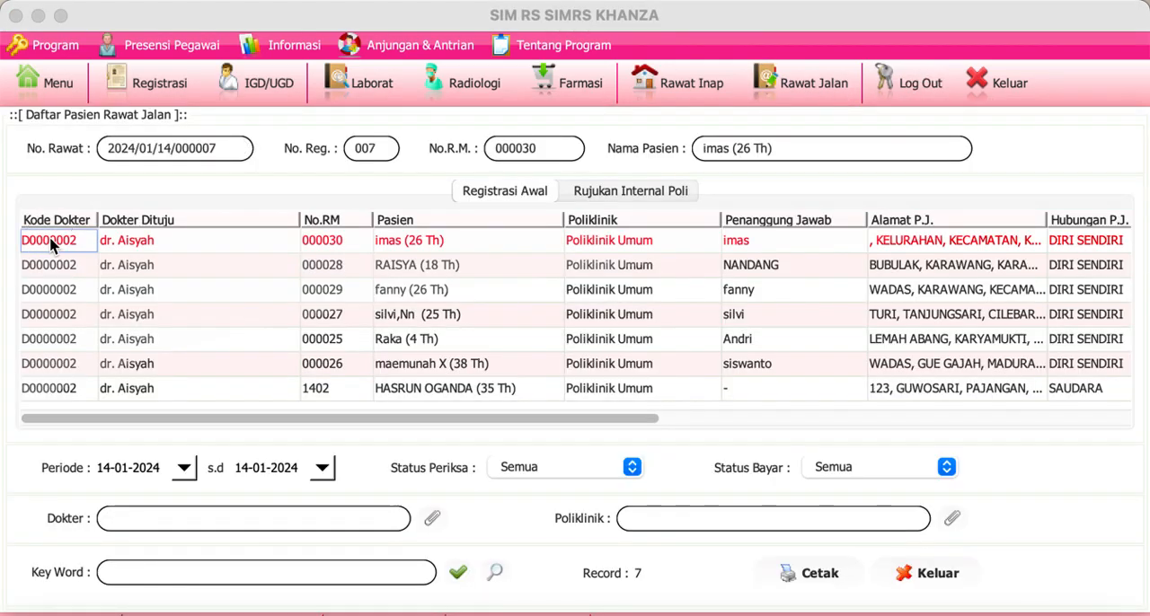
pyautogui.doubleClick(51, 244)
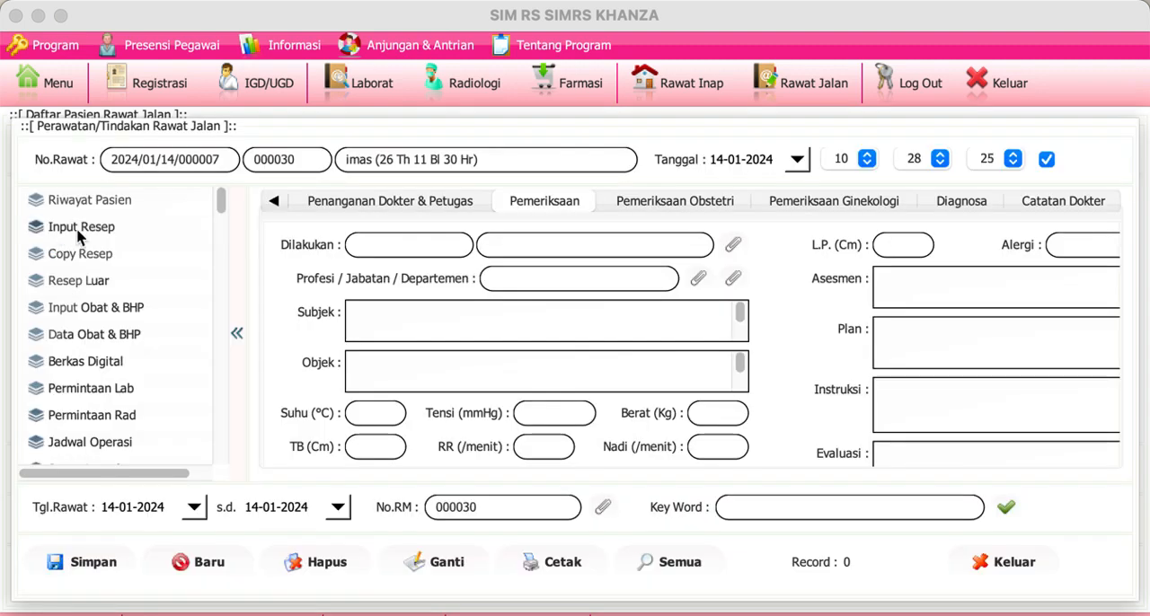
# Step: Create a prescription for the patient with AB-Vask 10mg (APBK), quantity 10 and usage rule 3x1, and save it
pyautogui.click(79, 233)
pyautogui.doubleClick(86, 323)
pyautogui.write('1')
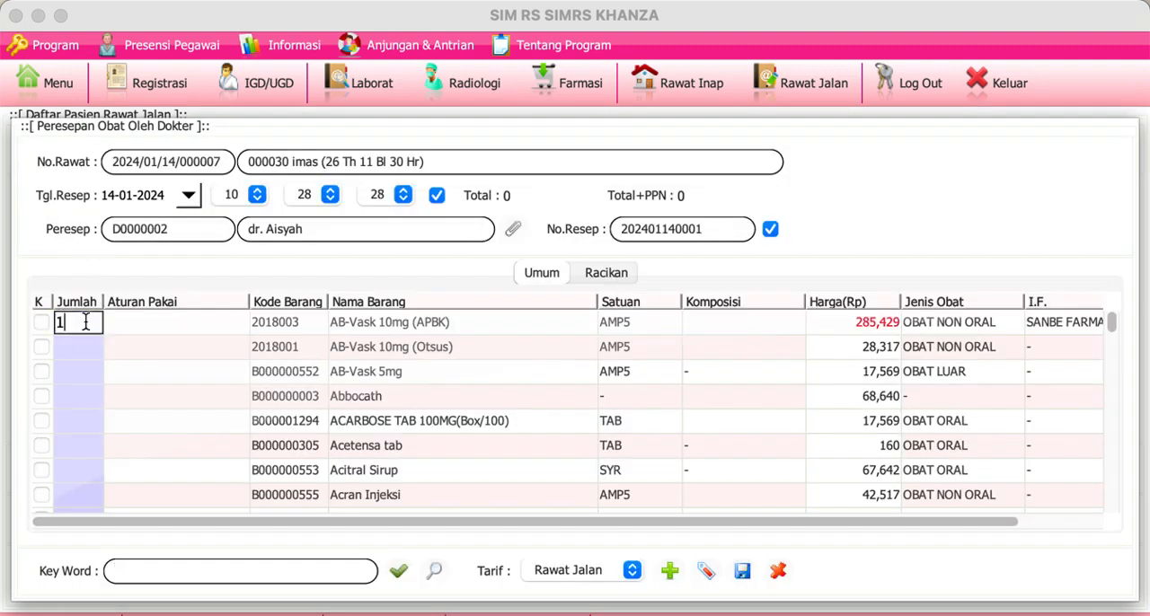
pyautogui.write('0')
pyautogui.doubleClick(156, 325)
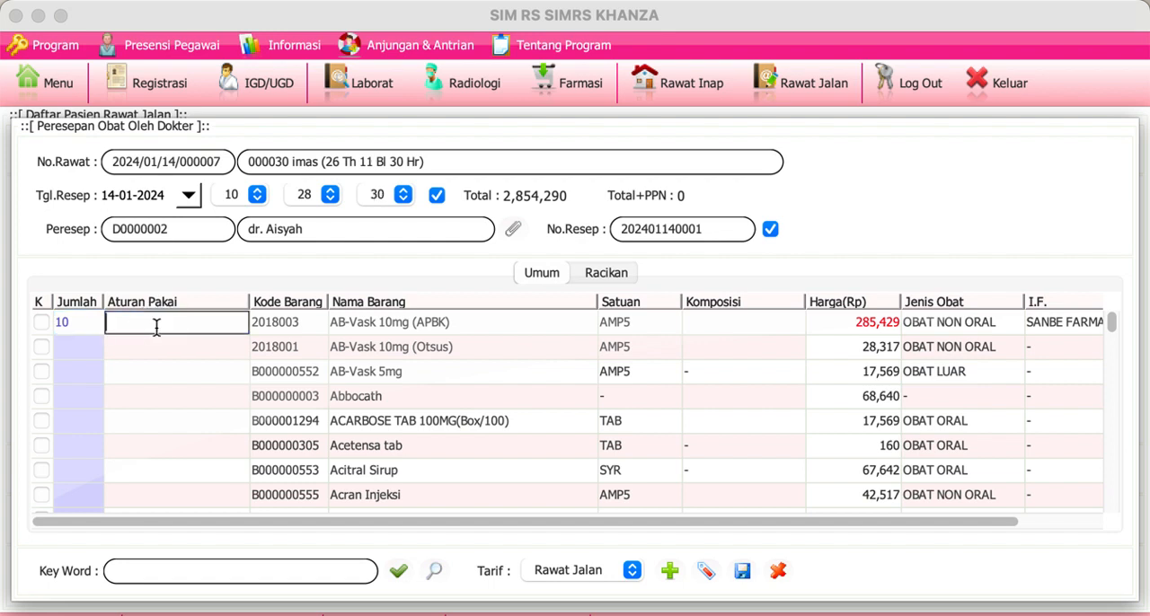
pyautogui.write('3x1')
pyautogui.press('Return')
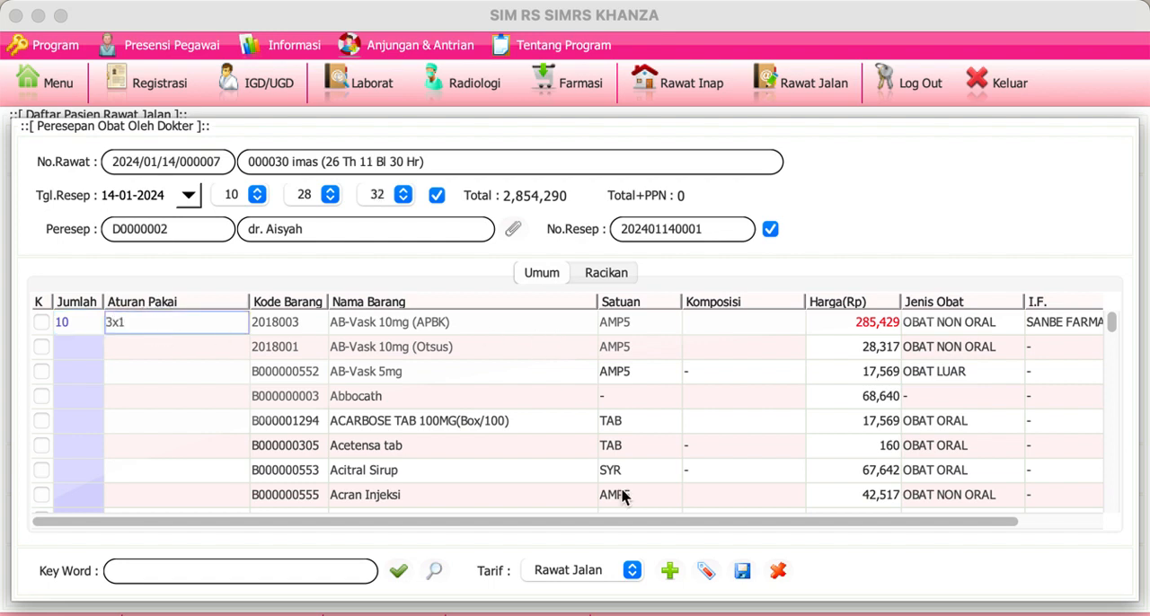
pyautogui.click(742, 571)
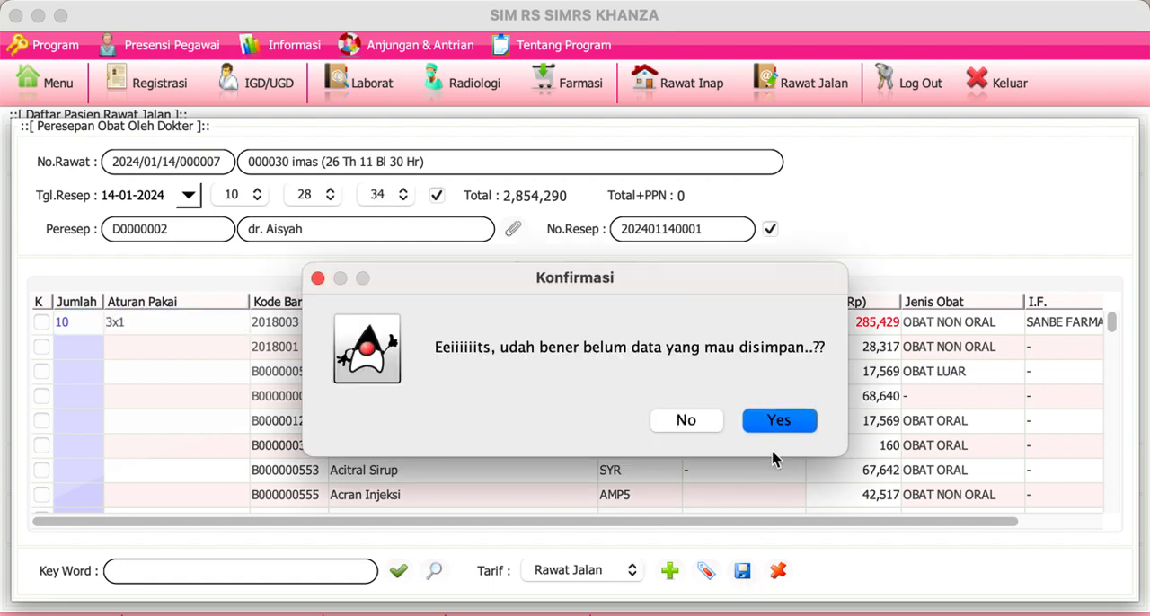
pyautogui.click(785, 430)
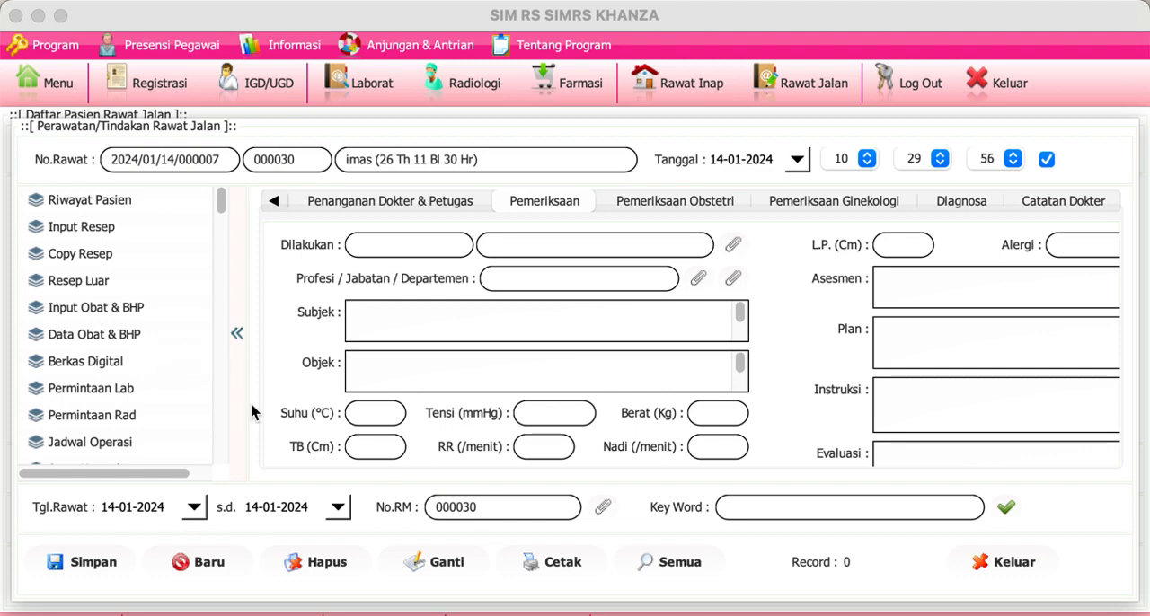
# Step: Create a lab request with additional information "-" and the 101-K.3 Hematologi Darah Rutin (CITO) test, and save it
pyautogui.click(127, 390)
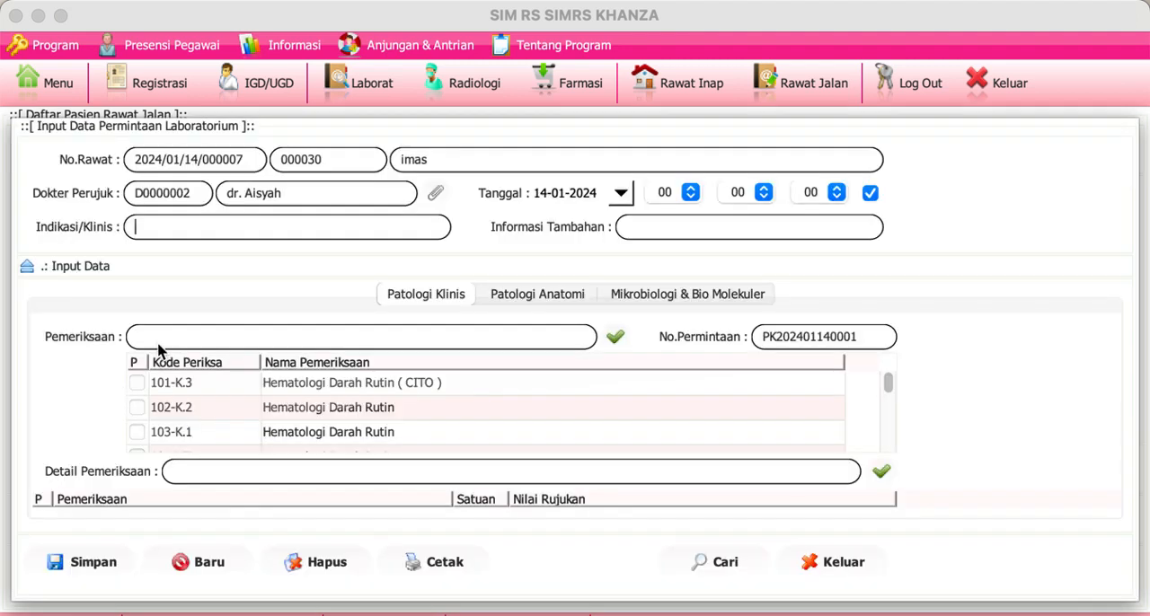
pyautogui.click(633, 224)
pyautogui.write('-')
pyautogui.click(136, 382)
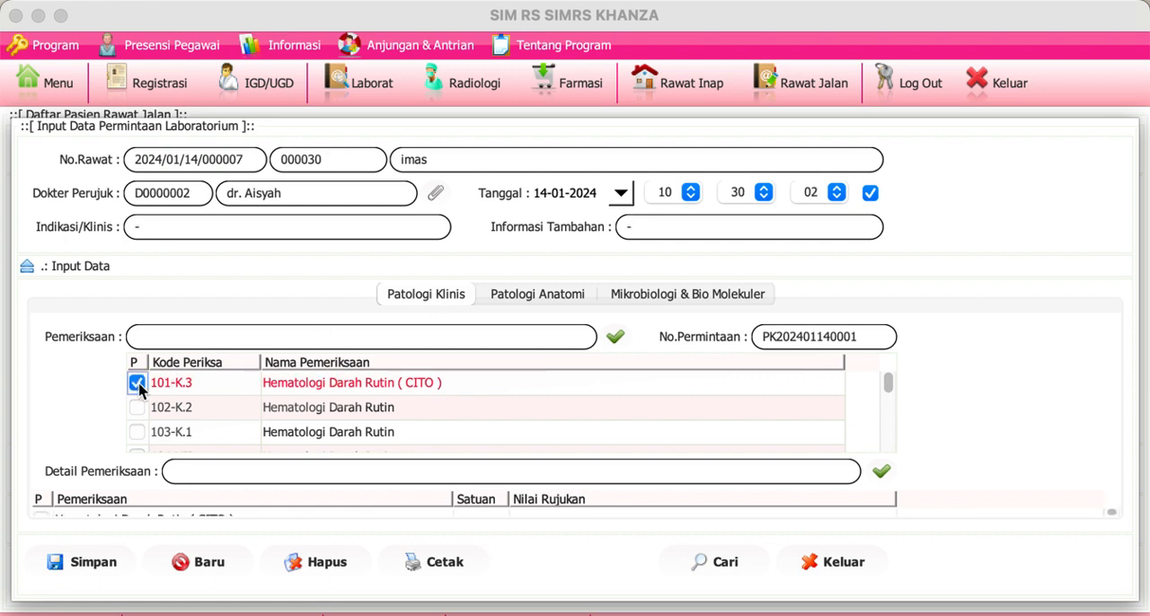
pyautogui.click(65, 561)
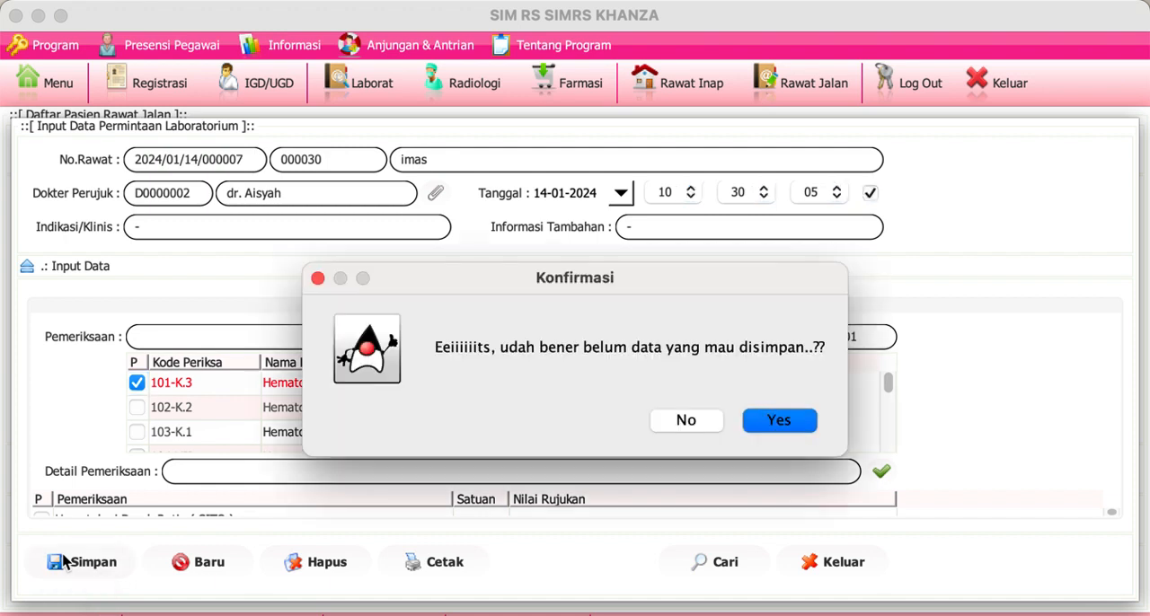
pyautogui.click(778, 420)
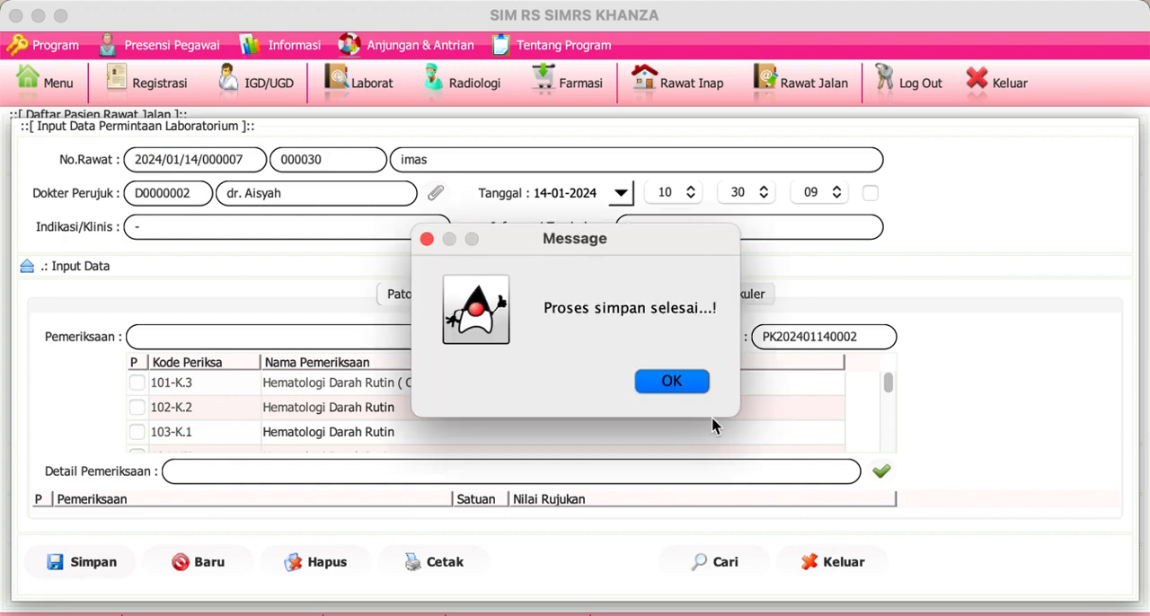
pyautogui.click(688, 386)
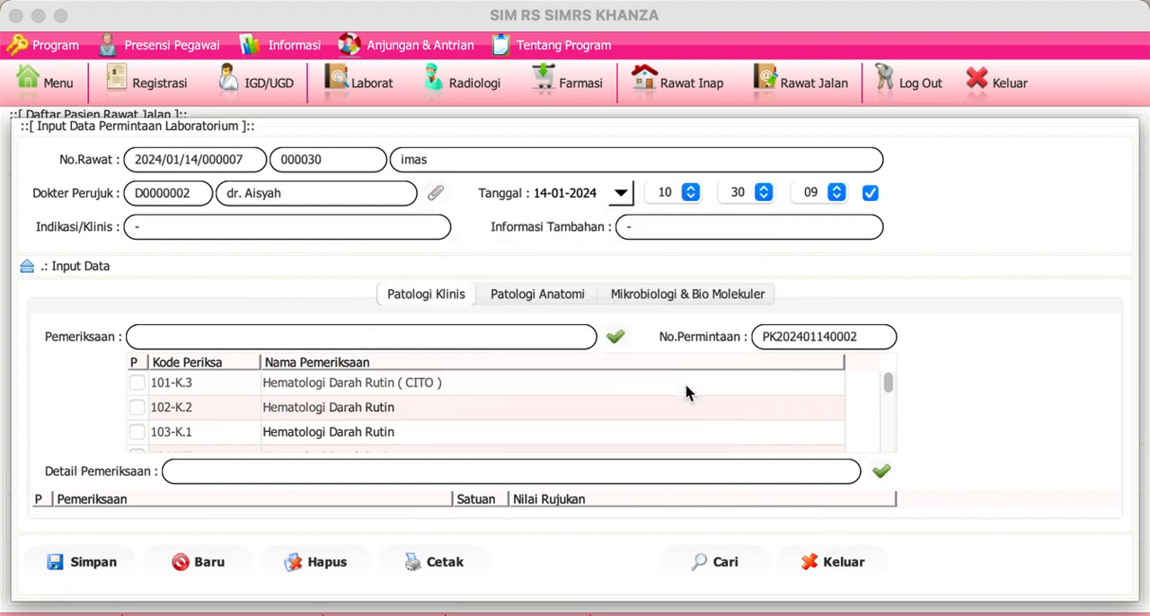
# Step: Close the lab request form and reopen the first patient's treatment form from the Rawat Jalan list
pyautogui.click(837, 563)
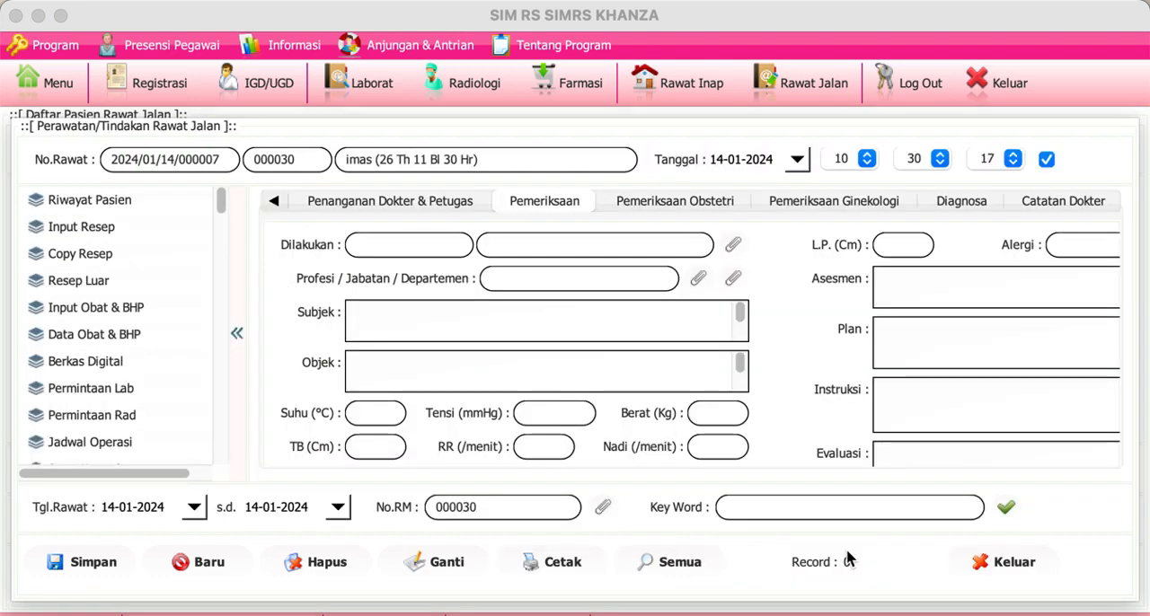
pyautogui.click(848, 99)
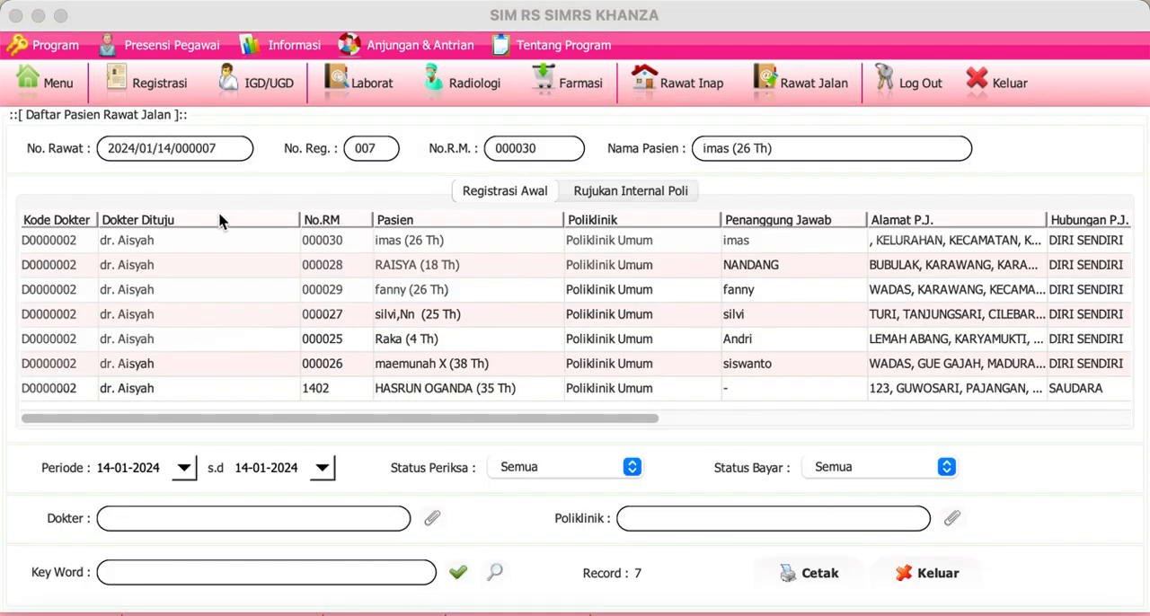
pyautogui.doubleClick(215, 240)
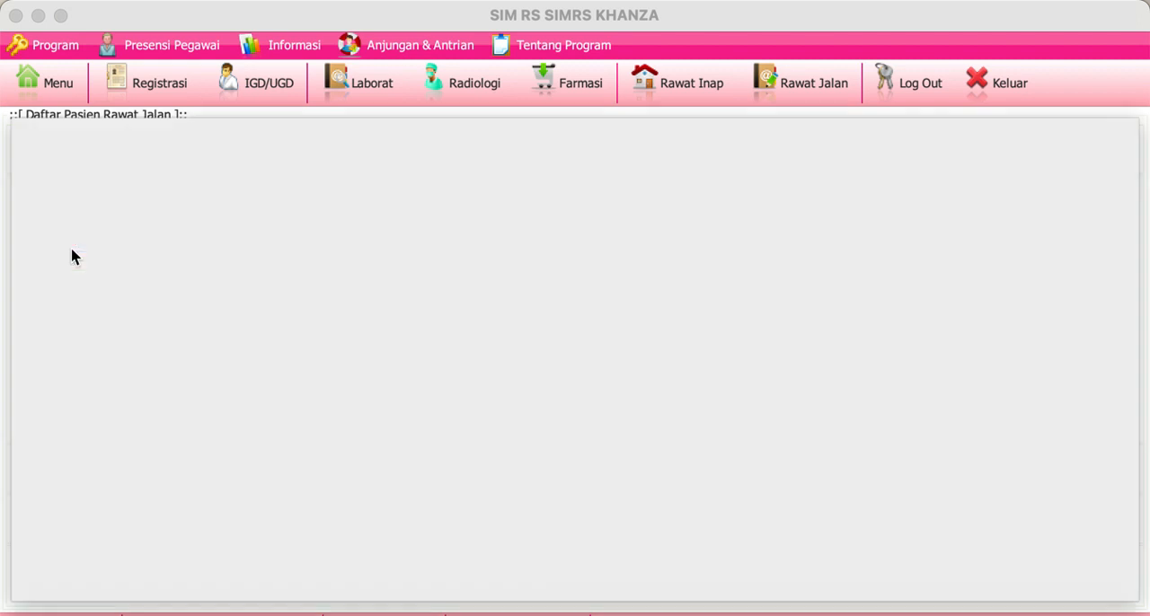
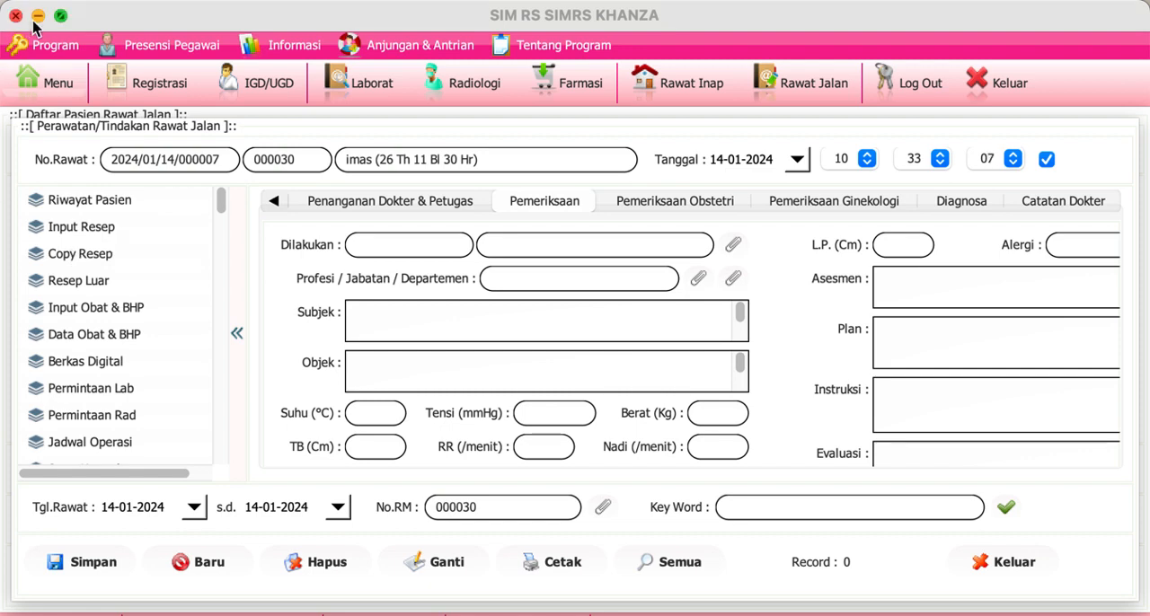
# Step: Open the Permintaan Lab PK request list and examine the outpatient lab requests with their tests, sample times and result columns
pyautogui.click(369, 104)
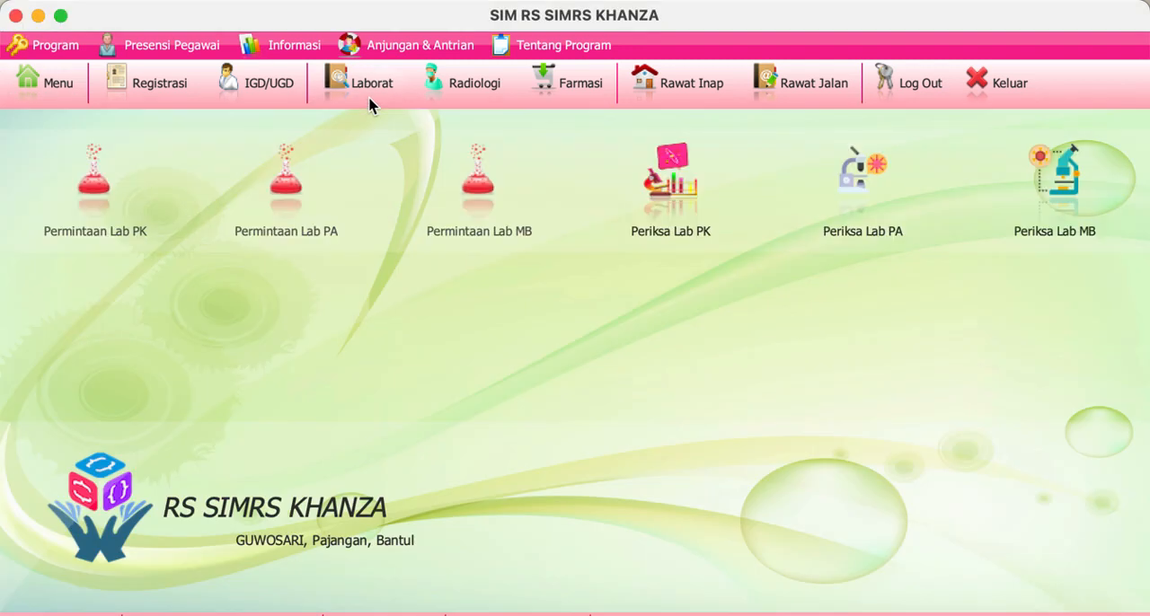
pyautogui.click(102, 217)
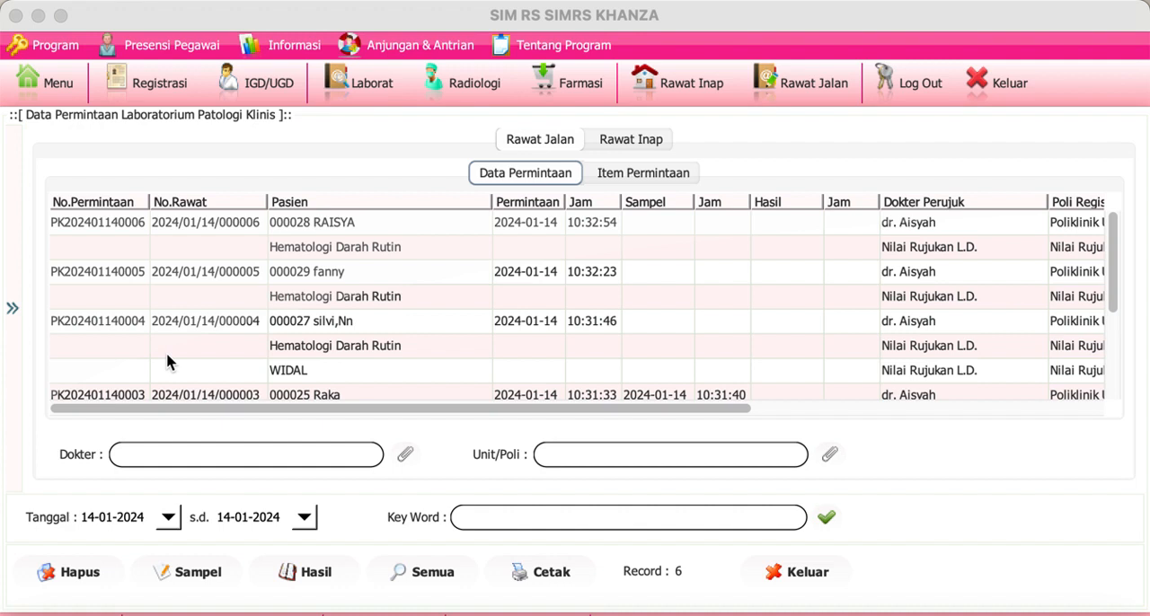
pyautogui.click(1111, 290)
pyautogui.moveTo(1111, 290); pyautogui.dragTo(1101, 41)
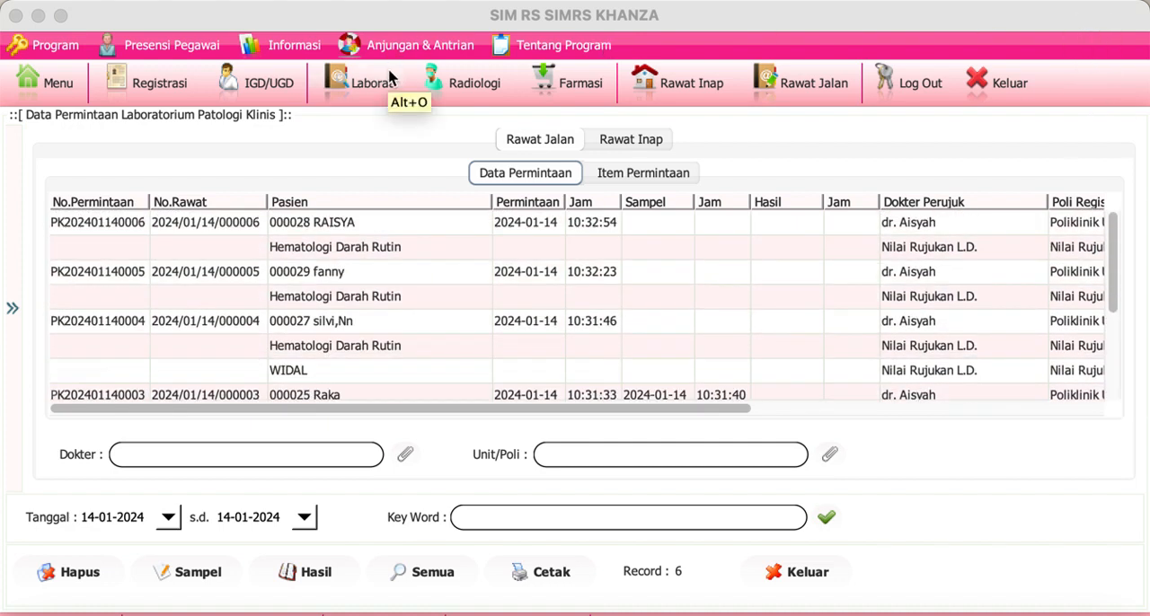
pyautogui.click(378, 230)
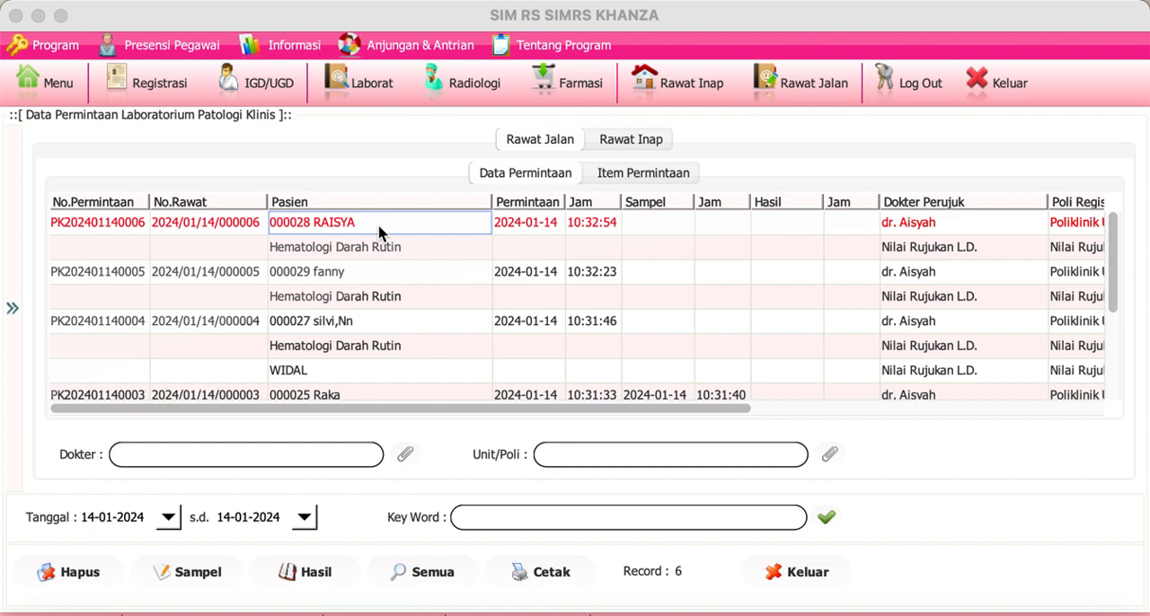
pyautogui.click(362, 254)
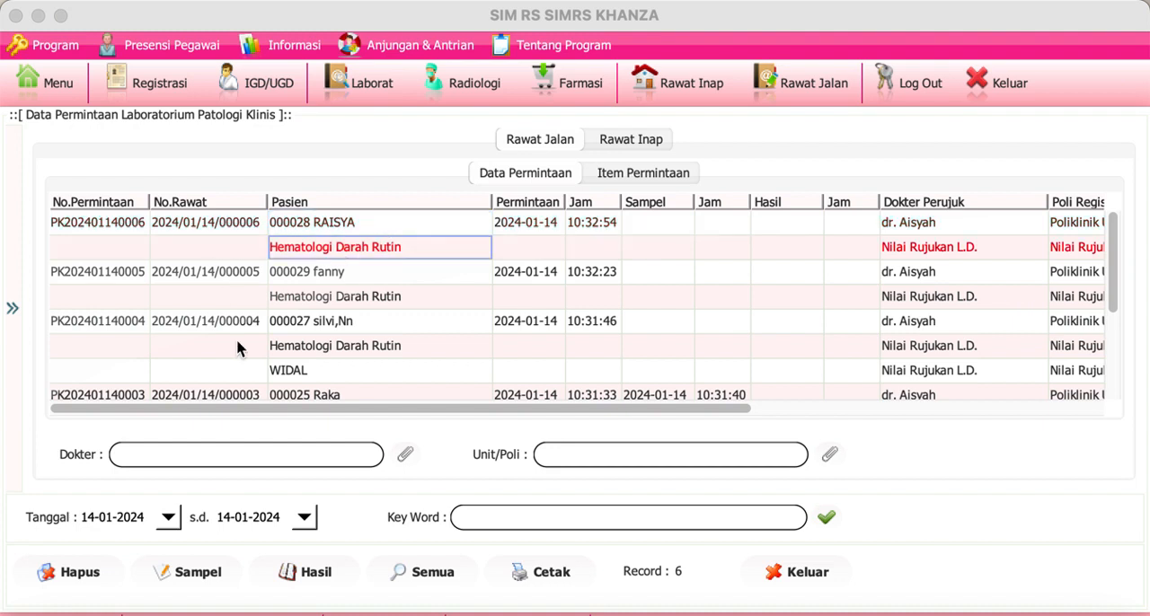
pyautogui.scroll(-3, 239, 348)
pyautogui.scroll(-2, 238, 348)
pyautogui.scroll(5, 238, 349)
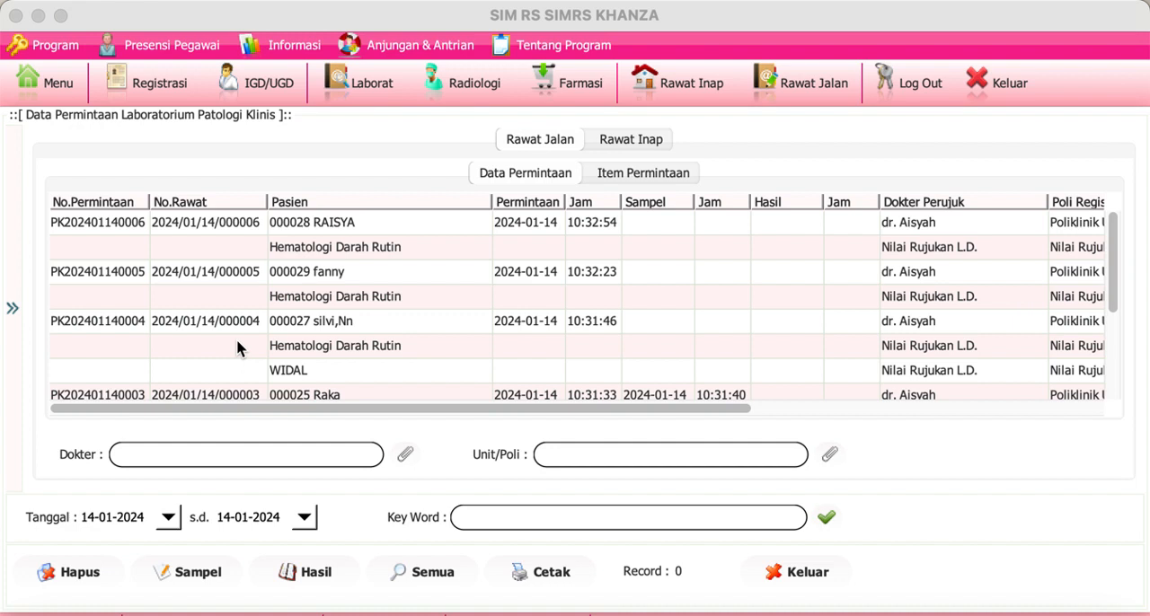
# Step: Bring up the sample collection time dialog for the first listed lab request and close it without saving
pyautogui.click(137, 225)
pyautogui.click(201, 573)
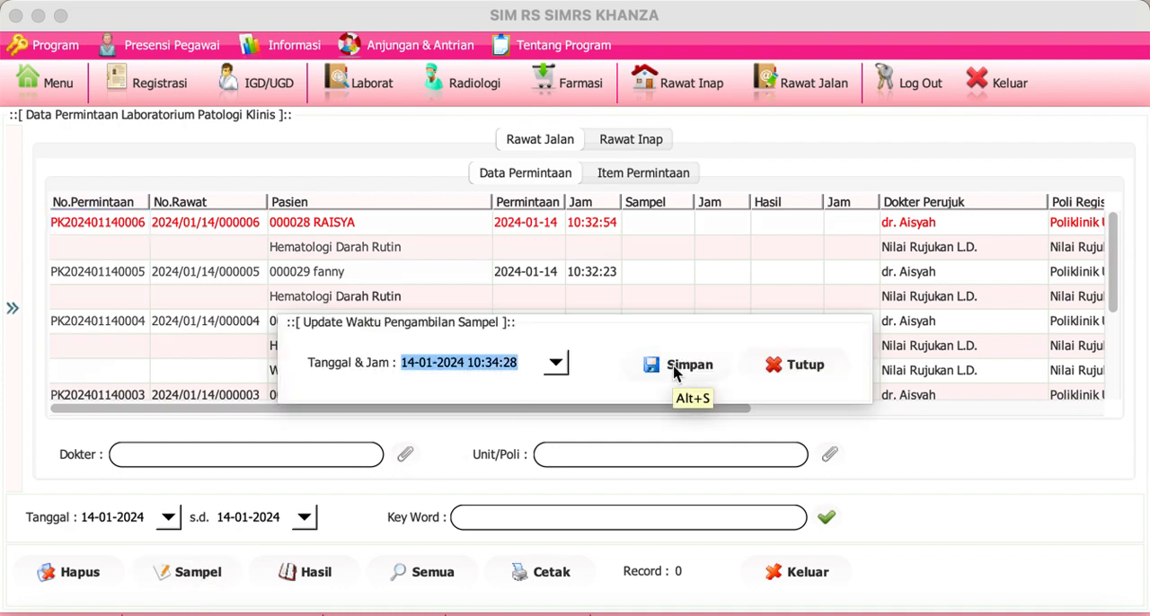
pyautogui.click(790, 379)
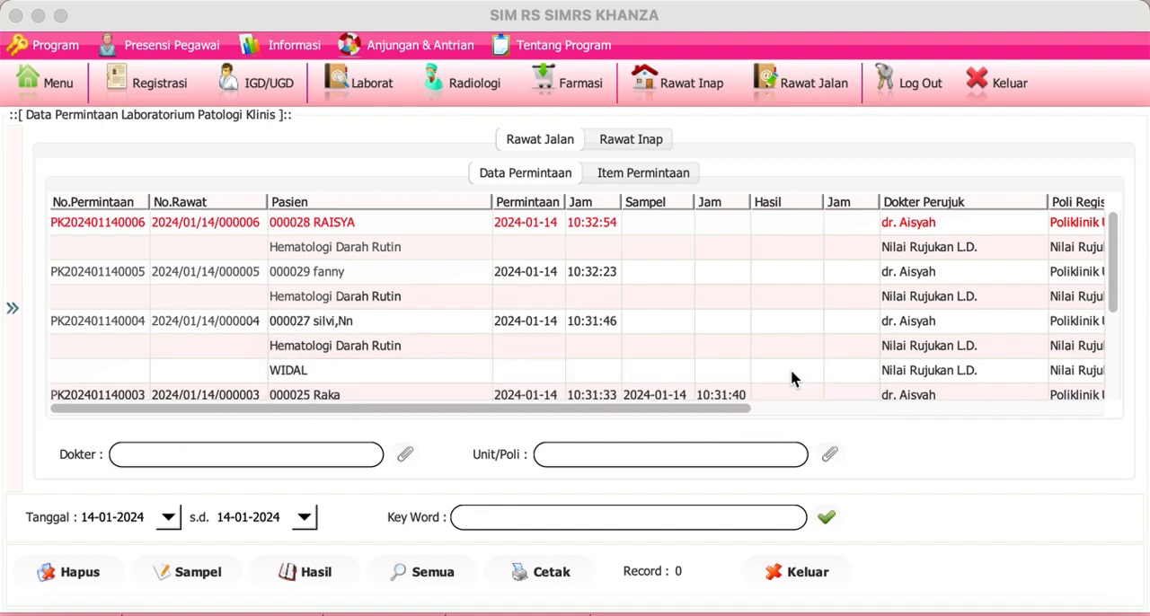
# Step: Refresh the lab request list, then view the Hematologi Darah Rutin items in the second patient's result entry form and close it
pyautogui.click(94, 224)
pyautogui.click(827, 518)
pyautogui.click(410, 282)
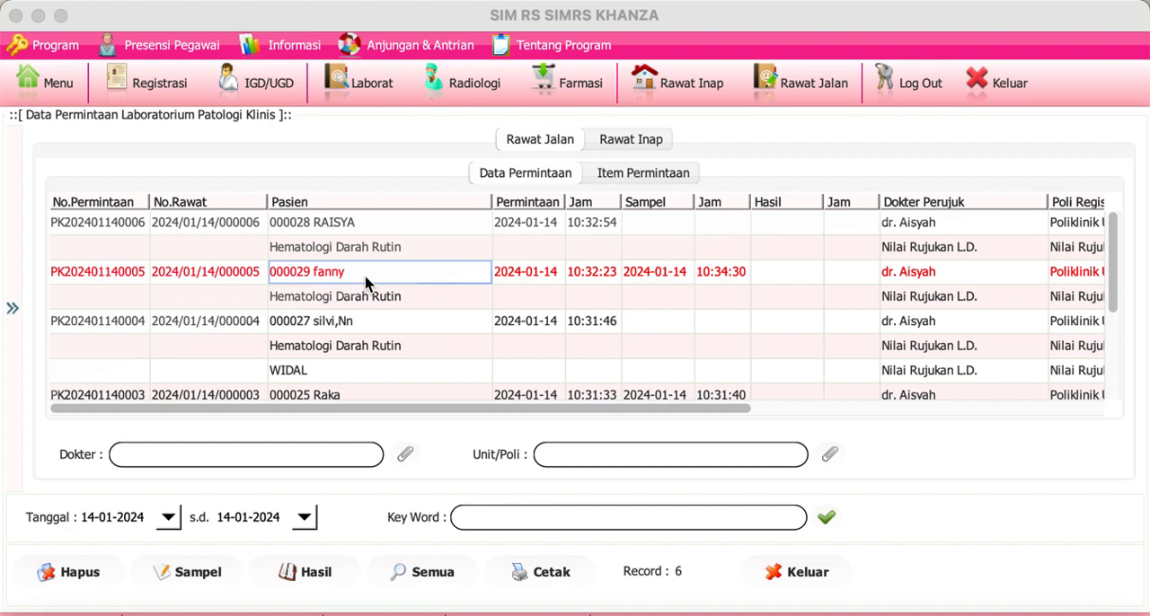
pyautogui.click(79, 275)
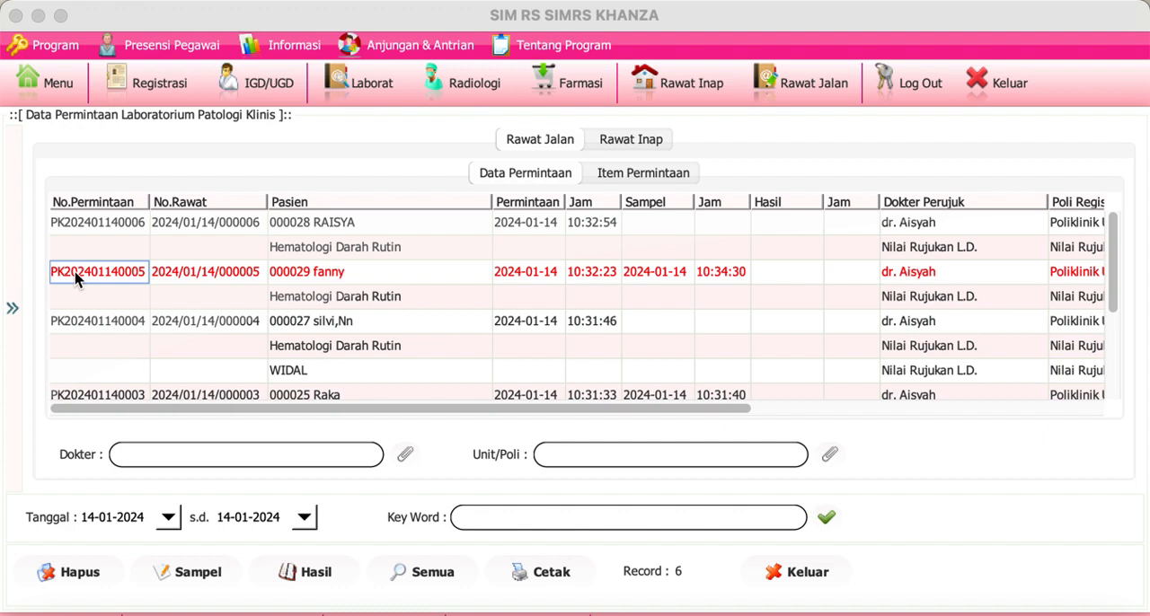
pyautogui.click(278, 582)
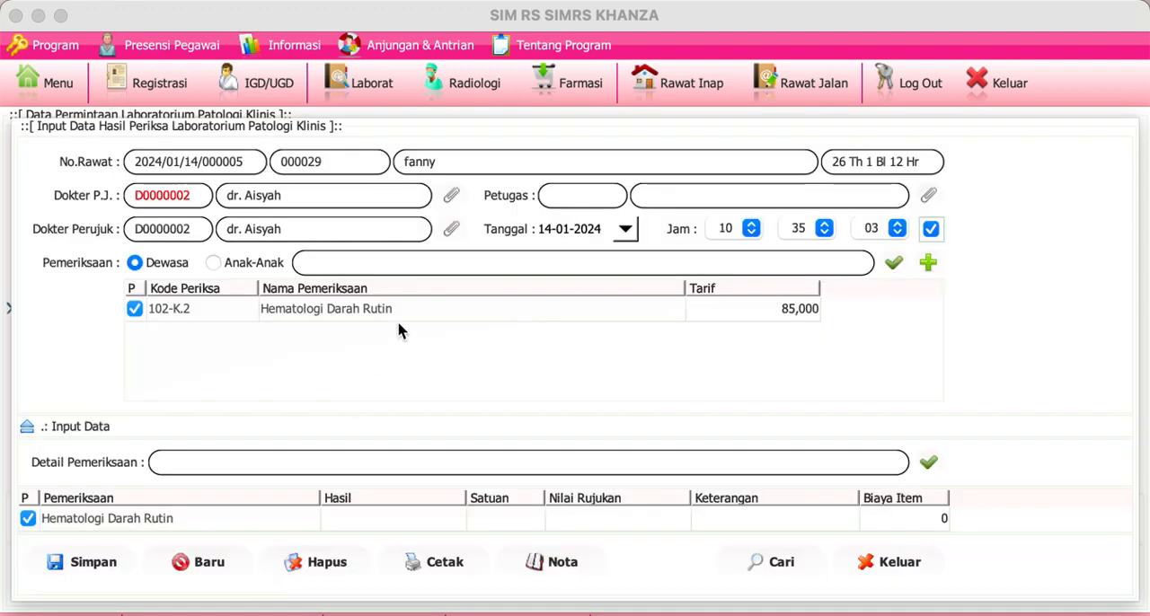
pyautogui.click(389, 310)
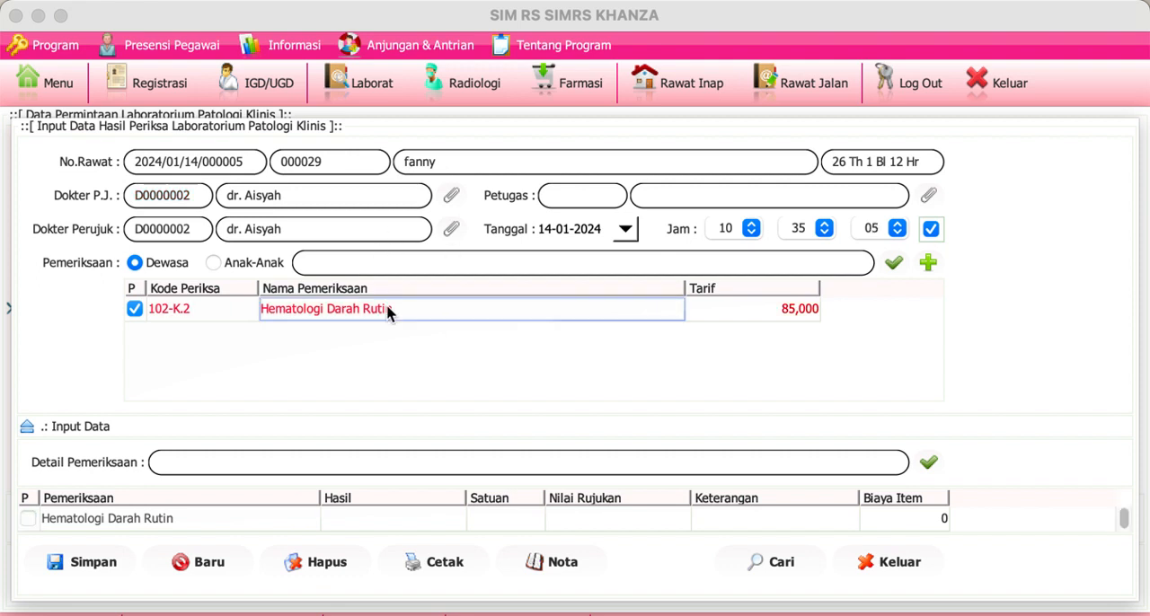
pyautogui.click(28, 429)
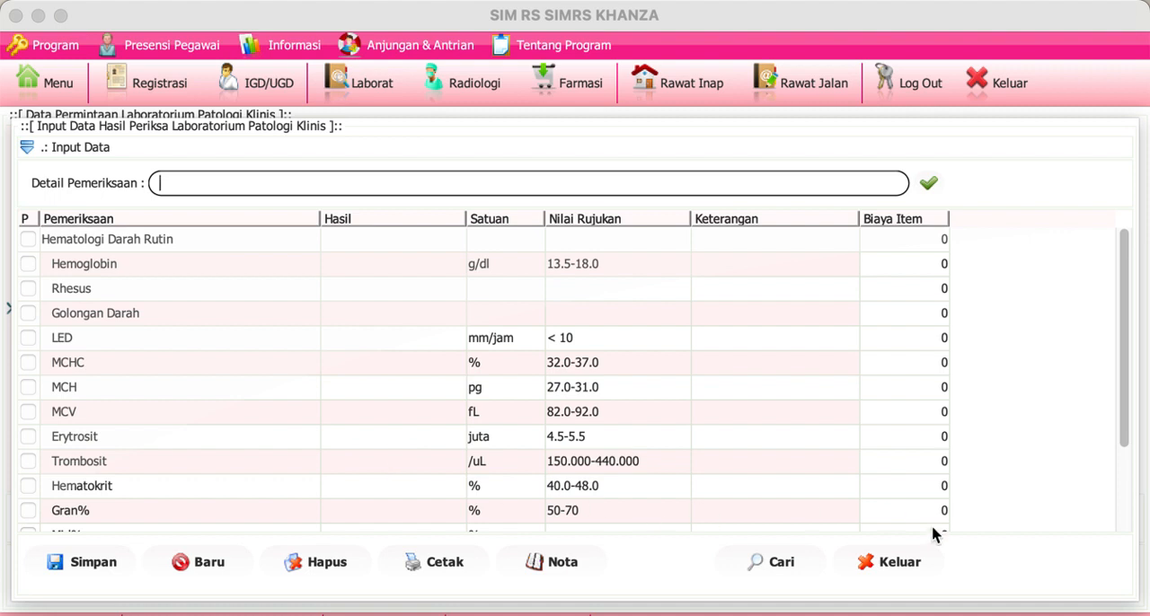
pyautogui.click(899, 563)
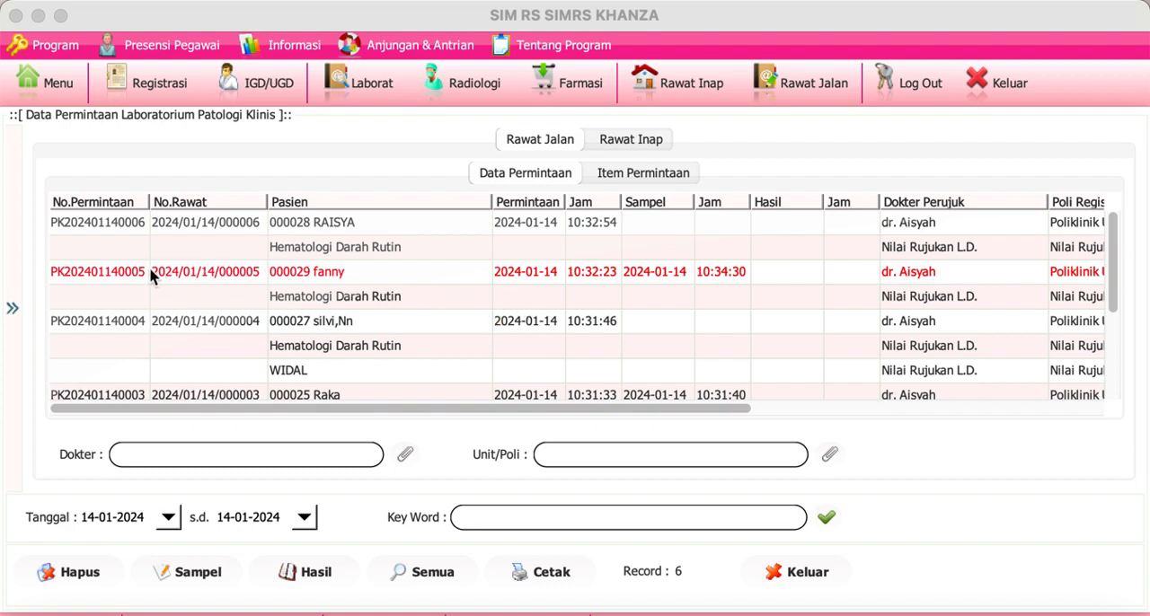
# Step: Reopen the second patient's result entry form and examine the Hematologi Darah Rutin items with their units and reference values
pyautogui.click(127, 279)
pyautogui.click(316, 576)
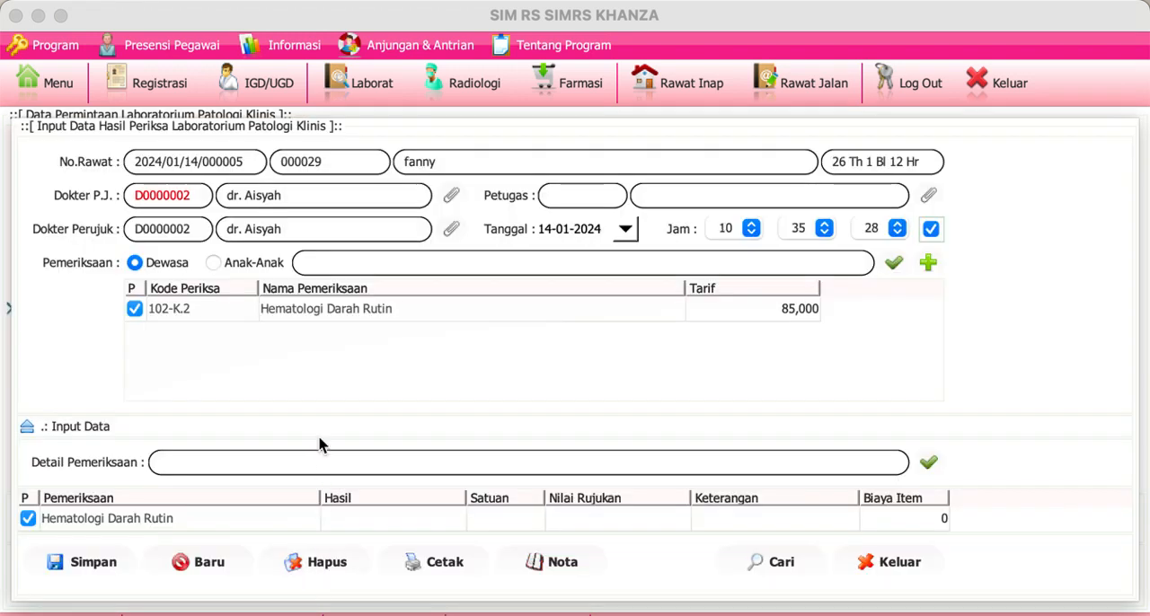
pyautogui.click(31, 431)
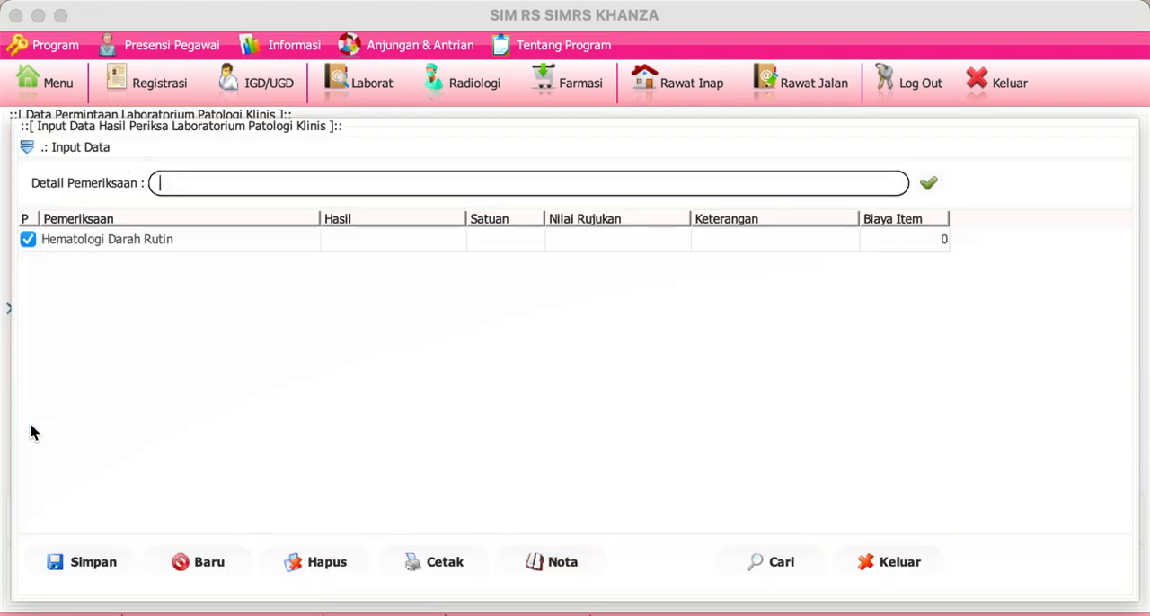
pyautogui.click(31, 147)
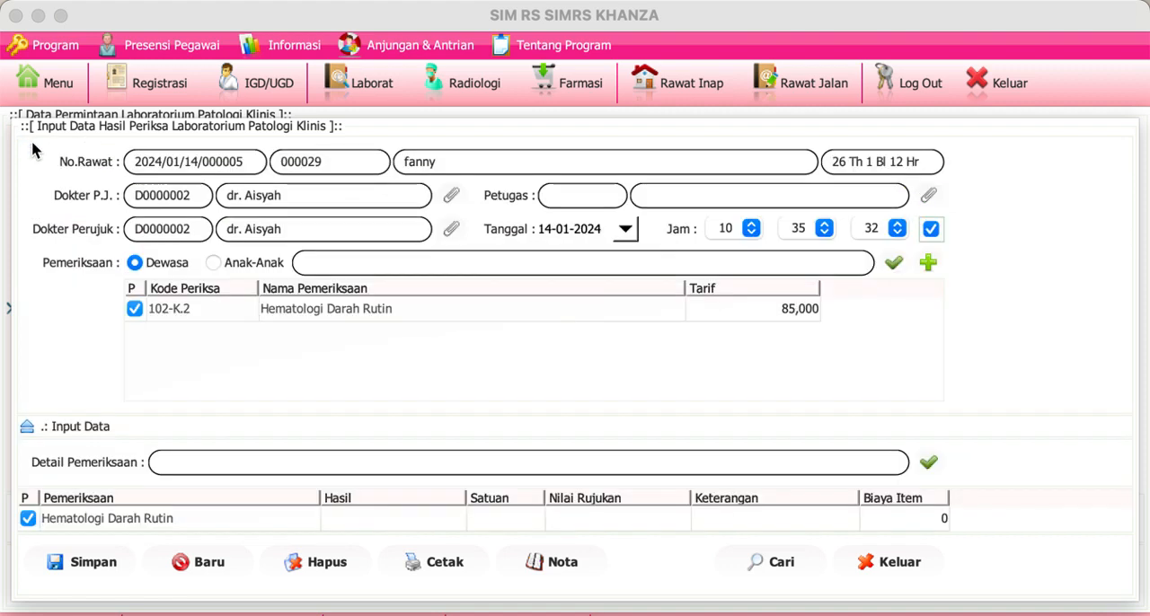
pyautogui.click(392, 319)
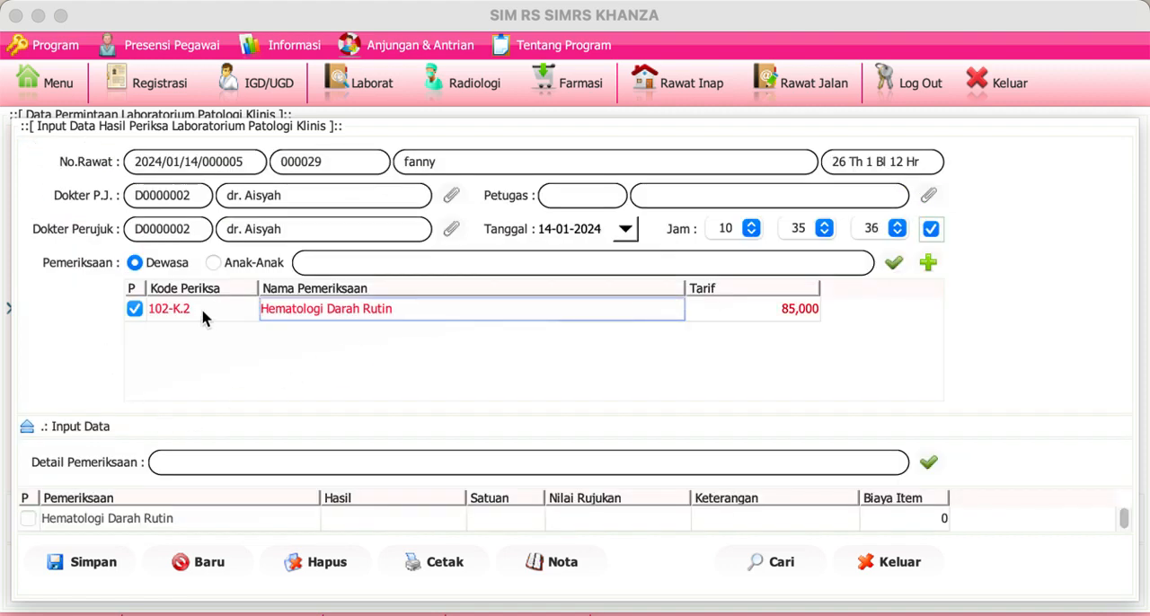
pyautogui.click(28, 429)
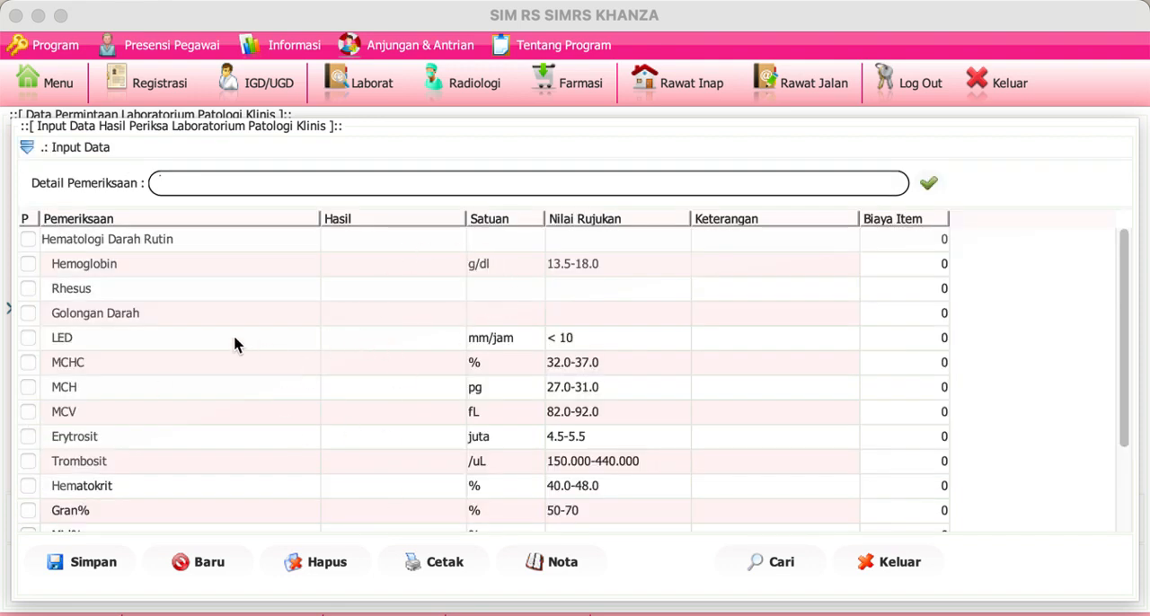
pyautogui.click(27, 148)
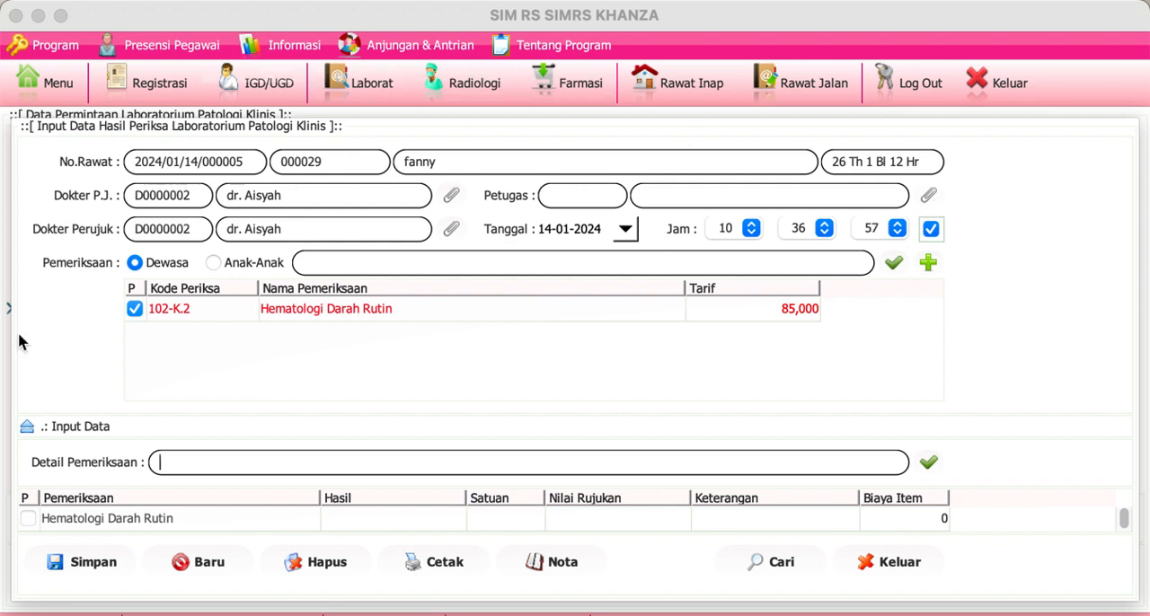
pyautogui.click(27, 429)
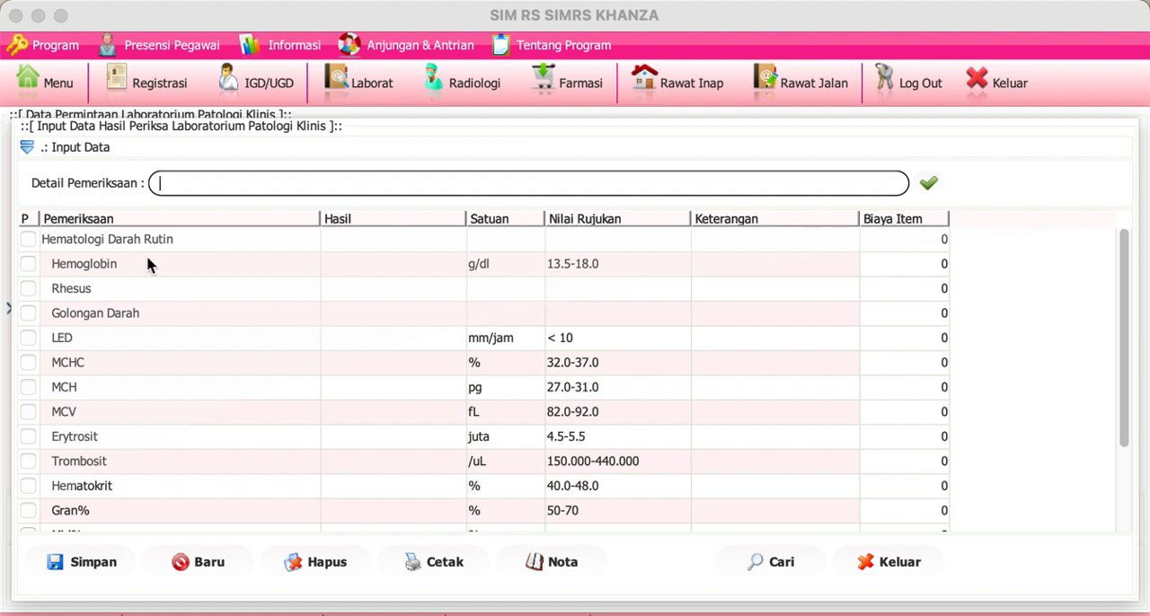
pyautogui.click(26, 147)
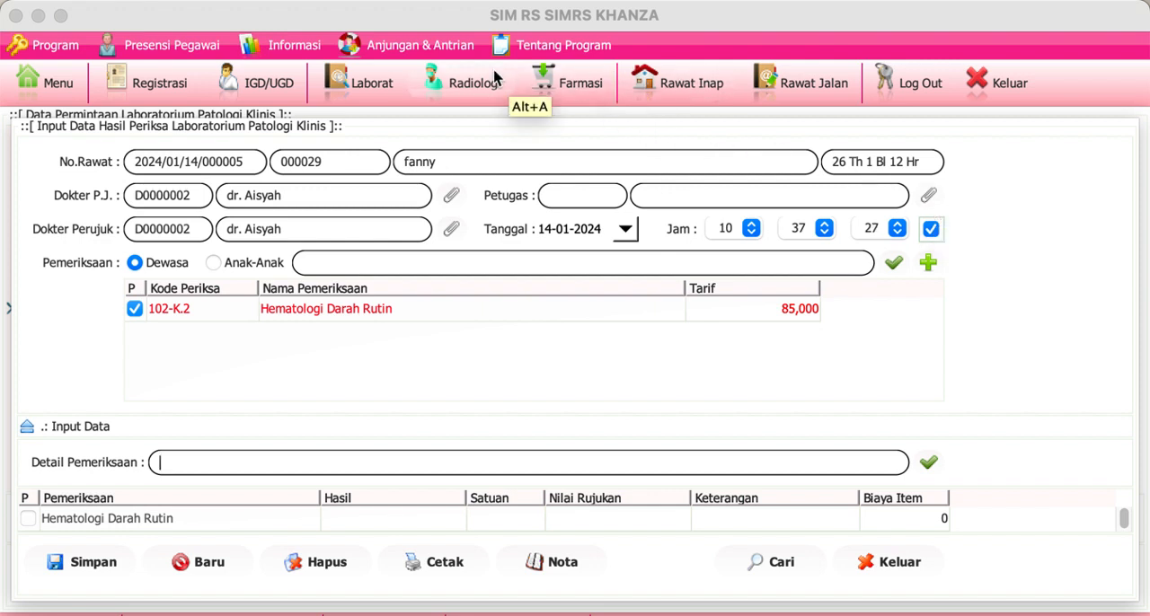
# Step: Open the Periksa Lab PK examination data and look through the recorded lab results
pyautogui.click(376, 76)
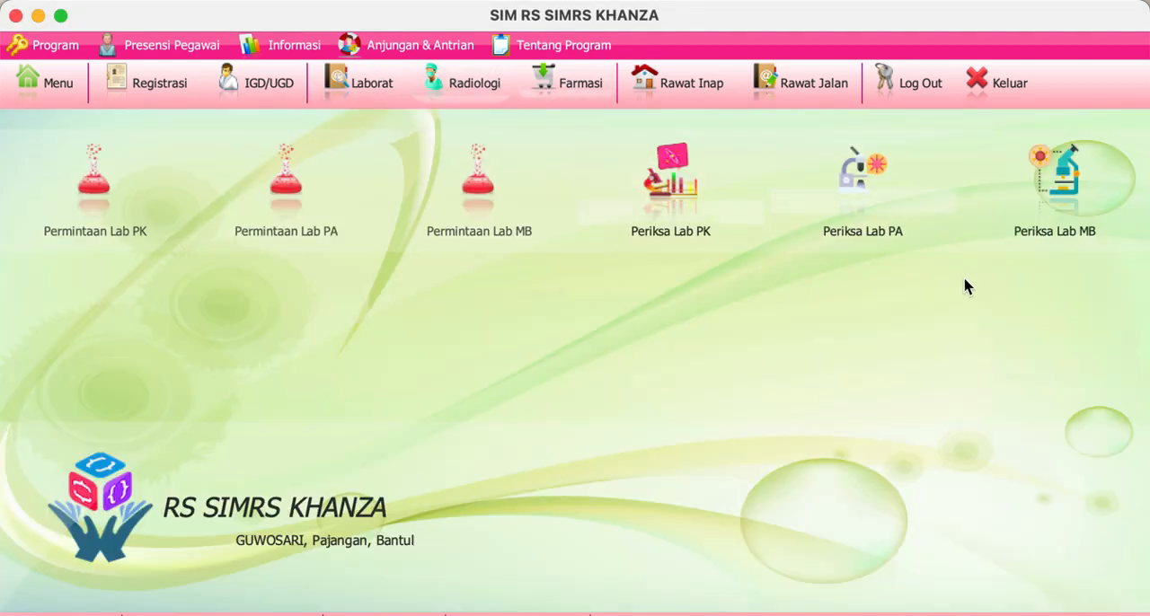
pyautogui.click(665, 188)
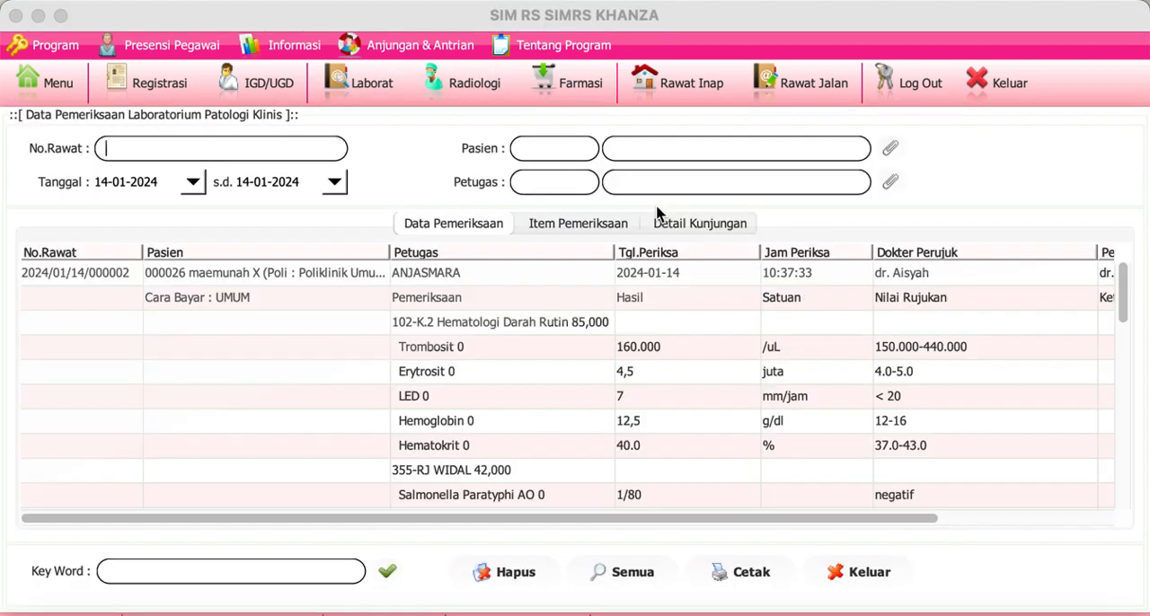
pyautogui.click(371, 278)
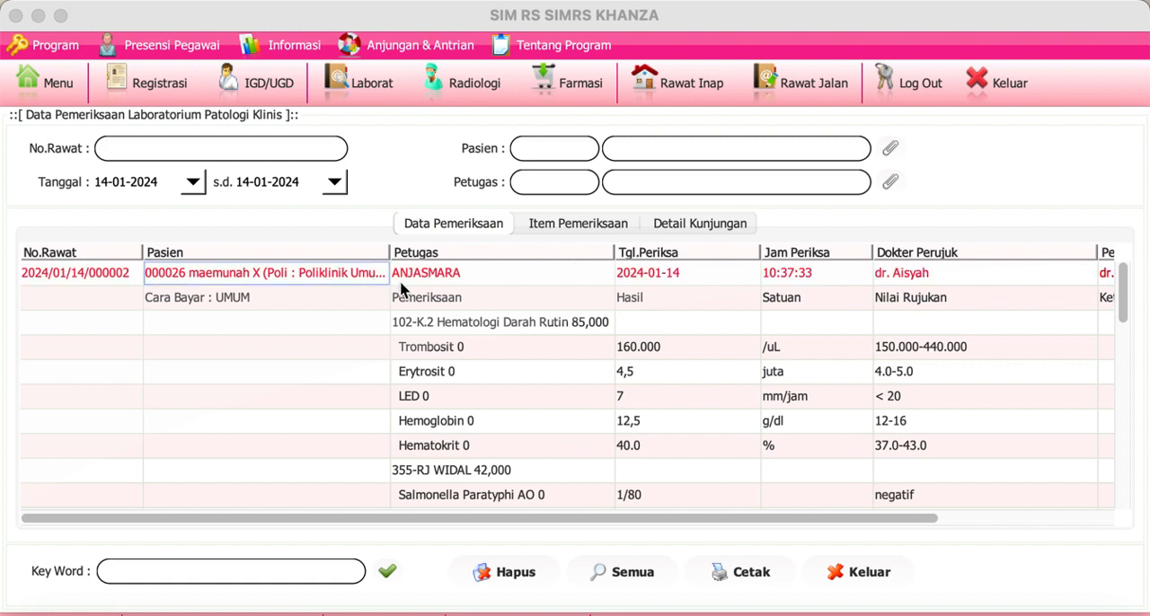
pyautogui.click(86, 274)
pyautogui.moveTo(1122, 302); pyautogui.dragTo(1129, 393)
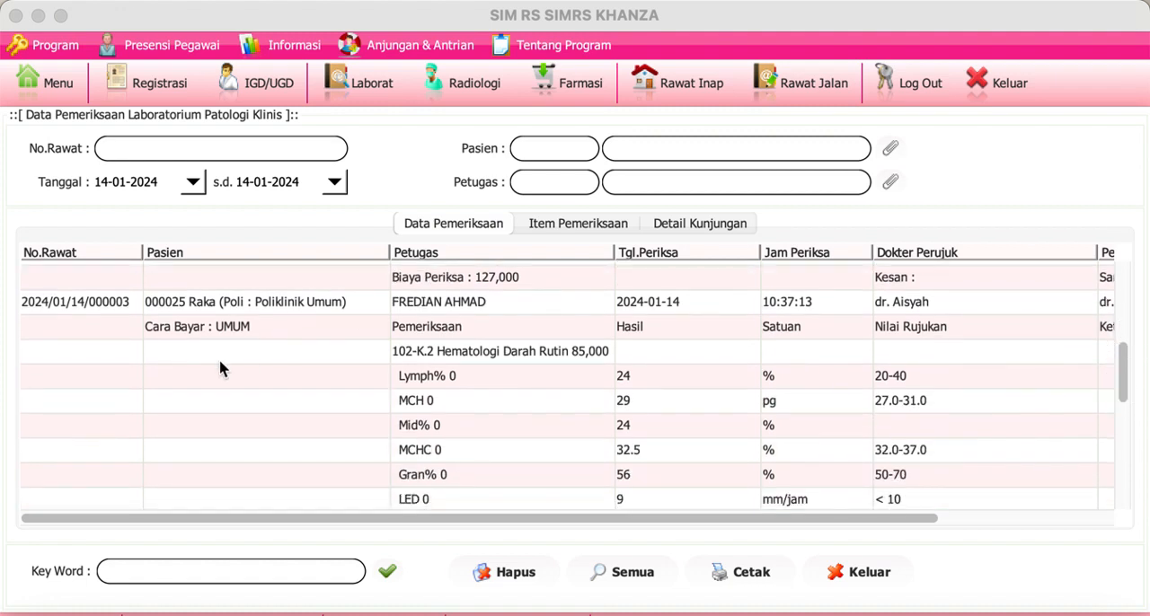
# Step: Preview the printable lab result report for the examination recorded at 10:37:13, then close the report and the examination data
pyautogui.click(97, 311)
pyautogui.rightClick(97, 311)
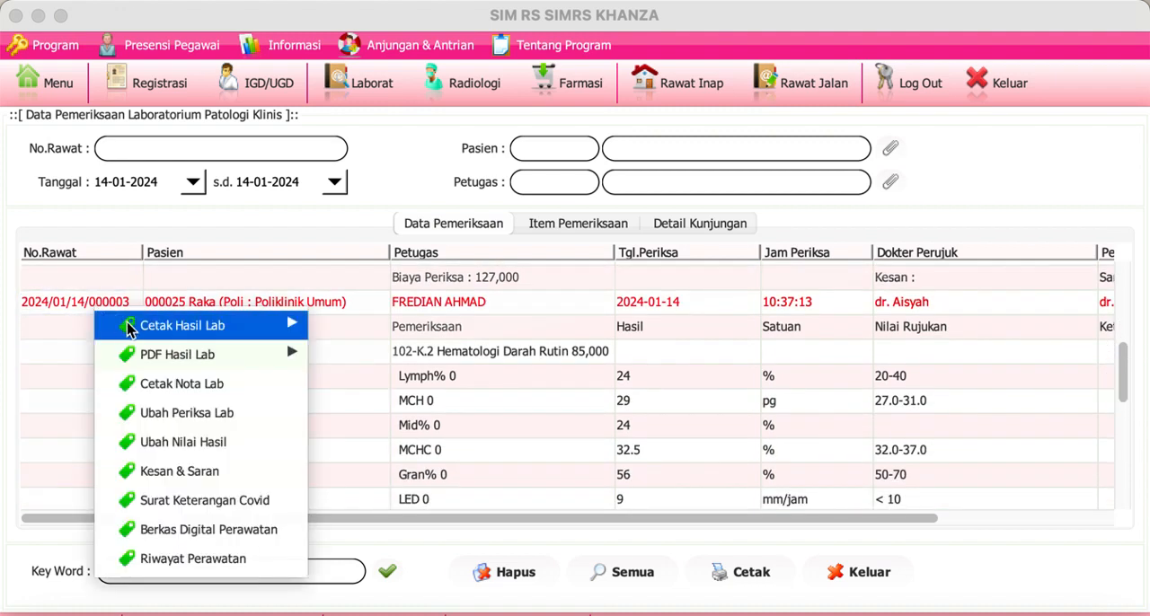
pyautogui.moveTo(180, 325)
pyautogui.click(374, 19)
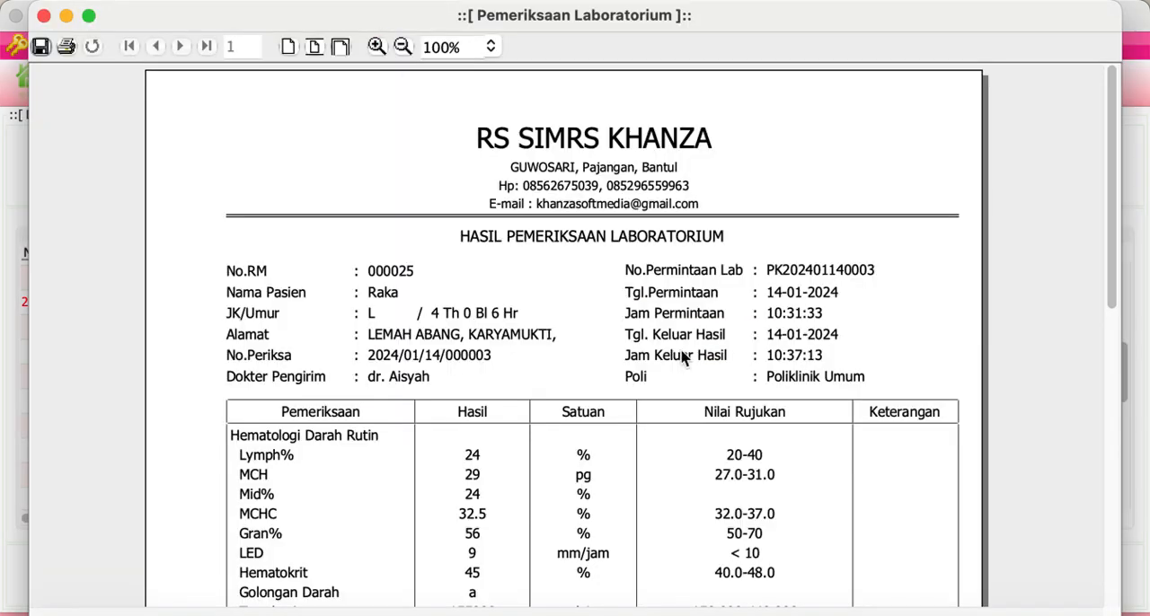
pyautogui.moveTo(1114, 261)
pyautogui.mouseDown()
pyautogui.moveTo(1123, 480)
pyautogui.moveTo(1131, 409)
pyautogui.moveTo(1106, 278)
pyautogui.mouseUp()
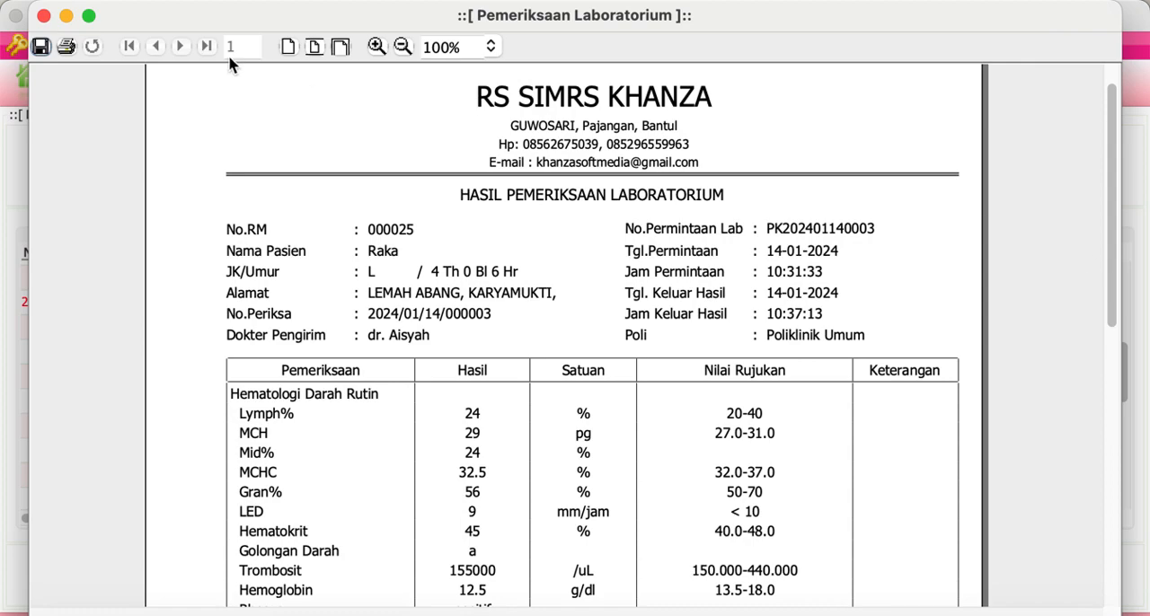
pyautogui.click(43, 16)
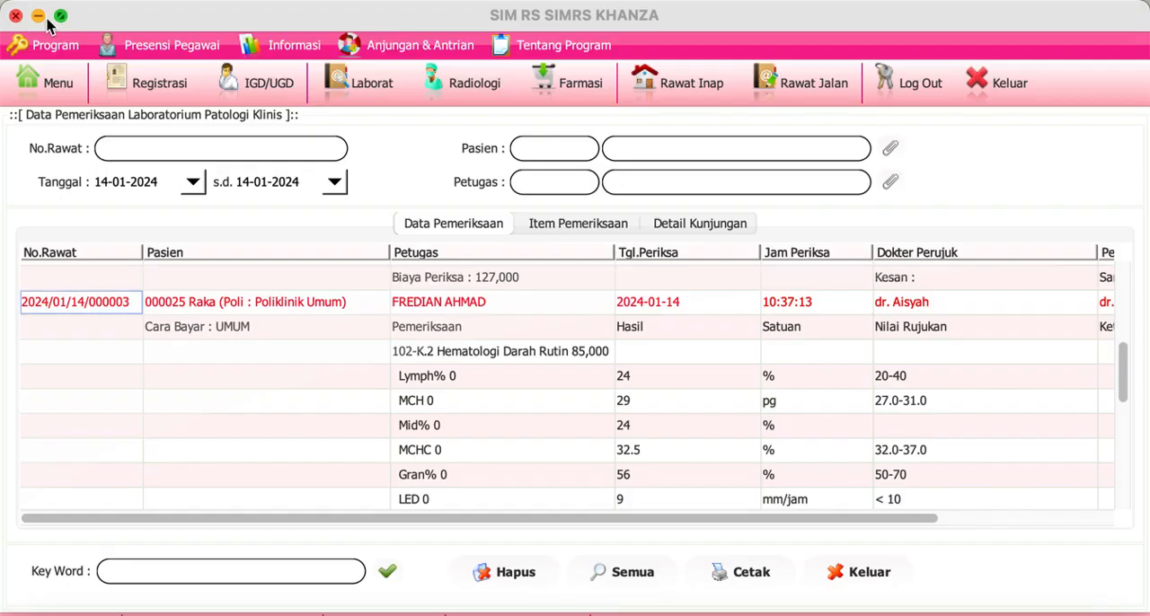
pyautogui.click(864, 572)
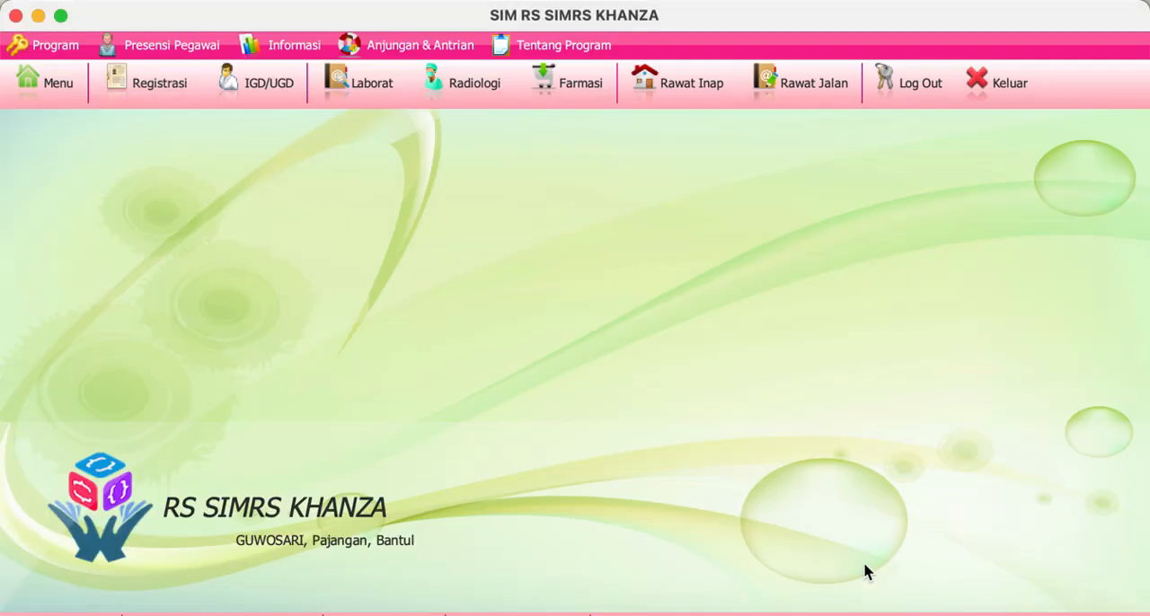
# Step: Open the Rawat Jalan patient list and select the third listed patient
pyautogui.click(794, 82)
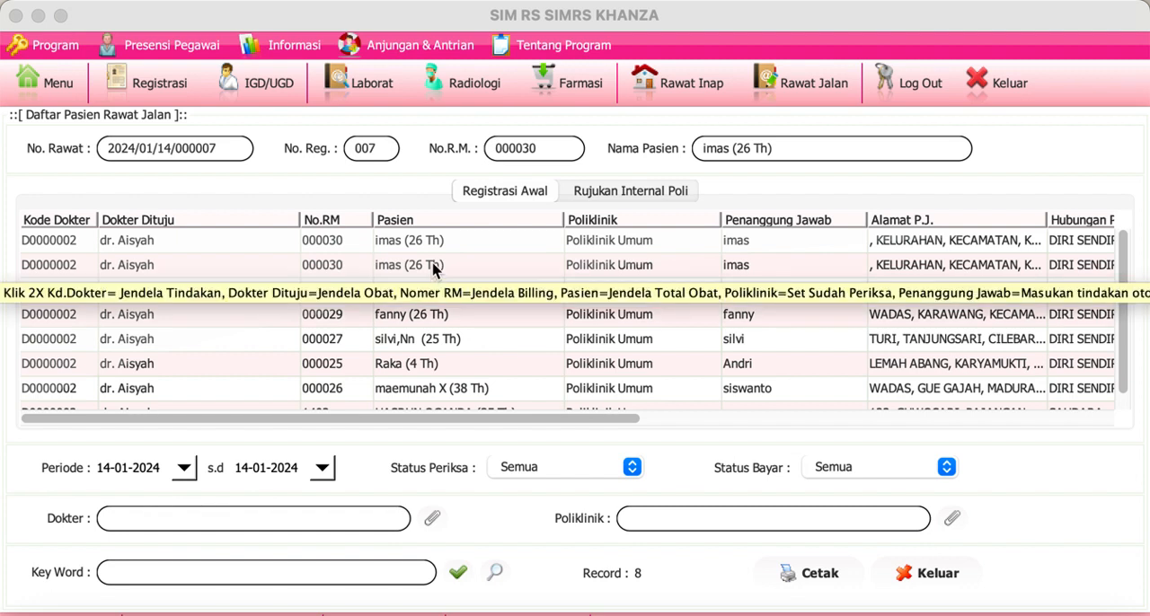
pyautogui.click(417, 287)
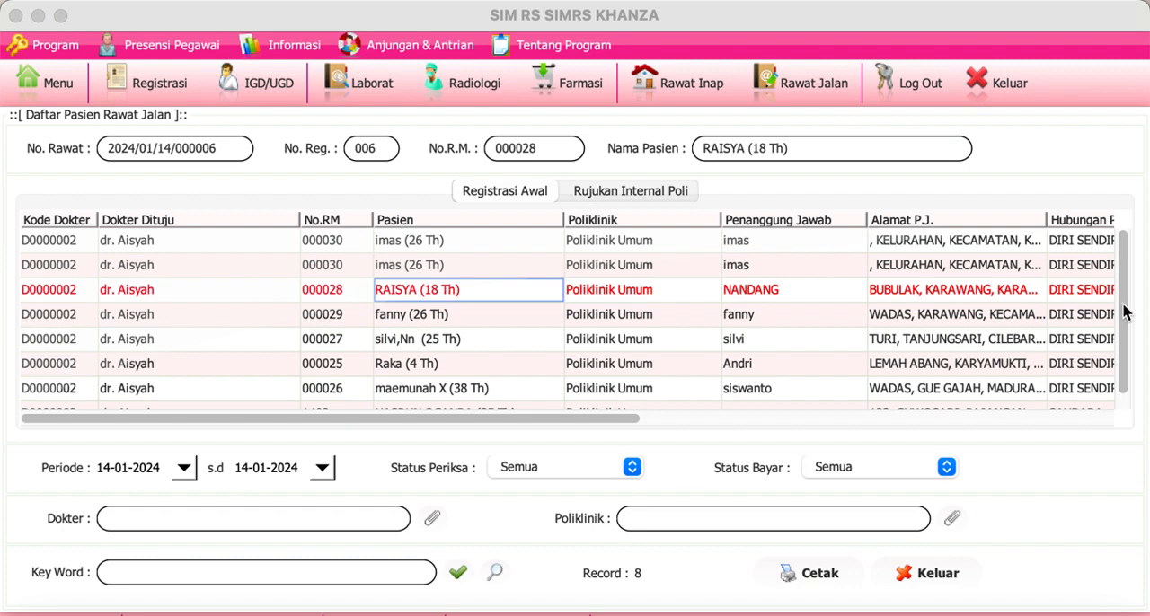
pyautogui.scroll(-1, 1123, 310)
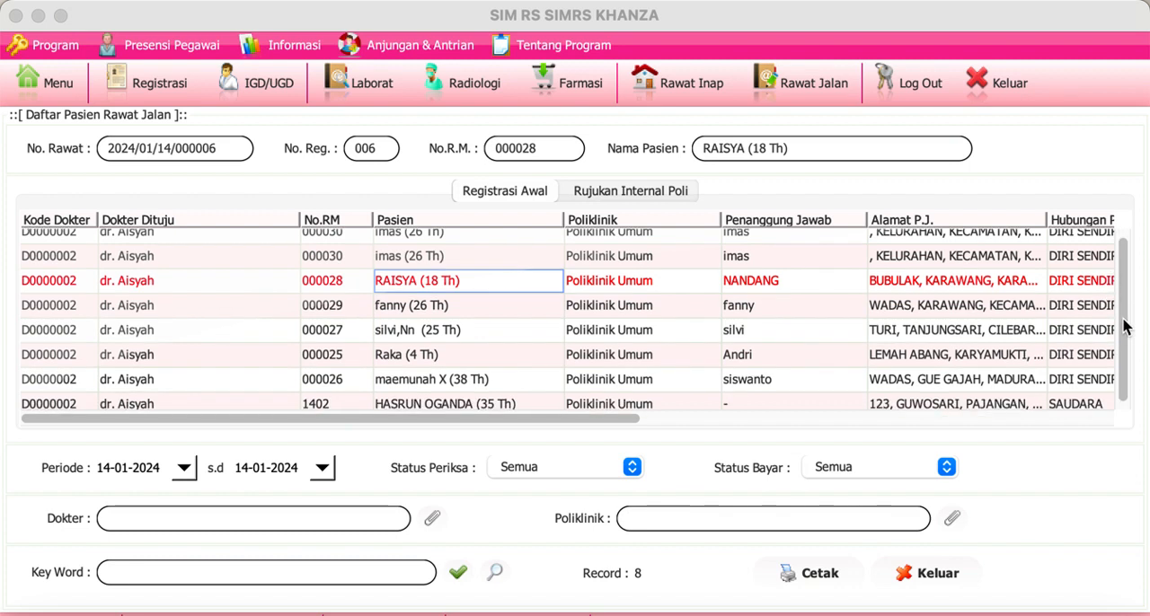
pyautogui.click(67, 284)
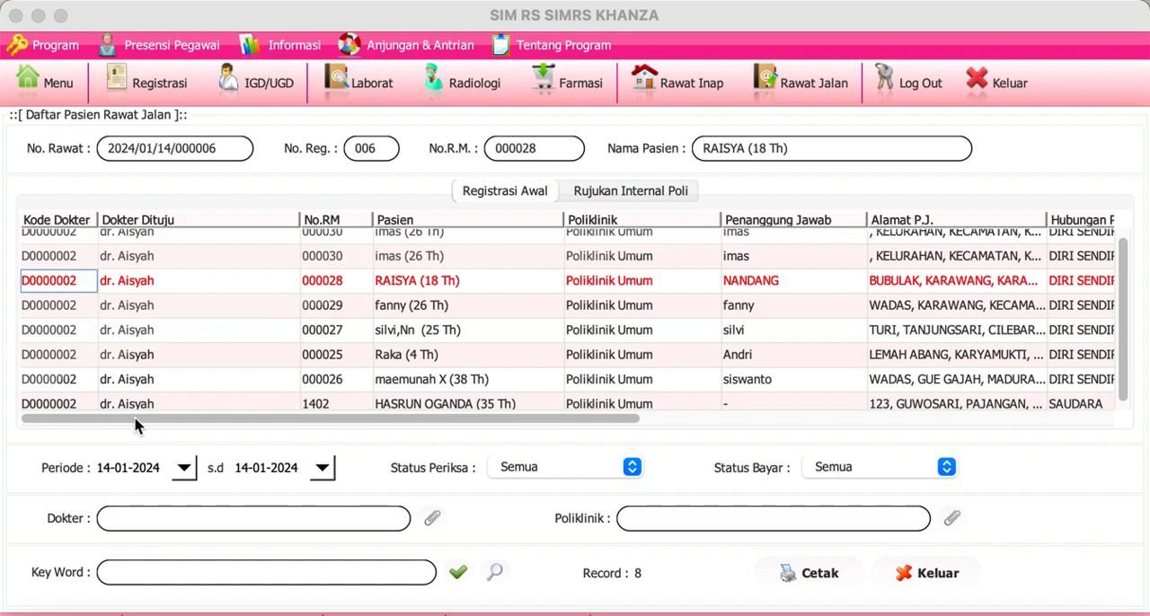
# Step: Open the selected outpatient's treatment form, then open the pharmacy's Daftar Resep Dokter list and refresh it
pyautogui.doubleClick(69, 282)
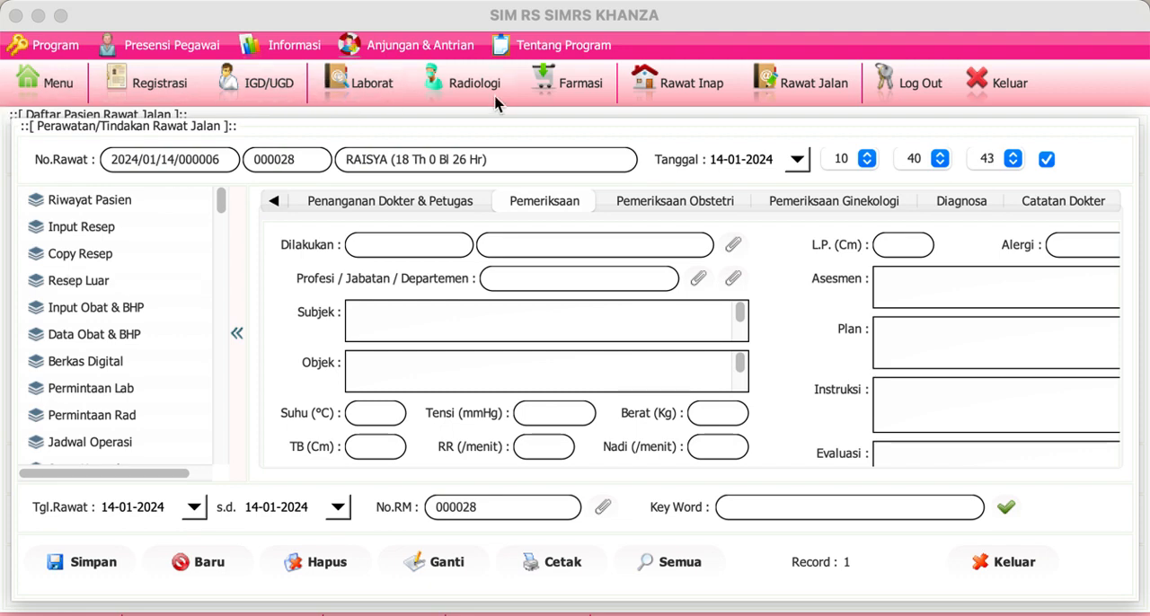
pyautogui.click(579, 82)
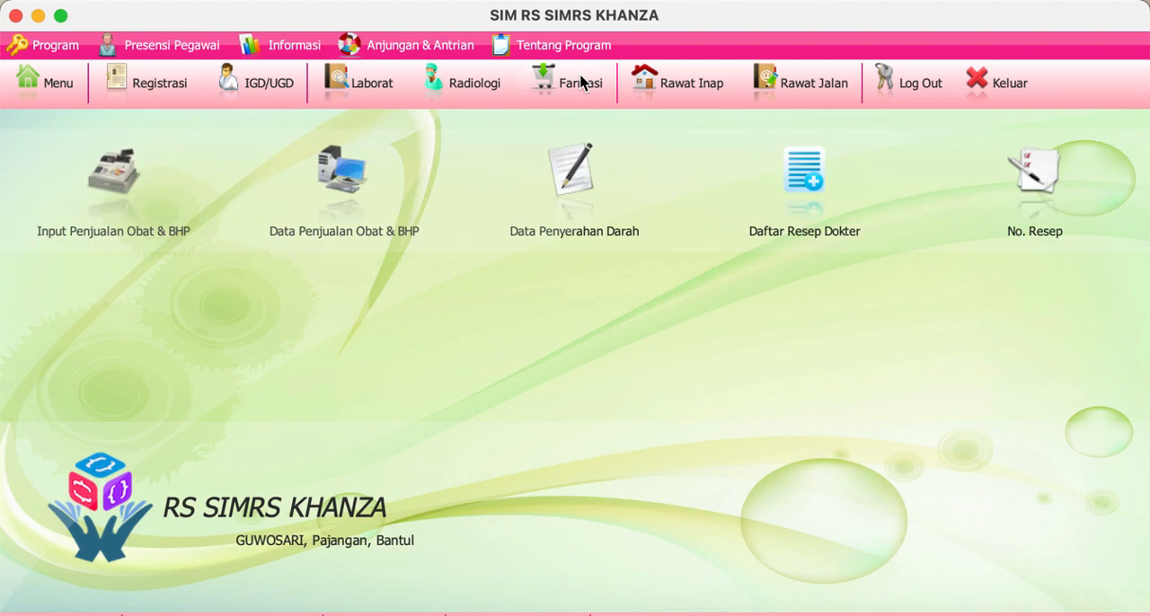
pyautogui.click(830, 175)
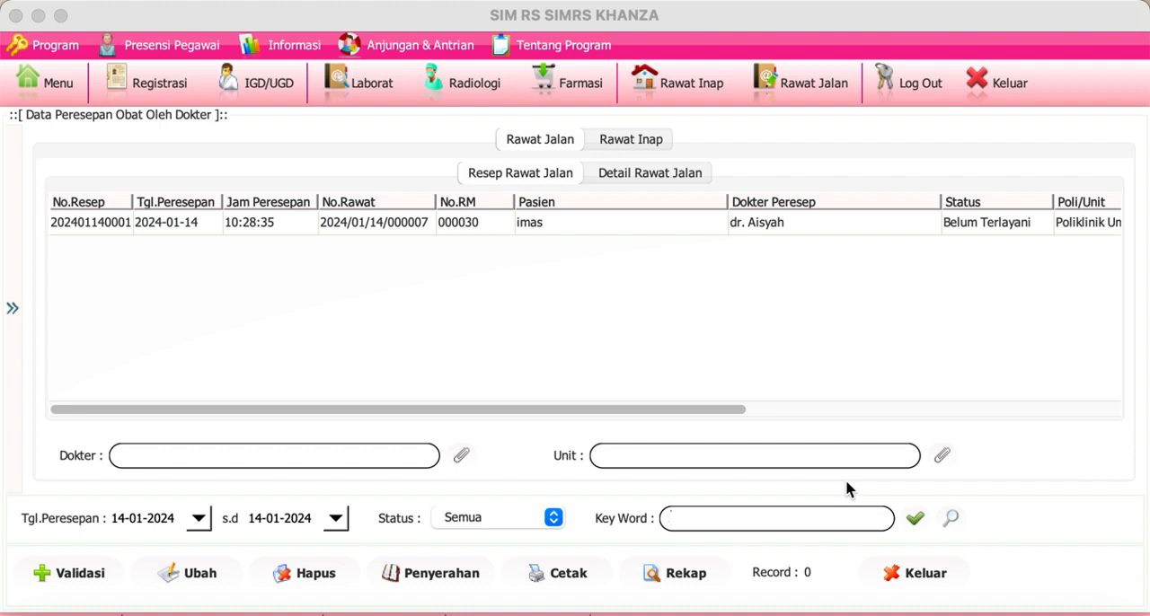
pyautogui.click(914, 519)
# Step: Return to the Rawat Jalan patient list and open the treatment form of the first listed patient
pyautogui.click(798, 81)
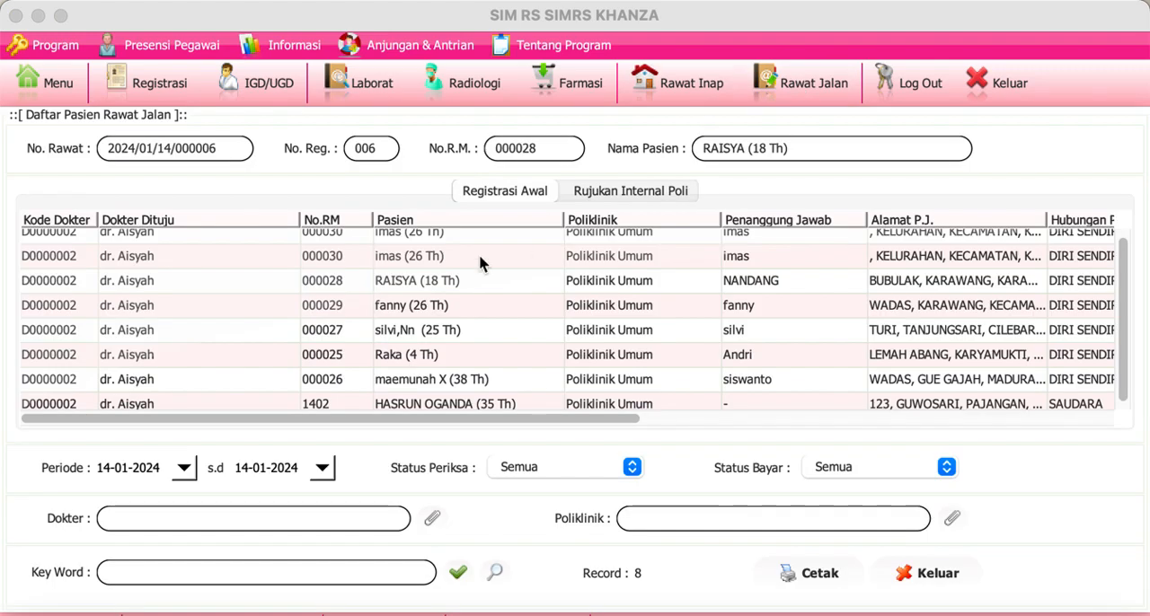
pyautogui.doubleClick(75, 234)
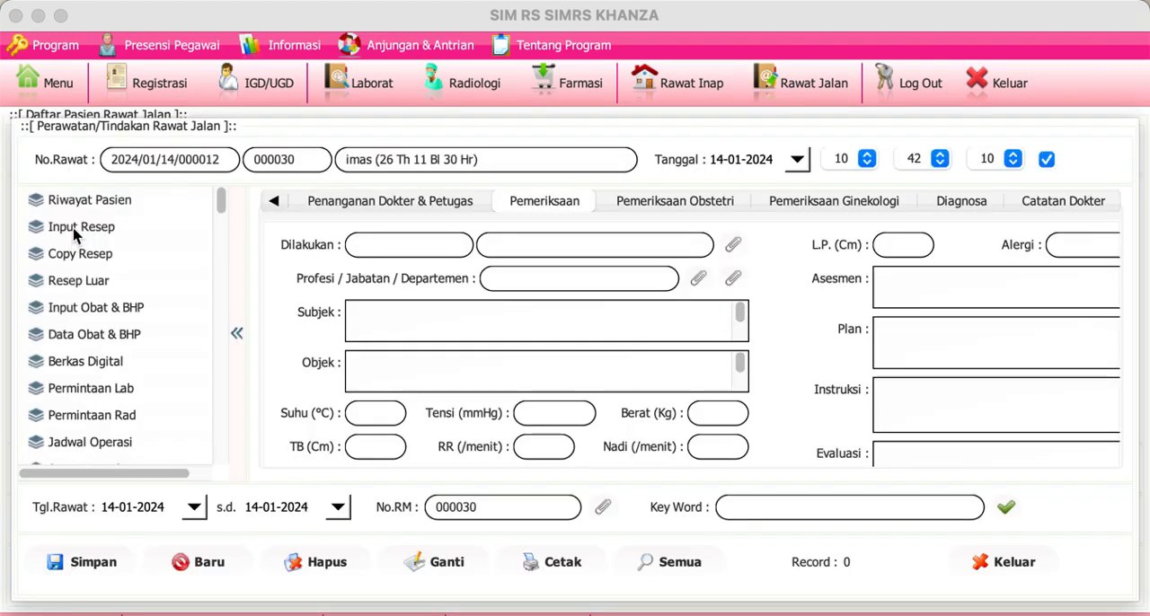
pyautogui.click(77, 229)
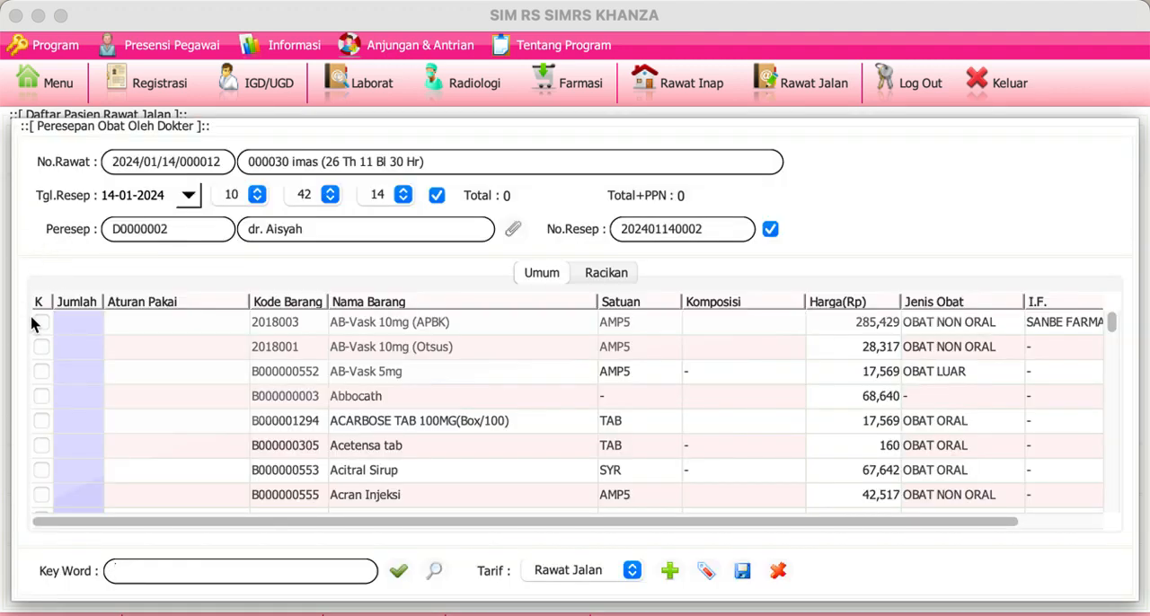
pyautogui.click(90, 331)
pyautogui.click(136, 322)
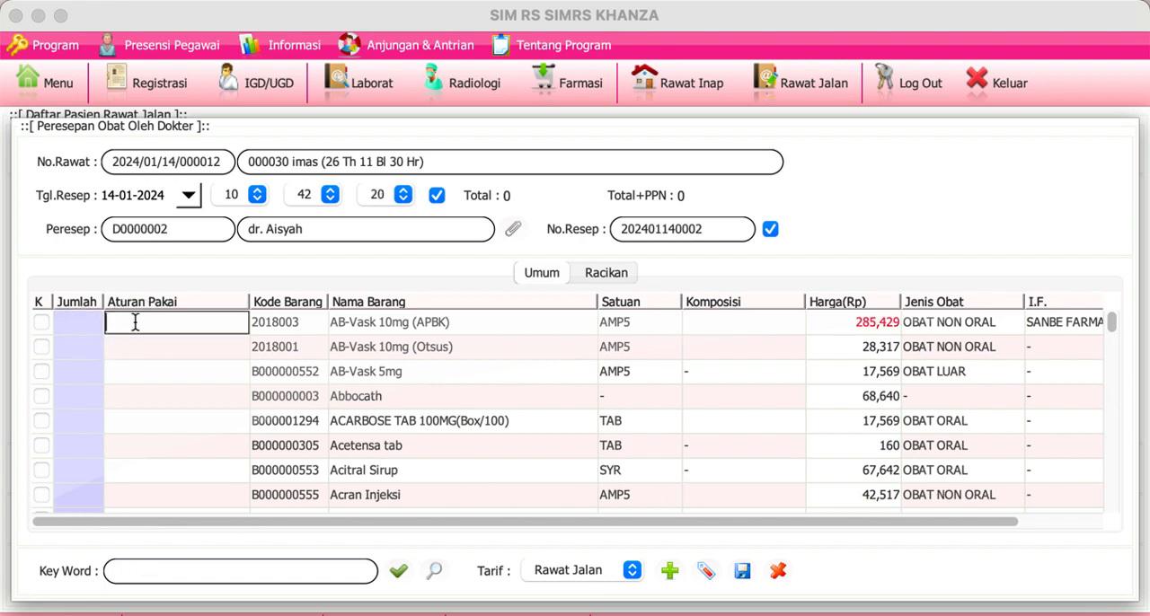
pyautogui.click(780, 572)
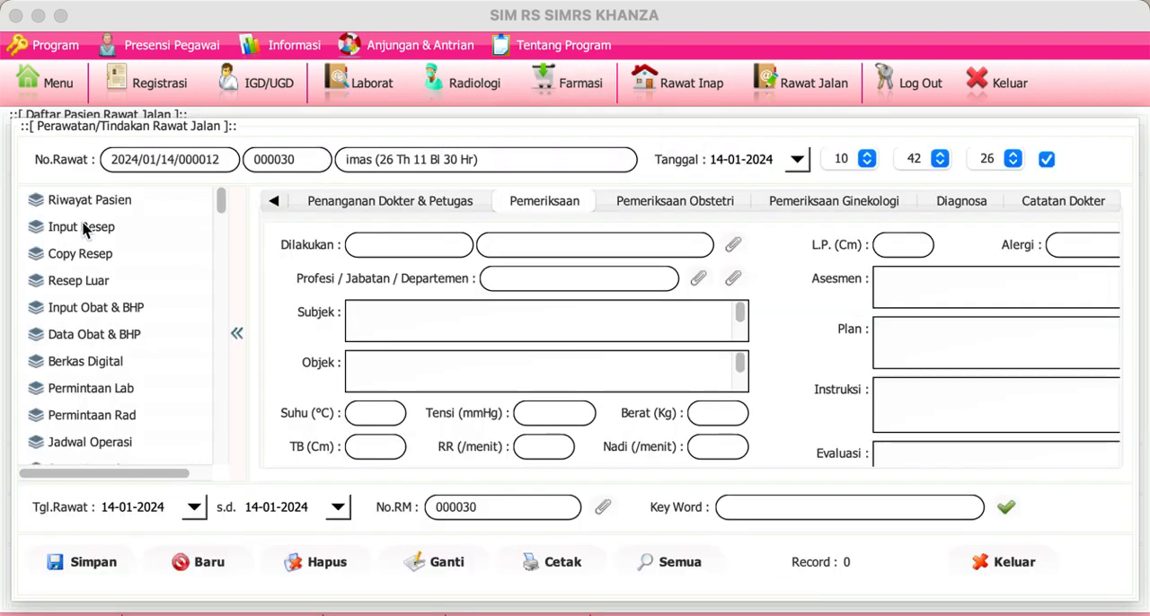
# Step: In a new prescription for this patient, find Akilen and set its quantity to 10 and its Aturan Pakai to 3x1
pyautogui.click(86, 229)
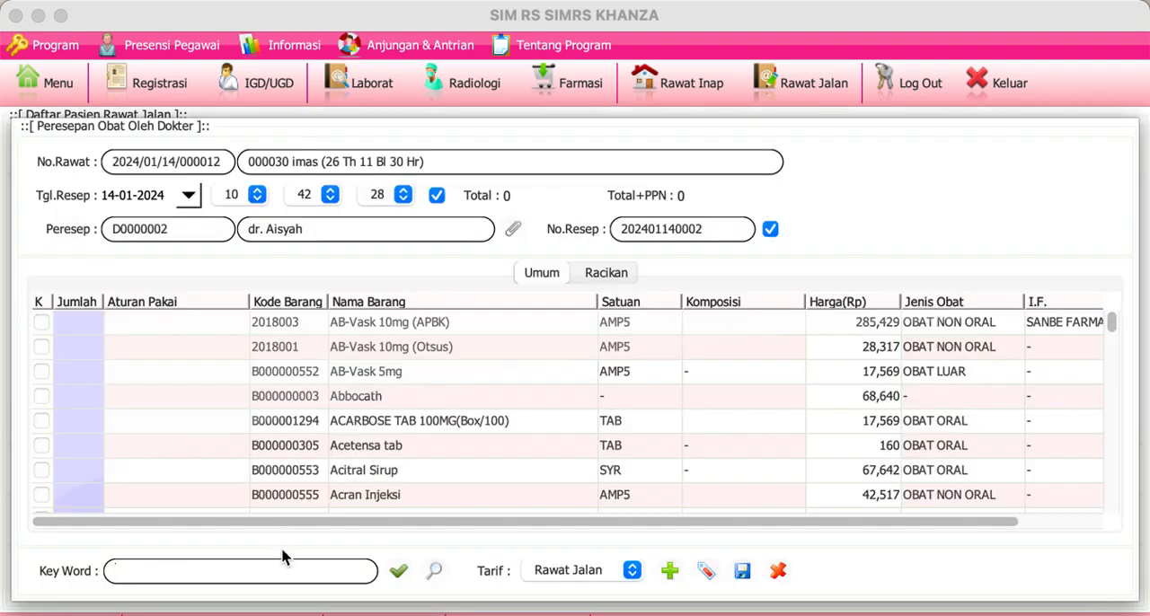
pyautogui.click(281, 578)
pyautogui.write('akilen')
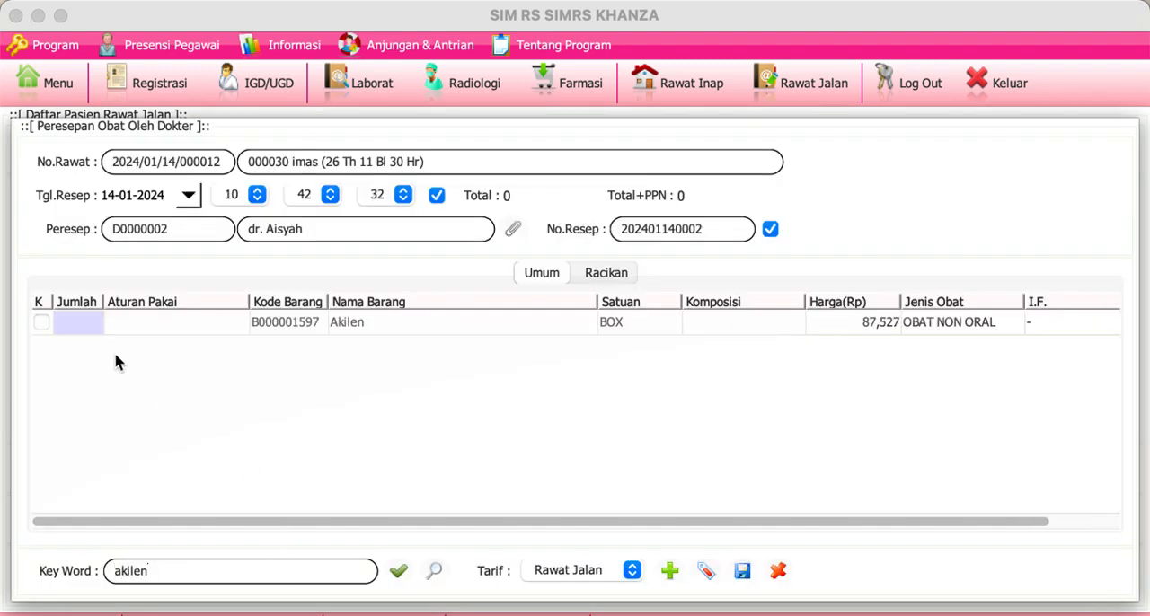
pyautogui.doubleClick(94, 330)
pyautogui.write('10')
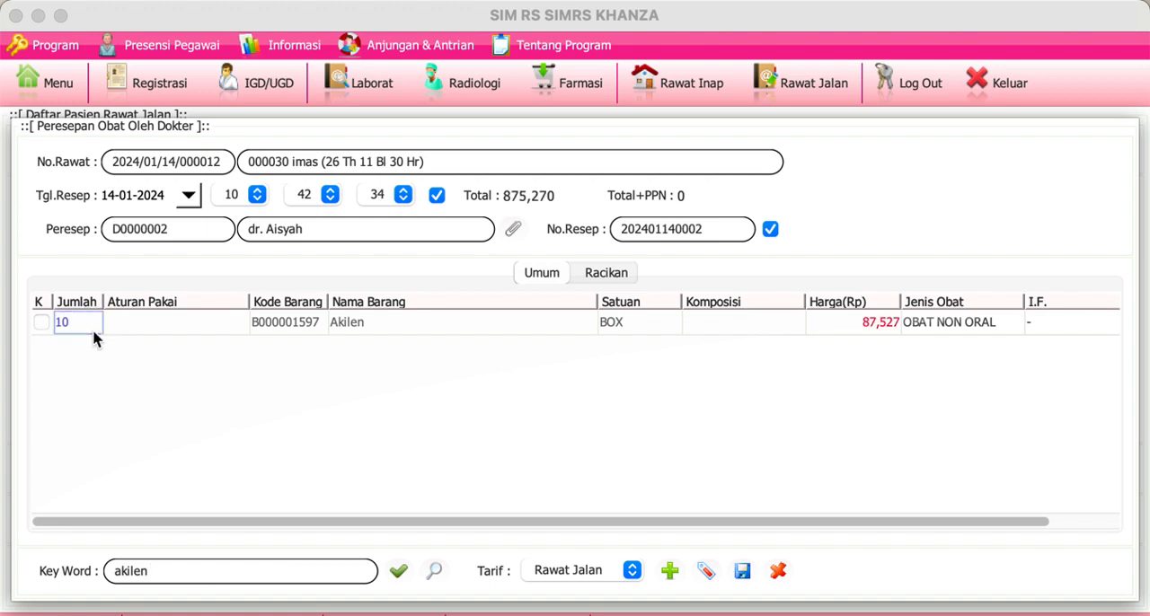
pyautogui.doubleClick(118, 327)
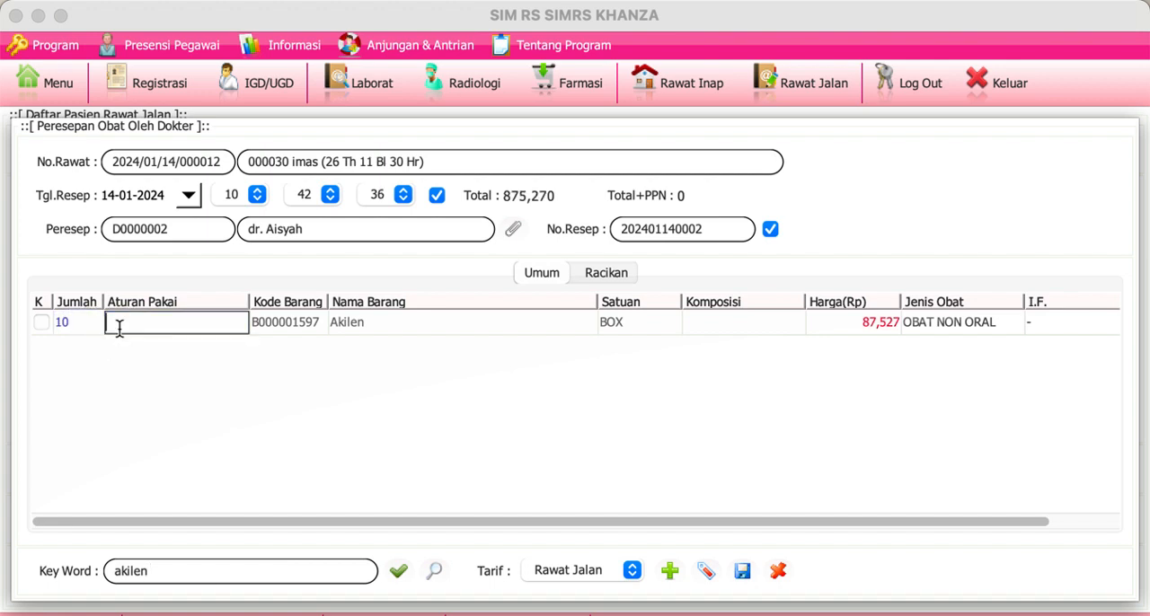
pyautogui.write('3x1')
pyautogui.press('Return')
# Step: Add ACARBOSE TAB 100MG(Box/100) to the prescription with quantity 20 and Aturan Pakai 2x1, and close the prescription form
pyautogui.tripleClick(213, 572)
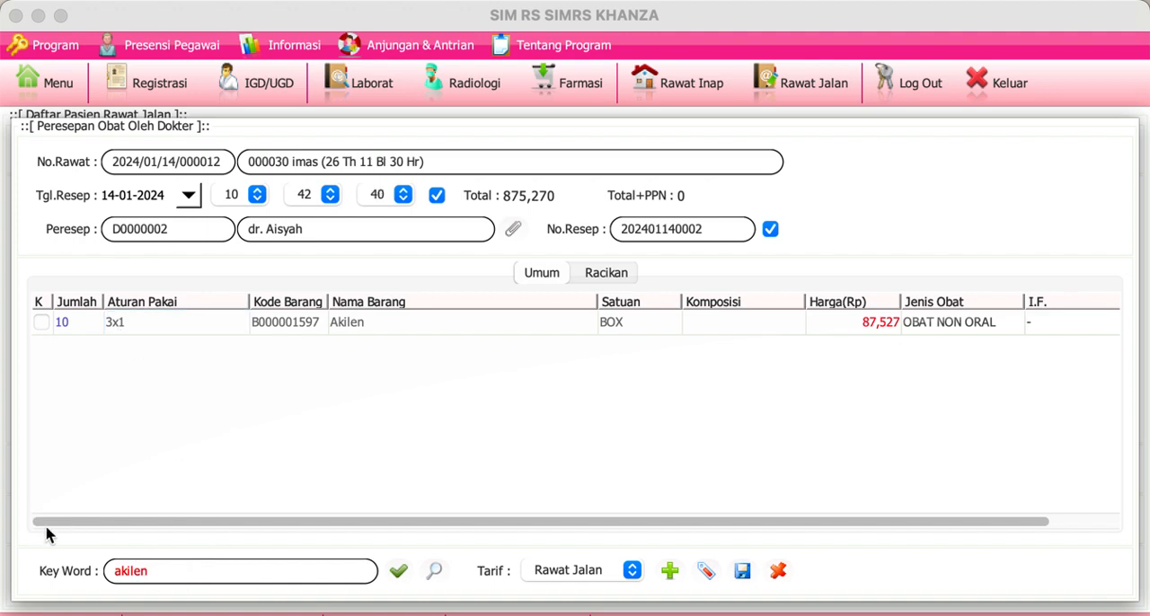
pyautogui.write('aca')
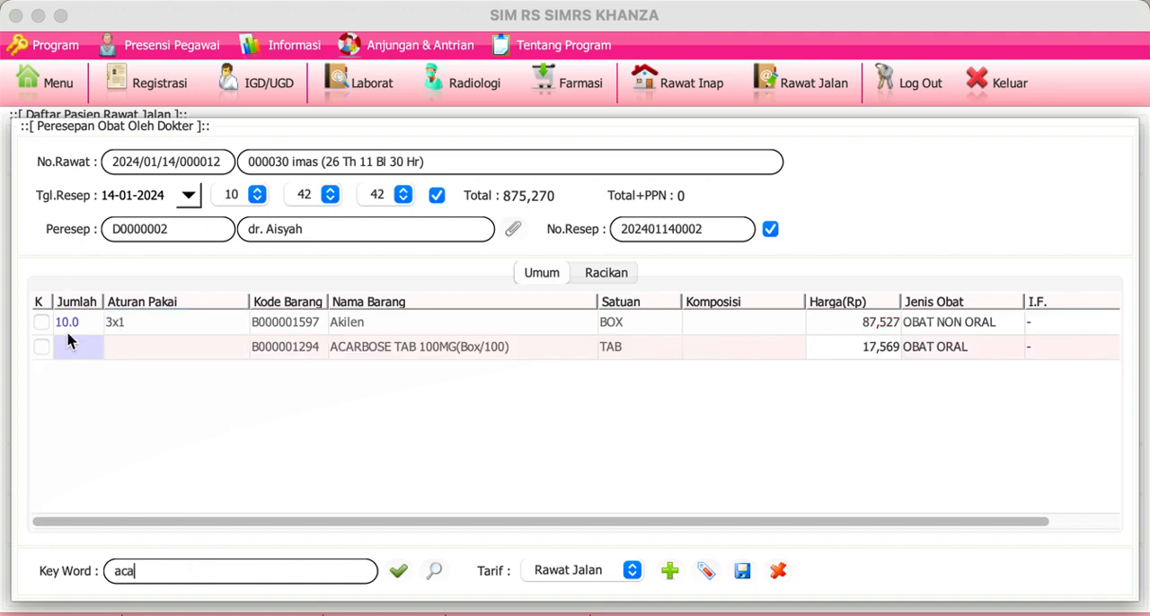
pyautogui.write('20')
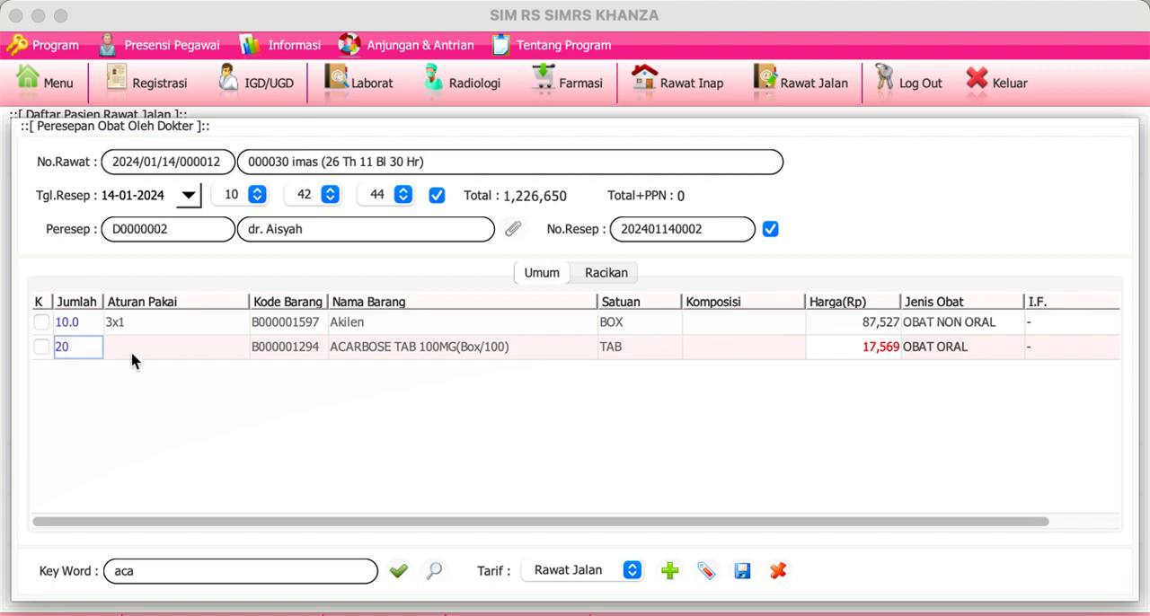
pyautogui.click(130, 352)
pyautogui.write('2x1')
pyautogui.press('Return')
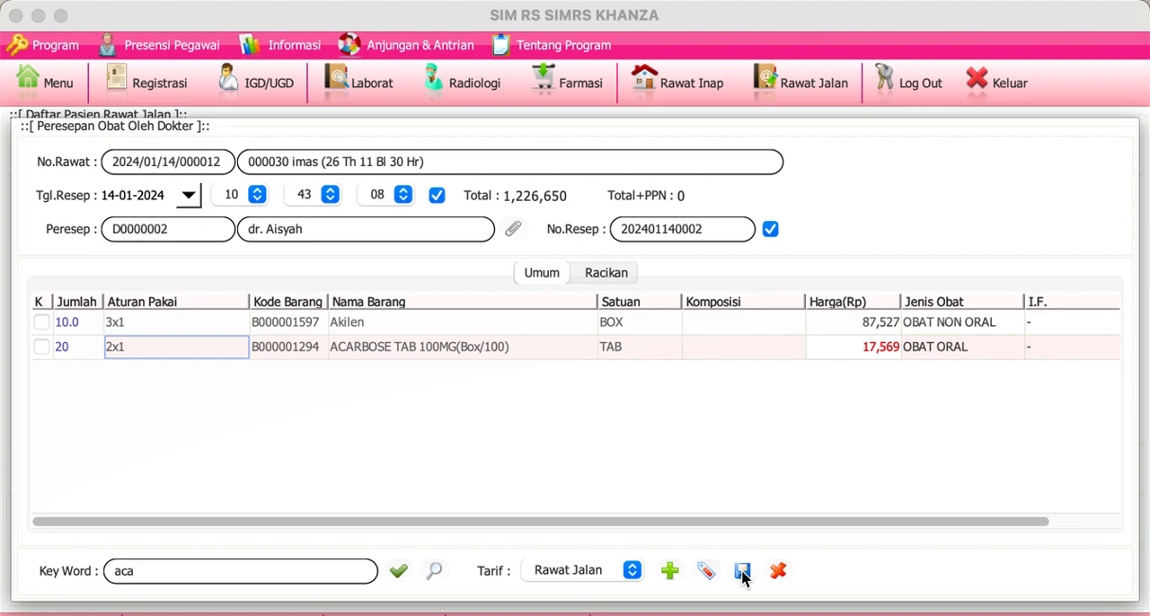
pyautogui.click(781, 577)
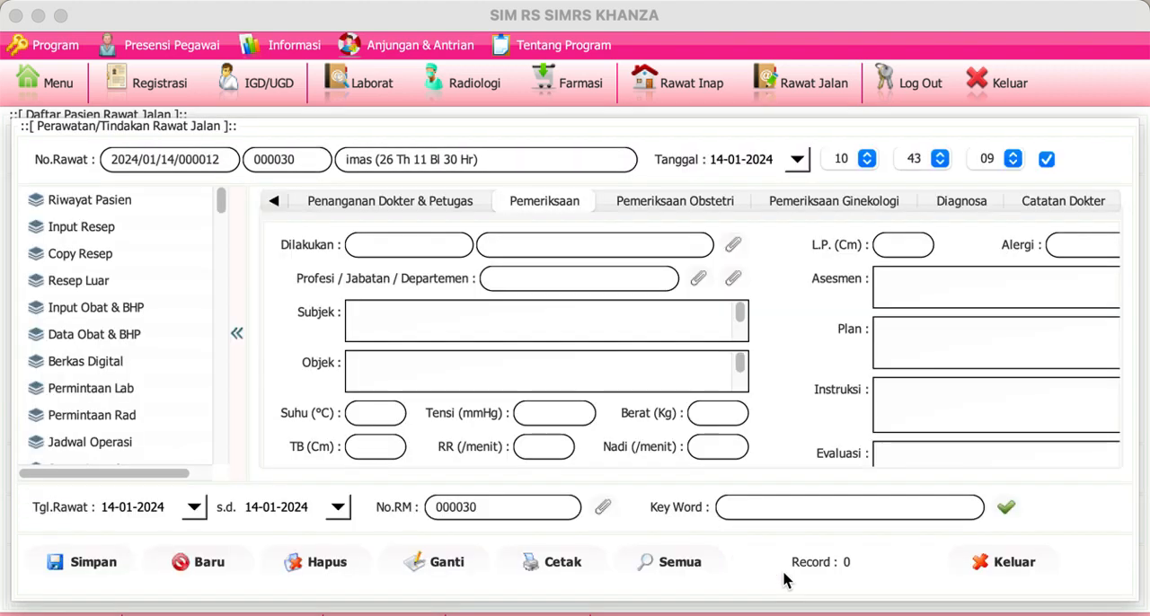
# Step: View the patient's prescriptions from previous visits through Copy Resep, then close the list
pyautogui.click(99, 255)
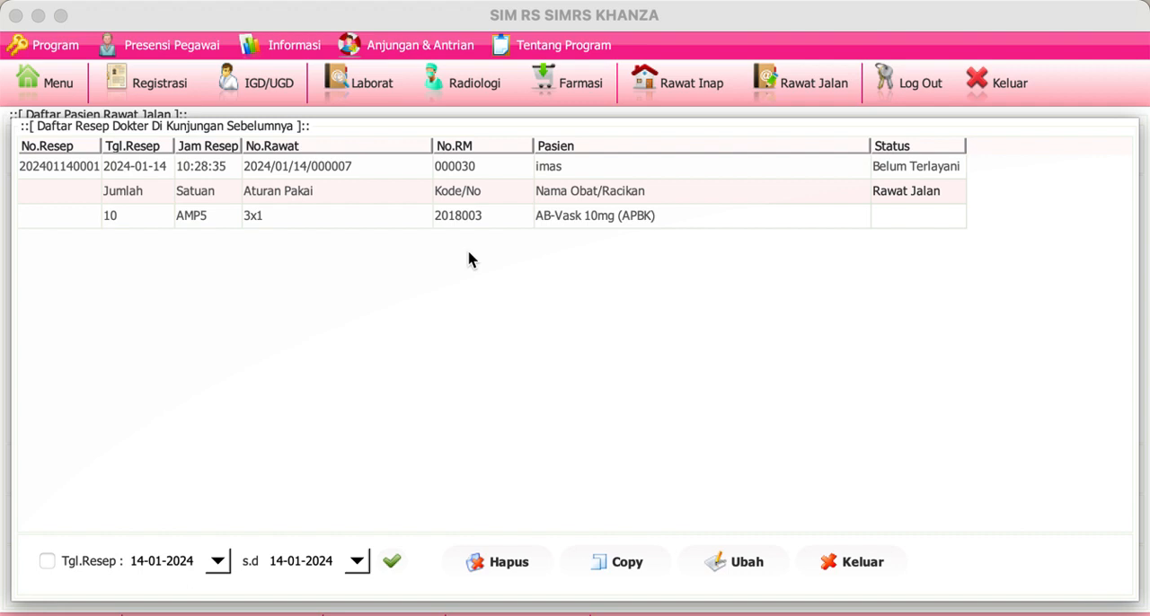
pyautogui.click(861, 559)
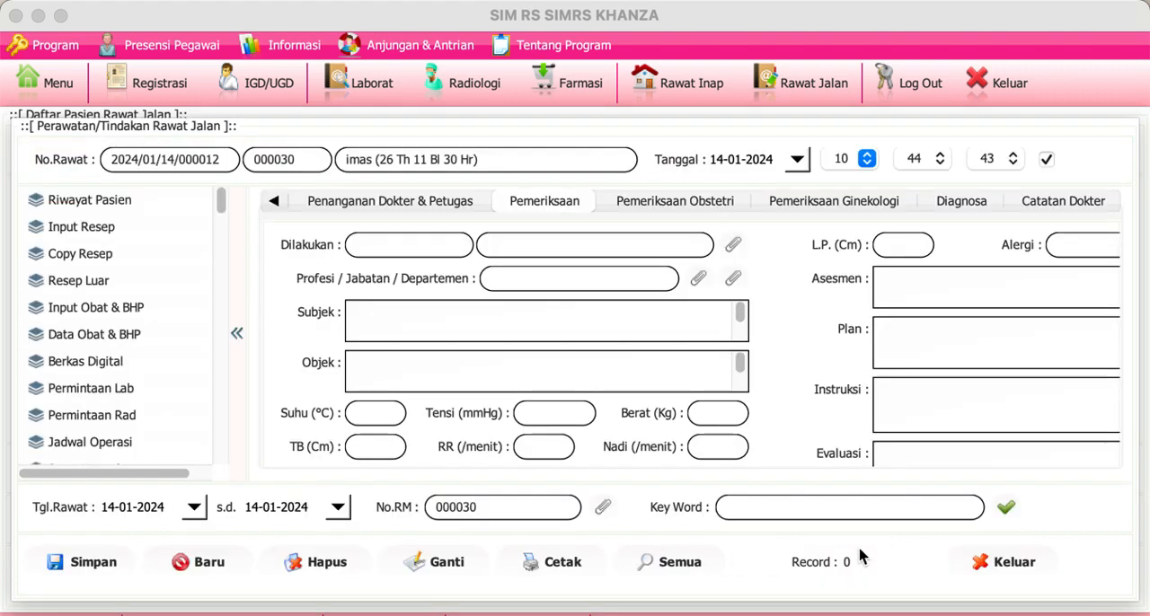
# Step: Open the pharmacy's Daftar Resep Dokter list, refresh it and reopen it to examine the incoming outpatient prescriptions
pyautogui.click(609, 94)
pyautogui.click(809, 183)
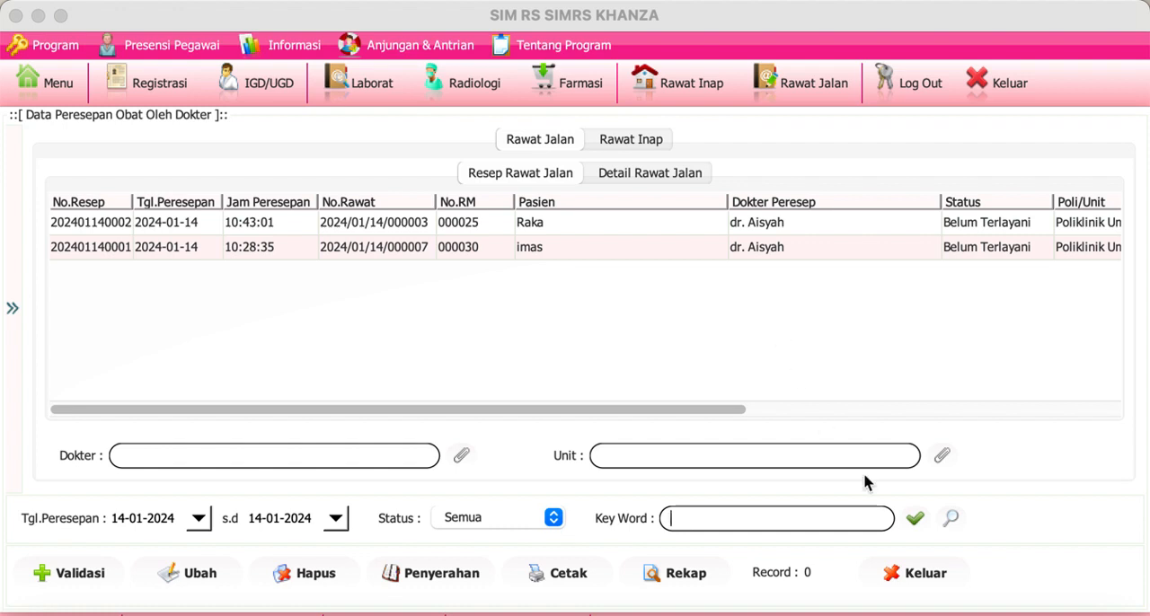
pyautogui.click(914, 521)
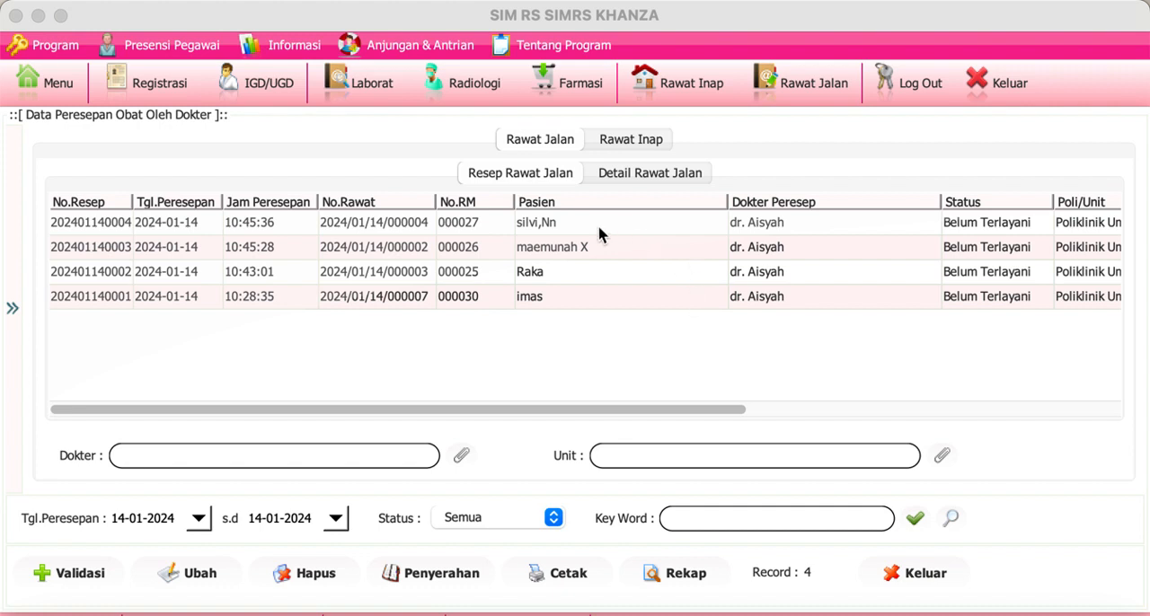
pyautogui.click(593, 91)
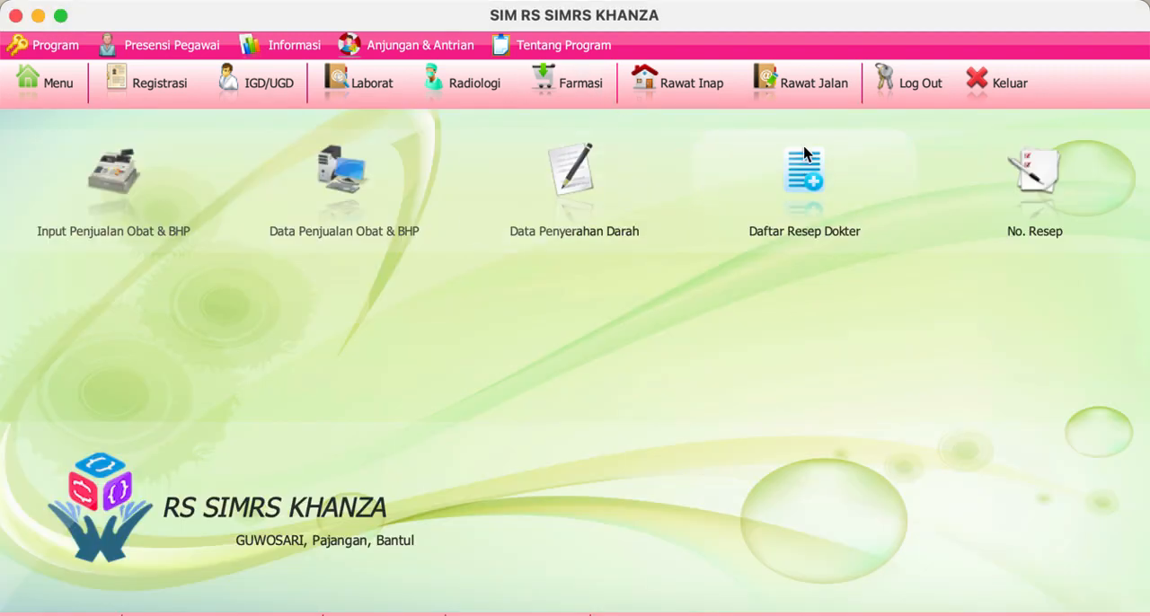
pyautogui.click(804, 184)
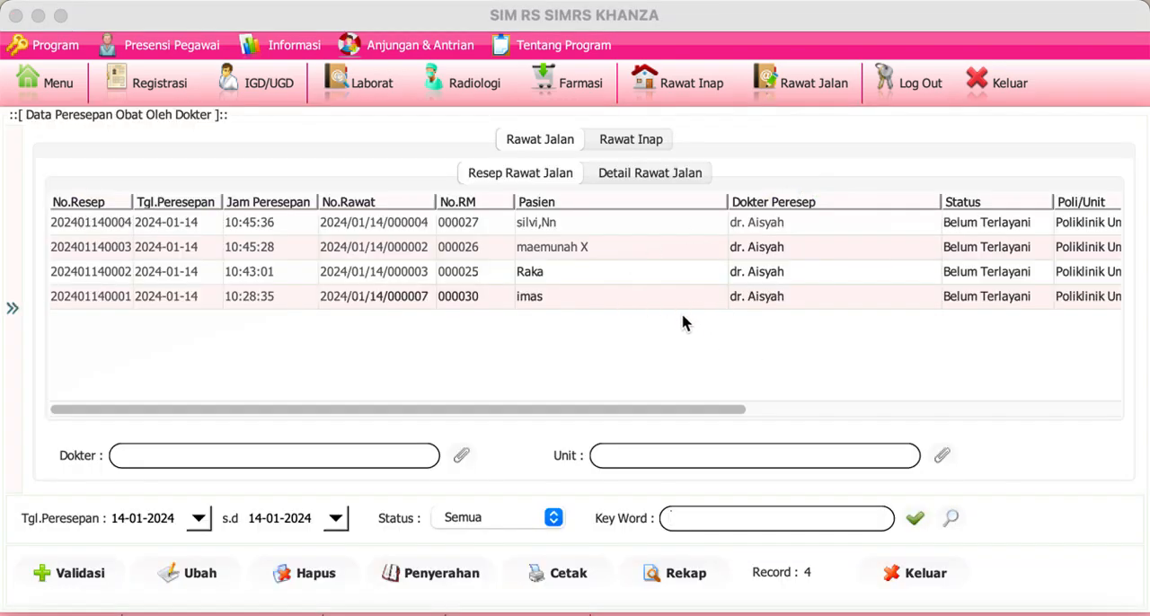
# Step: Open the prescription recorded at 10:28:35 and save its AB-Vask 10mg (APBK) medication data, confirming the save
pyautogui.click(350, 305)
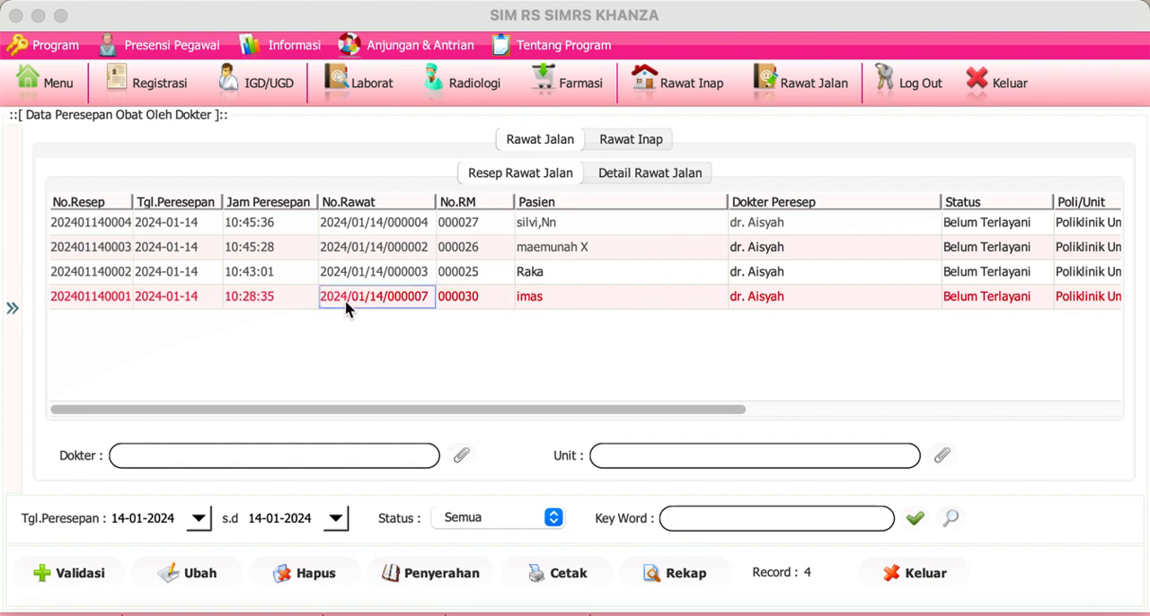
pyautogui.doubleClick(350, 305)
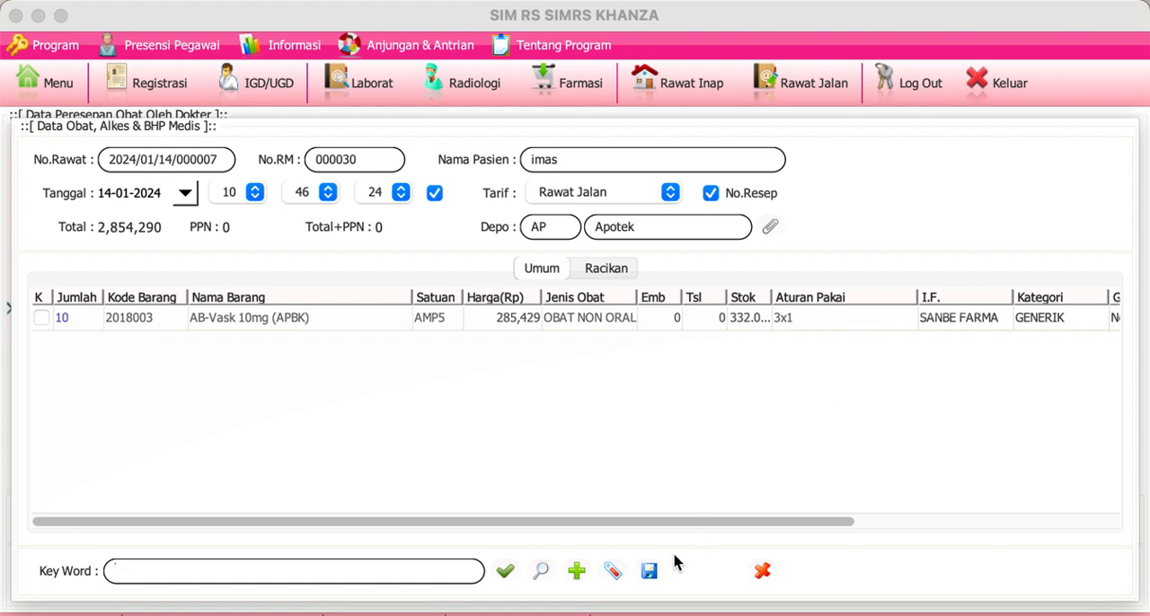
pyautogui.click(651, 575)
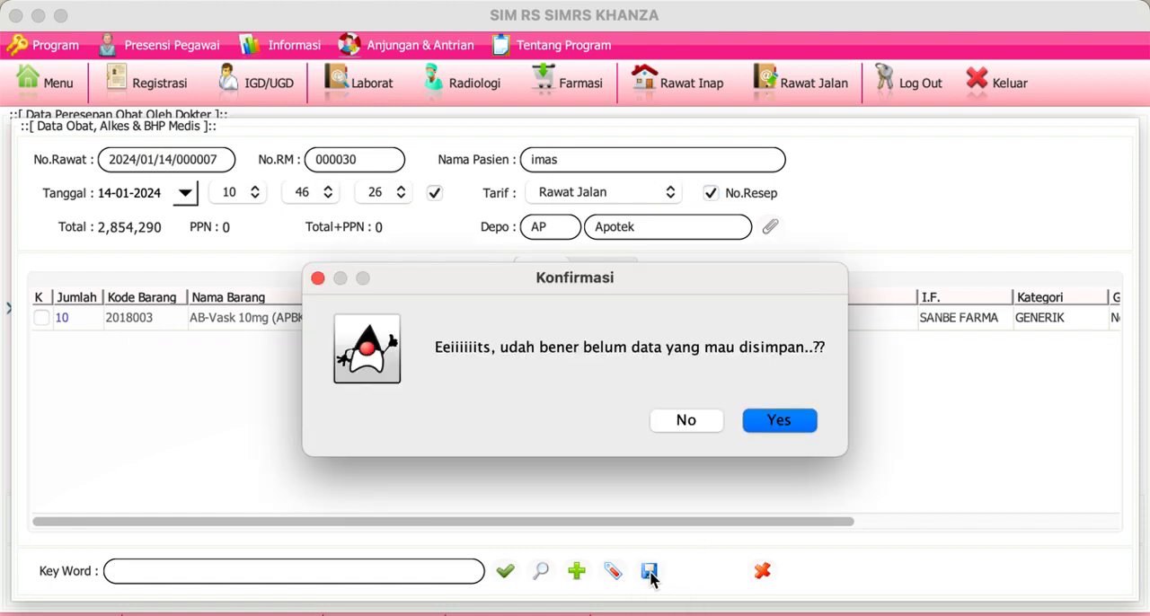
pyautogui.click(787, 422)
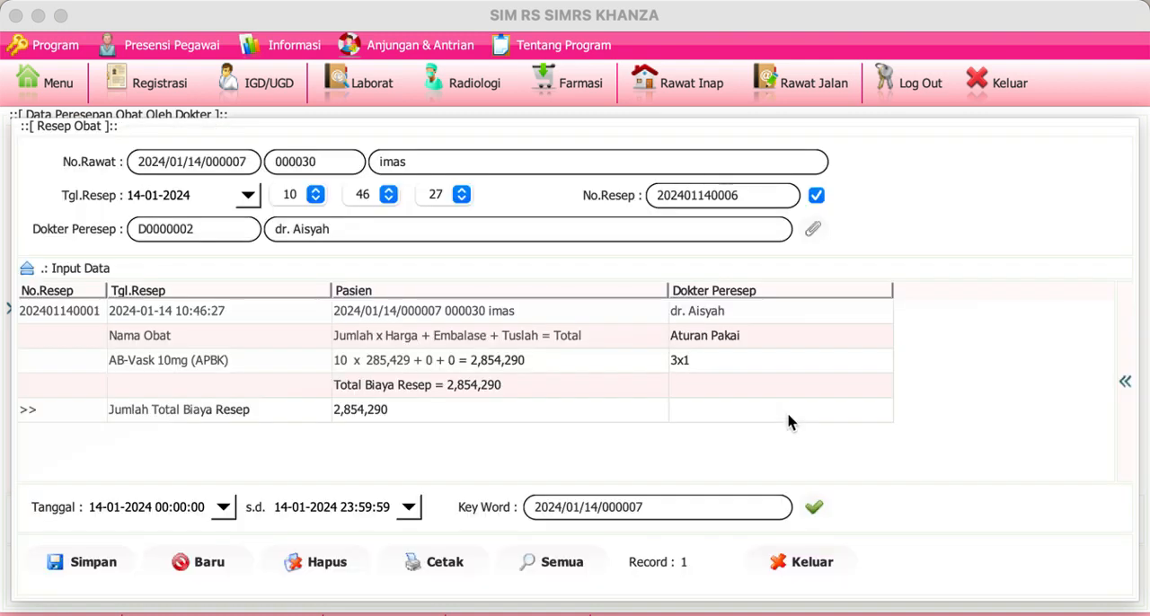
# Step: Preview the Aturan Pakai label for the saved AB-Vask prescription, then close the preview and the Resep Obat form
pyautogui.click(82, 316)
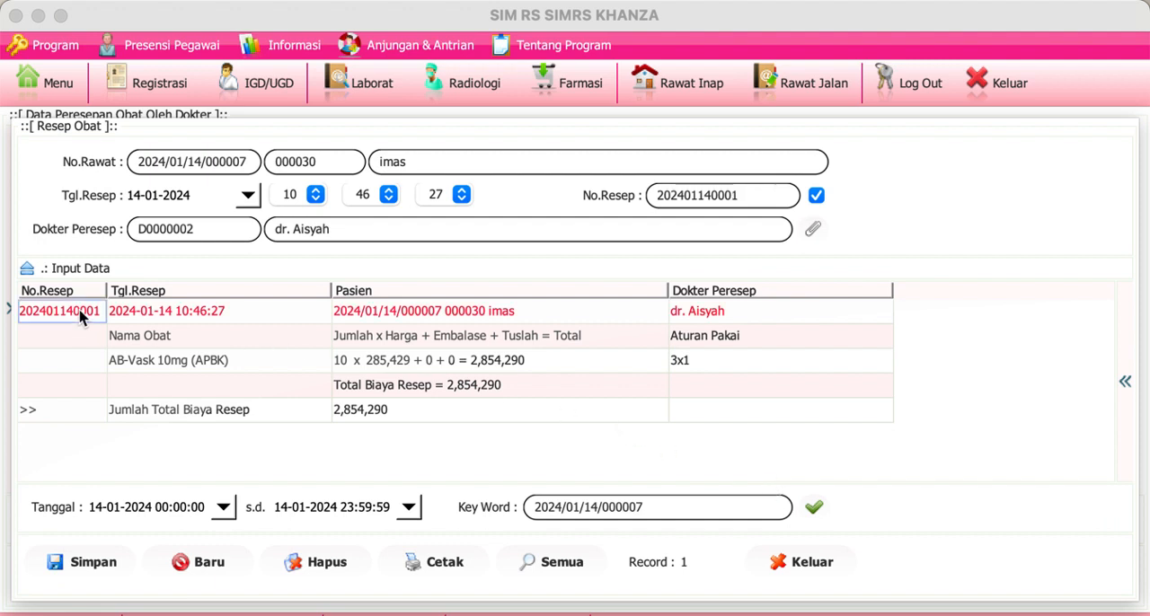
pyautogui.rightClick(82, 316)
pyautogui.click(113, 327)
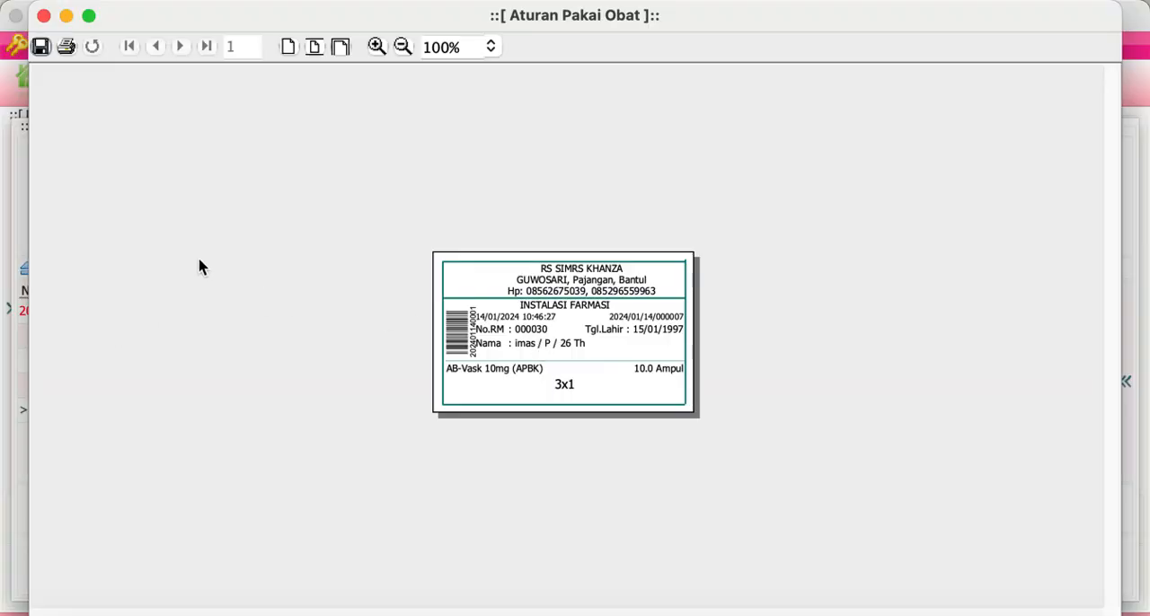
pyautogui.click(43, 15)
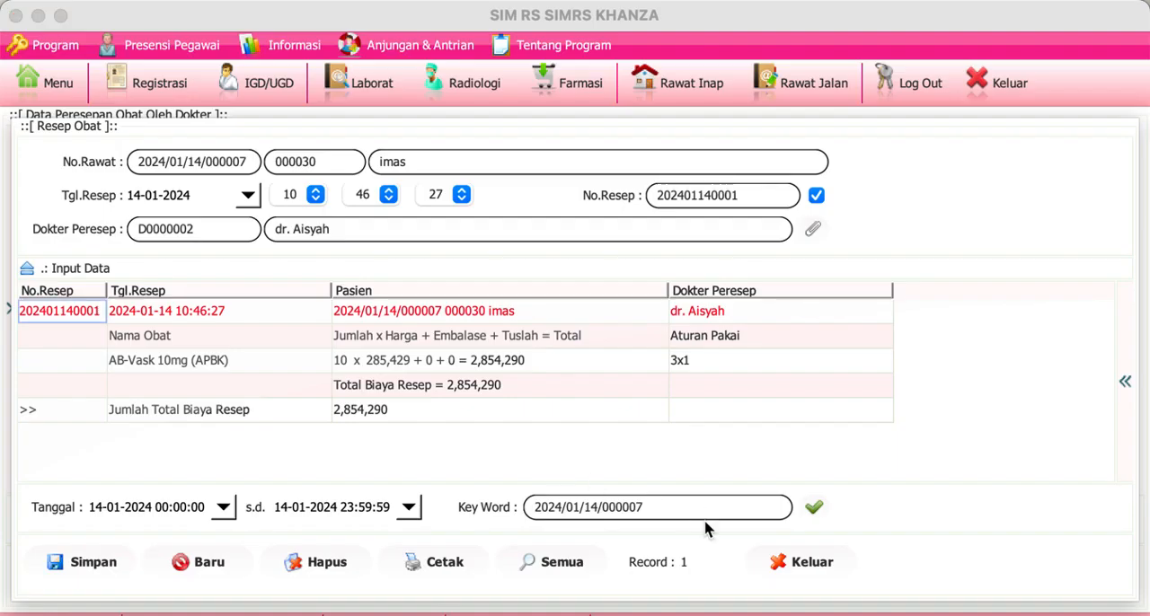
pyautogui.click(774, 563)
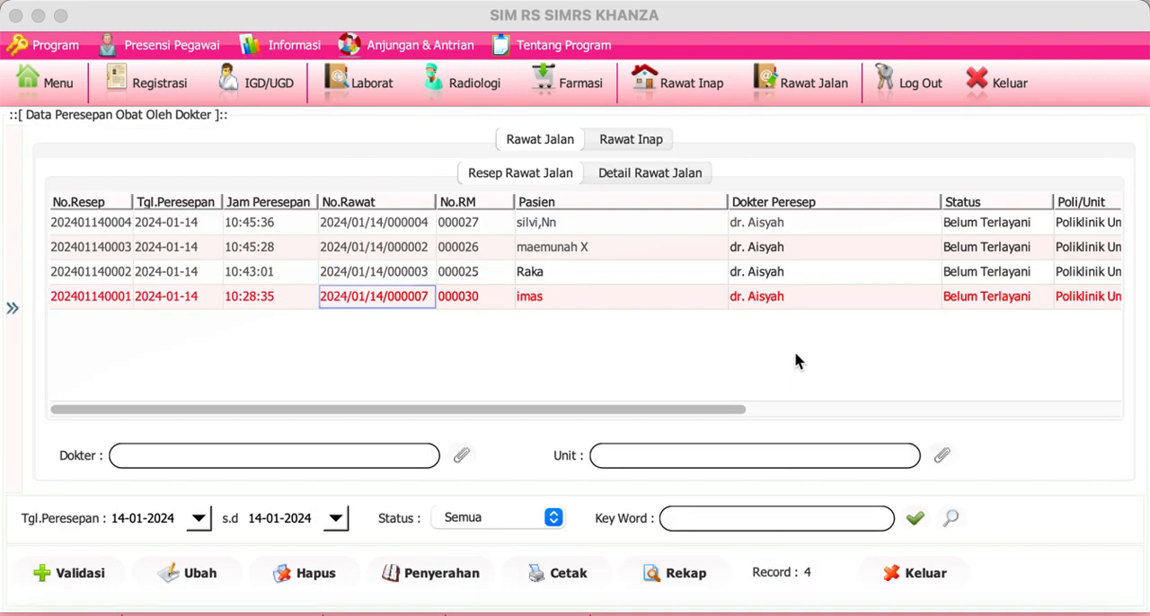
# Step: Reopen the Daftar Resep Dokter list, examine the medicines in the prescription recorded at 10:43:01, and return to the Farmasi modules
pyautogui.click(557, 94)
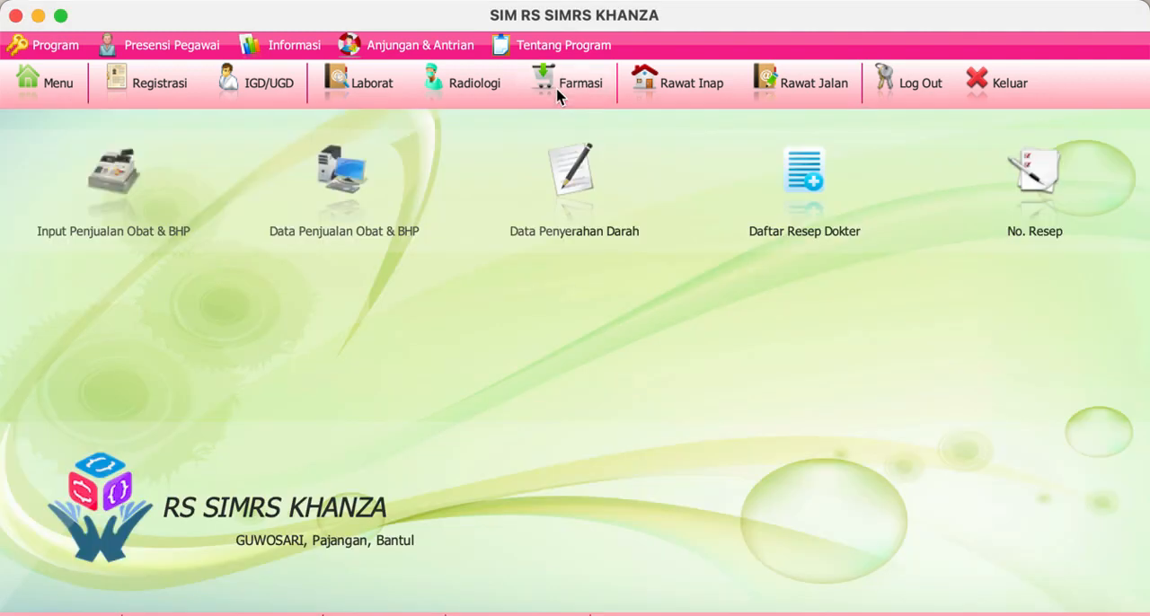
pyautogui.click(797, 195)
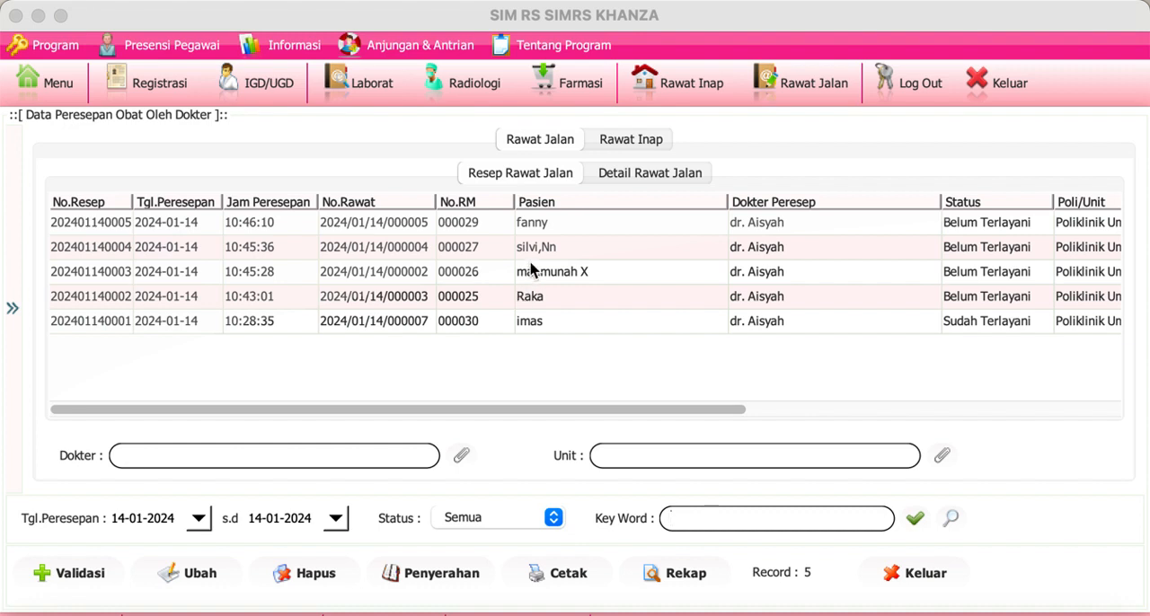
pyautogui.doubleClick(516, 304)
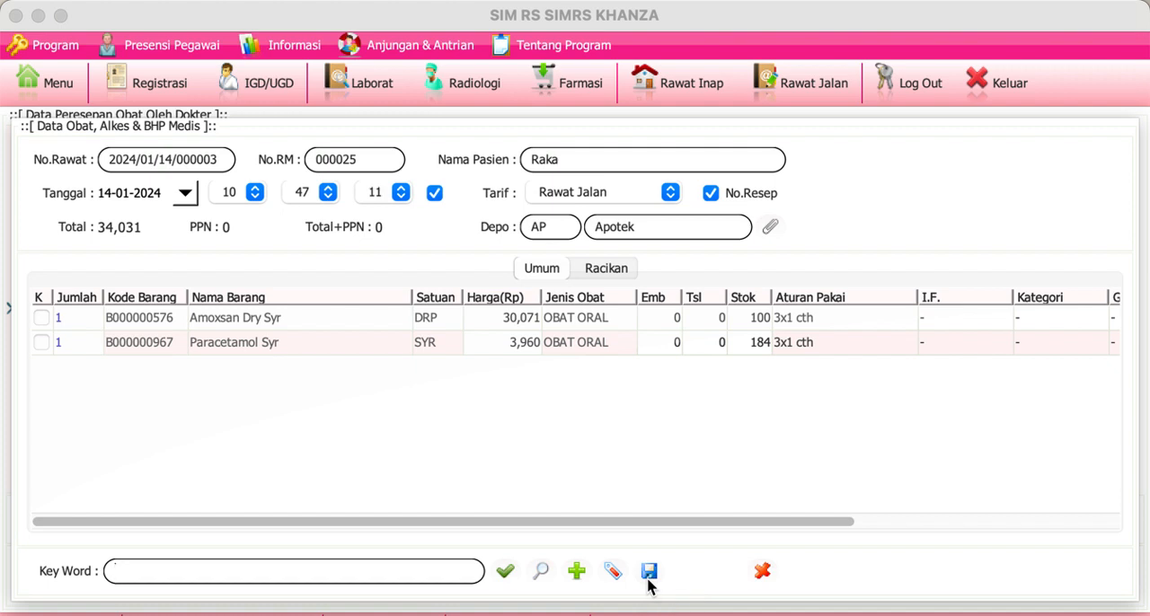
pyautogui.click(763, 571)
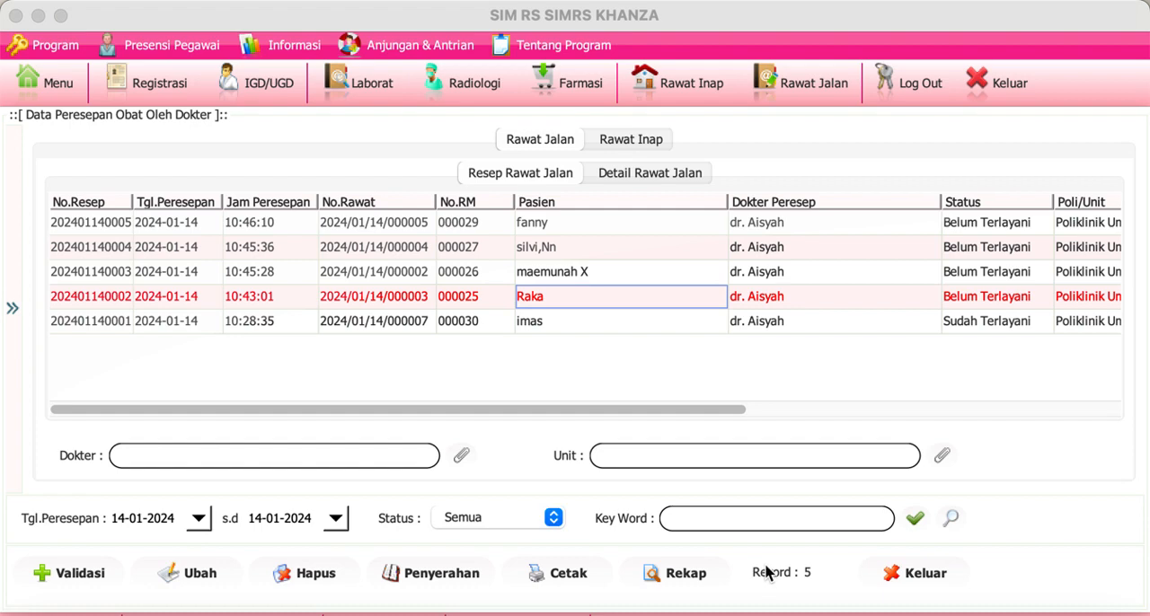
pyautogui.click(553, 83)
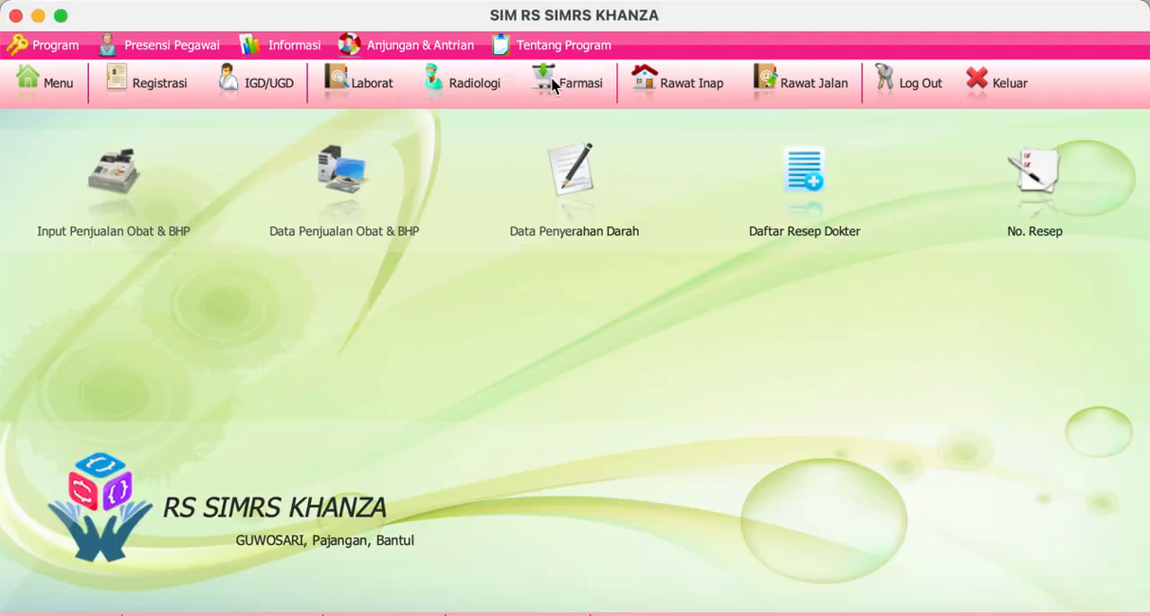
# Step: Open the No. Resep list, preview the Aturan Pakai Model 1 label for the prescription recorded at 10:47:11, and close the preview
pyautogui.click(1062, 207)
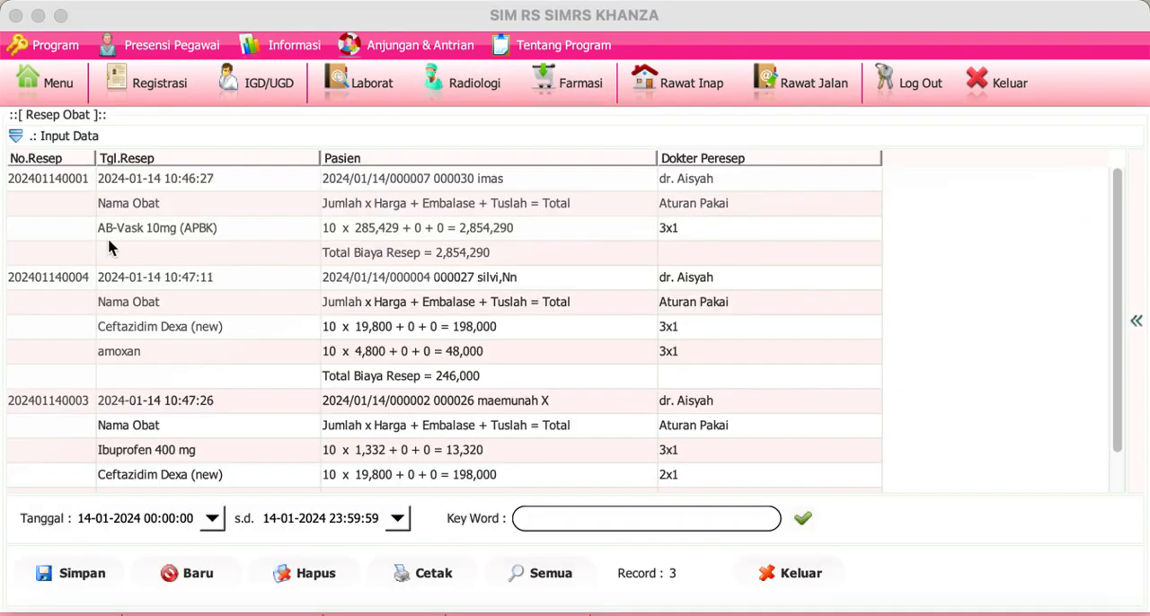
pyautogui.click(70, 282)
pyautogui.rightClick(70, 282)
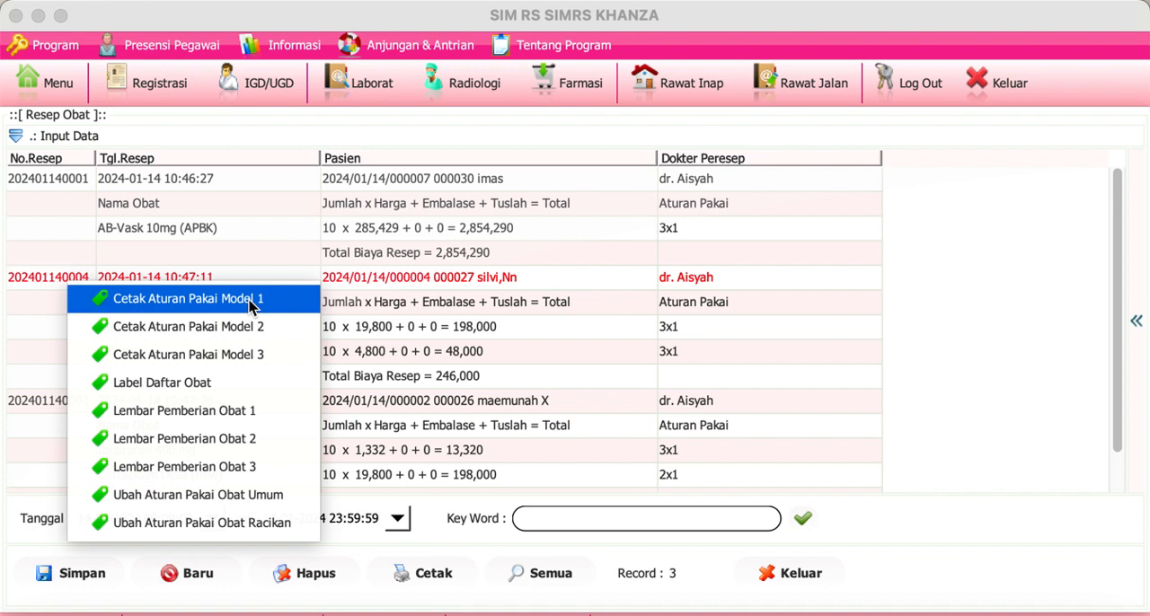
pyautogui.click(252, 304)
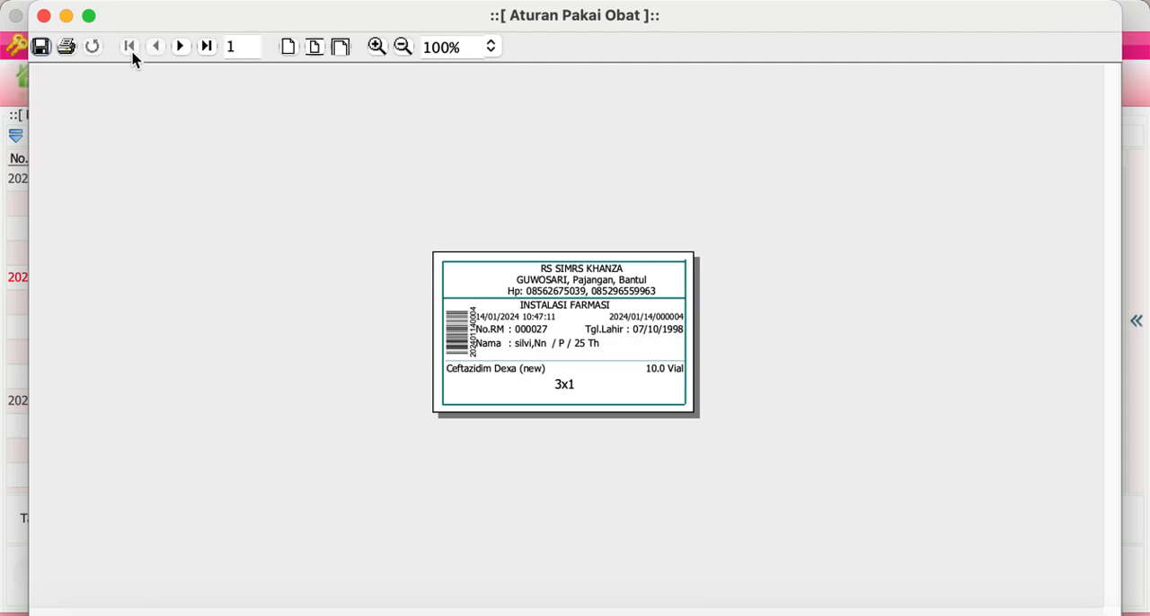
pyautogui.click(44, 16)
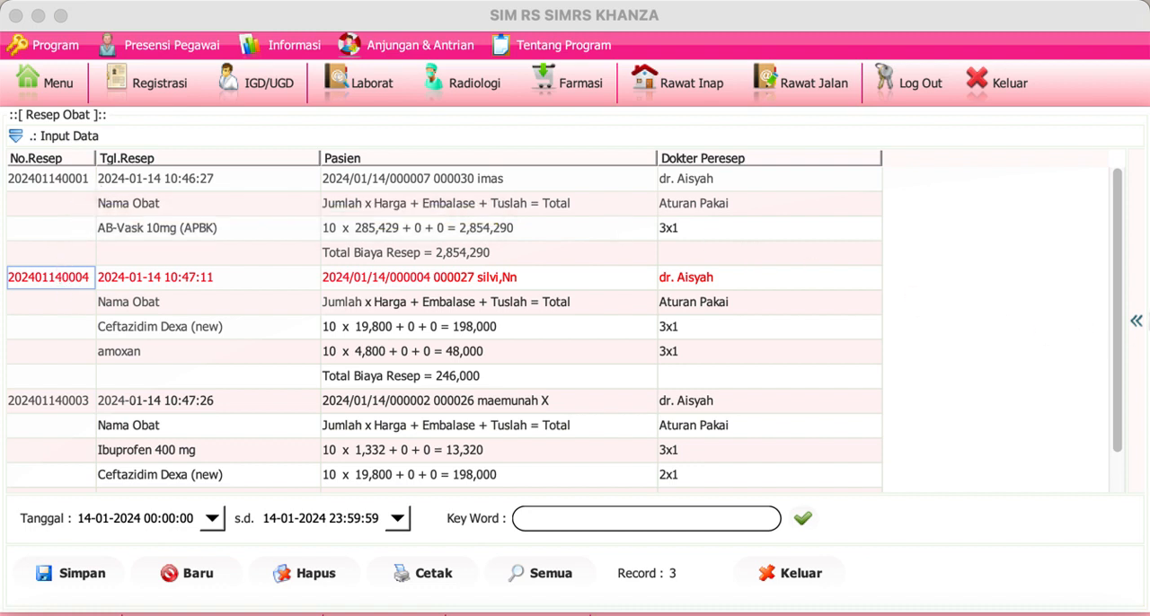
# Step: Open and close the Telaah form for the 10:47:11 prescription, then refresh the Telaah Resep & Obat assessment, examine it and collapse its view
pyautogui.click(1136, 323)
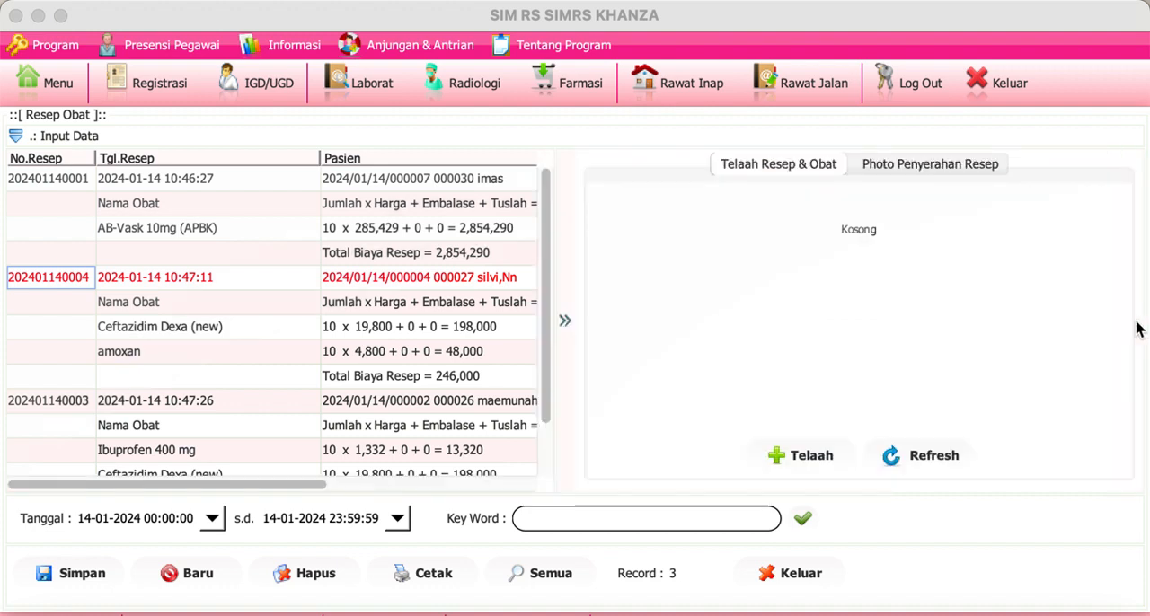
pyautogui.click(813, 456)
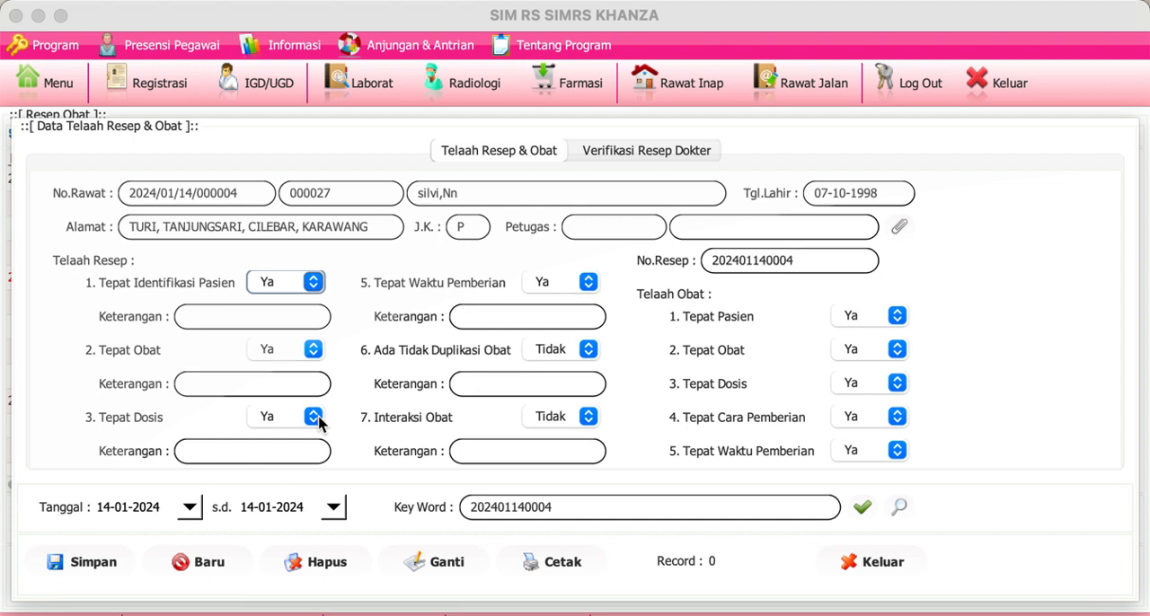
pyautogui.click(853, 563)
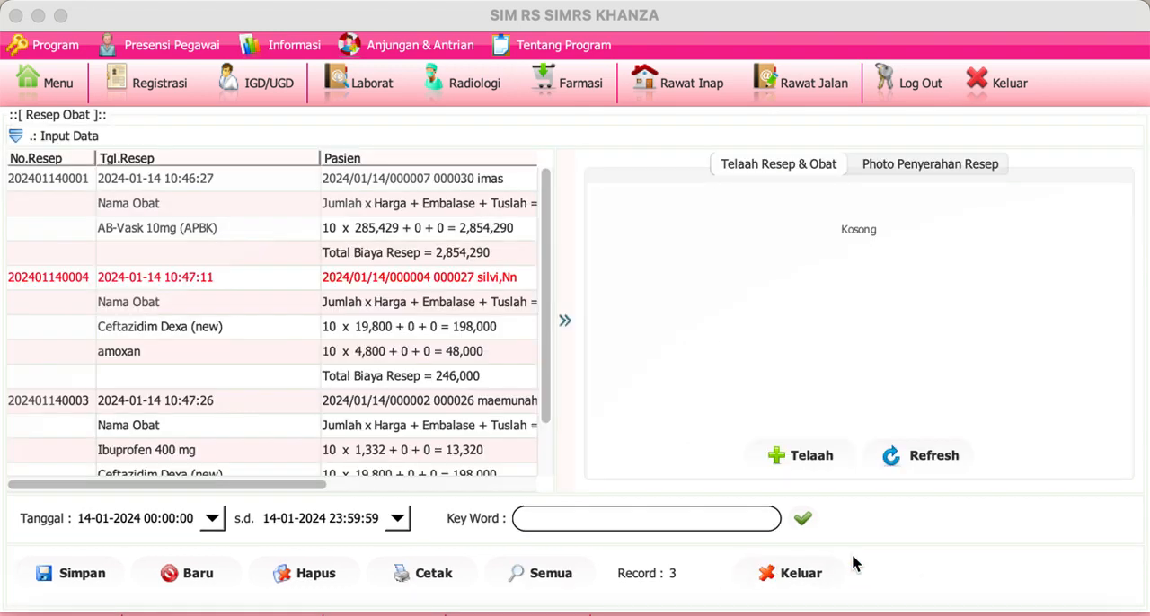
pyautogui.click(914, 459)
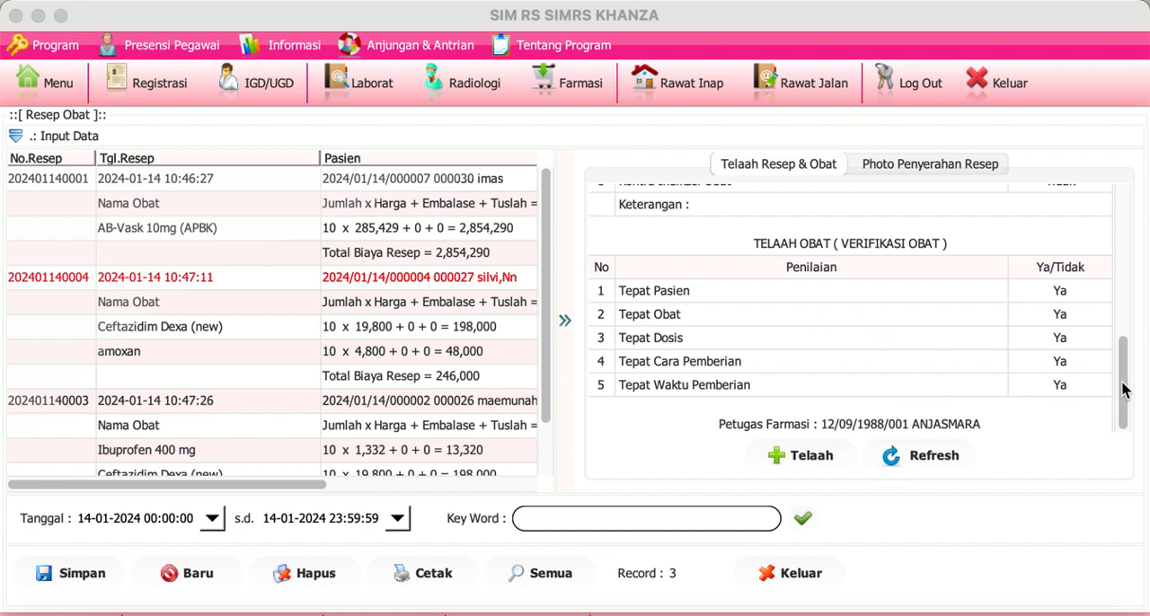
pyautogui.moveTo(1123, 388); pyautogui.dragTo(1127, 225)
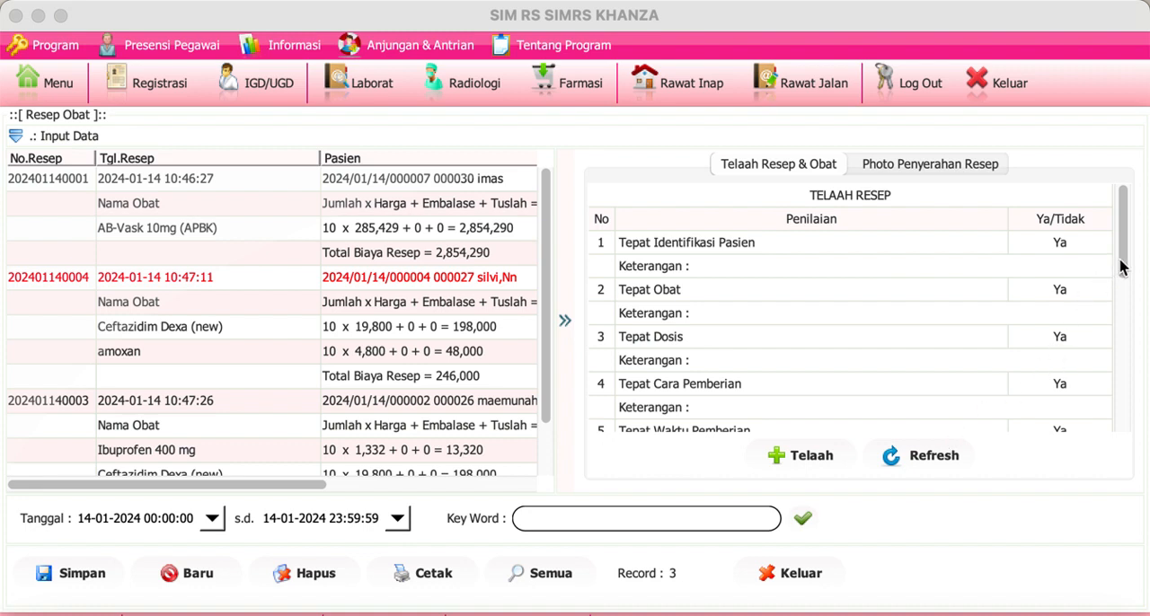
pyautogui.moveTo(1123, 267); pyautogui.dragTo(1124, 177)
pyautogui.click(565, 322)
# Step: Expand the input data of the 10:47:11 prescription to view it, then close the Resep Obat form
pyautogui.rightClick(59, 283)
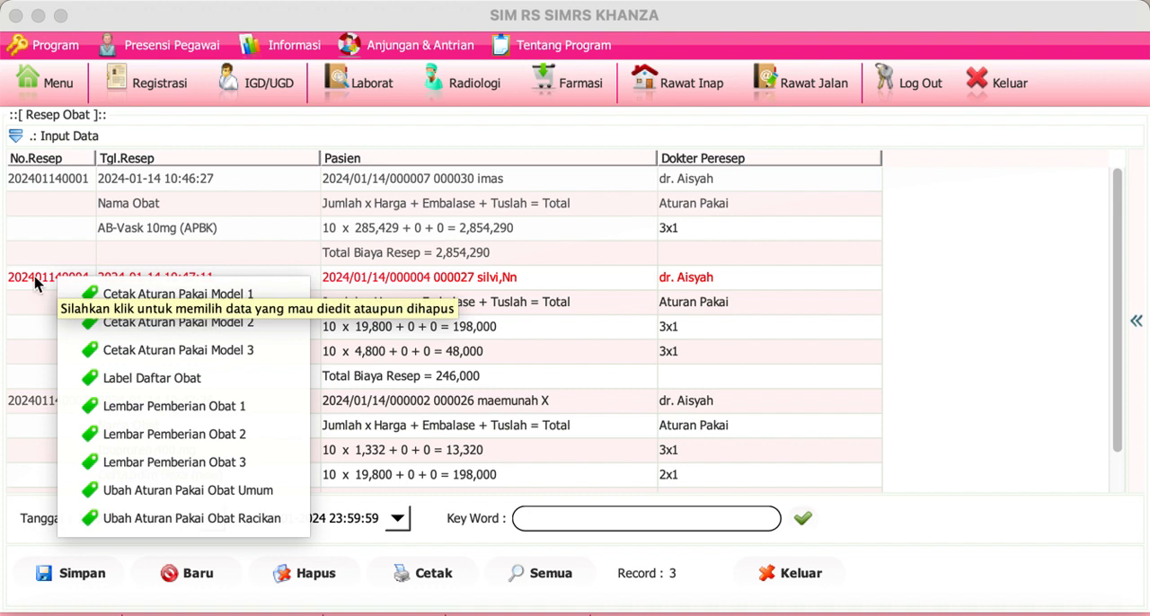
pyautogui.click(36, 283)
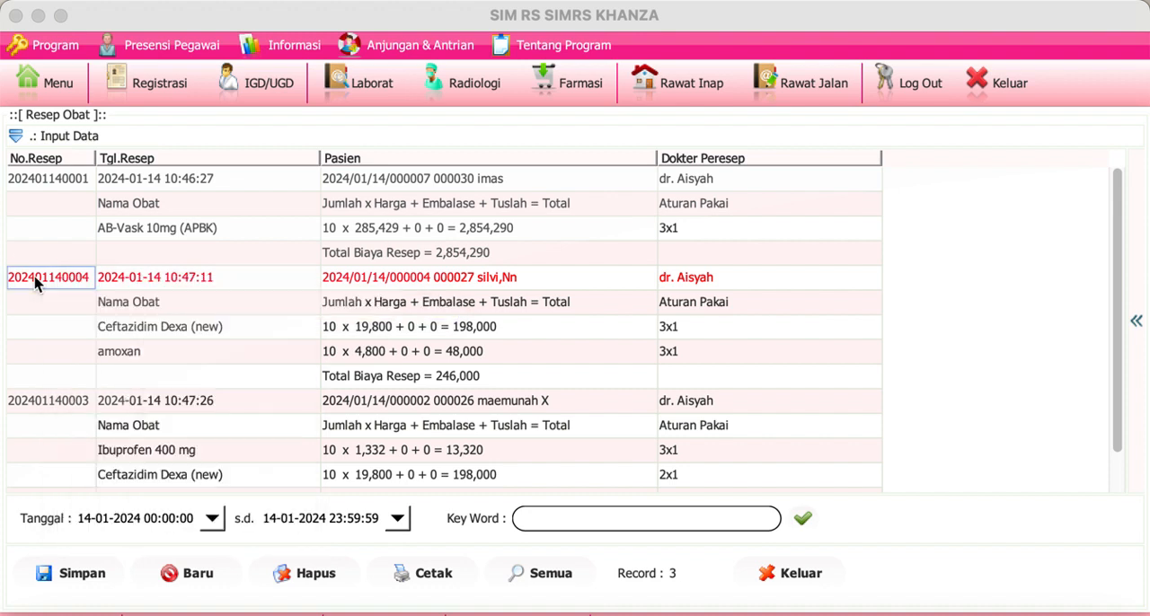
pyautogui.click(18, 136)
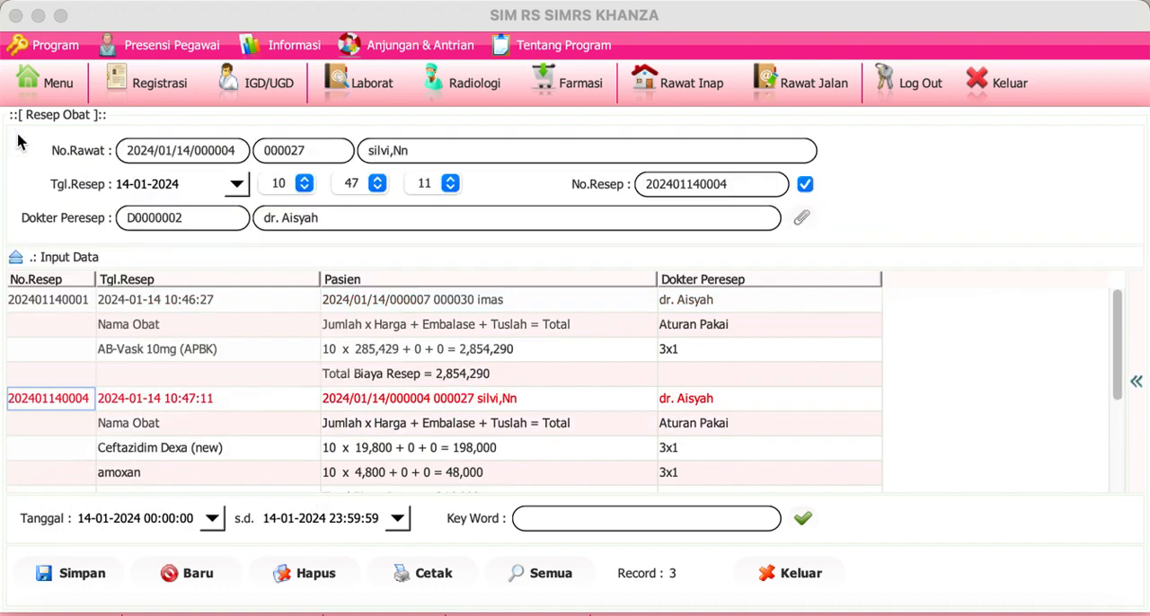
pyautogui.click(799, 573)
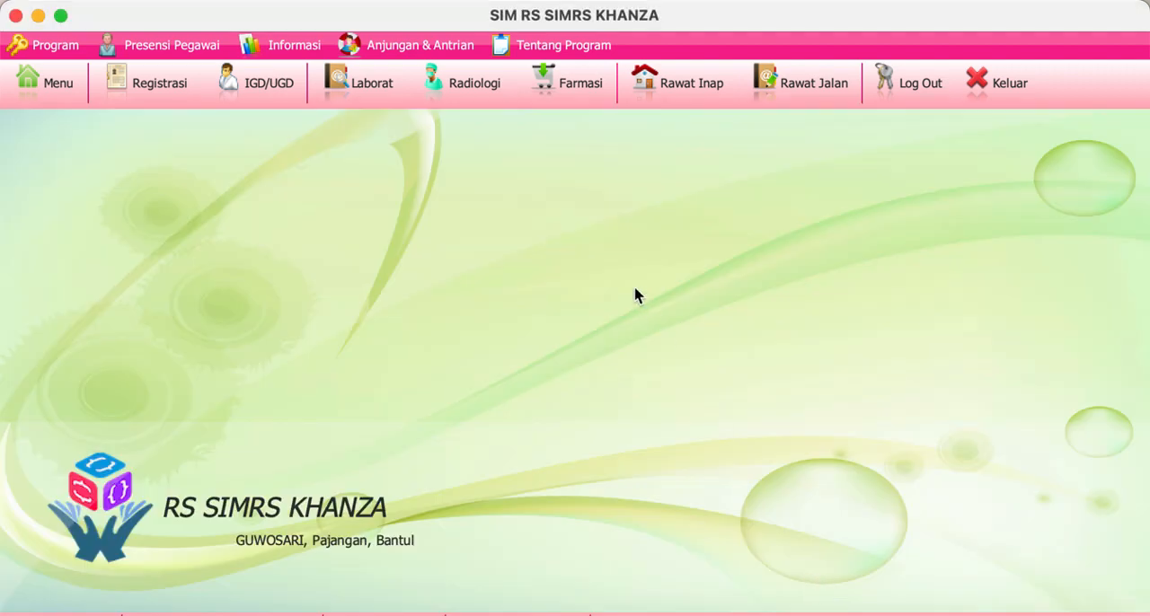
# Step: Open the Rawat Jalan patient list and Billing Total for the fourth-row patient, and examine the Hematologi Darah Rutin and Ibuprofen 400 mg charges
pyautogui.click(791, 85)
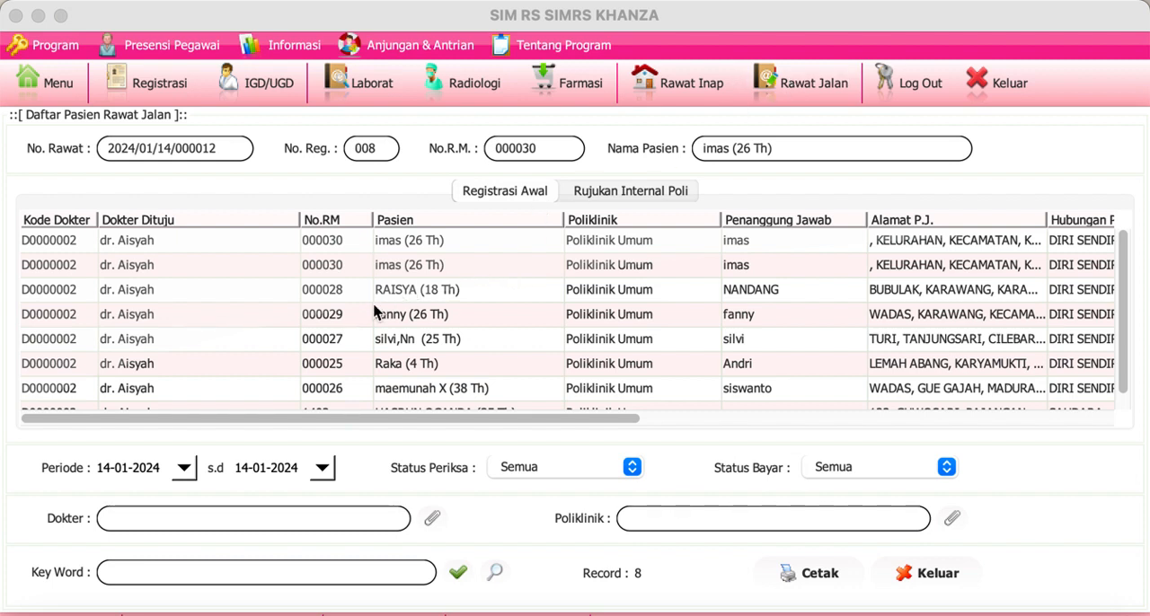
pyautogui.click(349, 325)
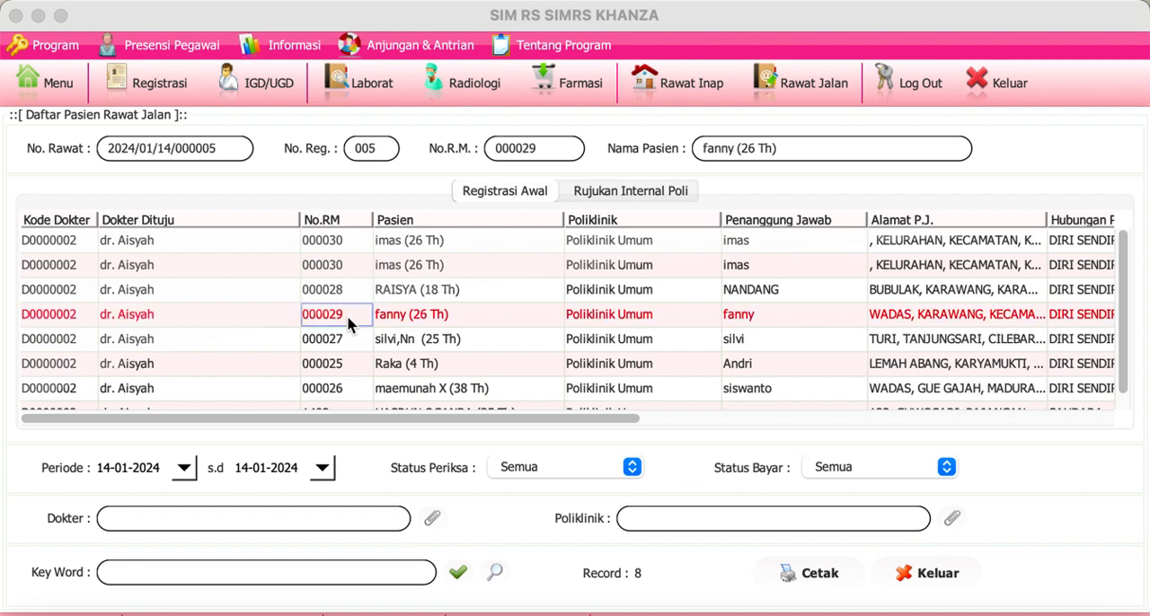
pyautogui.rightClick(349, 324)
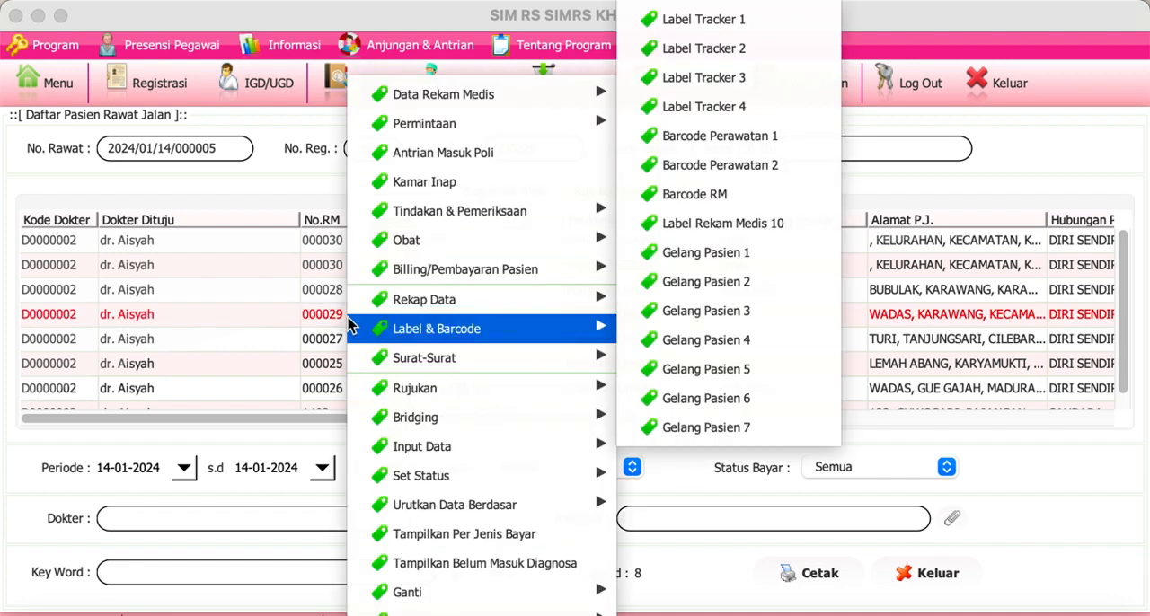
pyautogui.moveTo(539, 269)
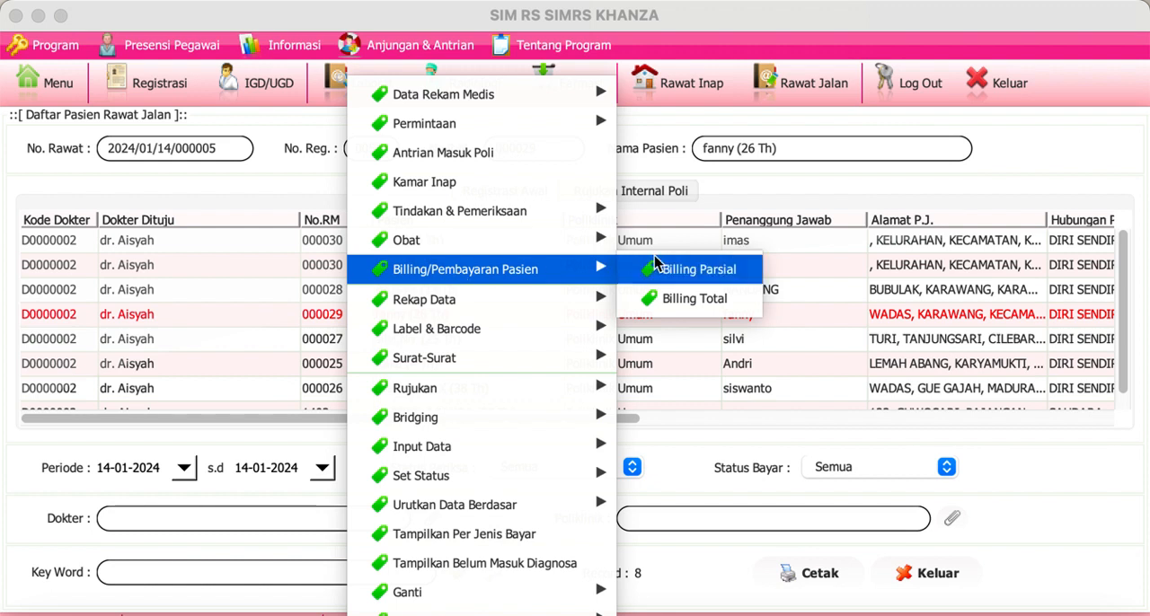
pyautogui.click(722, 298)
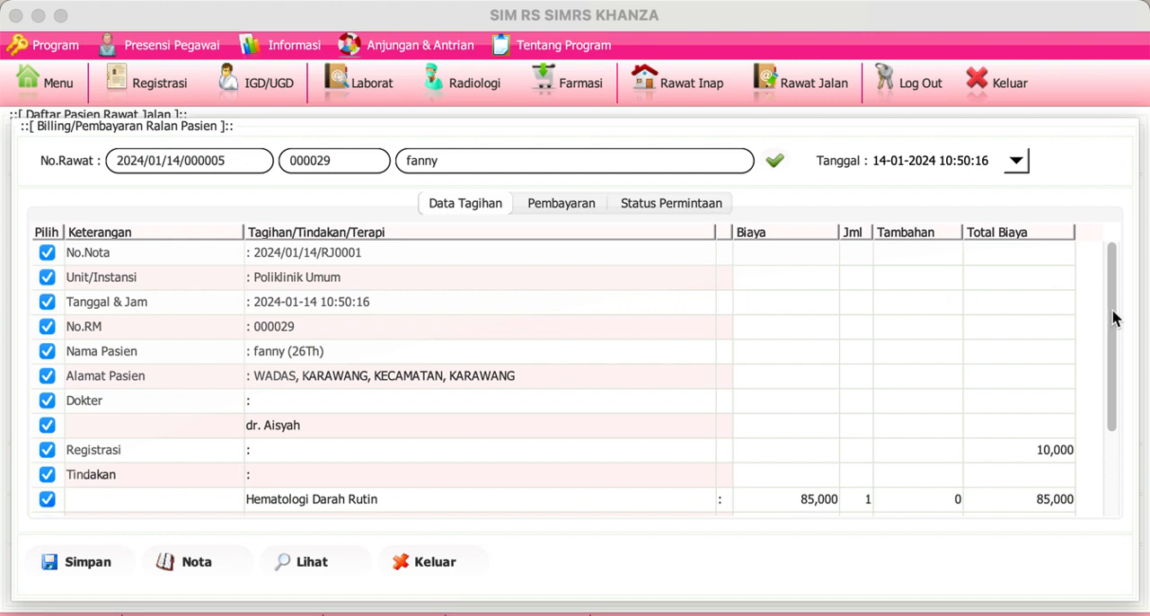
pyautogui.moveTo(1111, 308); pyautogui.dragTo(1127, 419)
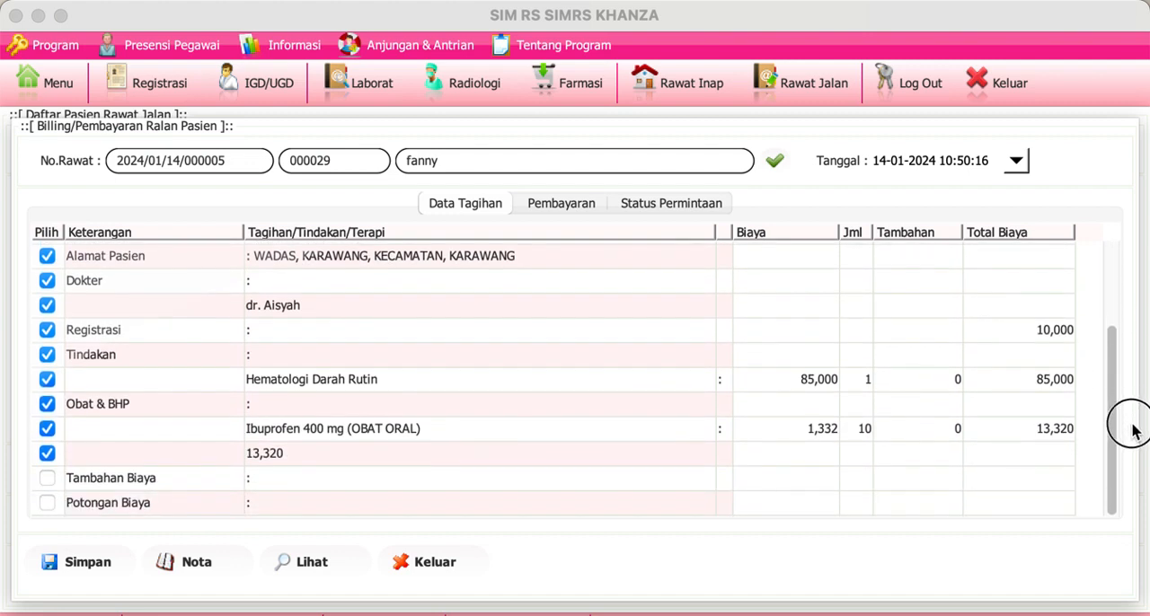
pyautogui.click(494, 381)
pyautogui.click(474, 430)
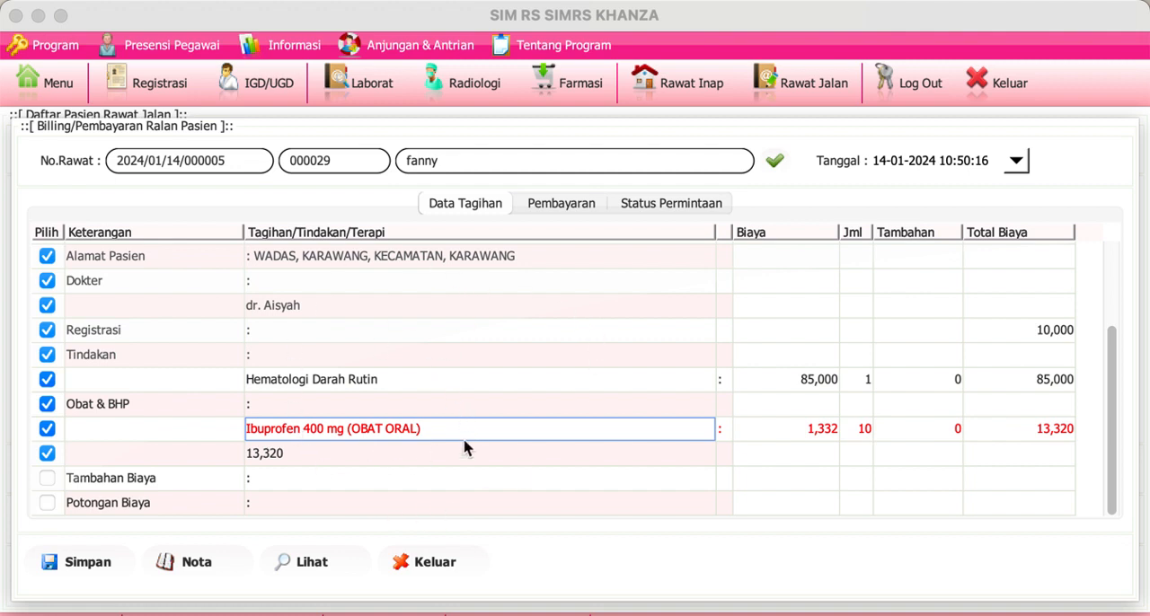
# Step: Show the bill's Pembayaran options and open the Bayar Cash payment and PIUTANG BPJS receivable amounts for entry
pyautogui.click(563, 205)
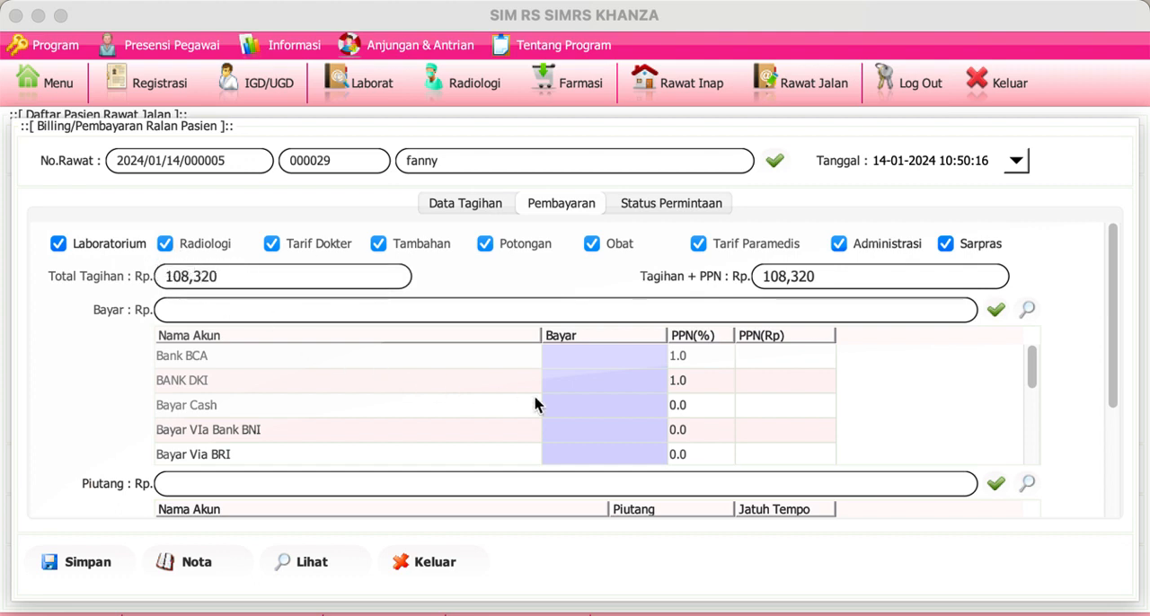
pyautogui.doubleClick(571, 406)
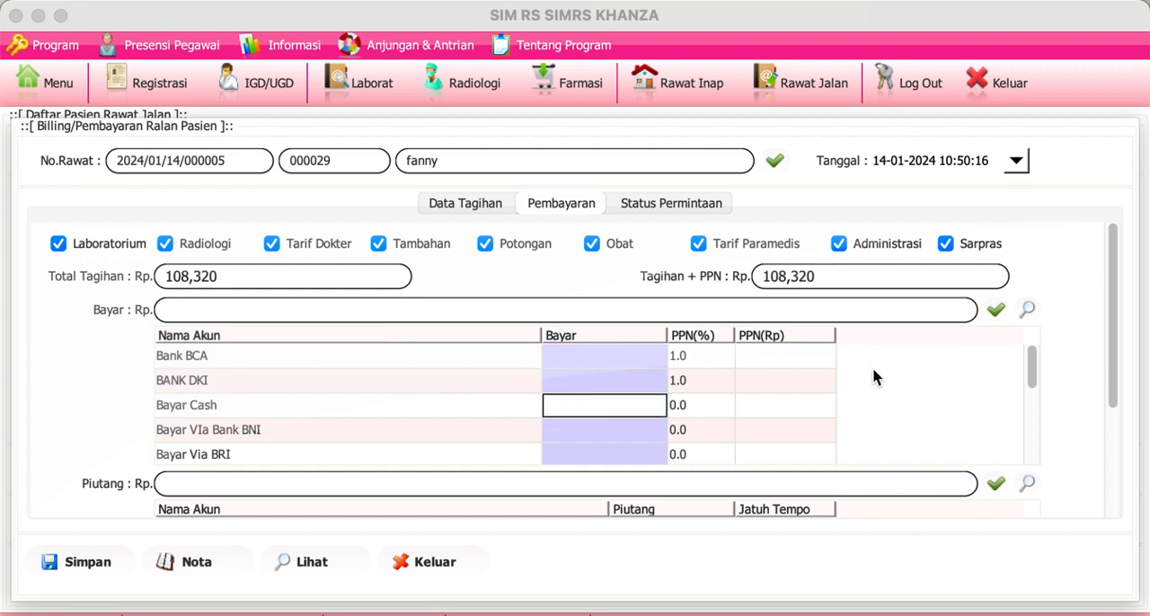
pyautogui.click(1115, 335)
pyautogui.moveTo(1115, 334); pyautogui.dragTo(1144, 442)
pyautogui.doubleClick(701, 383)
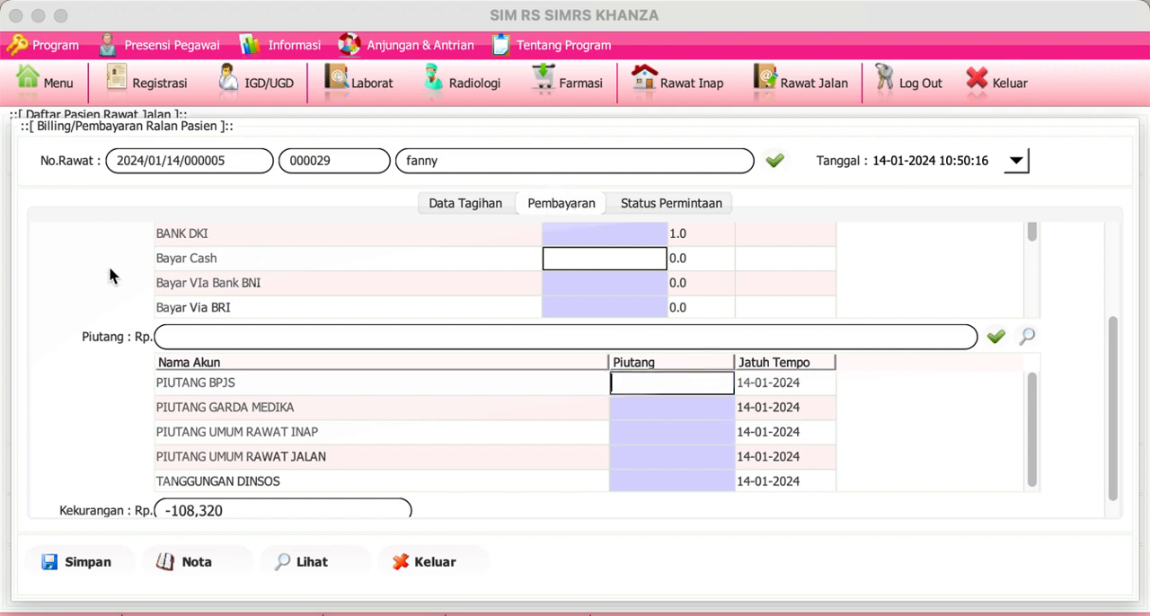
# Step: Return to the Rawat Jalan list, open Billing Total for the sixth-row patient, and examine the Data Tagihan charges
pyautogui.click(811, 83)
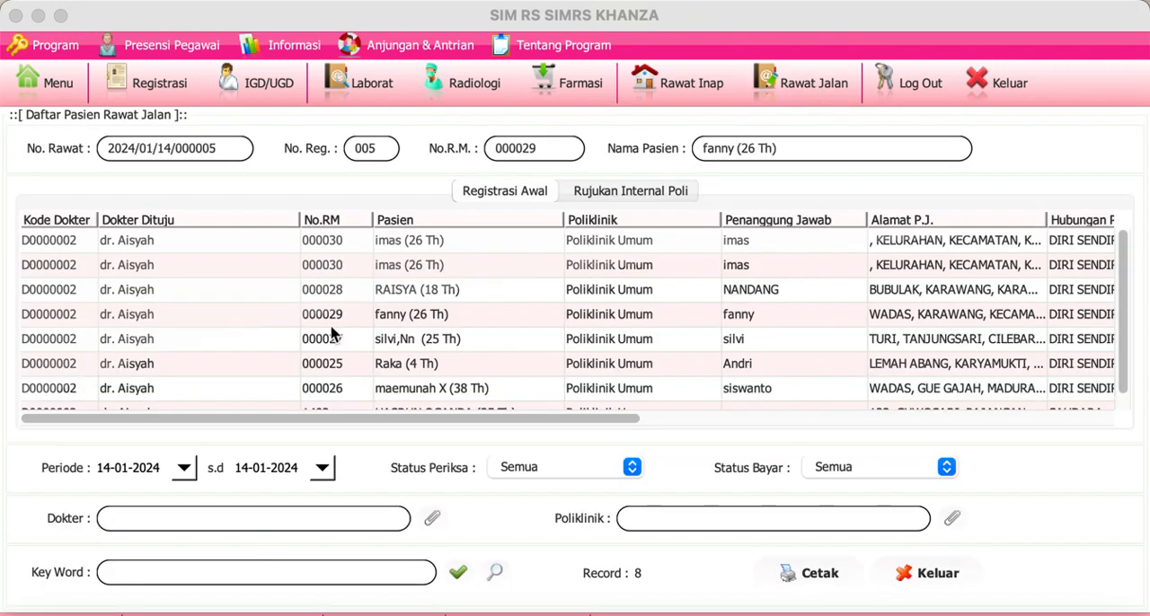
pyautogui.click(327, 363)
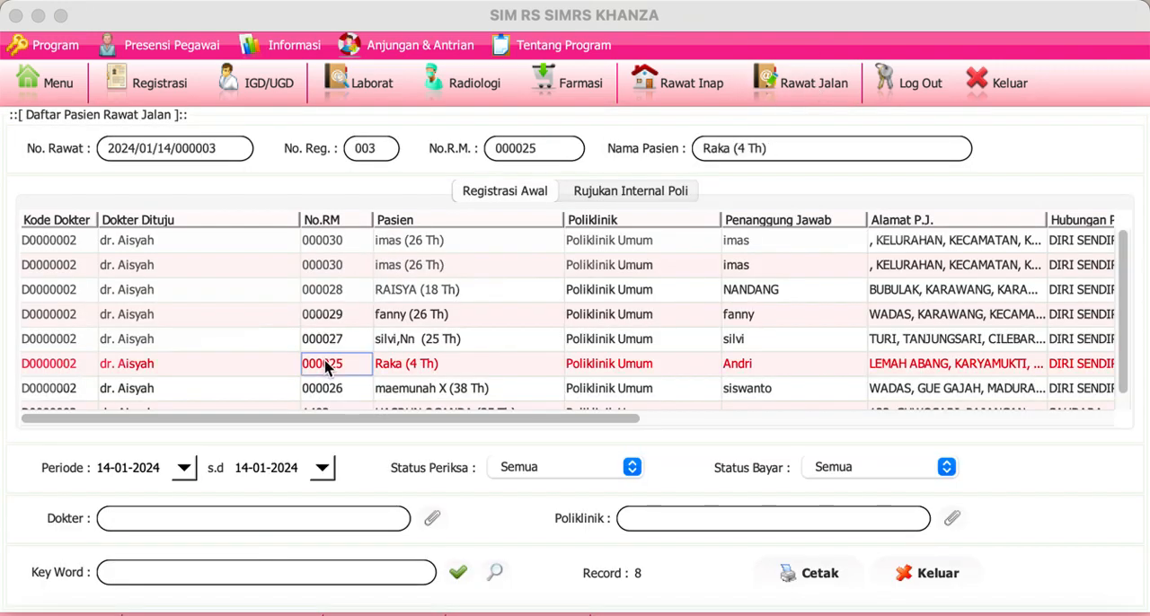
pyautogui.rightClick(327, 363)
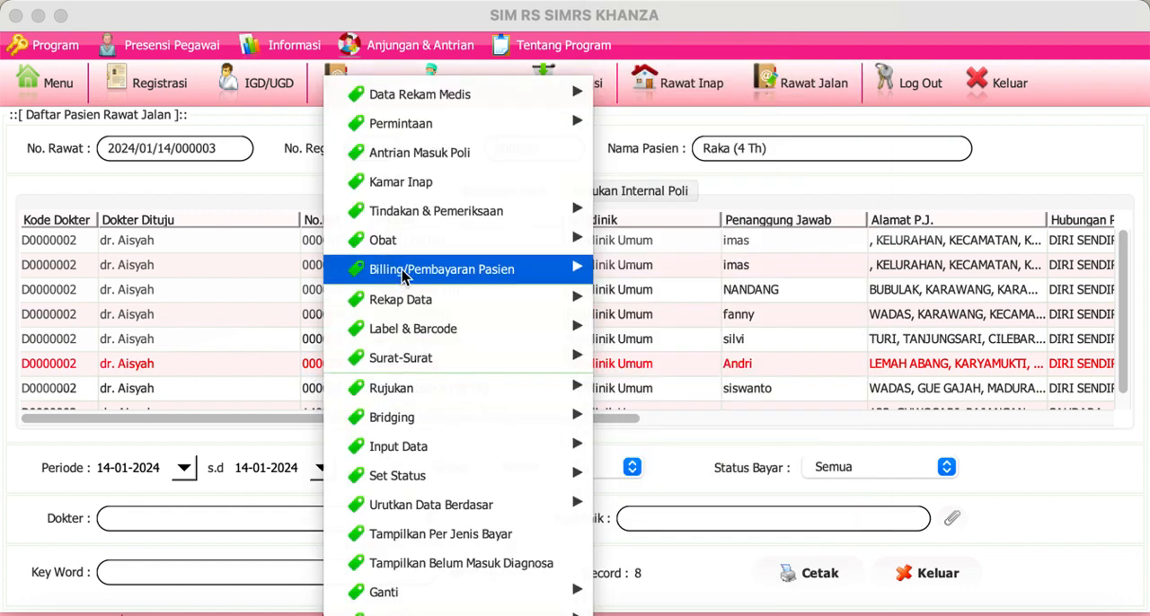
pyautogui.moveTo(428, 274)
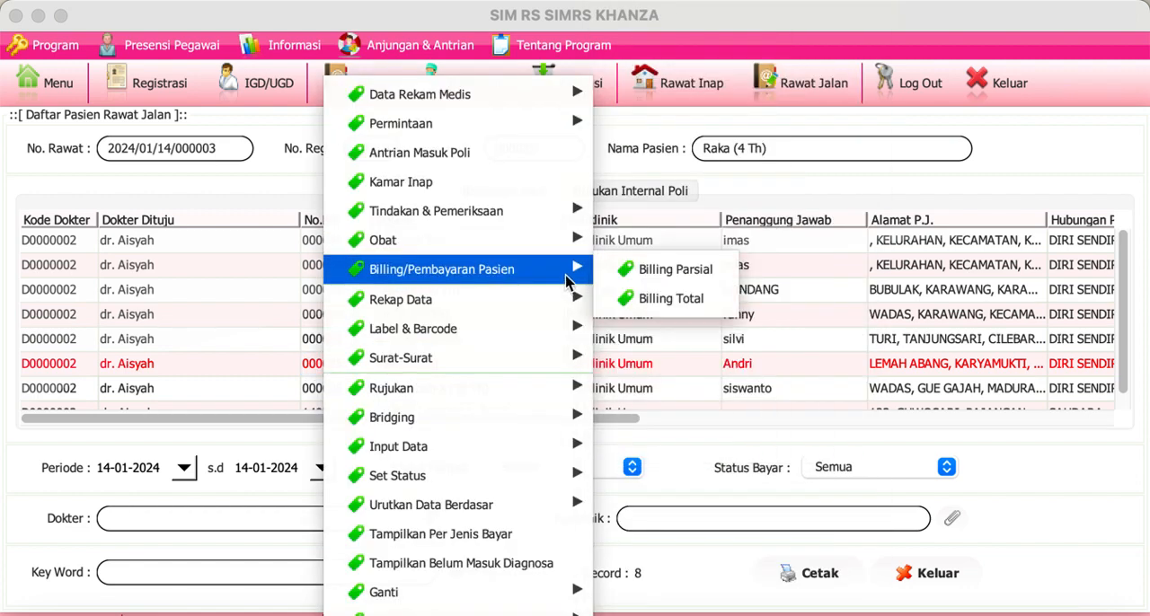
pyautogui.click(635, 310)
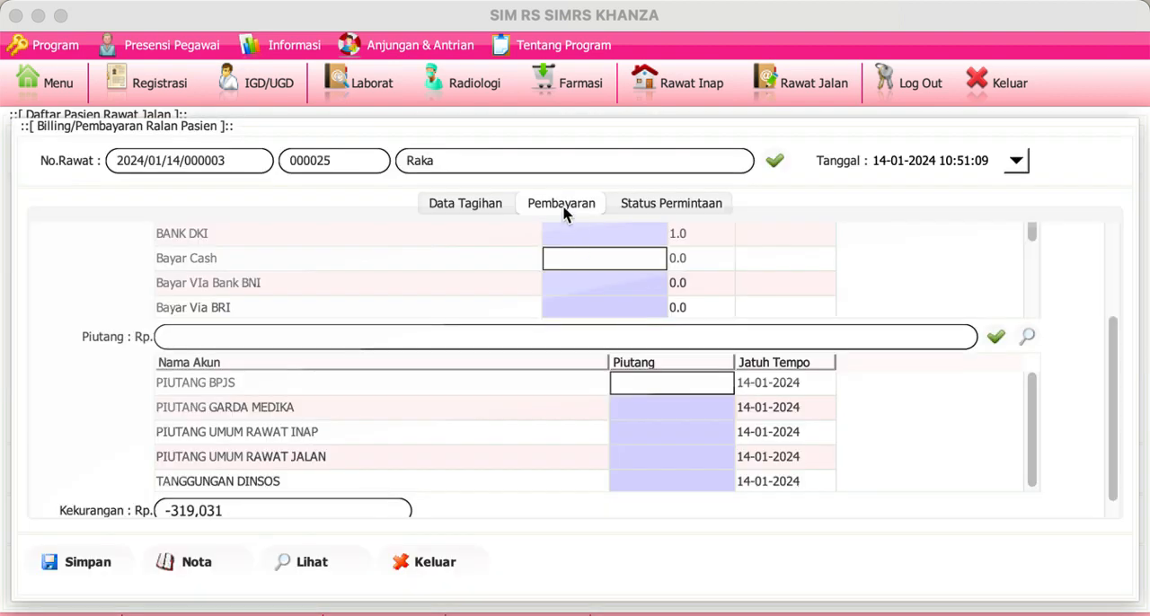
pyautogui.click(495, 206)
pyautogui.scroll(3, 486, 339)
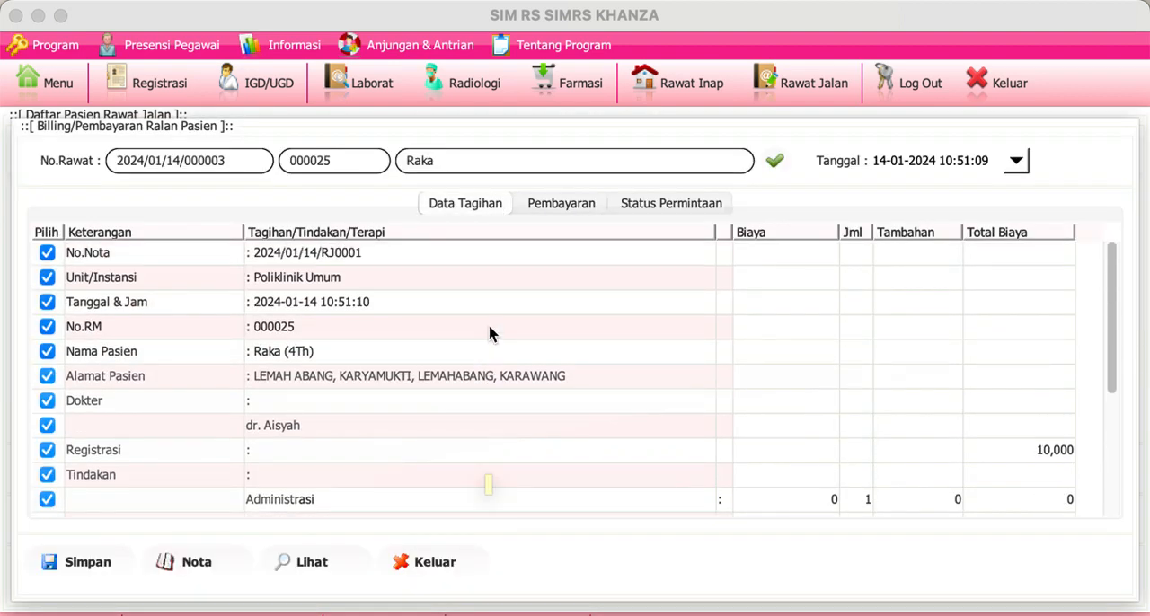
# Step: Open the bill's Pembayaran section and examine the total billing amount and the available payment accounts
pyautogui.click(562, 211)
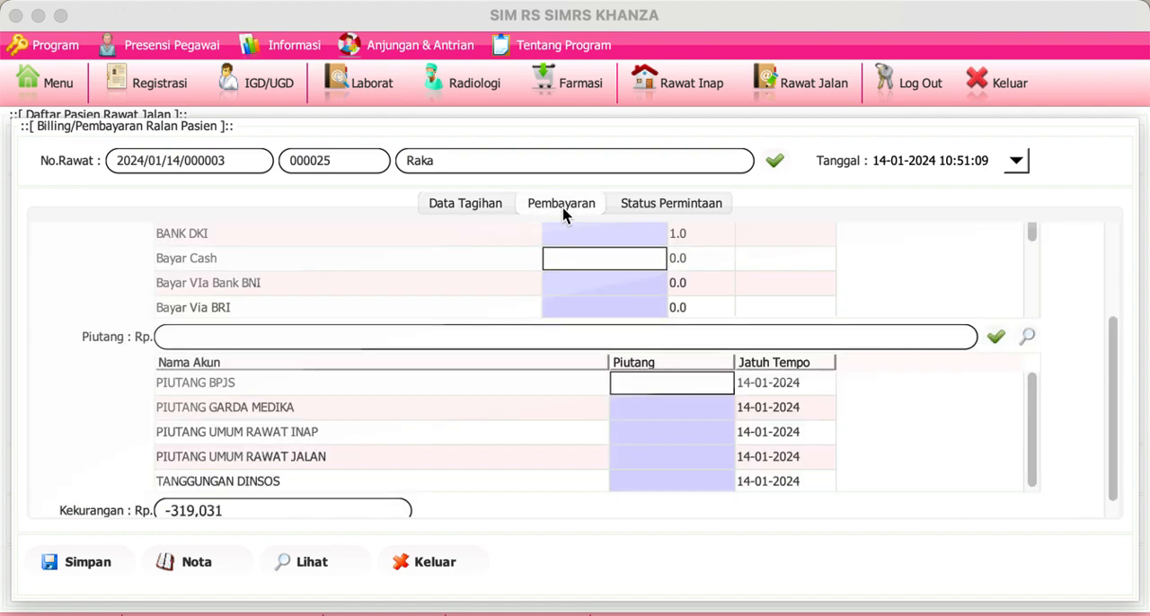
pyautogui.moveTo(1114, 405); pyautogui.dragTo(1093, 216)
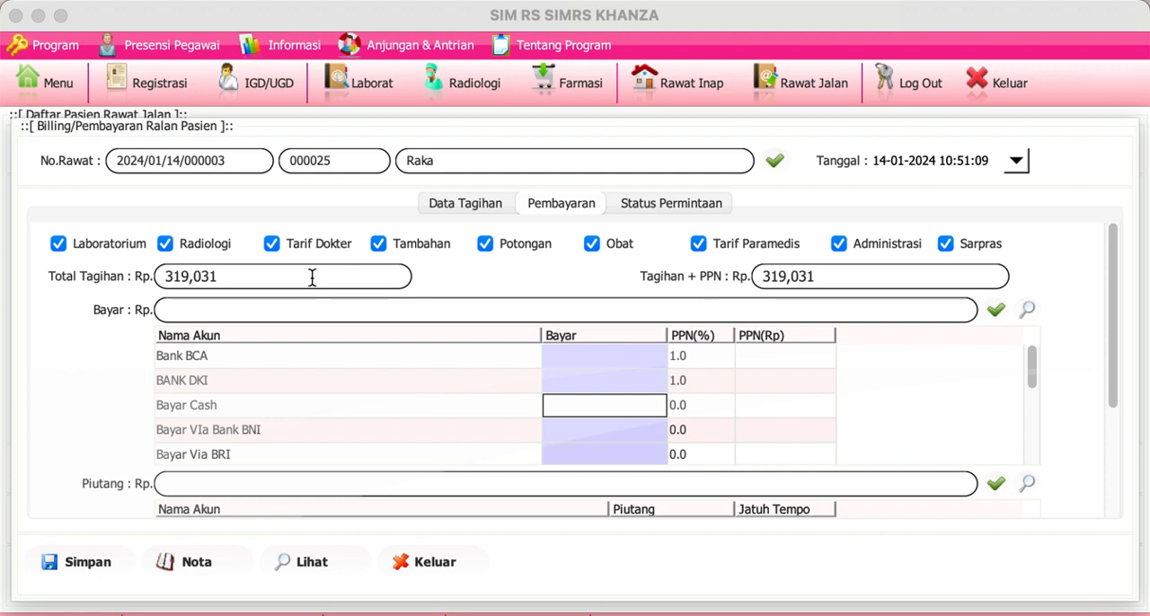
pyautogui.click(614, 387)
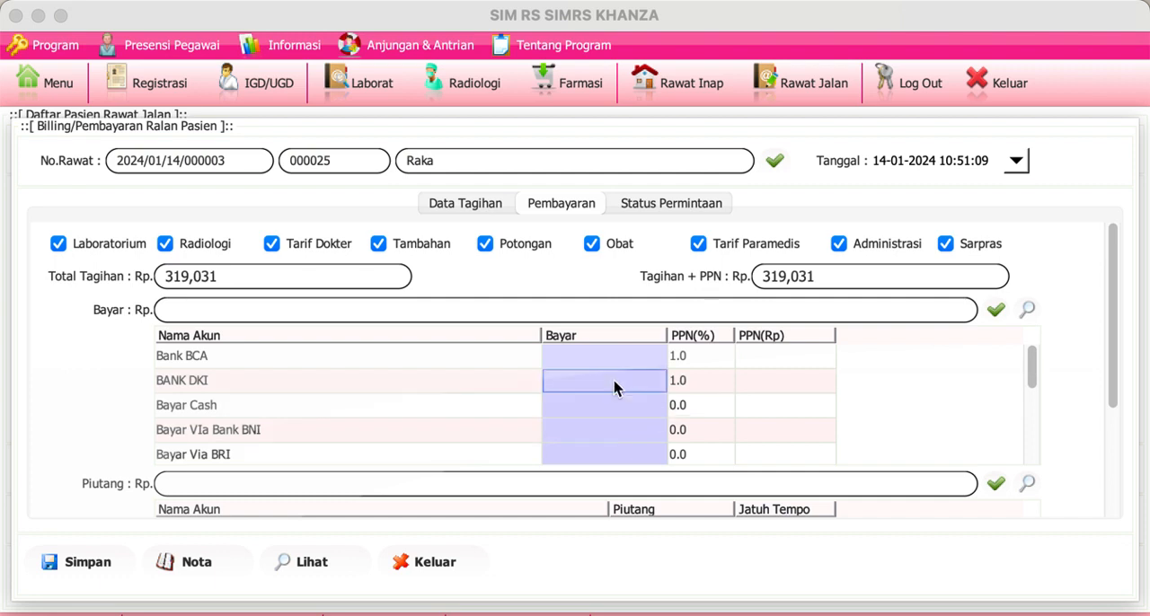
pyautogui.doubleClick(613, 380)
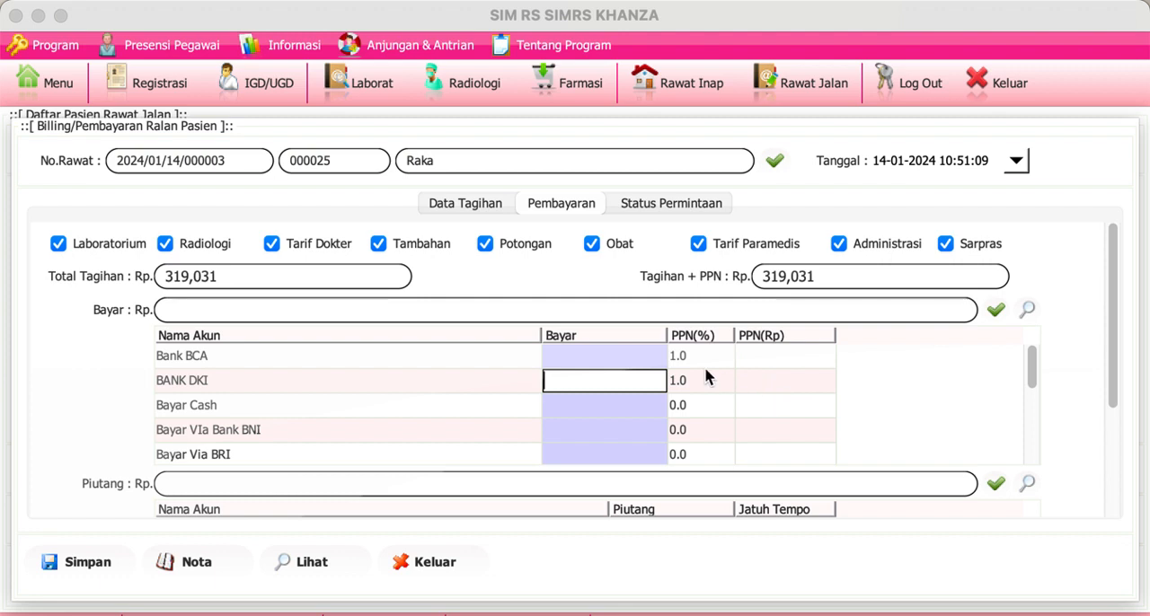
pyautogui.click(656, 362)
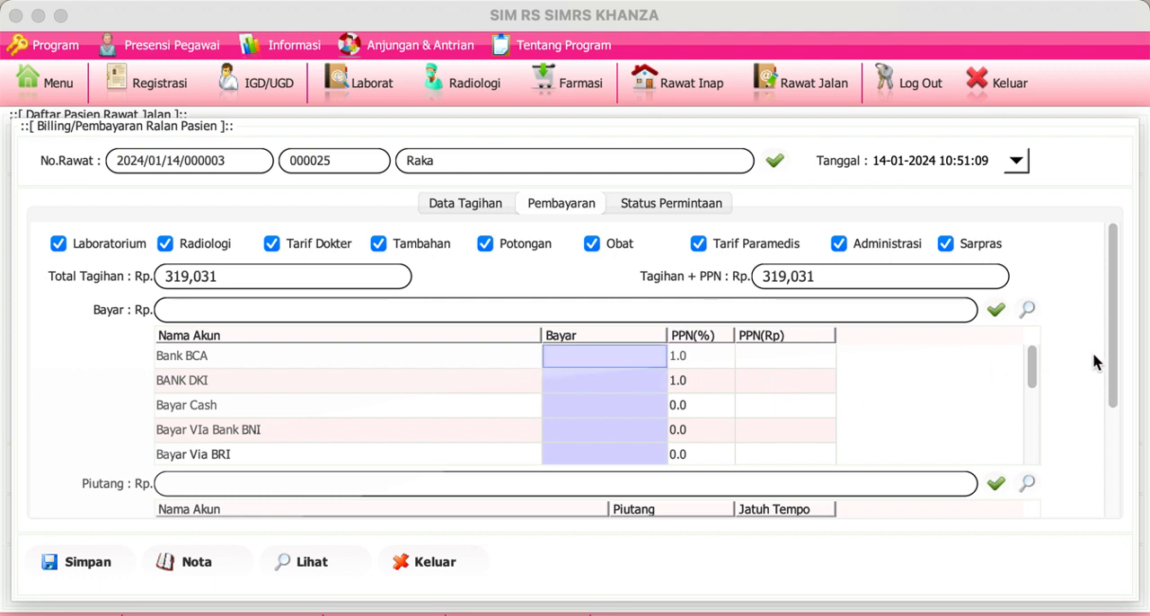
pyautogui.moveTo(1117, 365)
pyautogui.mouseDown()
pyautogui.moveTo(1126, 440)
pyautogui.moveTo(1122, 350)
pyautogui.mouseUp()
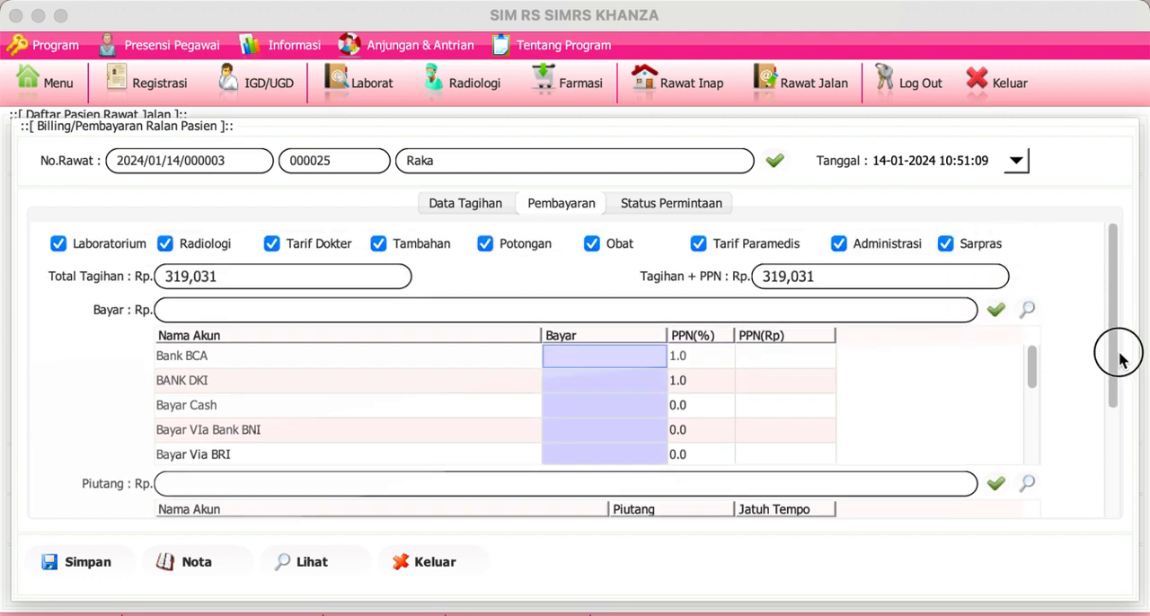
# Step: Enter a Bayar Cash payment of 350000 for the bill and check the Kembali amount
pyautogui.doubleClick(571, 406)
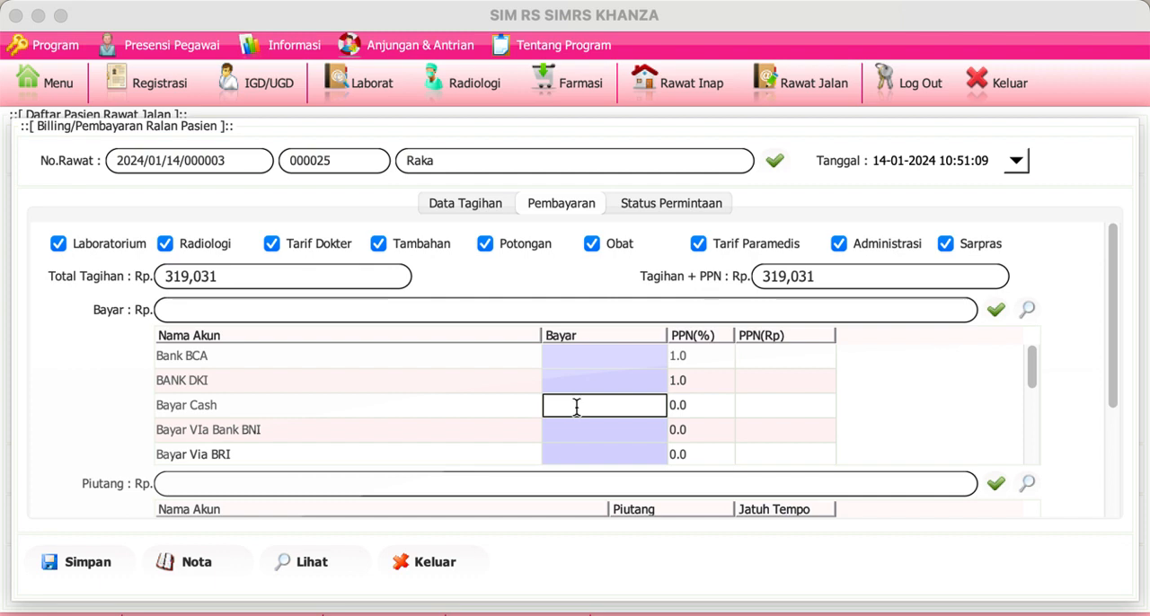
pyautogui.write('350000')
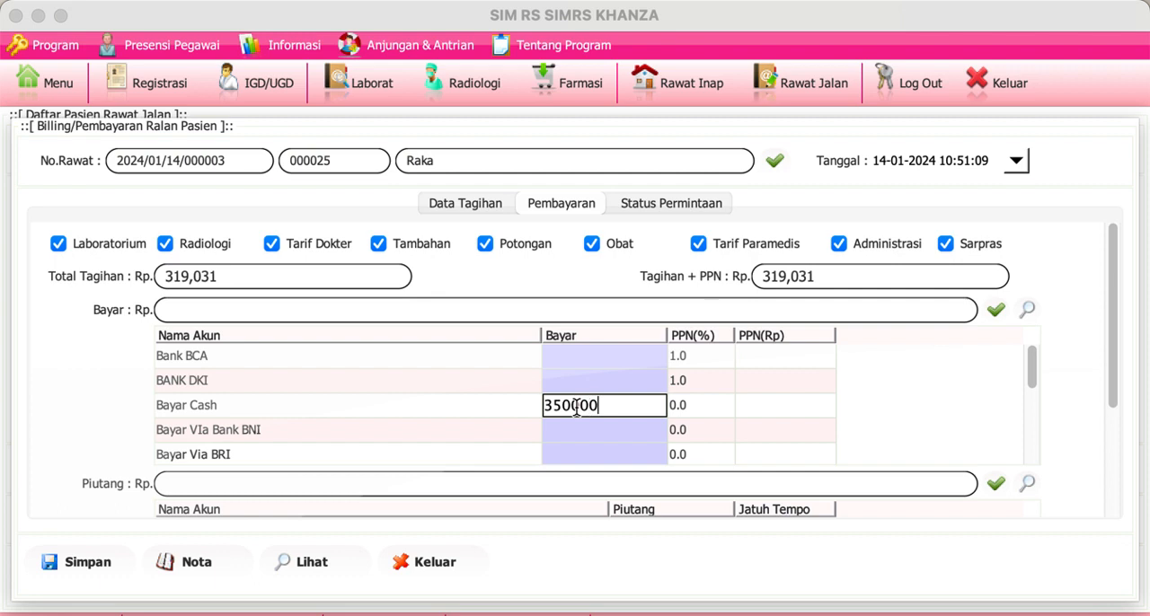
pyautogui.press('Return')
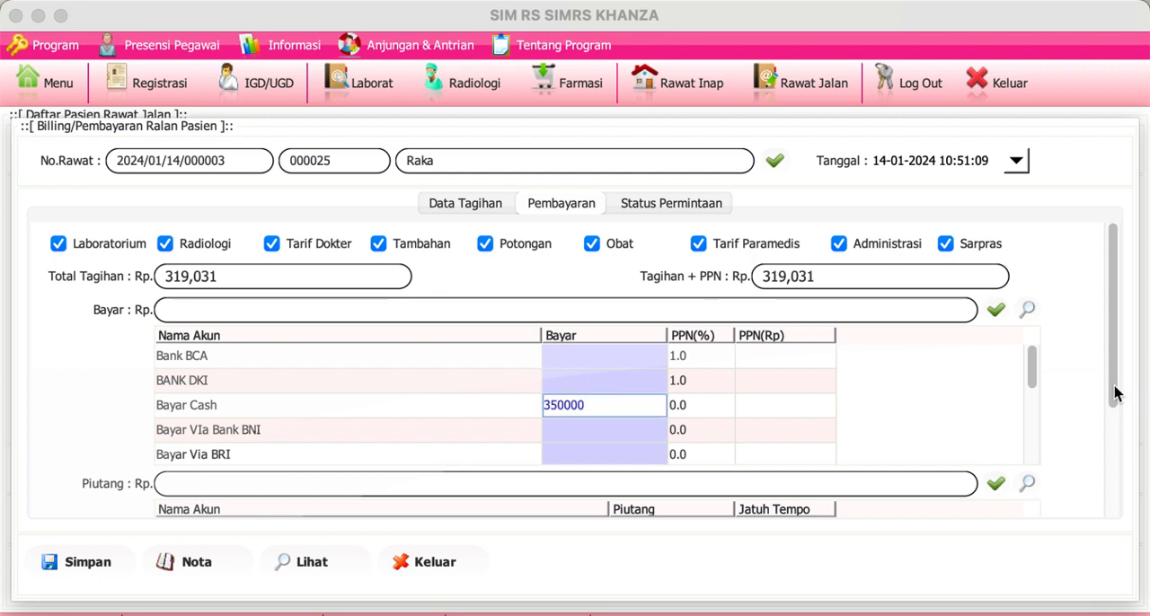
pyautogui.moveTo(1114, 390); pyautogui.dragTo(1129, 523)
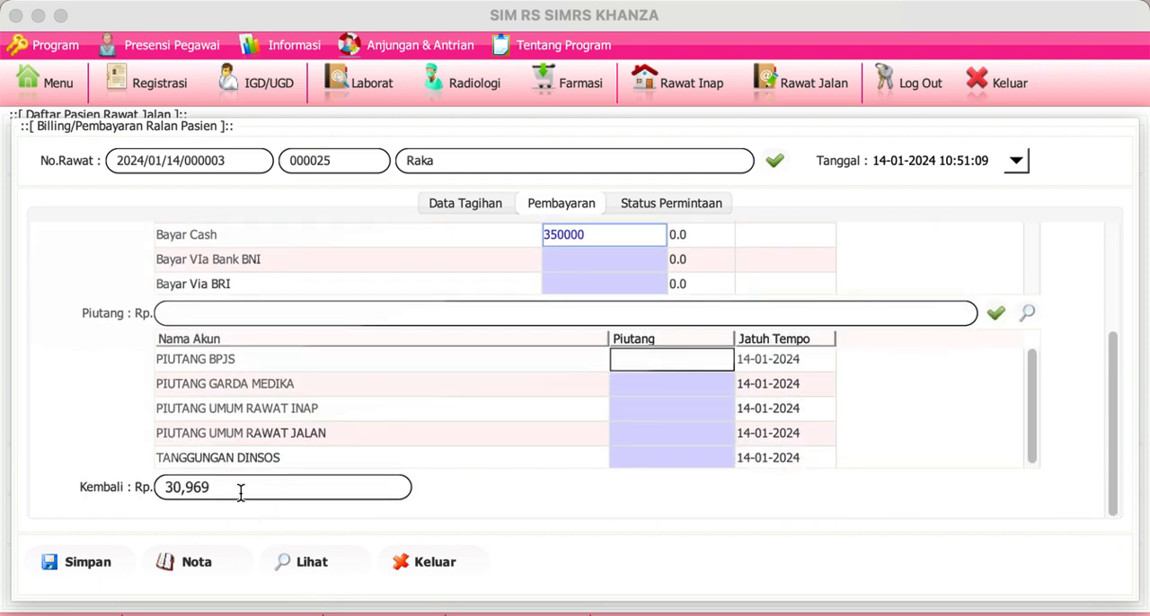
pyautogui.moveTo(237, 491); pyautogui.dragTo(129, 470)
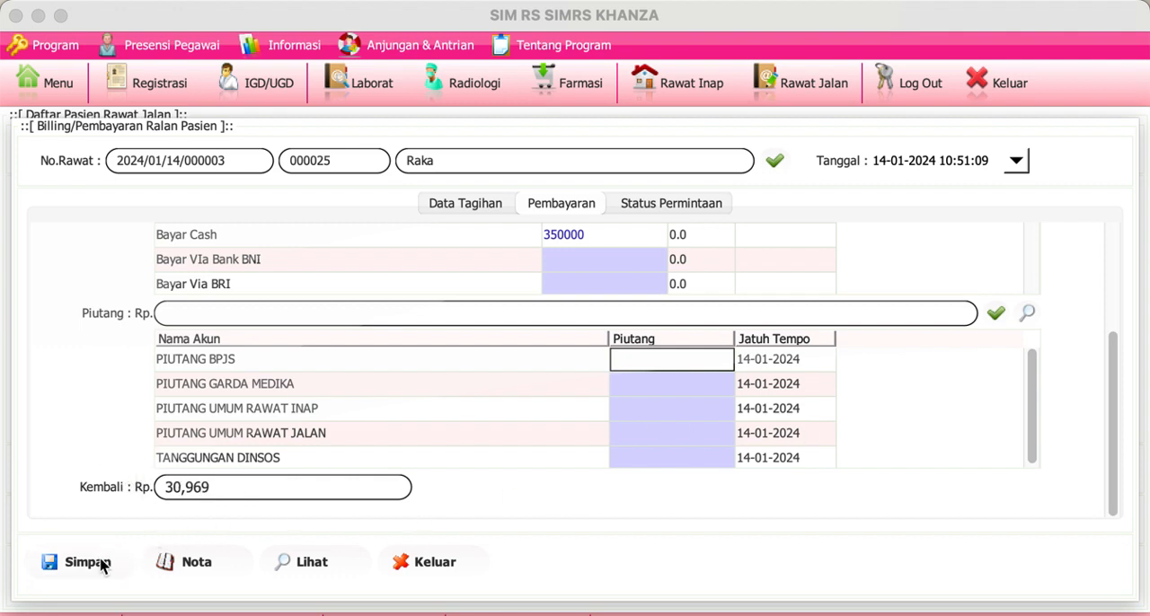
# Step: Print the bill as Nota & Kwitansi and close the Chrome tabs and windows that open for it
pyautogui.click(173, 570)
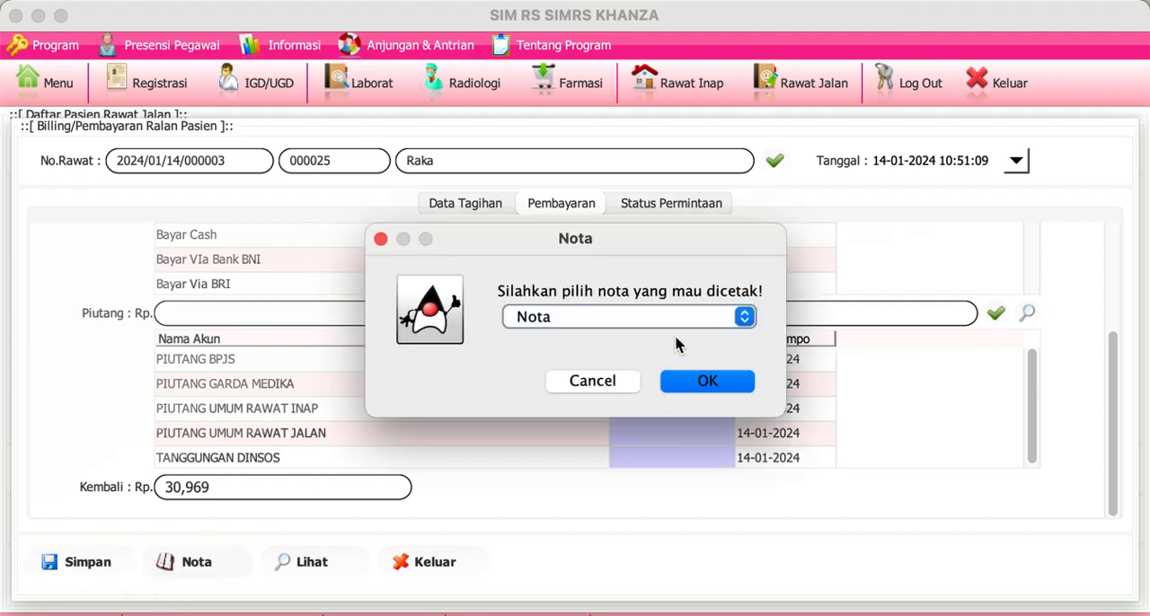
pyautogui.click(698, 319)
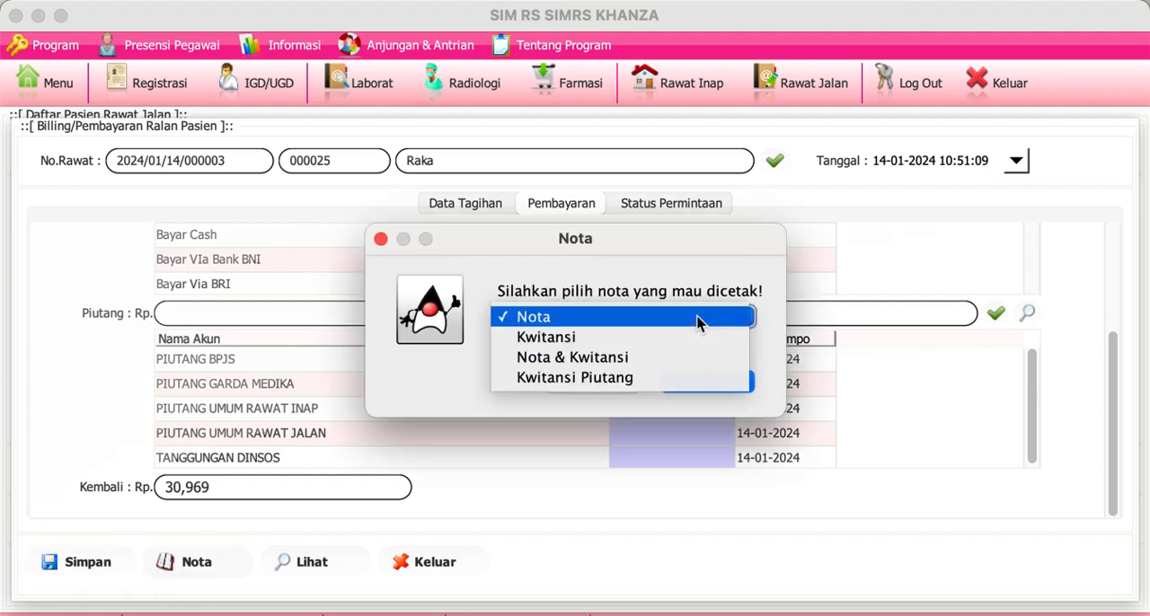
pyautogui.click(668, 356)
pyautogui.click(685, 385)
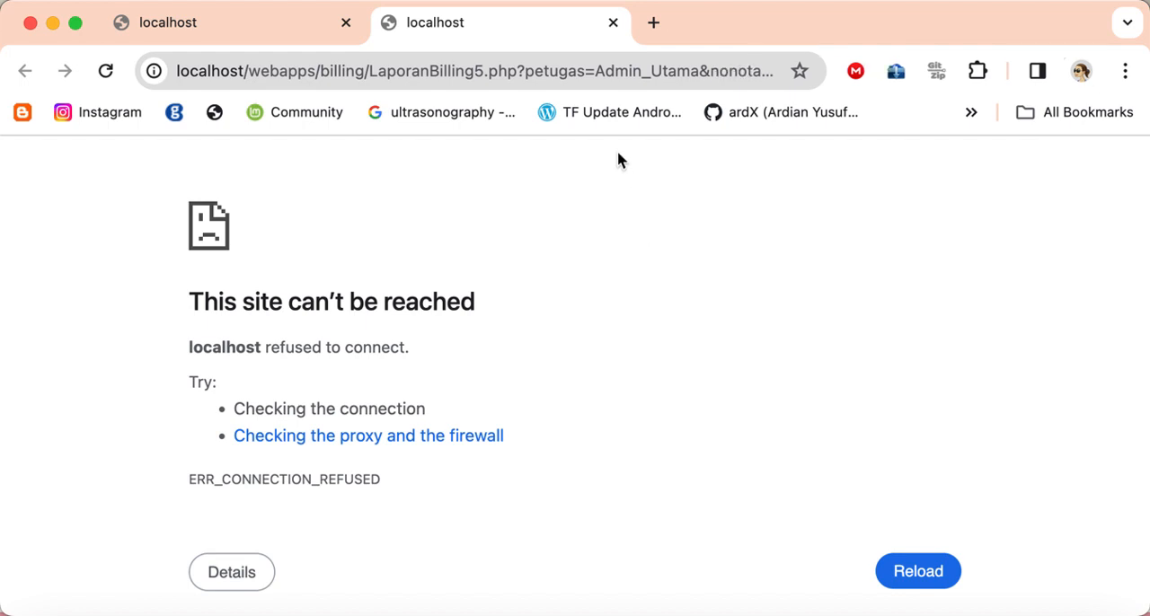
pyautogui.click(613, 23)
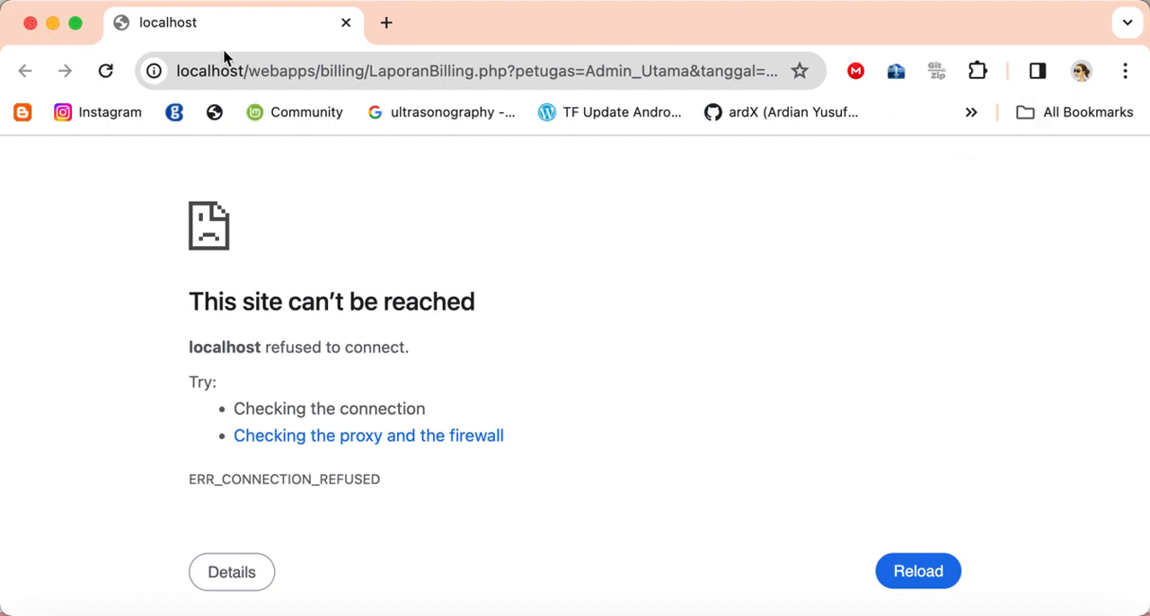
pyautogui.click(30, 26)
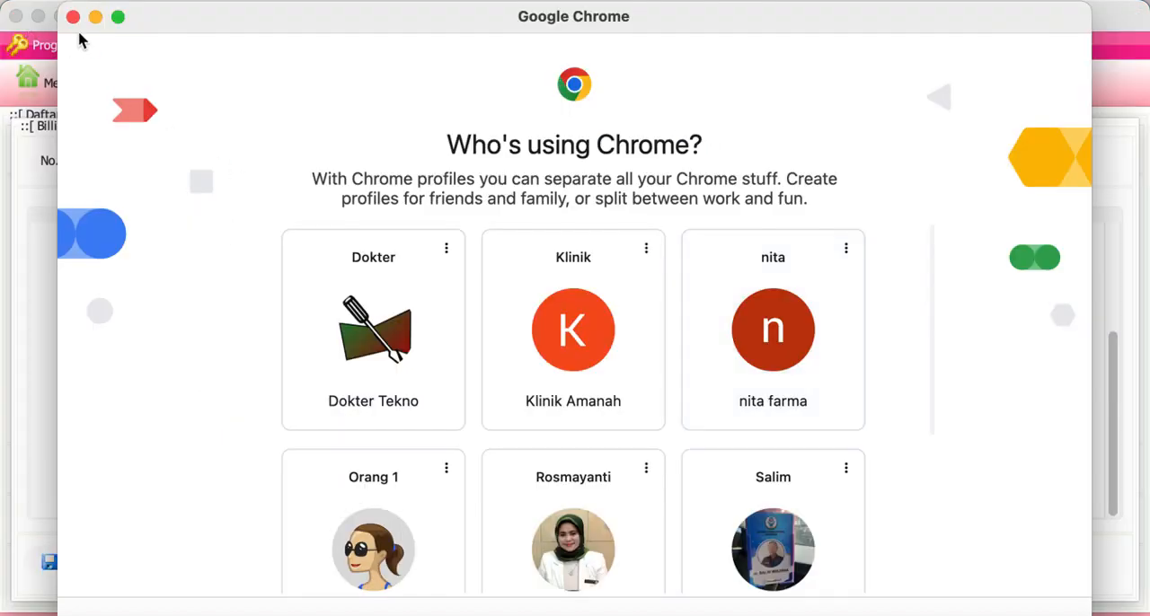
pyautogui.click(72, 17)
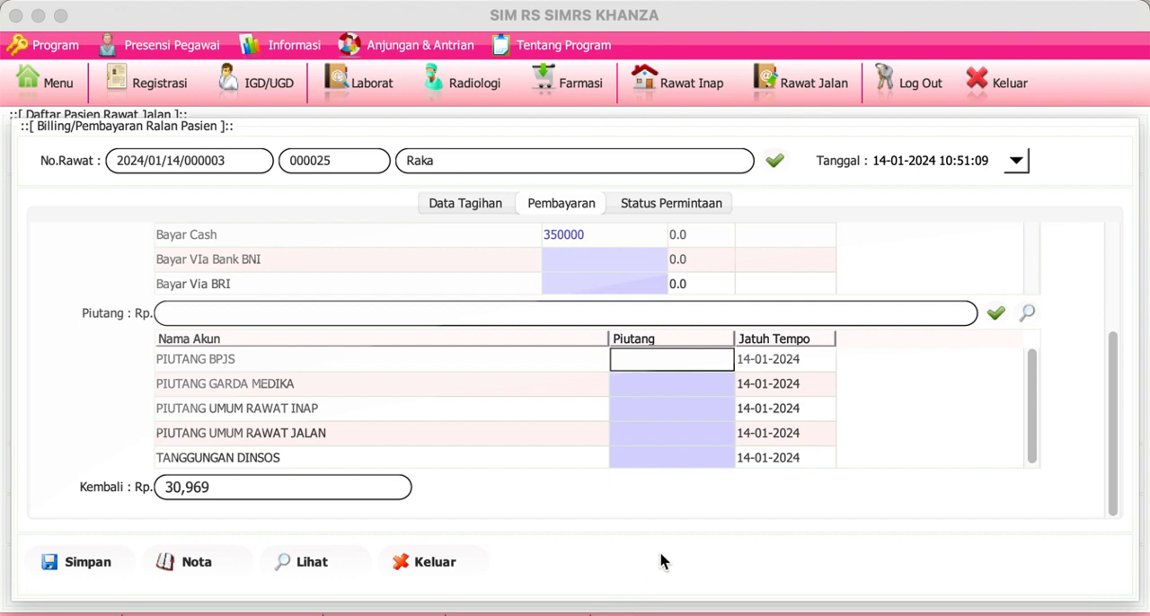
# Step: Close the paid bill and the outpatient list, and reopen the Rawat Jalan patient list
pyautogui.click(435, 561)
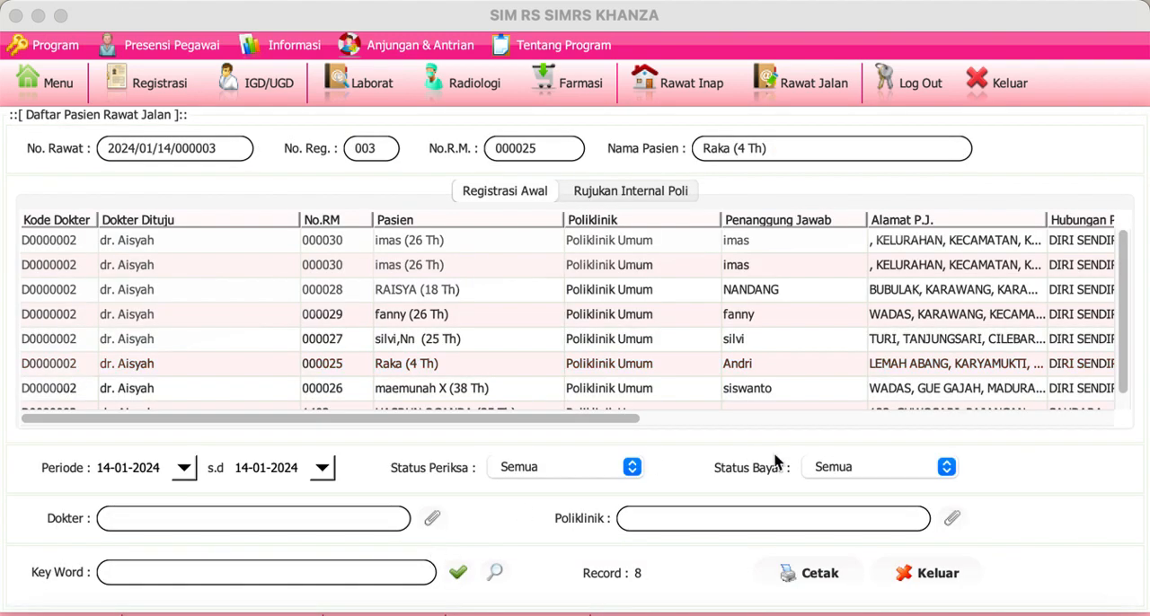
pyautogui.click(928, 580)
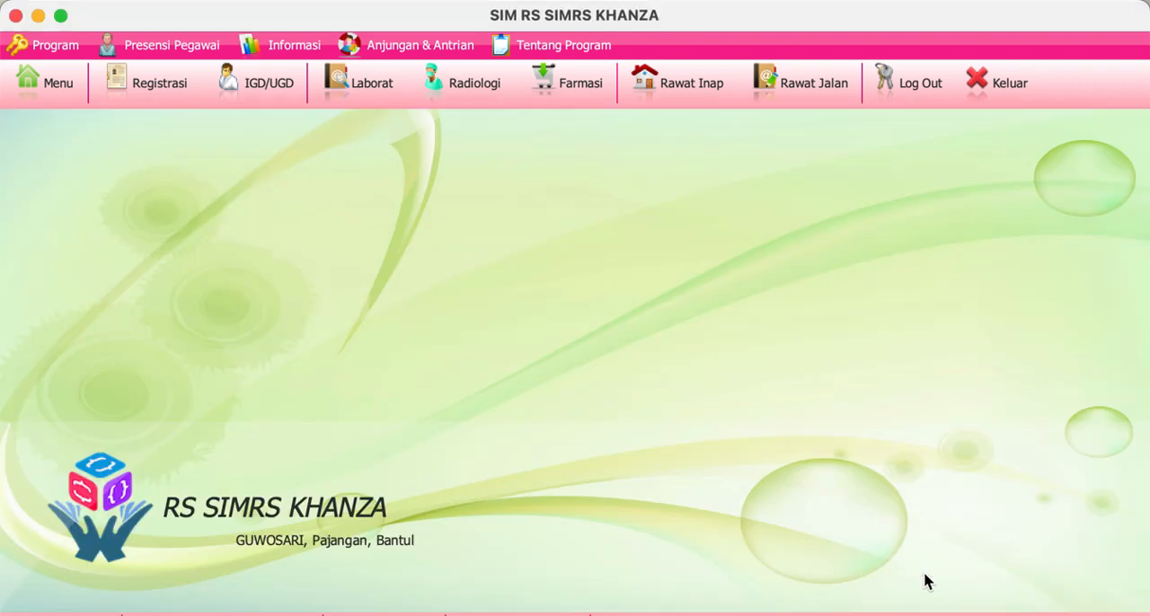
pyautogui.click(814, 81)
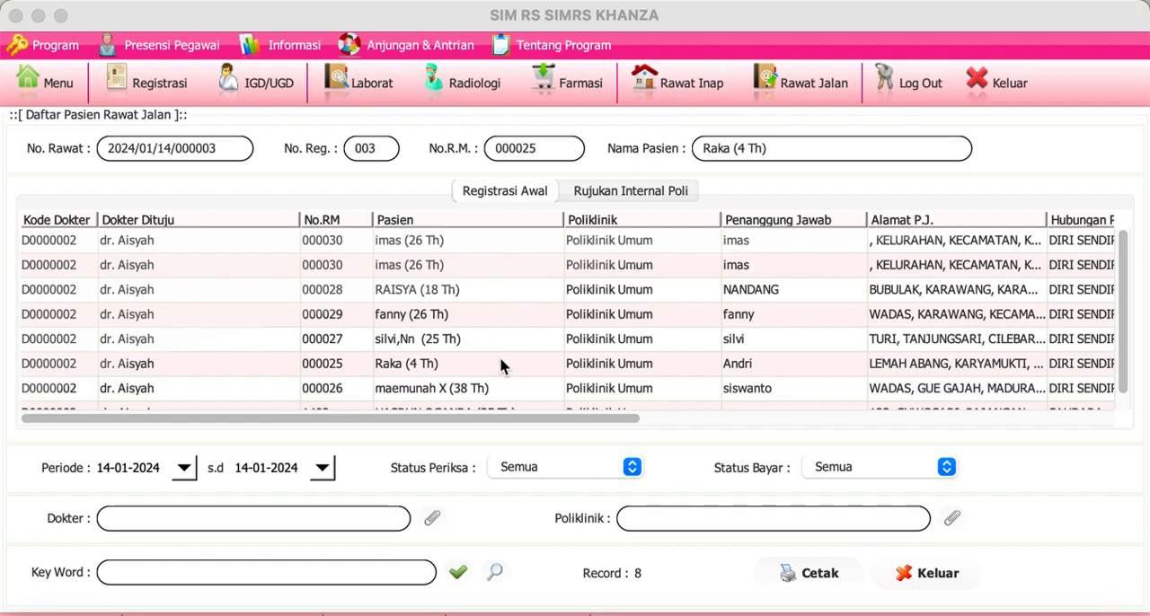
pyautogui.scroll(-1, 501, 364)
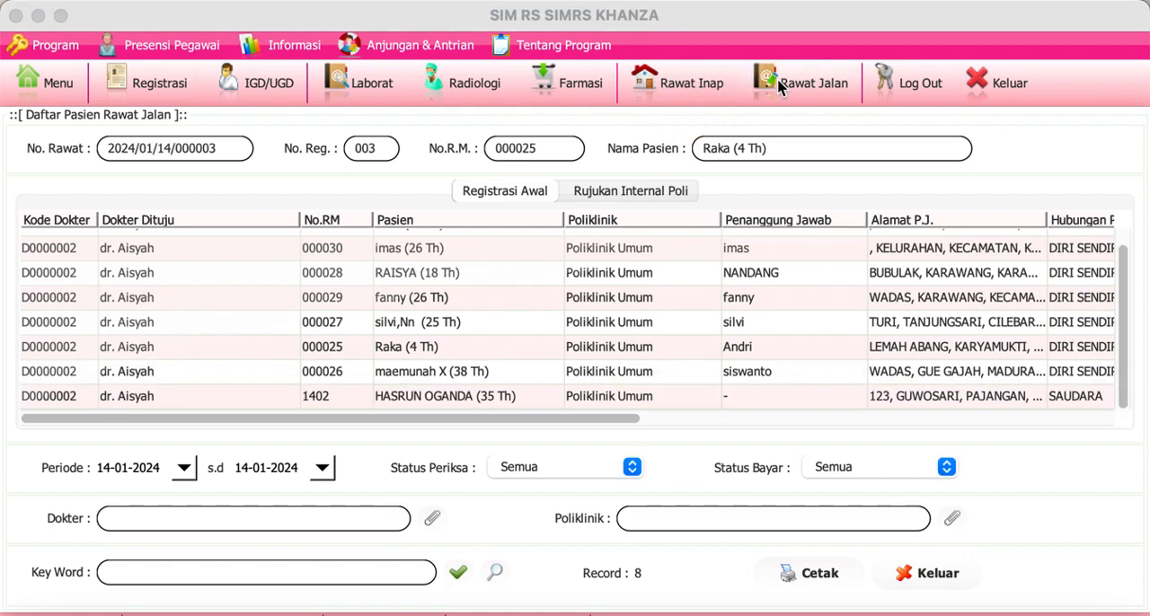
# Step: Try to open Kamar Inap for the sixth-row patient whose bill was just paid, and dismiss the message
pyautogui.click(338, 357)
pyautogui.rightClick(338, 357)
pyautogui.moveTo(339, 358)
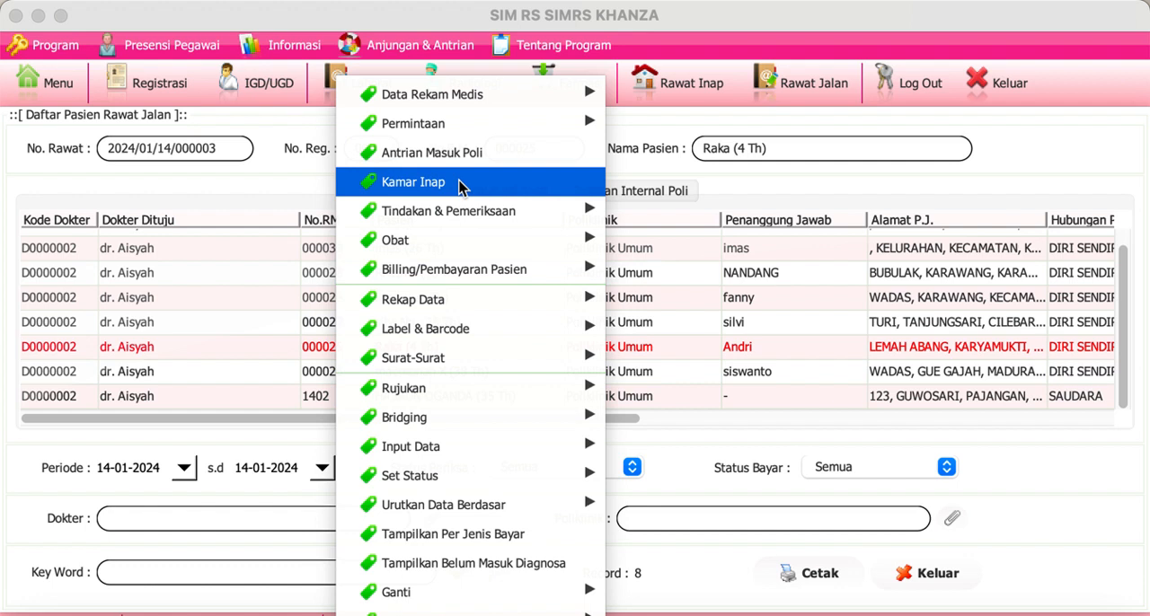
pyautogui.click(460, 184)
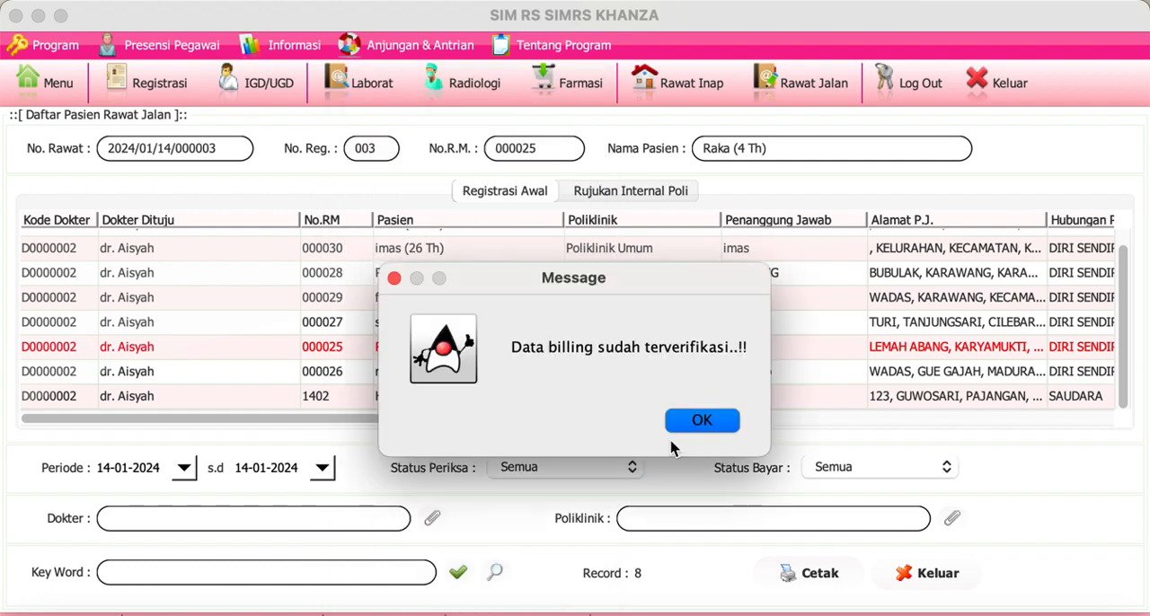
pyautogui.click(685, 431)
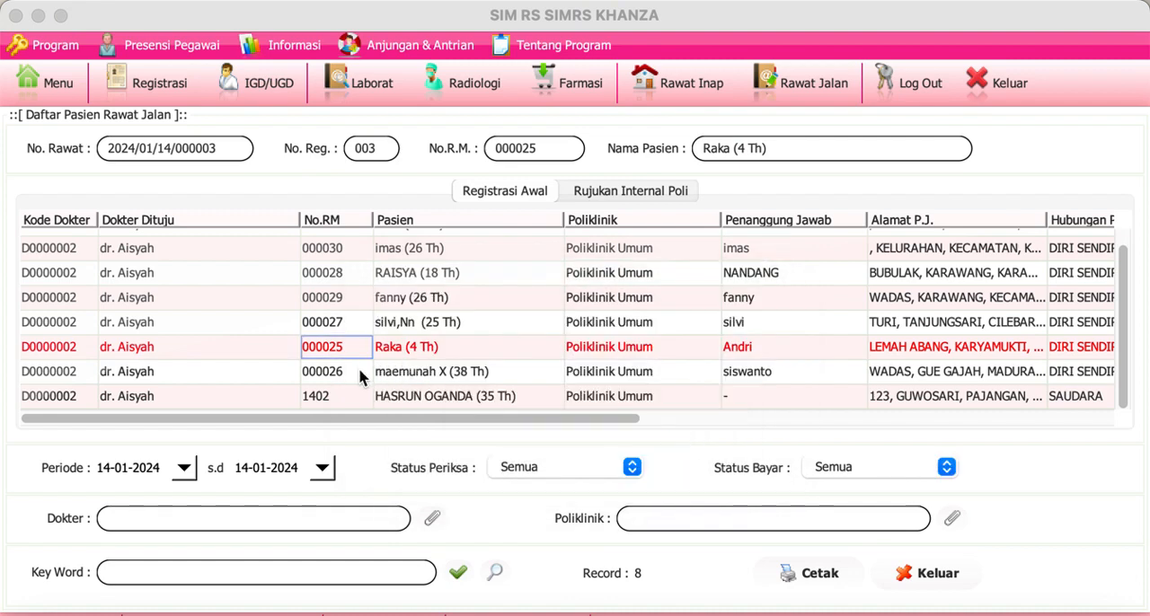
# Step: View and close the bill of the patient below the paid one, and try to open Kamar Inap for that patient
pyautogui.click(360, 372)
pyautogui.rightClick(360, 374)
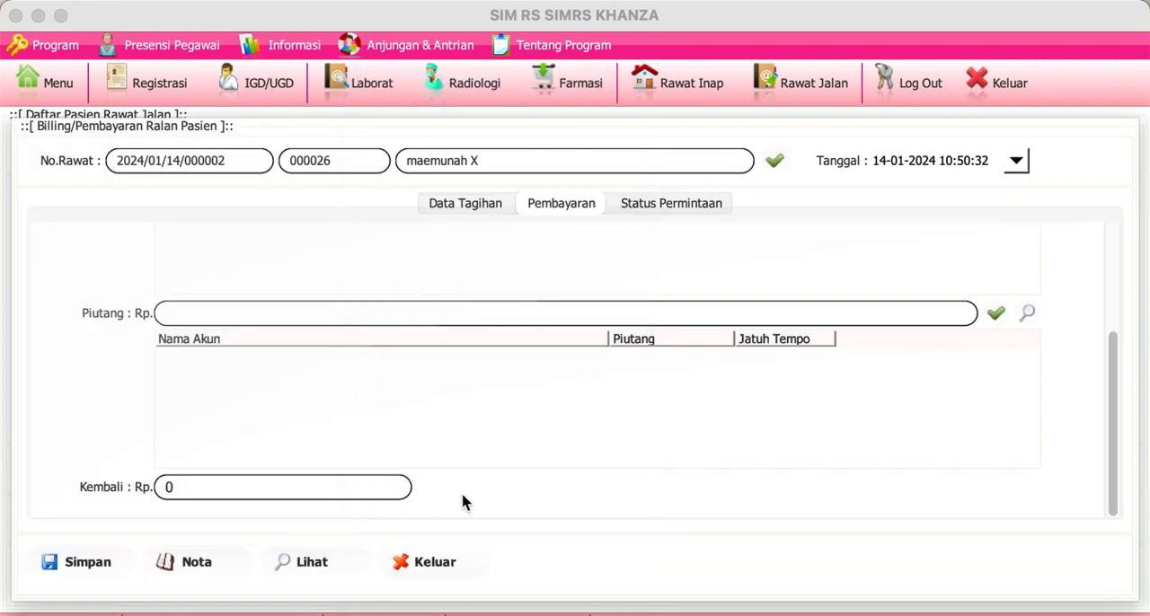
pyautogui.click(439, 564)
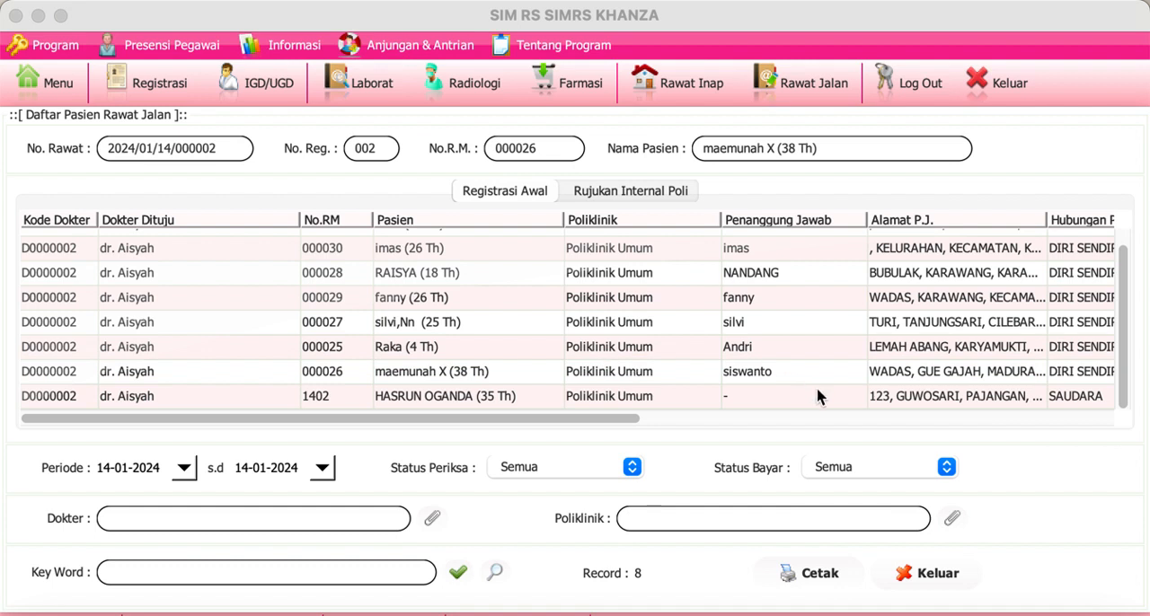
pyautogui.click(860, 381)
pyautogui.rightClick(860, 381)
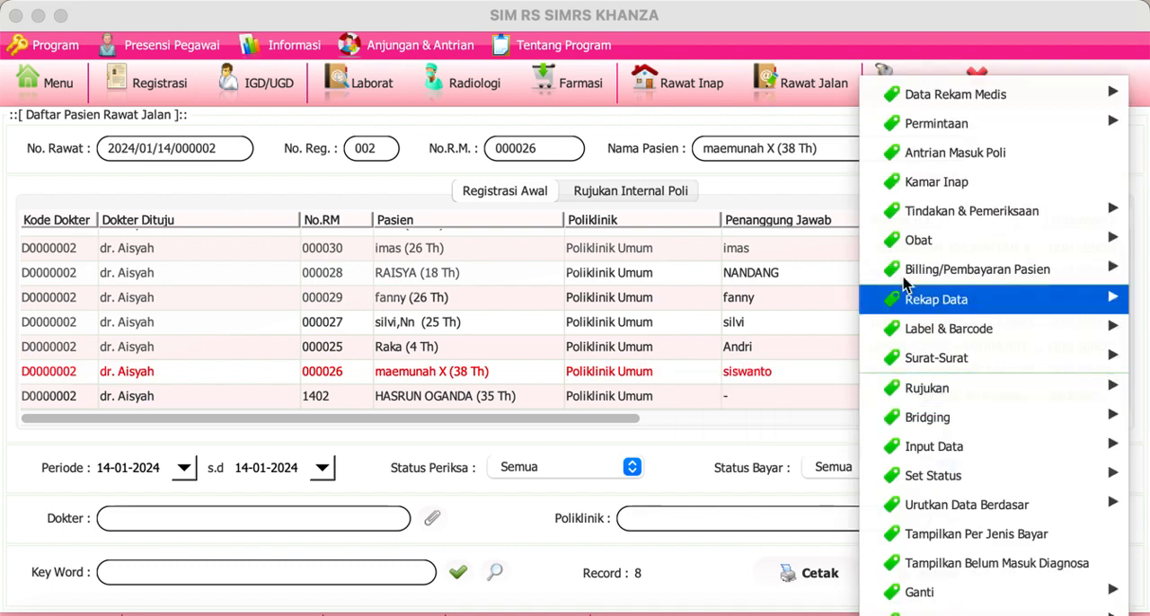
pyautogui.click(952, 186)
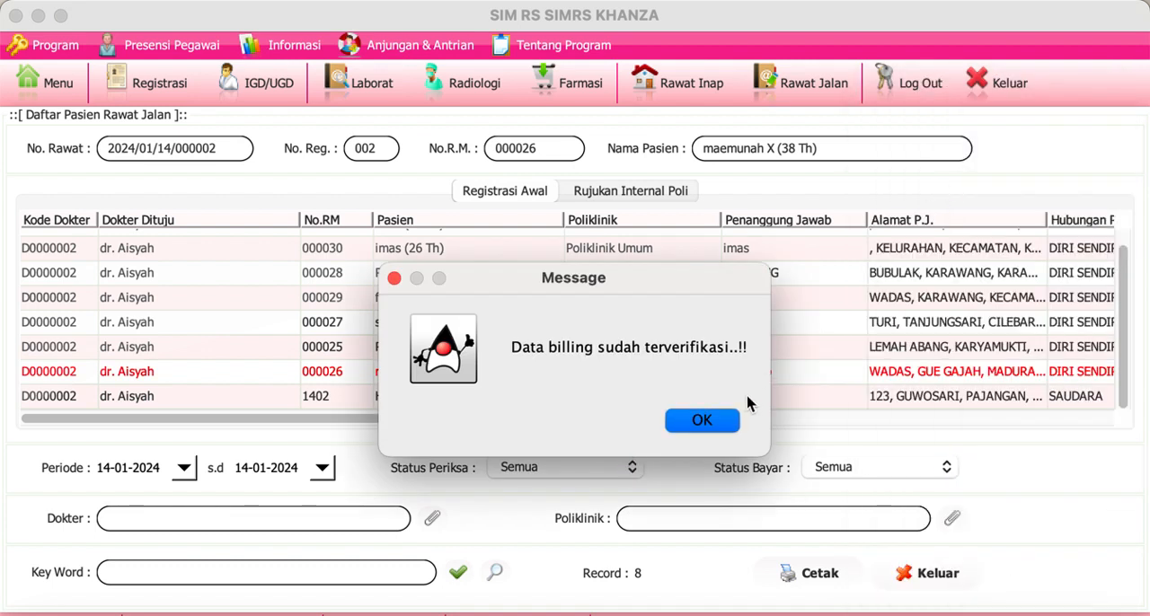
pyautogui.click(738, 428)
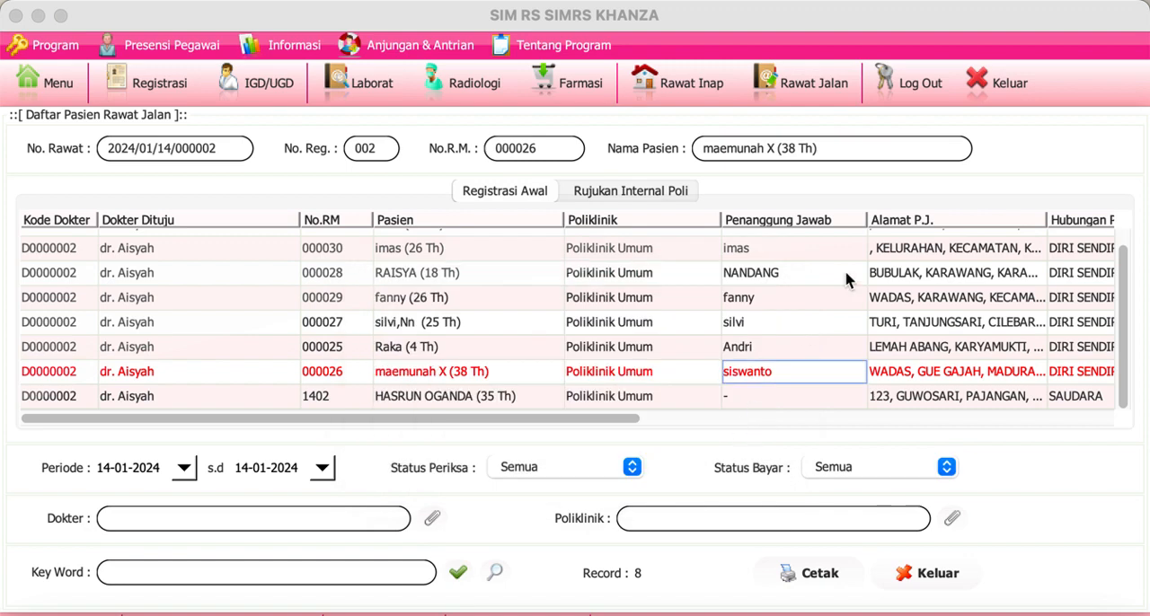
# Step: Try to delete incorrectly saved data from the first-row patient's bill, and close the bill without saving the payment
pyautogui.scroll(1, 847, 278)
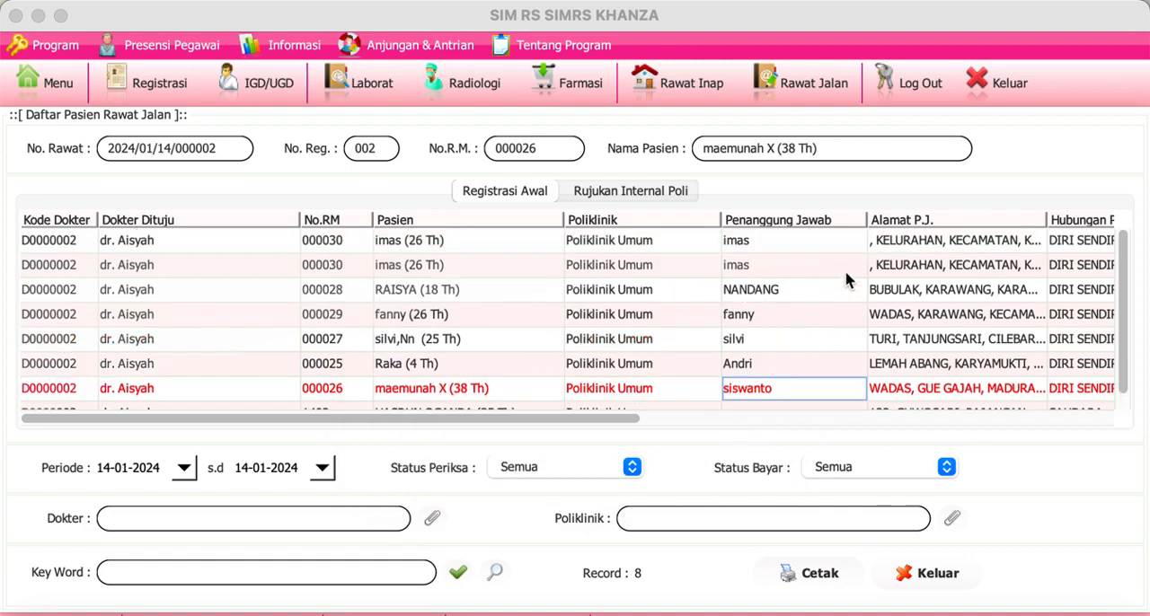
pyautogui.doubleClick(344, 239)
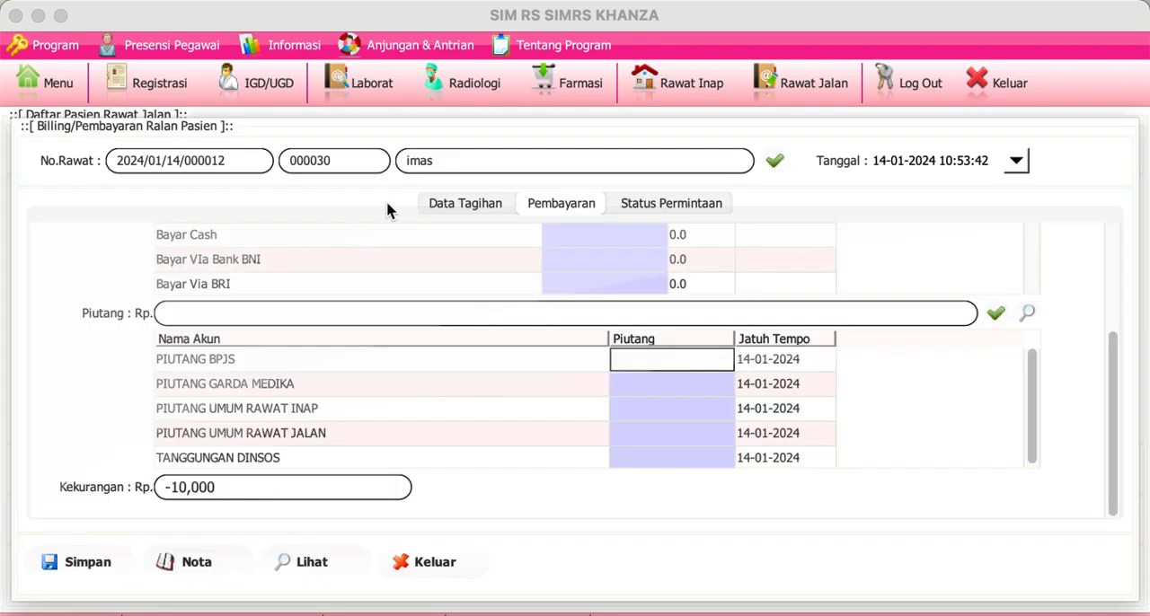
pyautogui.click(447, 203)
pyautogui.rightClick(287, 362)
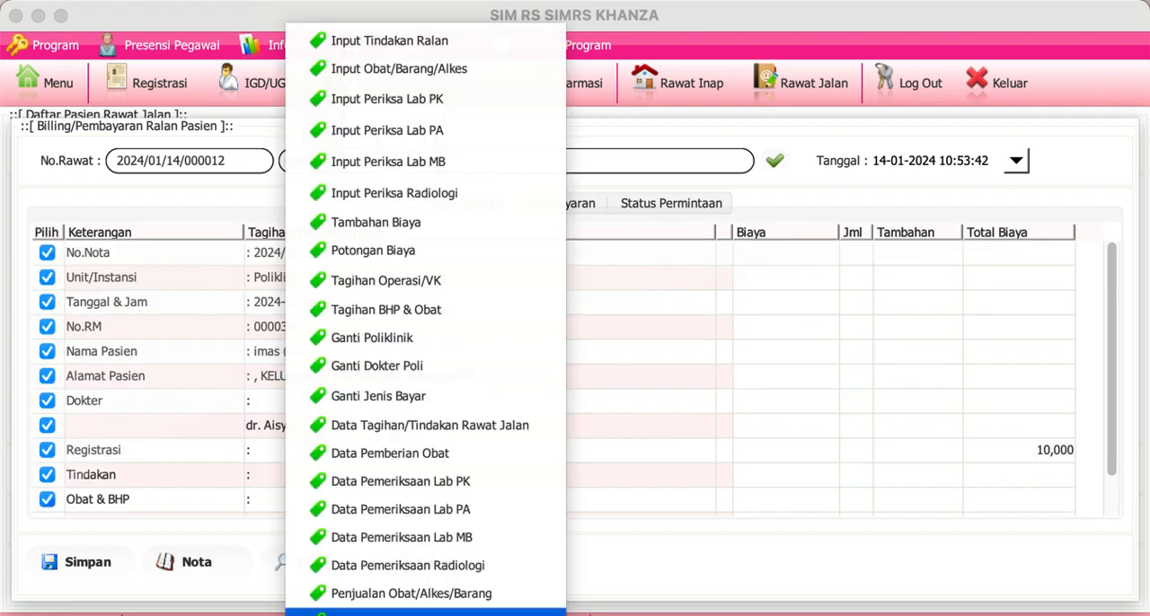
pyautogui.click(360, 611)
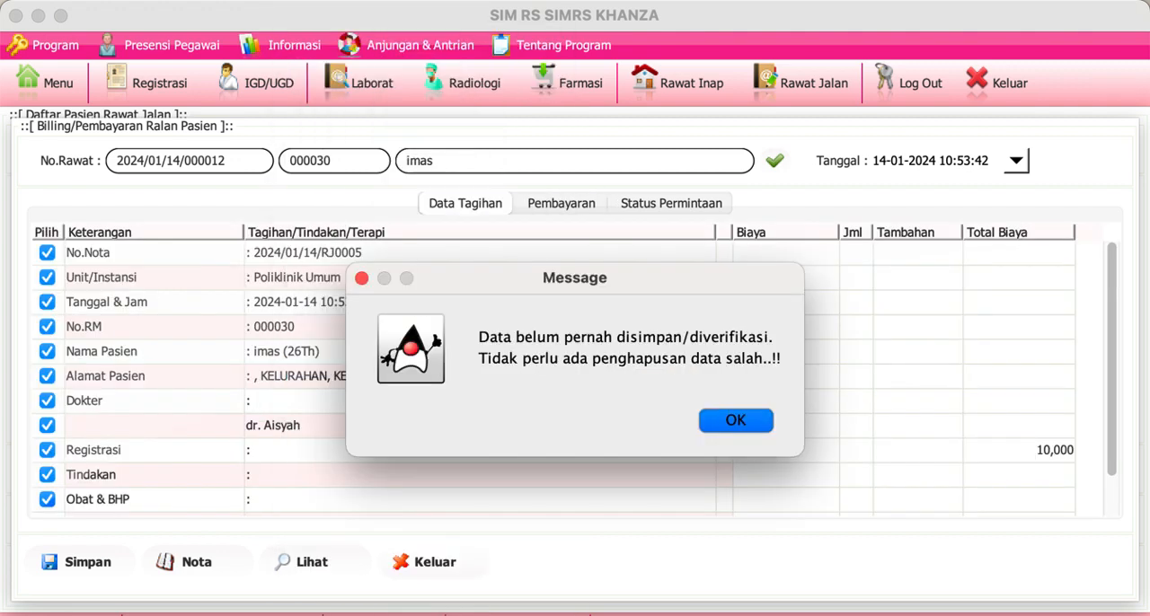
pyautogui.click(769, 427)
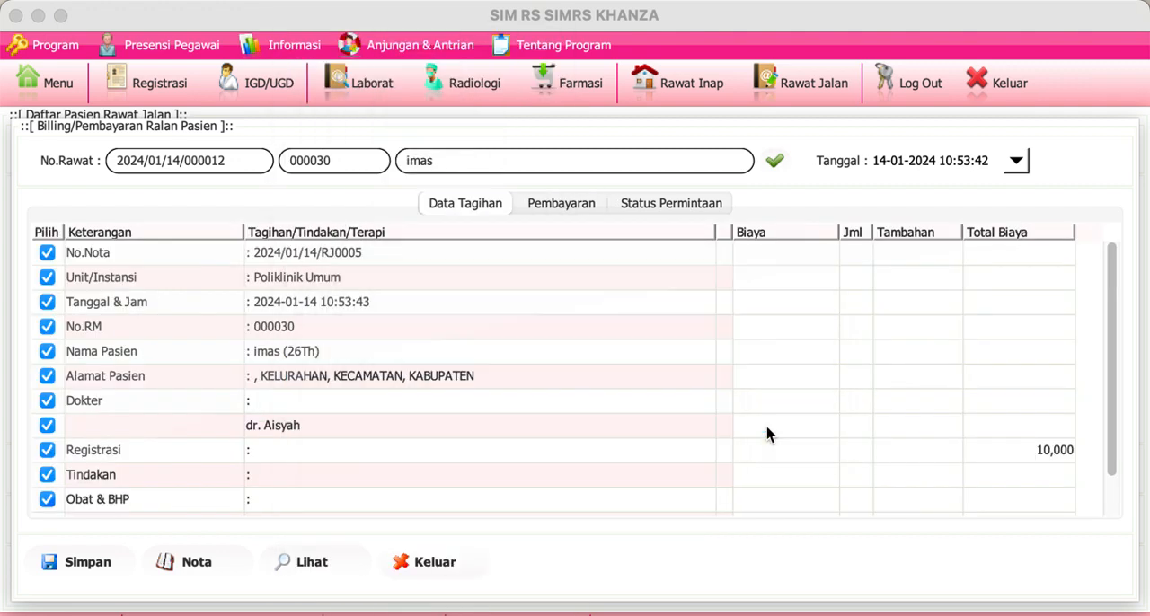
pyautogui.click(435, 563)
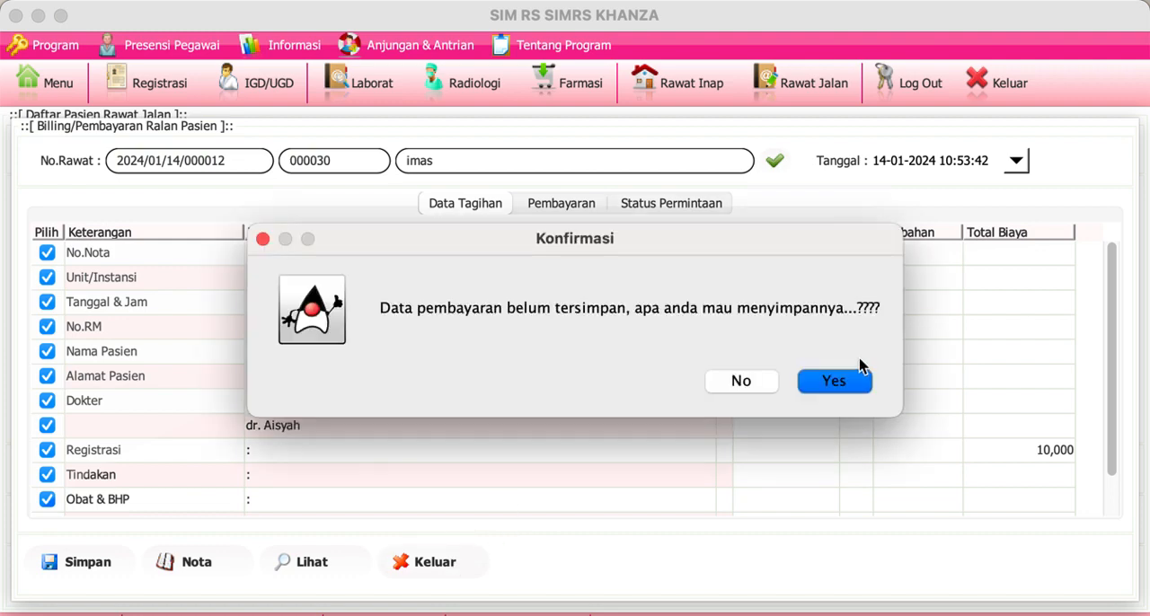
pyautogui.click(765, 384)
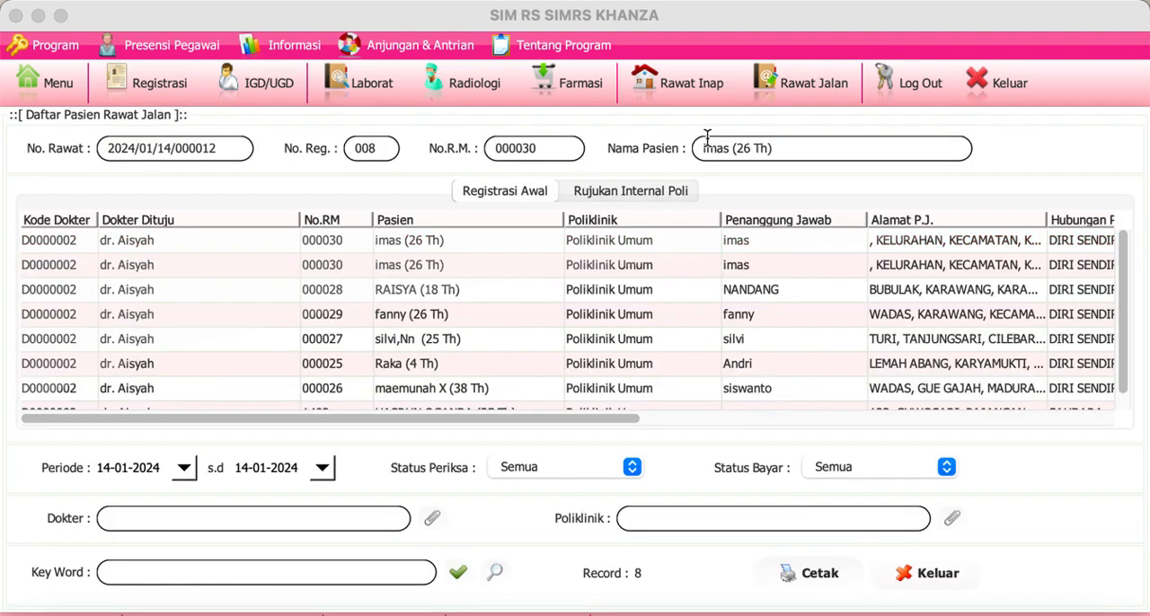
# Step: View the first-row patient's outpatient bill and close it without saving the payment
pyautogui.click(331, 251)
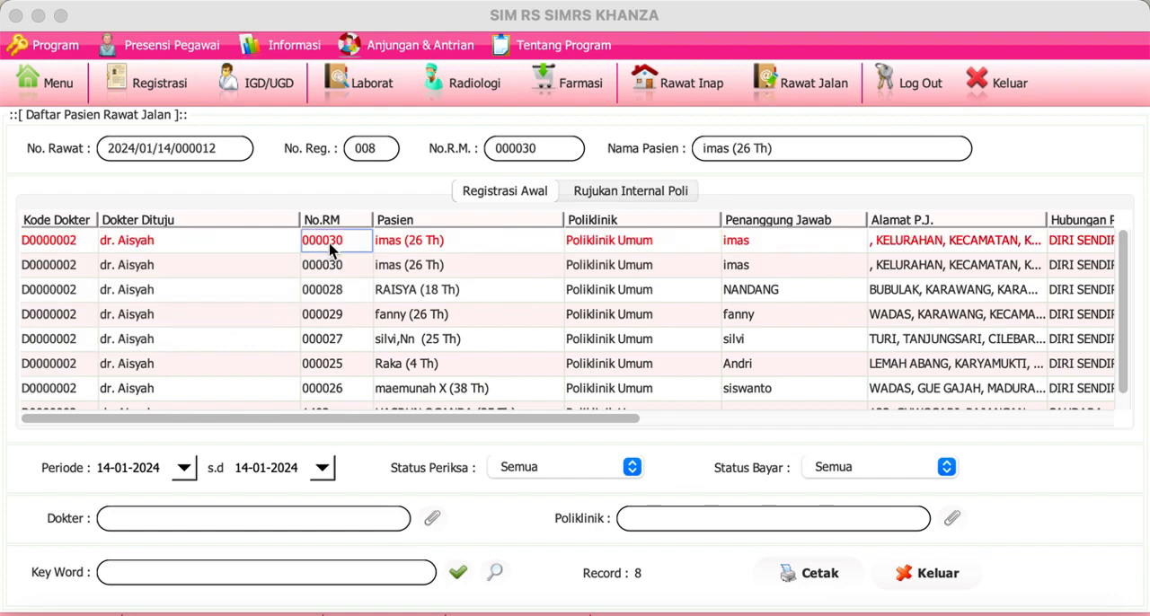
pyautogui.rightClick(331, 251)
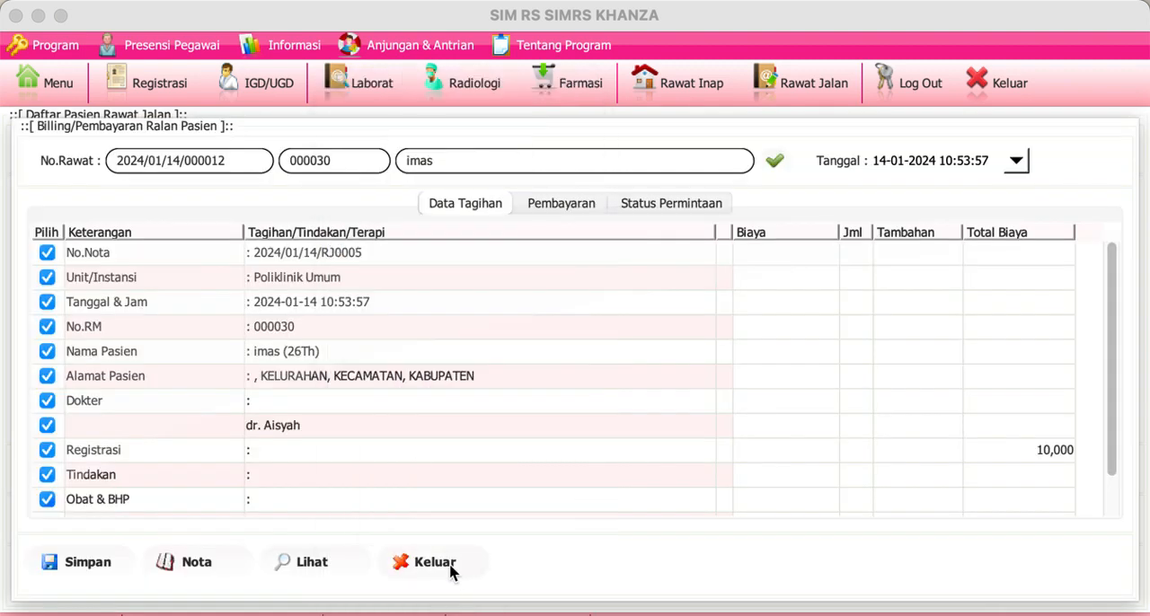
pyautogui.click(452, 569)
pyautogui.click(760, 385)
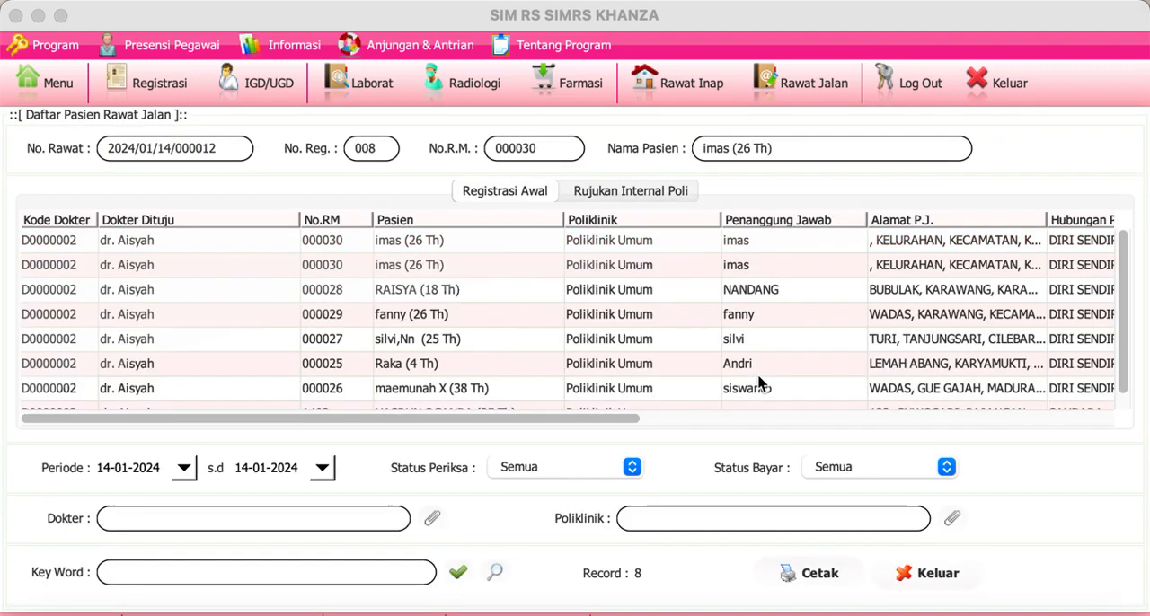
# Step: Open Kamar Inap for the first-row patient and choose bed VUP.01 in Kamar Kelas VIP
pyautogui.click(826, 246)
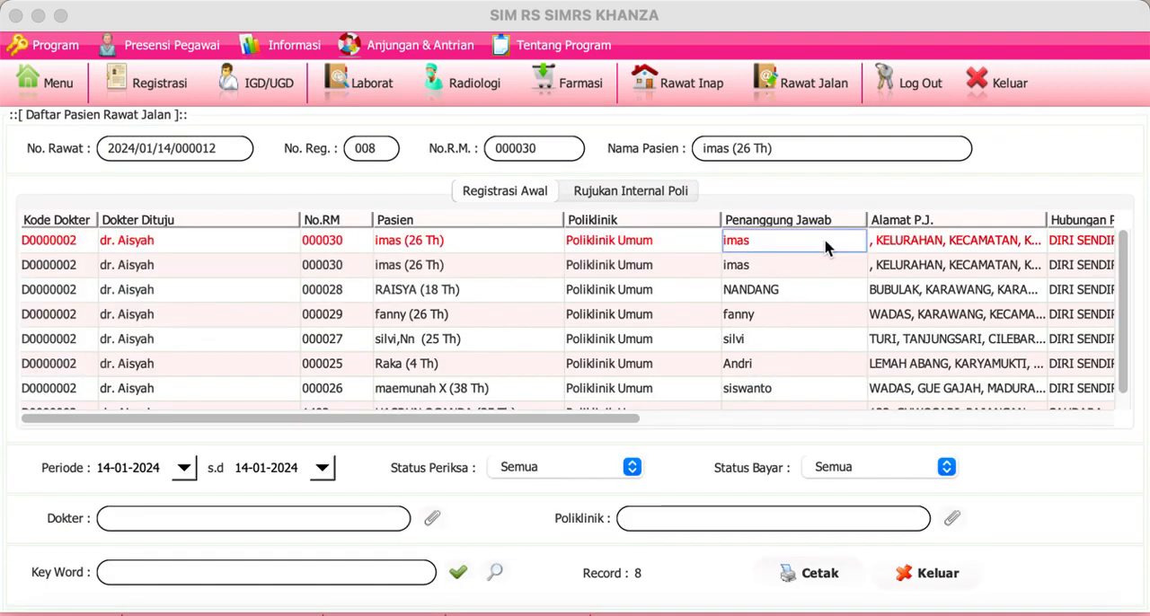
pyautogui.rightClick(826, 246)
pyautogui.click(829, 187)
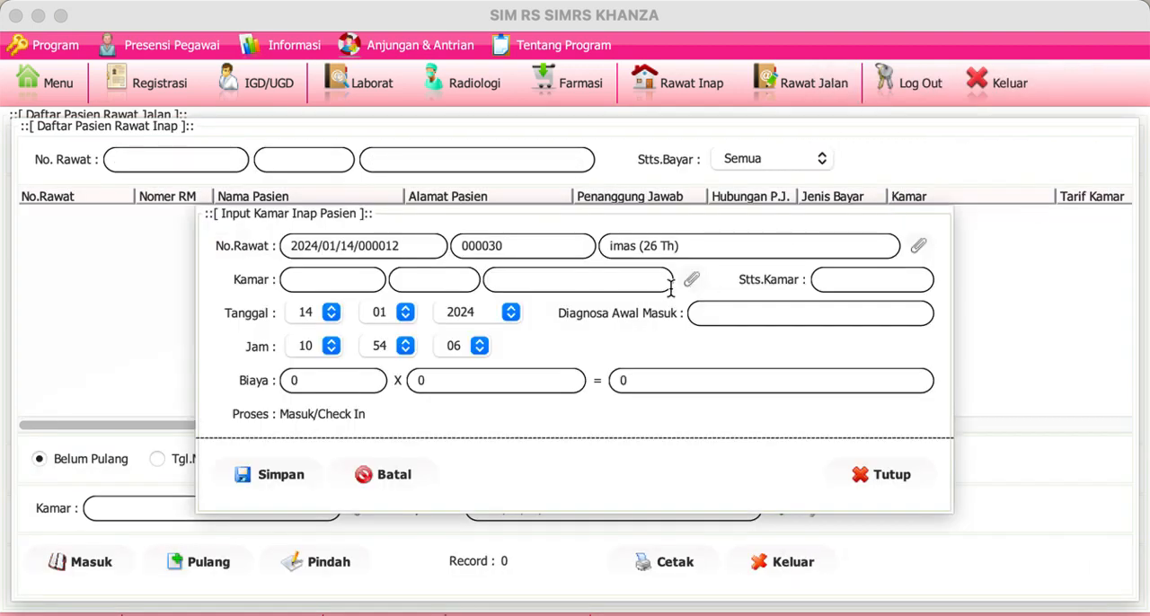
pyautogui.click(693, 280)
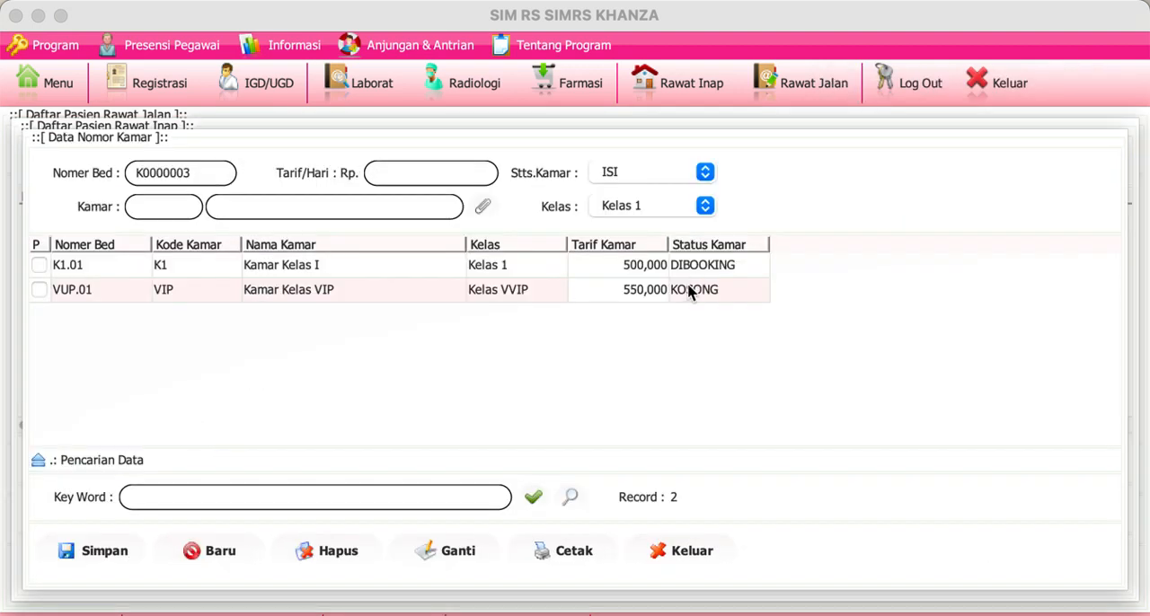
pyautogui.click(691, 293)
pyautogui.click(691, 293)
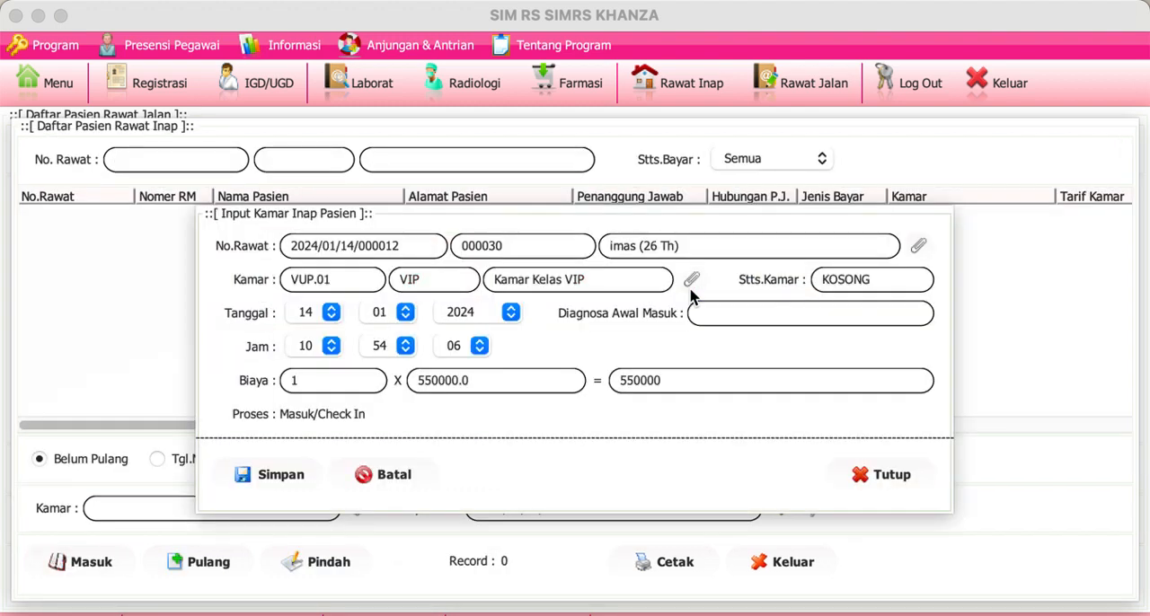
# Step: Enter obs febris as the initial admission diagnosis, and close the room input and the inpatient list without saving
pyautogui.click(705, 311)
pyautogui.write('Obs')
pyautogui.press('BackSpace')
pyautogui.press('BackSpace')
pyautogui.press('BackSpace')
pyautogui.write('obs febris')
pyautogui.click(887, 482)
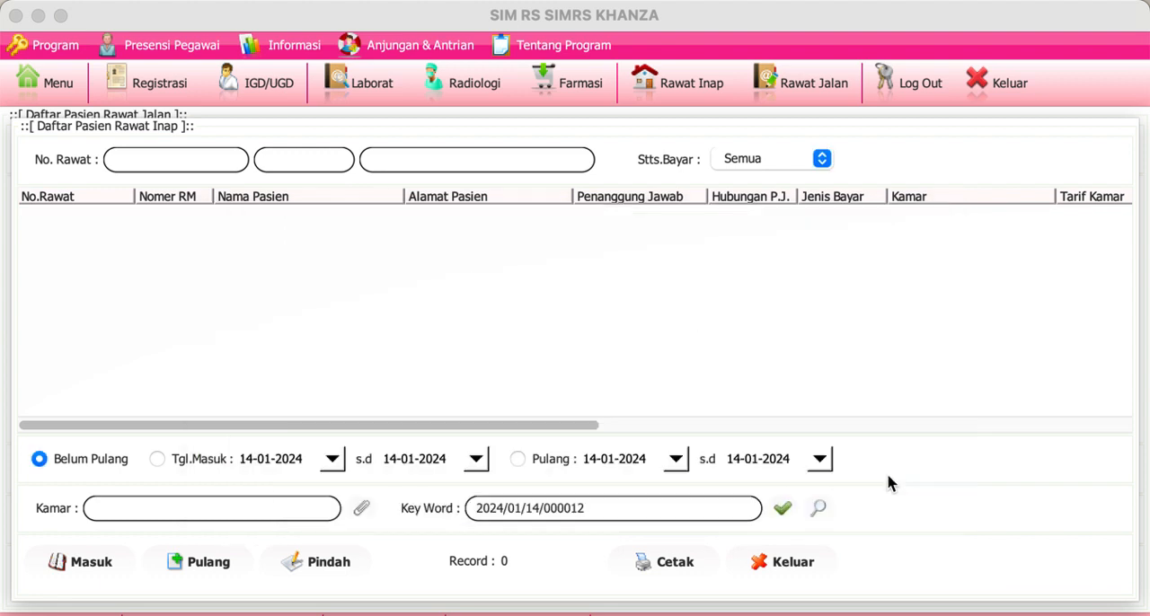
pyautogui.click(794, 563)
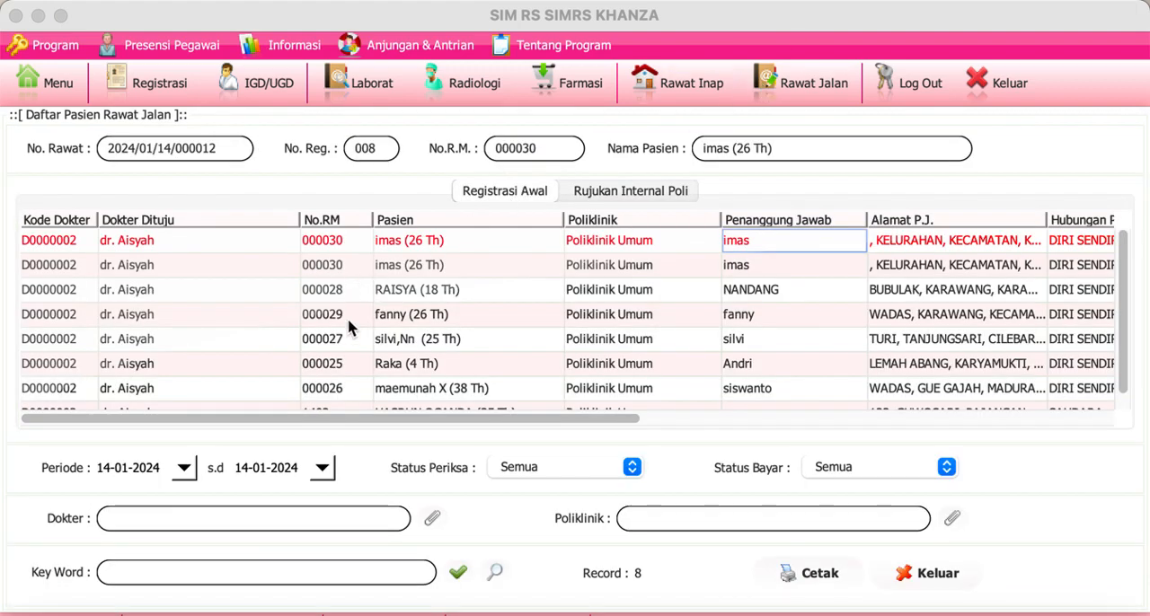
# Step: Delete the Nota Salah data from the fifth-row patient's bill, and close the bill without saving the payment
pyautogui.doubleClick(349, 342)
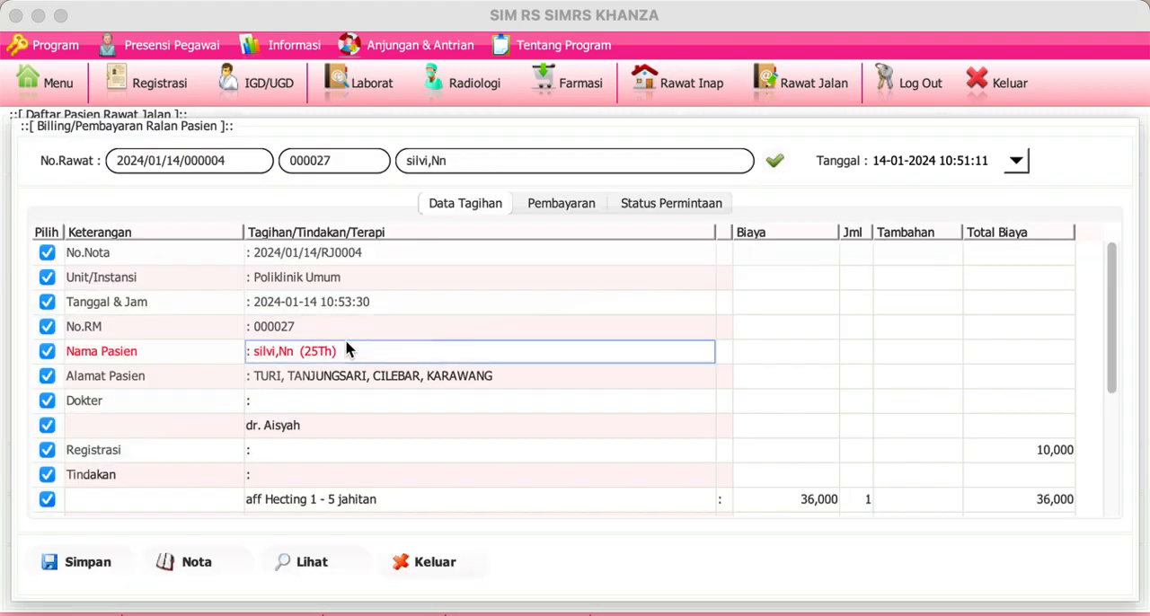
pyautogui.rightClick(346, 342)
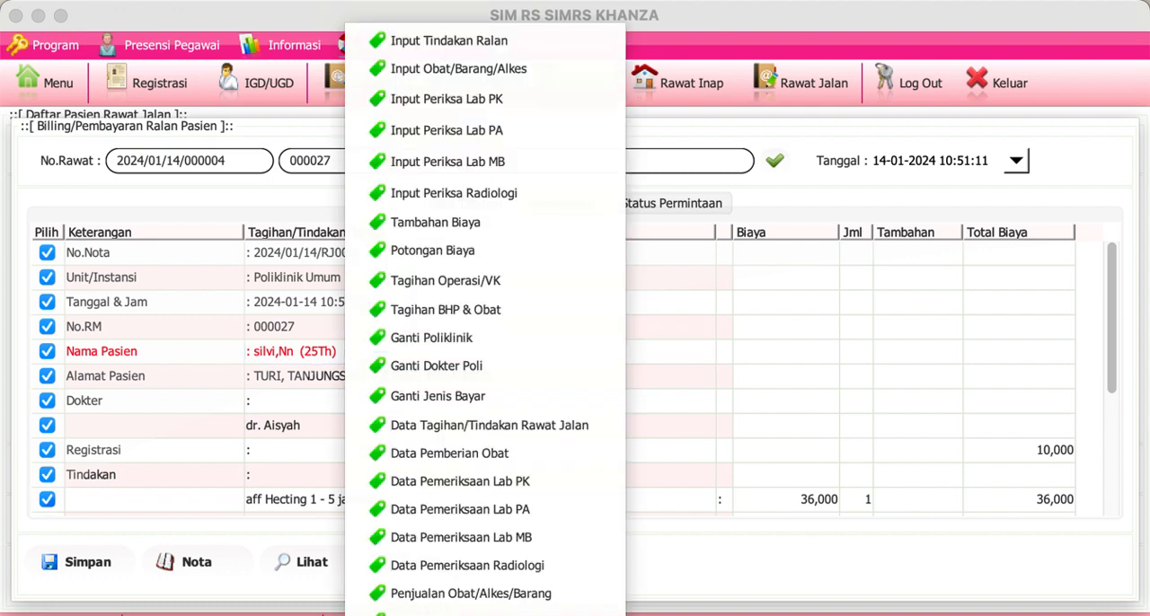
pyautogui.click(485, 614)
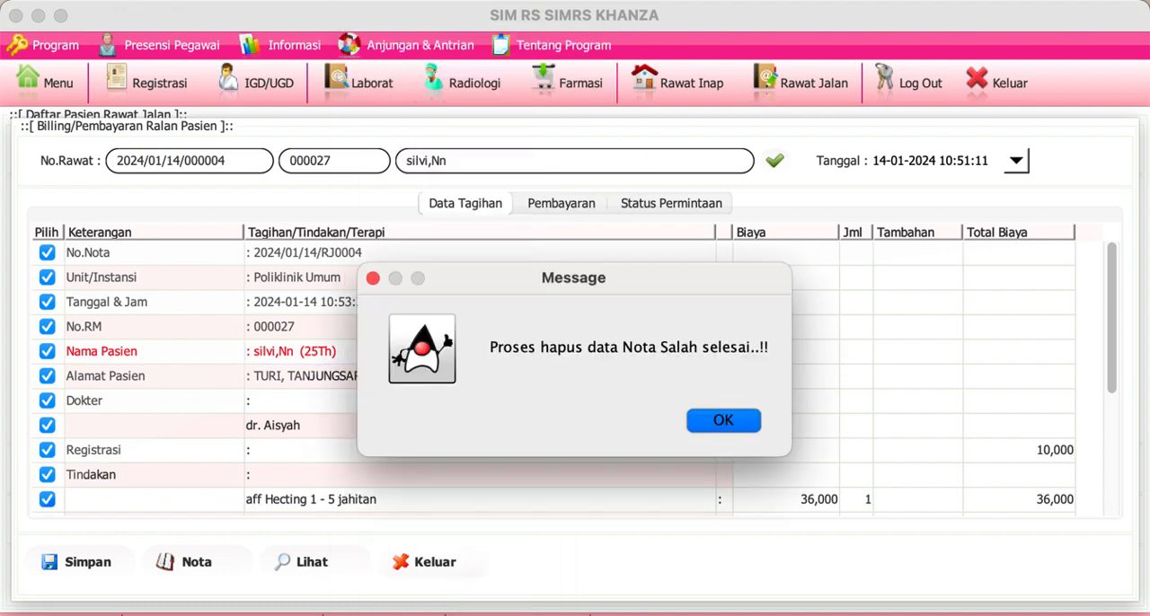
pyautogui.click(726, 420)
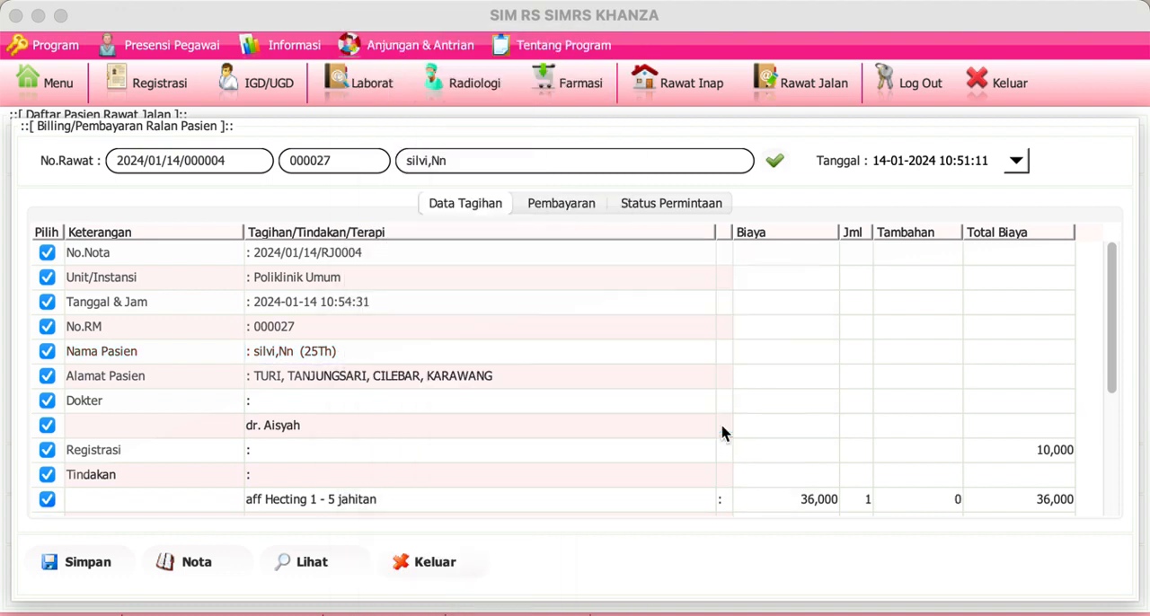
pyautogui.click(422, 559)
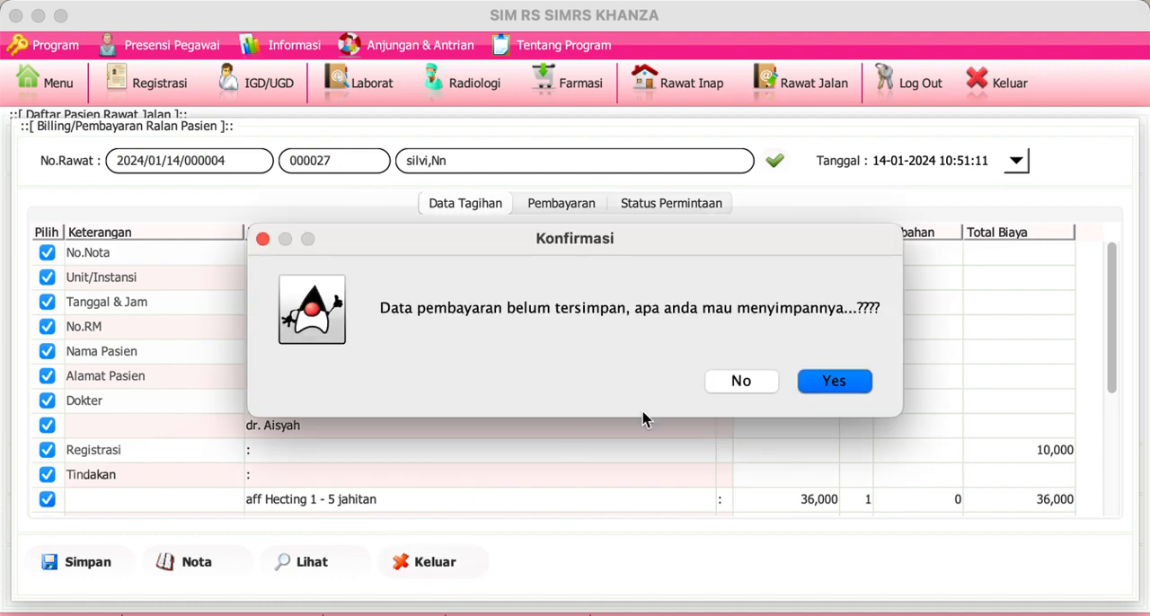
pyautogui.click(749, 387)
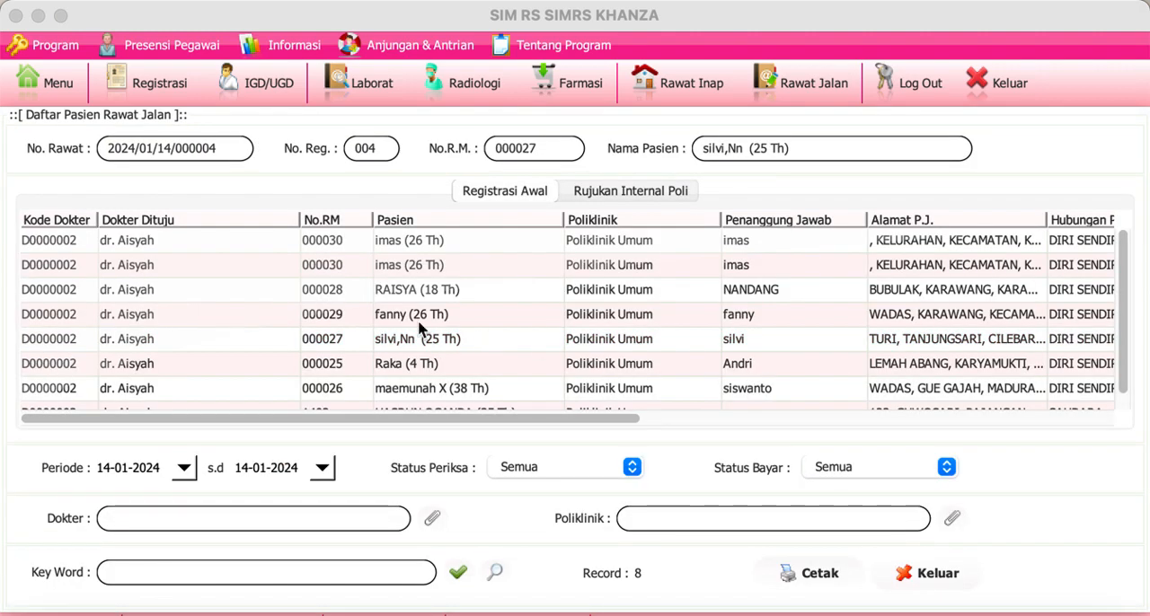
# Step: Delete the Nota Salah data from the seventh-row patient's bill, and close the bill without saving the payment
pyautogui.click(339, 389)
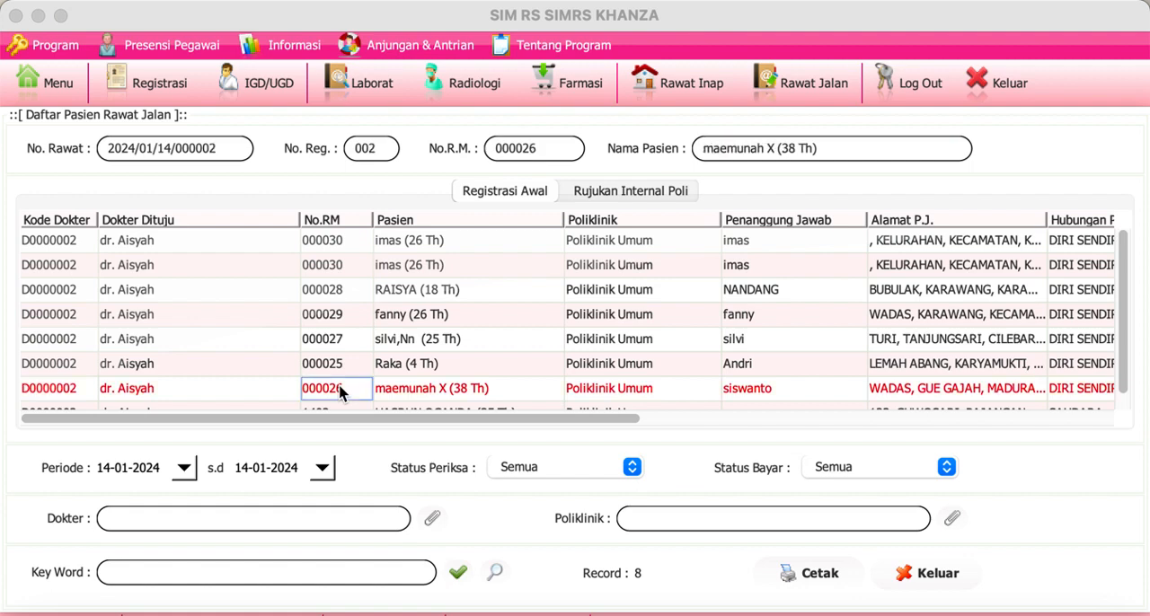
pyautogui.doubleClick(340, 389)
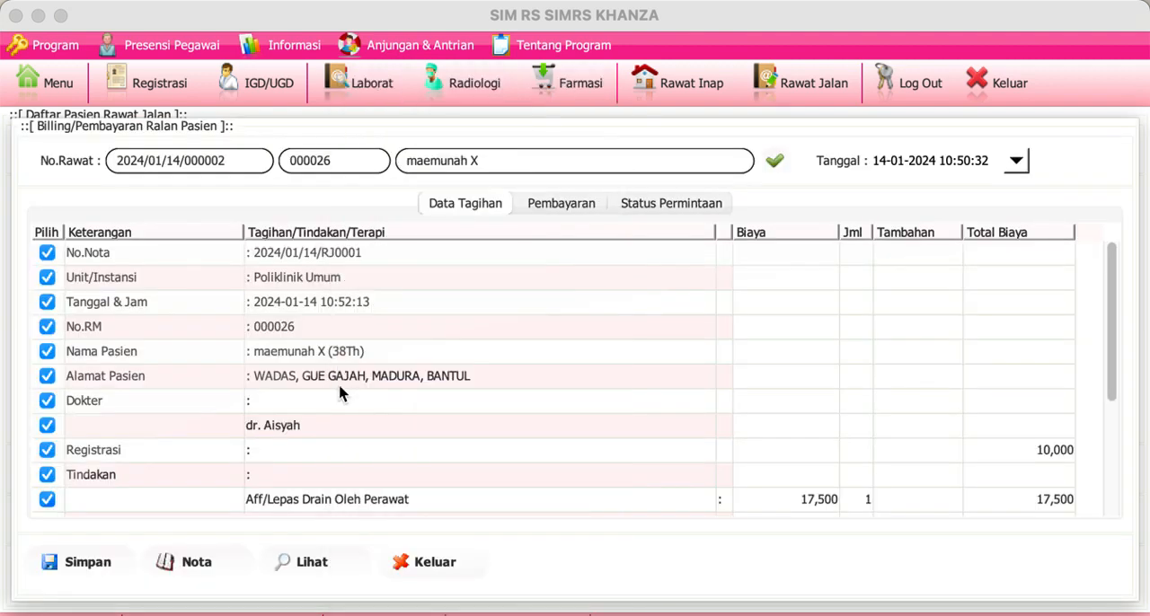
pyautogui.rightClick(405, 342)
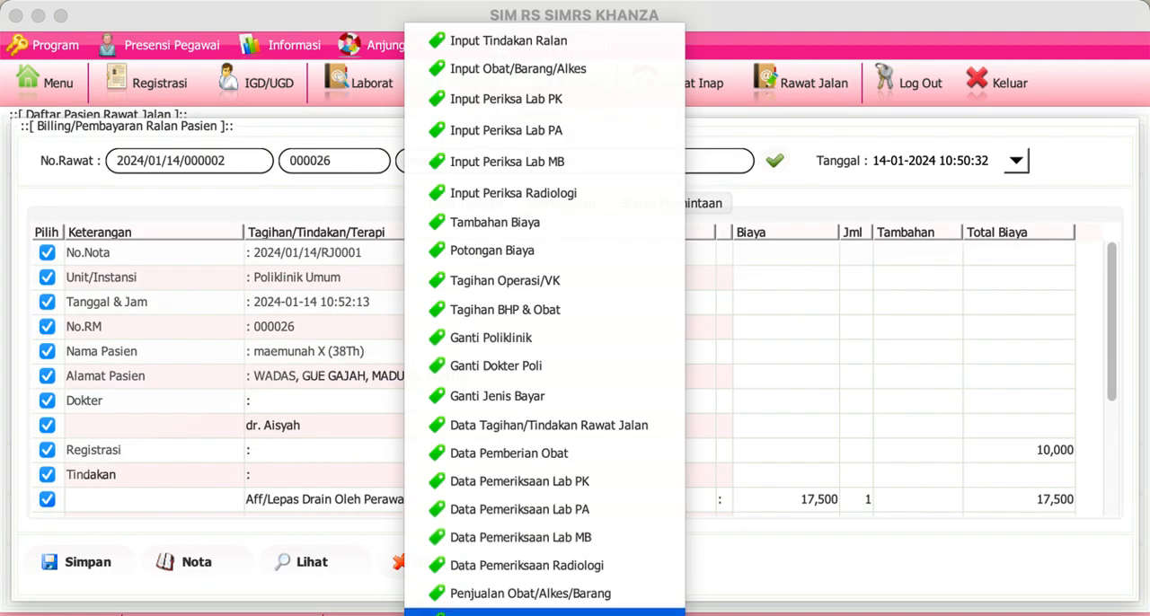
pyautogui.click(455, 615)
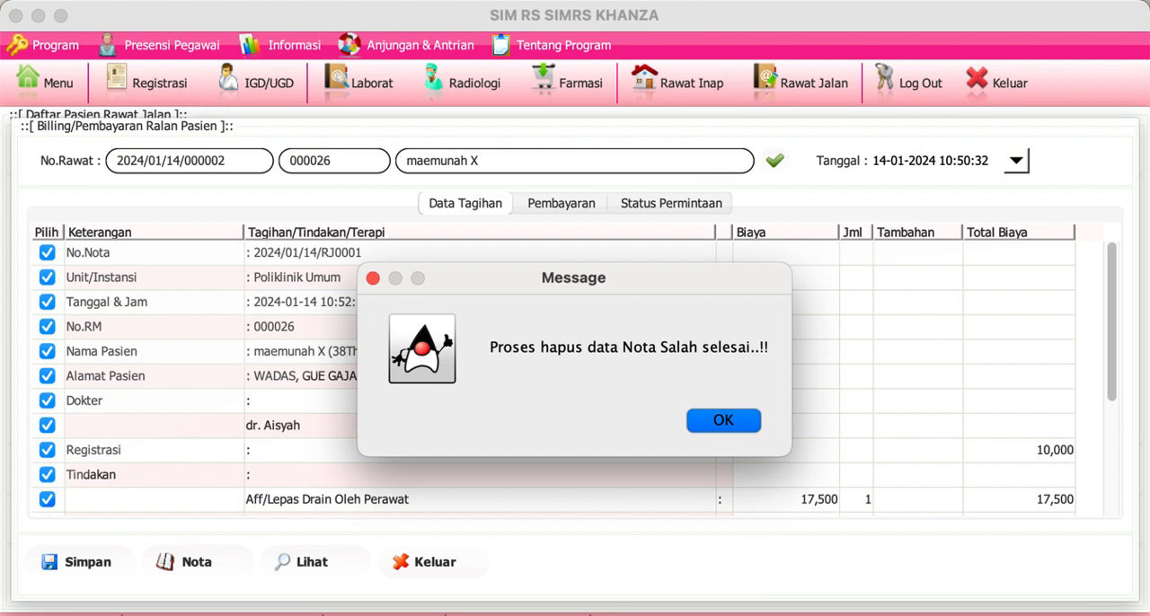
pyautogui.click(724, 419)
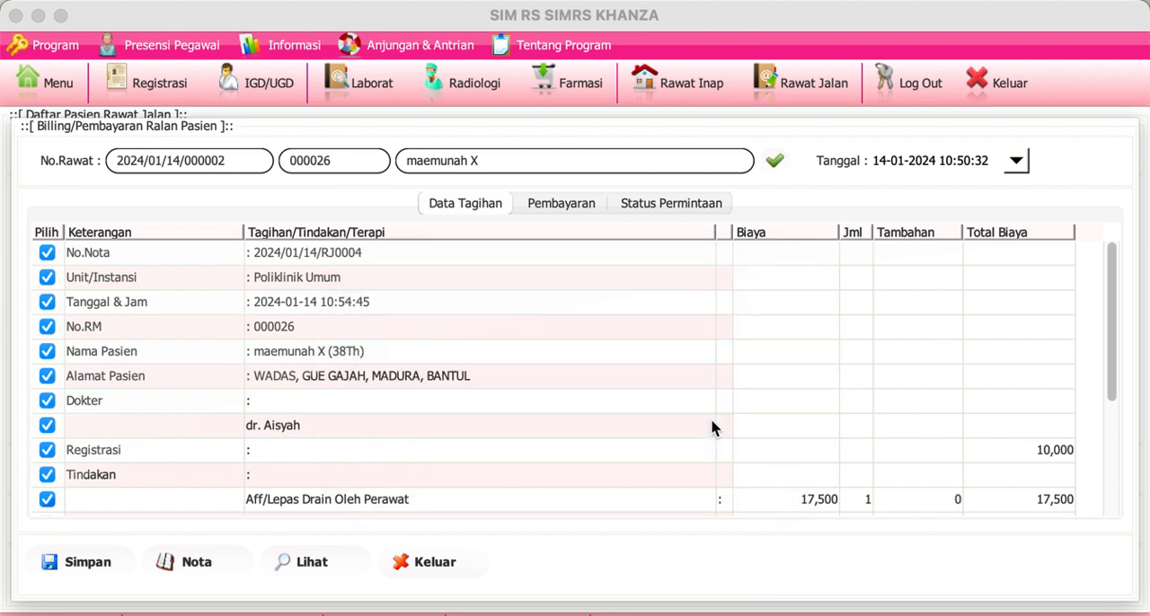
pyautogui.click(451, 564)
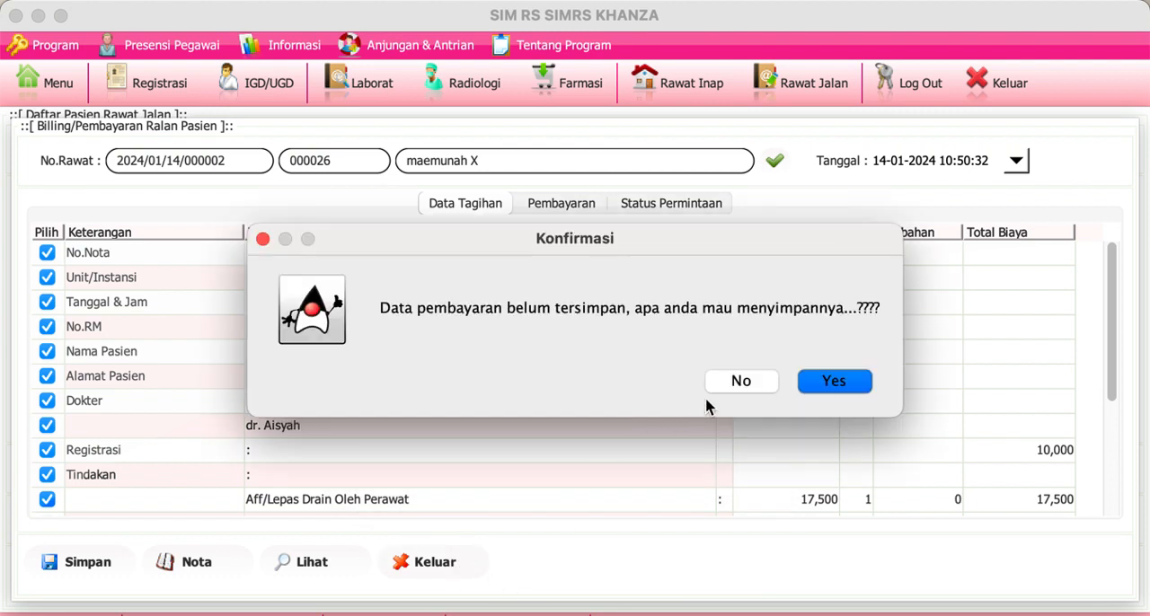
pyautogui.click(746, 382)
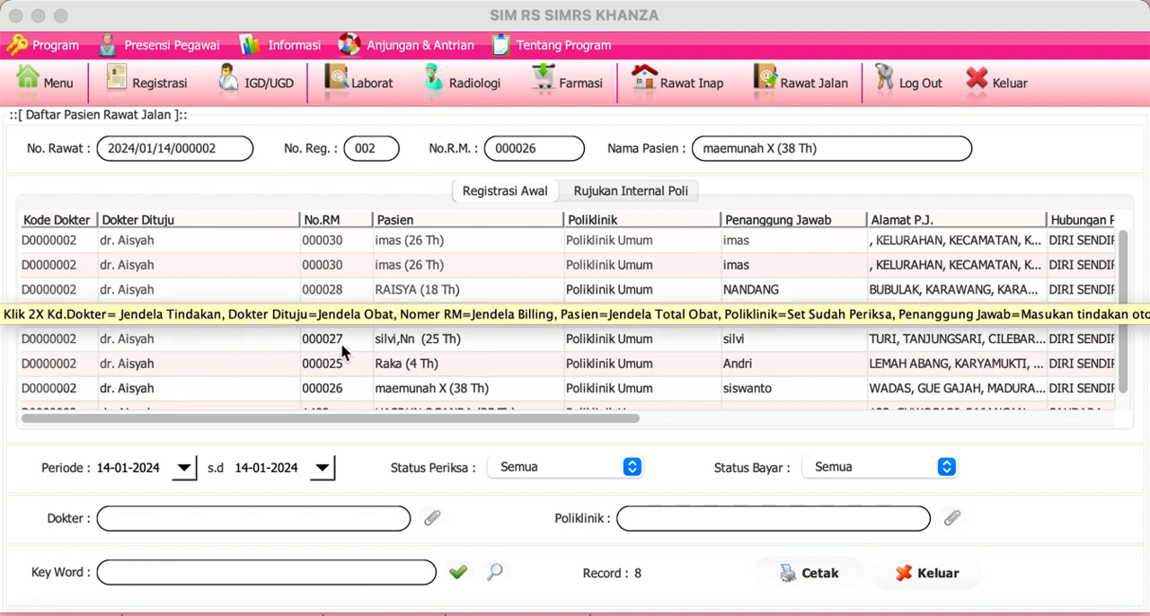
# Step: Delete the Nota Salah data from the sixth-row patient's bill, and close the bill without saving the payment
pyautogui.moveTo(342, 346); pyautogui.dragTo(336, 362)
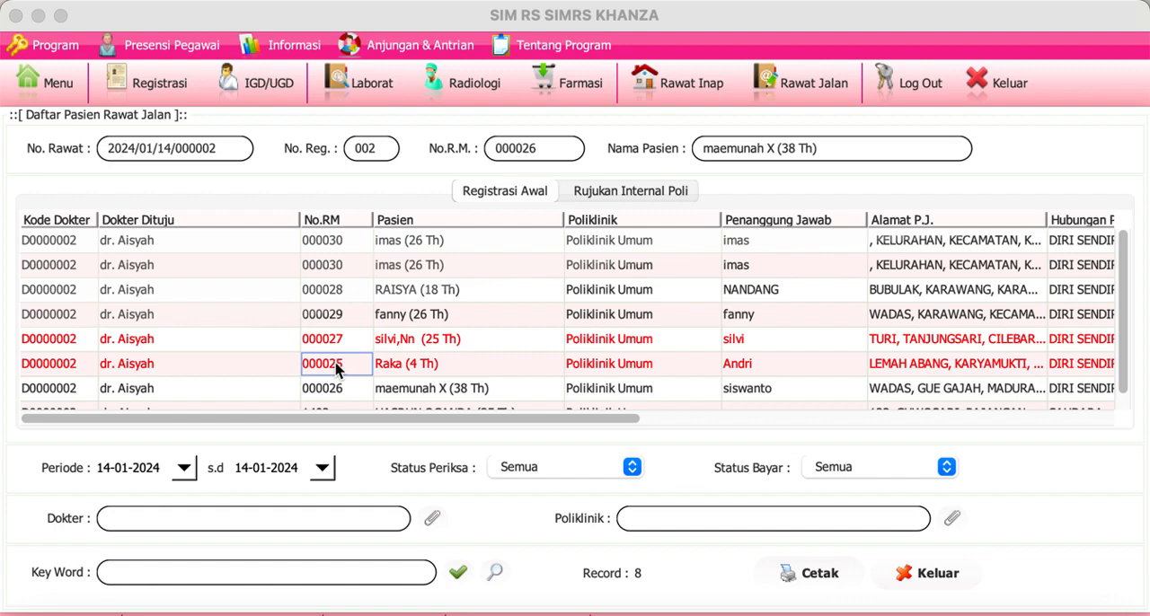
pyautogui.doubleClick(337, 366)
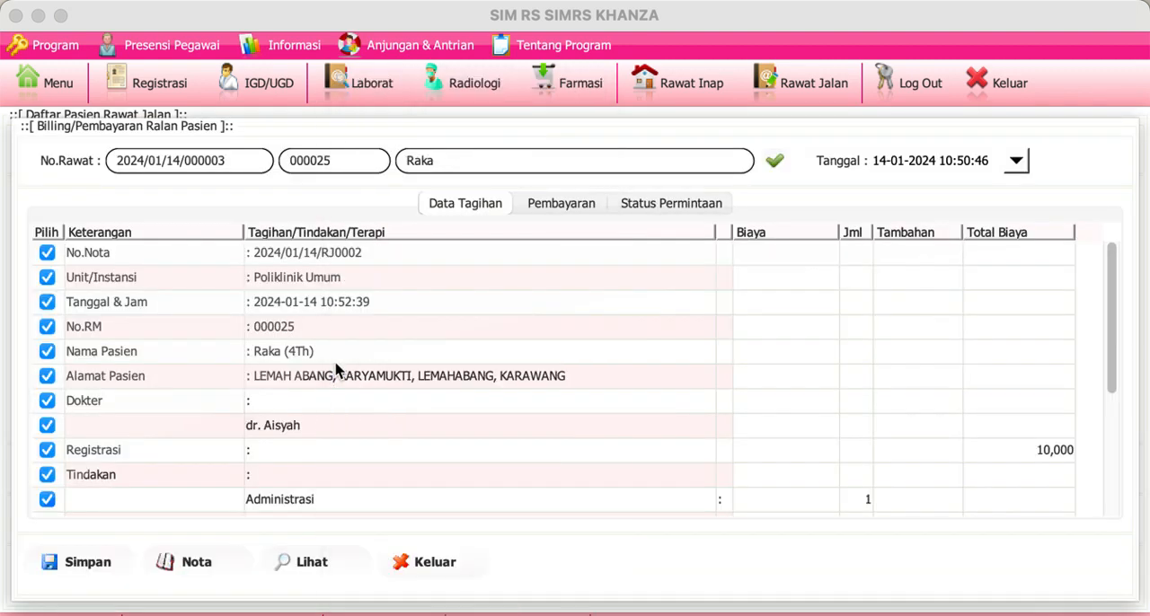
pyautogui.rightClick(336, 364)
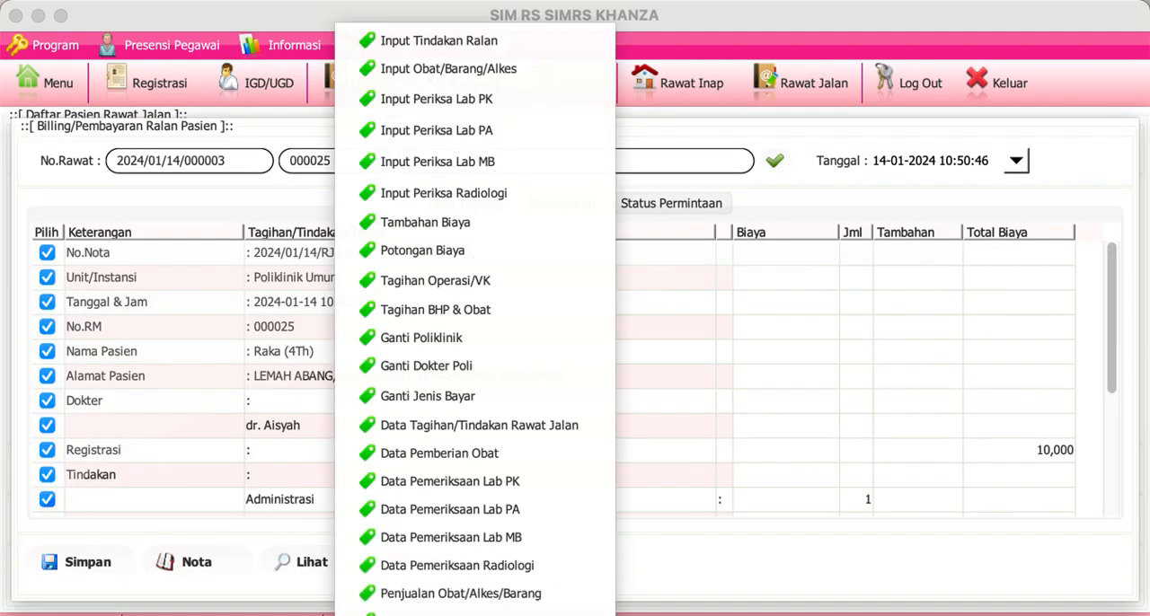
pyautogui.click(411, 613)
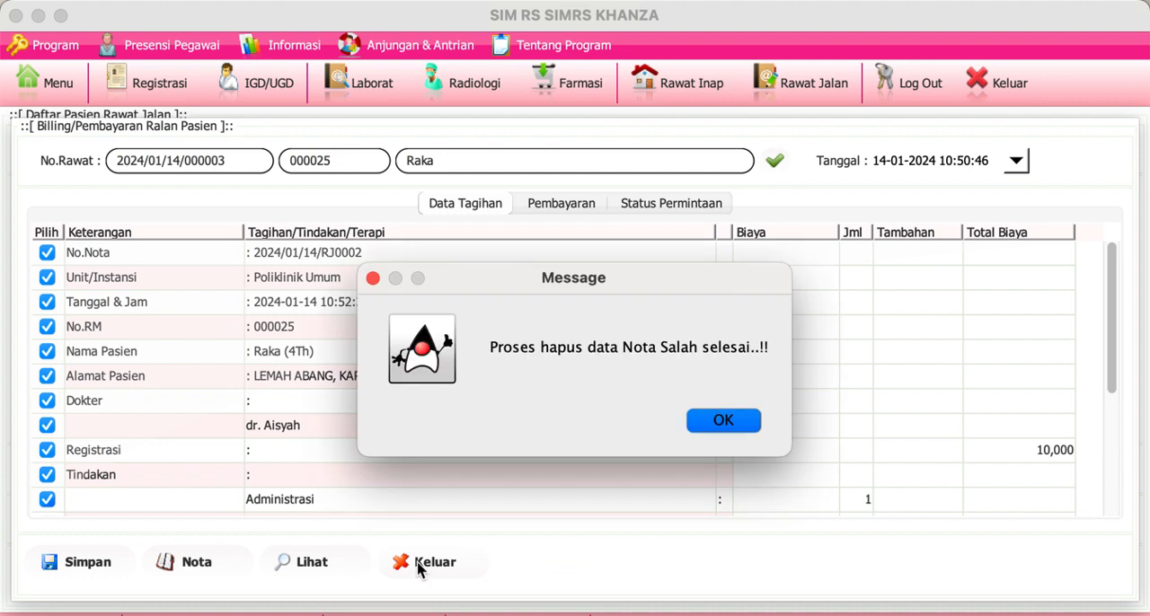
pyautogui.click(724, 421)
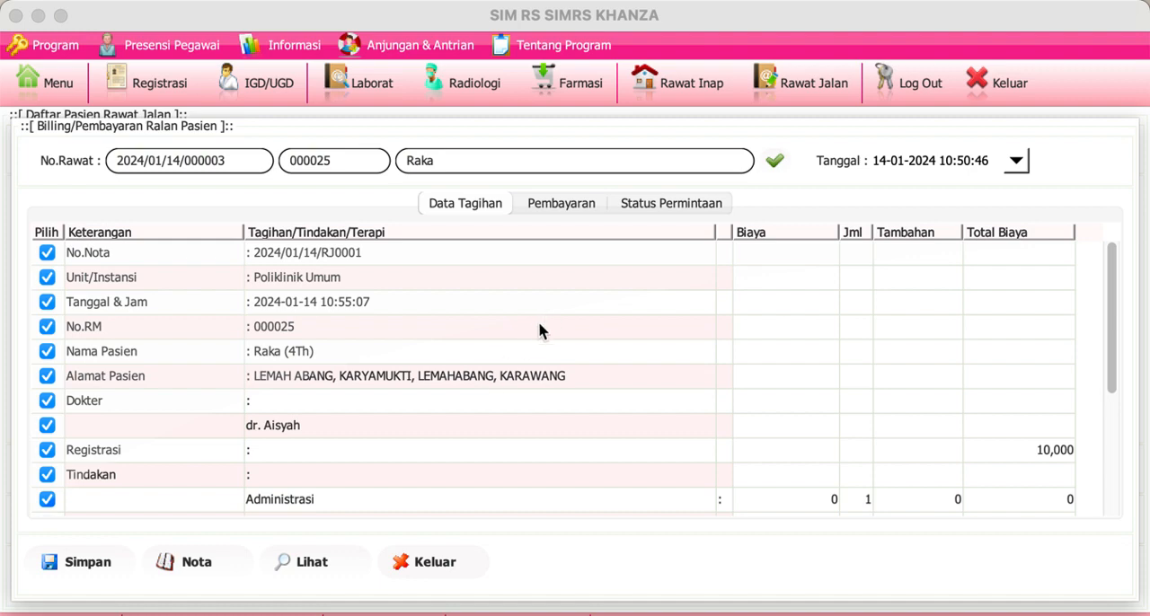
pyautogui.click(432, 580)
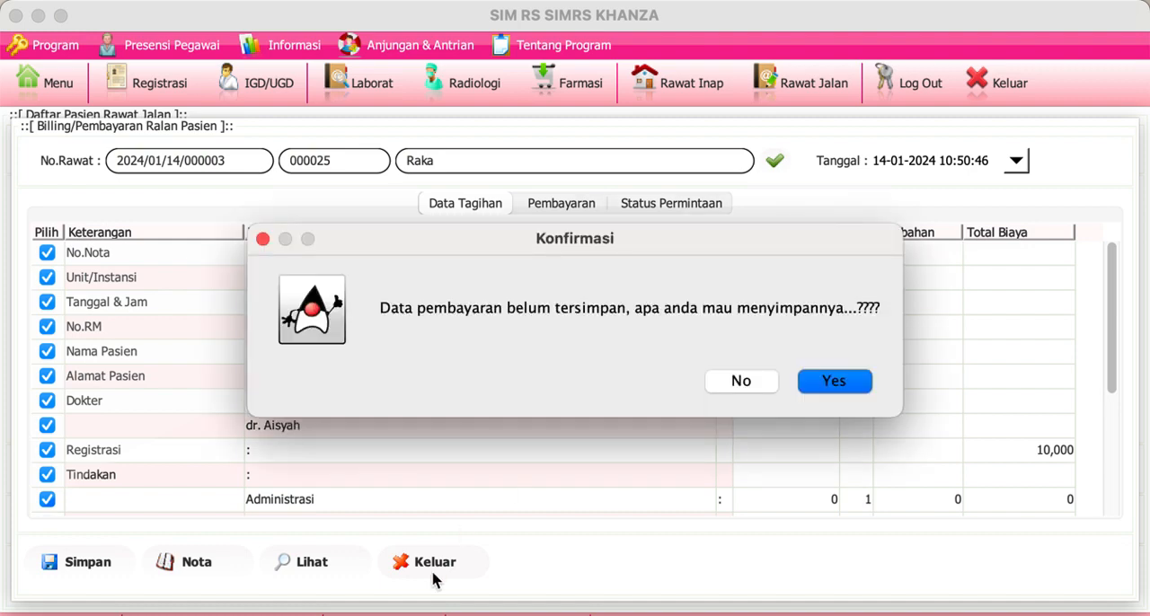
pyautogui.click(760, 386)
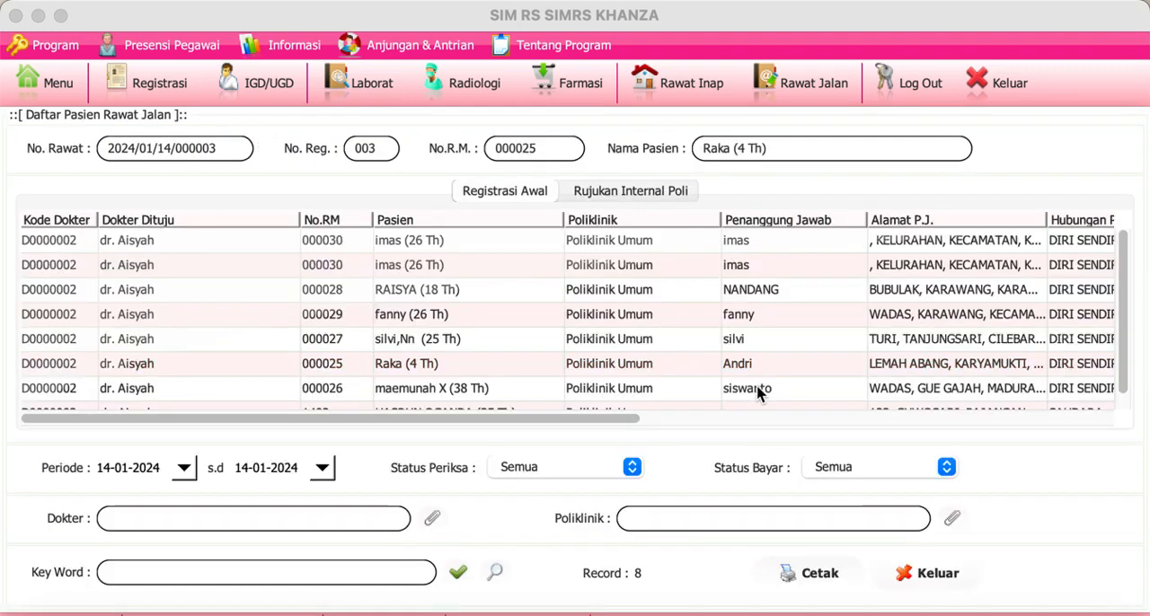
# Step: Check the first-row patient's bill again and leave it without saving the payment
pyautogui.click(326, 245)
pyautogui.rightClick(329, 244)
pyautogui.click(348, 241)
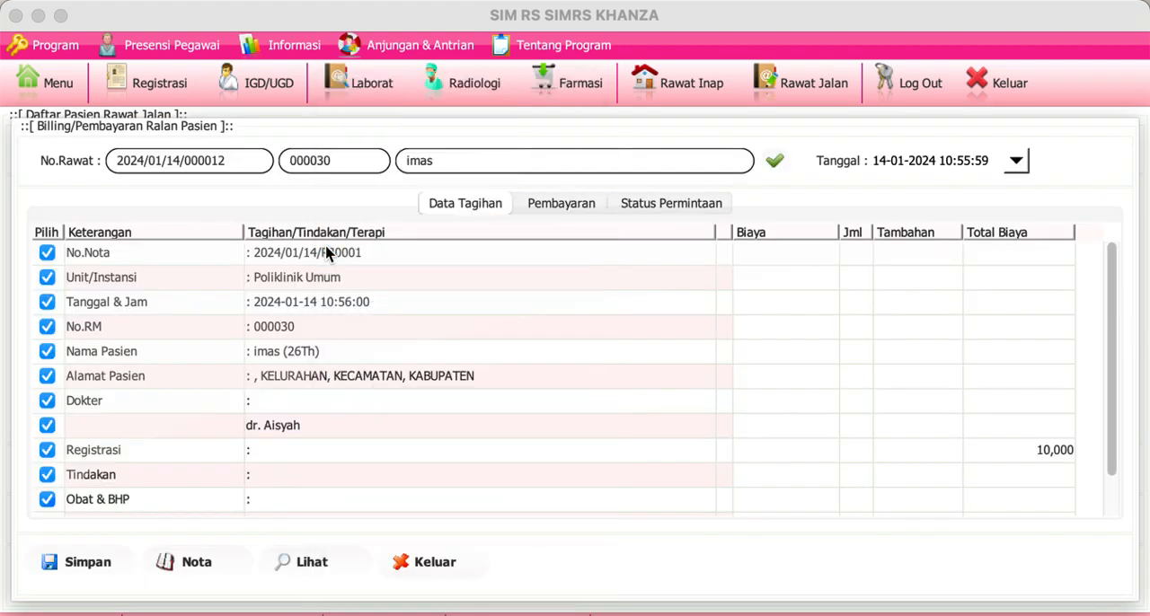
pyautogui.click(436, 562)
pyautogui.click(757, 387)
# Step: Open the inpatient room admission for the first-row patient and set bed K1.06's status to KOSONG in the room data
pyautogui.click(646, 242)
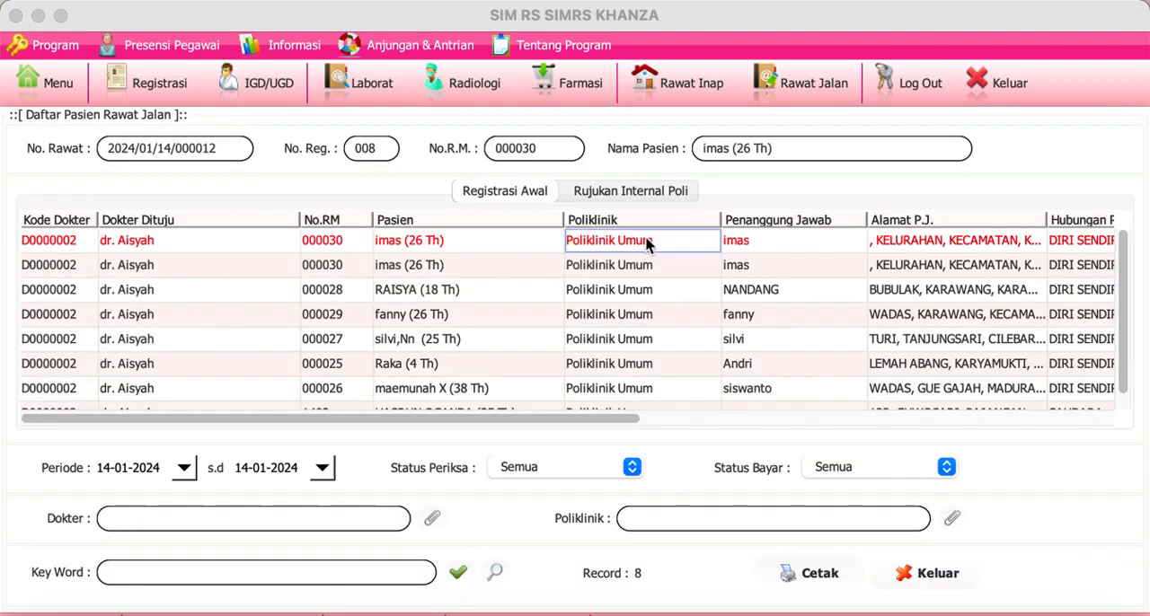
pyautogui.rightClick(646, 240)
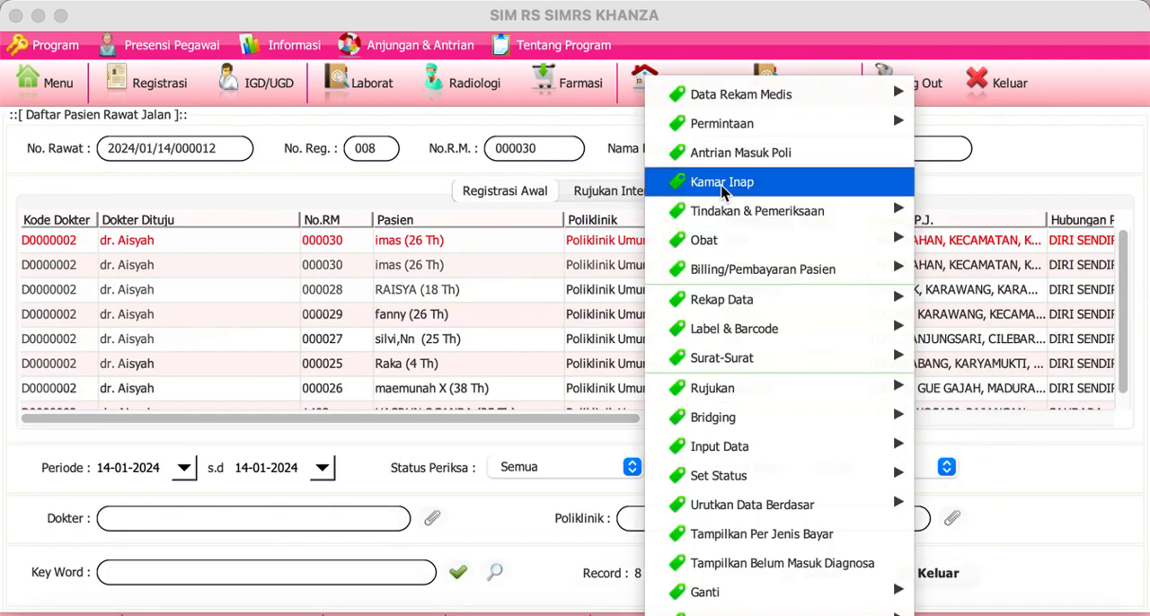
pyautogui.click(721, 189)
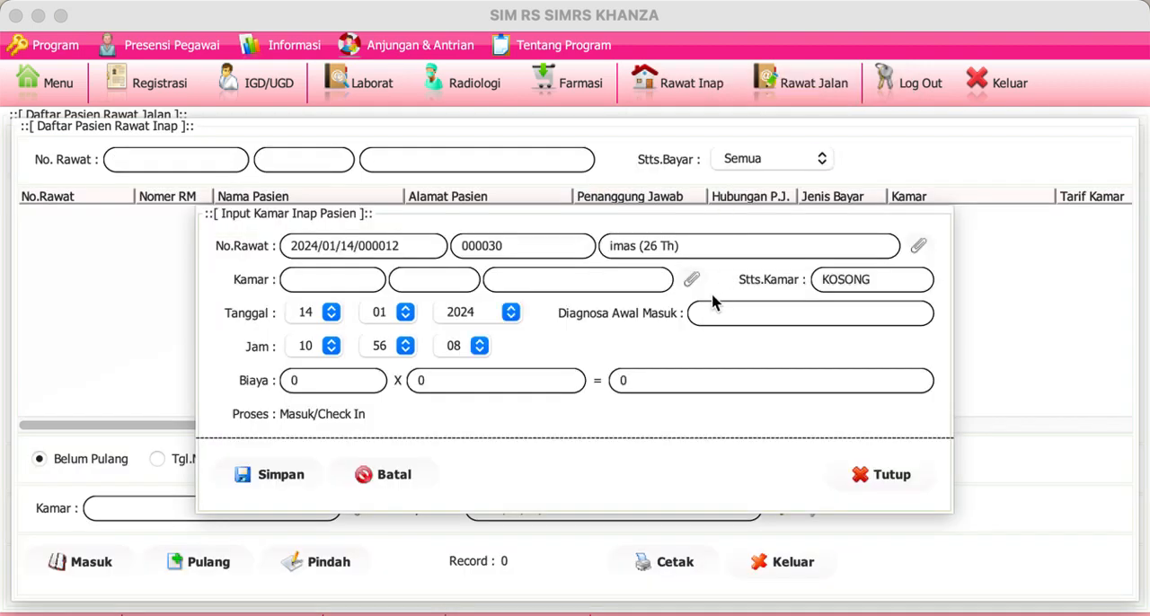
pyautogui.click(690, 281)
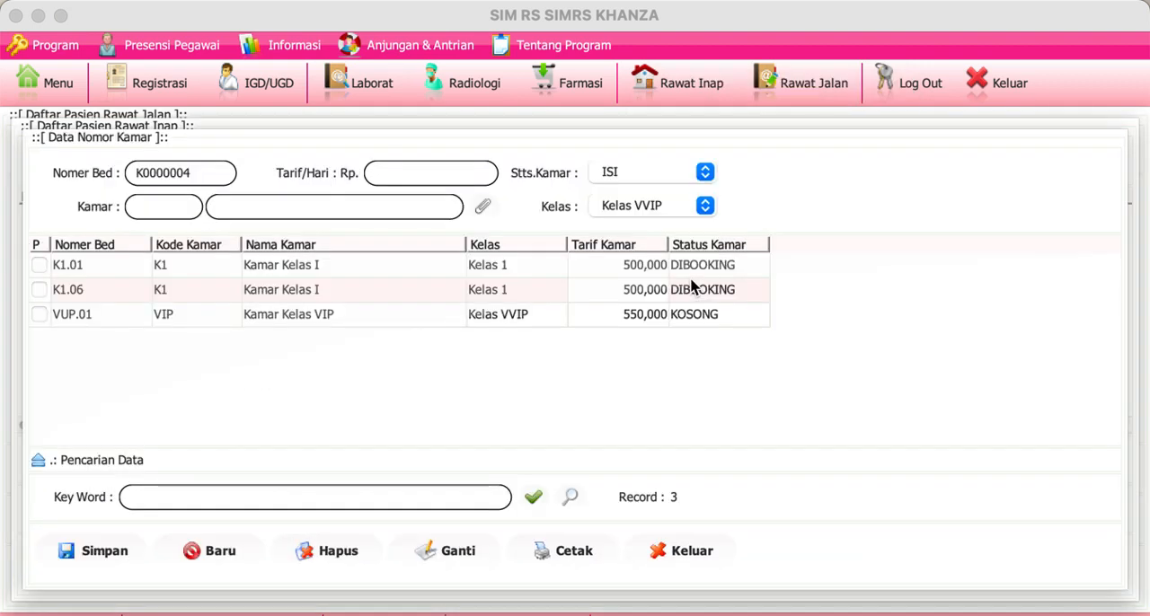
pyautogui.click(690, 281)
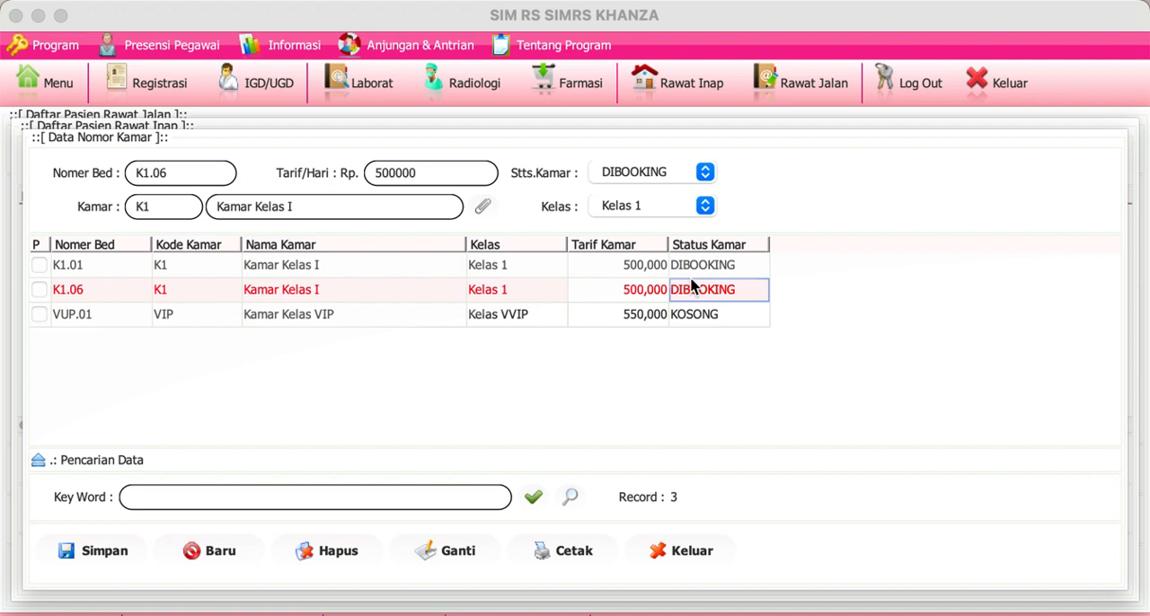
pyautogui.click(687, 176)
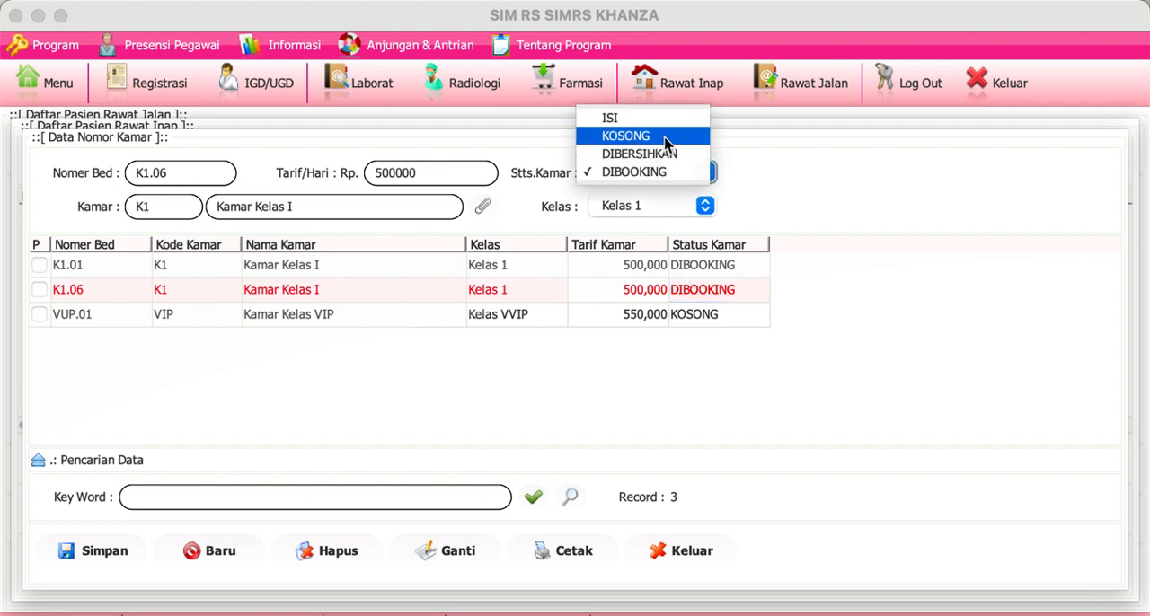
pyautogui.click(665, 141)
pyautogui.click(460, 557)
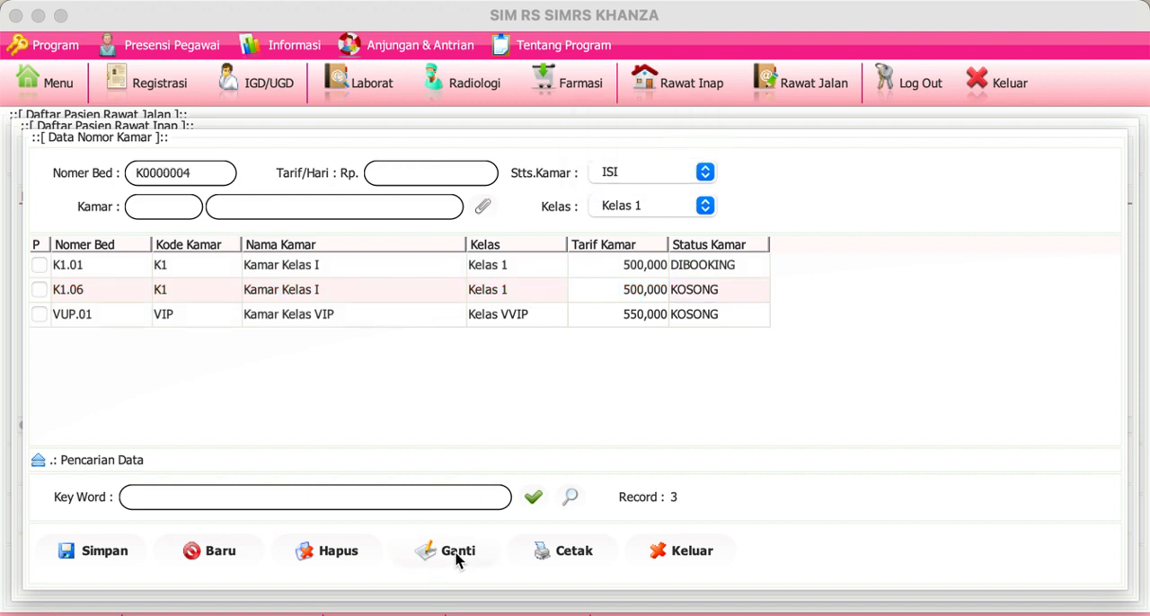
# Step: Set bed K1.01's status to KOSONG in the room data
pyautogui.click(565, 267)
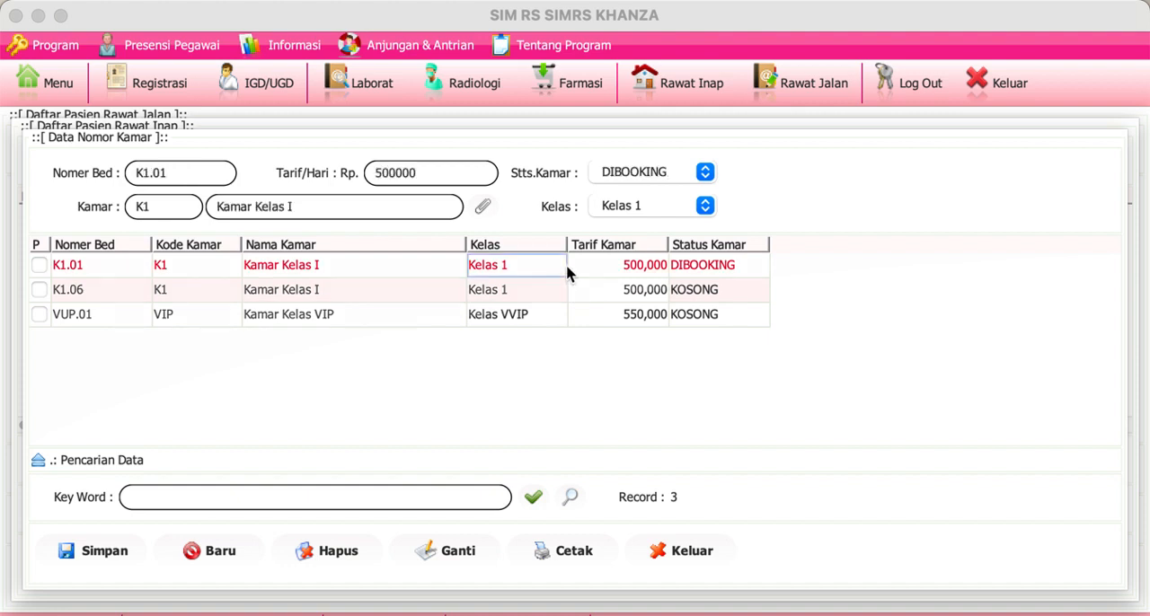
pyautogui.click(688, 177)
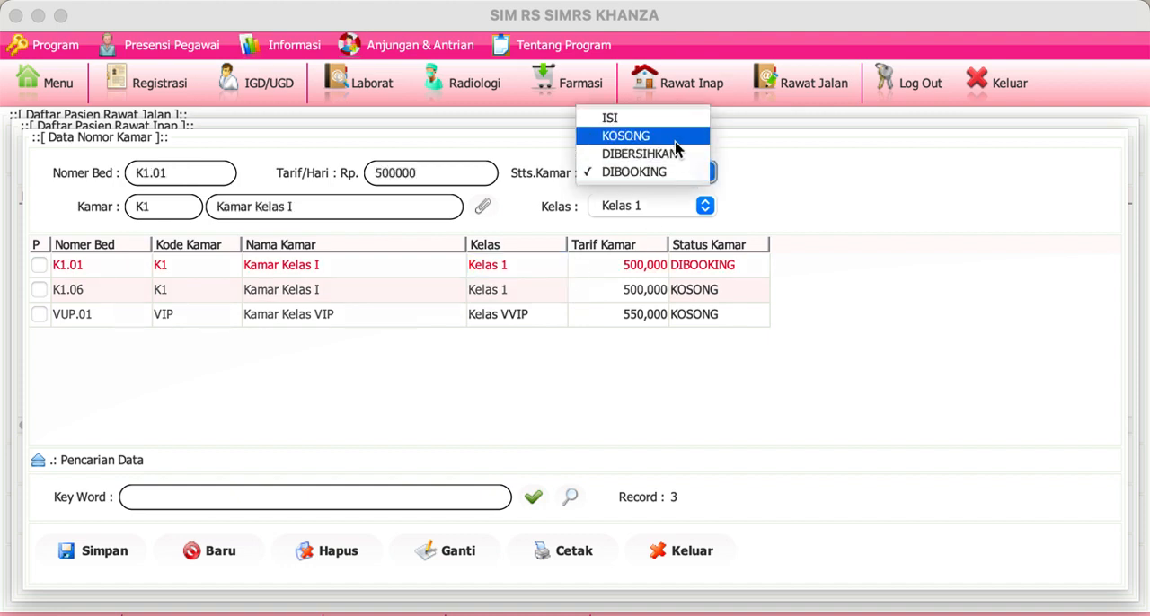
pyautogui.click(675, 141)
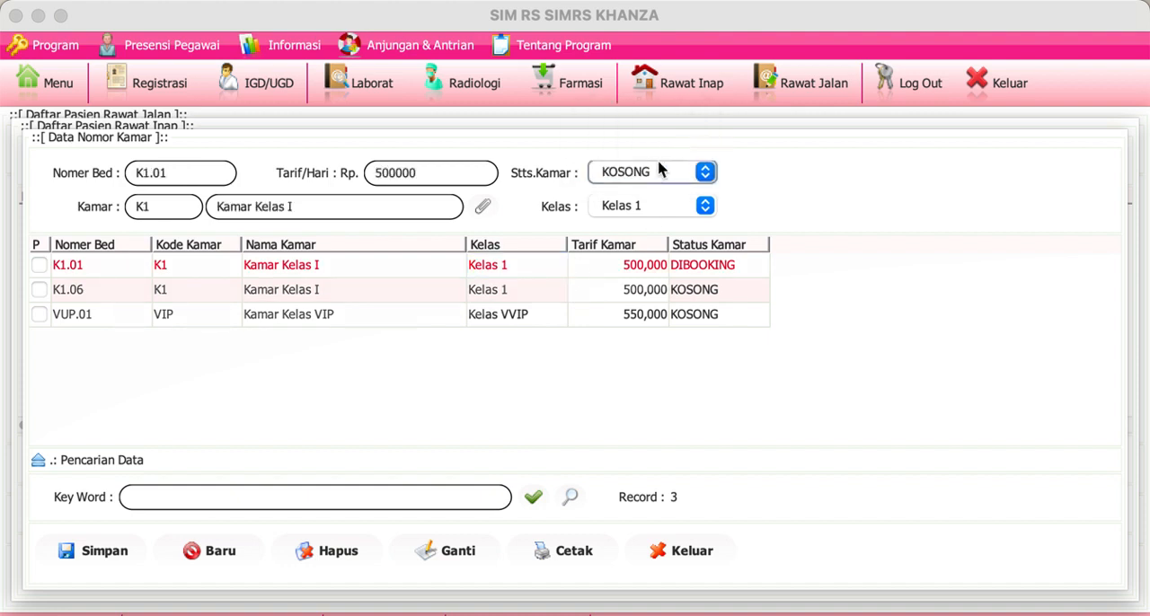
pyautogui.click(474, 556)
# Step: Fill the room admission with bed K1.01 and initial diagnosis febris typhoid, and close it without saving
pyautogui.click(501, 270)
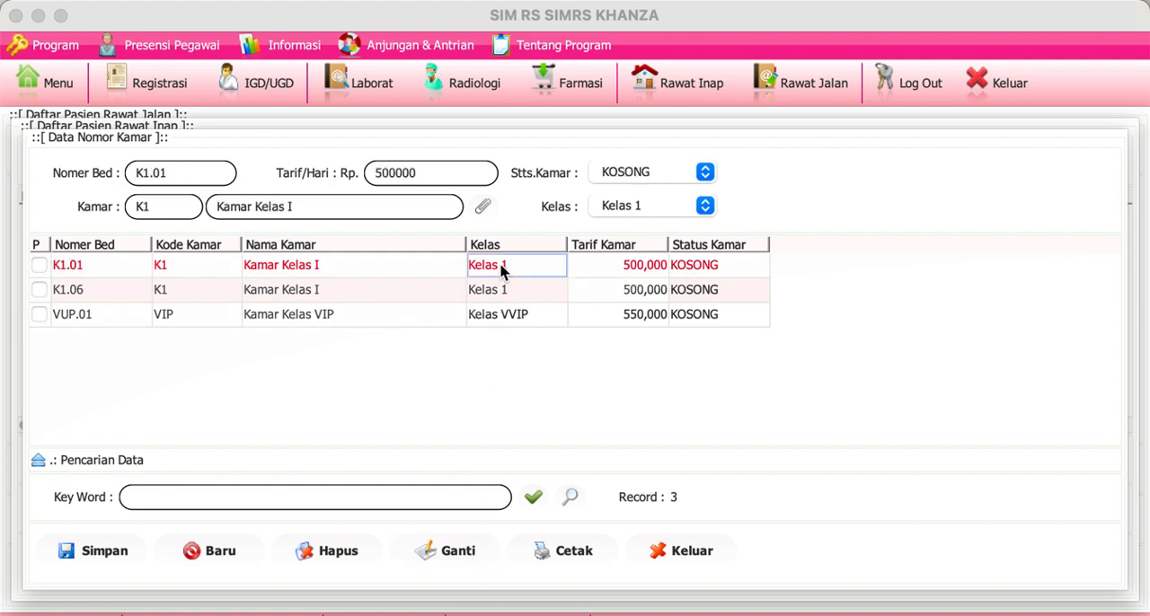
pyautogui.doubleClick(500, 270)
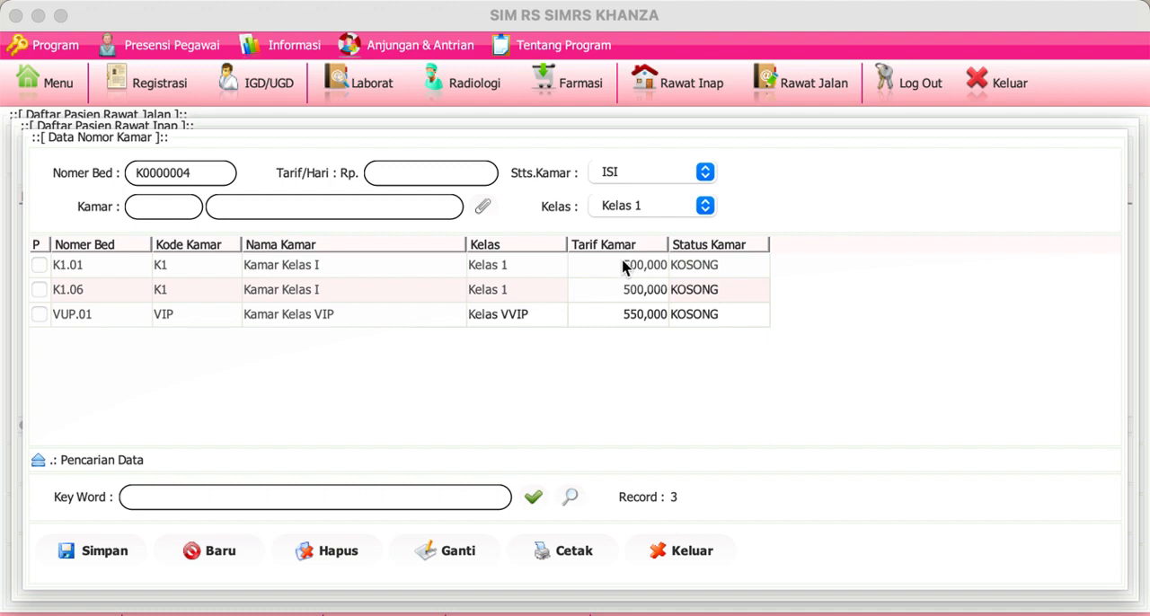
pyautogui.click(626, 263)
pyautogui.click(90, 557)
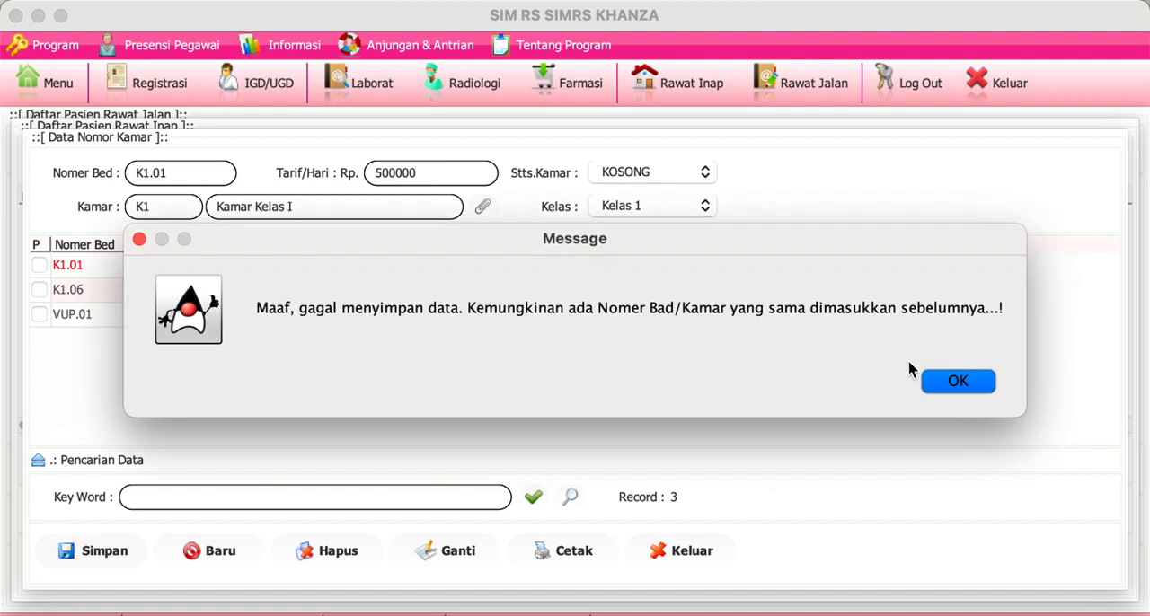
pyautogui.click(956, 380)
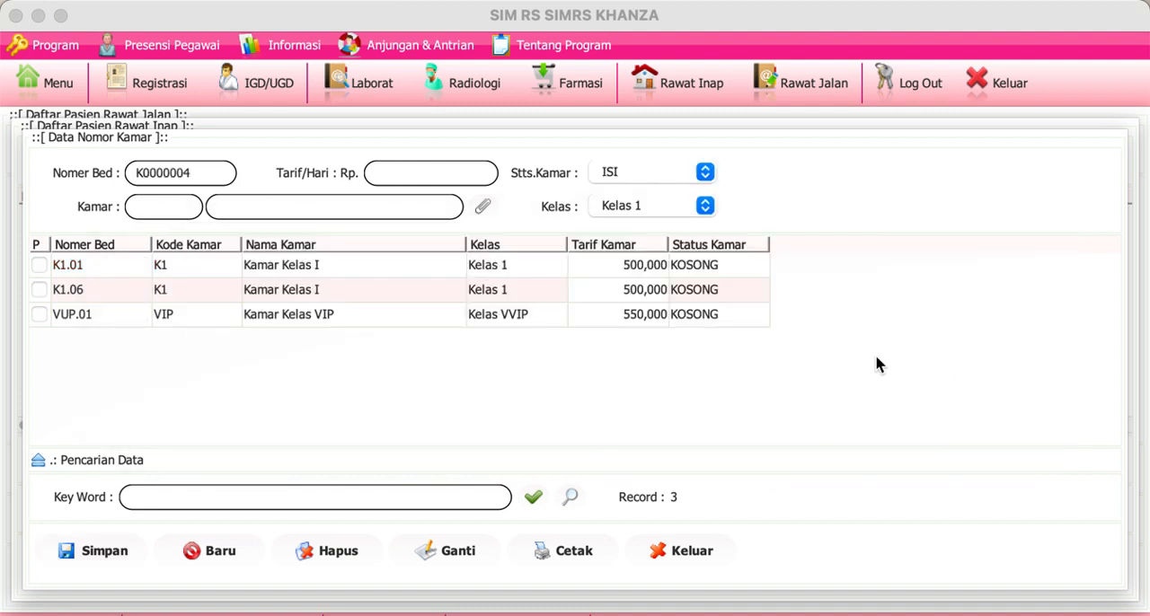
pyautogui.doubleClick(528, 269)
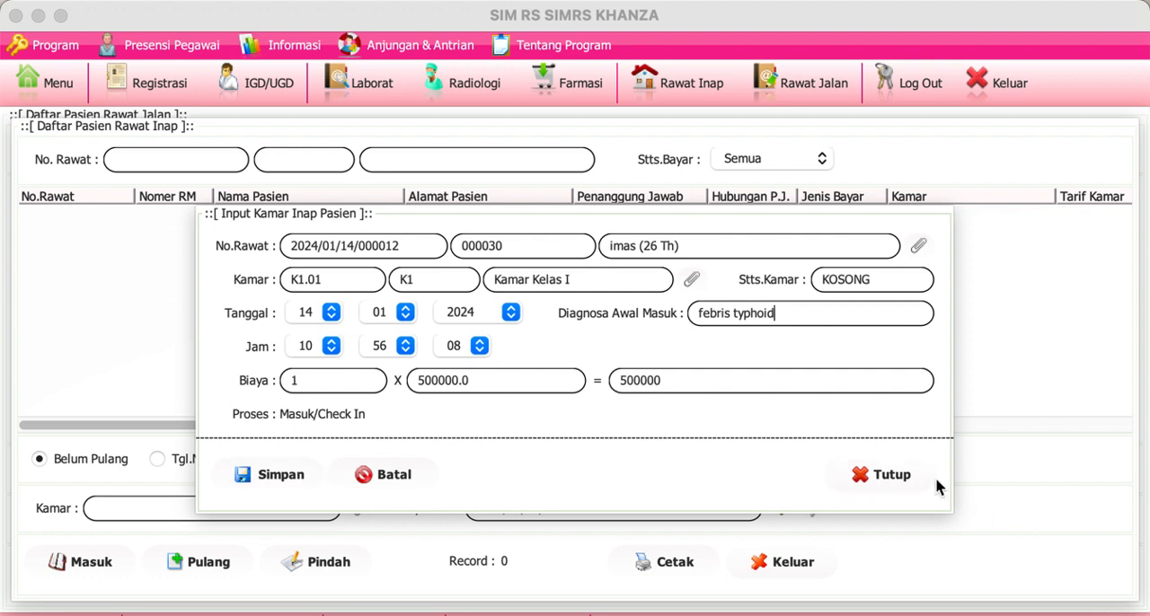
pyautogui.click(888, 474)
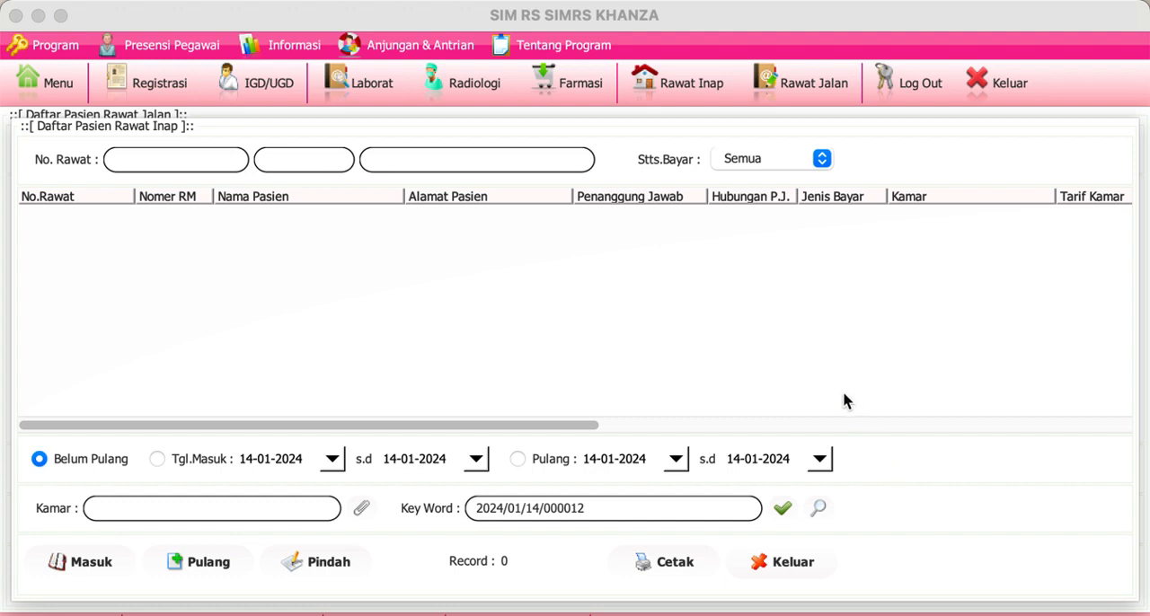
pyautogui.click(776, 559)
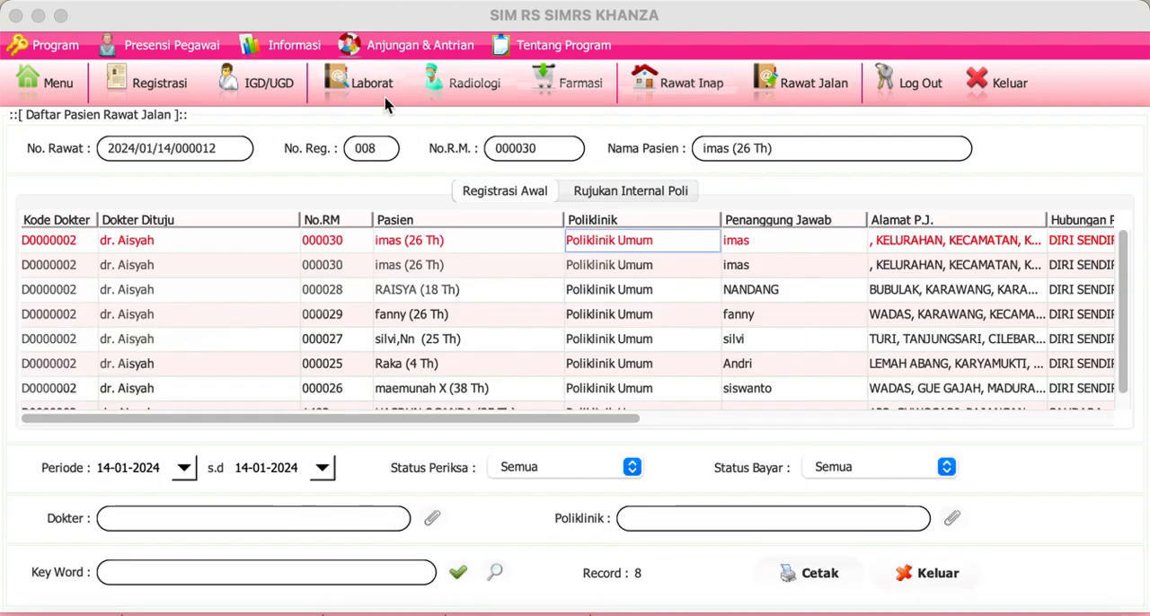
# Step: View the registration receipt (Bukti Register) of registration 008 in today's registration list, and close it
pyautogui.click(153, 84)
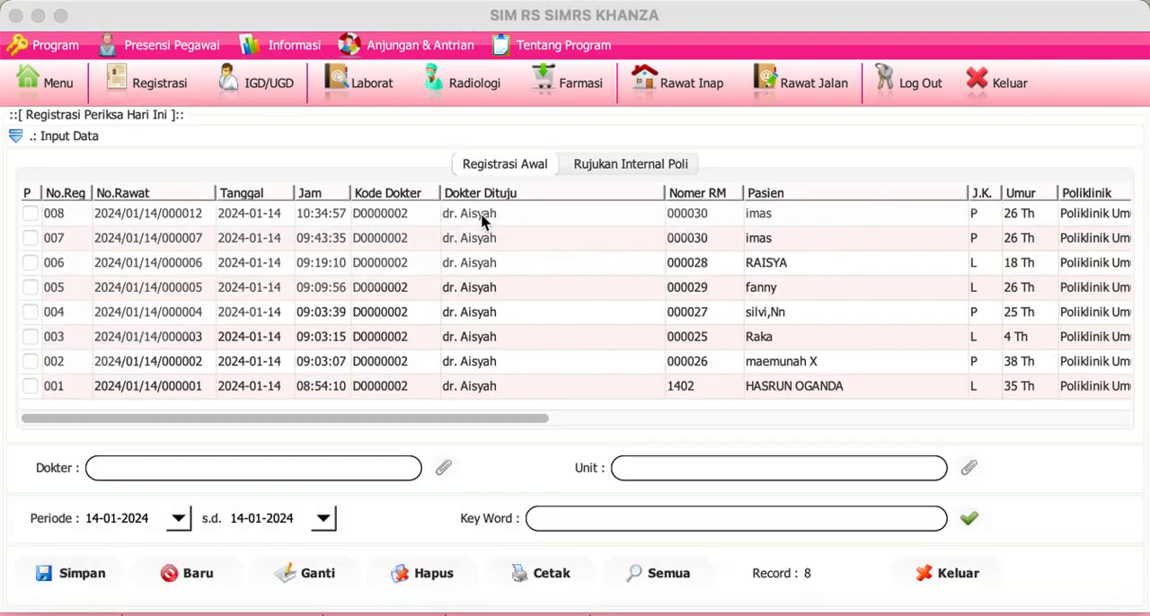
pyautogui.doubleClick(483, 220)
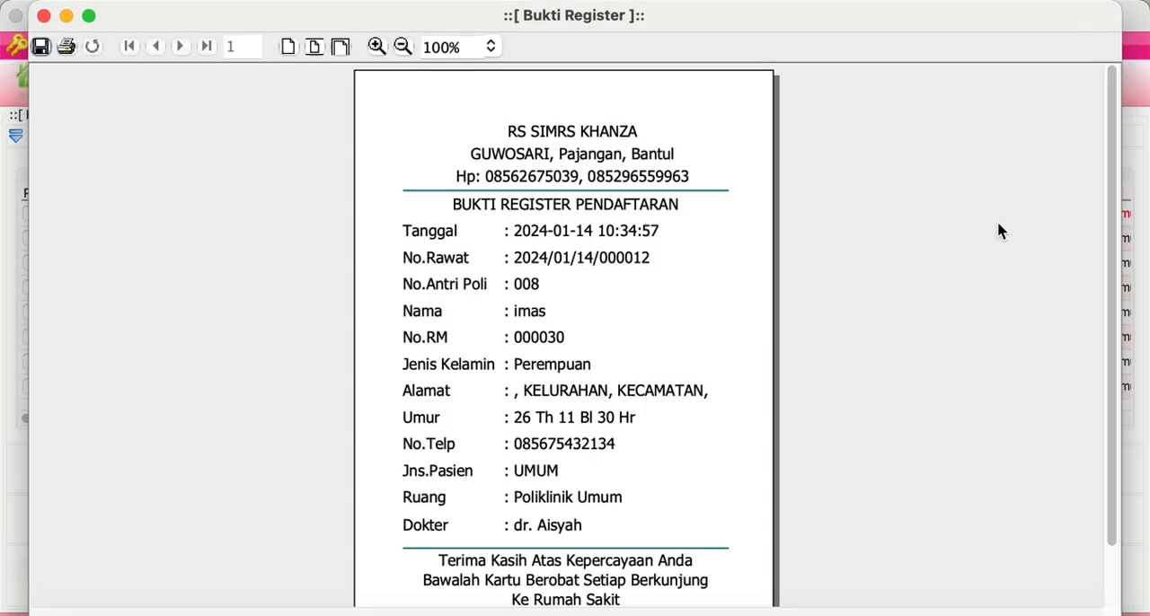
pyautogui.moveTo(1114, 228)
pyautogui.mouseDown()
pyautogui.moveTo(1127, 309)
pyautogui.moveTo(1133, 230)
pyautogui.moveTo(1123, 219)
pyautogui.moveTo(1117, 231)
pyautogui.mouseUp()
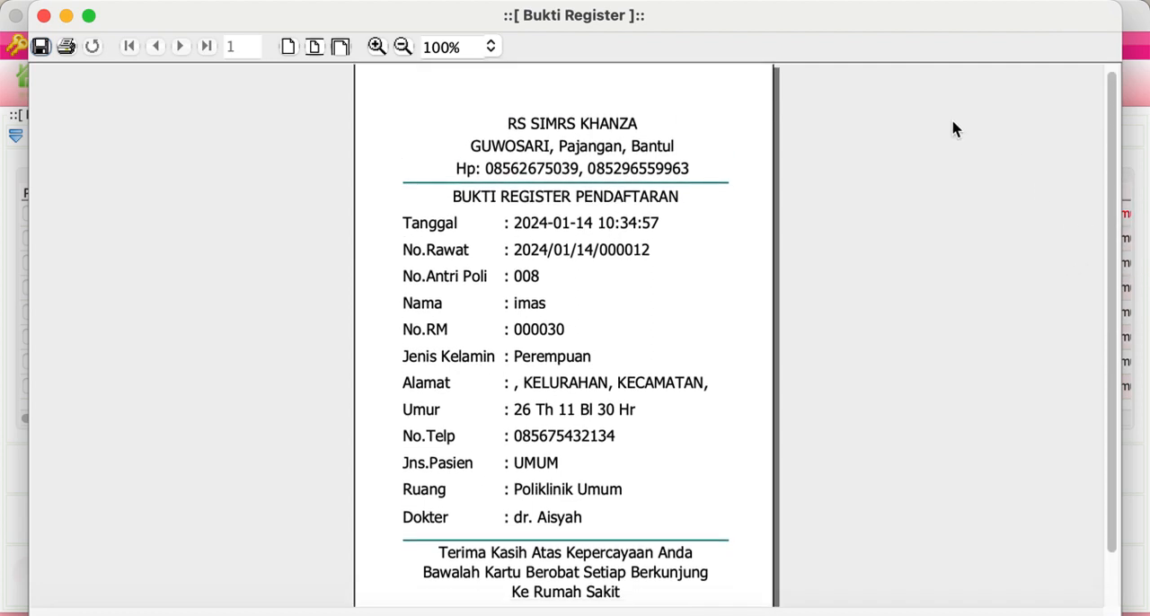
pyautogui.click(43, 15)
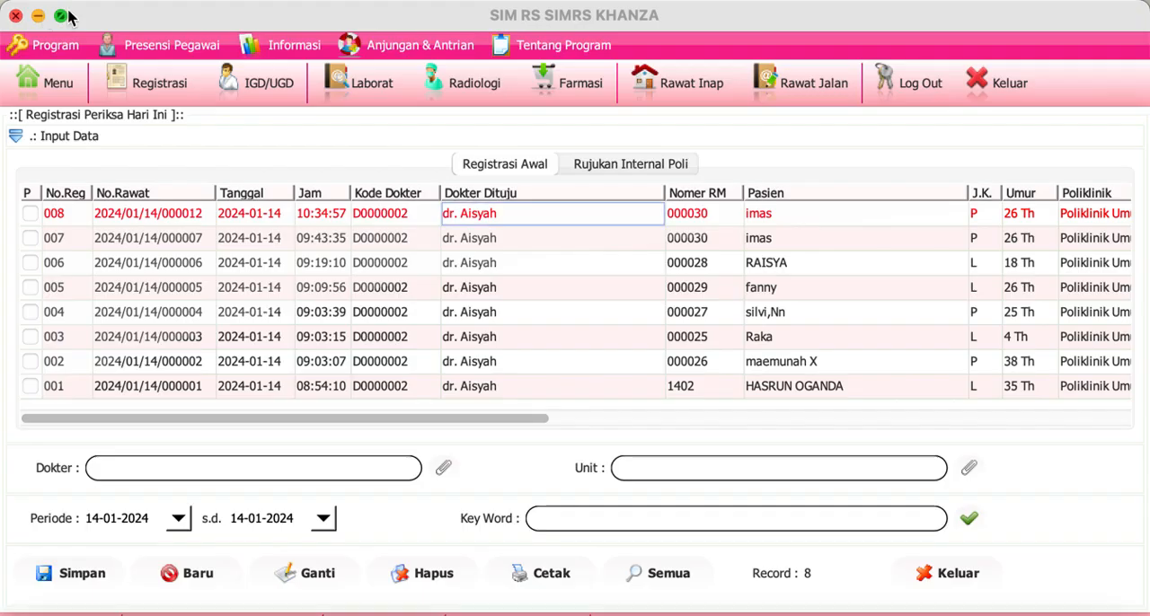
# Step: Return to the outpatient list, view the first-row patient's bill and leave it without saving the payment
pyautogui.click(784, 87)
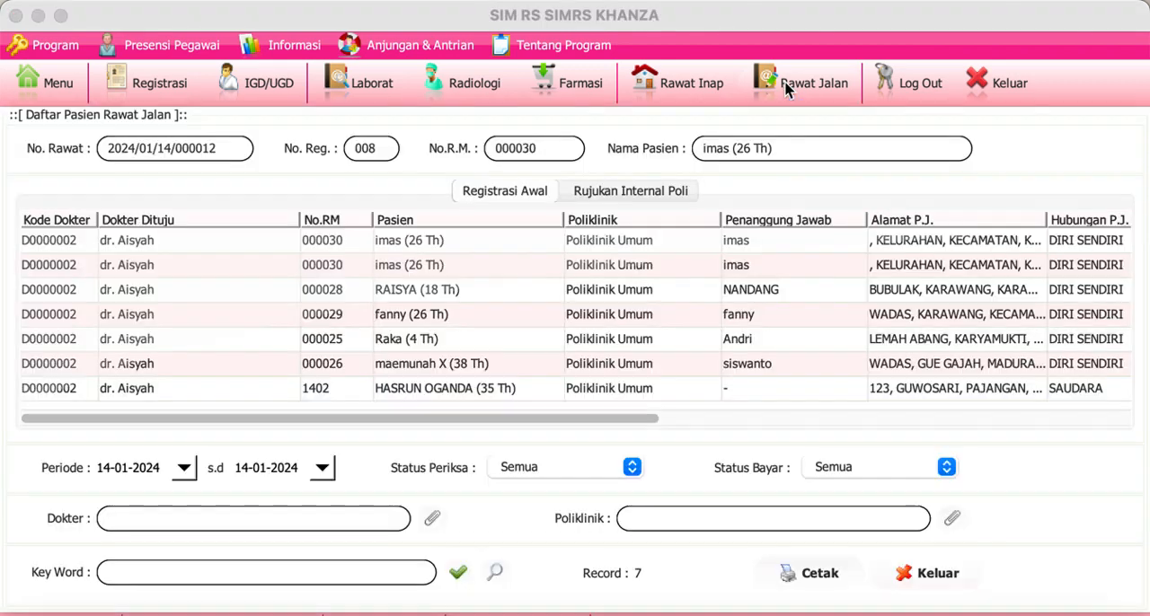
pyautogui.click(341, 242)
pyautogui.doubleClick(341, 241)
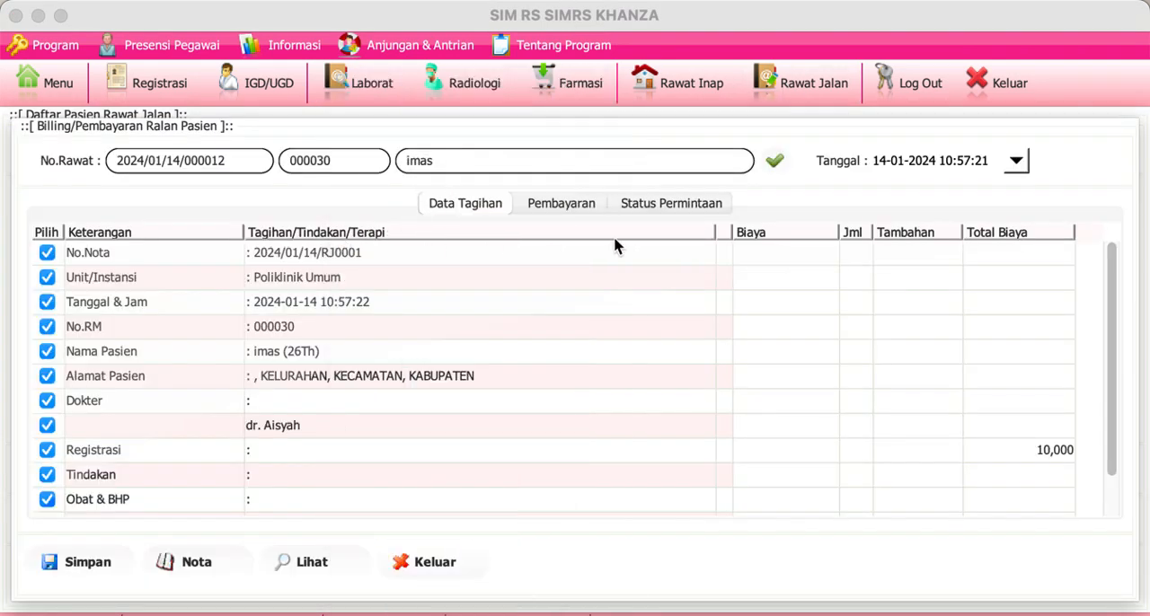
pyautogui.click(409, 562)
pyautogui.click(762, 388)
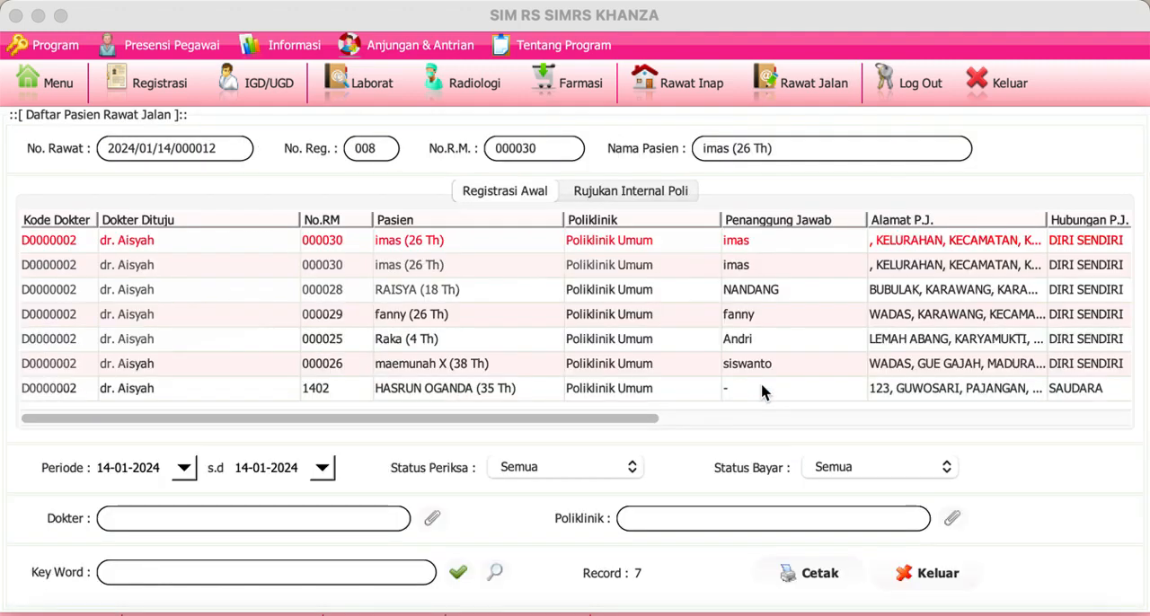
# Step: Look through the general outpatient initial medical assessment form (Penilaian Awal Medis Umum) for the first-row patient, and close it
pyautogui.click(859, 241)
pyautogui.rightClick(860, 244)
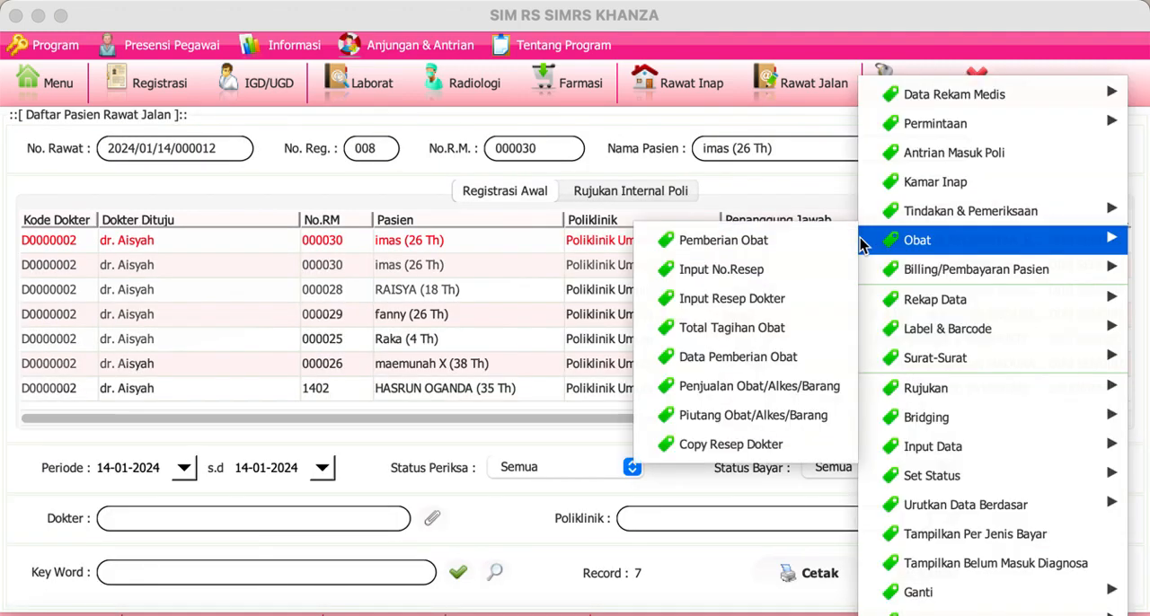
pyautogui.moveTo(946, 99)
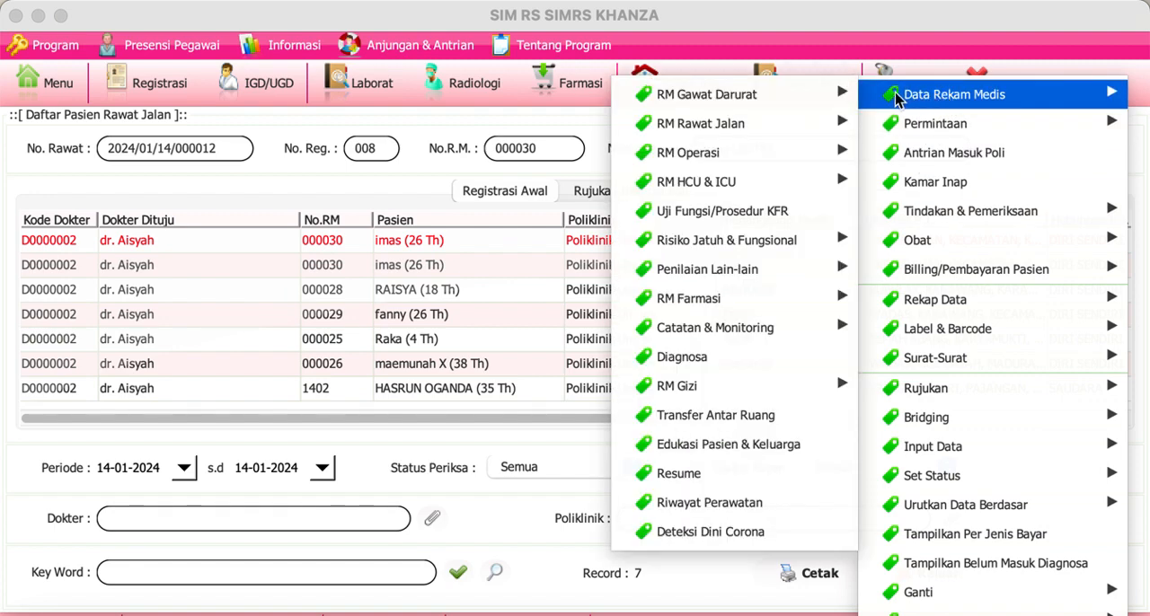
pyautogui.moveTo(808, 133)
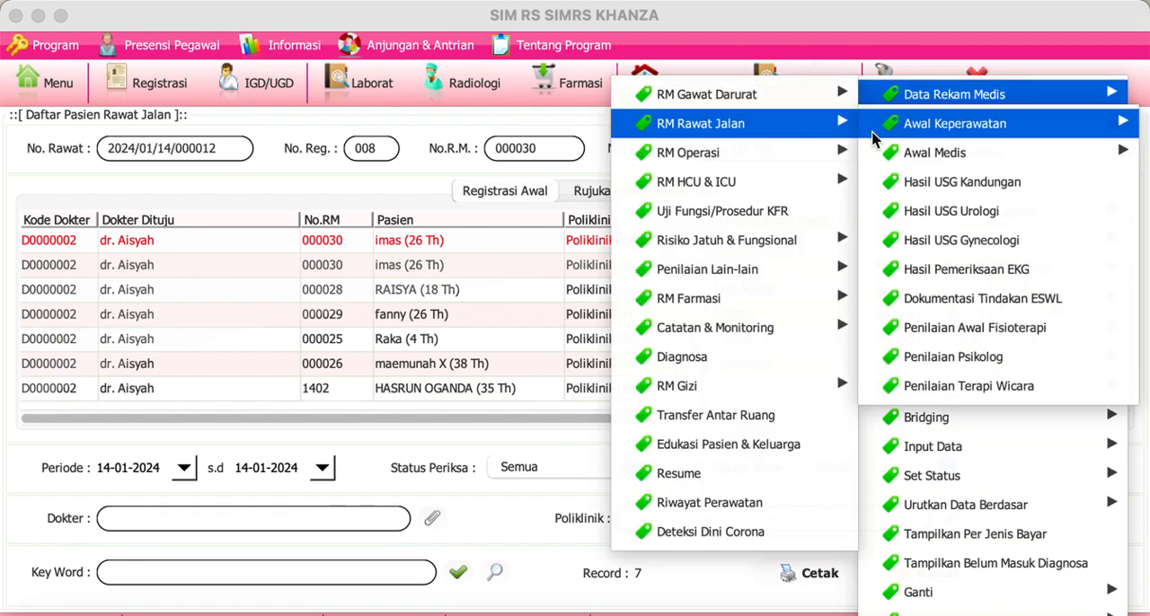
pyautogui.moveTo(911, 162)
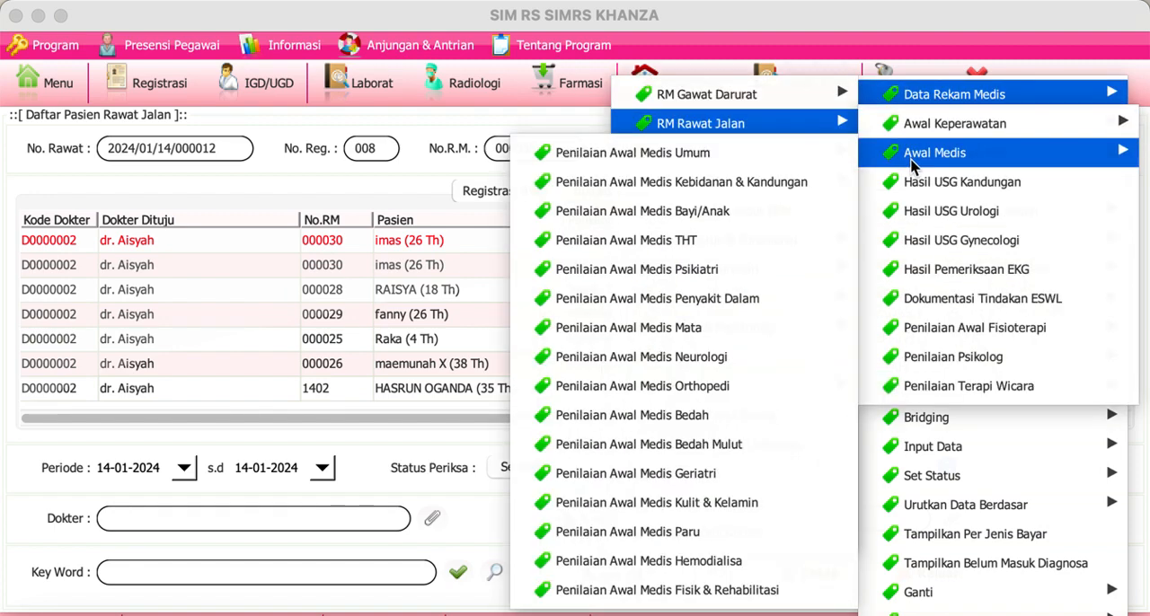
pyautogui.click(830, 158)
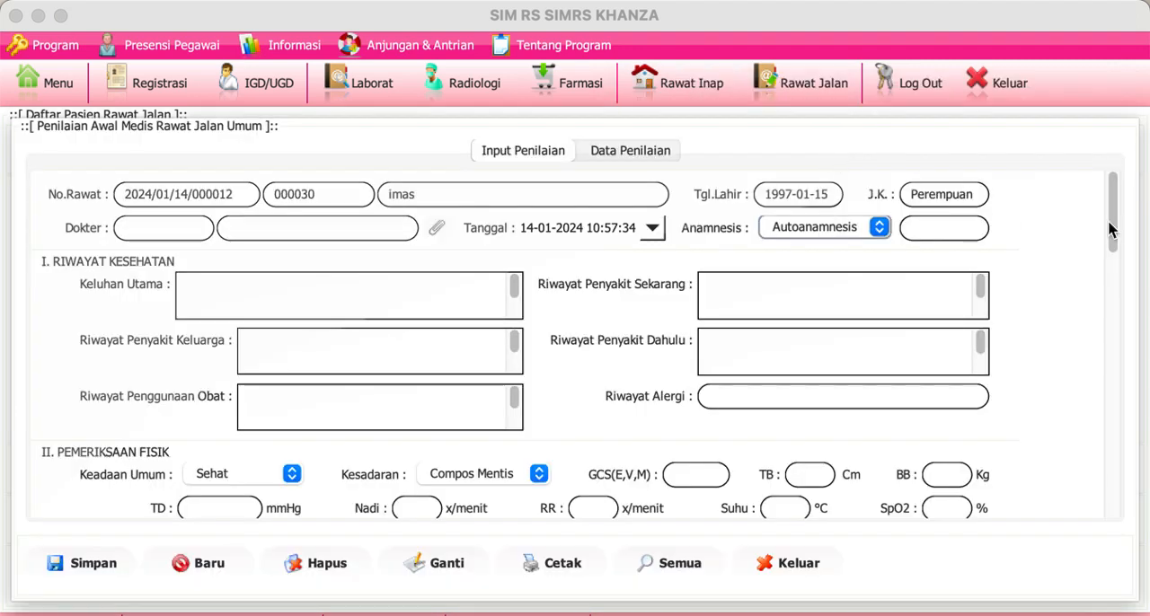
pyautogui.moveTo(1112, 220); pyautogui.dragTo(1148, 490)
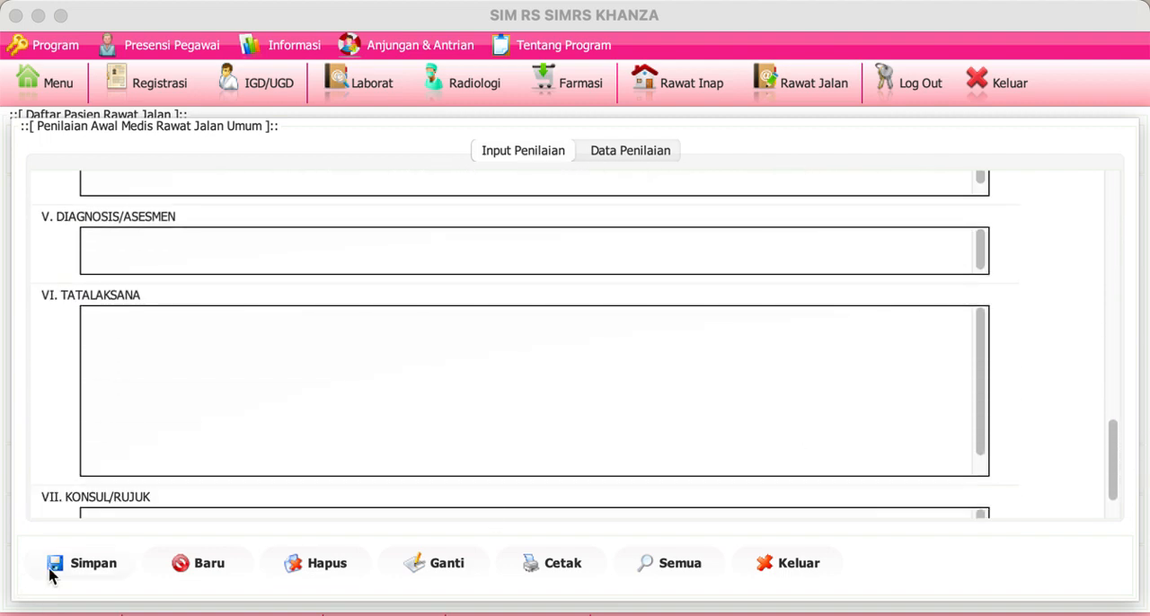
pyautogui.click(794, 568)
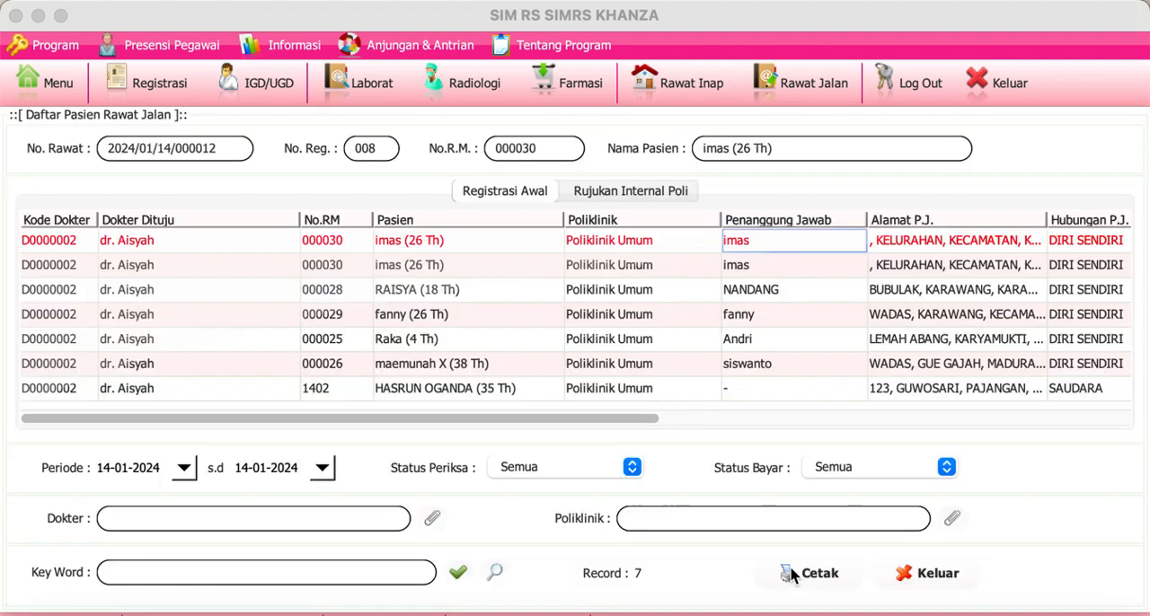
# Step: Open the first-row patient's outpatient treatment record and examine the Subjek, Objek, Asesmen and Plan fields of the examination form
pyautogui.doubleClick(78, 243)
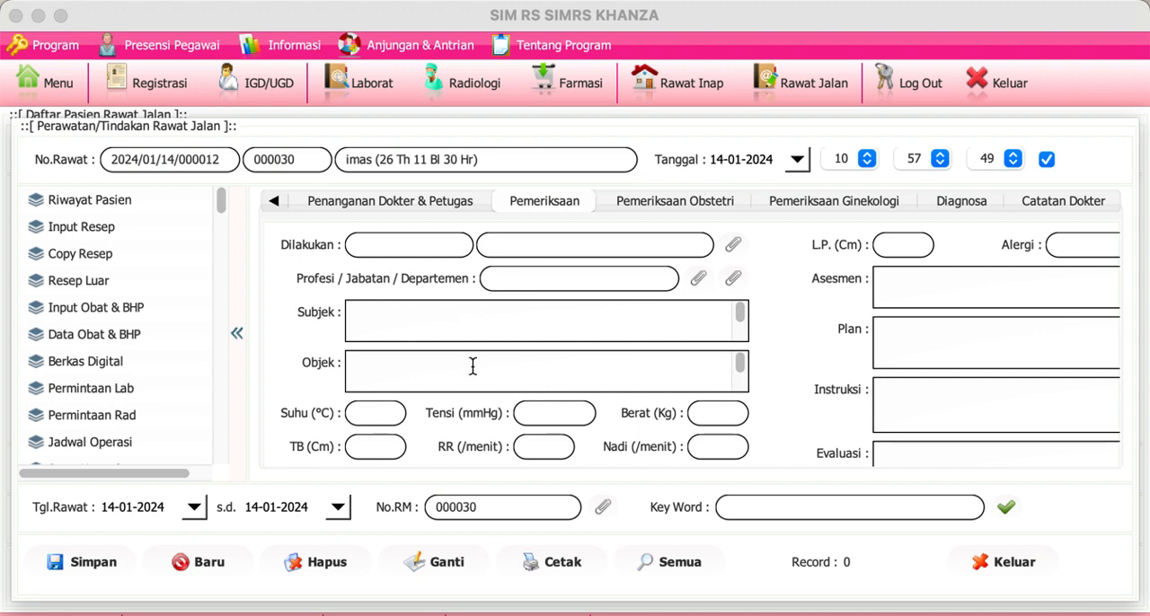
pyautogui.click(495, 327)
pyautogui.click(492, 365)
pyautogui.click(957, 288)
pyautogui.click(952, 341)
pyautogui.click(936, 342)
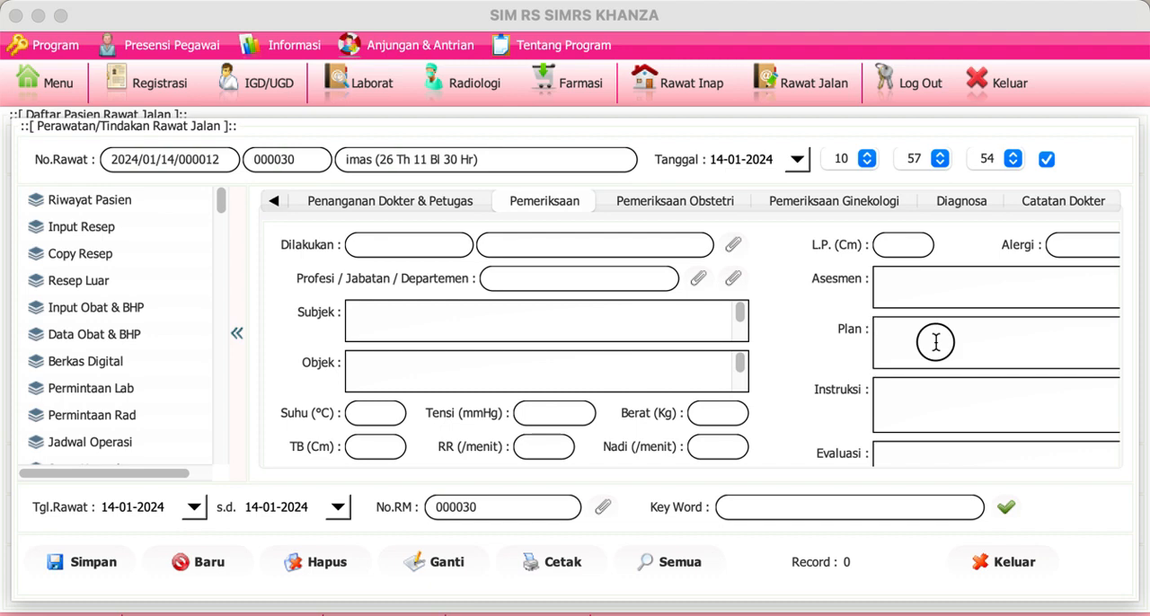
pyautogui.click(918, 292)
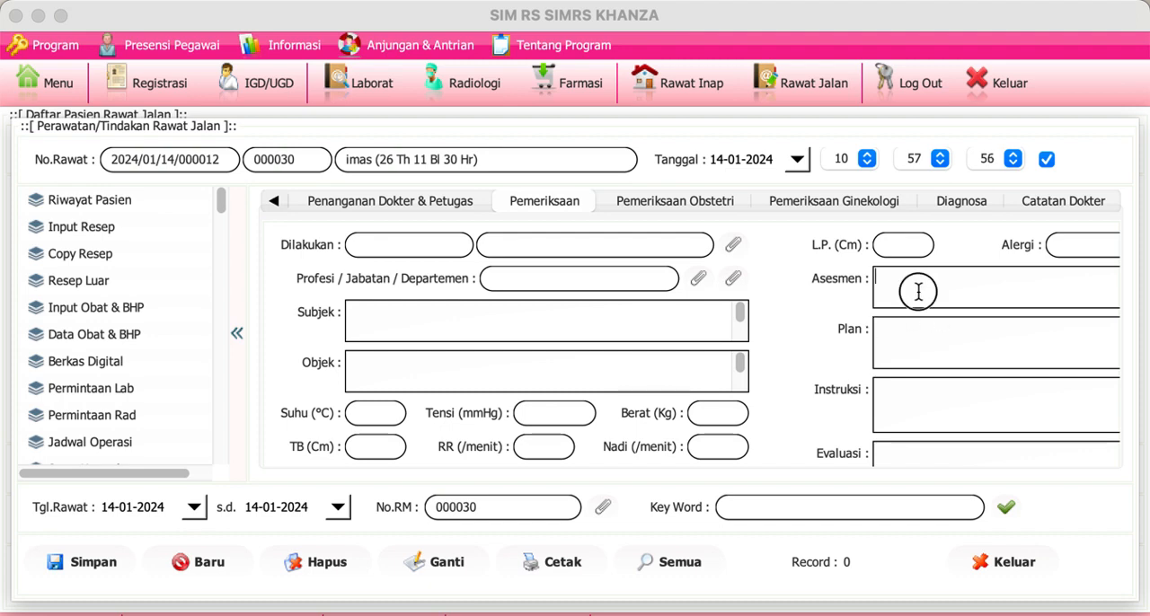
pyautogui.click(1021, 281)
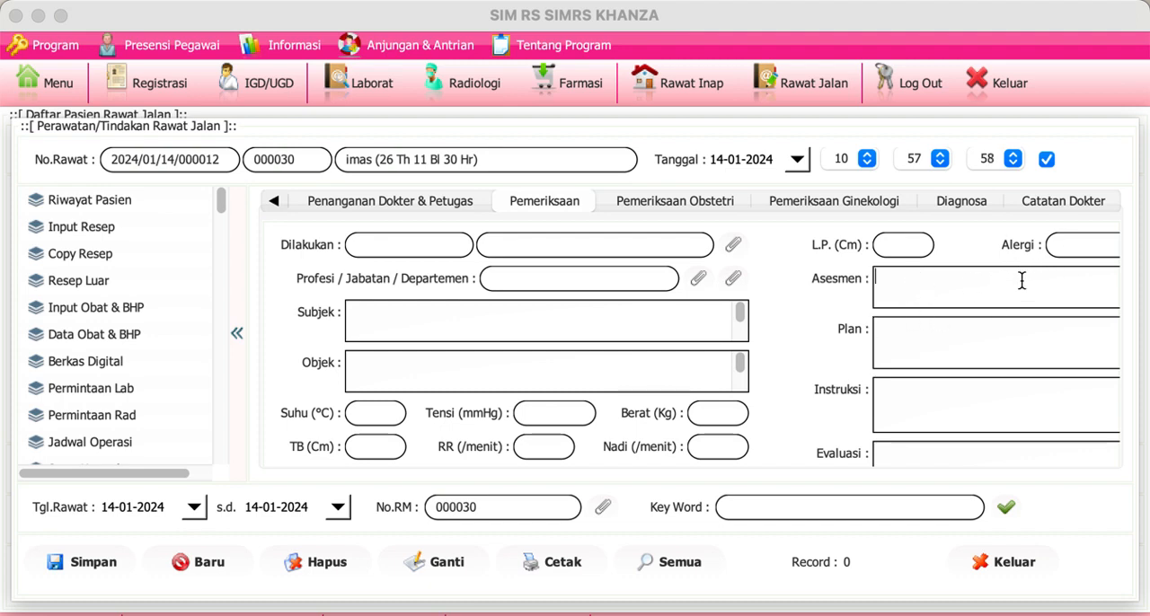
# Step: Record the diagnosis A01.0 Typhoid fever for the patient and save it
pyautogui.click(982, 207)
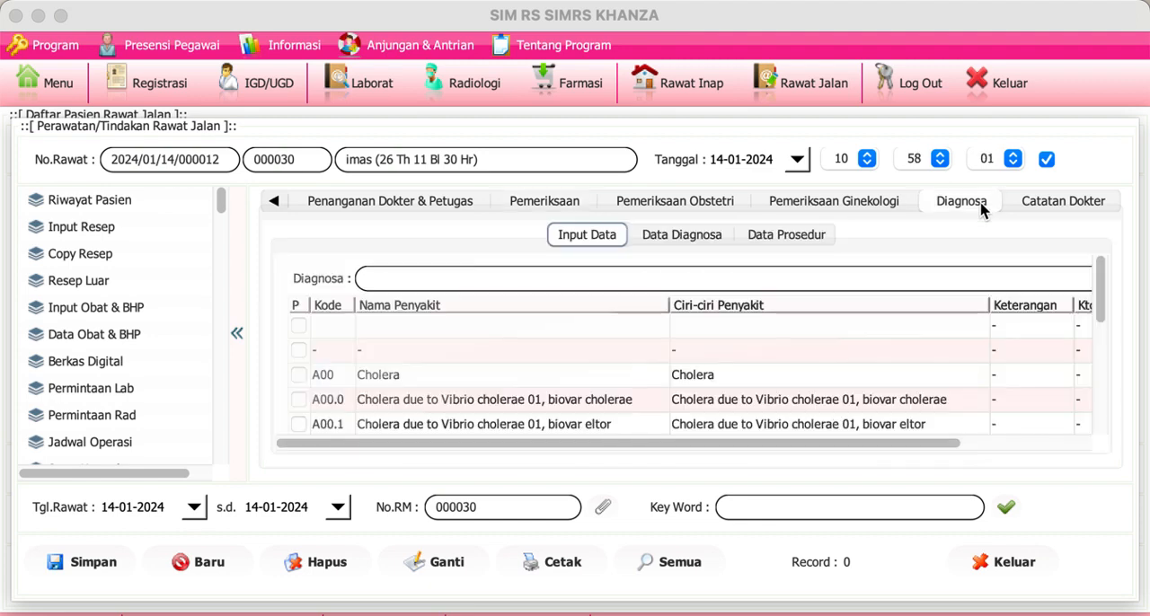
pyautogui.click(719, 270)
pyautogui.write('a01')
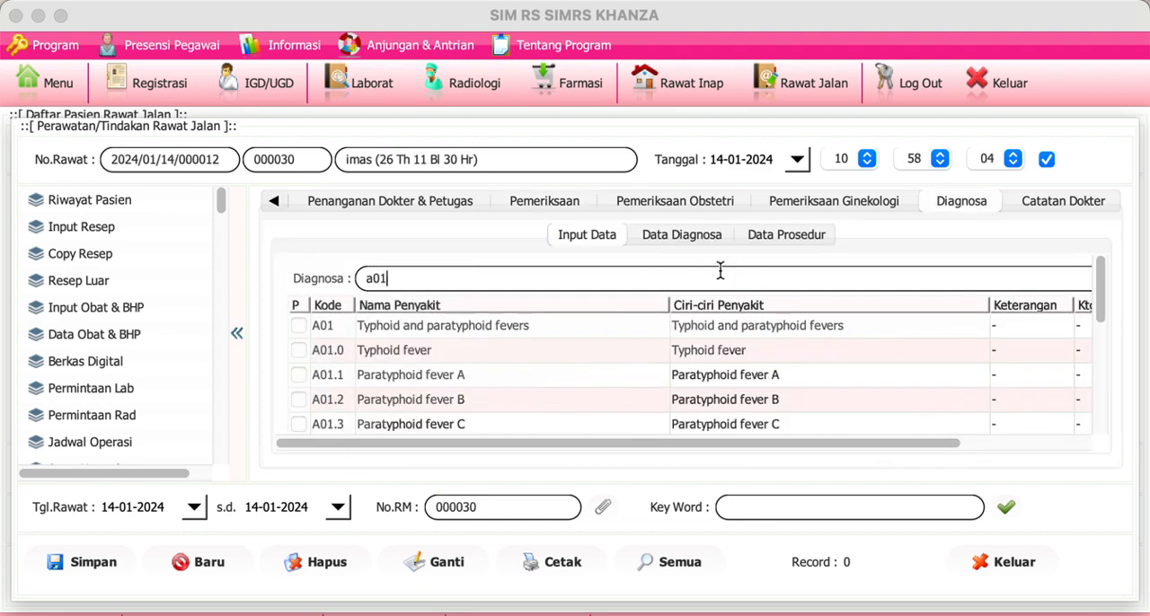
pyautogui.click(299, 352)
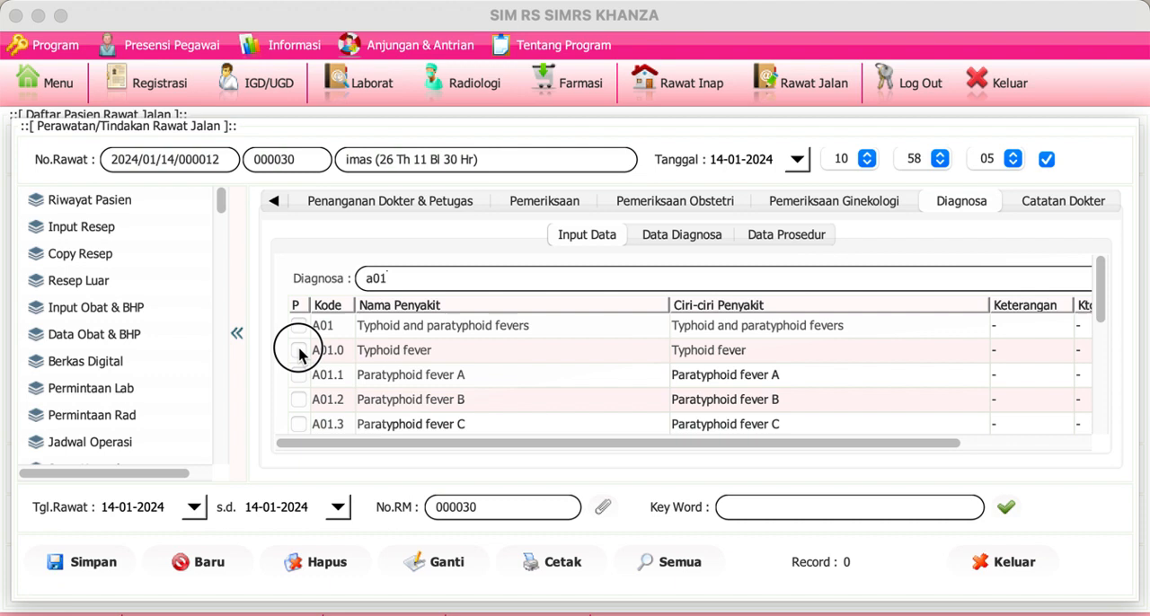
pyautogui.click(90, 563)
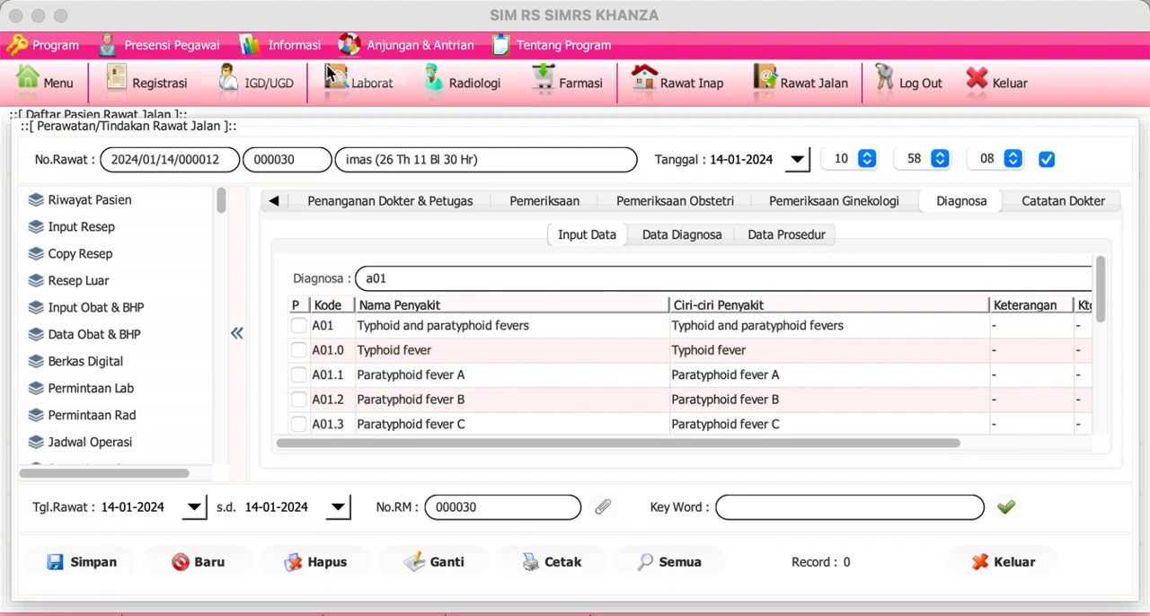
# Step: Find the doctor-performed procedures matching "konsul" and save G005 Konsul Dokter Spesialis HCU for the patient
pyautogui.click(281, 204)
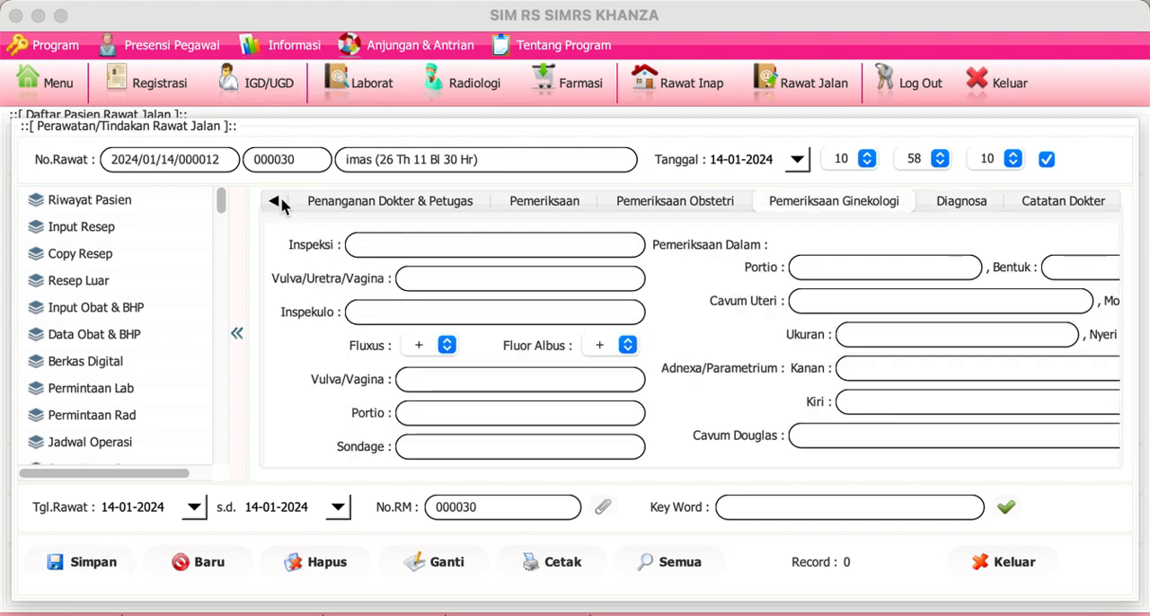
pyautogui.click(281, 204)
pyautogui.click(280, 204)
pyautogui.click(280, 204)
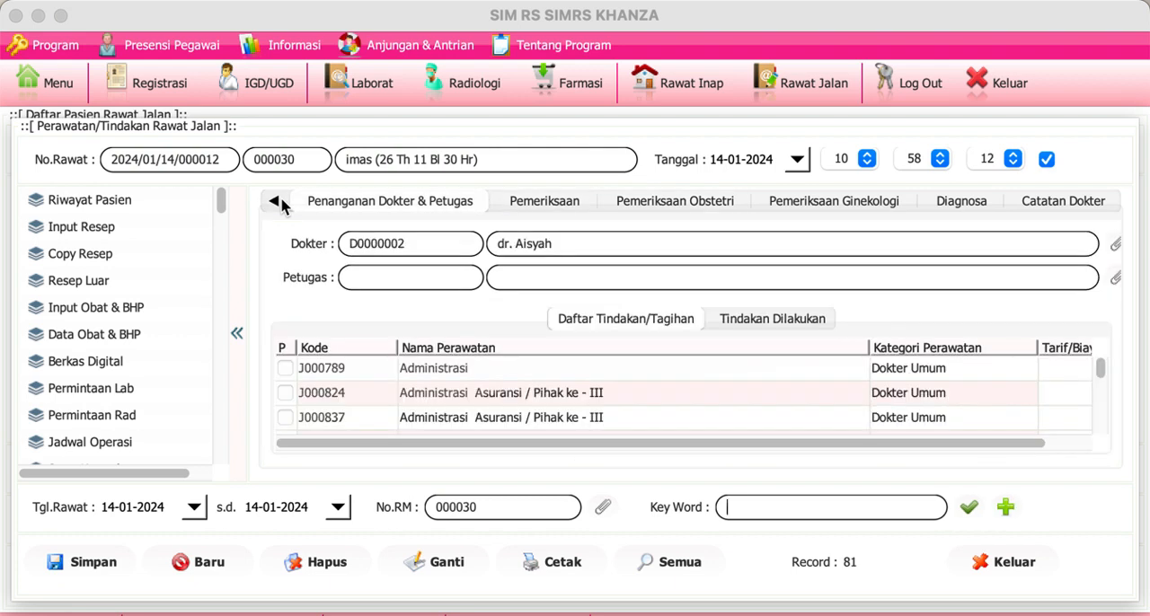
pyautogui.click(280, 204)
pyautogui.click(280, 204)
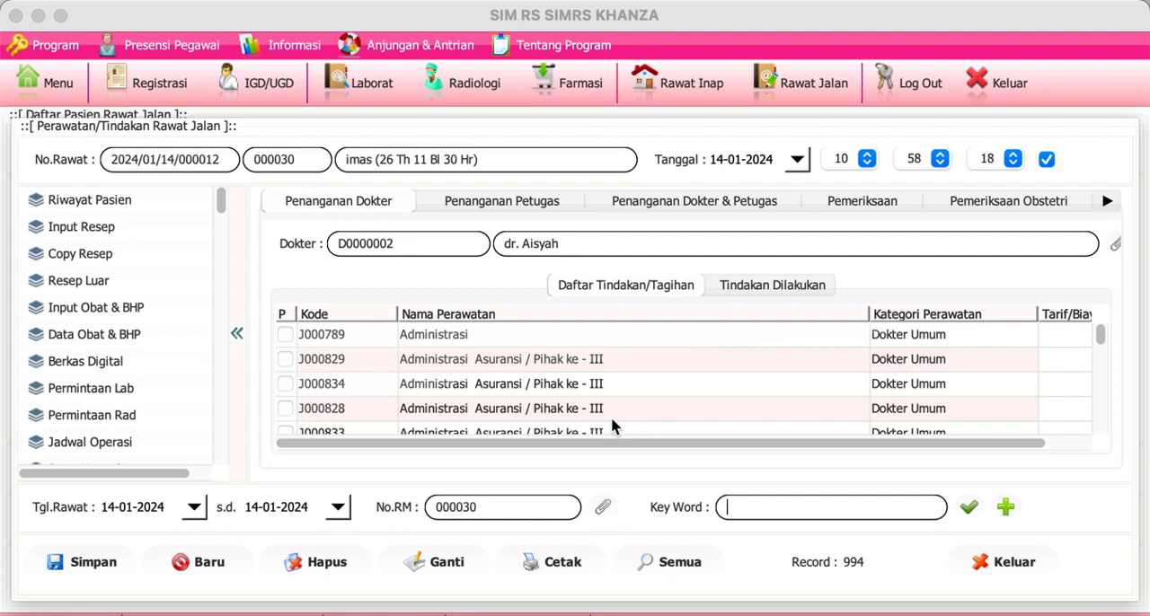
pyautogui.click(784, 506)
pyautogui.write('konsul')
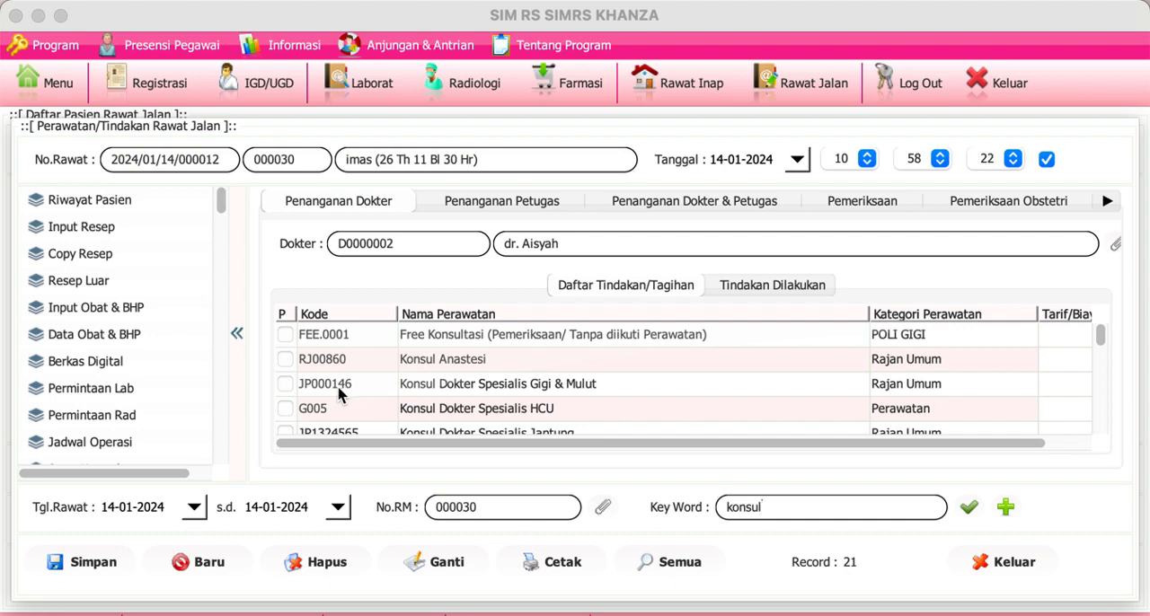
pyautogui.click(285, 409)
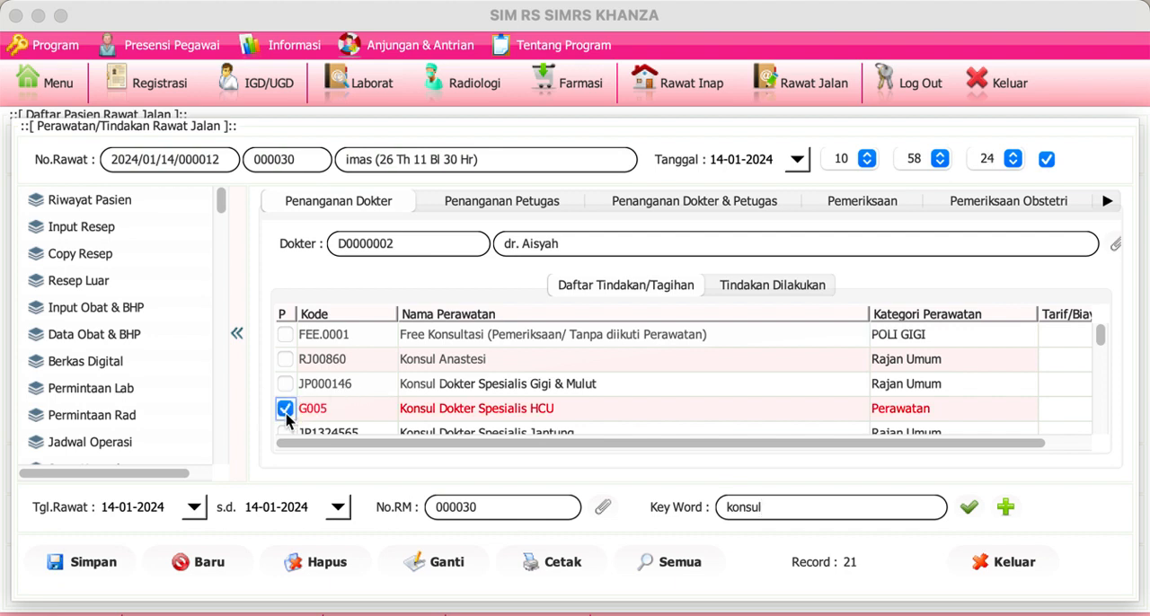
pyautogui.click(97, 564)
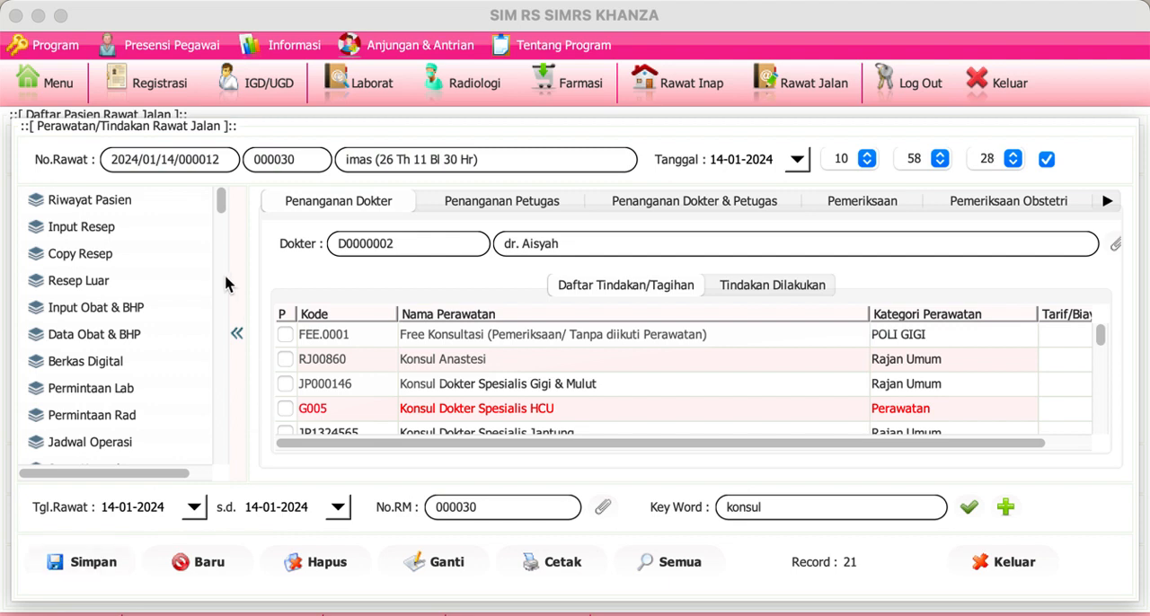
# Step: Save a laboratory request for 101-K.3 Hematologi Darah Rutin (CITO) with indication "typhoid" and additional information "-", and close the form
pyautogui.click(123, 392)
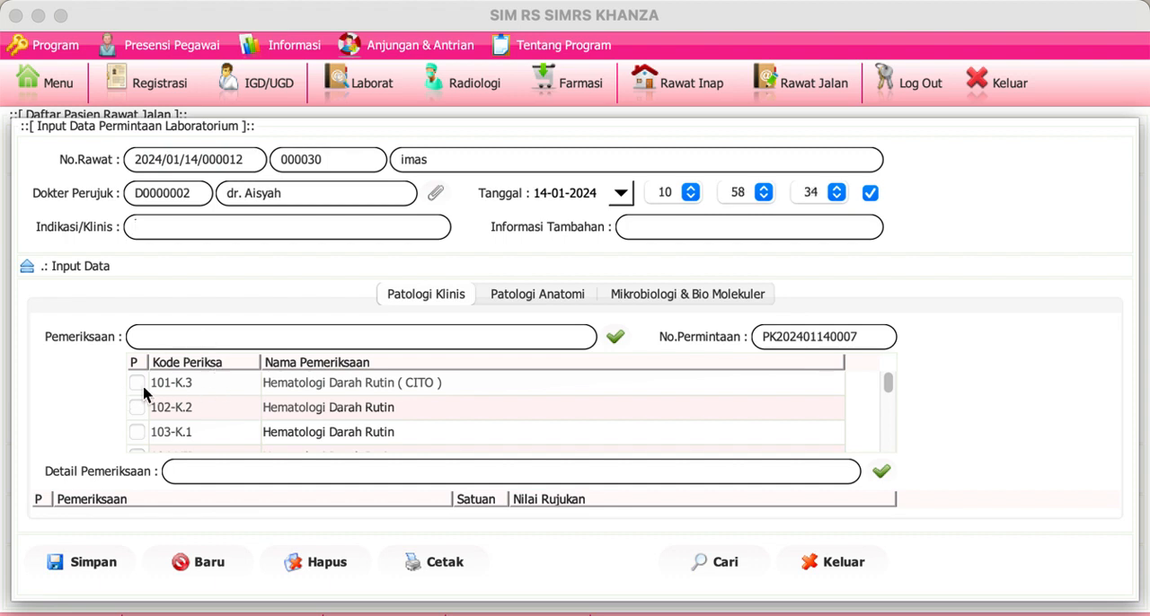
pyautogui.click(137, 383)
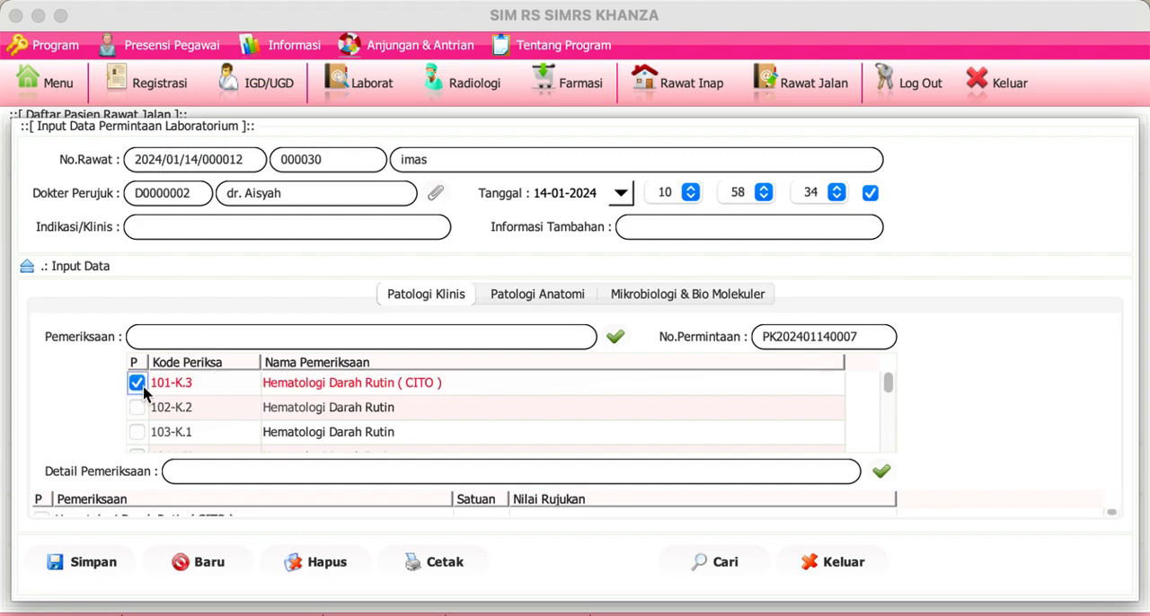
pyautogui.click(211, 230)
pyautogui.write('typhoid')
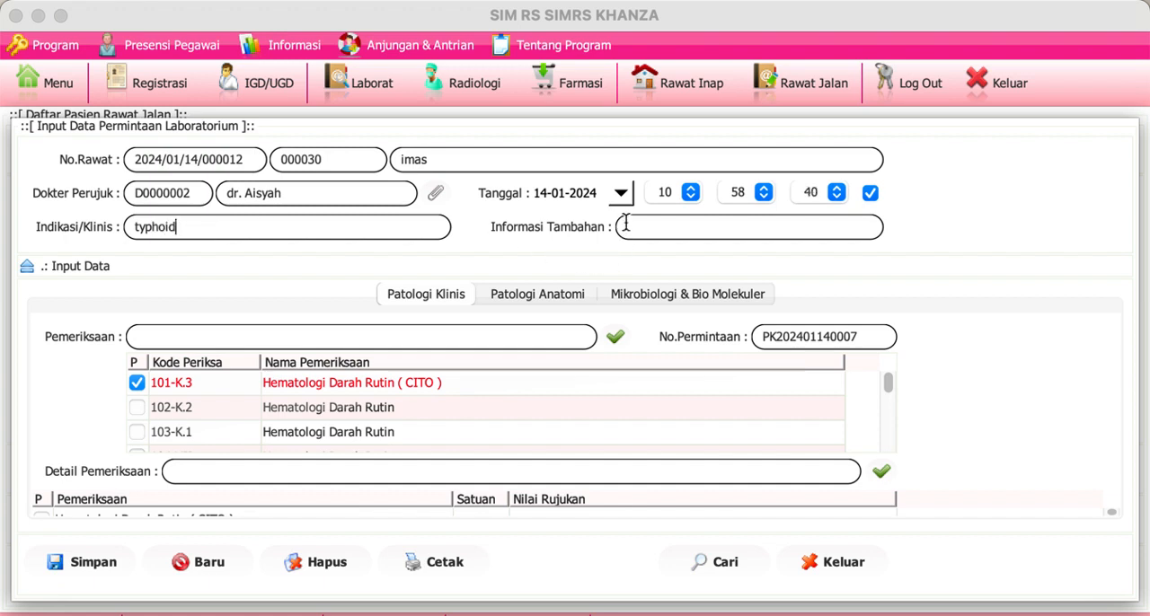
pyautogui.click(112, 564)
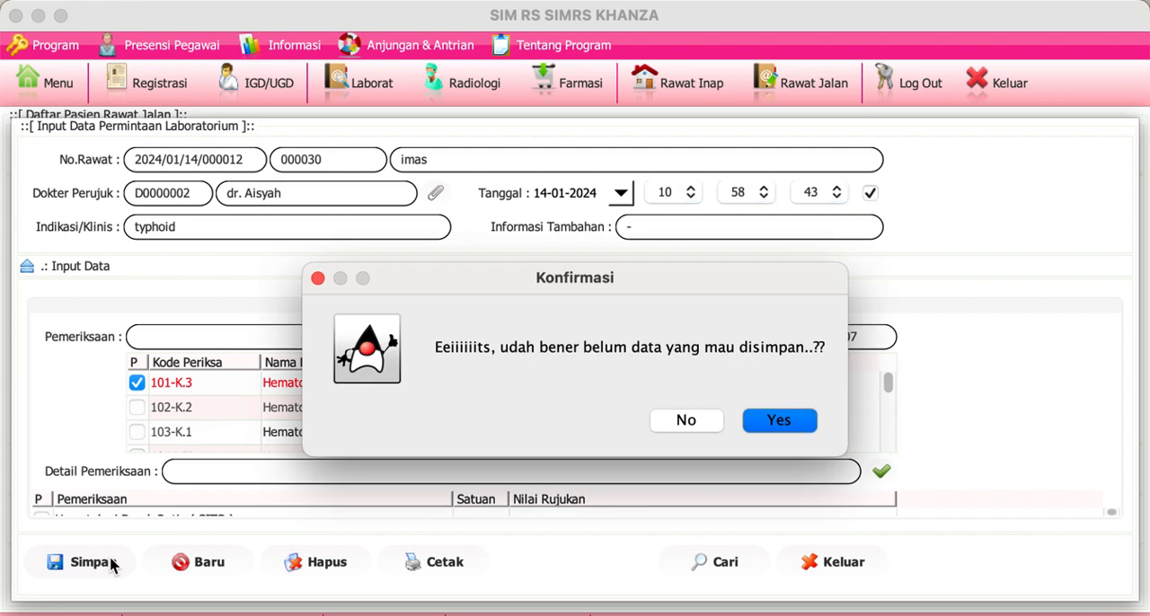
pyautogui.click(773, 421)
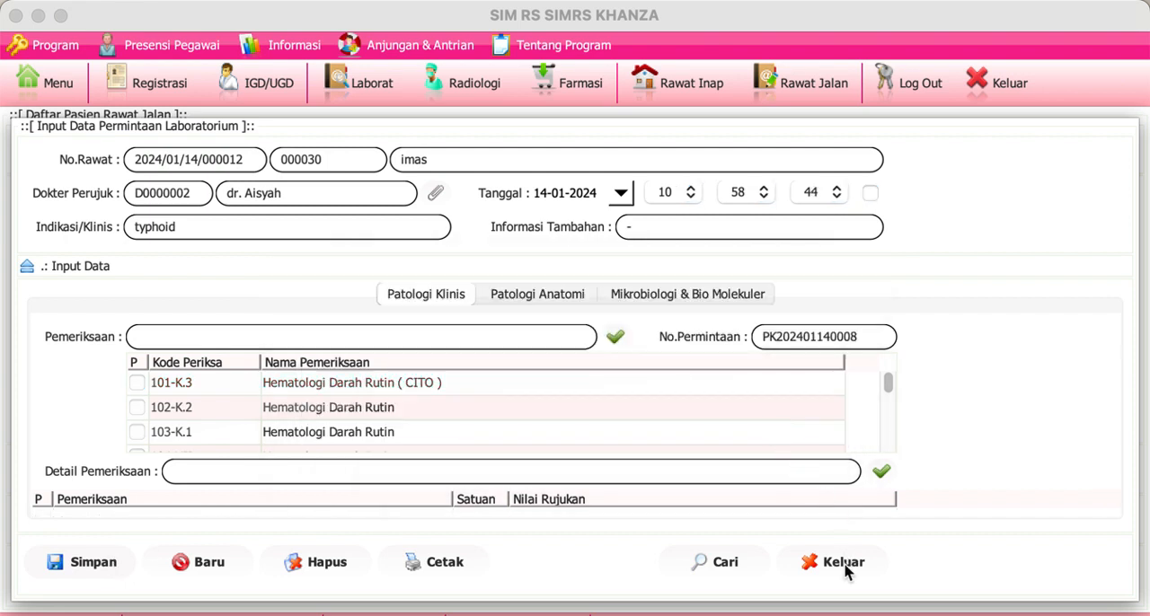
pyautogui.click(675, 381)
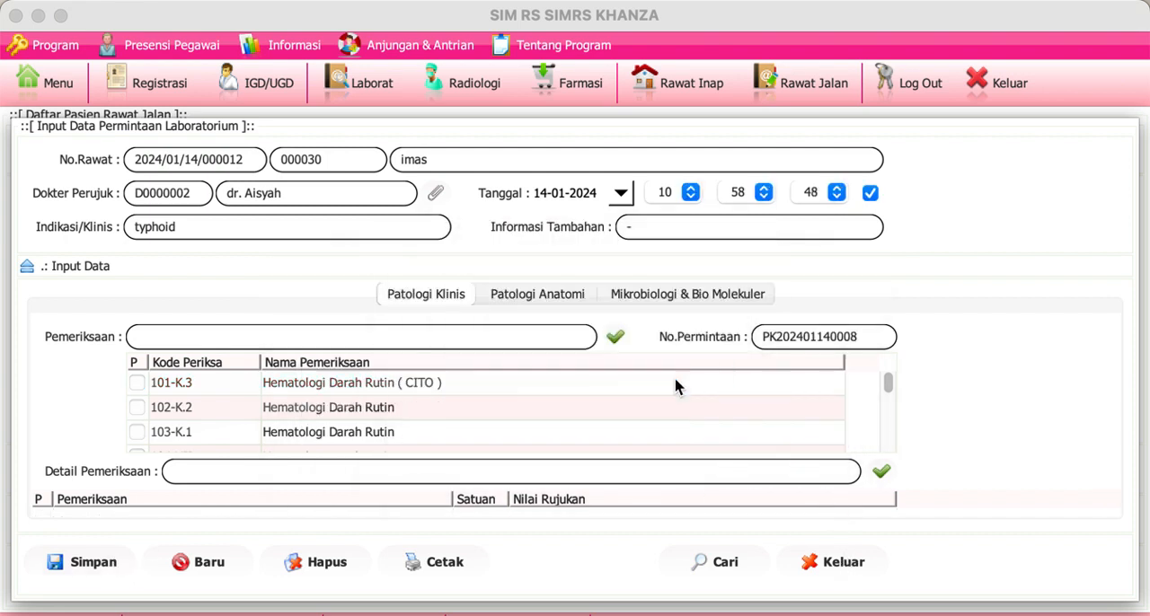
pyautogui.click(836, 562)
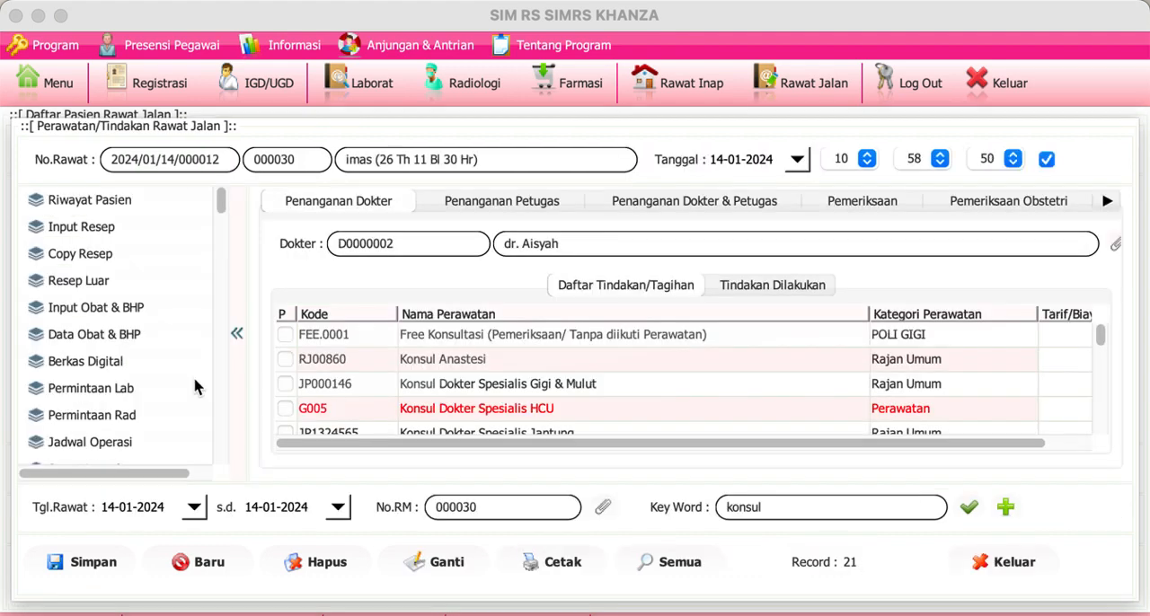
# Step: Start a doctor's prescription and add ACARBOSE TAB 100MG with quantity 10 and usage rule 3x1
pyautogui.click(91, 235)
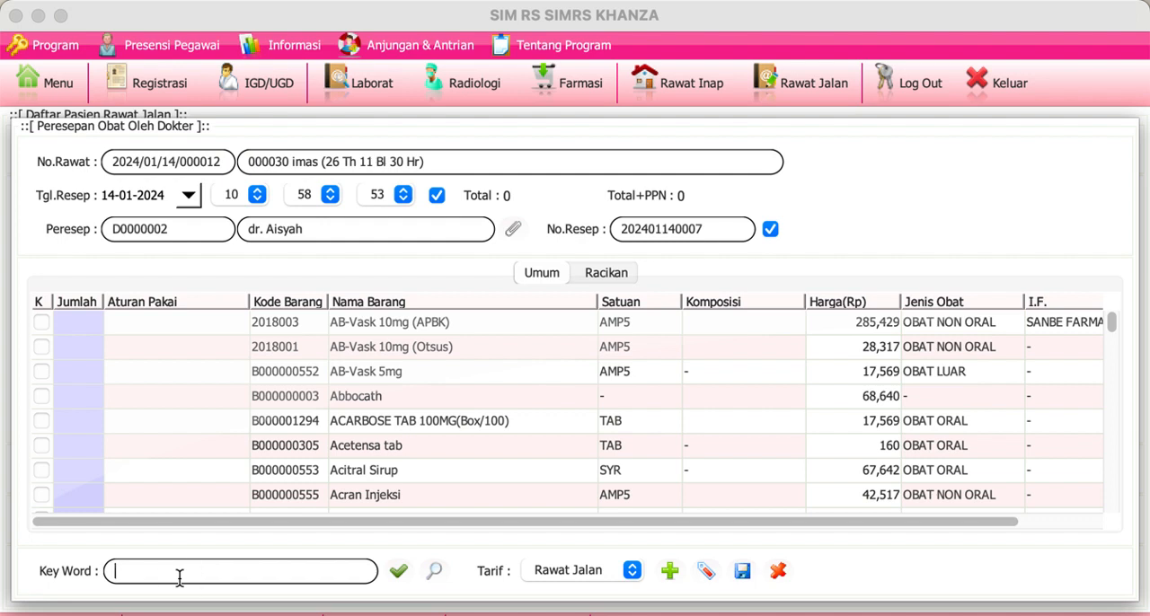
pyautogui.write('acar')
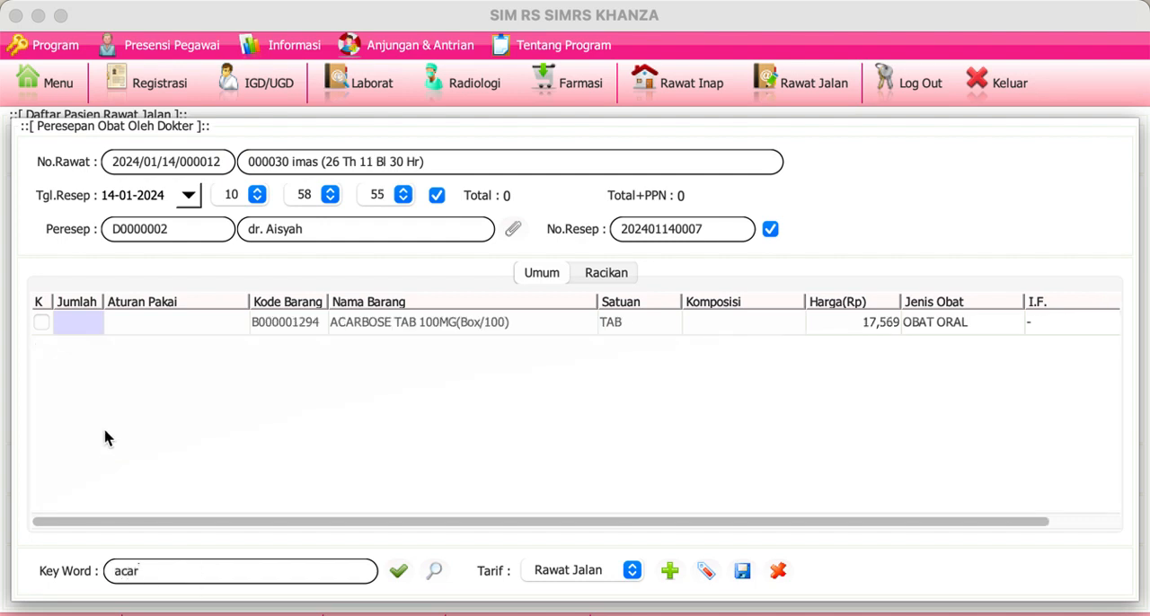
pyautogui.doubleClick(83, 323)
pyautogui.write('10')
pyautogui.press('Return')
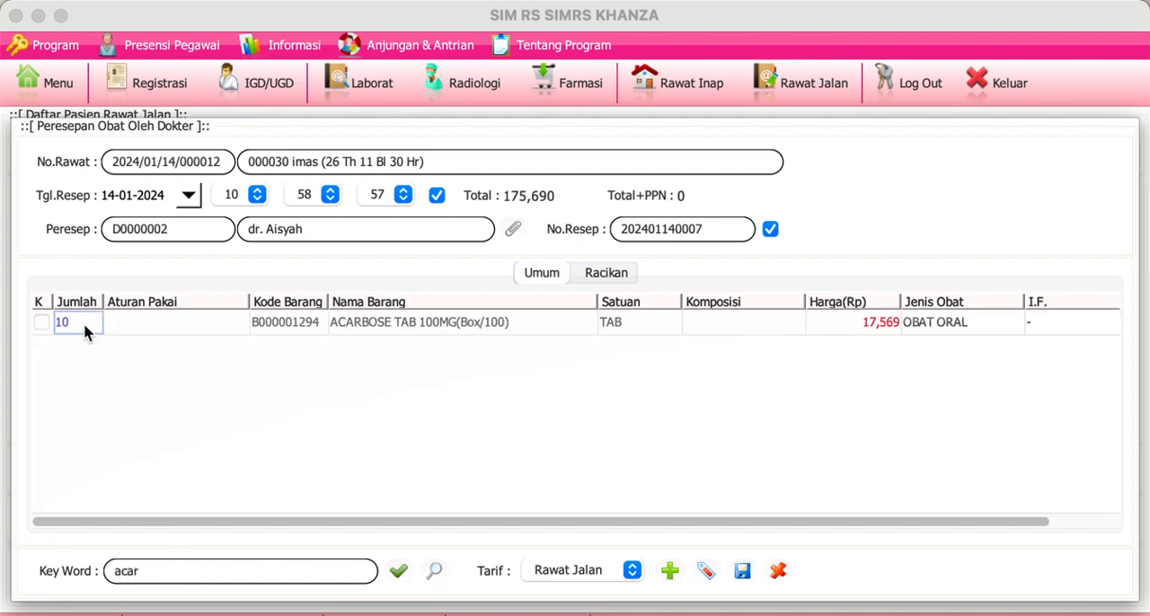
pyautogui.doubleClick(129, 325)
pyautogui.write('3x1')
pyautogui.press('Return')
# Step: Find drugs matching "amox" and add Amoxsan 500 mg (B000000575) with quantity 10 and usage rule 3x1
pyautogui.click(180, 569)
pyautogui.write('amox')
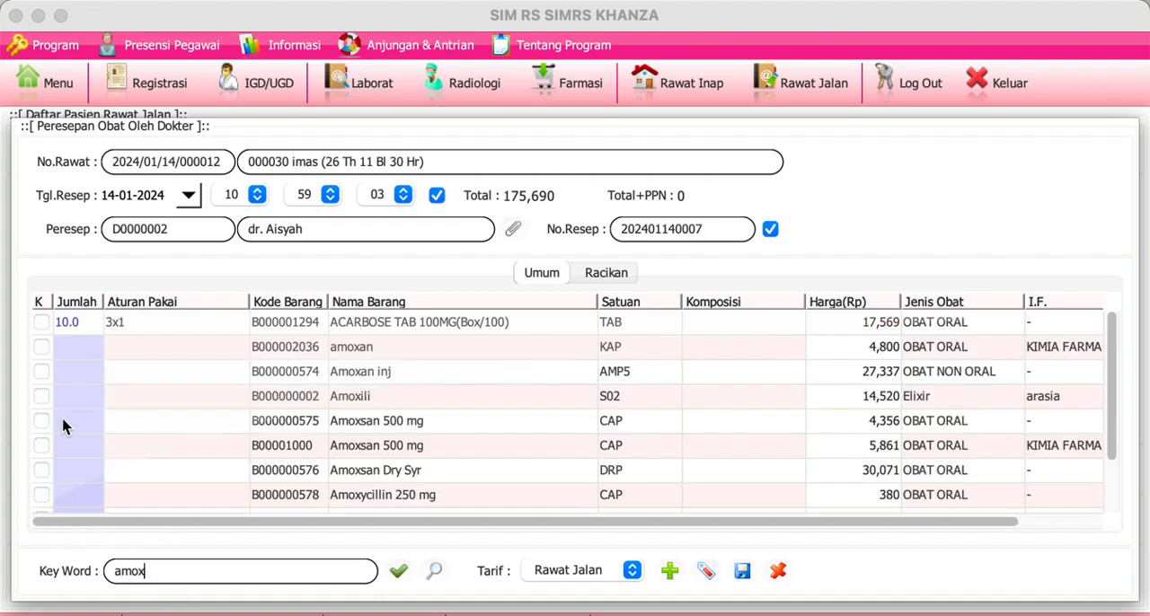
pyautogui.doubleClick(72, 427)
pyautogui.write('10')
pyautogui.doubleClick(124, 422)
pyautogui.write('3x1')
pyautogui.press('Return')
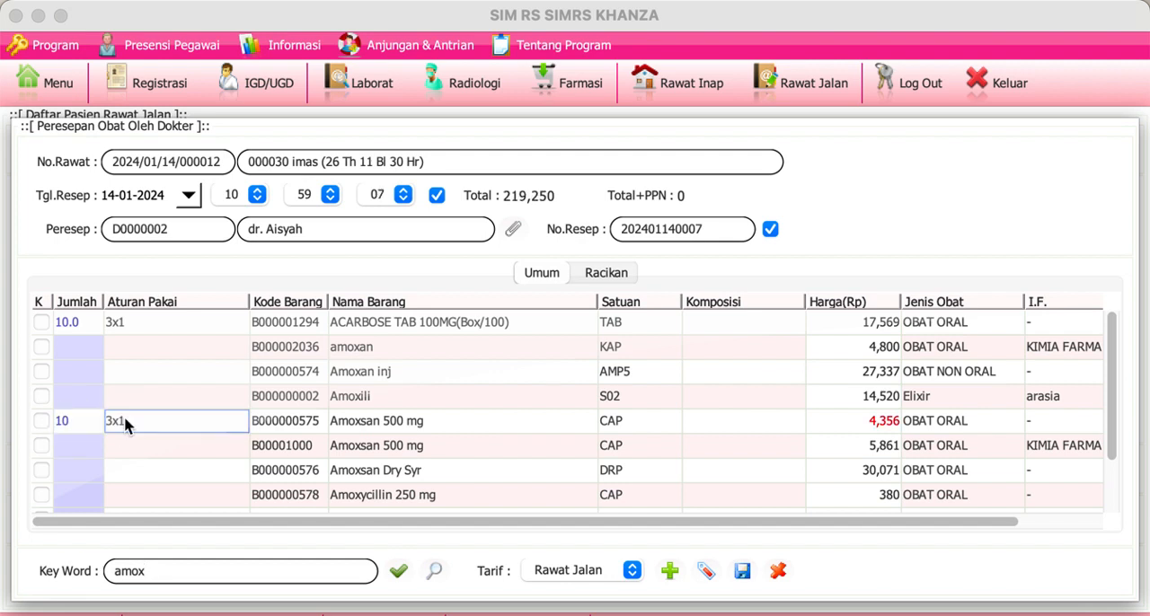
# Step: Filter the prescription's drug list by "ambrox"
pyautogui.doubleClick(203, 570)
pyautogui.write('amb')
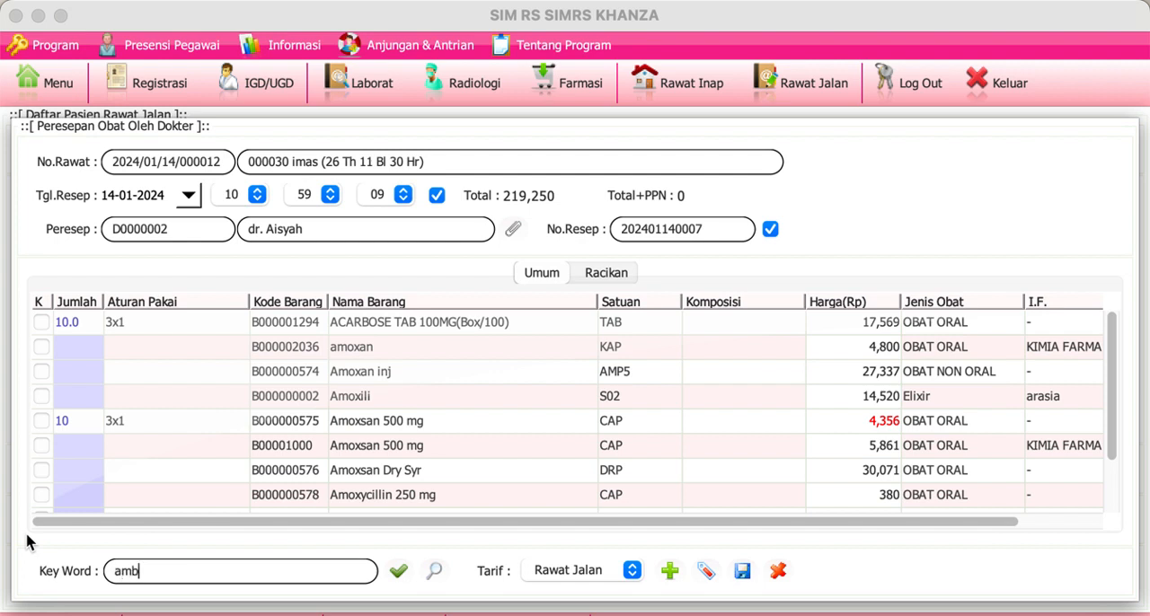
pyautogui.write('roxl')
pyautogui.press('BackSpace')
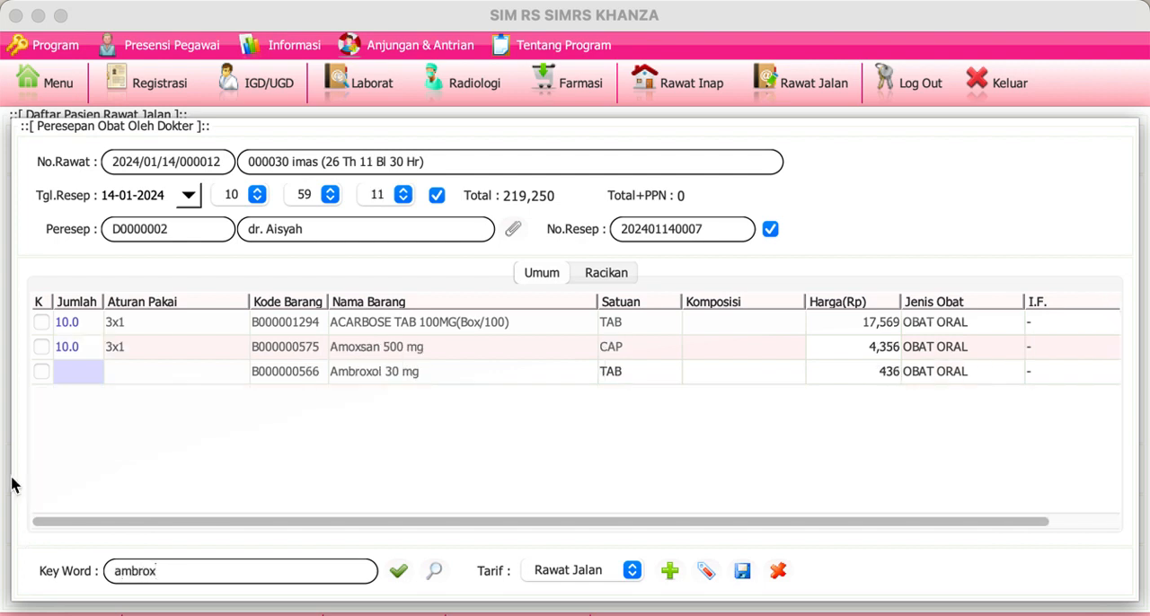
# Step: Try to set the prescribed quantity of Ambroxol 30 mg to 10
pyautogui.doubleClick(86, 381)
pyautogui.write('10')
pyautogui.press('Return')
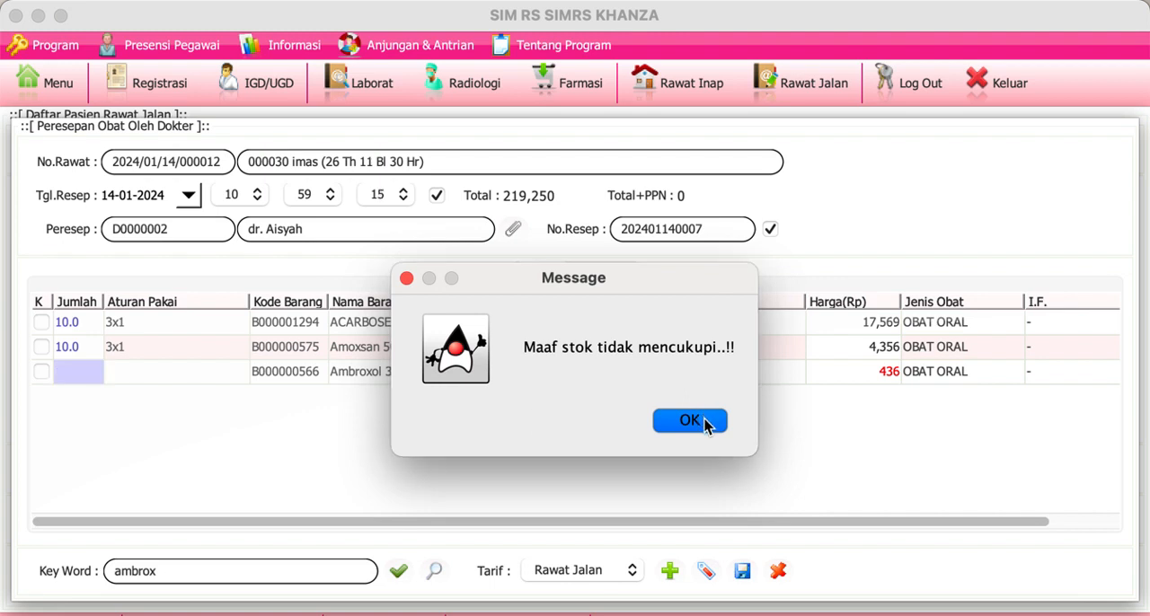
pyautogui.click(690, 421)
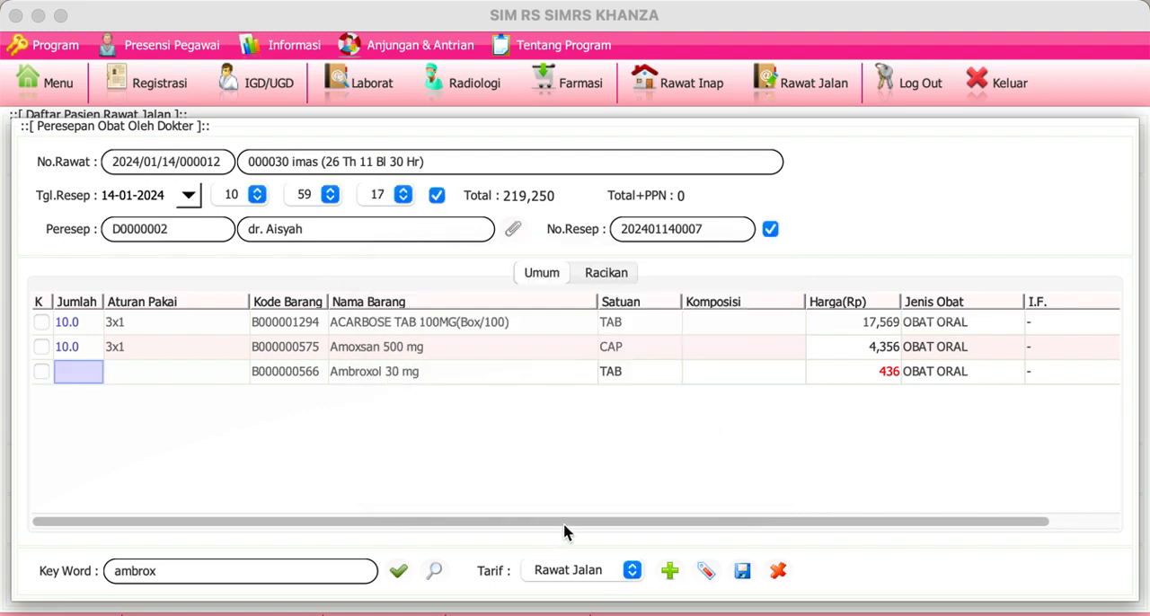
pyautogui.moveTo(565, 525); pyautogui.dragTo(547, 506)
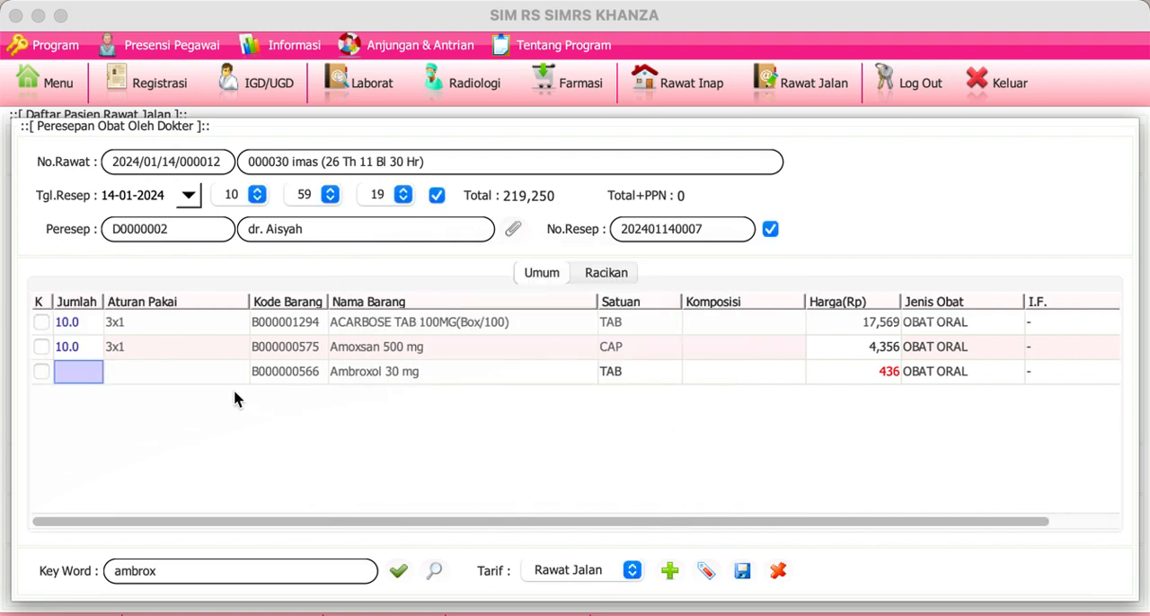
# Step: Prescribe Ambroxol 30 mg with quantity 3 and usage rule 3x1
pyautogui.doubleClick(85, 376)
pyautogui.write('3')
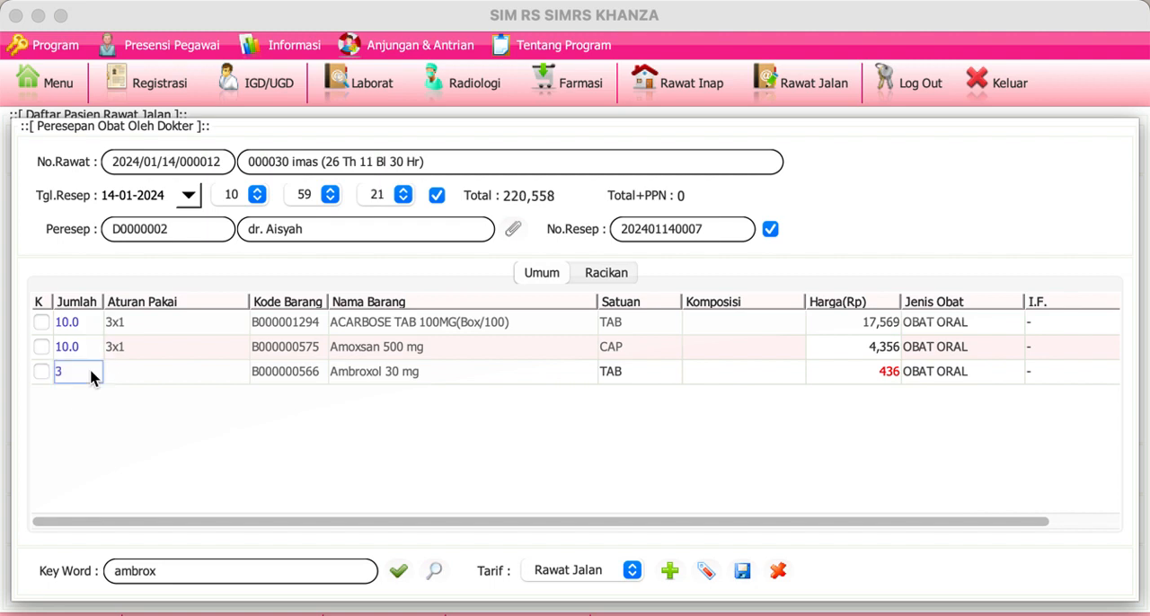
pyautogui.doubleClick(136, 376)
pyautogui.write('3x')
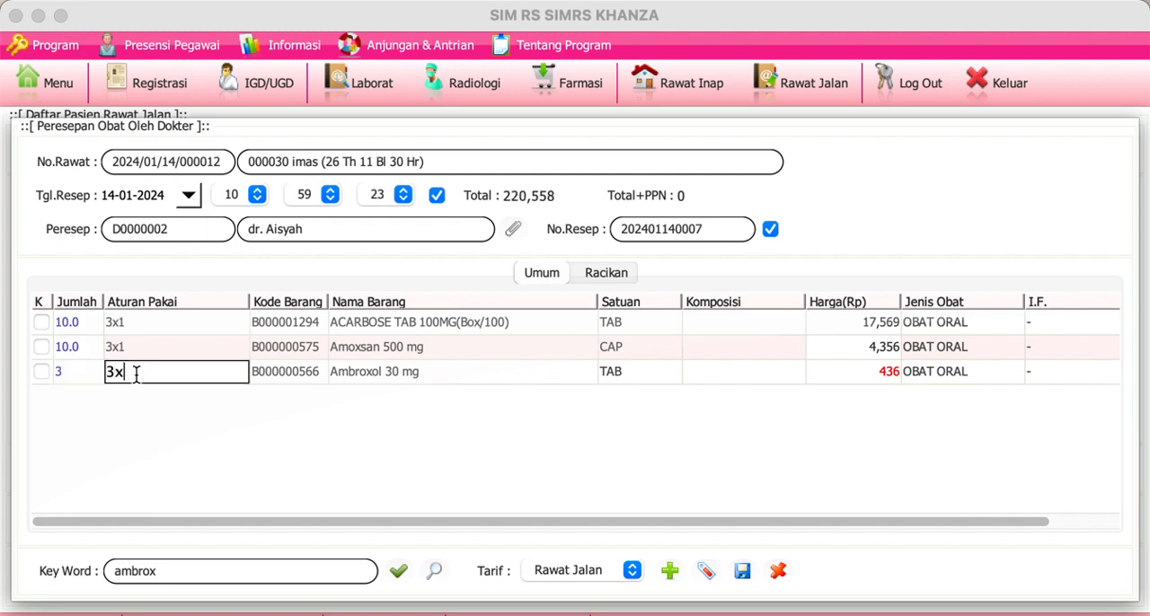
pyautogui.write('1')
pyautogui.press('Return')
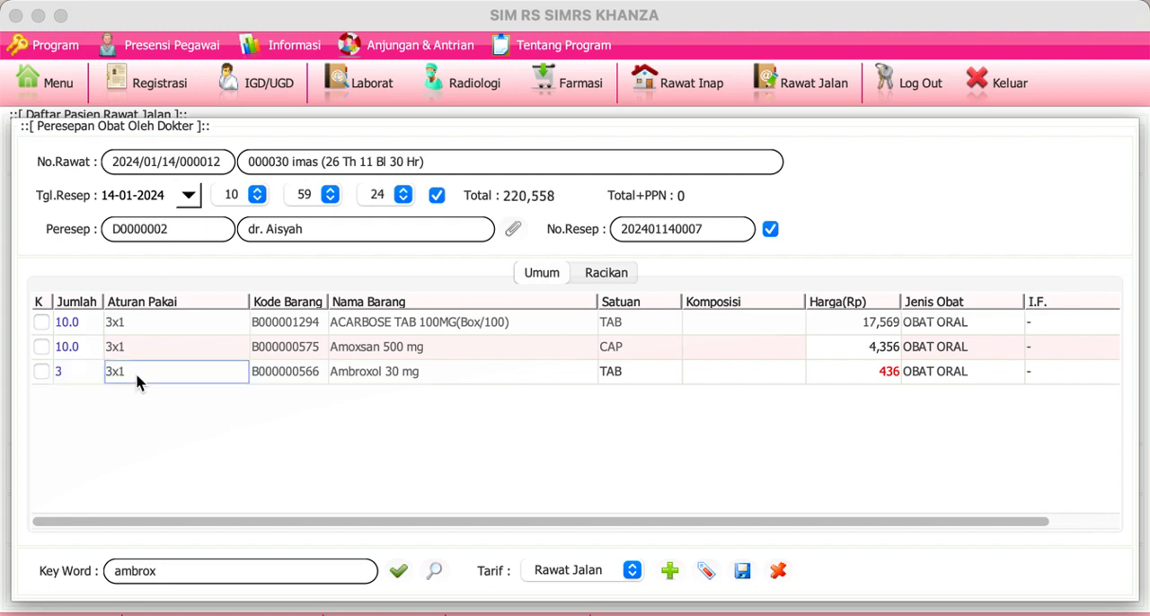
# Step: Save the prescription and close the treatment record without updating the patient's status to examined
pyautogui.click(742, 571)
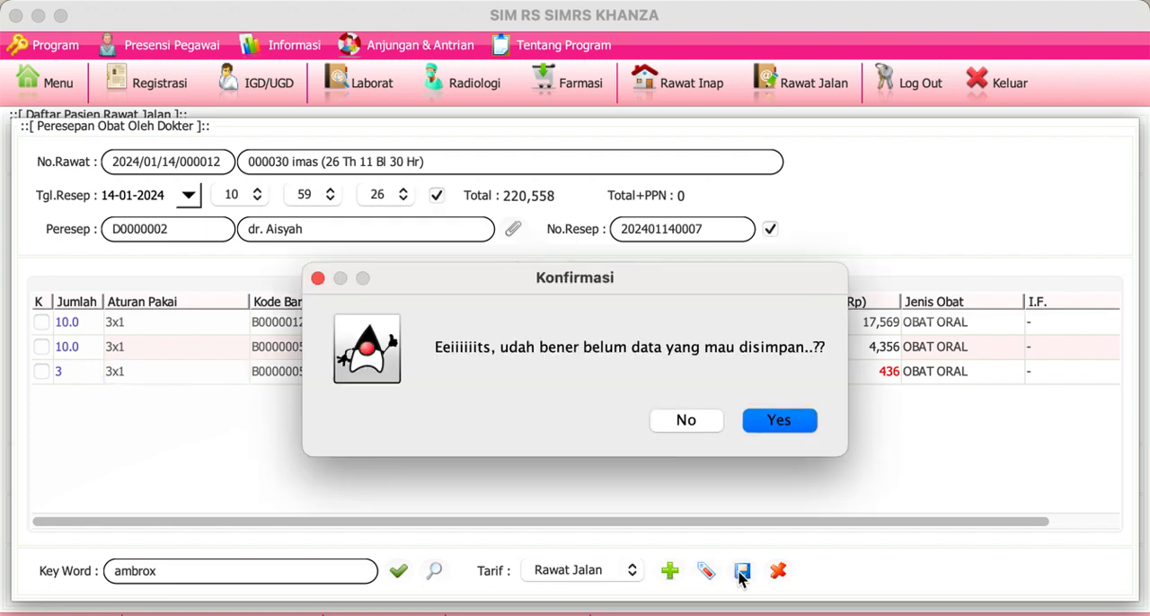
pyautogui.click(776, 422)
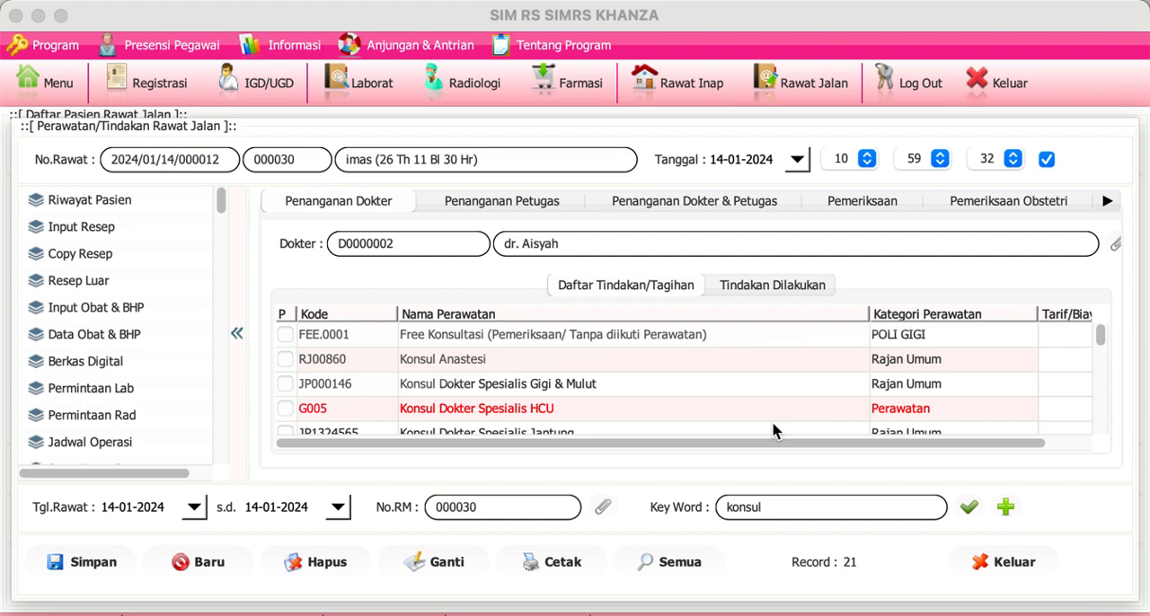
pyautogui.click(991, 566)
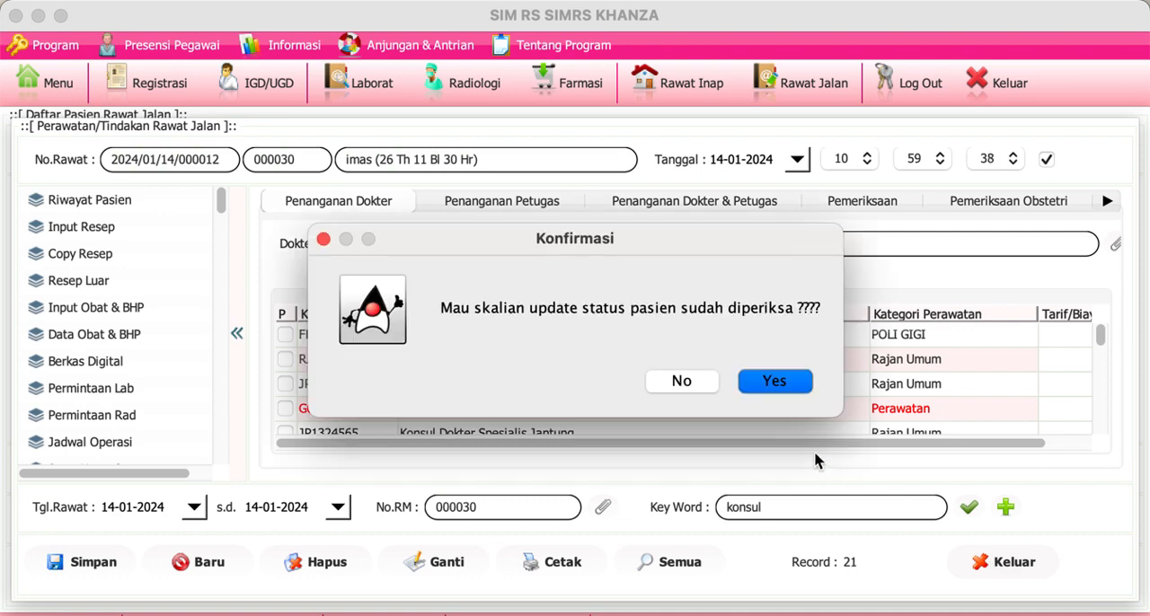
pyautogui.click(680, 383)
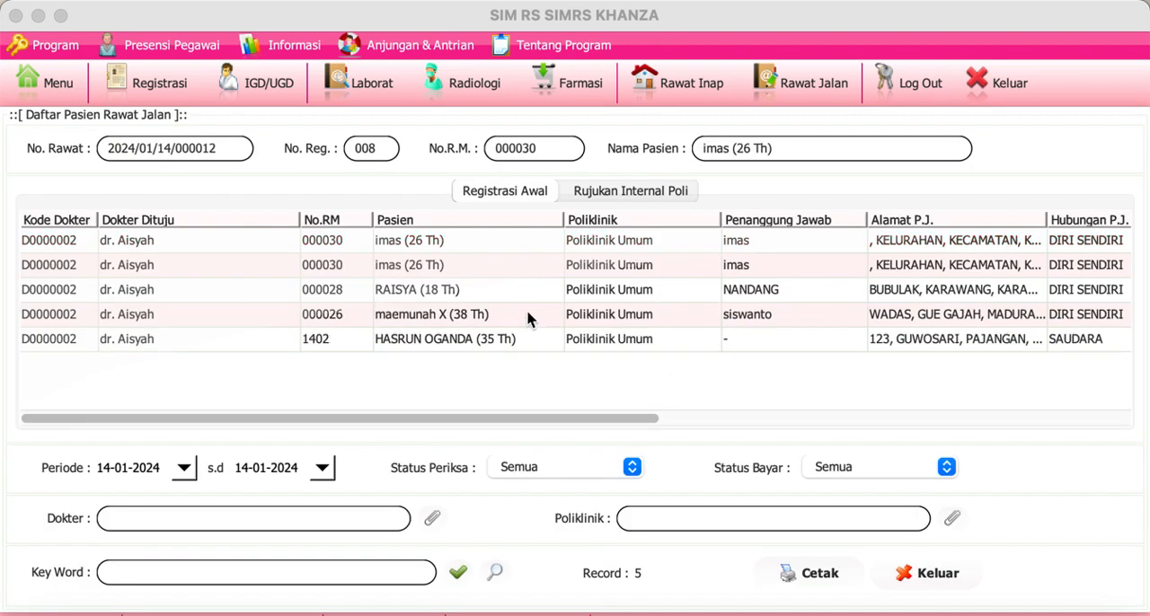
# Step: Start a new prescription for the first patient in the outpatient list and add an empty compounded-medicine row
pyautogui.doubleClick(77, 251)
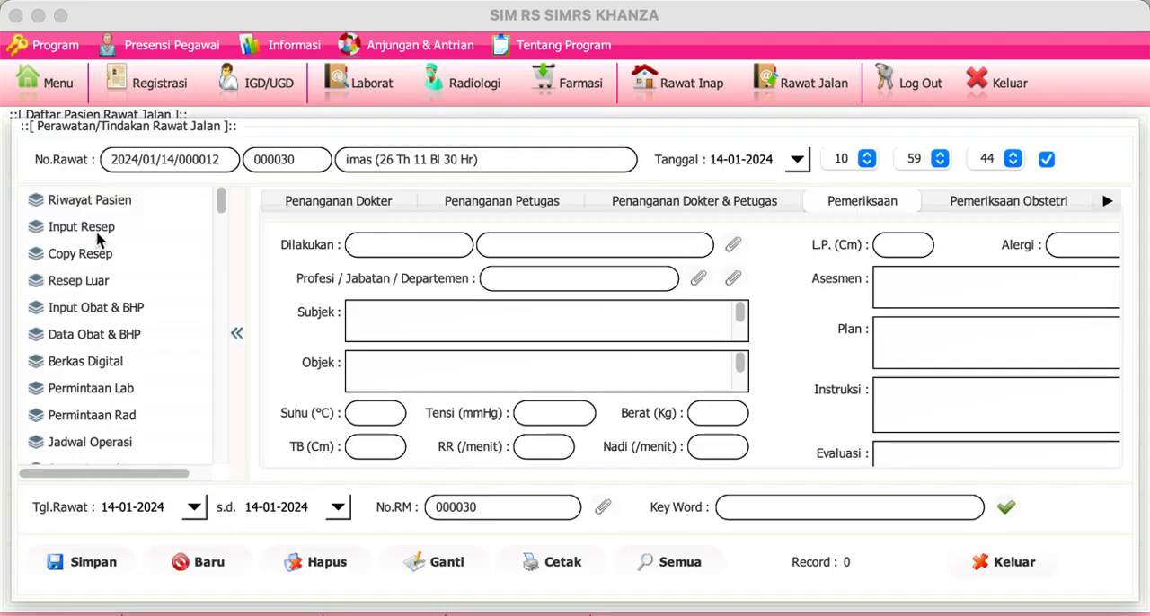
pyautogui.click(97, 232)
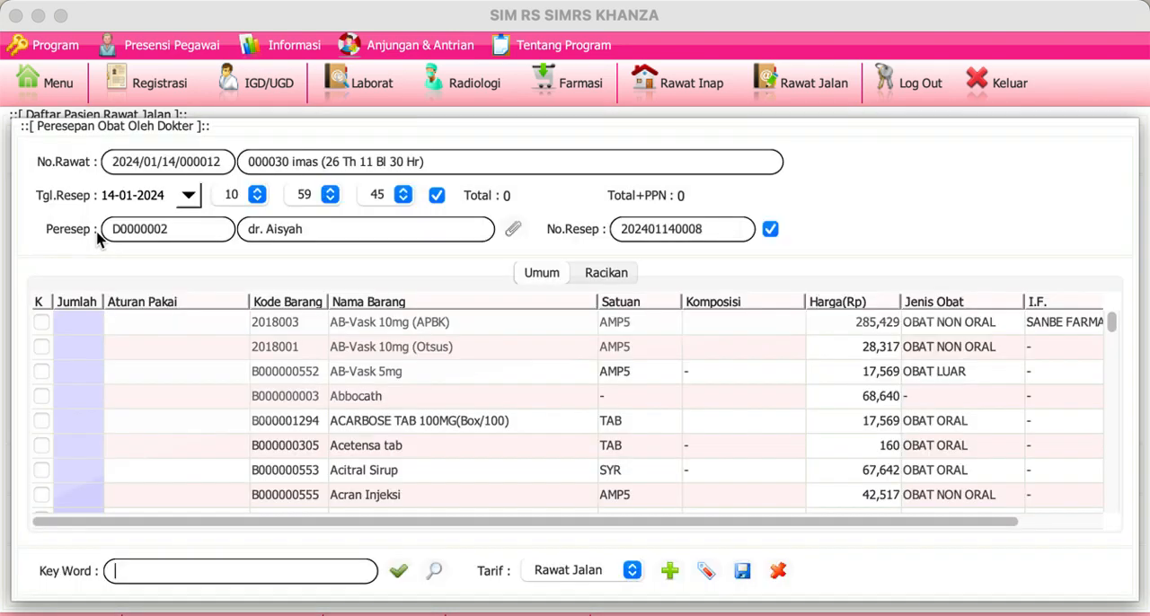
pyautogui.click(612, 281)
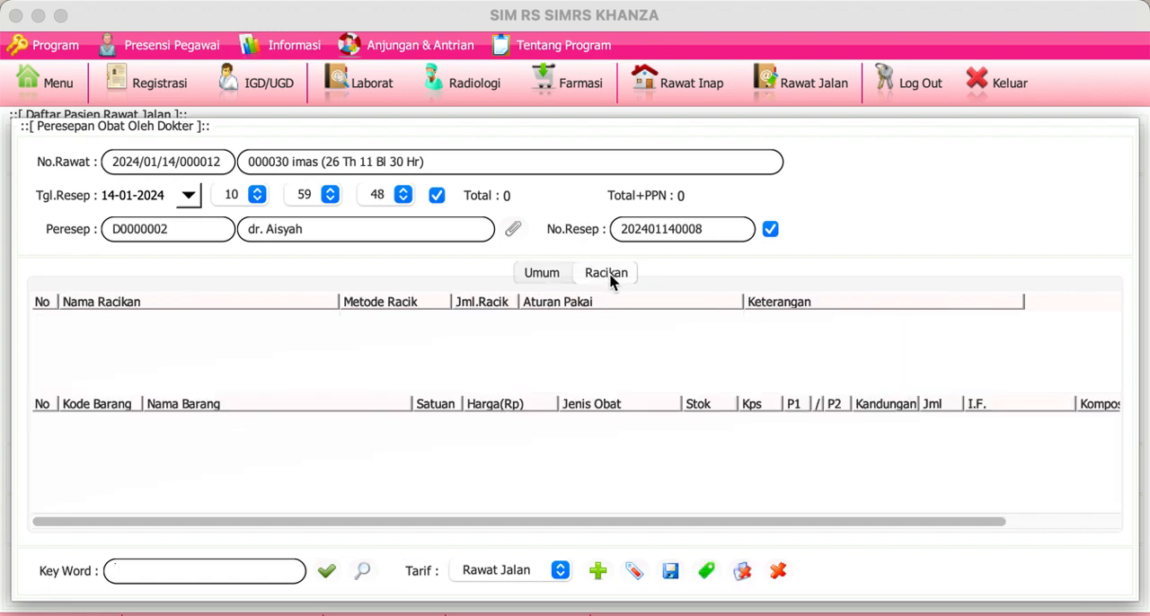
pyautogui.click(705, 573)
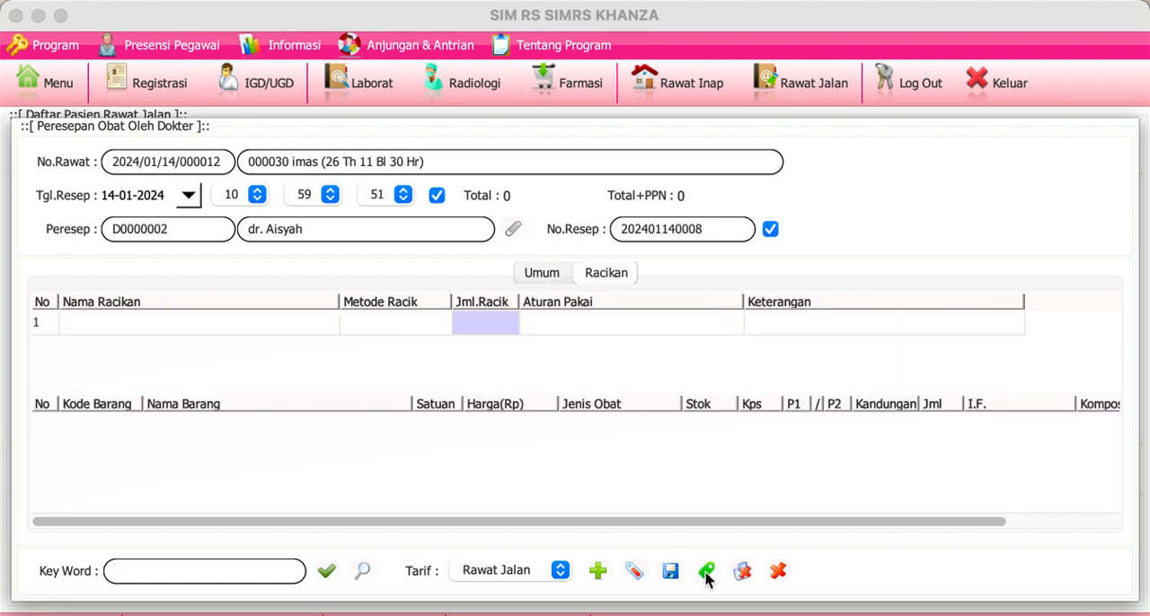
# Step: Name the compounded medicine "batuk pilek"
pyautogui.click(254, 323)
pyautogui.write('batuk pilek')
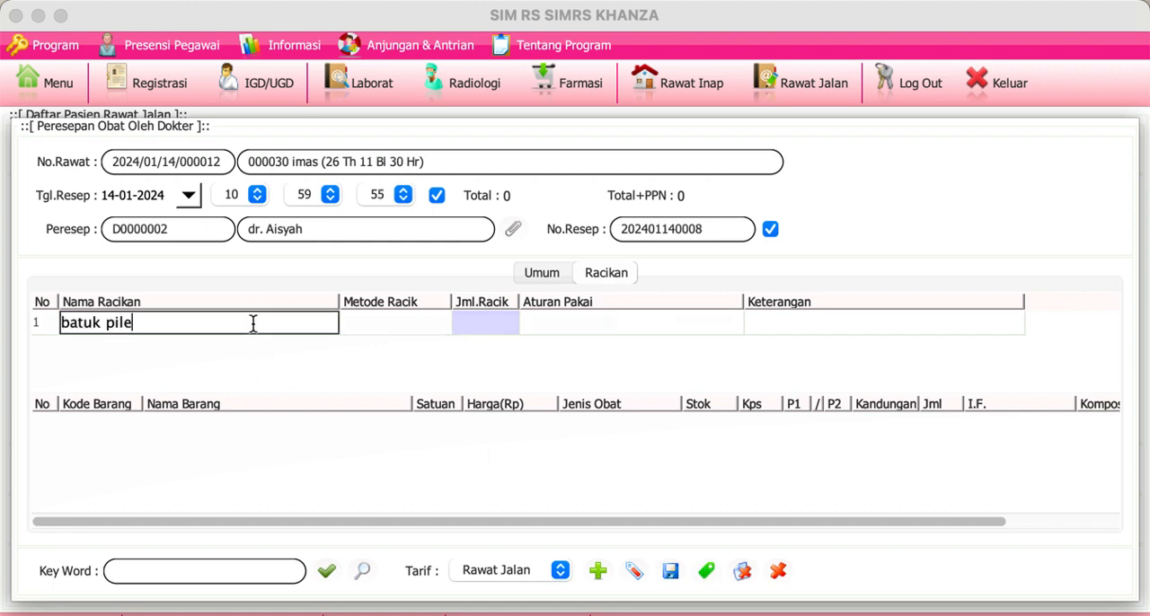
pyautogui.press('Return')
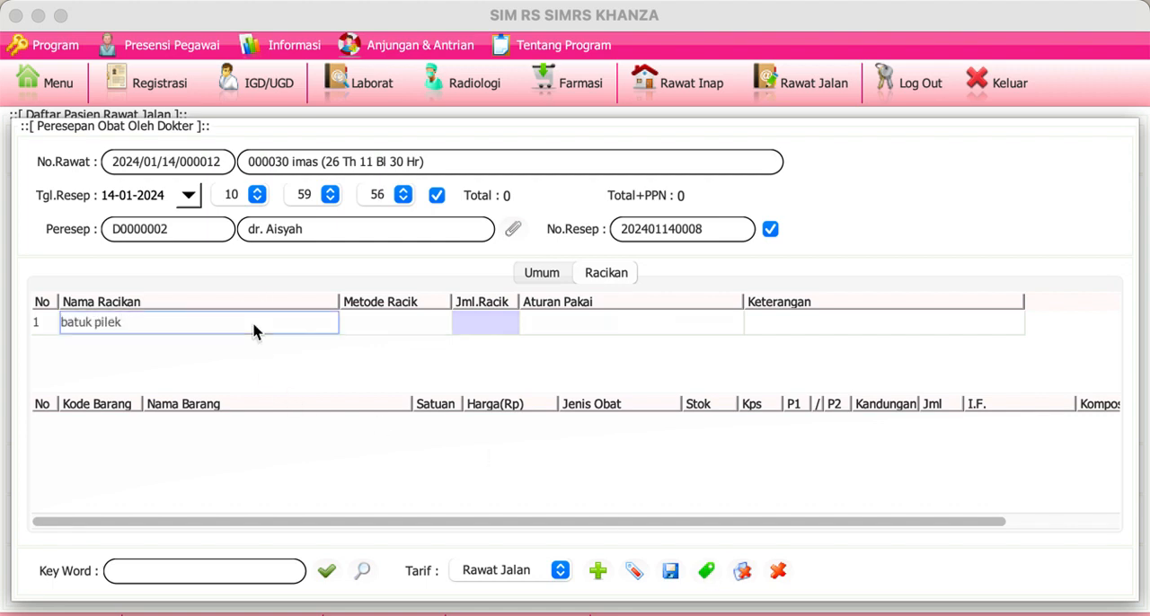
# Step: Set the batuk pilek compound's preparation method to Puyer and its quantity to 10
pyautogui.click(368, 320)
pyautogui.press('Right')
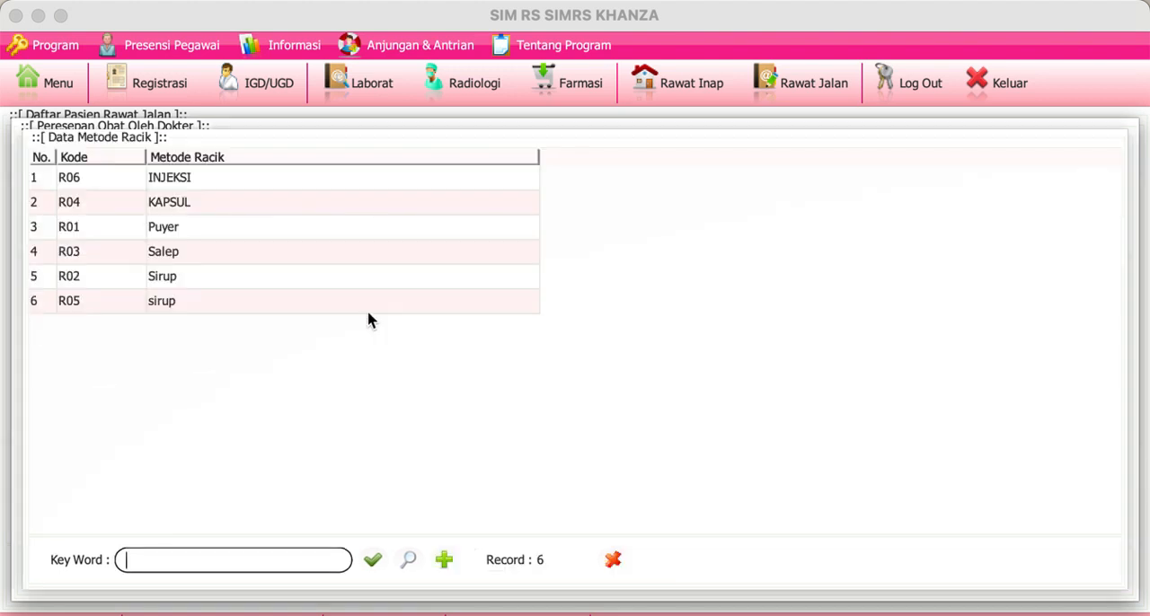
pyautogui.doubleClick(269, 227)
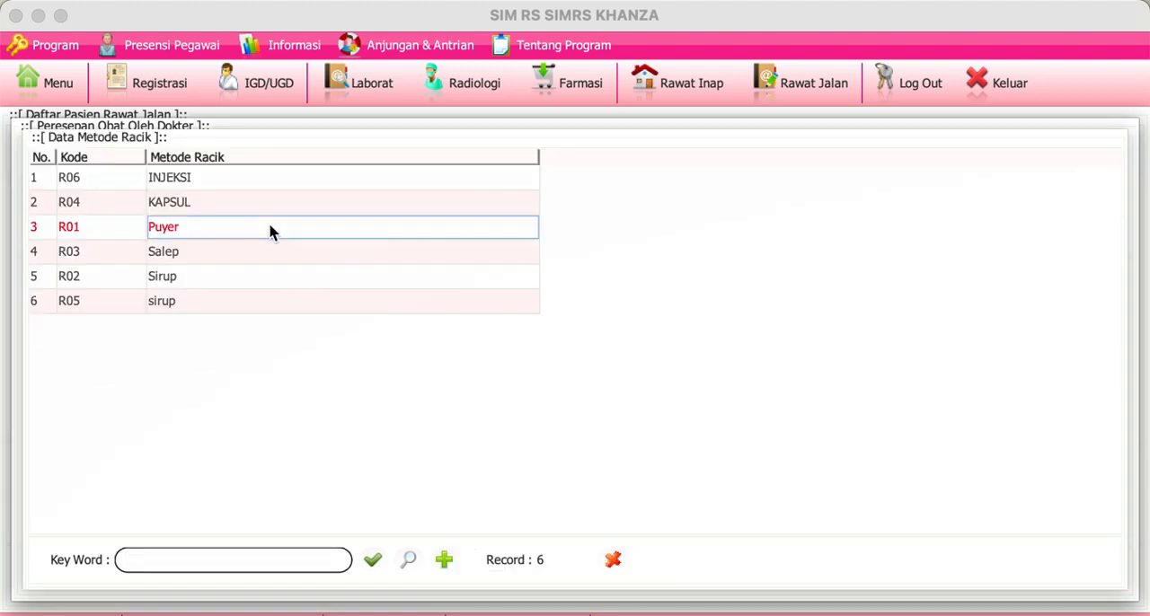
pyautogui.write('10')
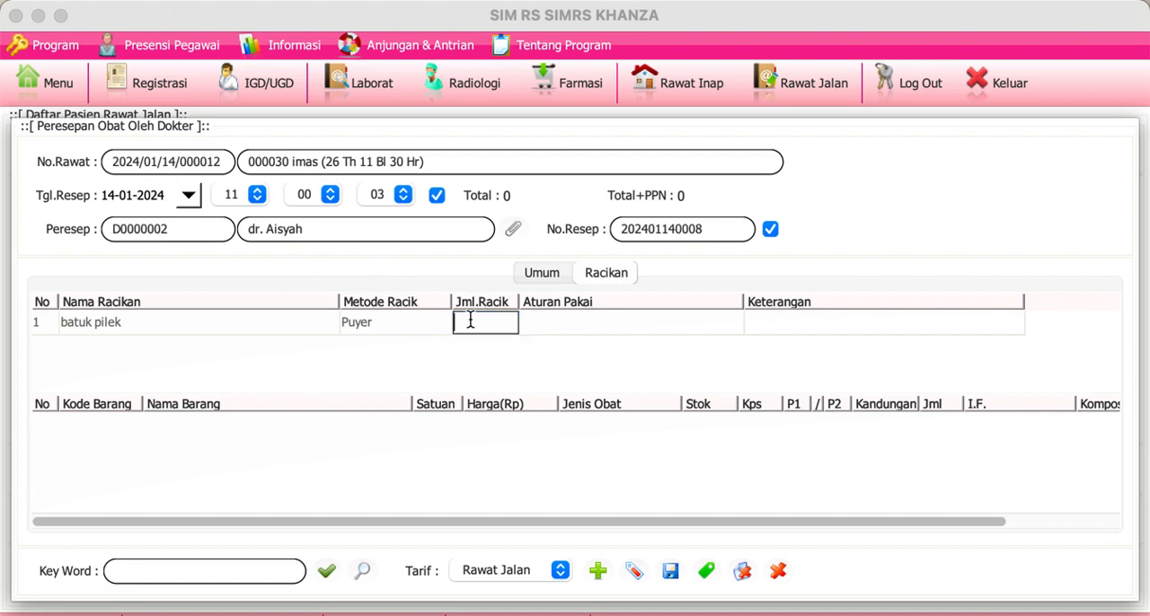
# Step: Give the batuk pilek compound the usage rule "3x1 puyer" and the note "sesudah makan"
pyautogui.click(575, 321)
pyautogui.write('3x1 puyer')
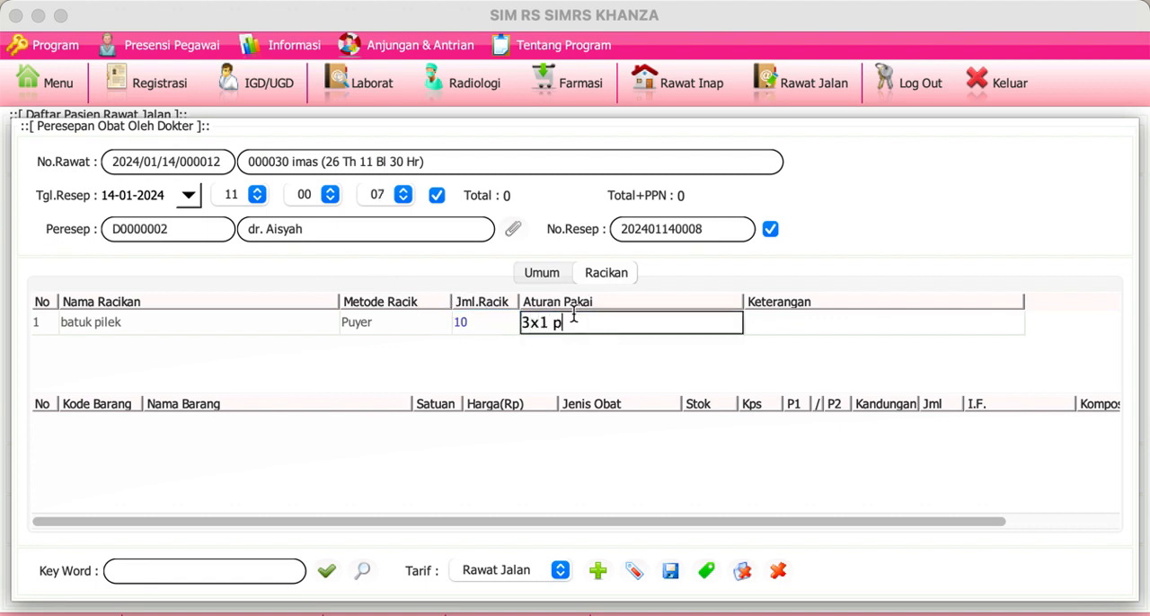
pyautogui.press('Return')
pyautogui.click(778, 331)
pyautogui.write('sesudah makan')
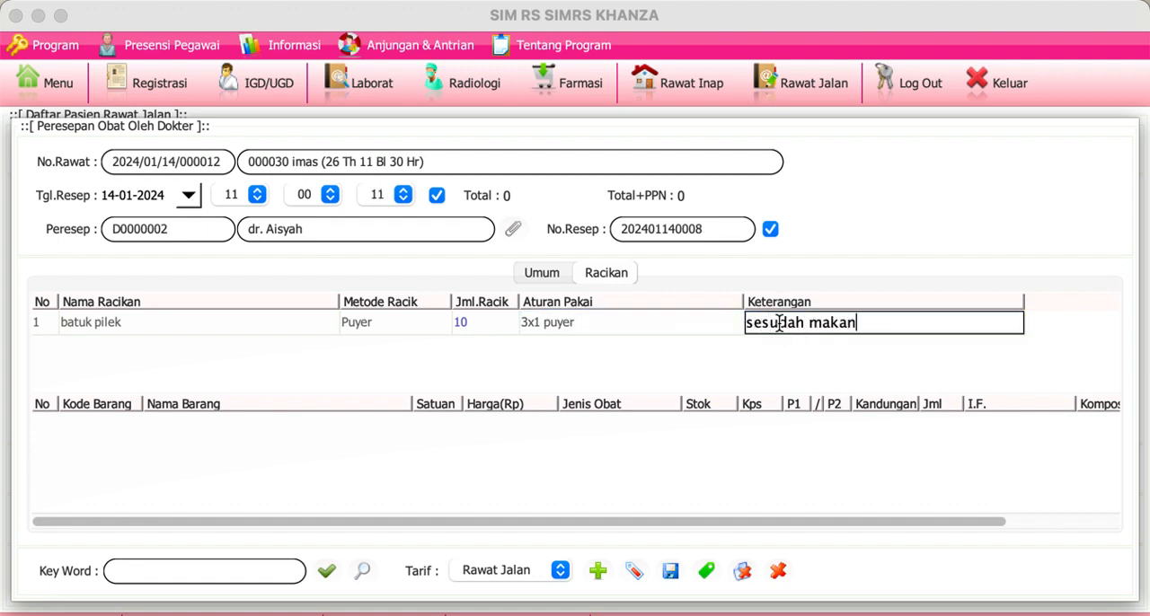
pyautogui.press('Return')
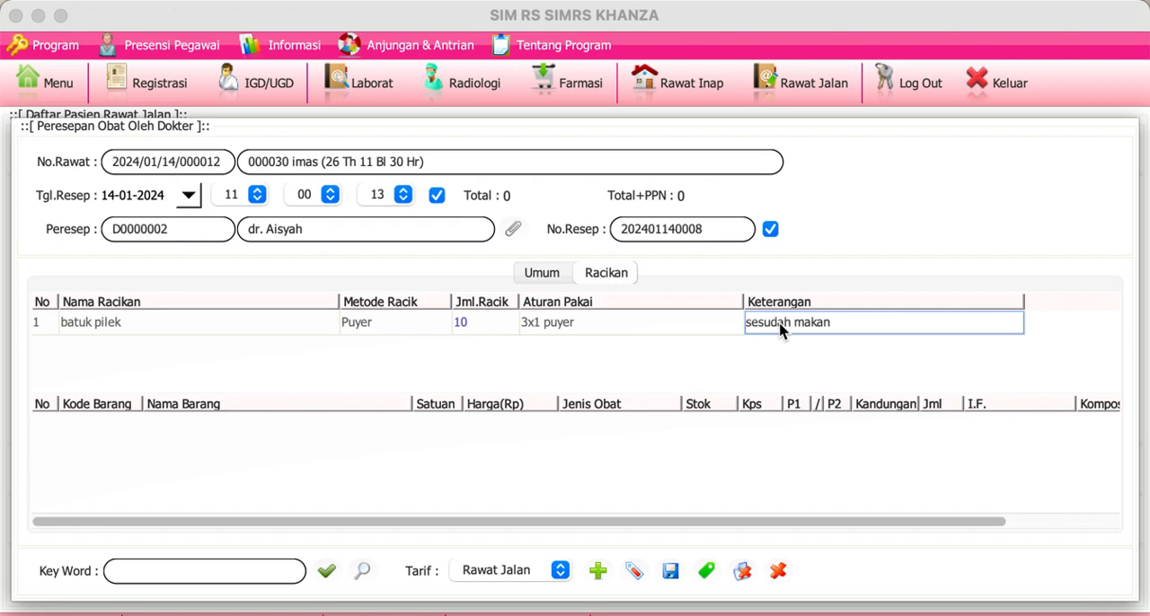
# Step: List the available ingredients for the compound and set the content of AB-Vask 10mg (APBK) to 5
pyautogui.click(326, 573)
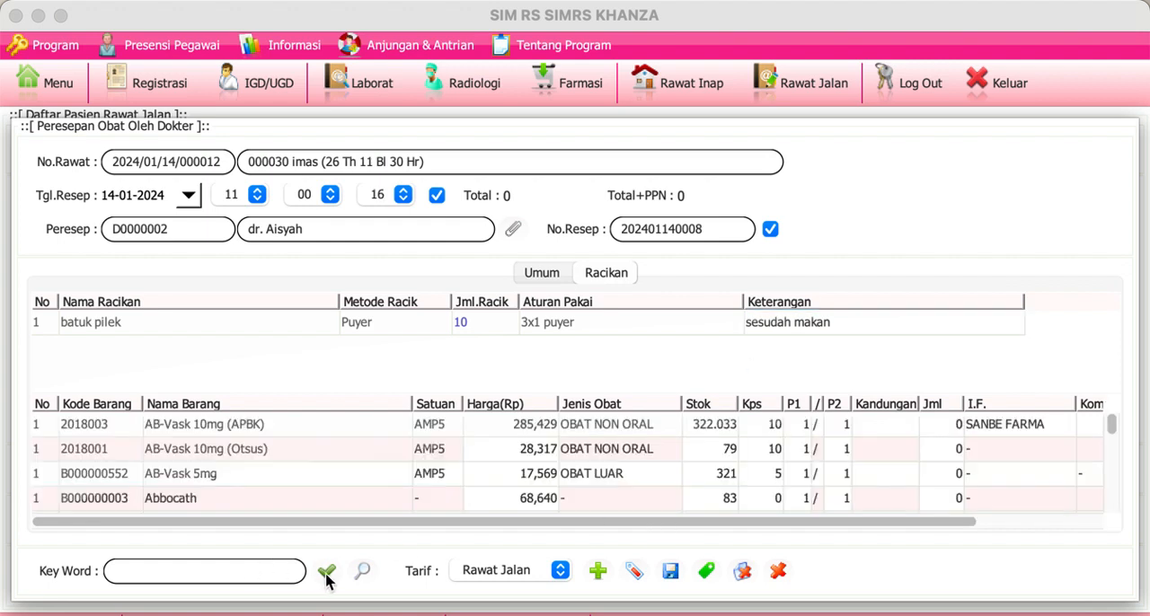
pyautogui.click(249, 428)
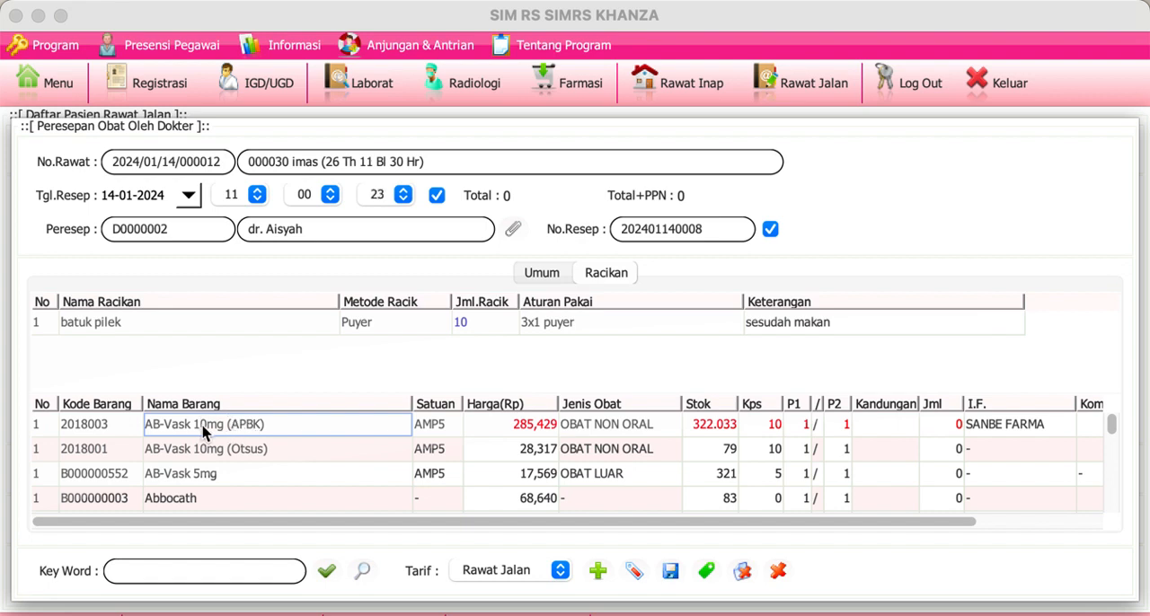
pyautogui.click(877, 422)
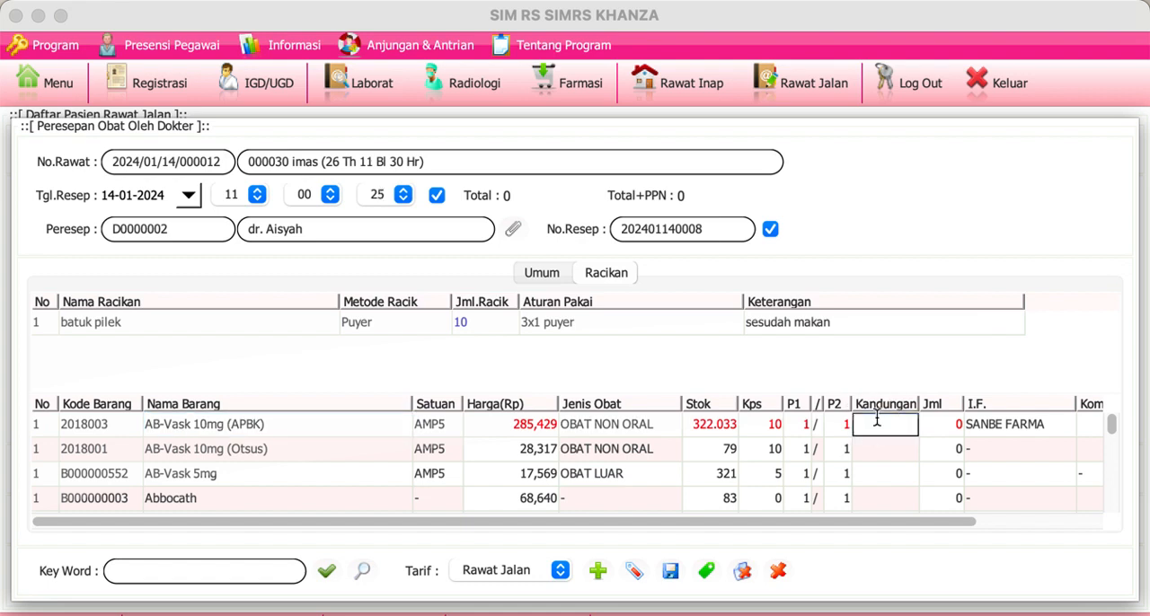
pyautogui.write('5')
pyautogui.press('Tab')
pyautogui.press('Tab')
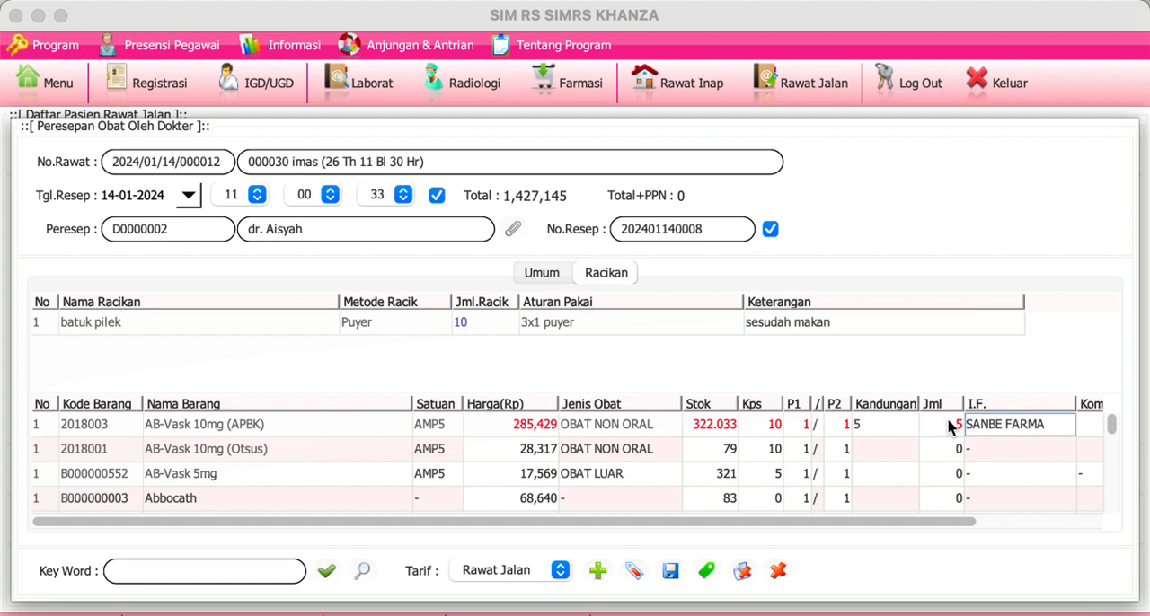
# Step: Set the P2 divisor of the AB-Vask 10mg (APBK) ingredient to 2
pyautogui.click(832, 426)
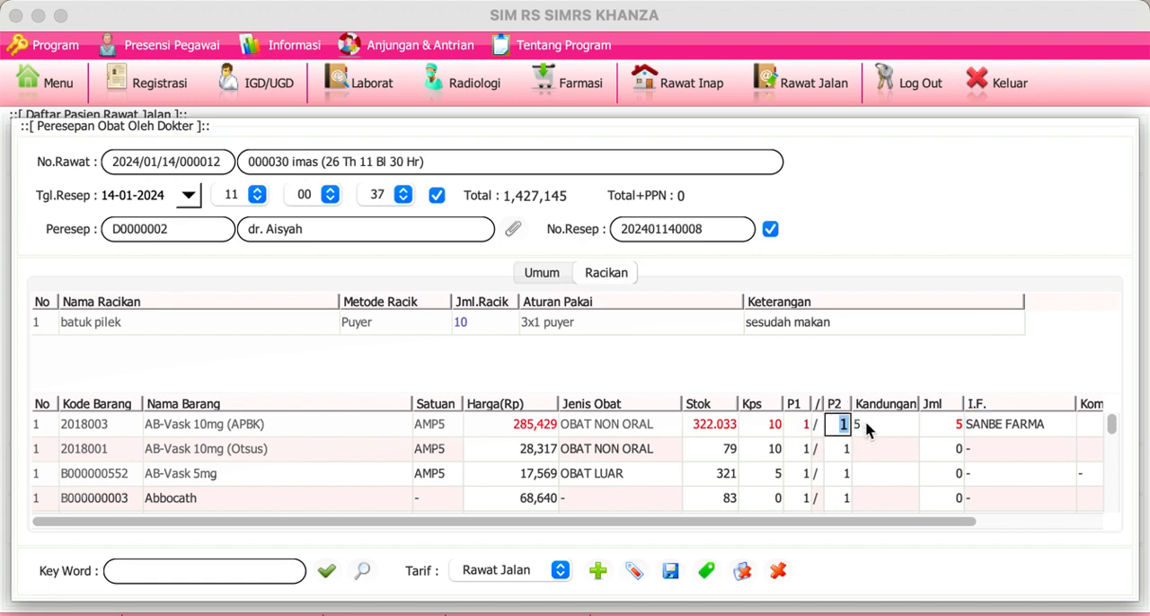
pyautogui.write('2')
pyautogui.press('Return')
pyautogui.press('Right')
pyautogui.press('Right')
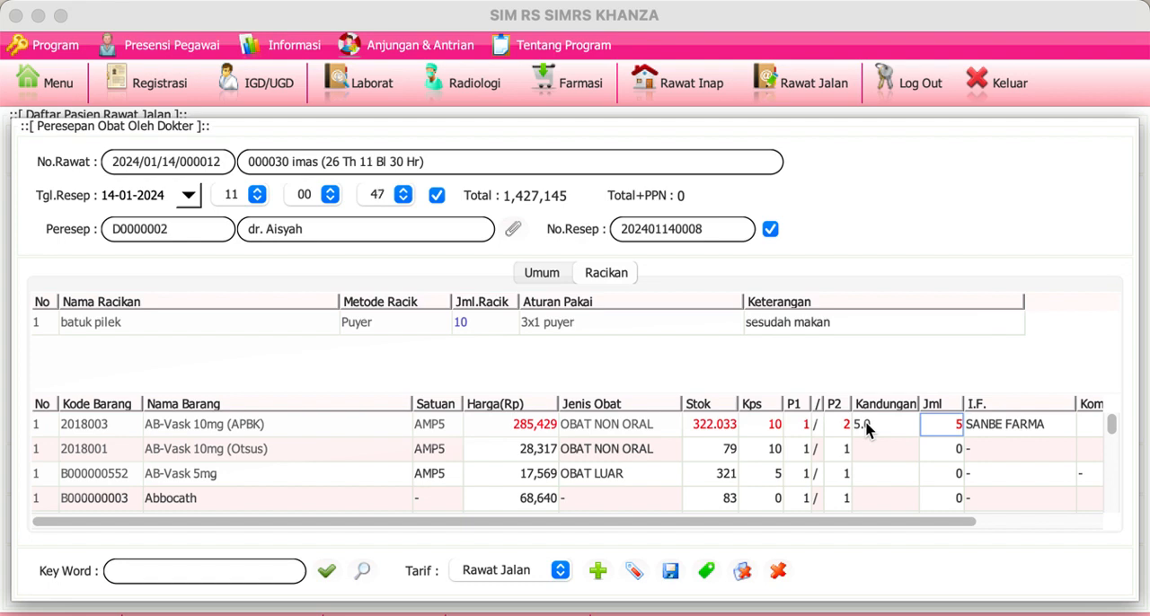
# Step: Set the Jml quantity of the AB-Vask 10mg (APBK) ingredient to 3
pyautogui.click(867, 429)
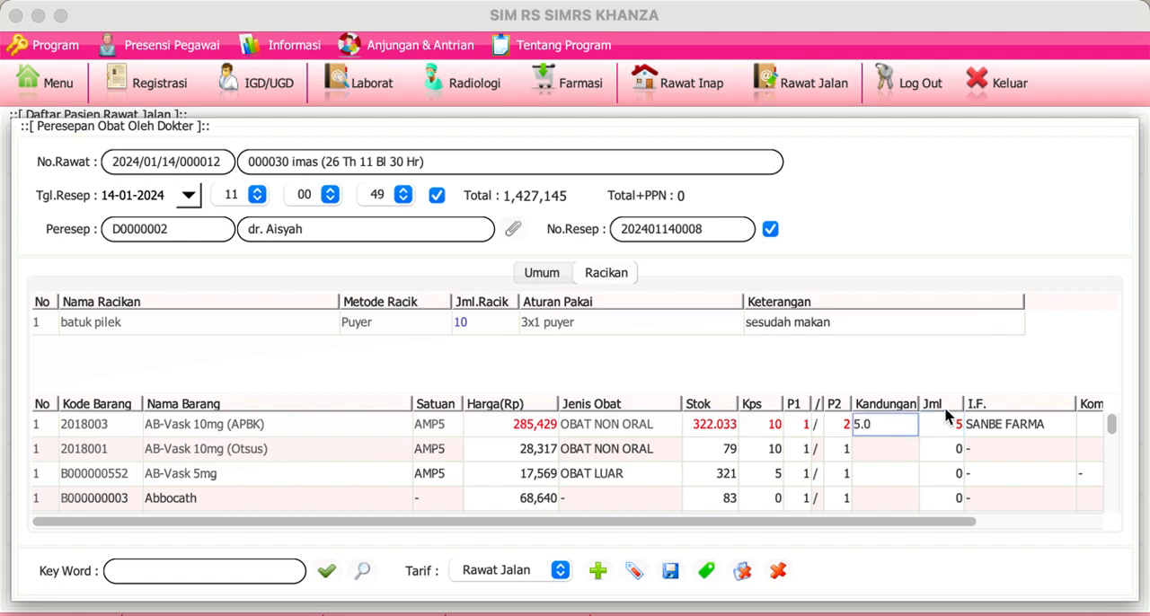
pyautogui.click(943, 434)
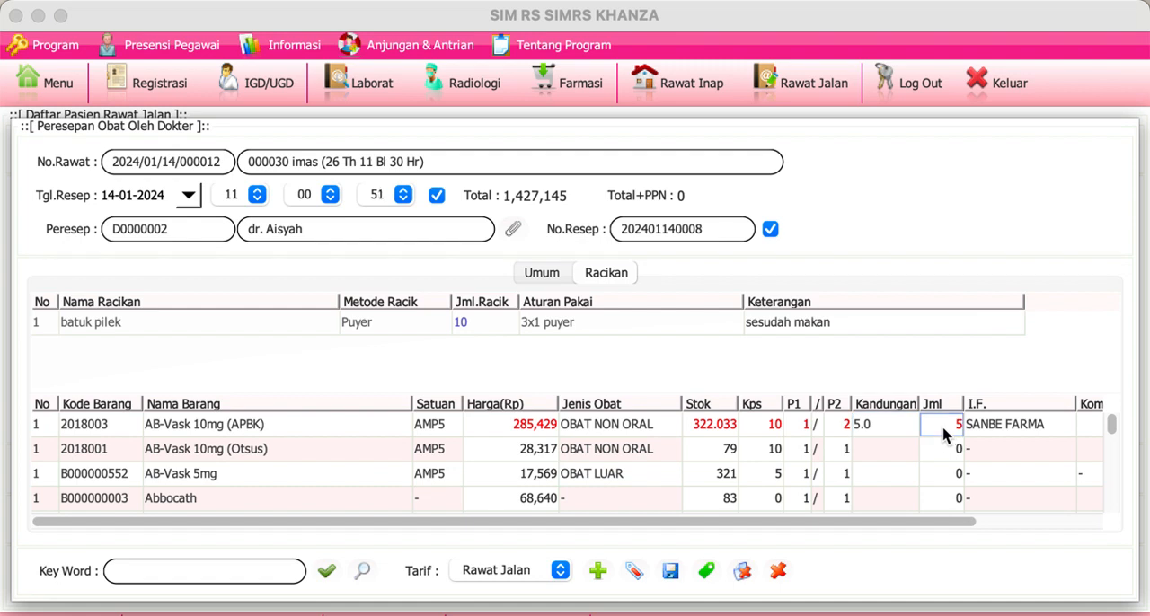
pyautogui.doubleClick(940, 436)
pyautogui.click(938, 424)
pyautogui.doubleClick(940, 424)
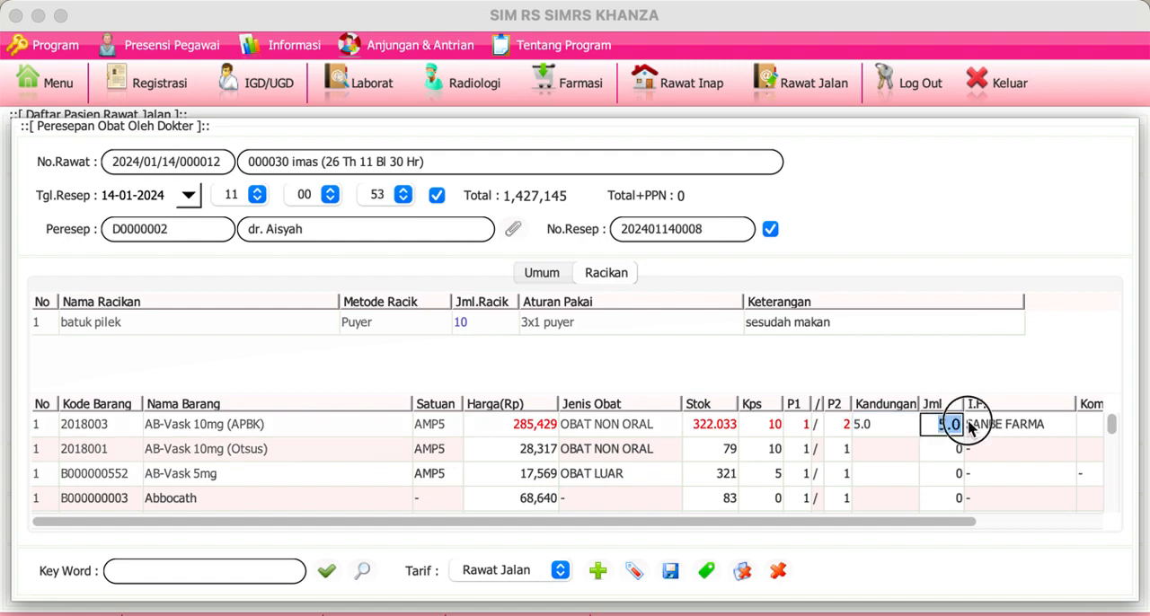
pyautogui.write('3')
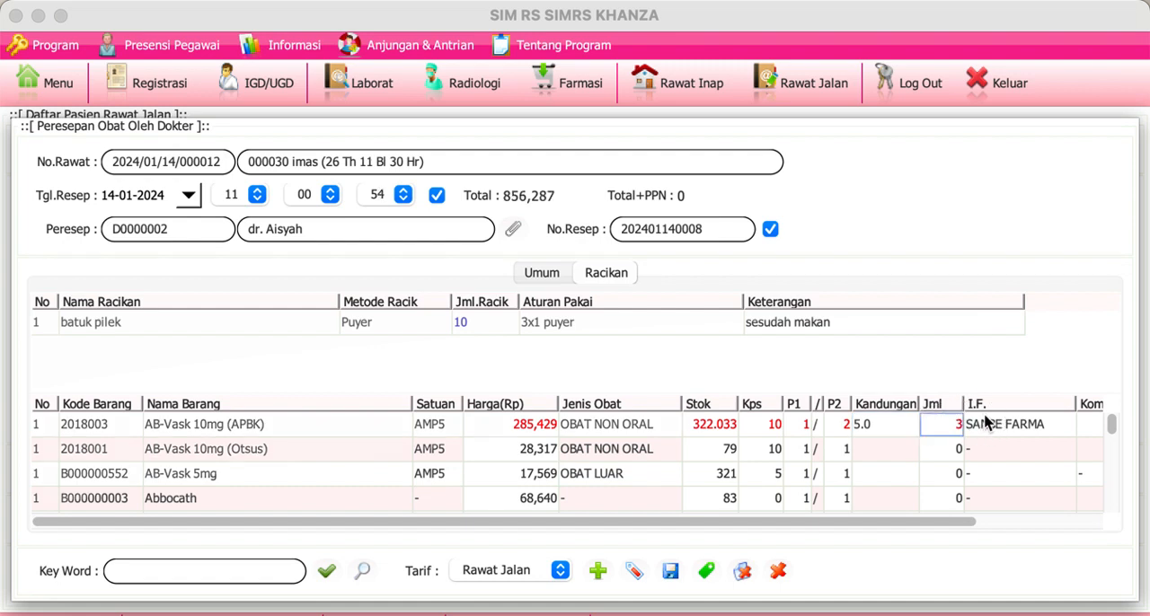
pyautogui.click(954, 476)
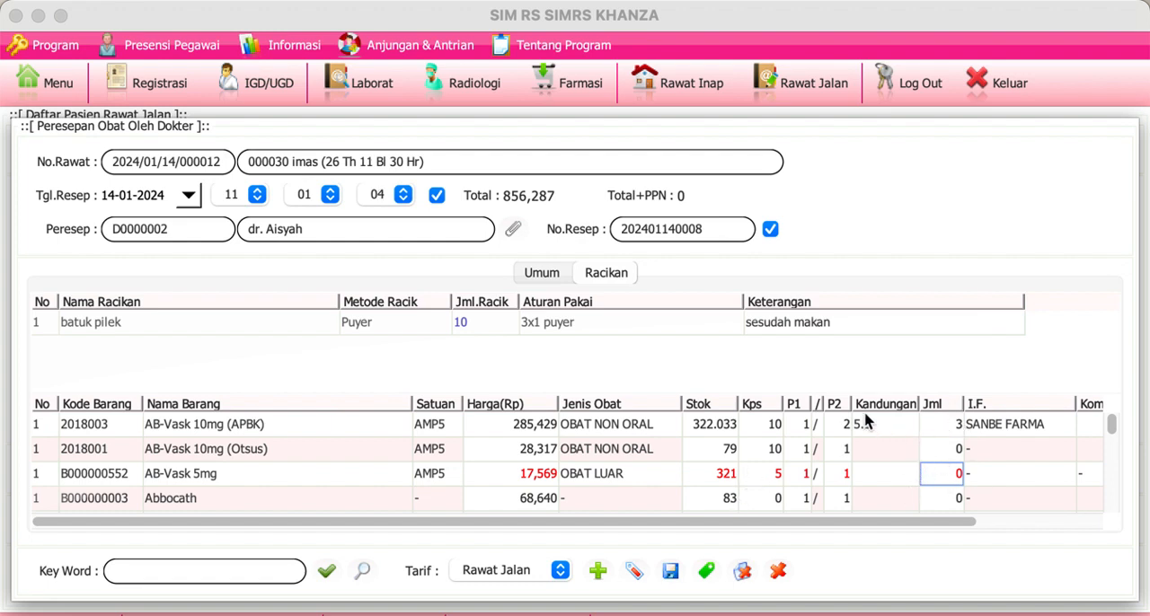
# Step: Save the compounded prescription and close the patient's outpatient treatment form
pyautogui.click(910, 455)
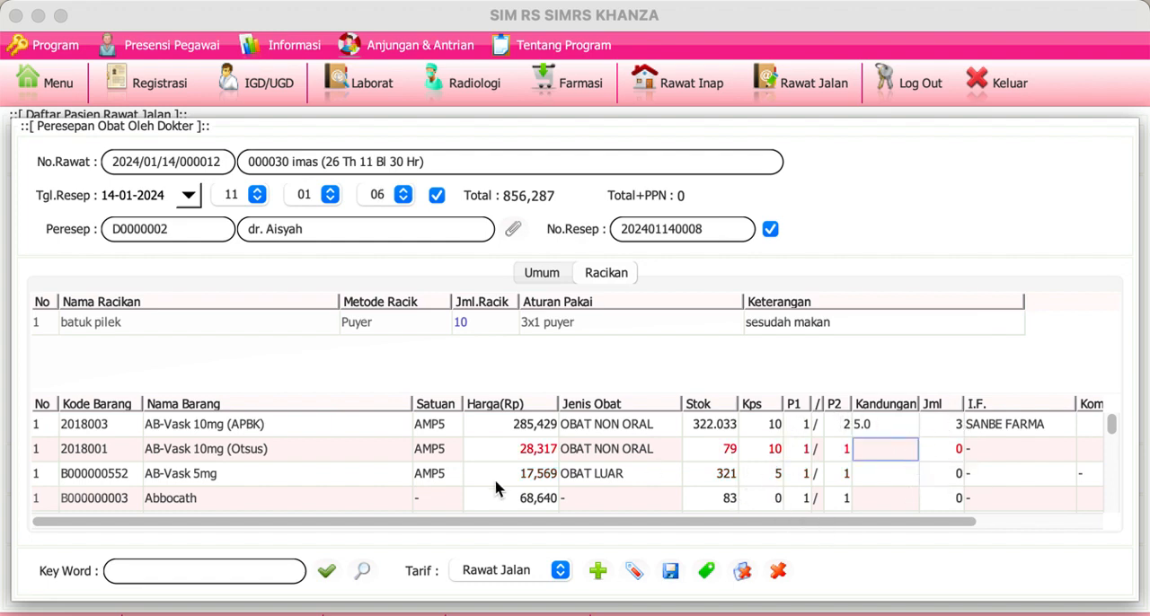
pyautogui.click(671, 572)
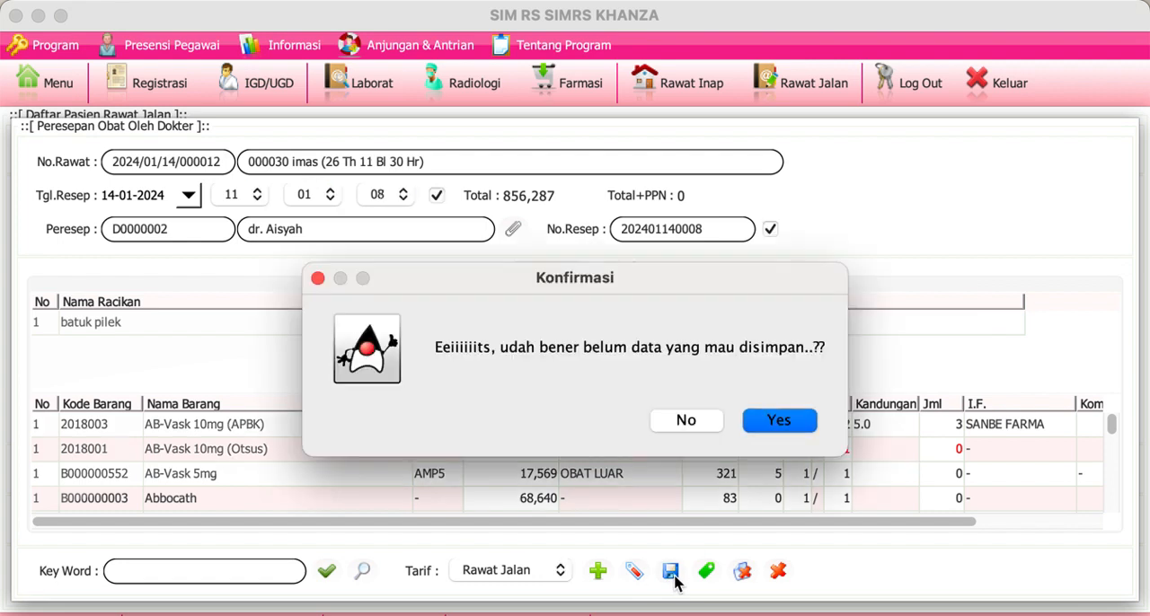
pyautogui.click(774, 424)
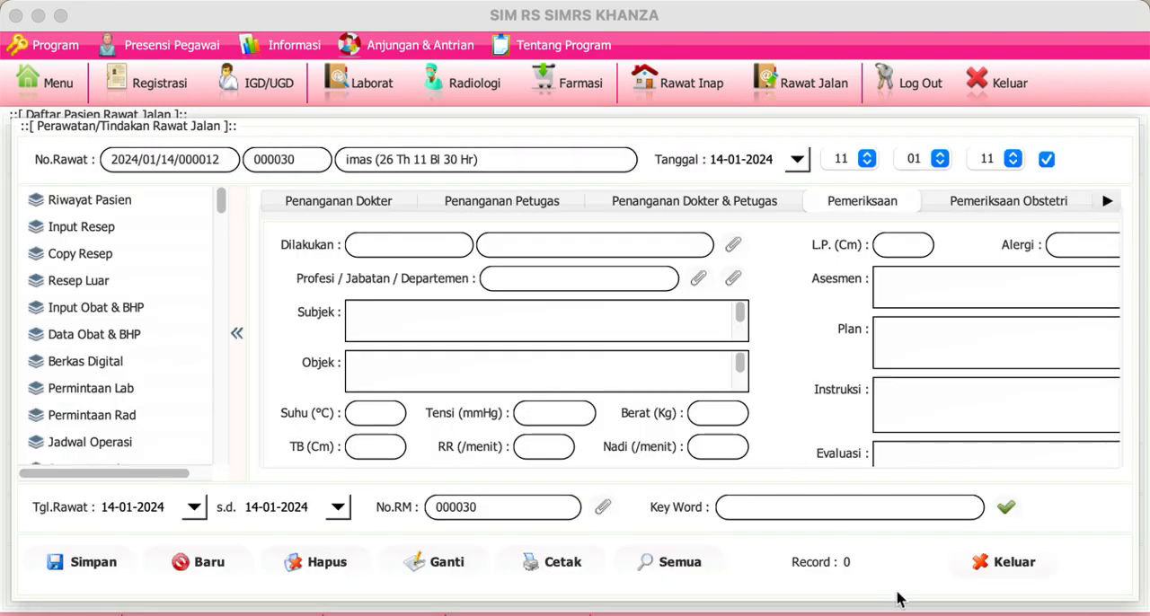
pyautogui.click(998, 566)
pyautogui.click(705, 381)
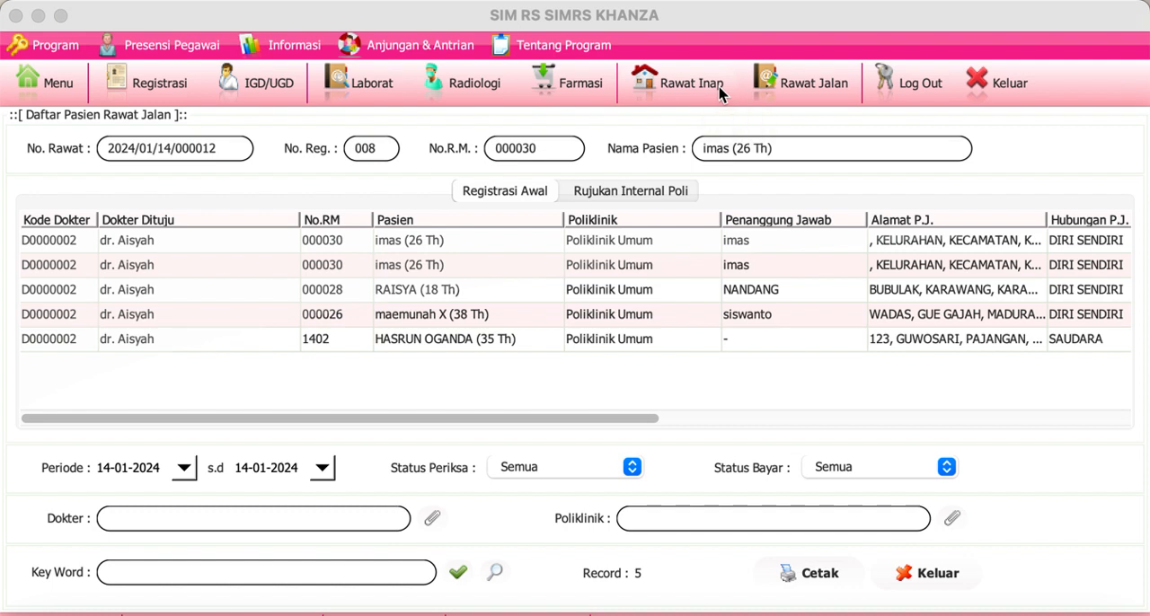
# Step: Start an inpatient room admission (Kamar Inap) for the first patient in the outpatient list and assign the vacant bed K1.06
pyautogui.click(776, 92)
pyautogui.click(342, 238)
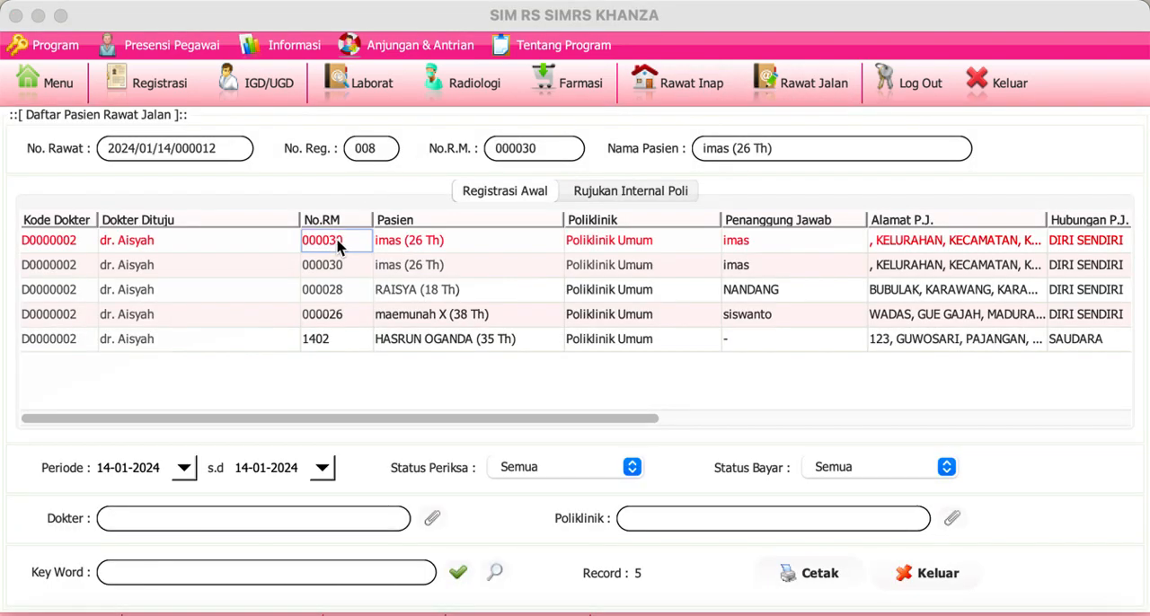
pyautogui.click(744, 244)
pyautogui.rightClick(744, 244)
pyautogui.moveTo(771, 241)
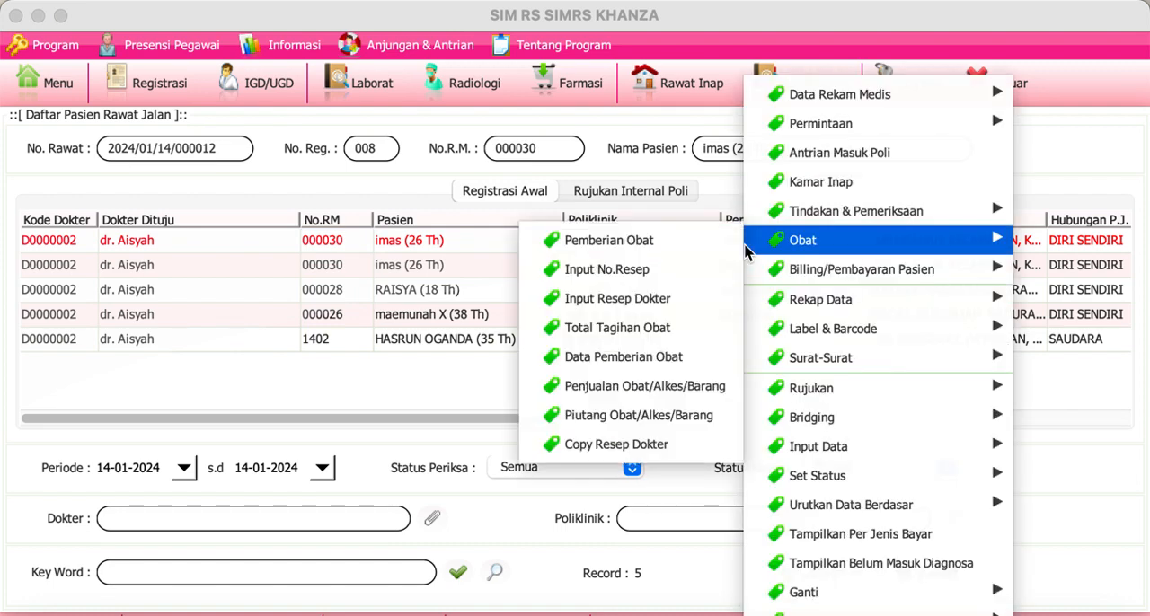
pyautogui.click(816, 185)
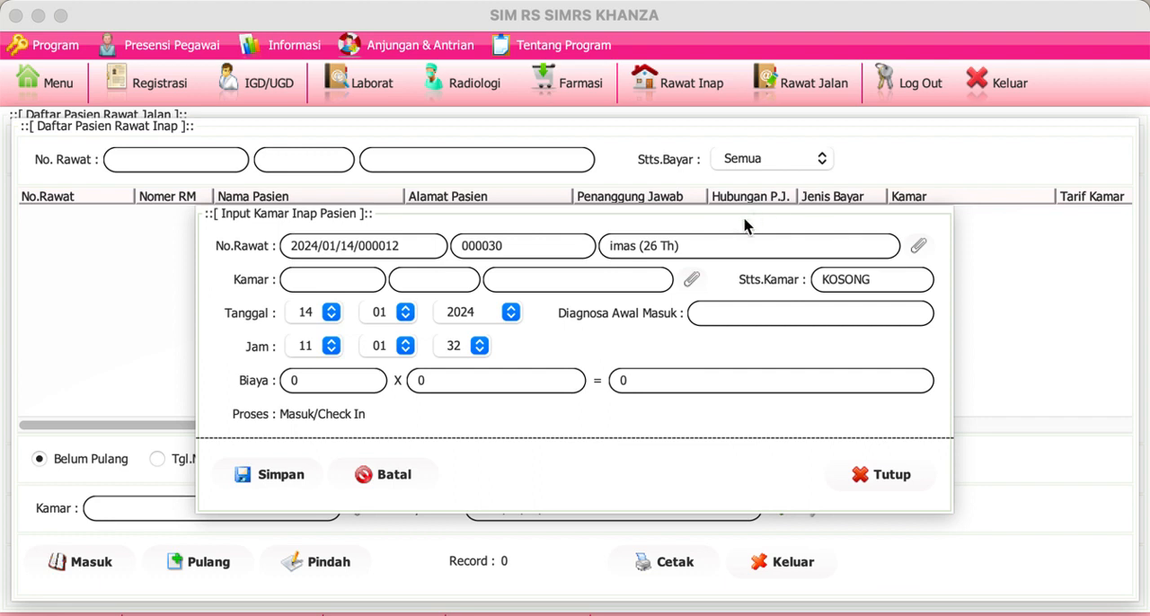
pyautogui.click(693, 281)
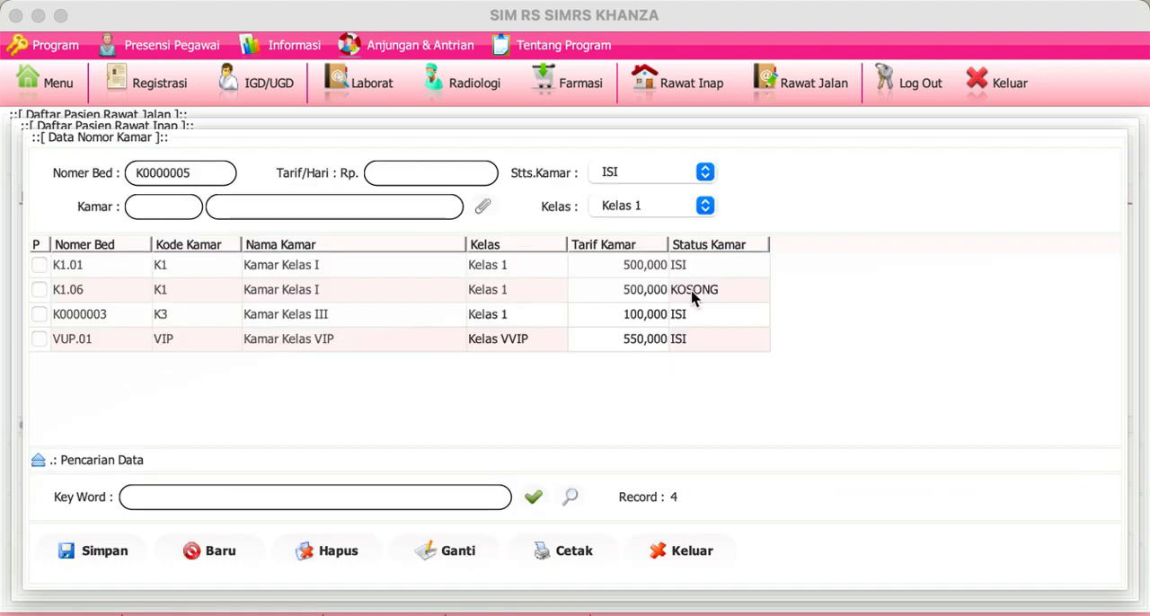
pyautogui.click(691, 293)
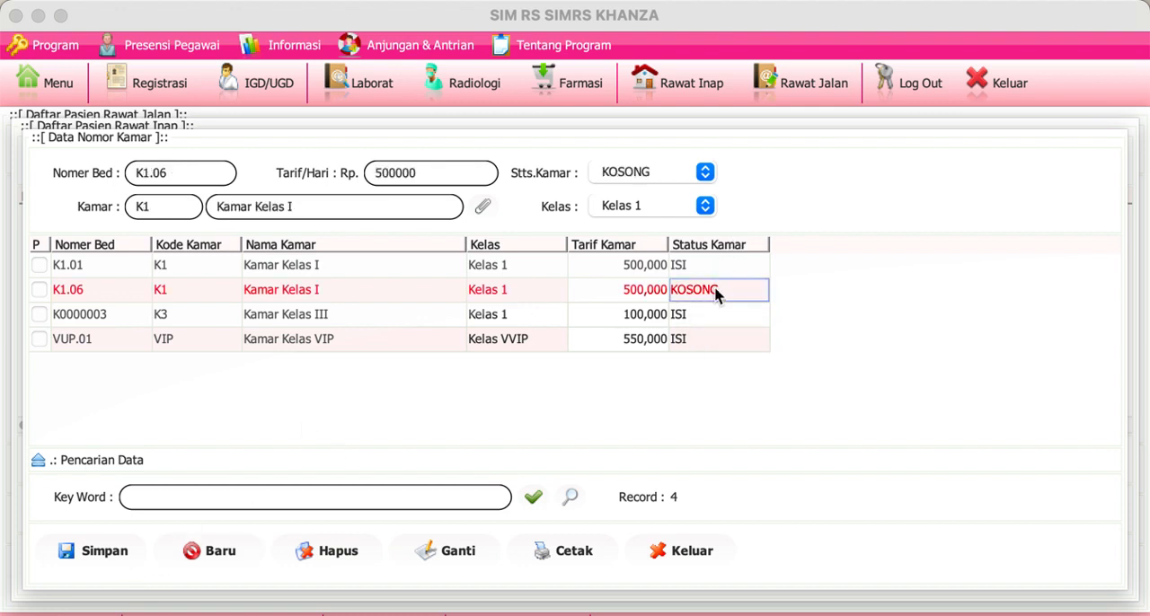
pyautogui.doubleClick(717, 295)
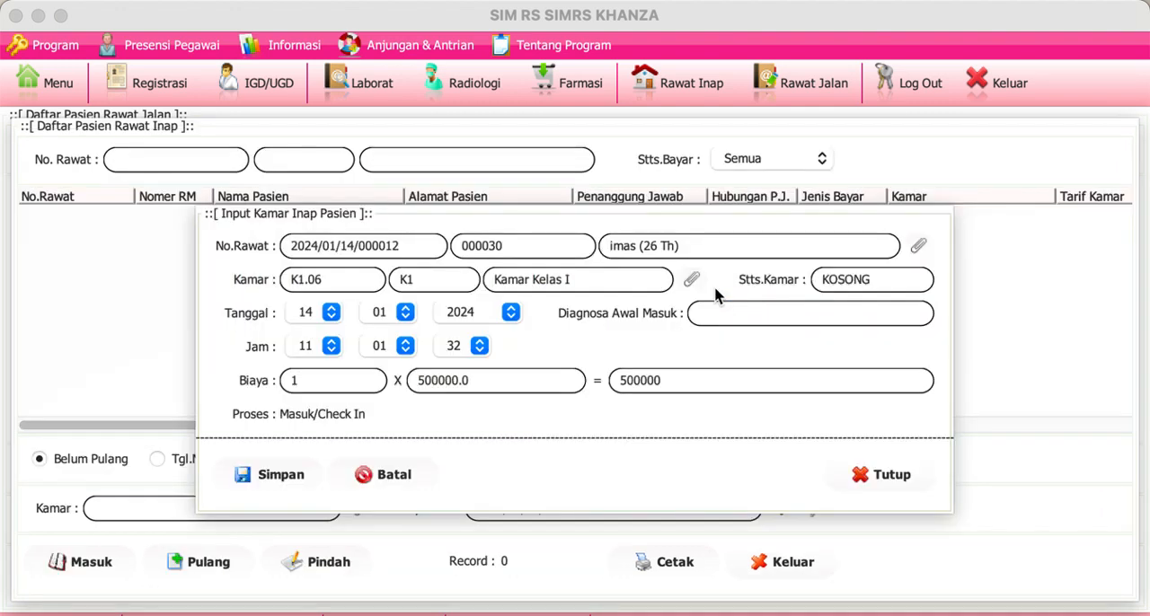
# Step: Enter "Obs febris" as the initial admission diagnosis, save the admission and close its form
pyautogui.click(699, 306)
pyautogui.write('Obs febris')
pyautogui.click(293, 480)
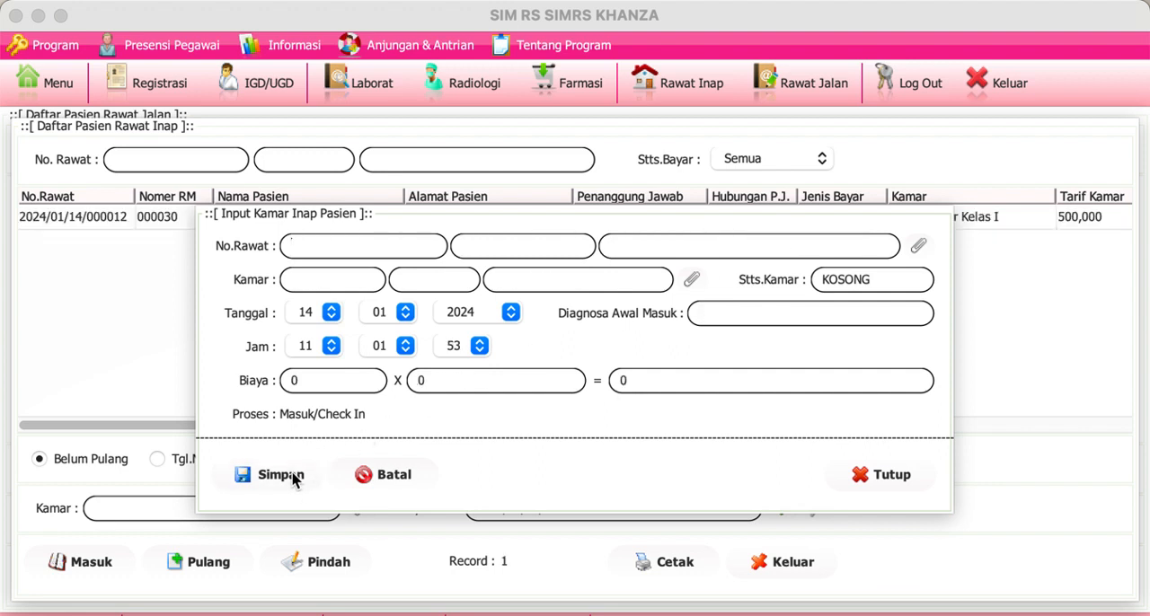
pyautogui.click(885, 477)
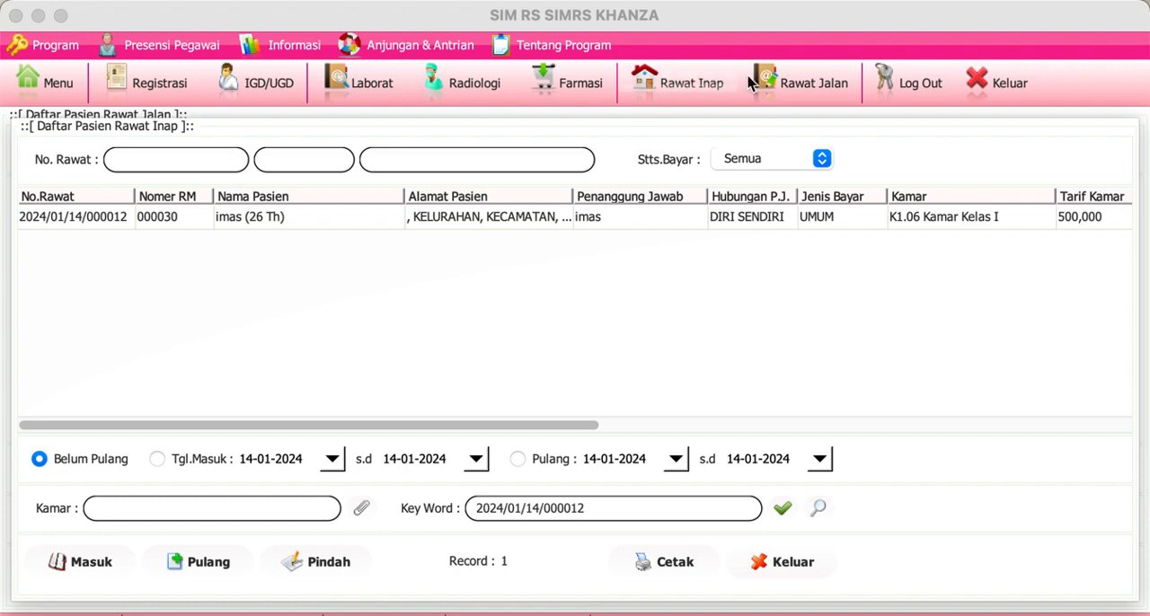
# Step: View the outpatient billing of the third patient in the outpatient list and close it without saving the payment
pyautogui.click(799, 84)
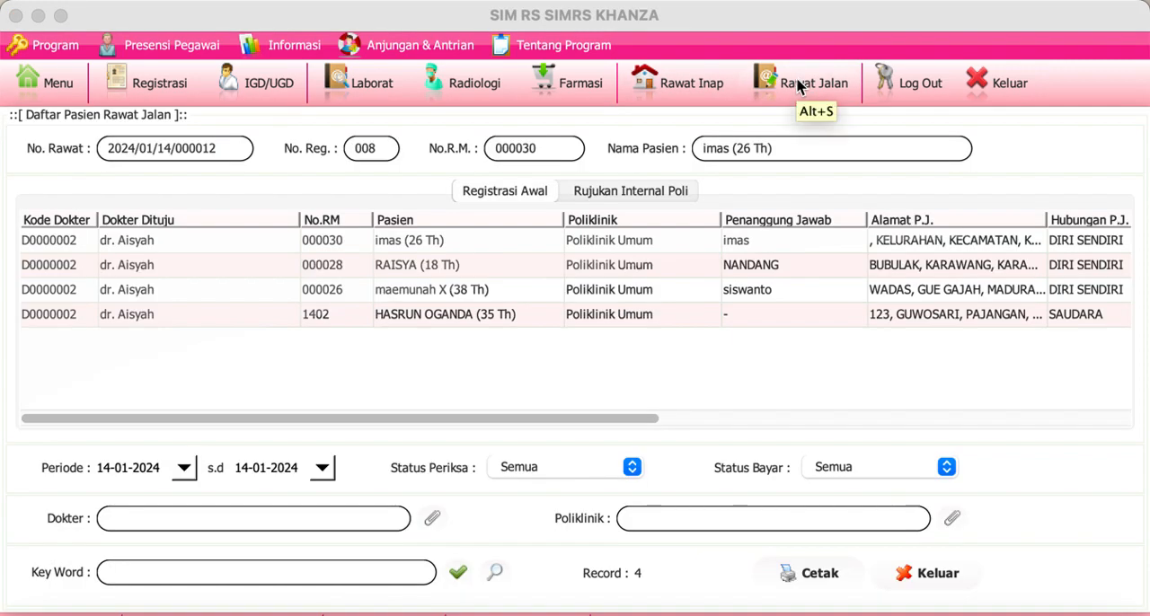
pyautogui.click(329, 301)
pyautogui.rightClick(329, 300)
pyautogui.click(400, 269)
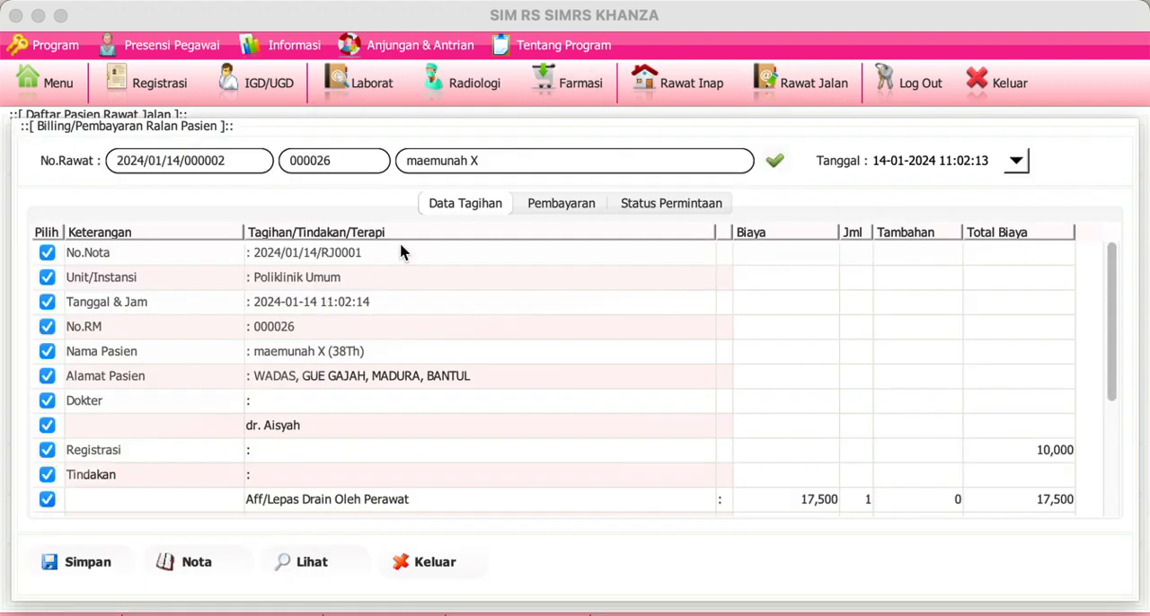
pyautogui.click(440, 565)
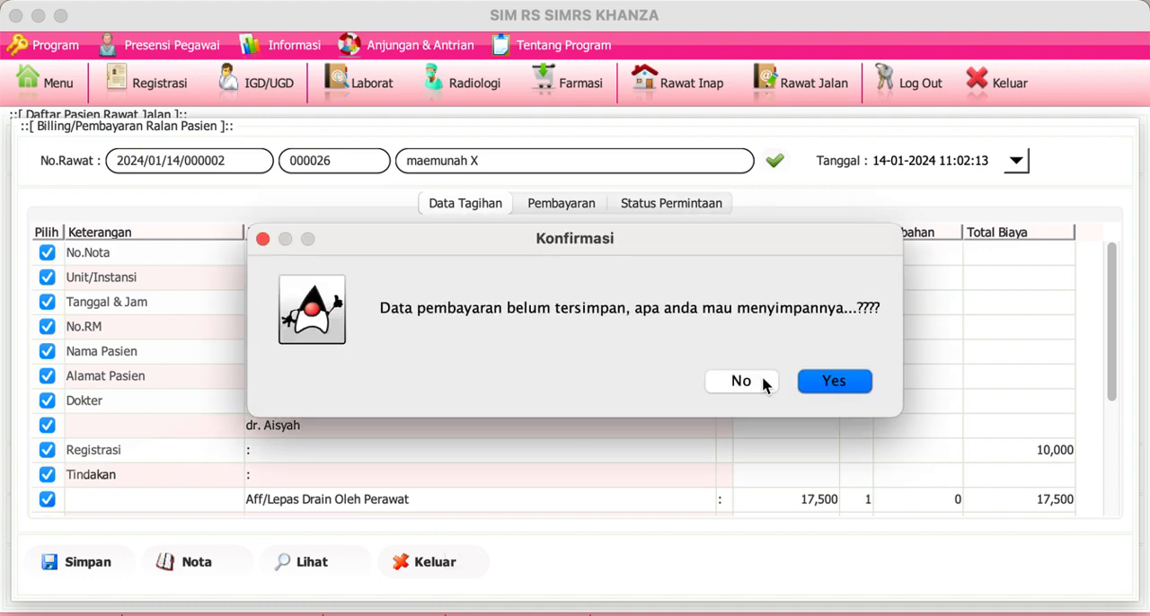
pyautogui.click(762, 379)
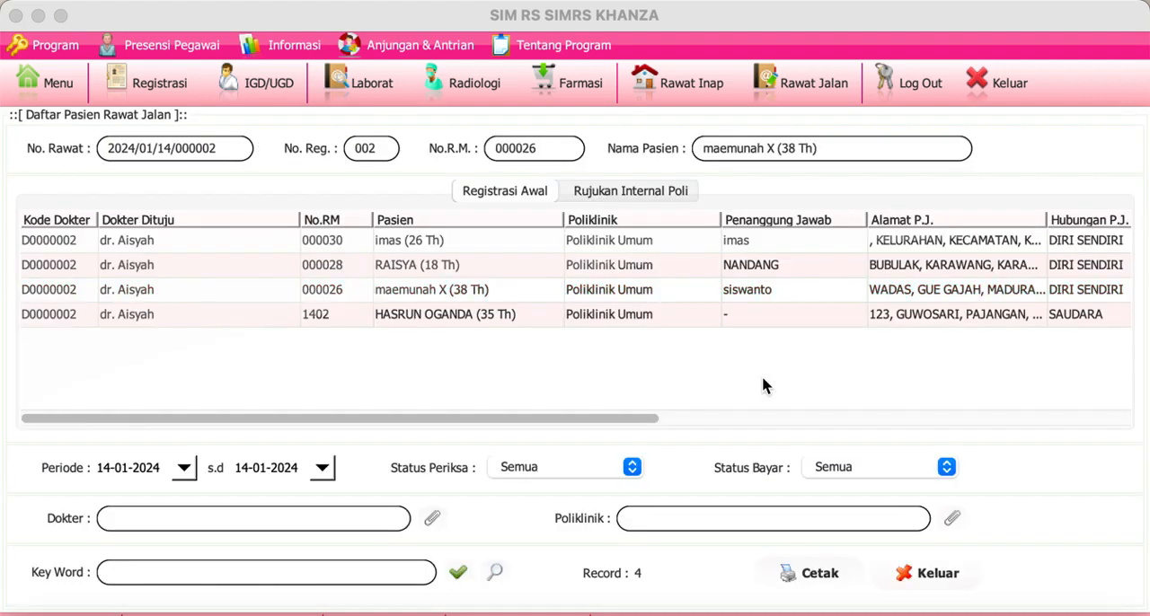
# Step: Start a Kamar Inap admission for the third outpatient and change the status of bed K1.01 to KOSONG in the room data
pyautogui.click(846, 291)
pyautogui.rightClick(847, 290)
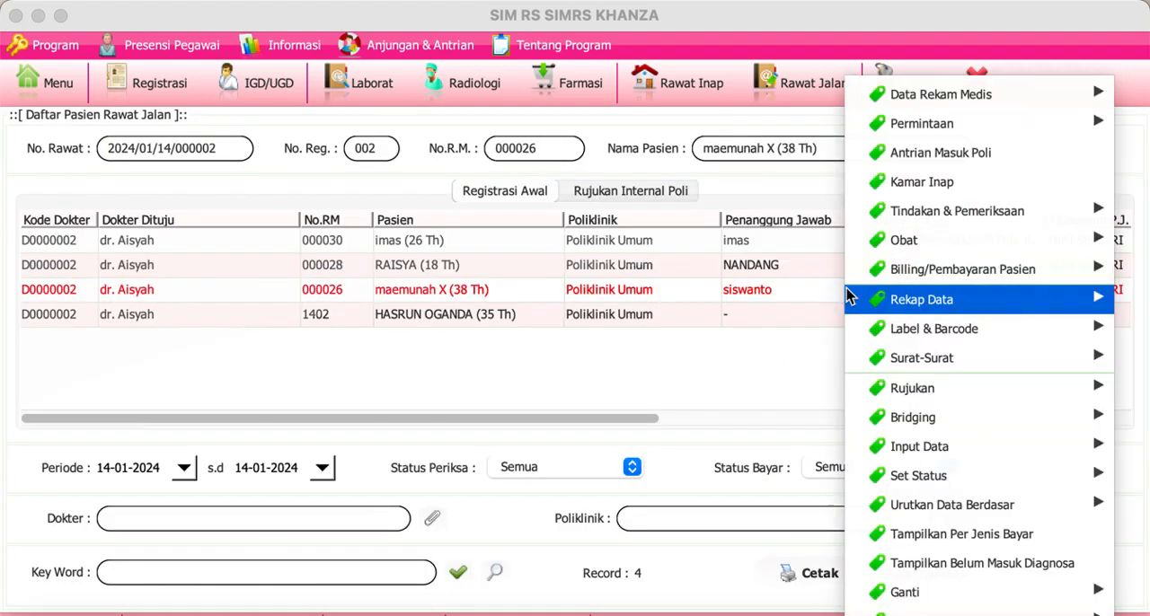
pyautogui.click(925, 189)
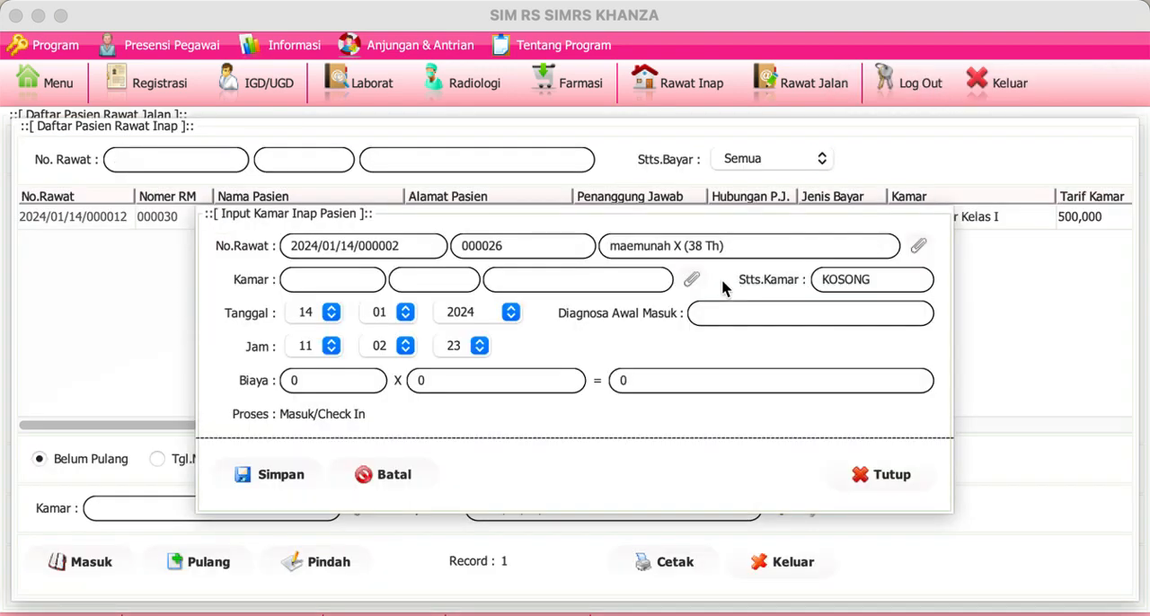
pyautogui.click(693, 284)
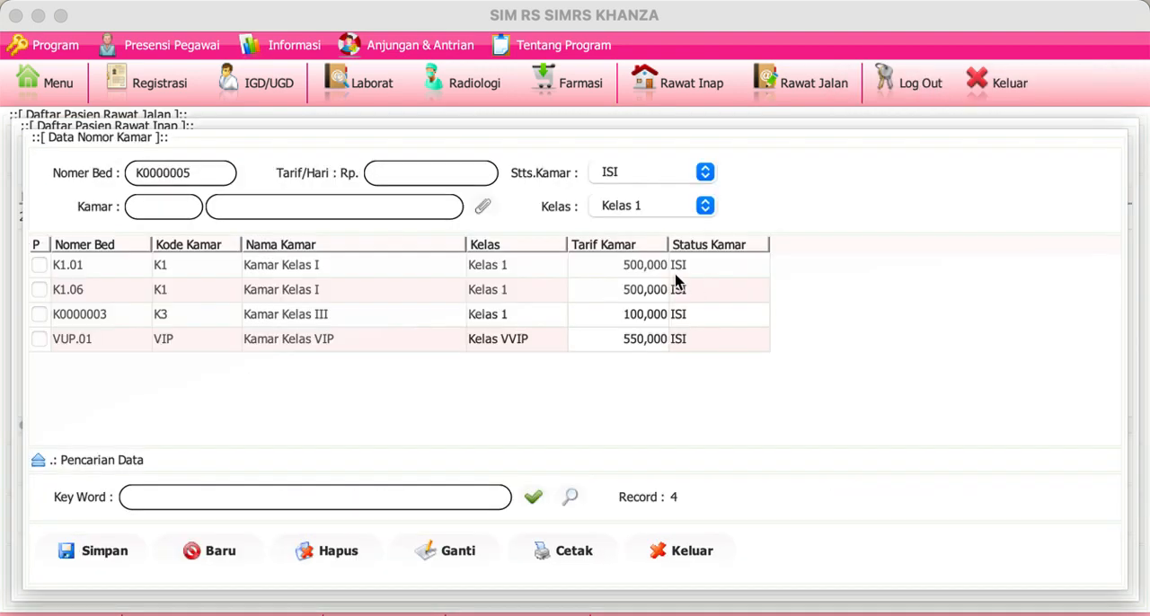
pyautogui.click(676, 275)
pyautogui.click(680, 173)
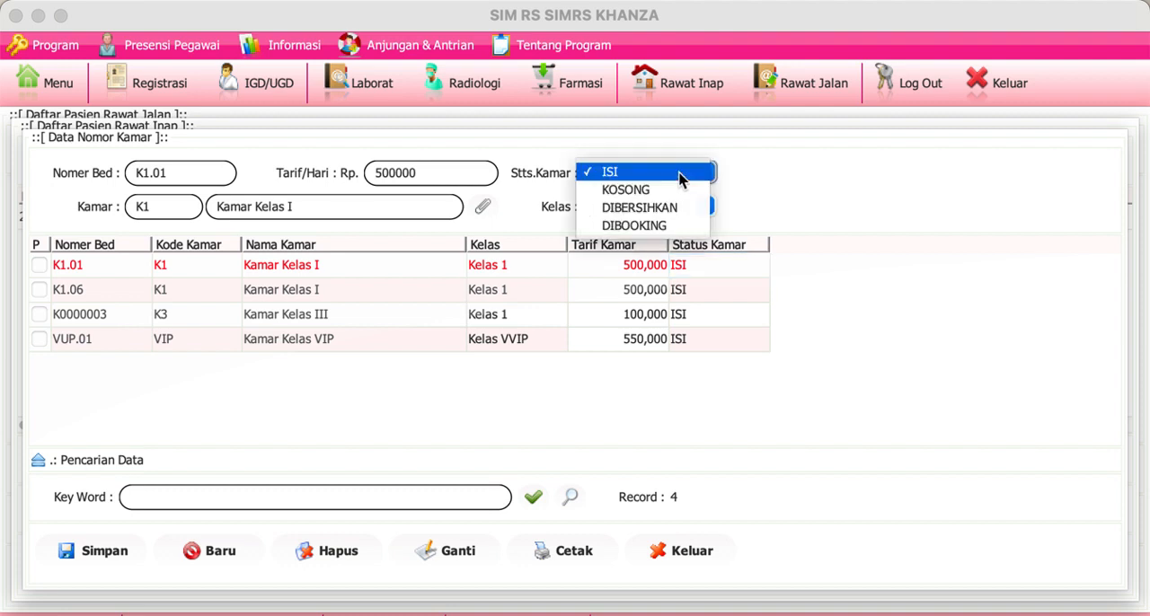
pyautogui.click(680, 195)
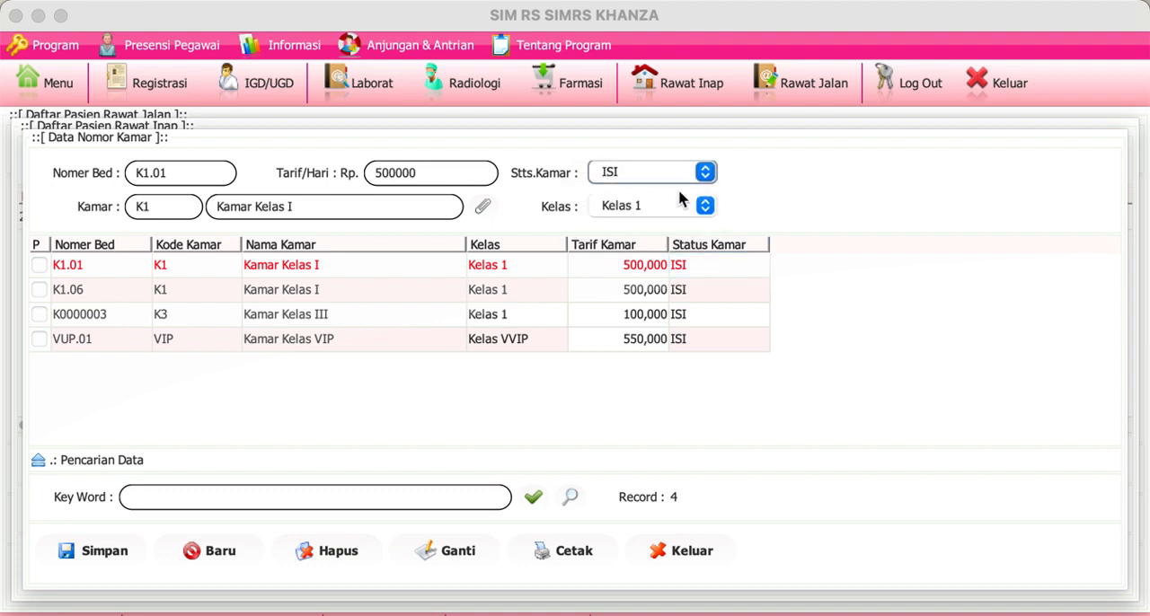
pyautogui.click(454, 554)
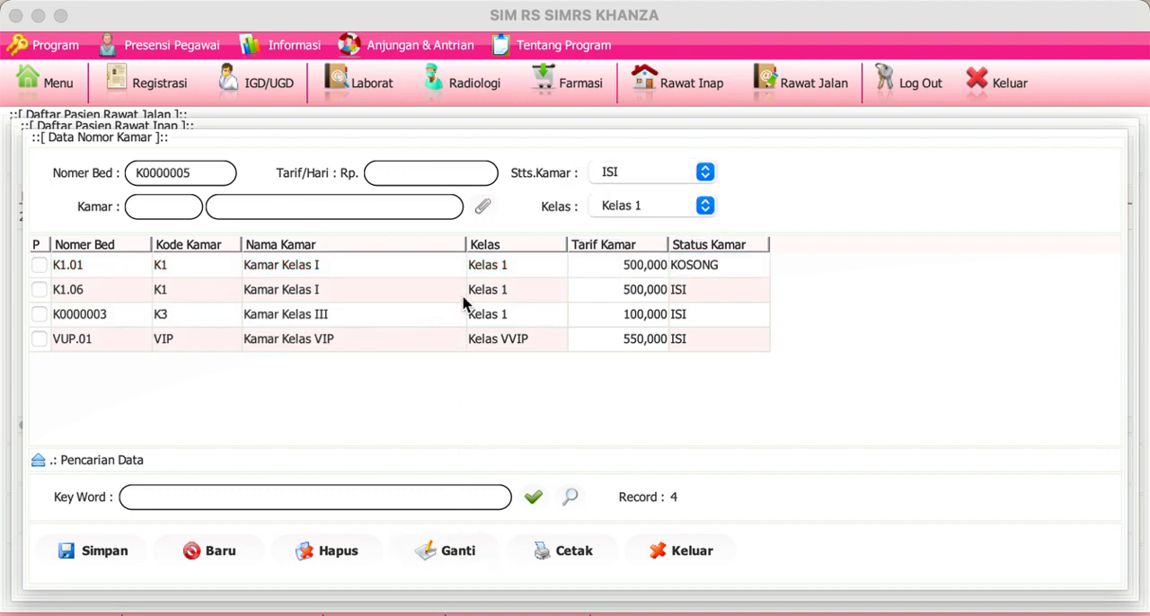
# Step: Try to admit the patient to bed K1.01 with "-" as the initial diagnosis, and close the admission form
pyautogui.click(456, 267)
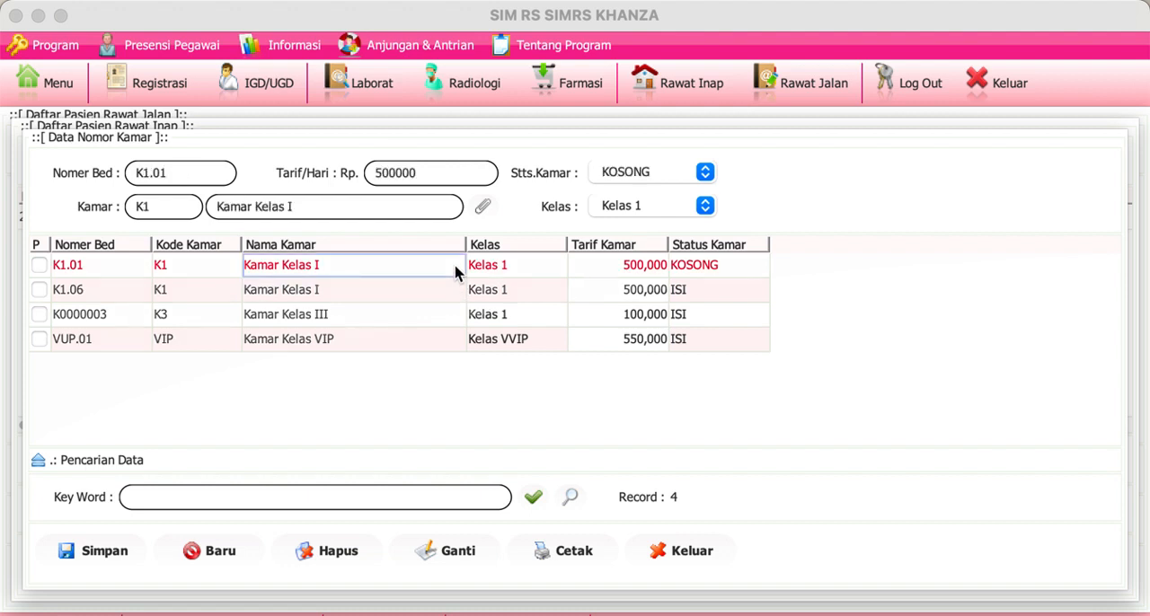
pyautogui.doubleClick(455, 267)
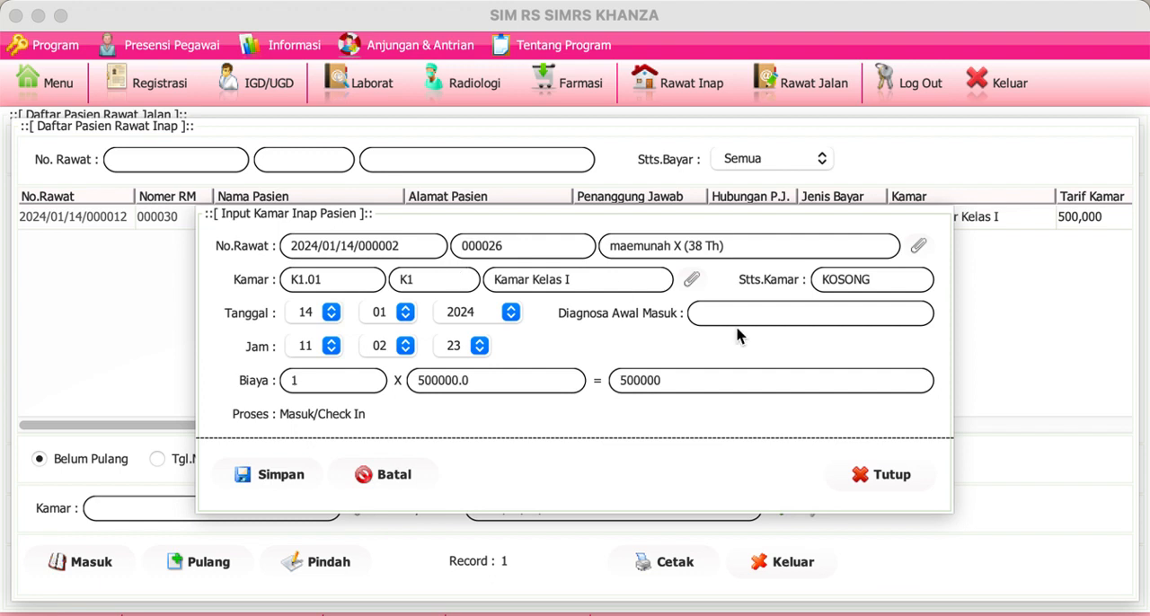
pyautogui.click(691, 279)
pyautogui.click(676, 267)
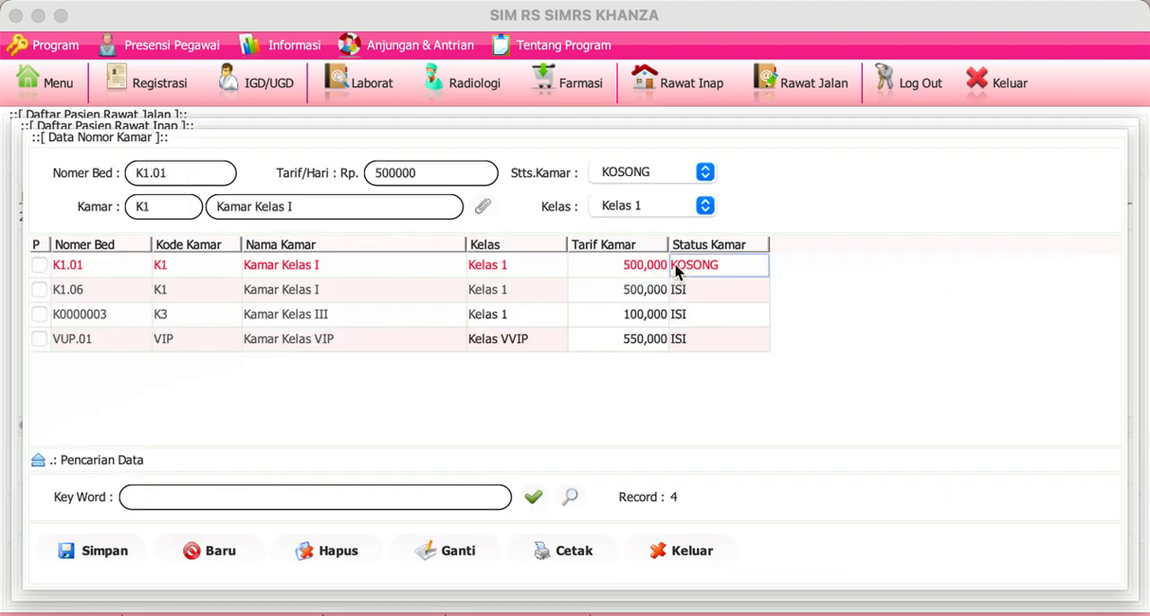
pyautogui.doubleClick(676, 267)
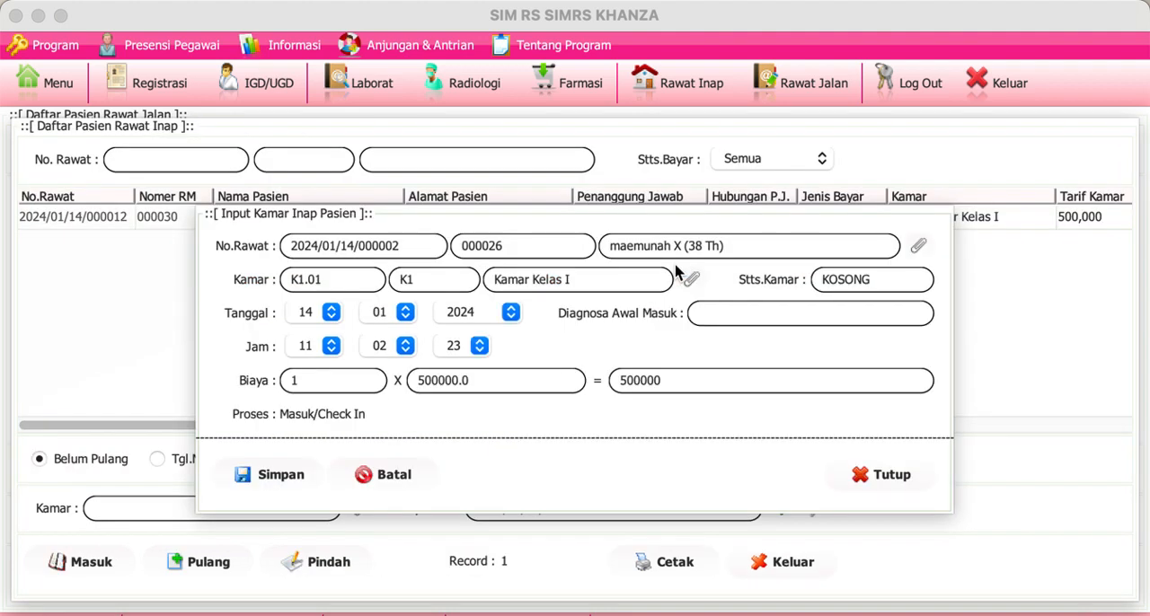
pyautogui.click(699, 310)
pyautogui.write('-')
pyautogui.click(876, 475)
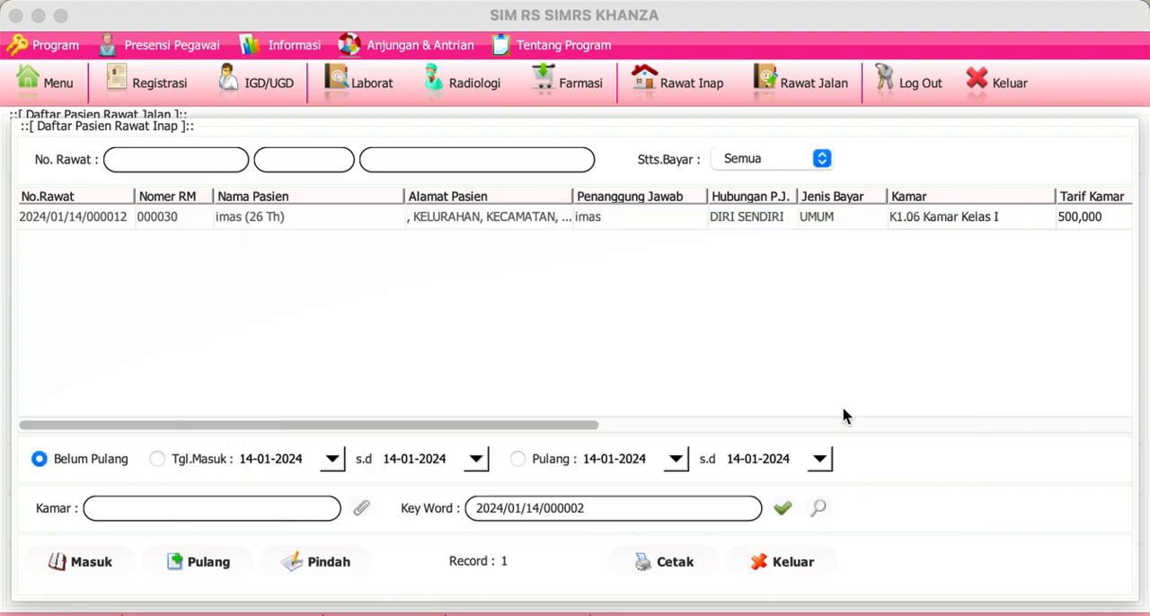
# Step: View the inpatient billing of the patient in bed K1.06 and close it without saving the payment
pyautogui.click(708, 95)
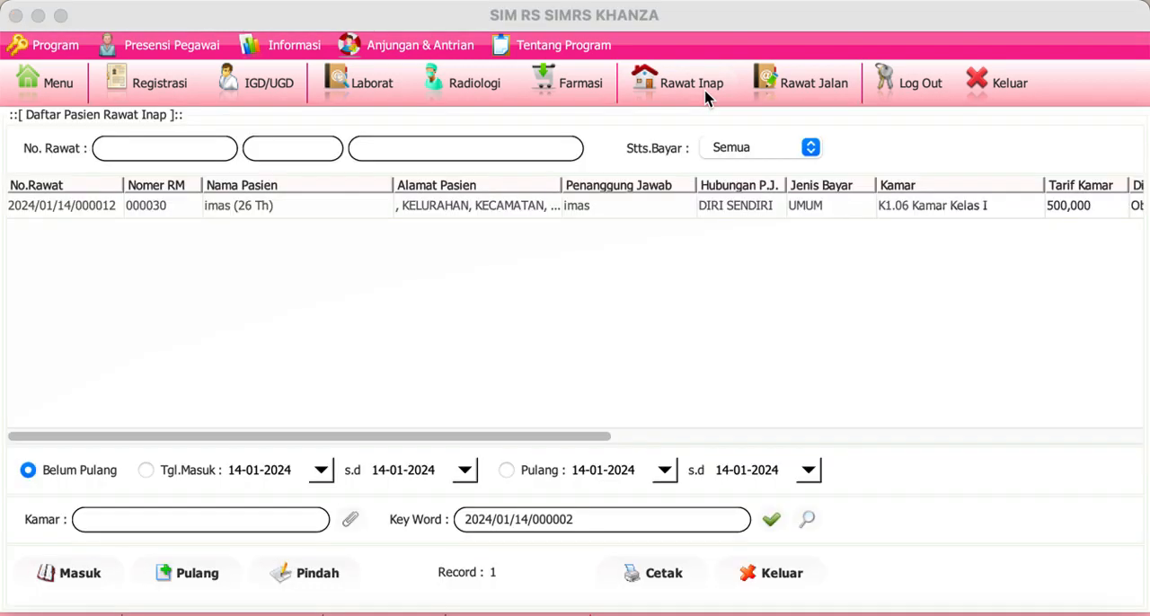
pyautogui.click(306, 209)
pyautogui.rightClick(307, 210)
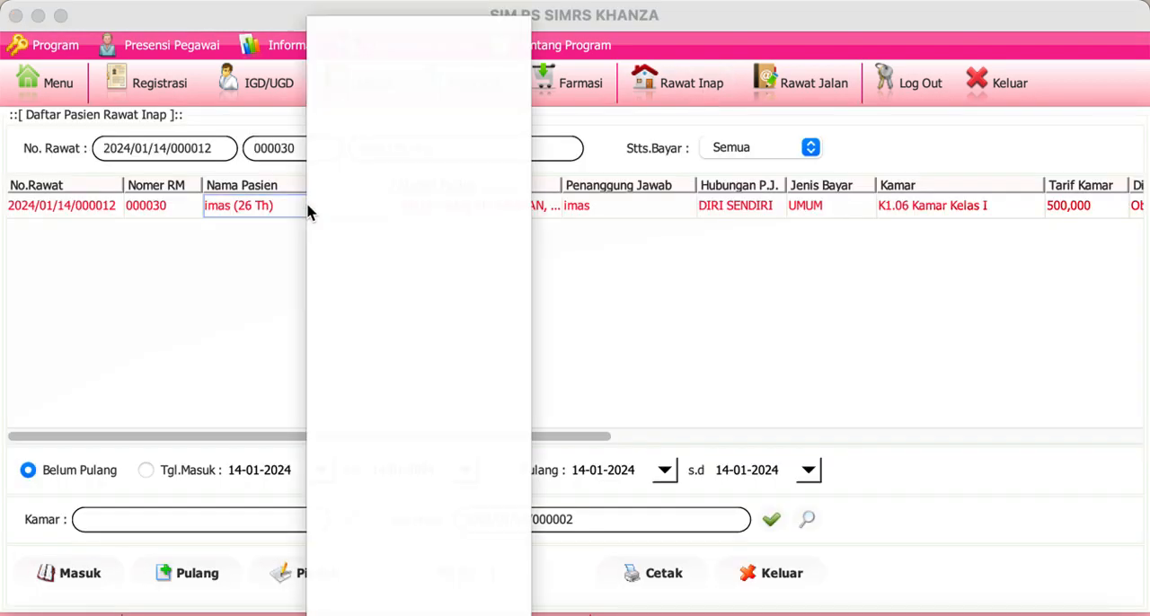
pyautogui.click(422, 190)
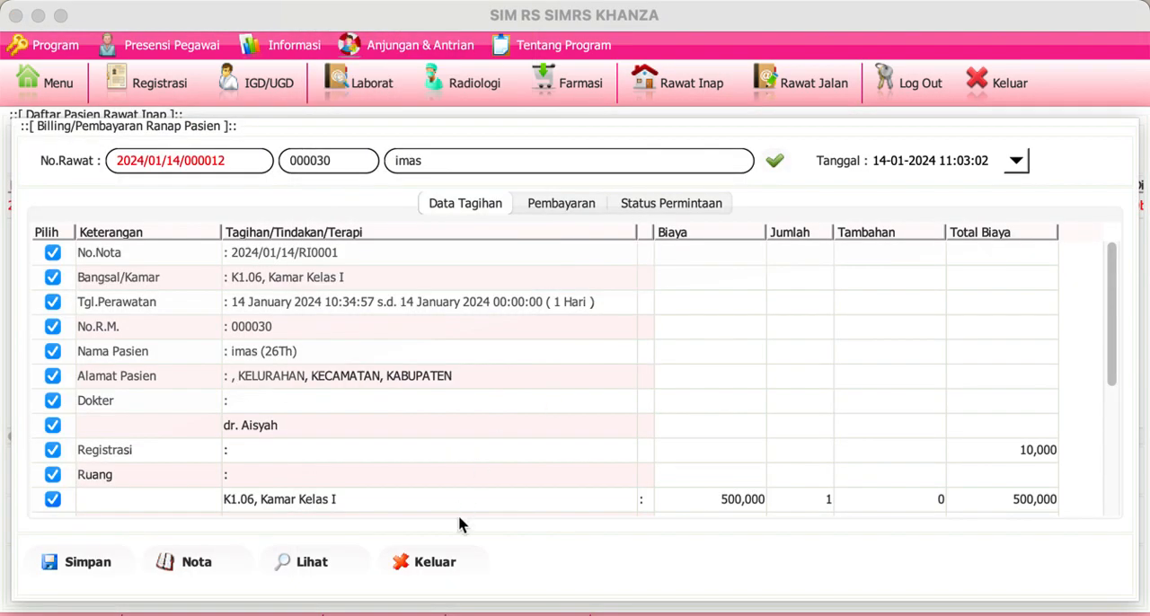
pyautogui.click(453, 564)
pyautogui.click(753, 386)
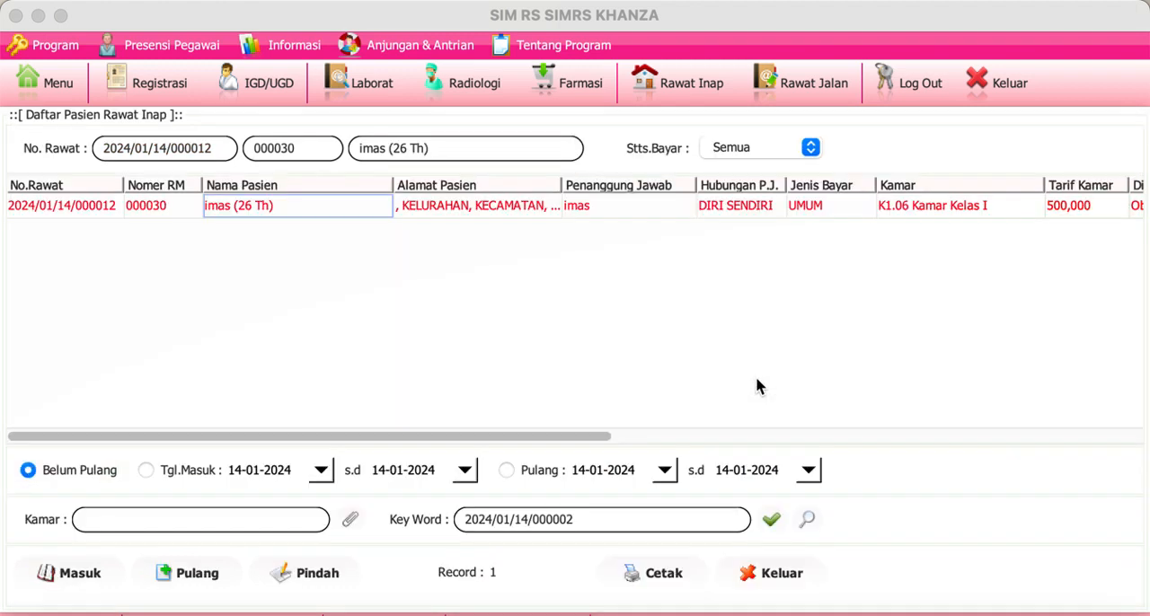
pyautogui.rightClick(709, 206)
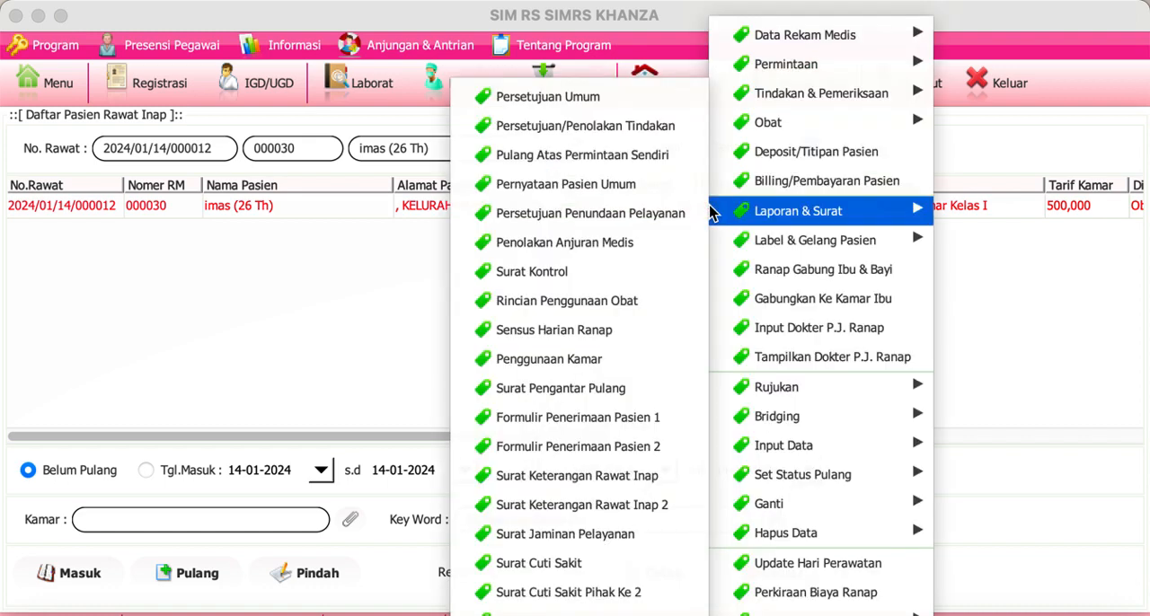
pyautogui.moveTo(702, 57)
pyautogui.moveTo(763, 43)
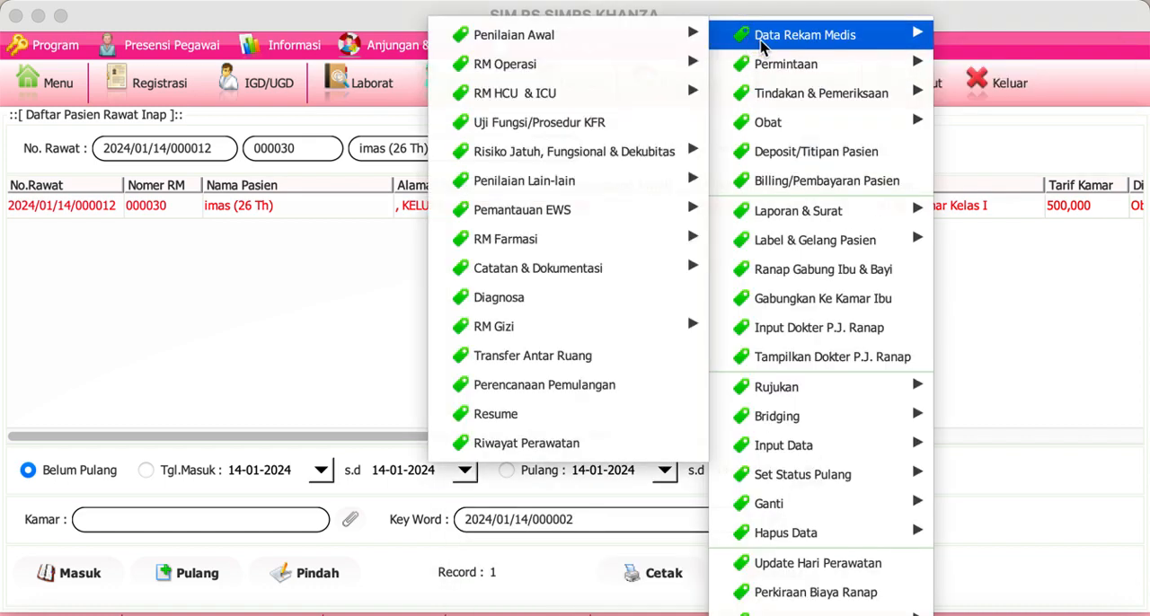
pyautogui.moveTo(690, 32)
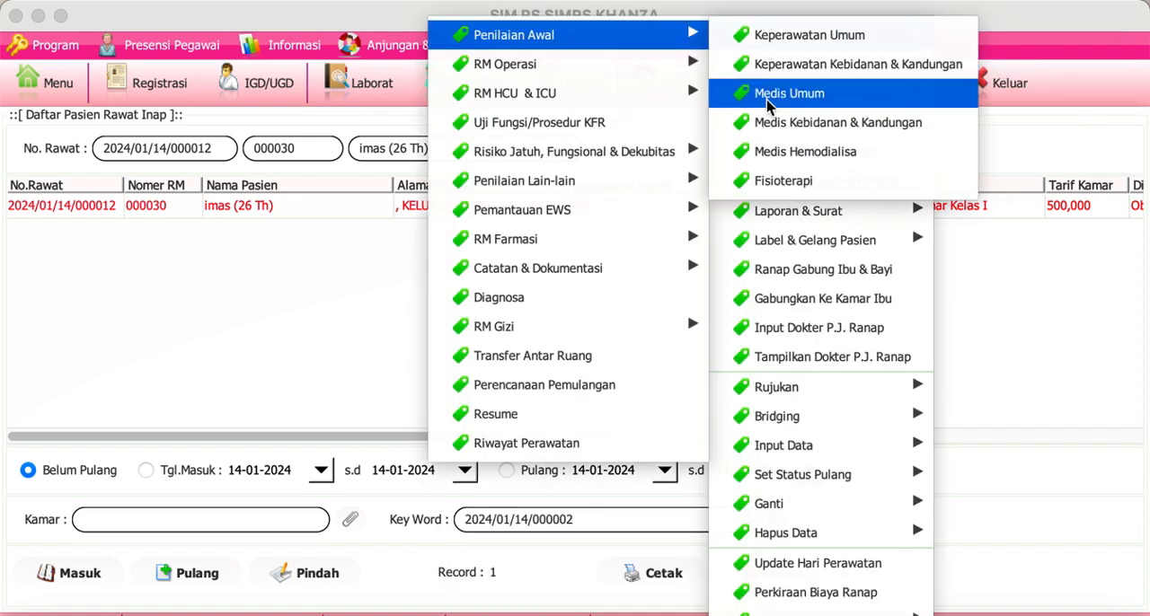
pyautogui.moveTo(665, 91)
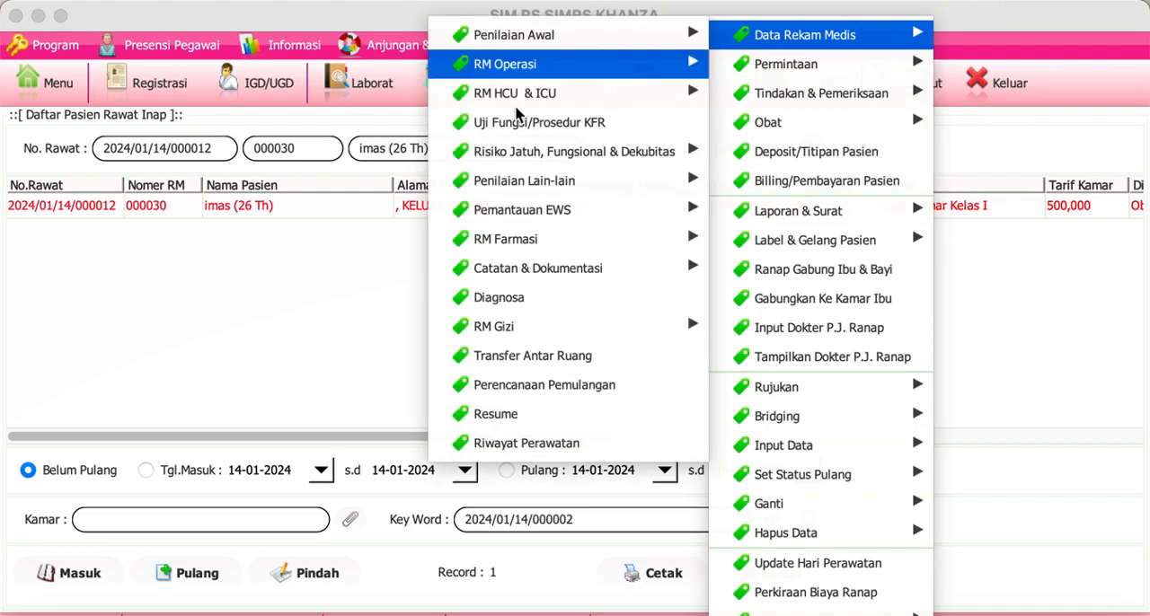
pyautogui.click(237, 306)
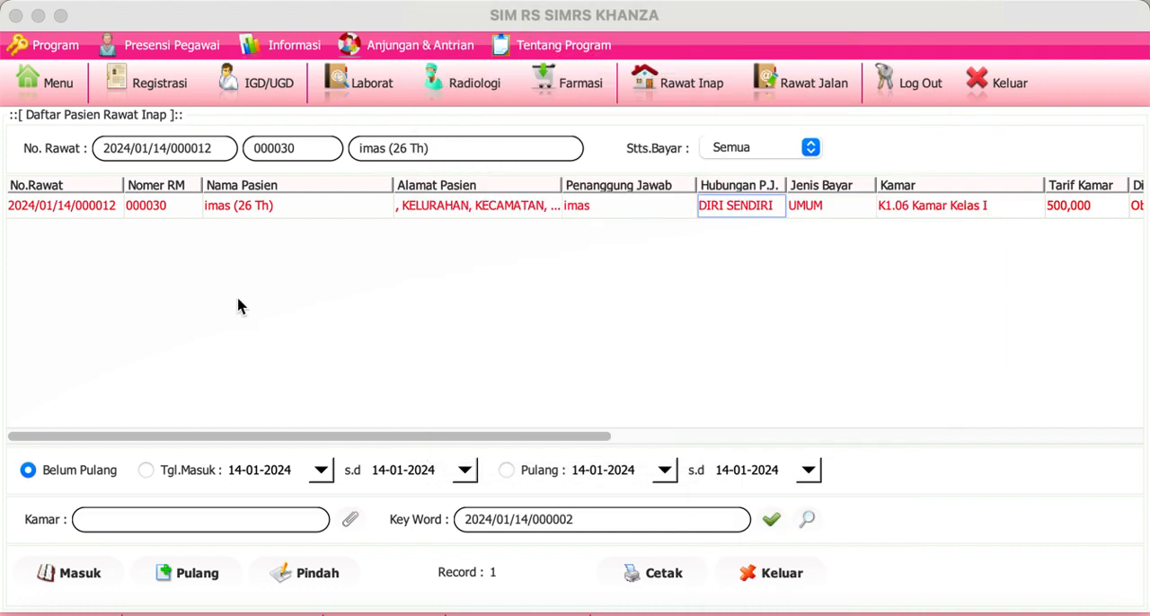
# Step: View the doctor, staff, and doctor & staff treatment records of the inpatient in bed K1.06, and close the treatment form
pyautogui.doubleClick(96, 208)
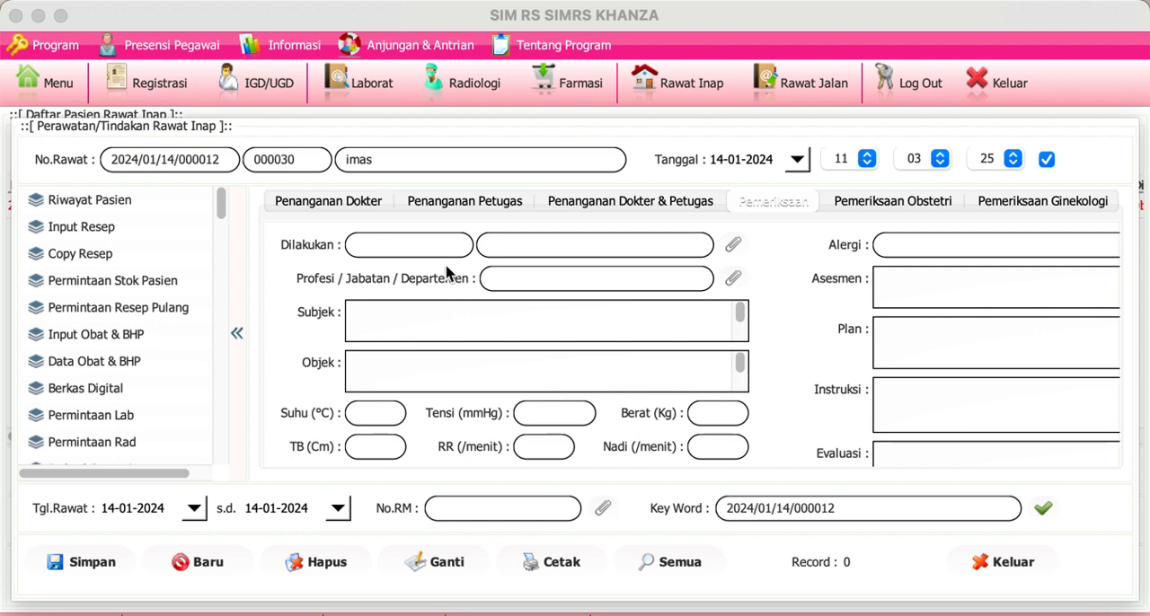
pyautogui.click(508, 383)
pyautogui.click(323, 198)
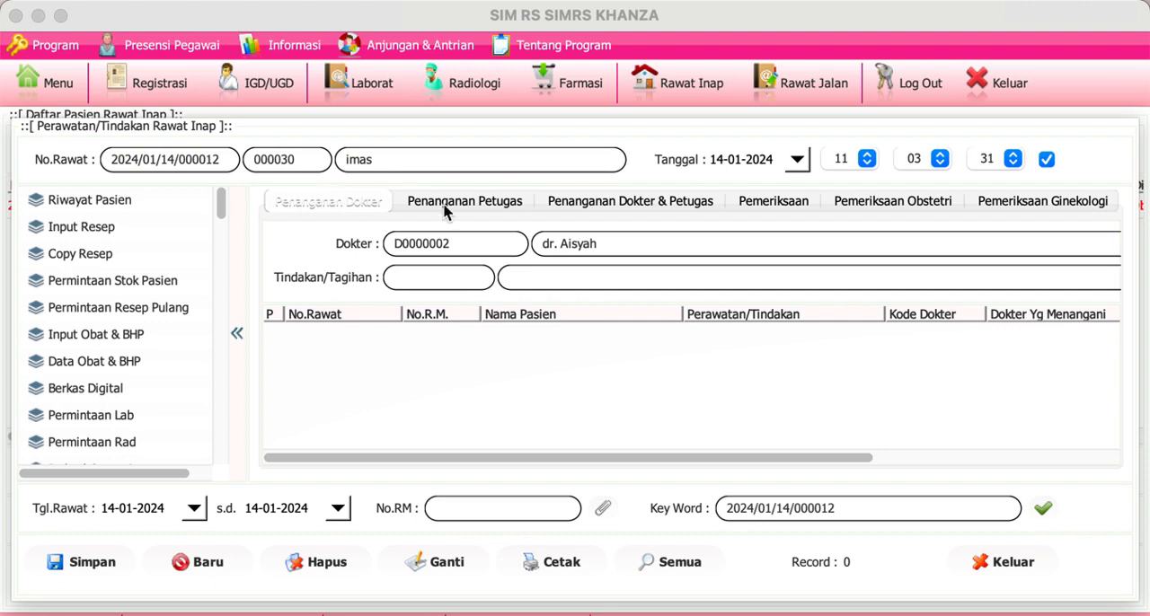
pyautogui.click(510, 206)
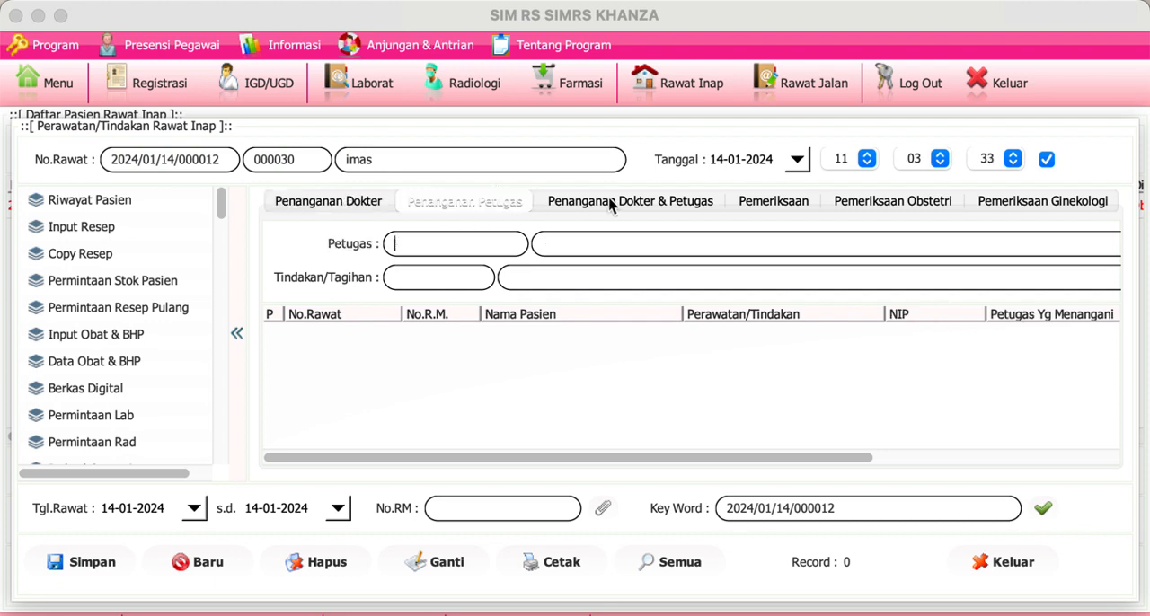
pyautogui.click(621, 204)
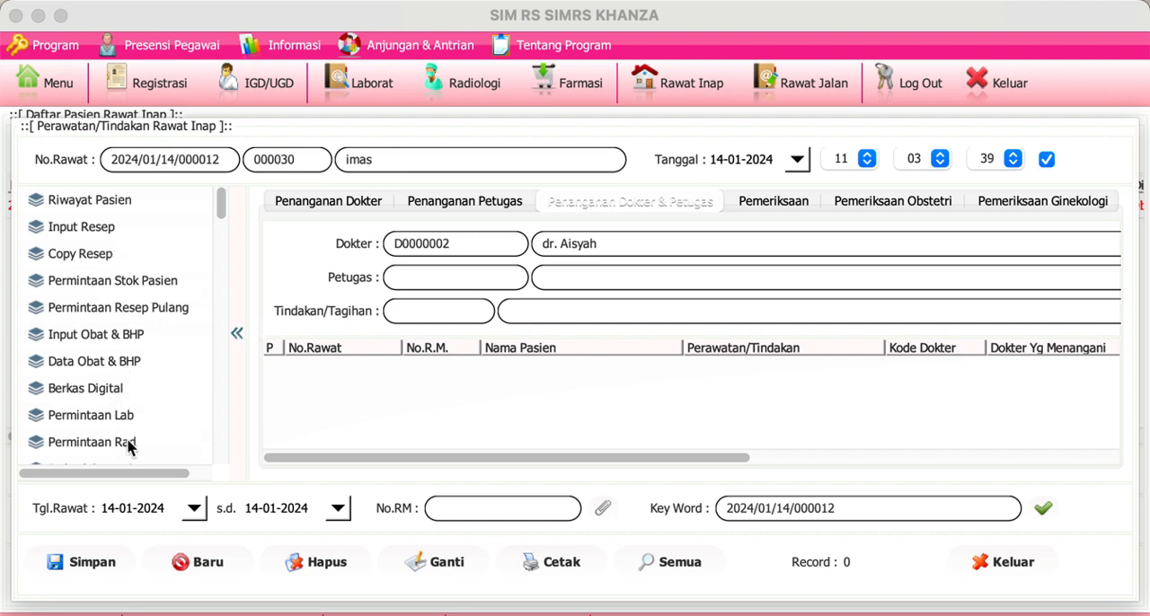
pyautogui.click(979, 573)
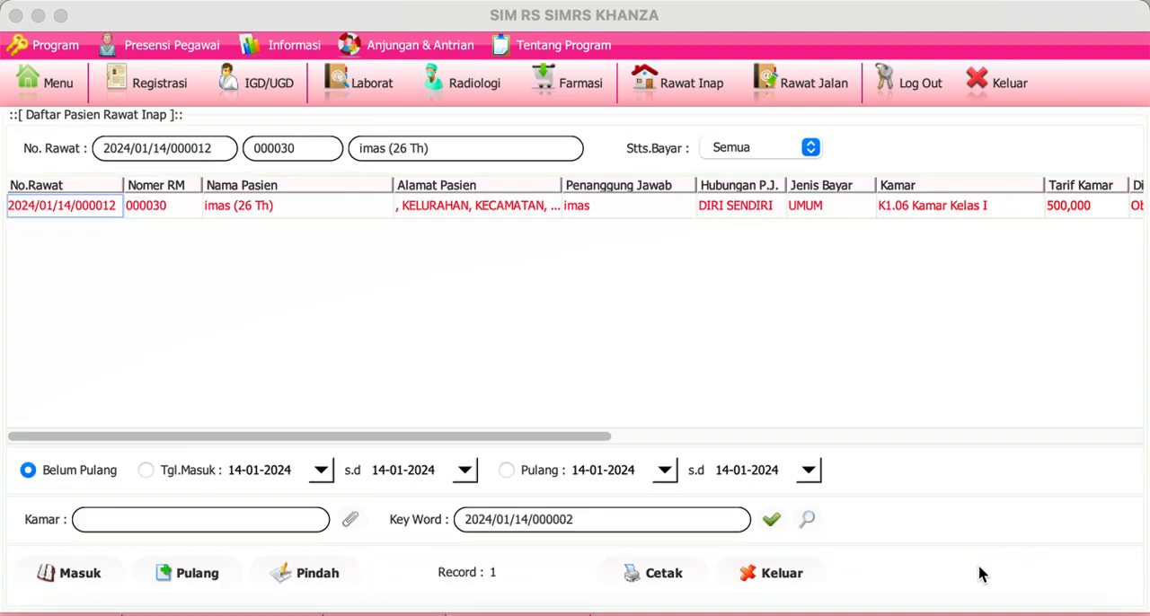
# Step: View the K1.06 inpatient's Billing/Pembayaran Ranap again and leave it without saving the payment
pyautogui.rightClick(337, 212)
pyautogui.click(340, 212)
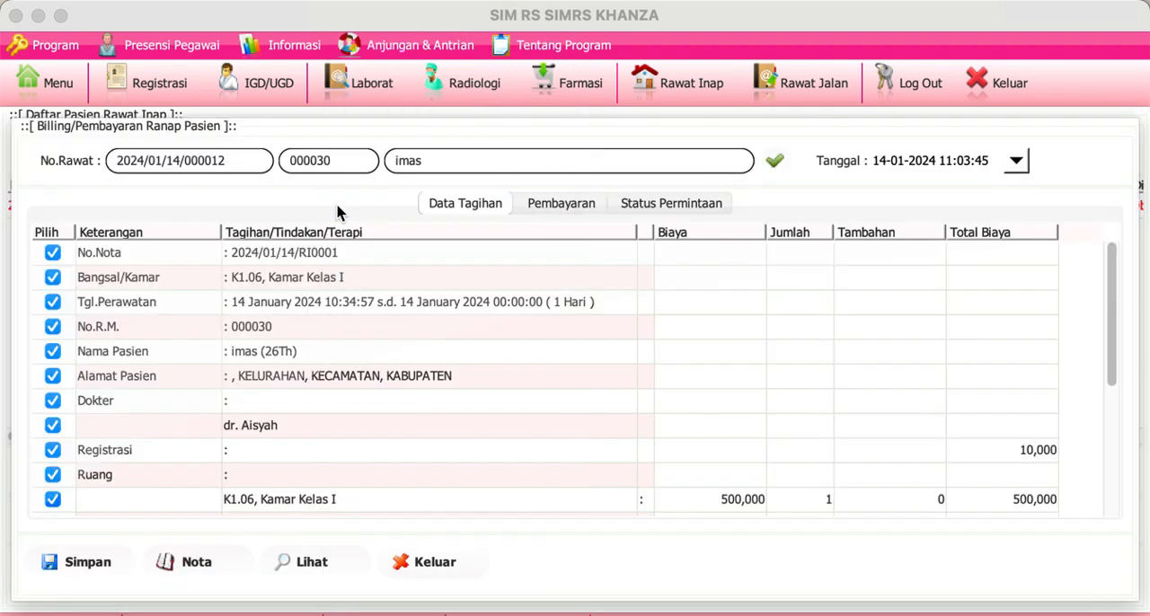
pyautogui.click(446, 573)
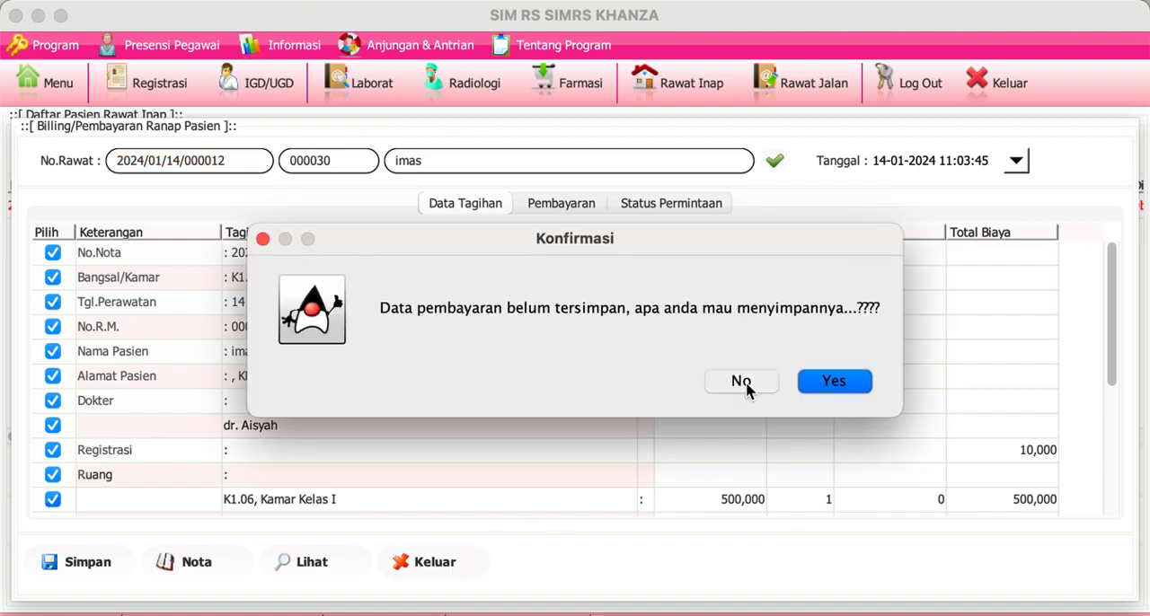
pyautogui.click(742, 382)
# Step: View the Catatan Keperawatan Rawat Inap form of the inpatient in bed K1.06 and close it
pyautogui.click(762, 206)
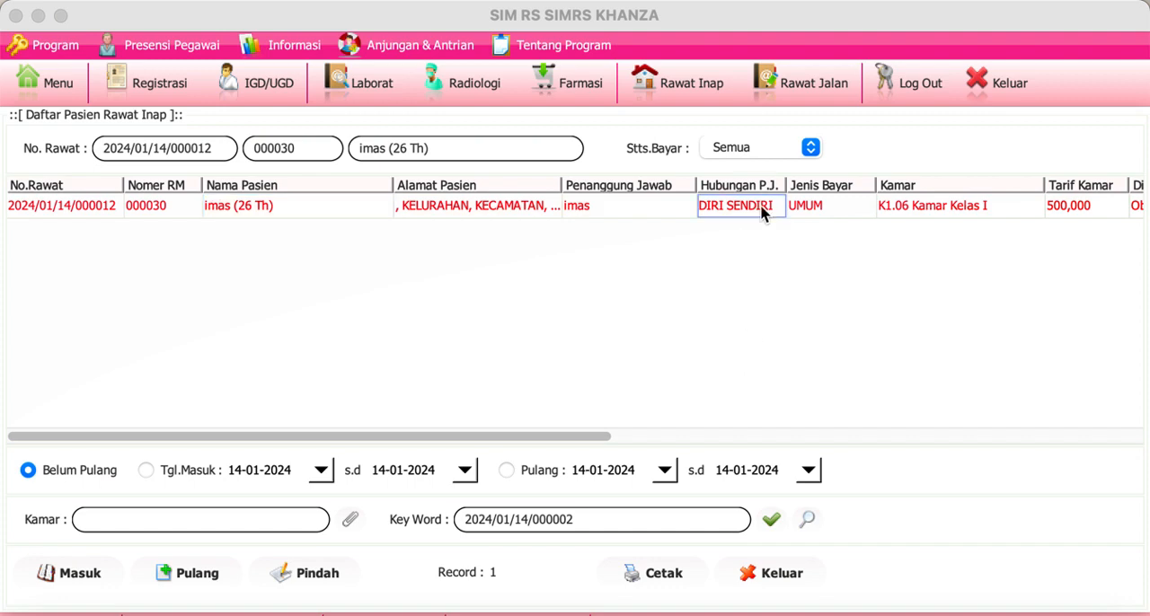
pyautogui.rightClick(762, 209)
pyautogui.moveTo(845, 47)
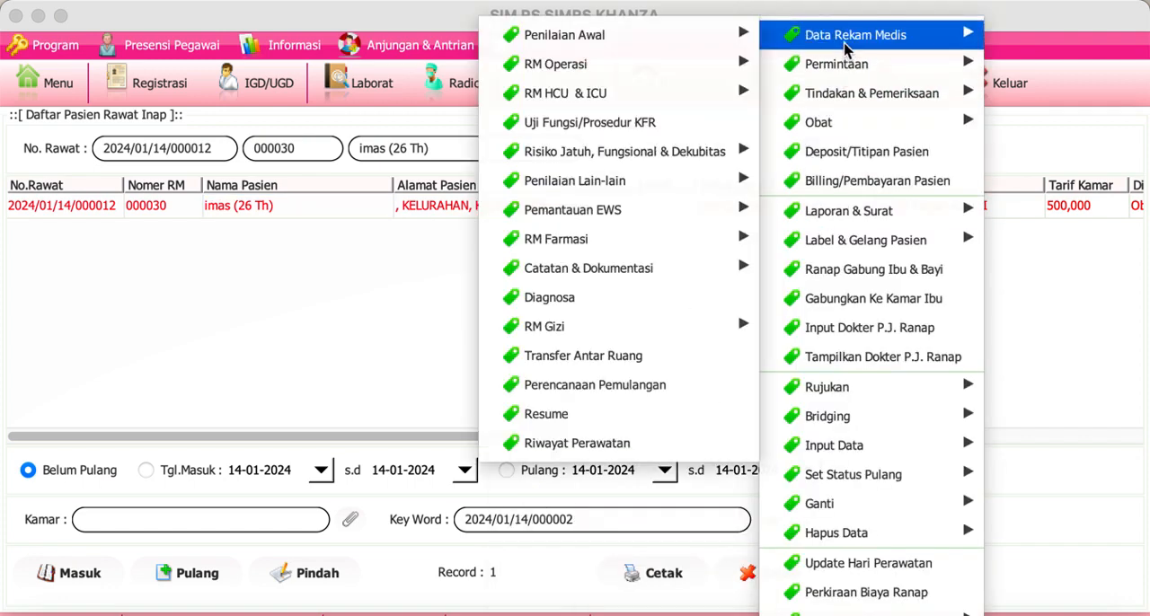
pyautogui.moveTo(627, 262)
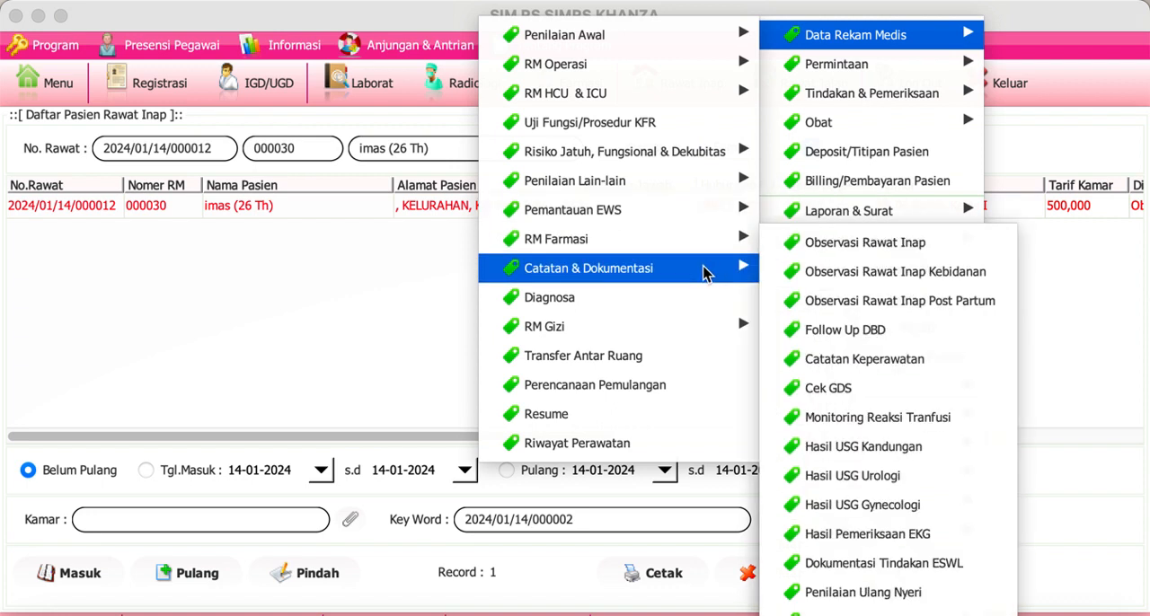
pyautogui.click(931, 360)
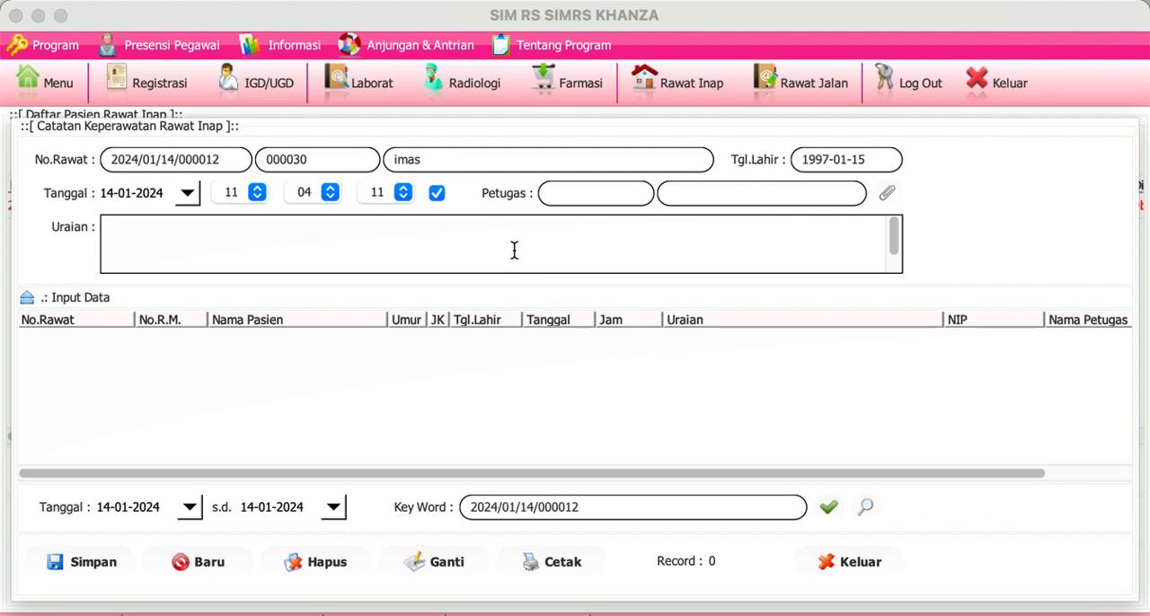
pyautogui.click(849, 562)
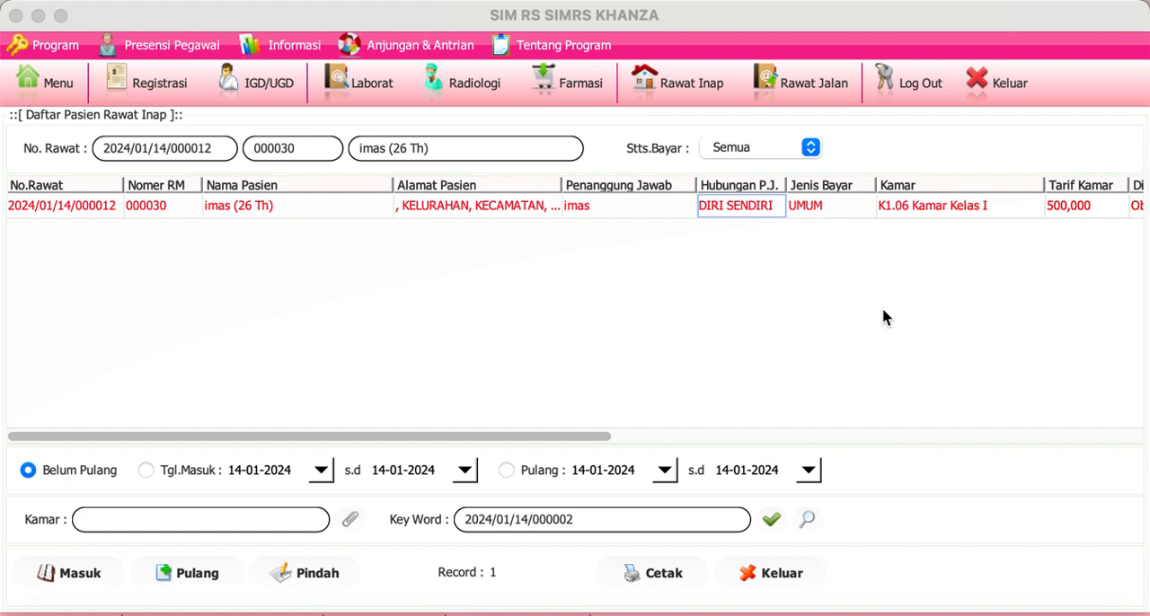
# Step: Reopen the Rawat Inap list, clear its keyword filter to list all patients not yet discharged, and select the last patient
pyautogui.click(782, 575)
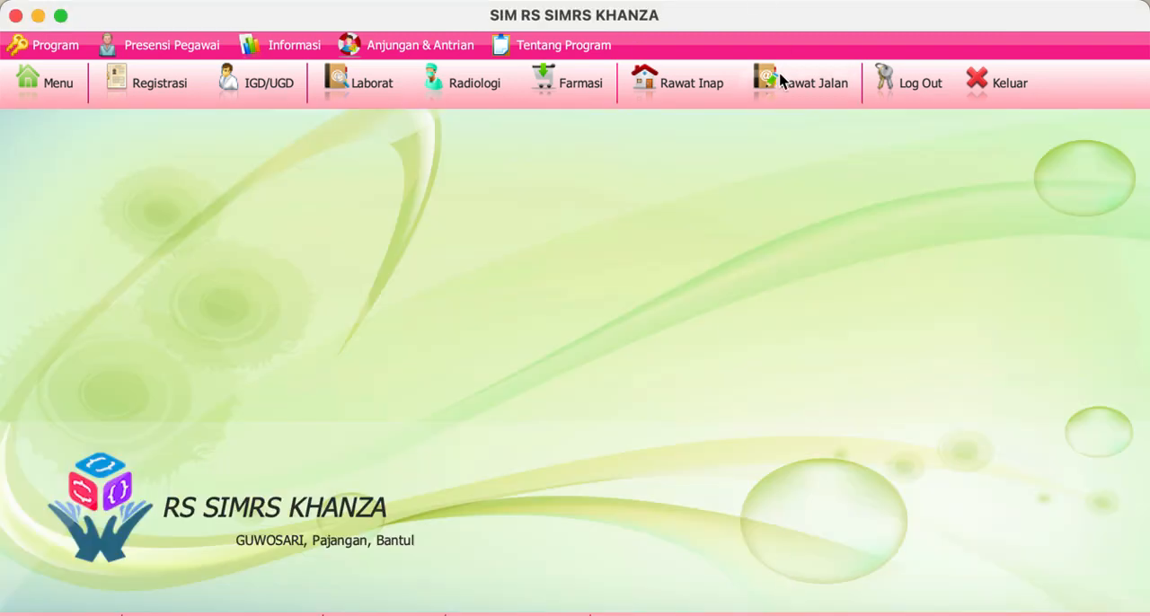
pyautogui.click(691, 83)
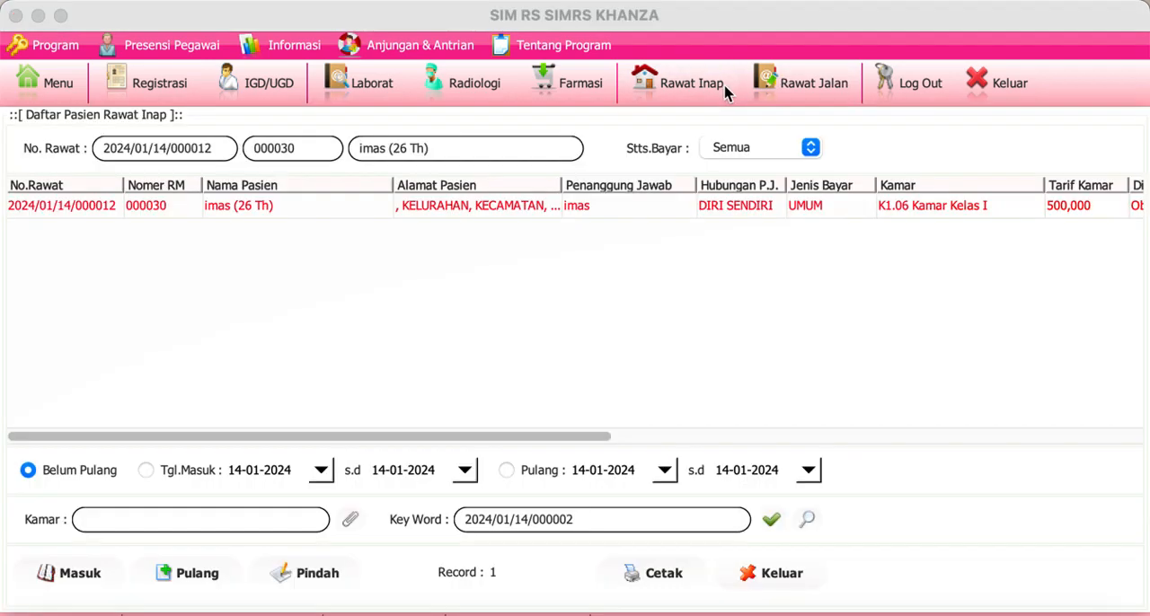
pyautogui.click(770, 521)
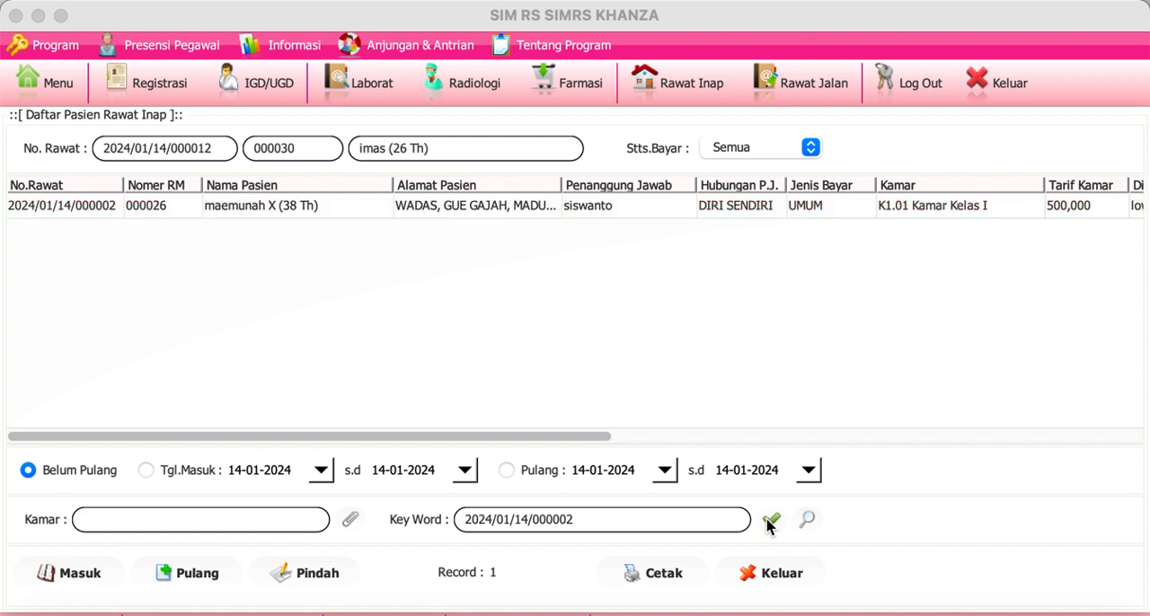
pyautogui.press('BackSpace')
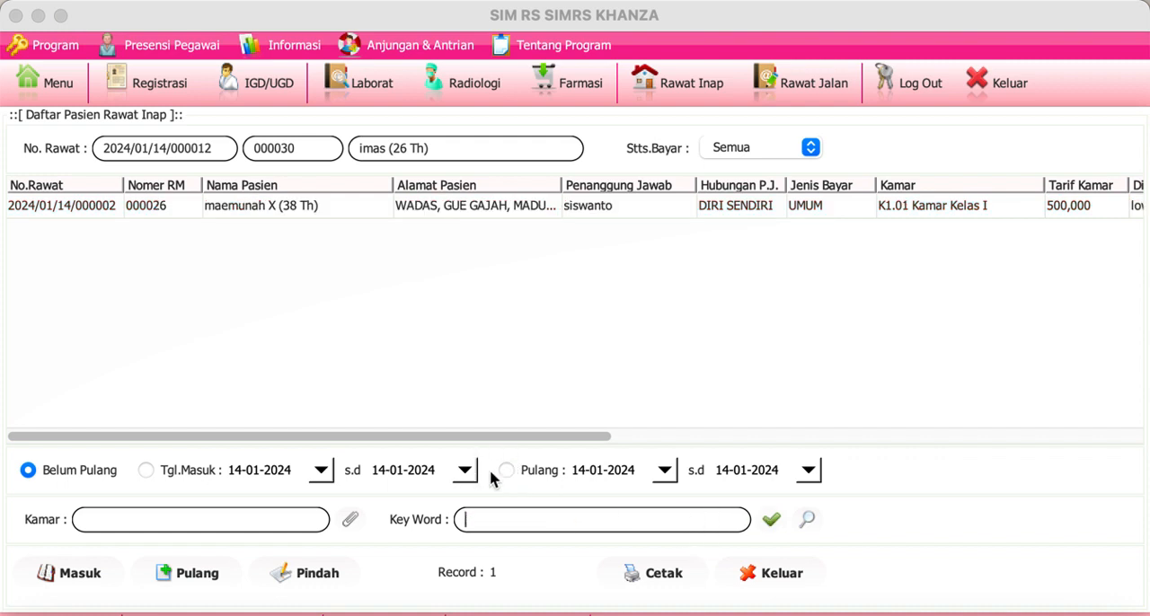
pyautogui.click(772, 521)
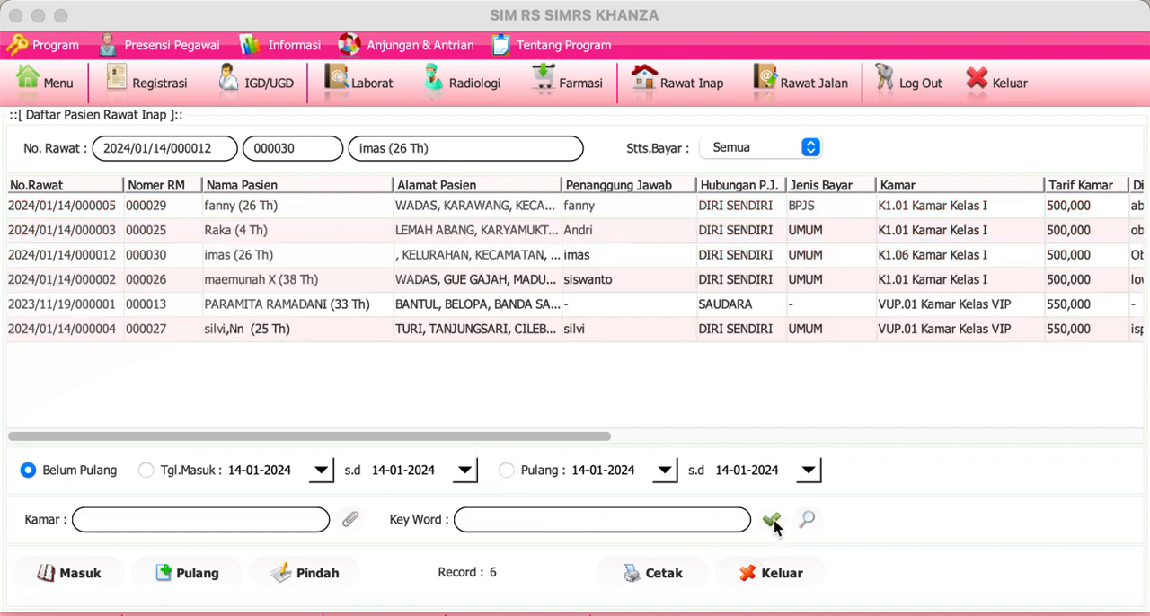
pyautogui.click(607, 328)
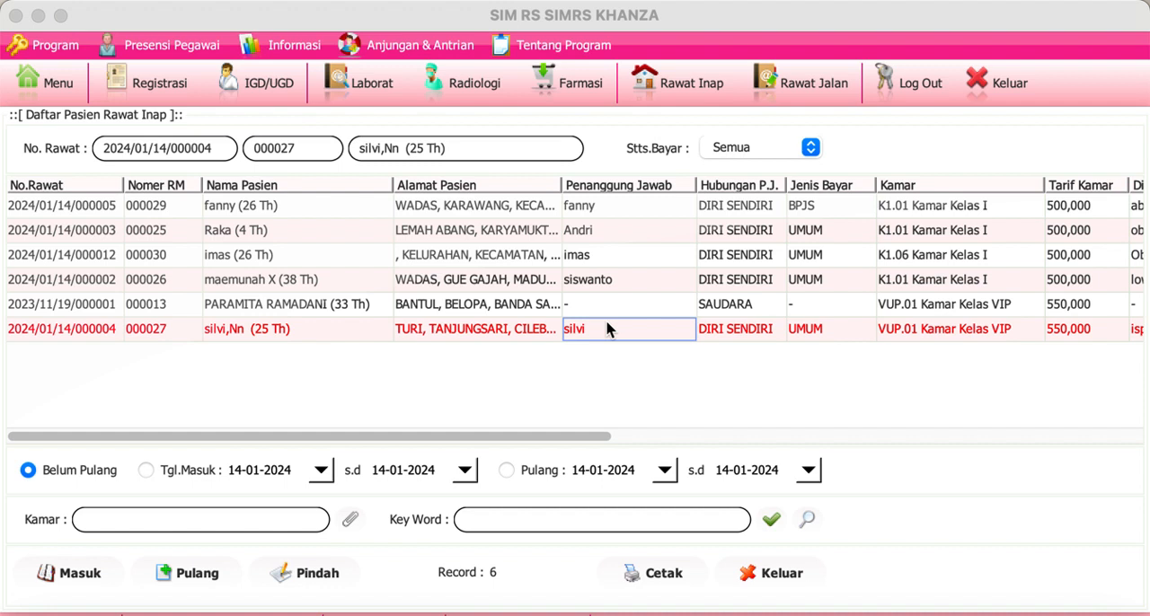
# Step: Start a new IGD registration and choose the third doctor in the doctor data as Dr Dituju
pyautogui.click(244, 86)
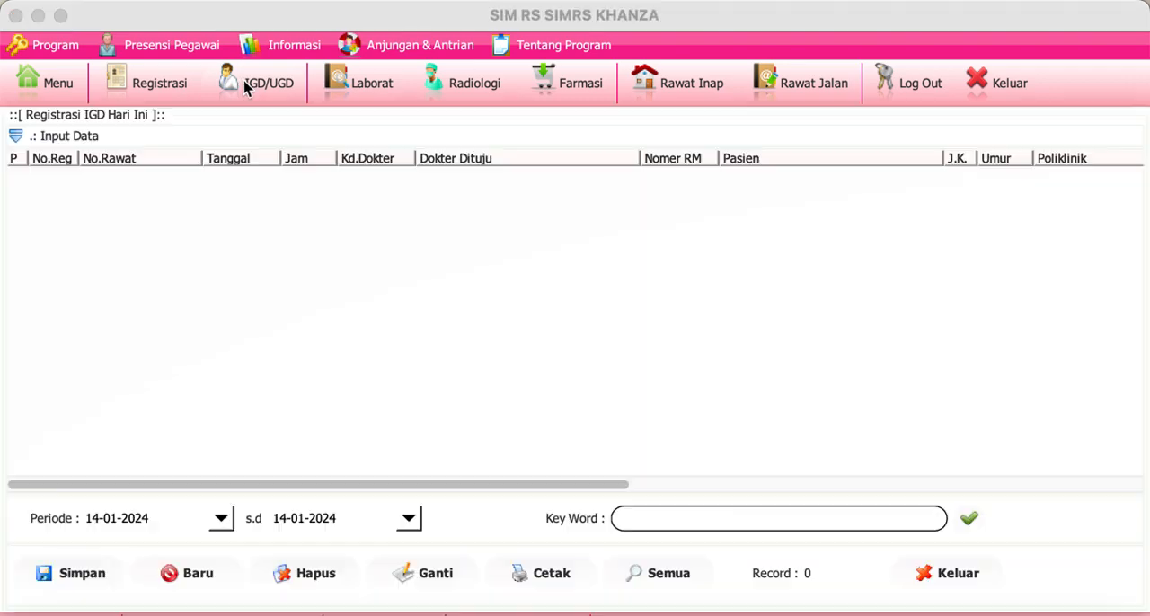
pyautogui.click(192, 575)
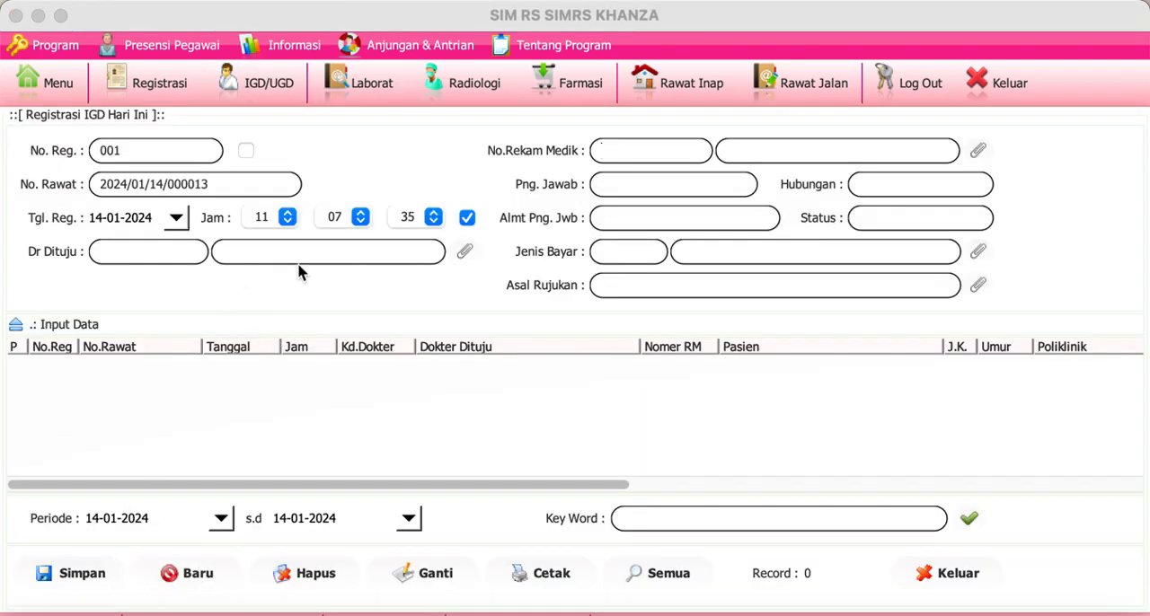
pyautogui.click(464, 251)
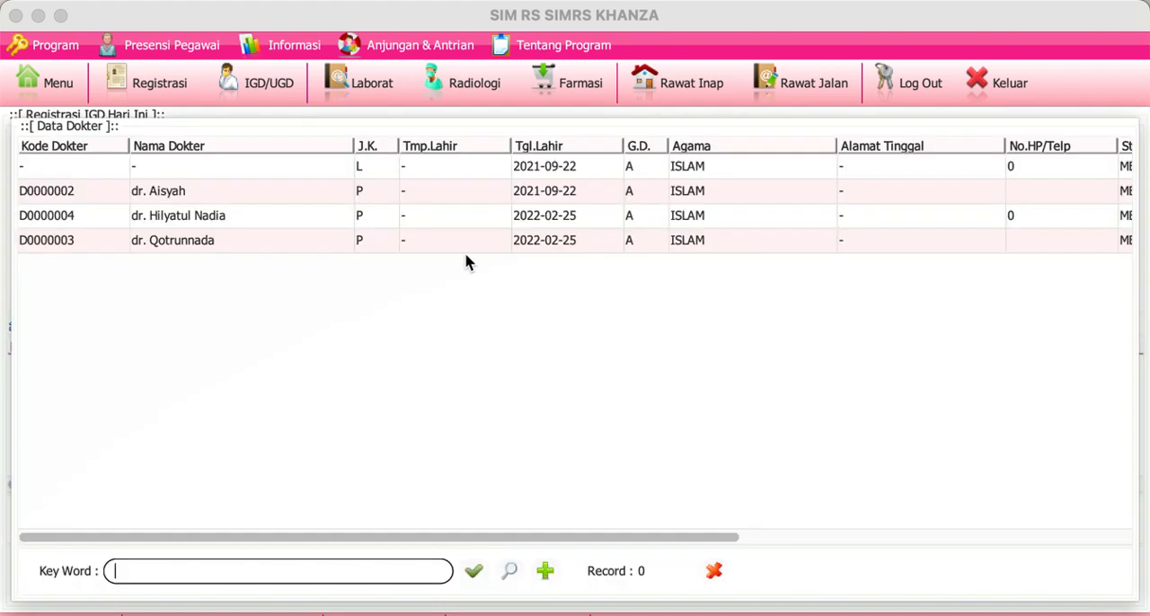
pyautogui.doubleClick(342, 211)
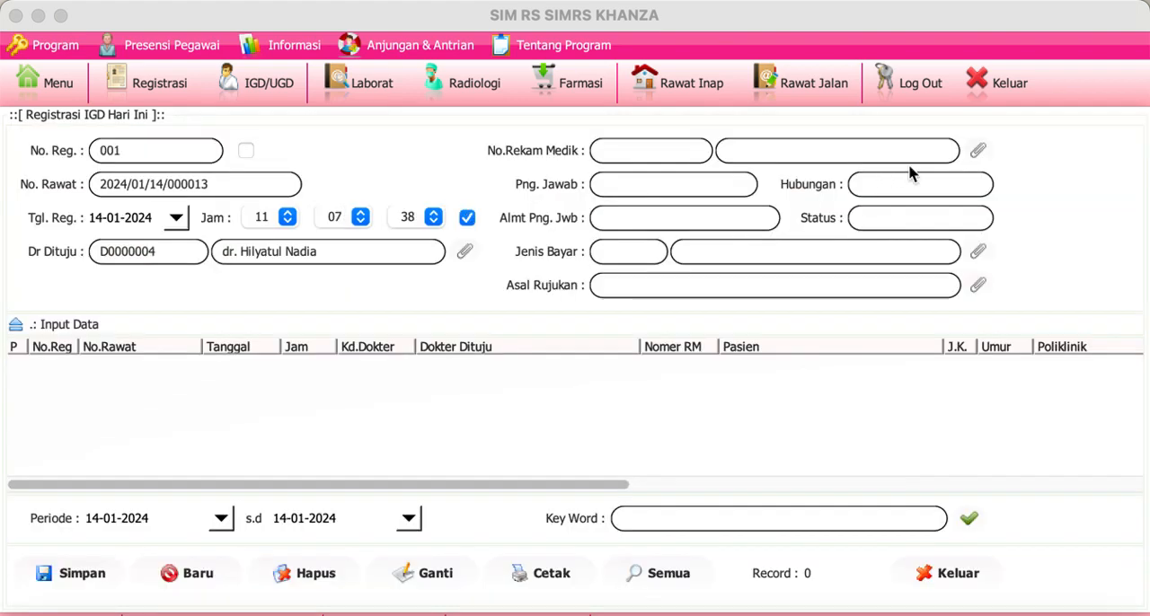
# Step: List all existing patient records for the IGD registration's medical record field, and close the patient data without choosing one
pyautogui.click(976, 151)
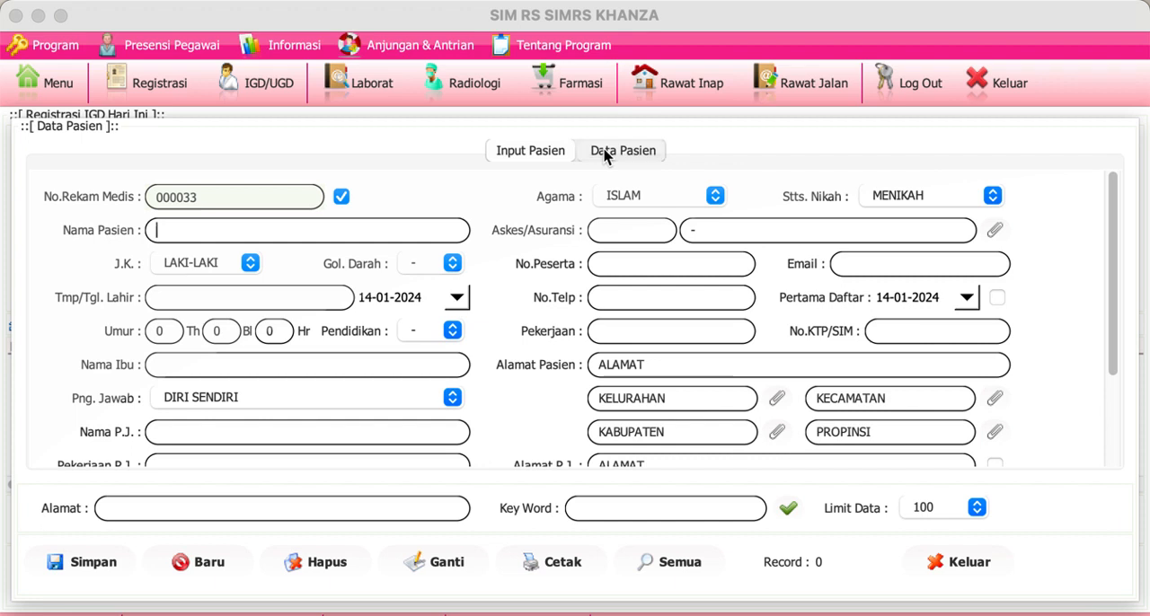
pyautogui.click(609, 151)
pyautogui.click(787, 512)
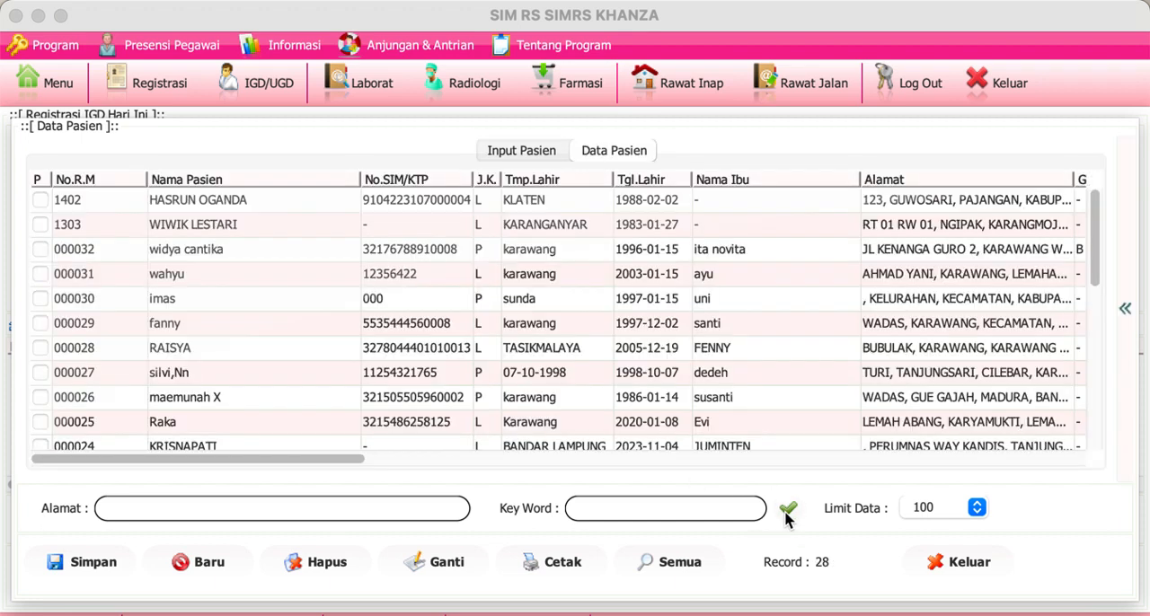
pyautogui.click(708, 67)
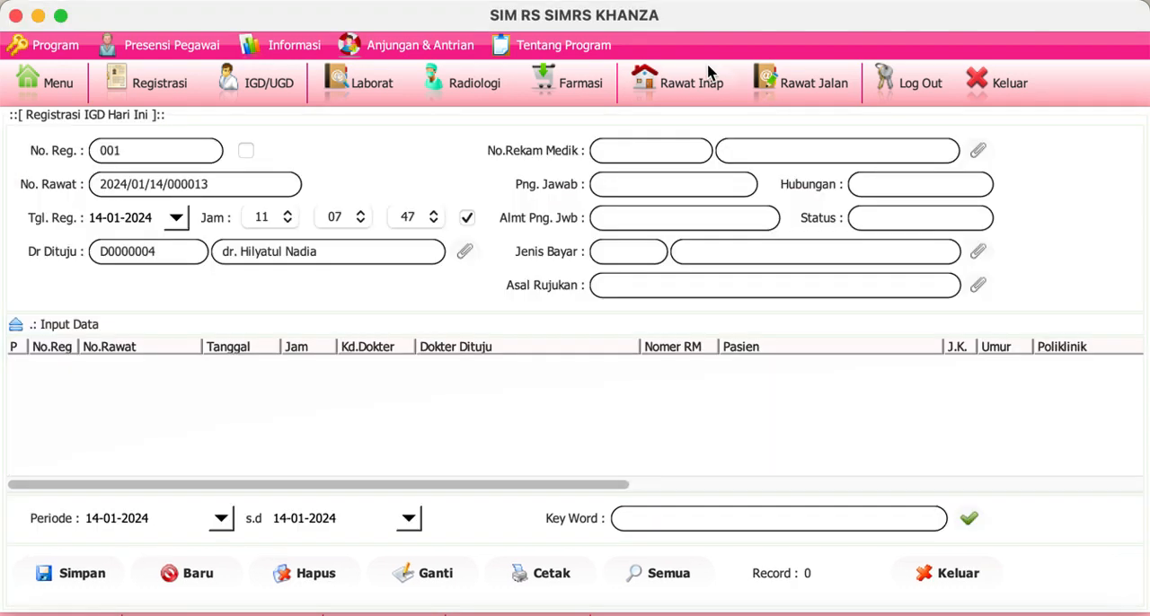
# Step: View the inpatient billing of the fourth patient in the Rawat Inap list, and close it without saving the payment
pyautogui.click(708, 72)
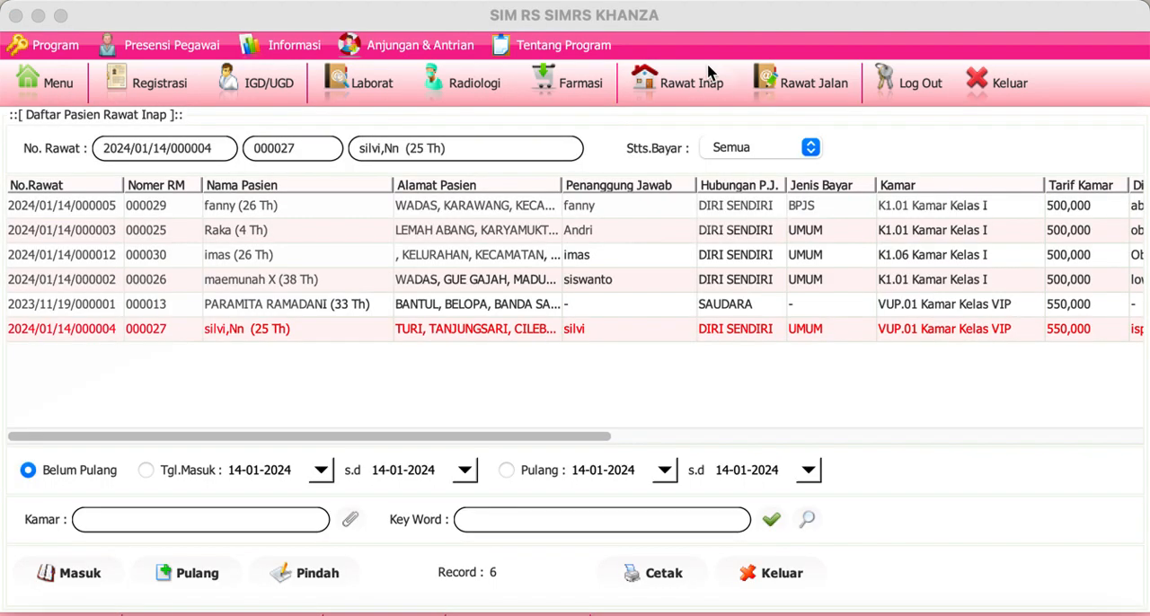
pyautogui.click(290, 286)
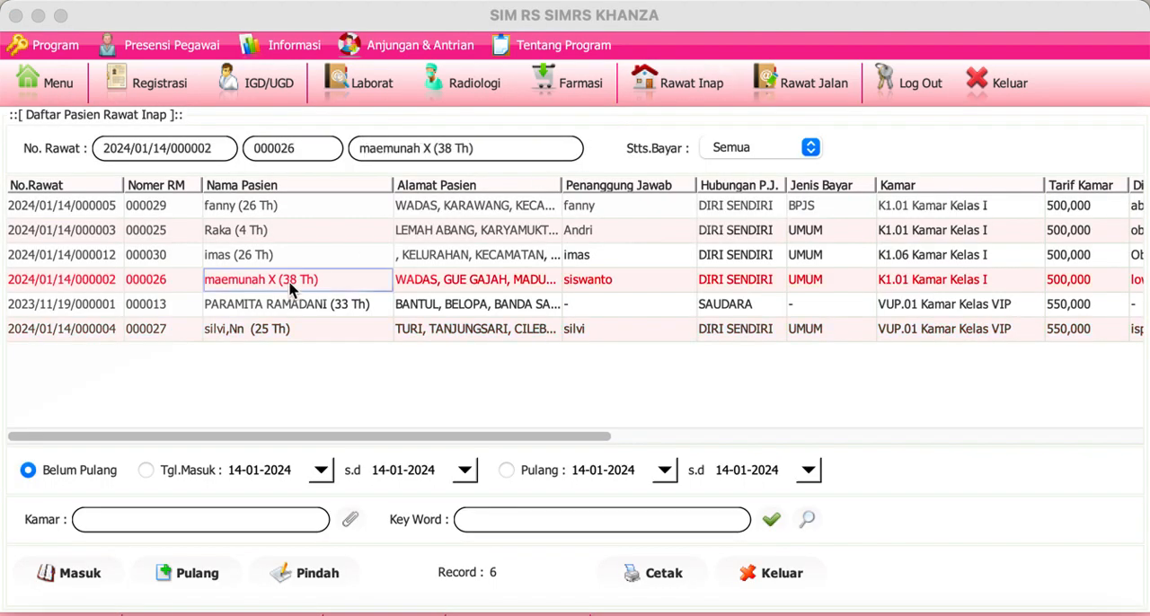
pyautogui.rightClick(289, 286)
pyautogui.click(293, 289)
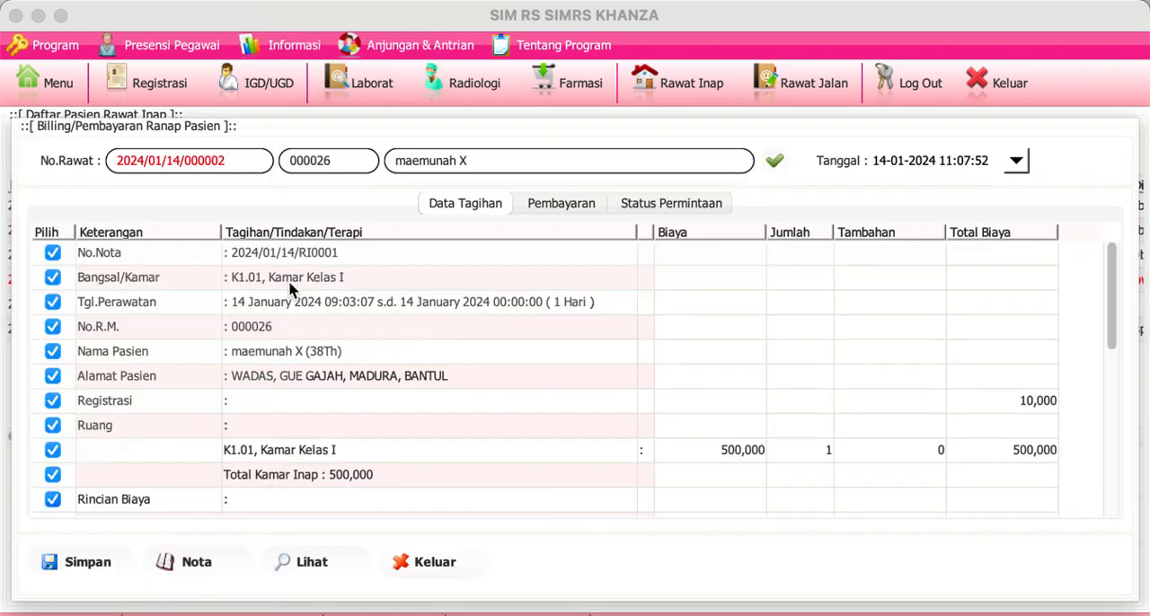
pyautogui.click(431, 563)
pyautogui.click(742, 382)
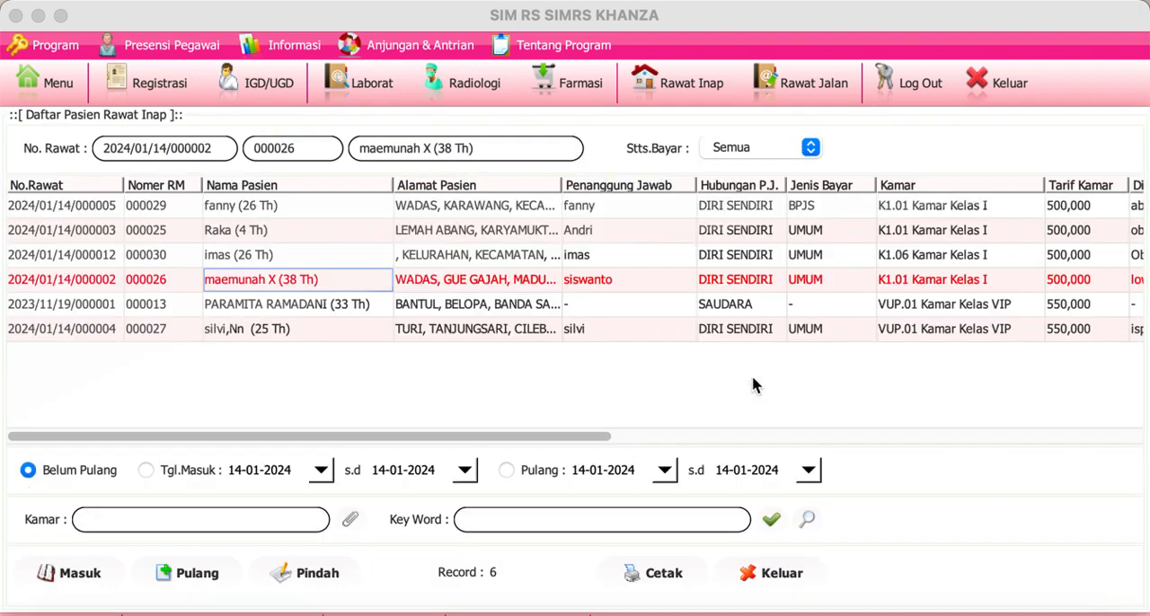
pyautogui.click(936, 286)
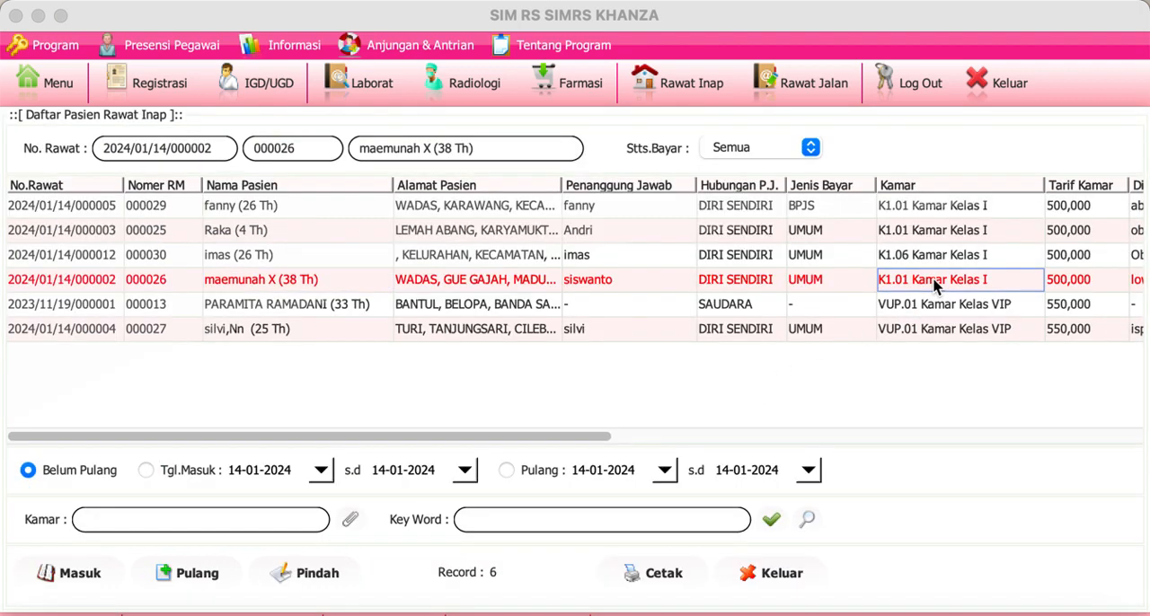
# Step: View the Catatan Keperawatan nursing notes form of the fourth patient in the Rawat Inap list, and close it without entering a note
pyautogui.rightClick(935, 286)
pyautogui.moveTo(975, 47)
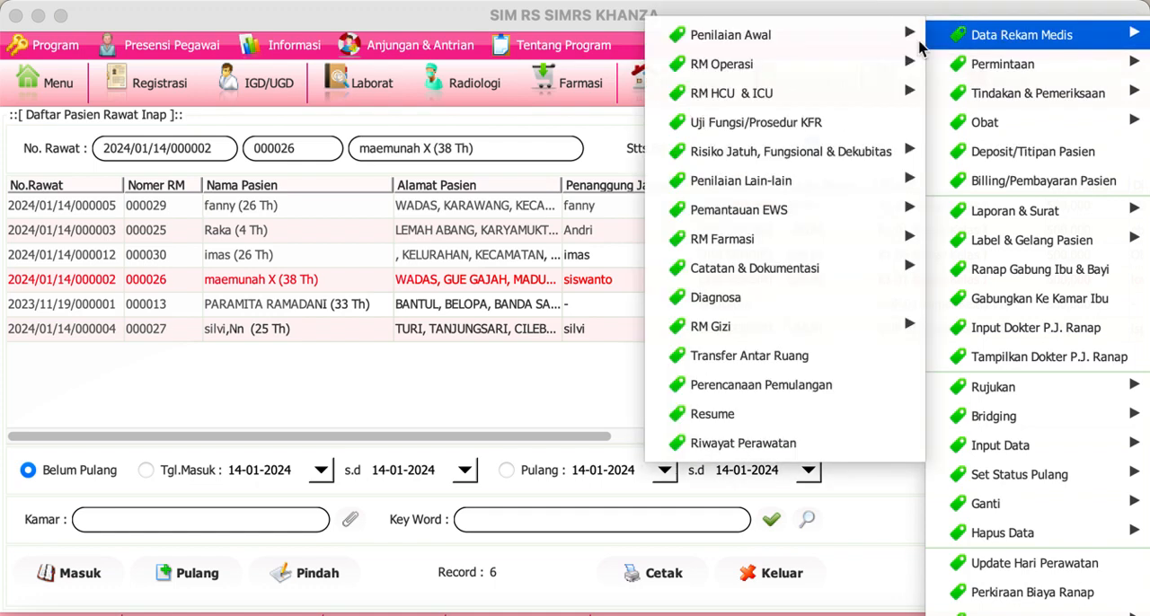
pyautogui.moveTo(823, 267)
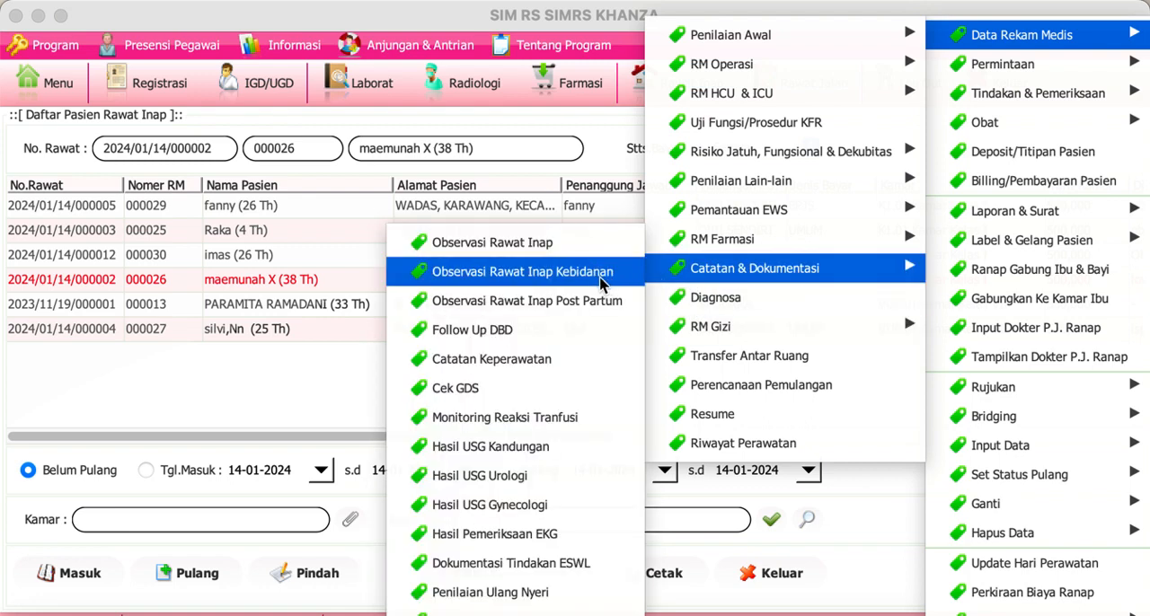
pyautogui.click(561, 361)
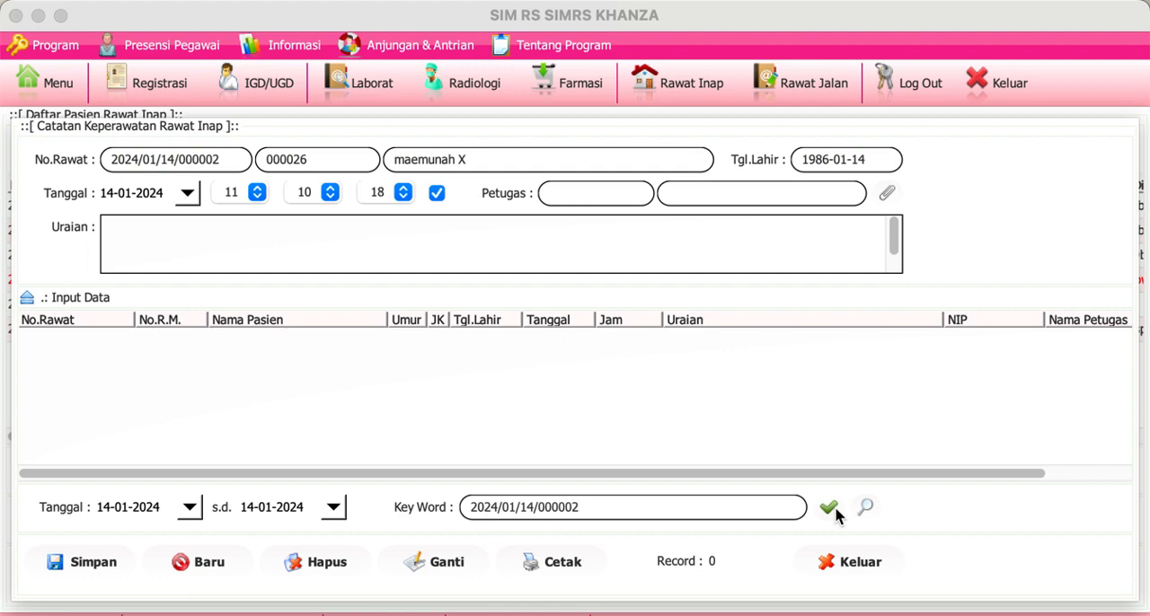
pyautogui.click(836, 563)
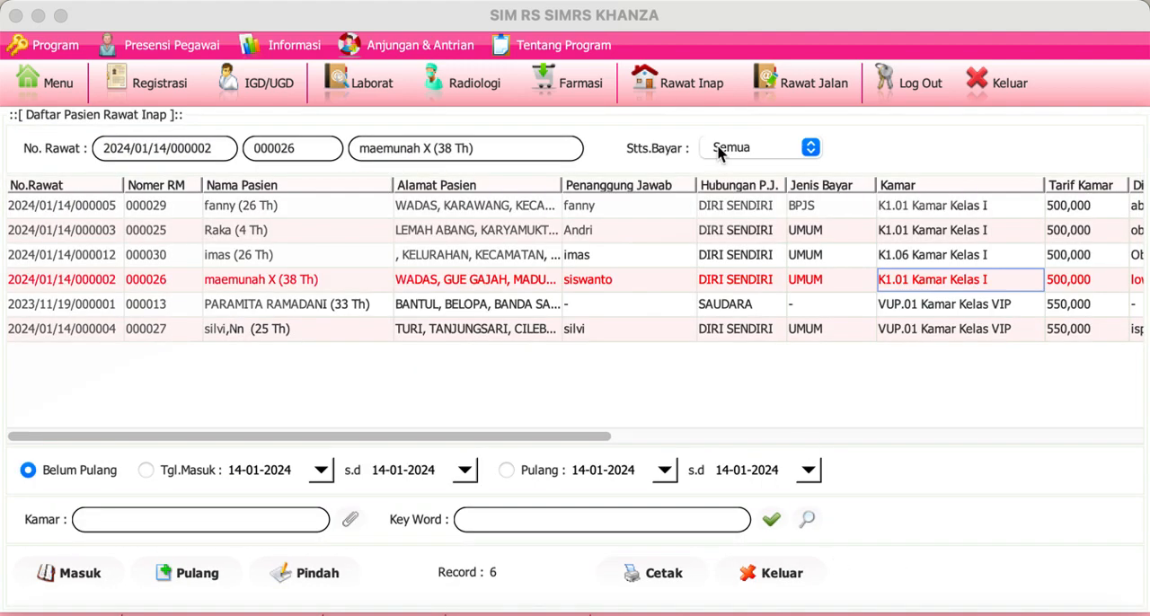
pyautogui.click(705, 94)
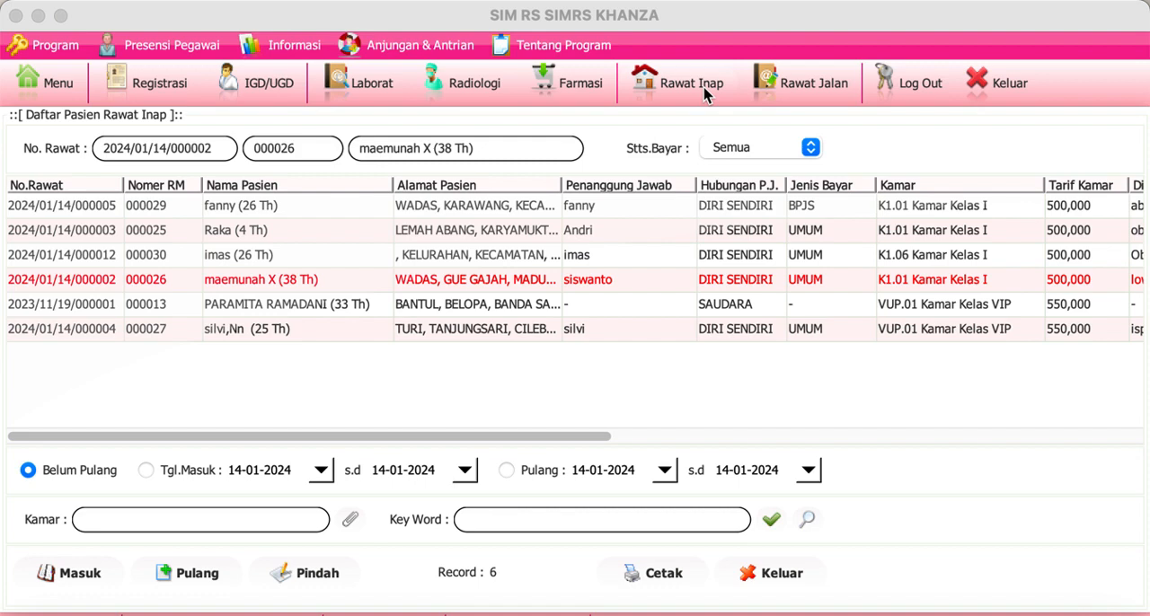
pyautogui.click(239, 279)
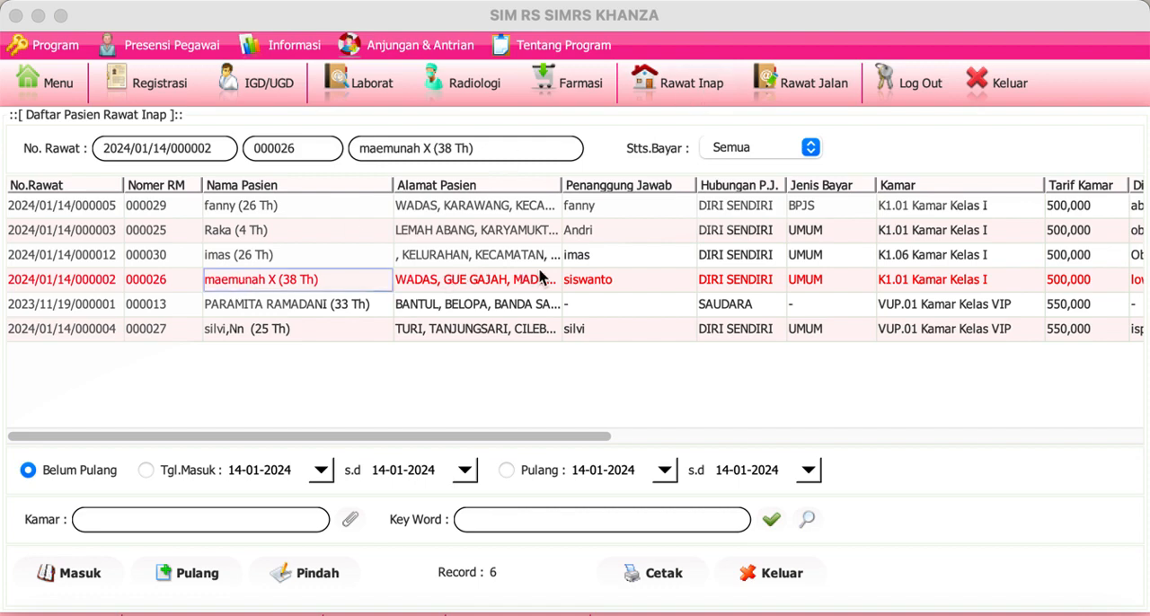
pyautogui.click(638, 284)
pyautogui.rightClick(638, 284)
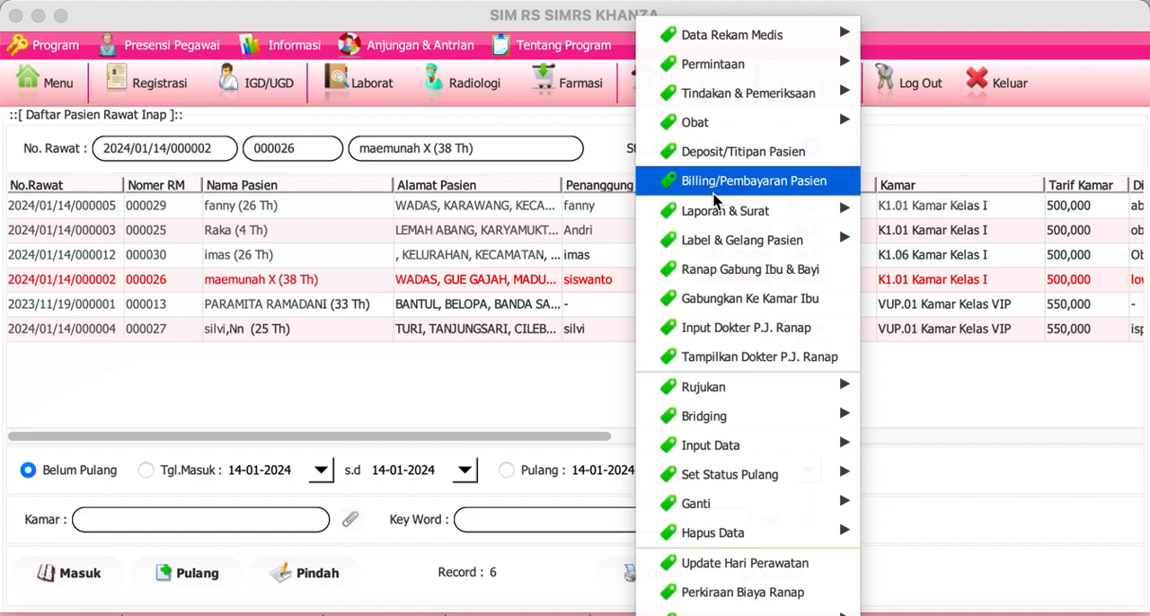
pyautogui.moveTo(782, 222)
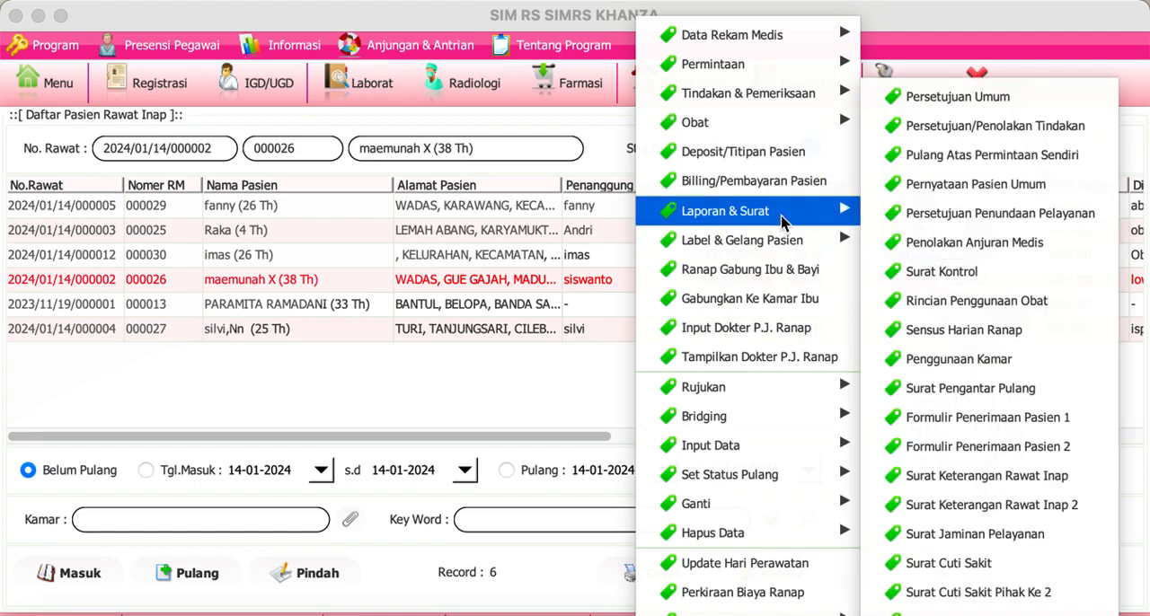
pyautogui.click(579, 280)
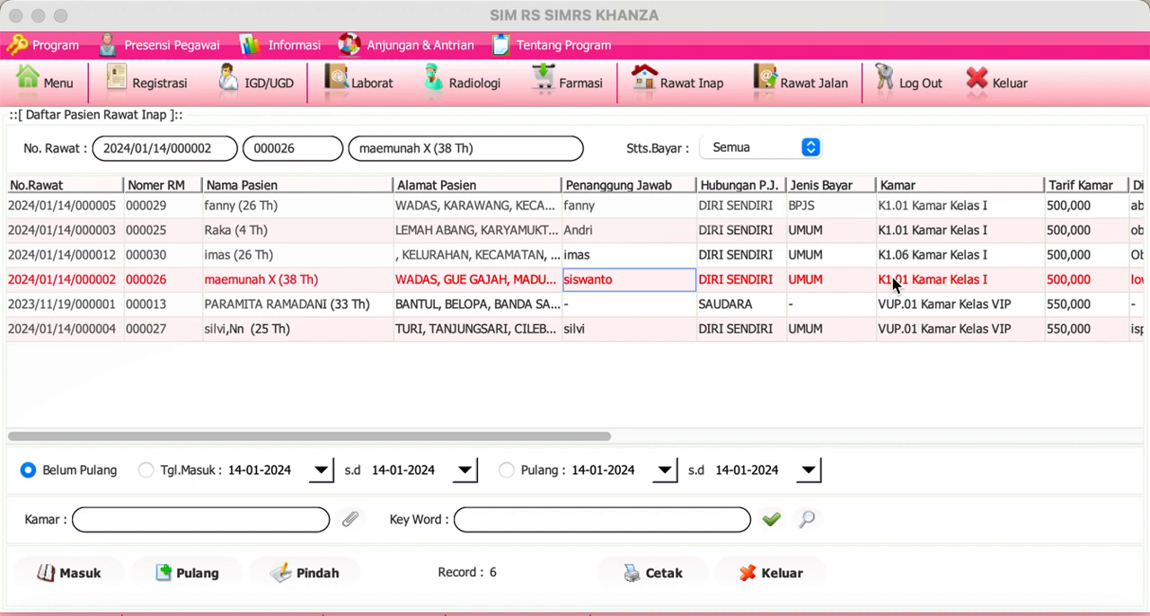
pyautogui.click(342, 285)
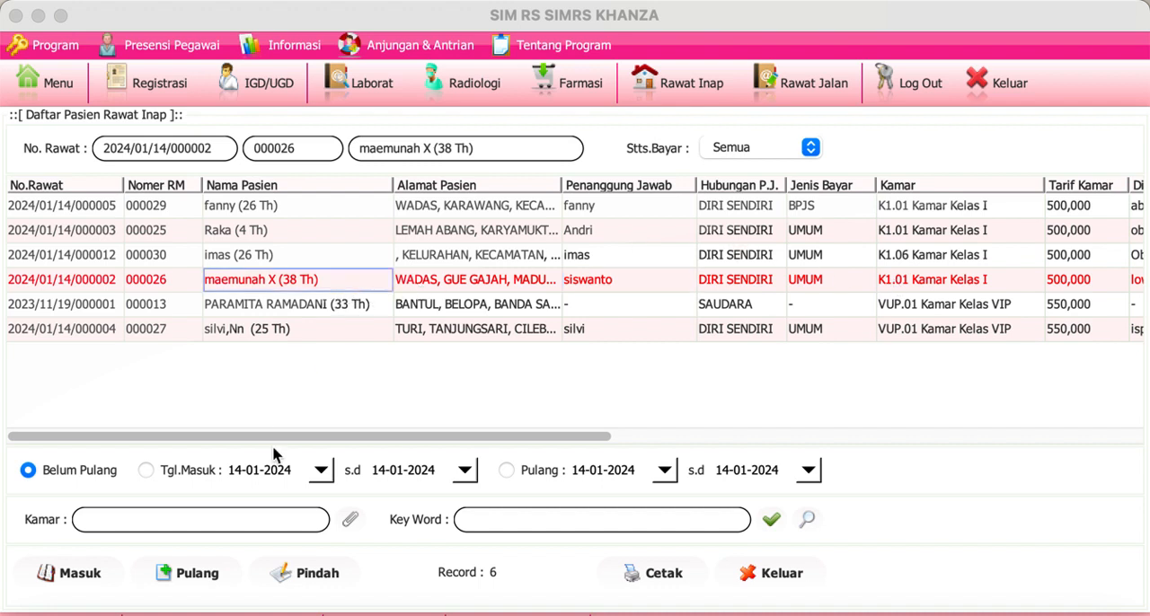
pyautogui.click(310, 576)
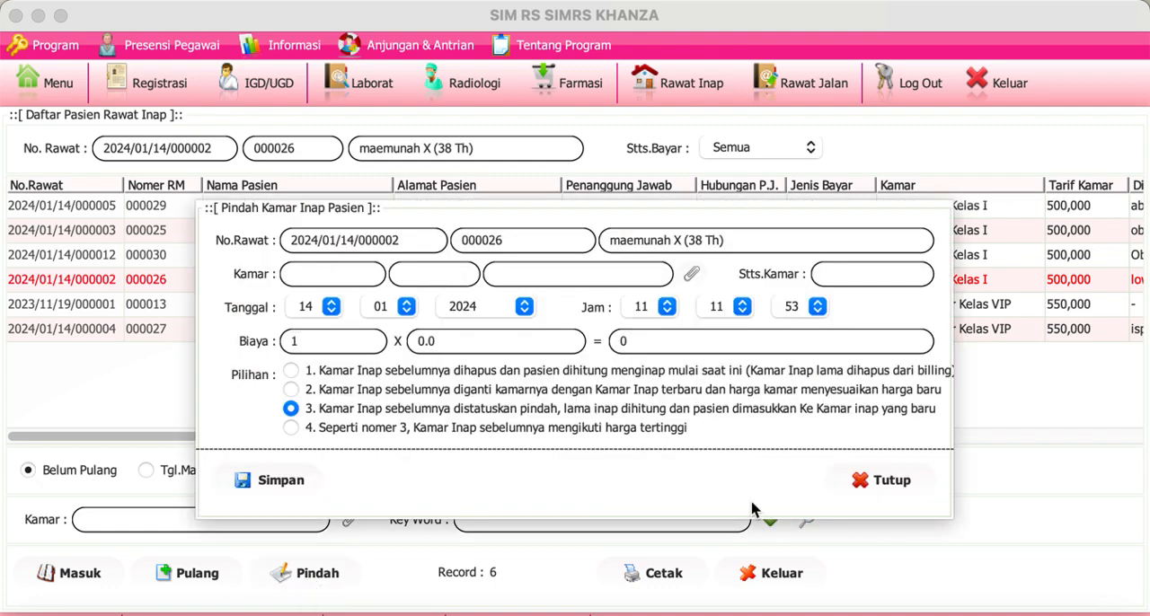
pyautogui.click(901, 483)
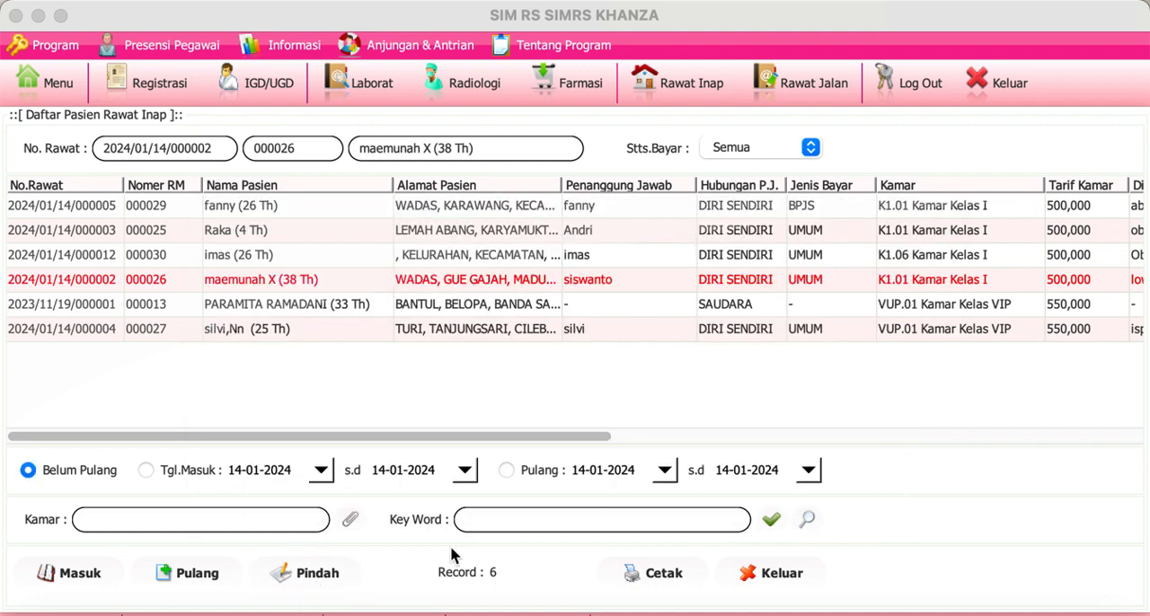
# Step: Set bed VUP.01's status to KOSONG from the fourth patient's room transfer, and save the transfer to bed K0000009 Kamar Kelas II
pyautogui.click(318, 578)
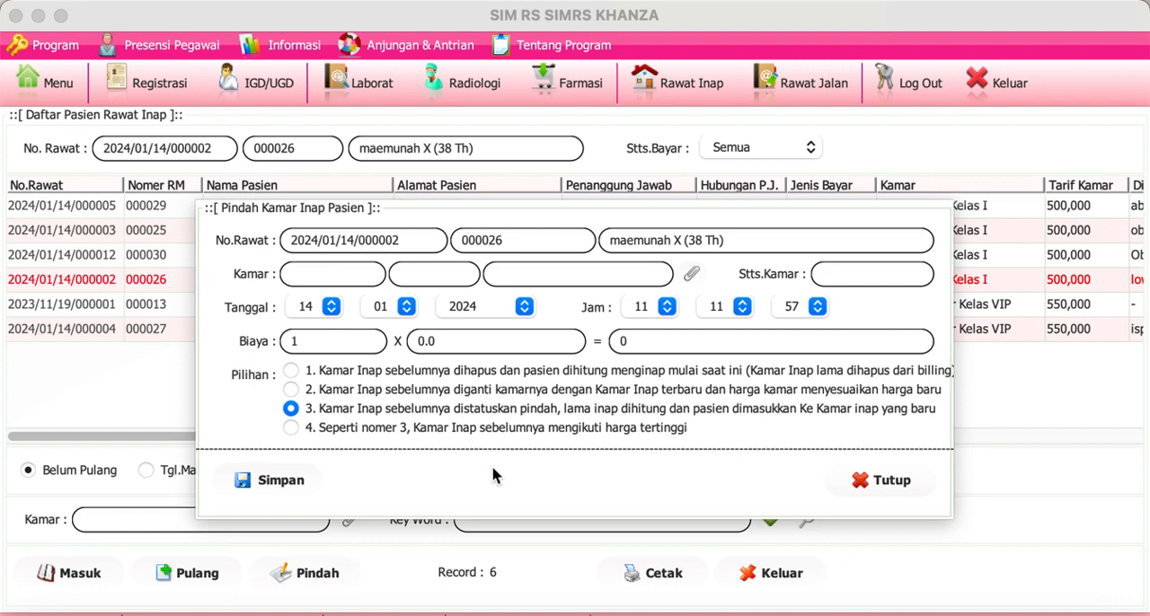
pyautogui.click(692, 274)
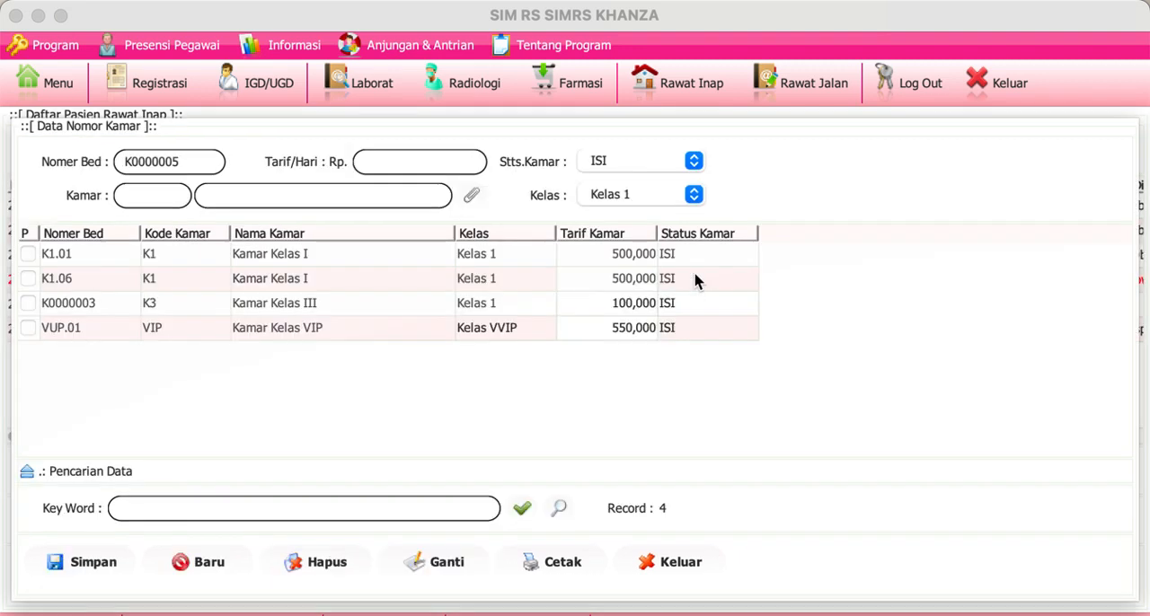
pyautogui.click(638, 331)
pyautogui.click(693, 163)
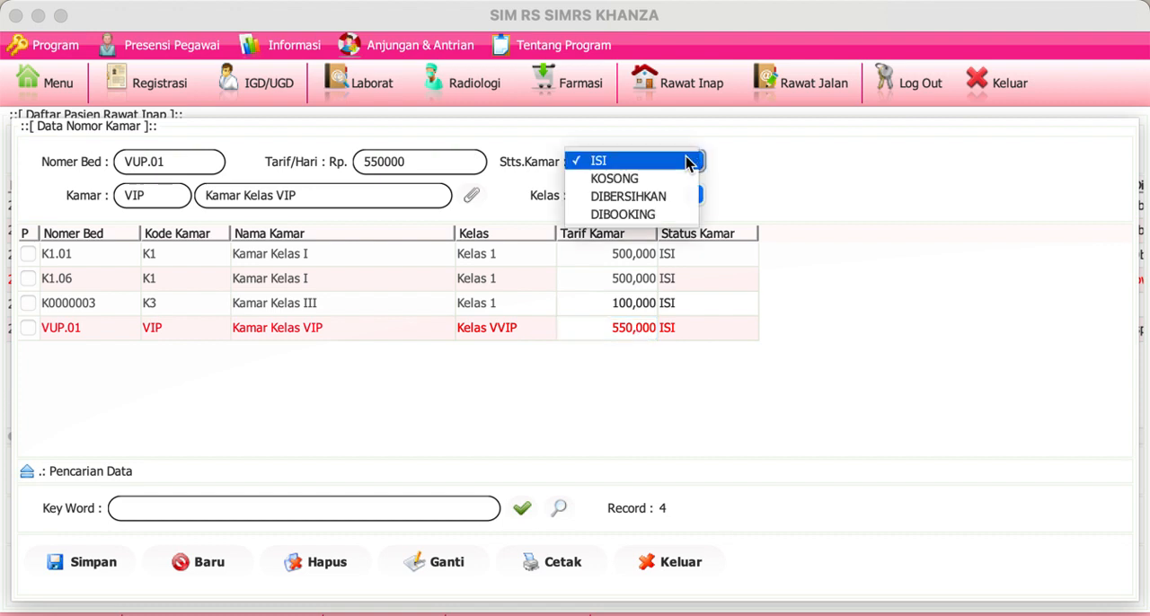
pyautogui.click(620, 180)
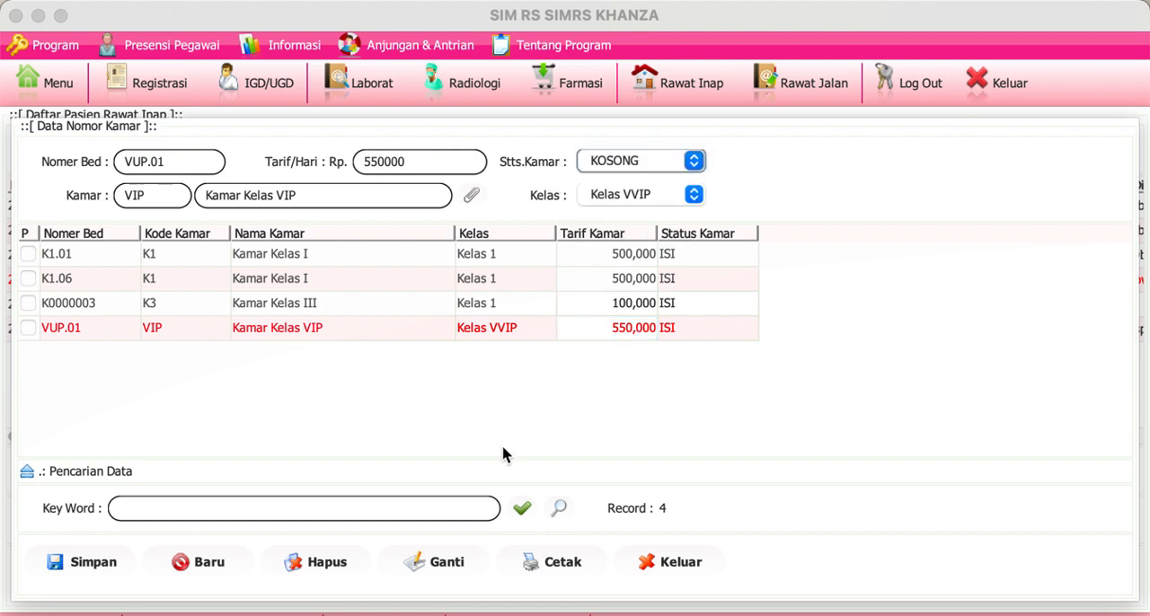
pyautogui.click(440, 571)
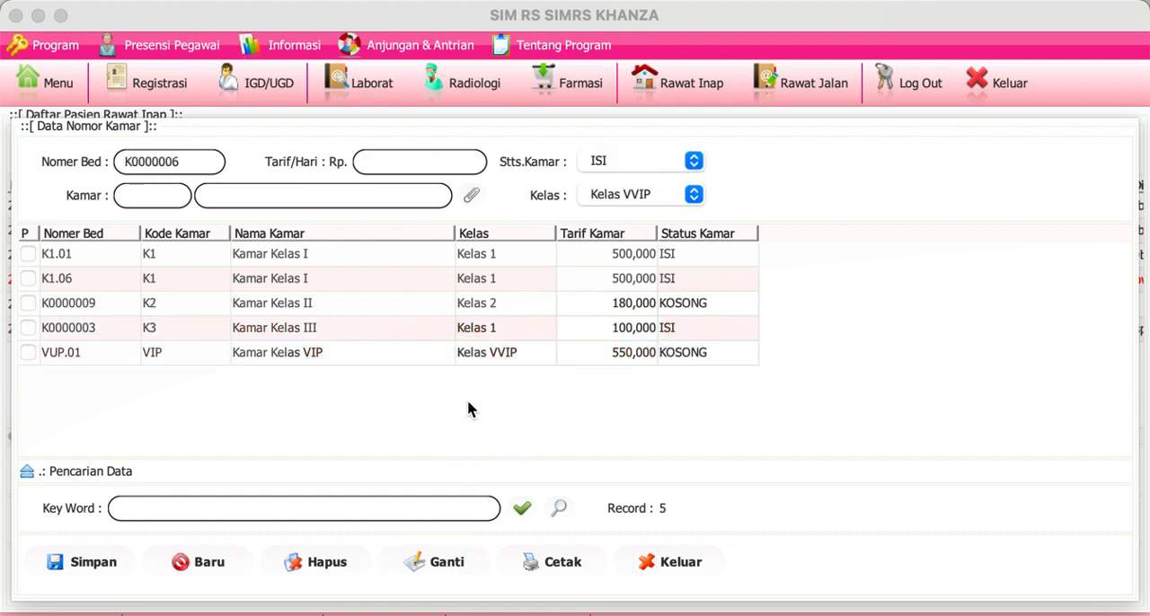
pyautogui.doubleClick(463, 307)
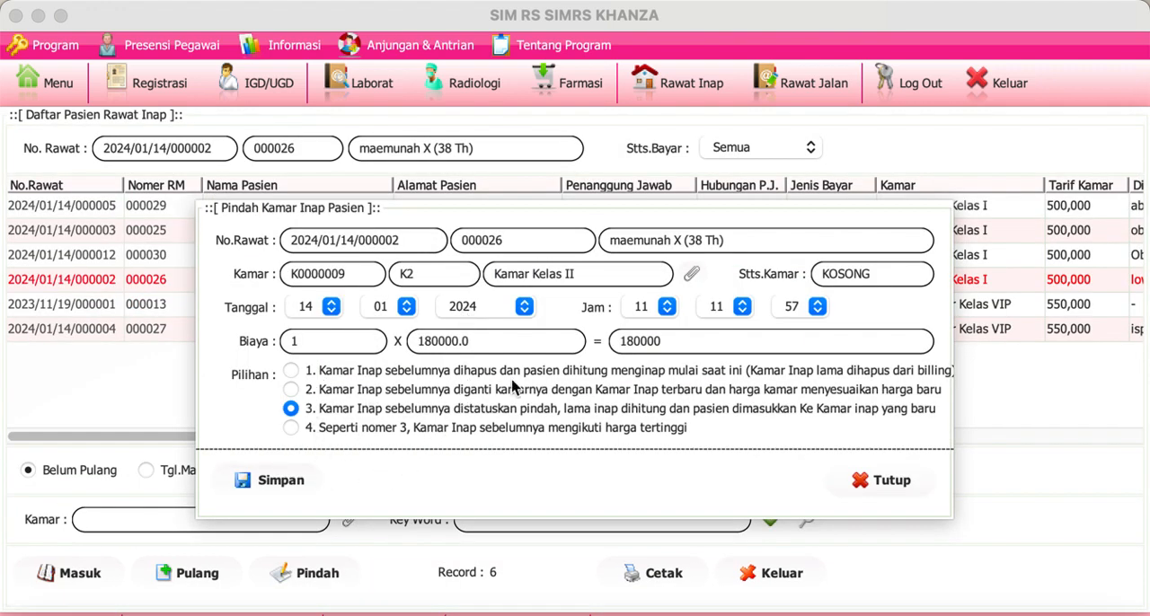
pyautogui.click(299, 484)
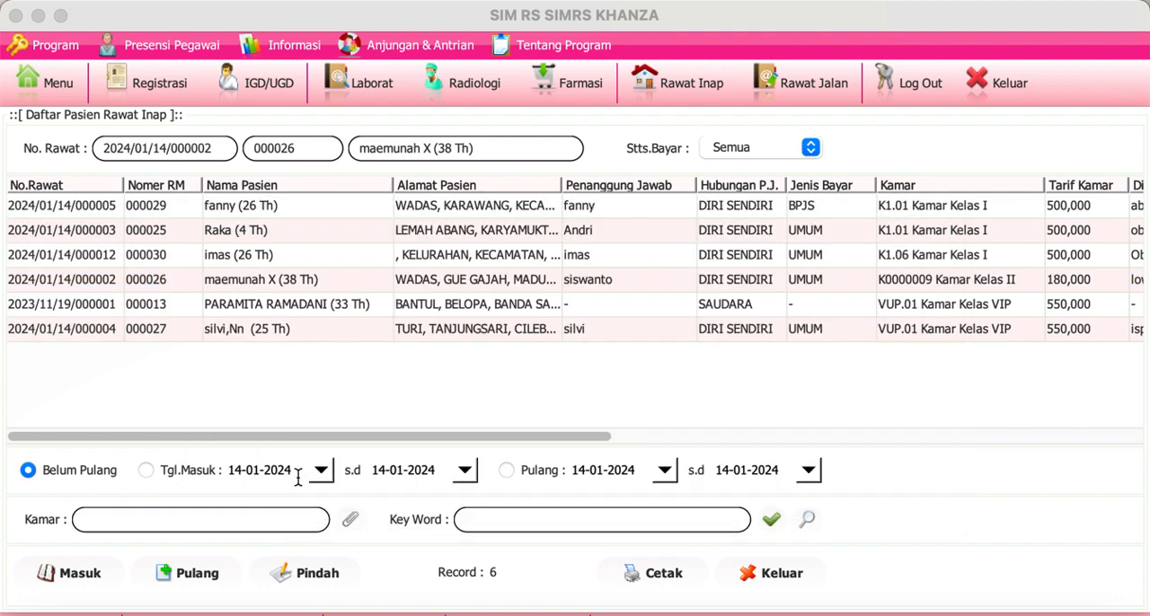
# Step: Open Surat Keterangan Rawat Inap 2 for the fifth patient and try to save the letter with its proposed number
pyautogui.click(405, 315)
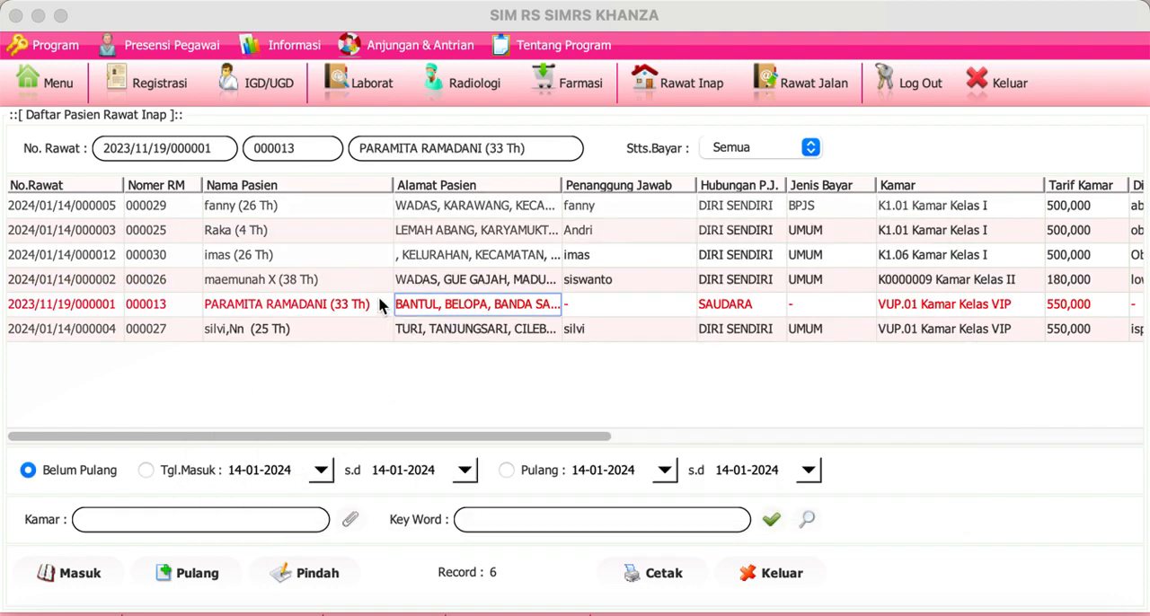
pyautogui.click(380, 306)
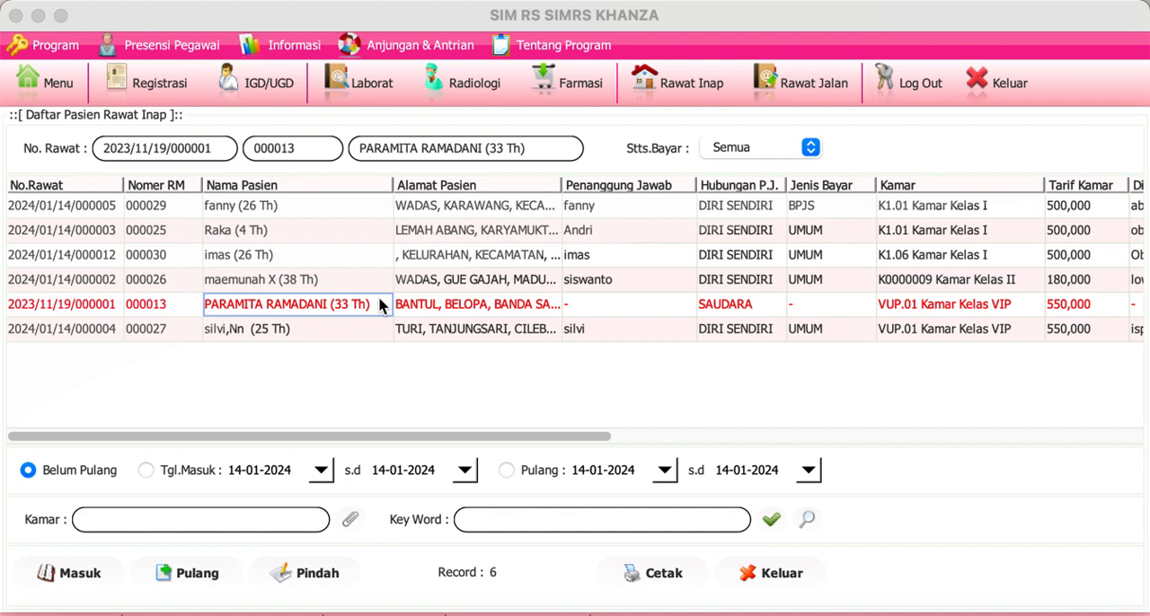
pyautogui.rightClick(379, 306)
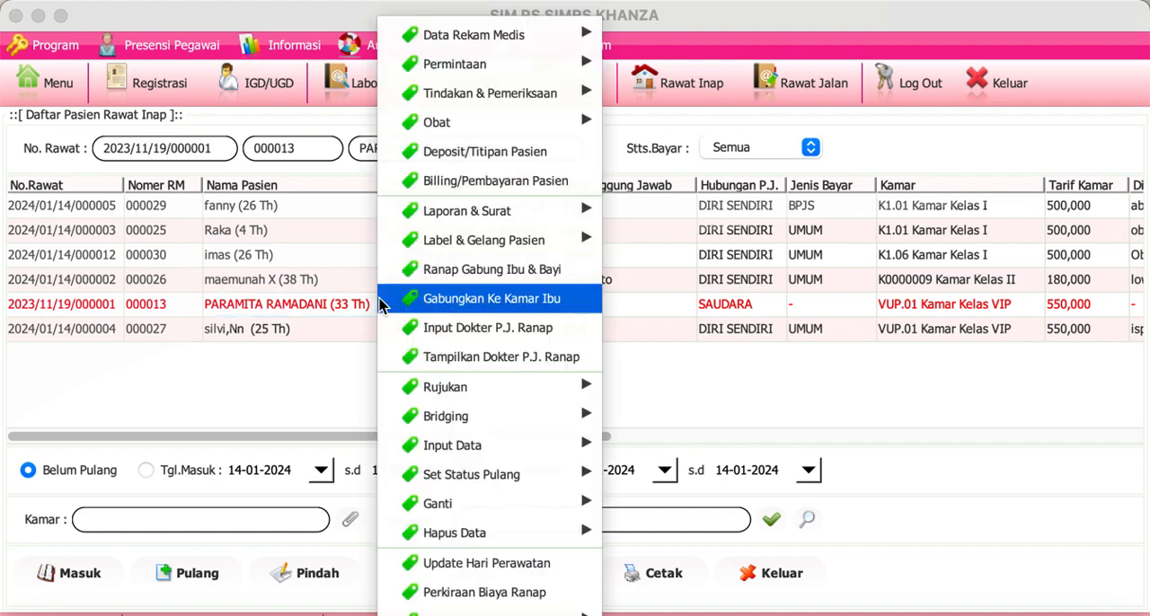
pyautogui.moveTo(579, 209)
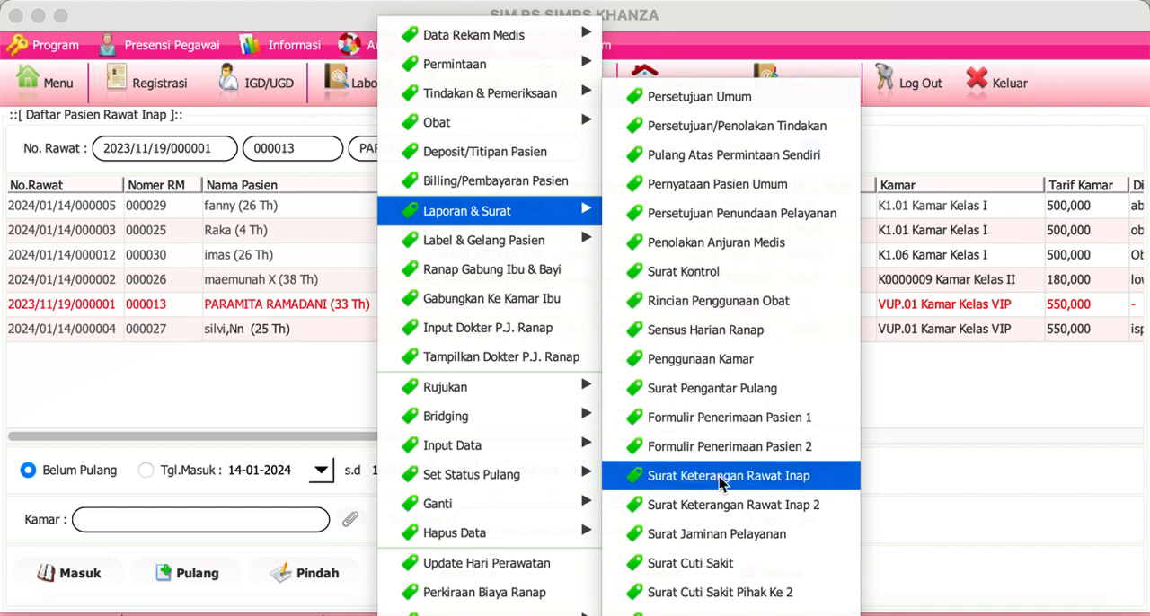
pyautogui.click(729, 505)
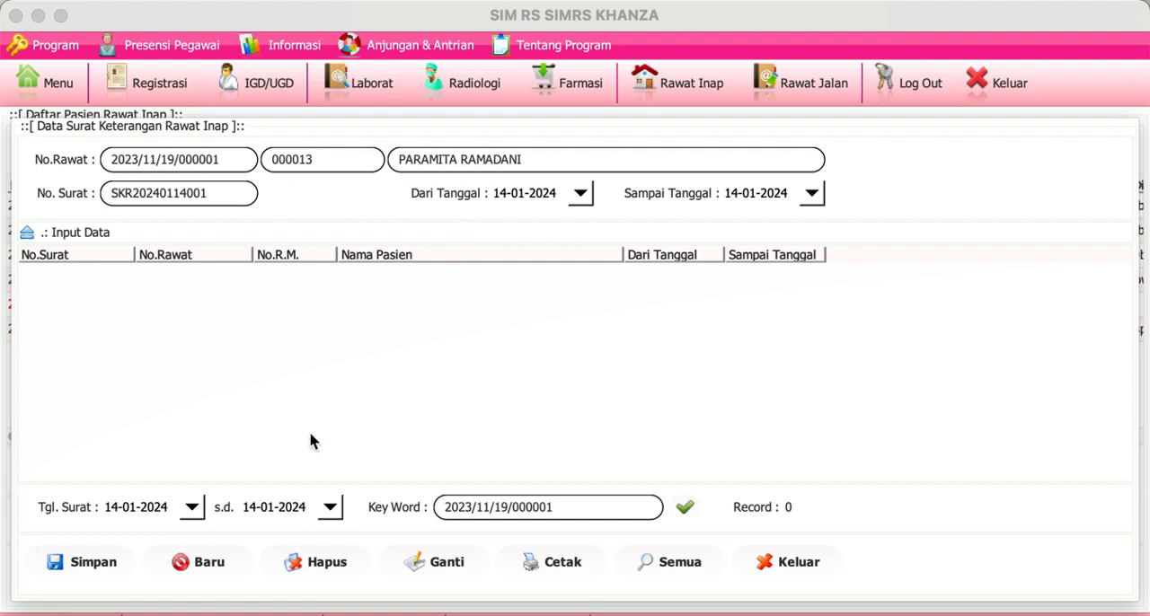
pyautogui.click(85, 564)
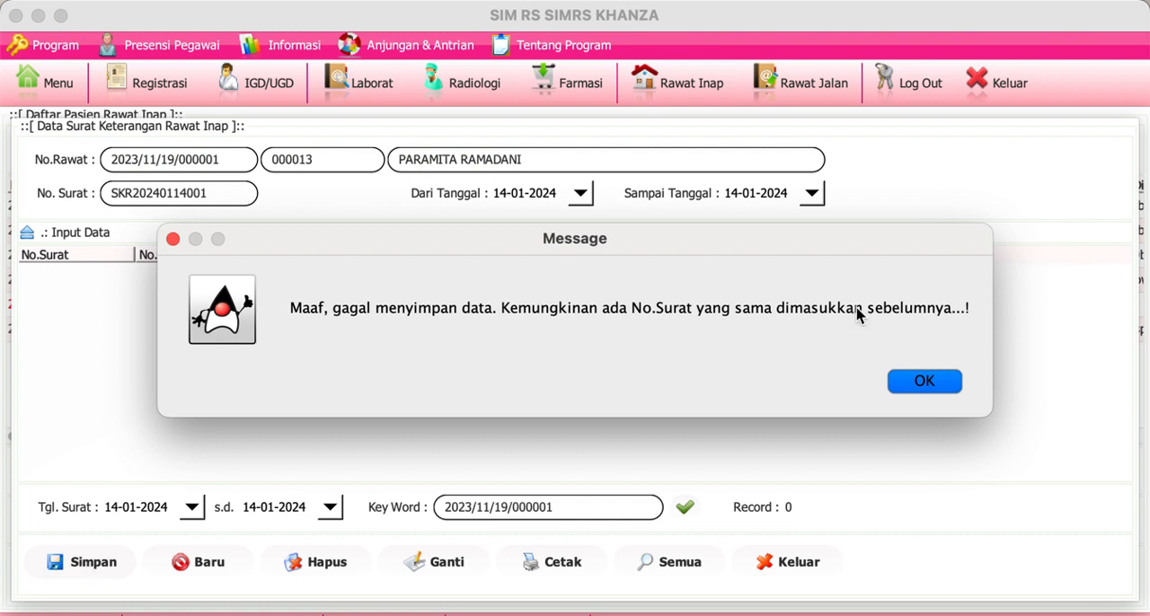
pyautogui.click(920, 384)
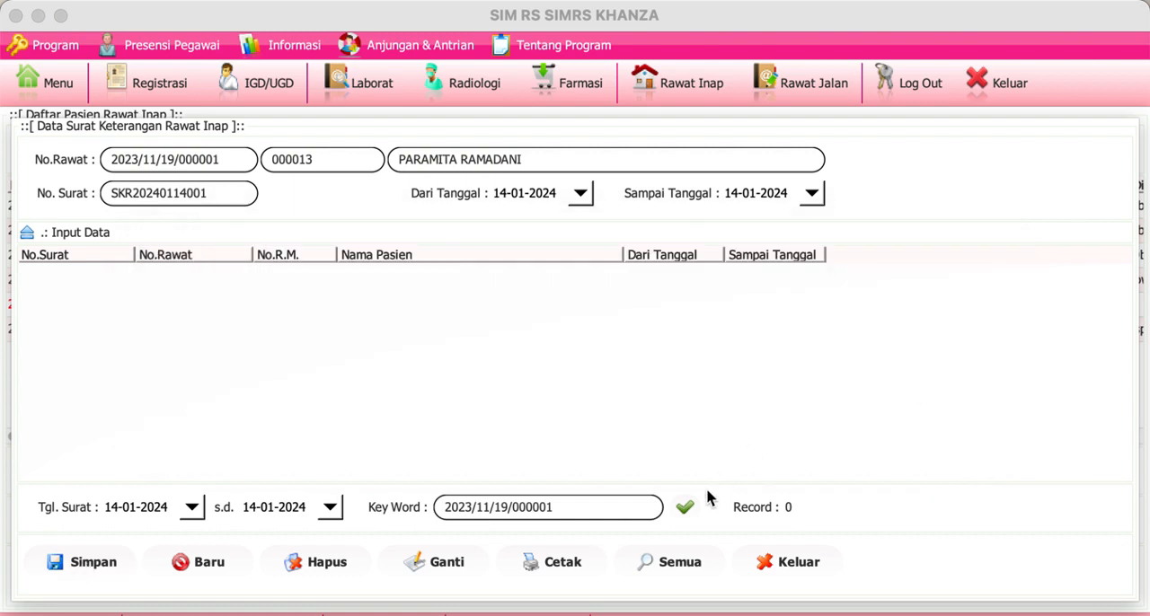
pyautogui.click(688, 510)
pyautogui.click(244, 158)
pyautogui.click(231, 189)
pyautogui.press('BackSpace')
pyautogui.write('2')
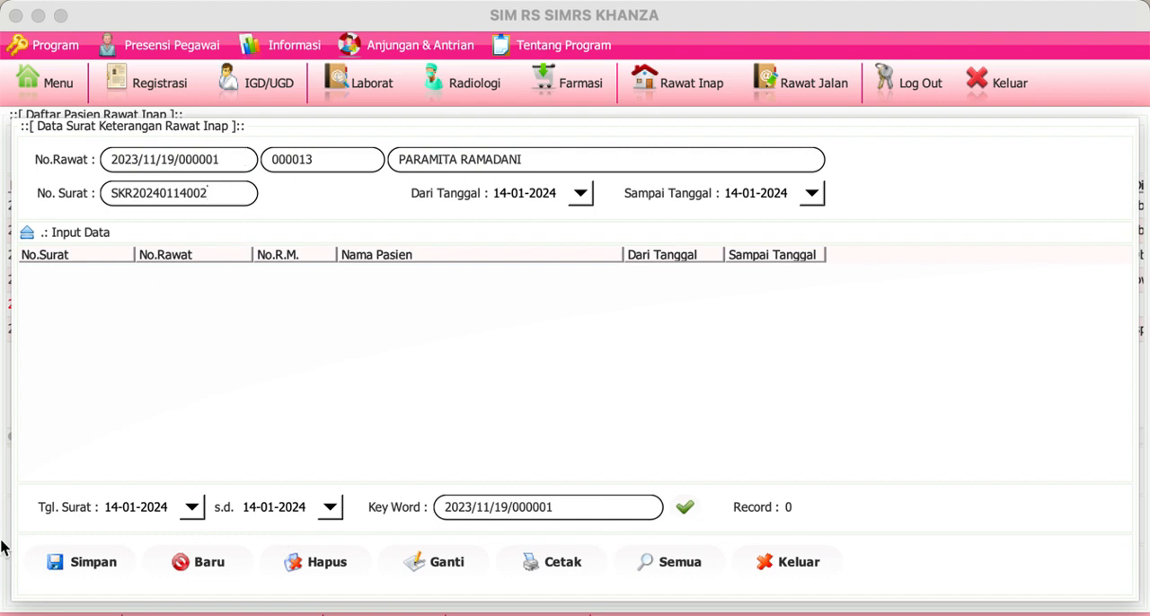
pyautogui.click(95, 562)
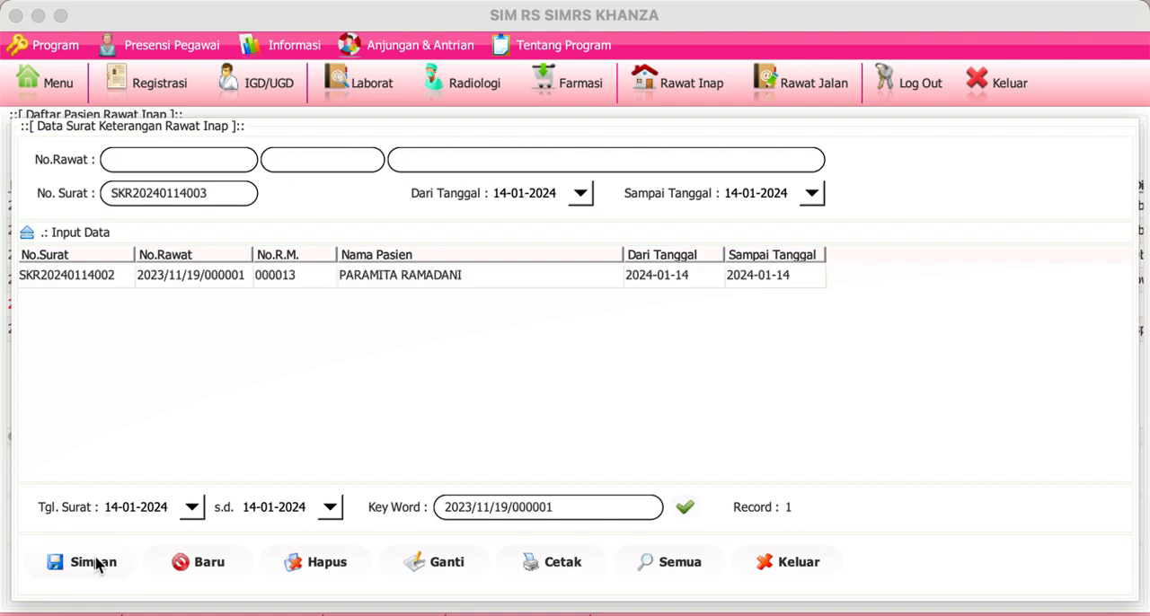
# Step: Preview the printed Surat Keterangan Rawat Inap for the saved letter, and close the preview and the letter data
pyautogui.click(108, 280)
pyautogui.rightClick(109, 283)
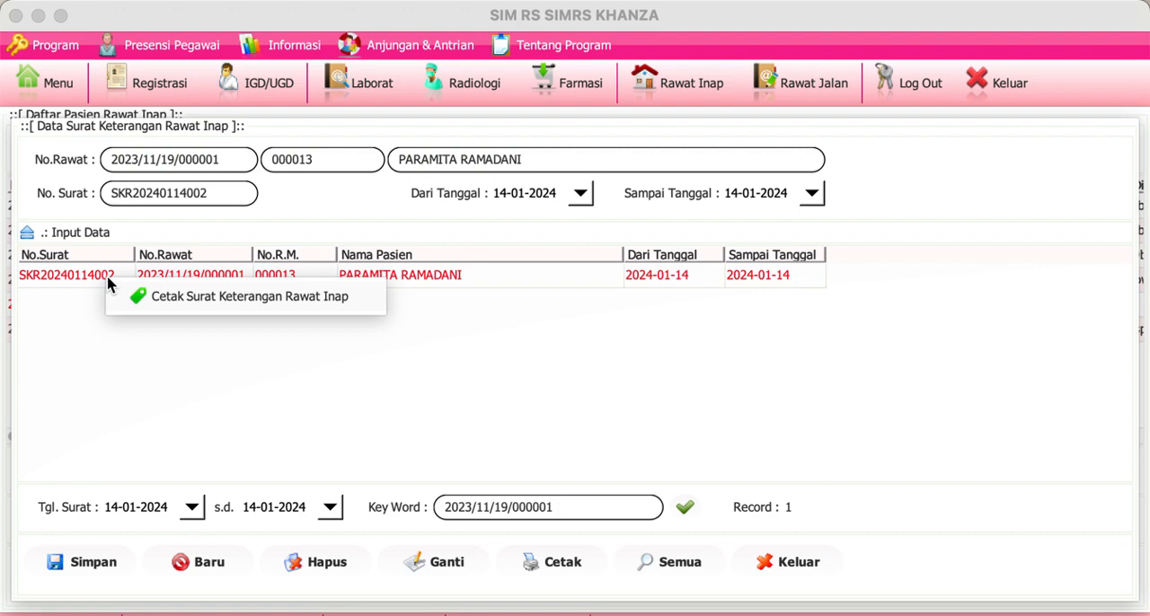
pyautogui.click(123, 294)
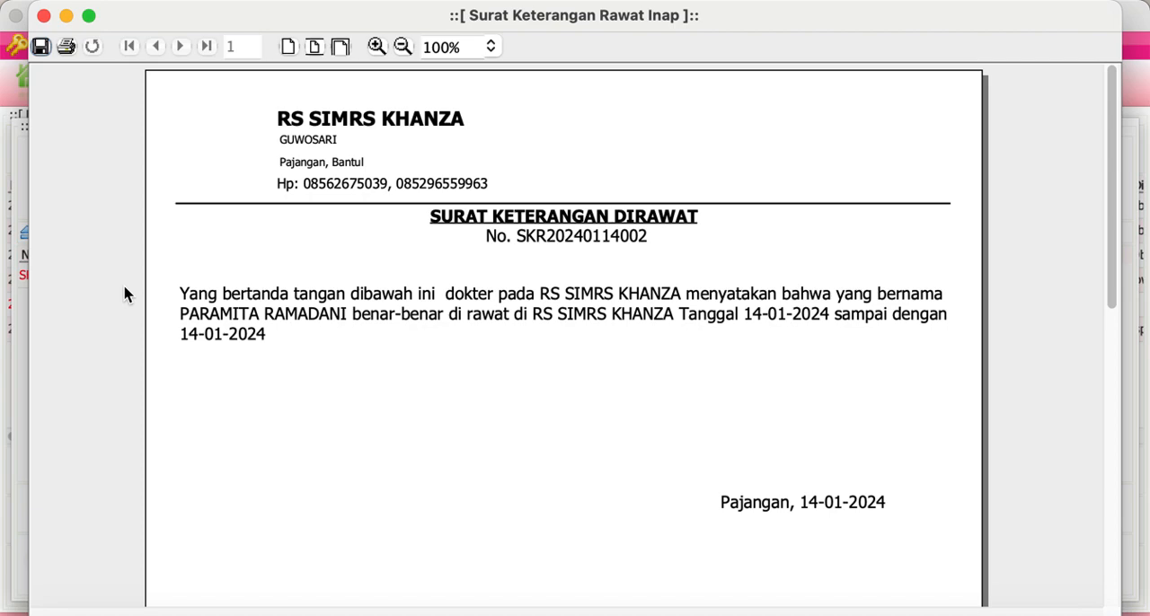
pyautogui.click(44, 17)
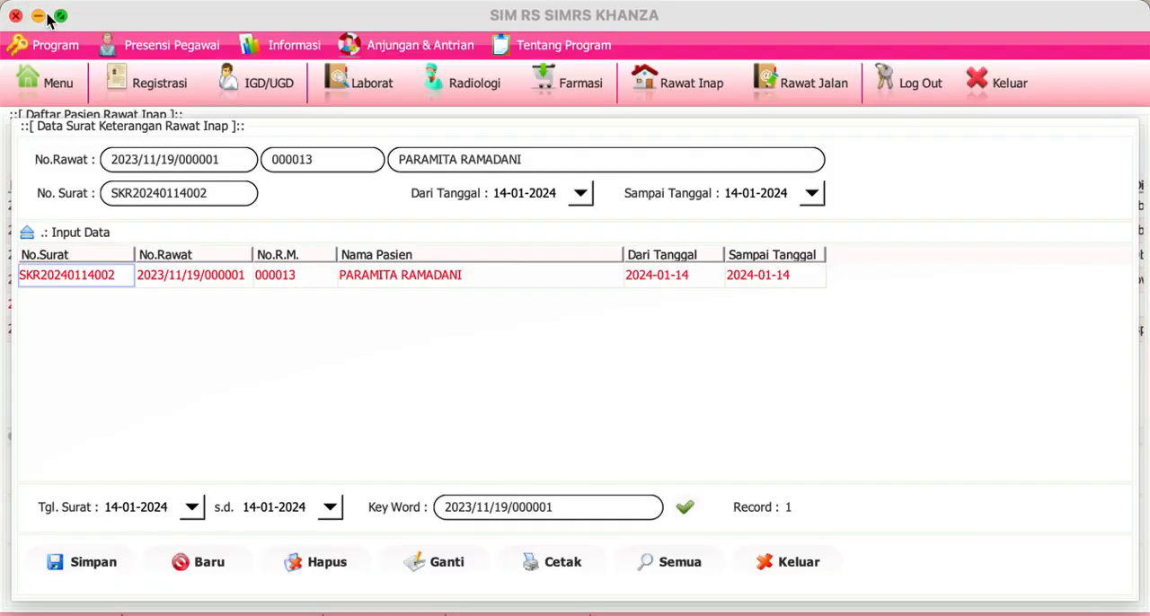
pyautogui.click(788, 563)
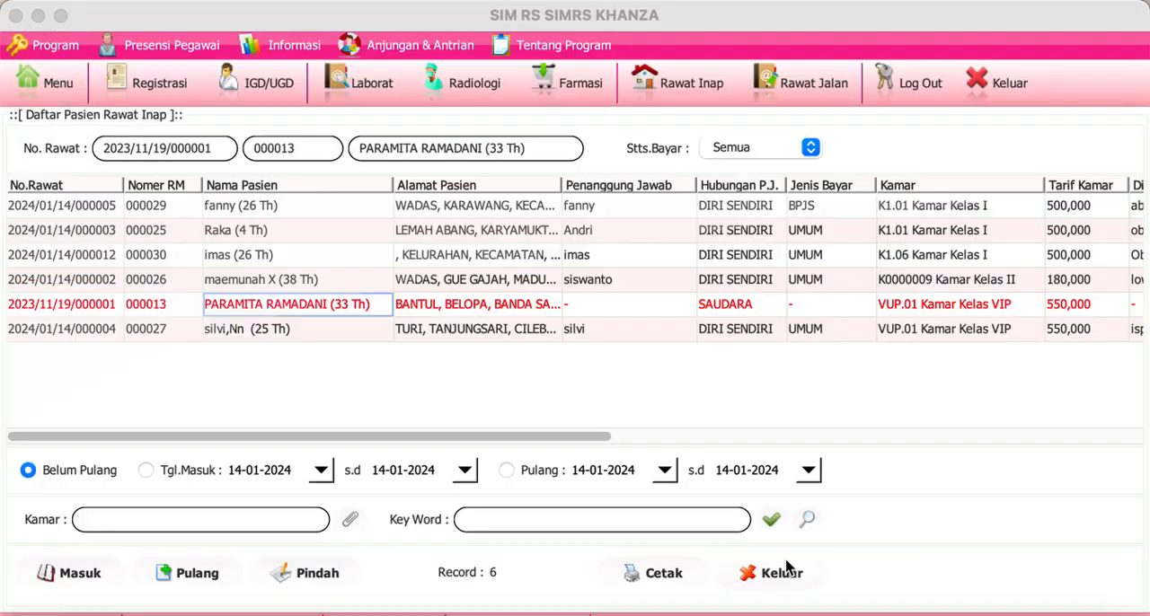
pyautogui.rightClick(368, 305)
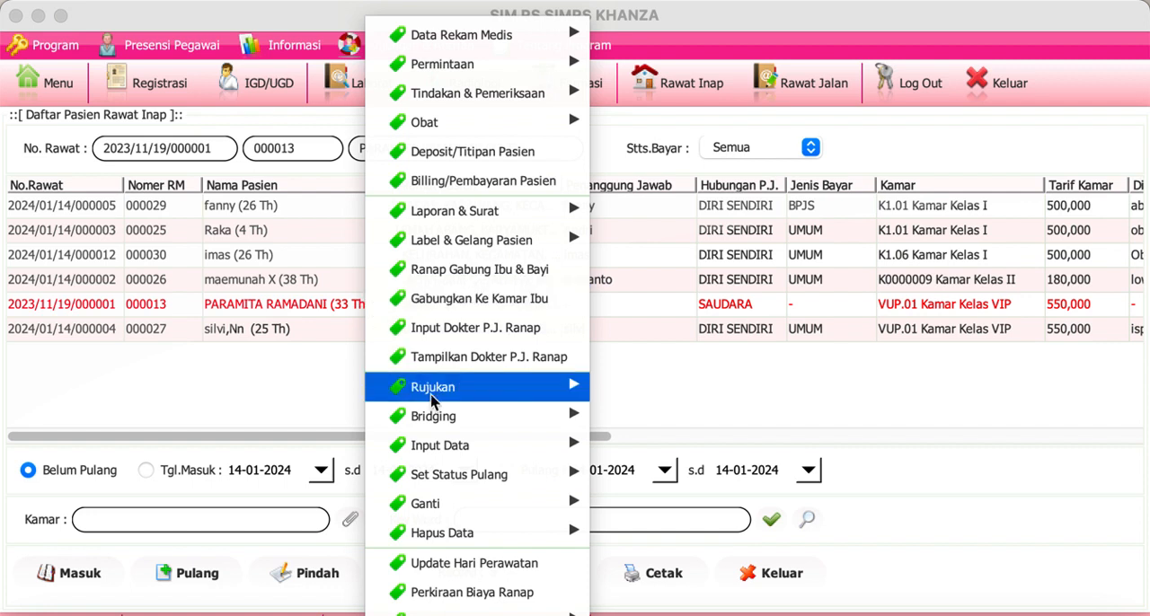
pyautogui.moveTo(452, 411)
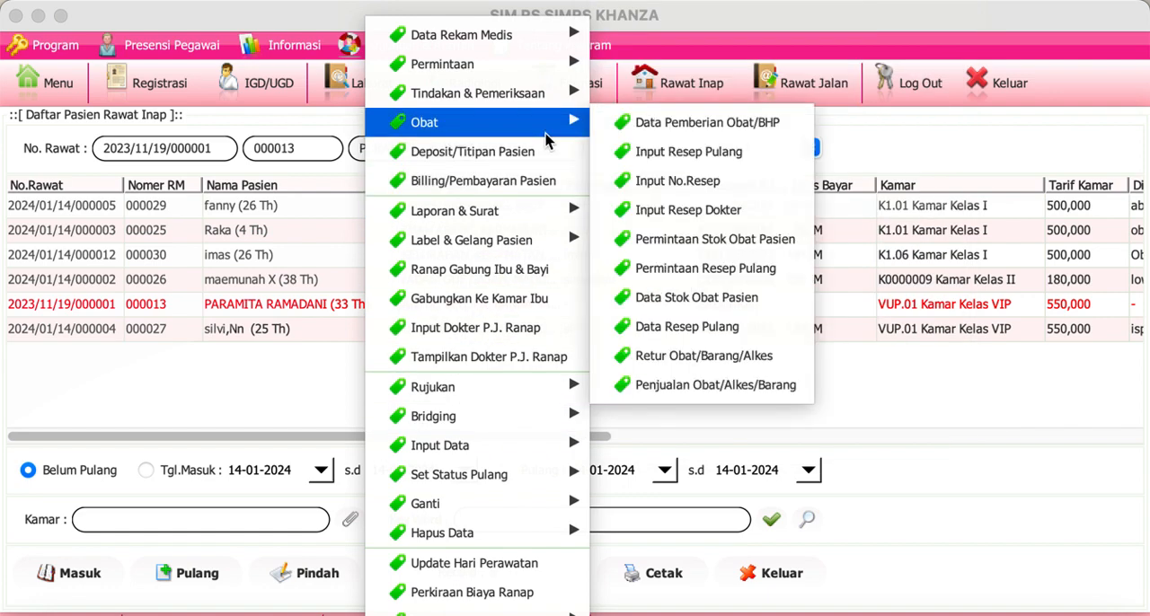
pyautogui.moveTo(537, 213)
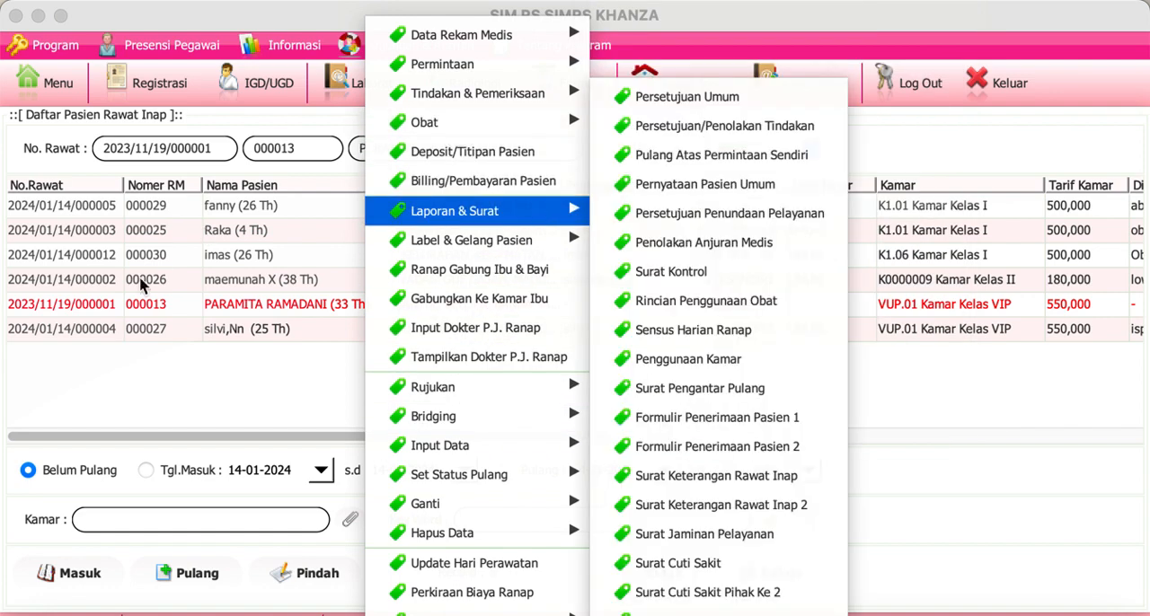
# Step: Try twice to enter a prescription (Input Resep) from the fifth patient's inpatient care record, and close the record
pyautogui.doubleClick(100, 314)
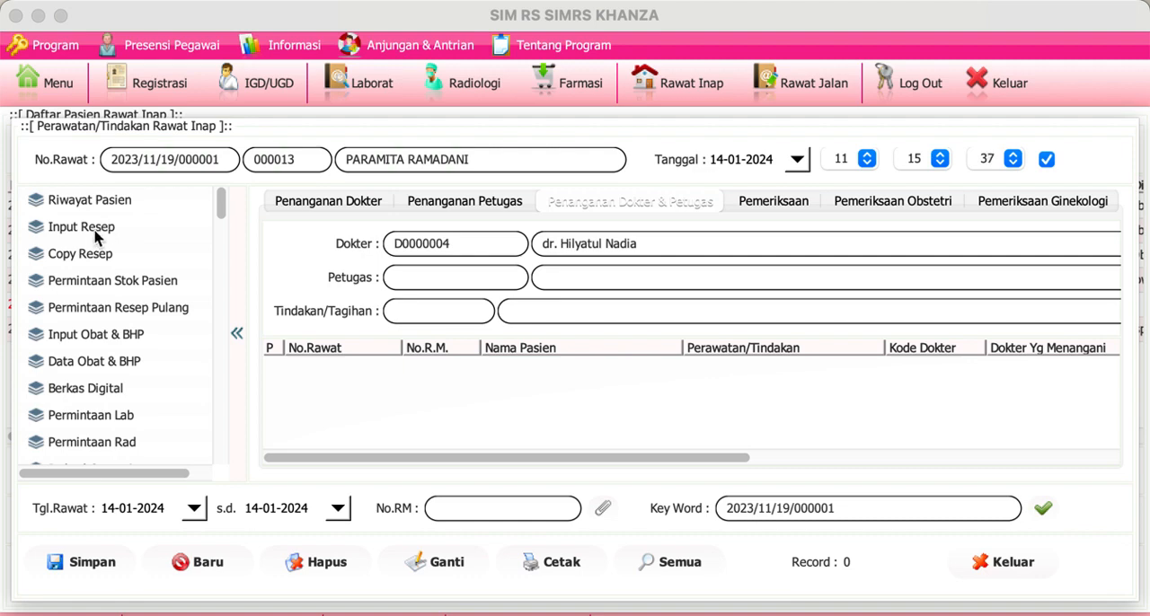
pyautogui.click(95, 233)
pyautogui.click(727, 420)
pyautogui.click(716, 85)
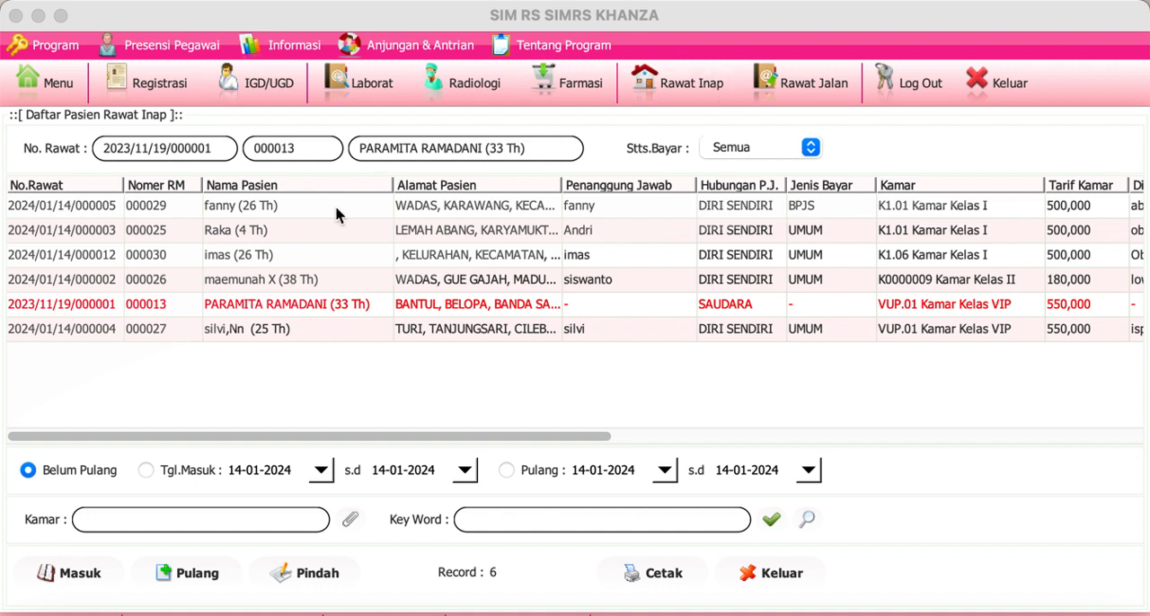
pyautogui.doubleClick(111, 305)
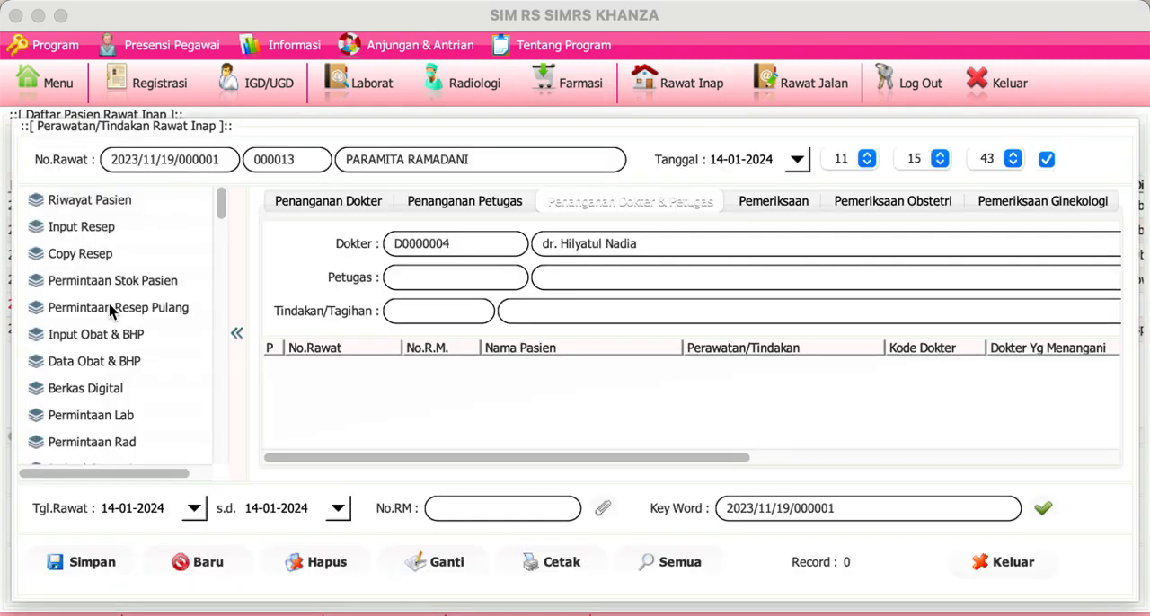
pyautogui.click(96, 234)
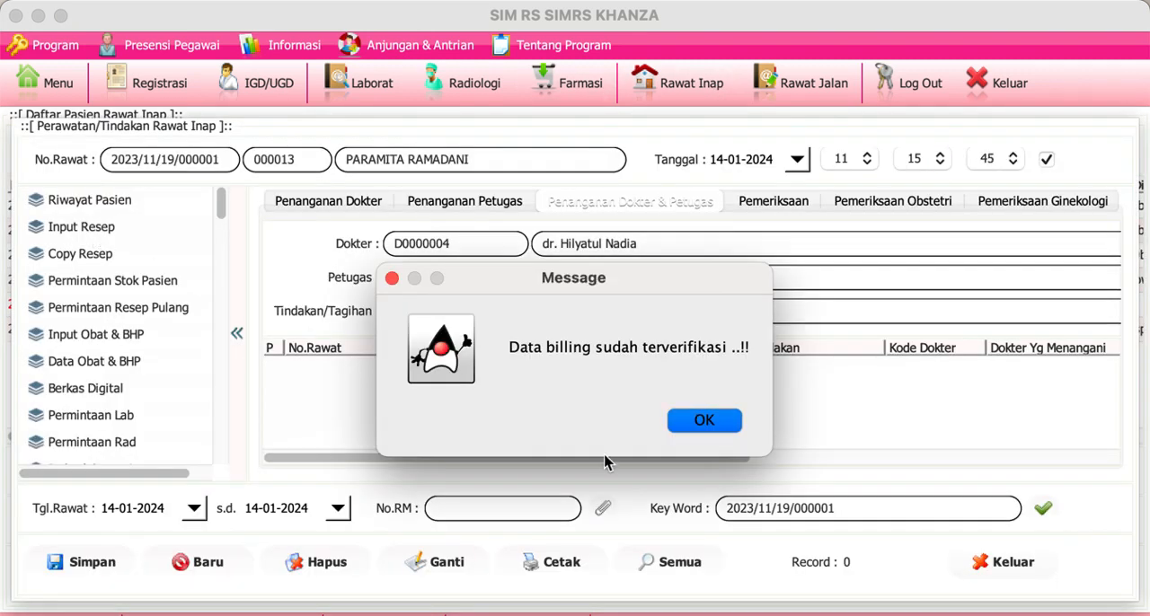
pyautogui.click(723, 426)
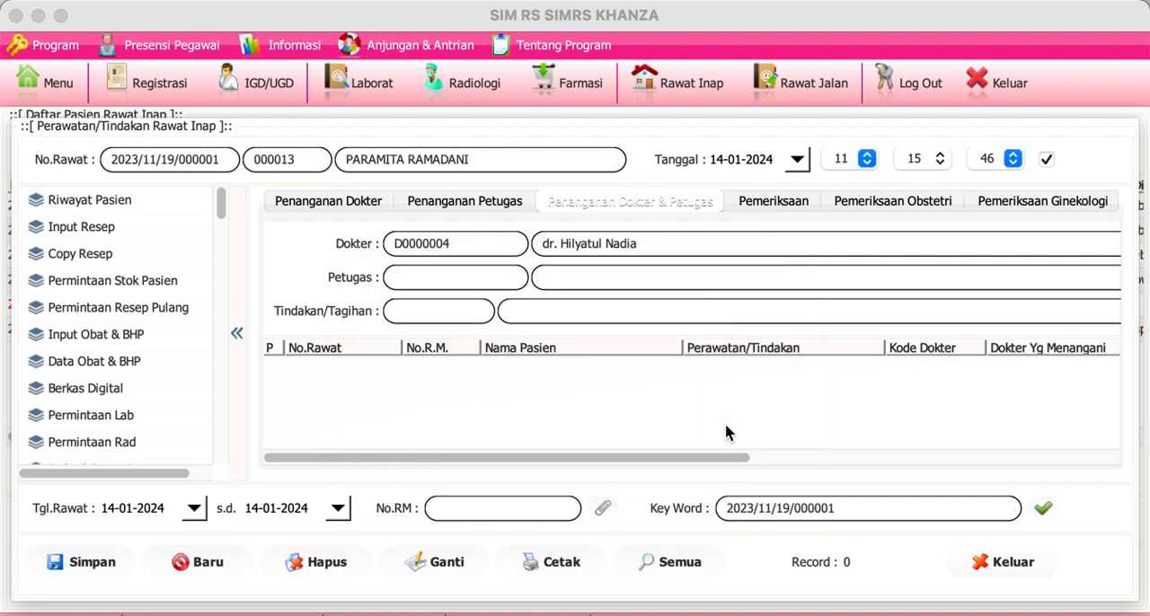
pyautogui.click(1018, 566)
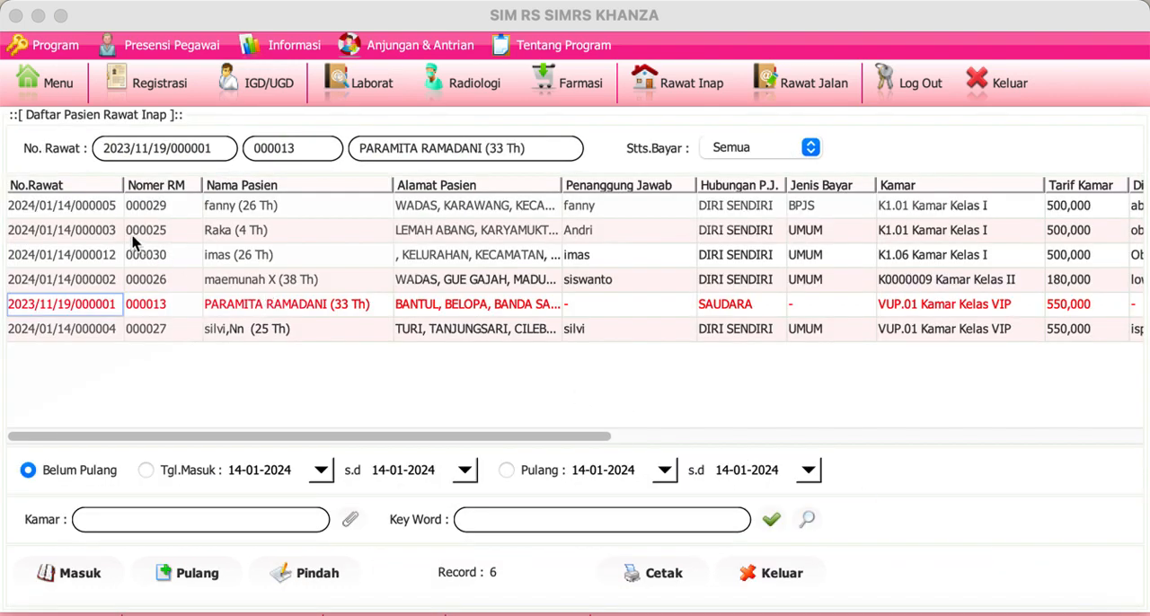
# Step: Open the inpatient care record of the first patient in the inpatient list, review its available entries, and close it
pyautogui.click(108, 214)
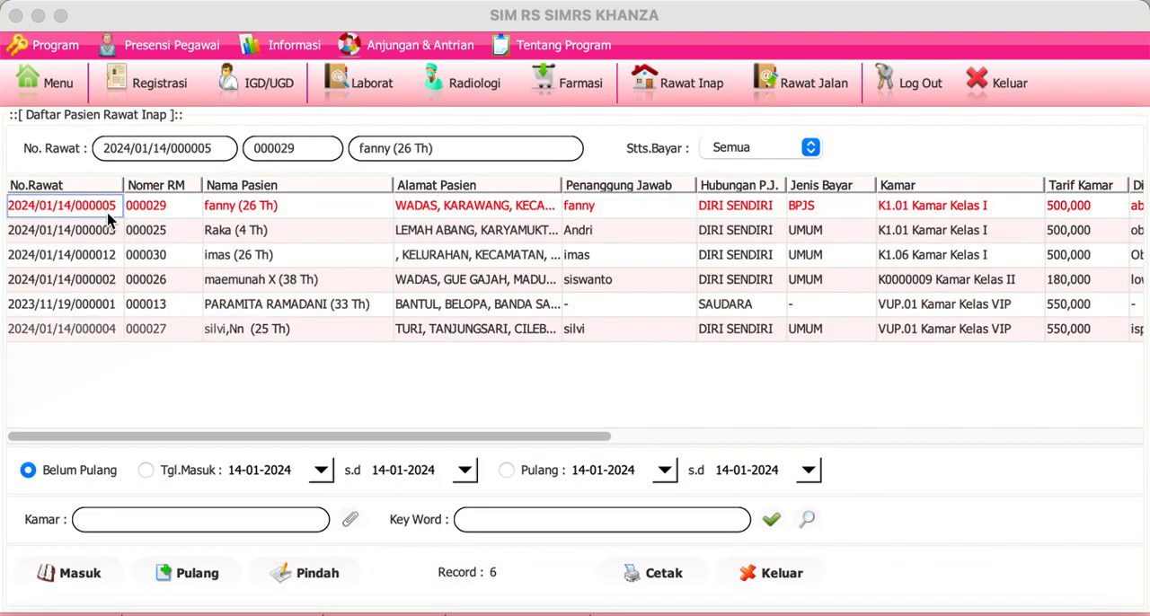
pyautogui.click(714, 86)
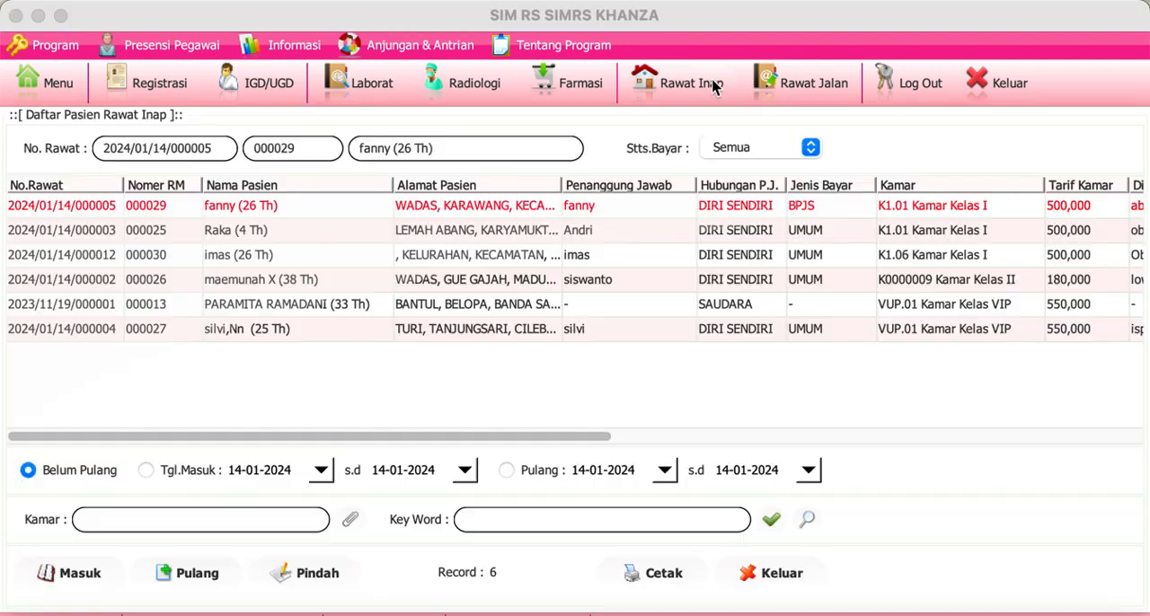
pyautogui.doubleClick(101, 206)
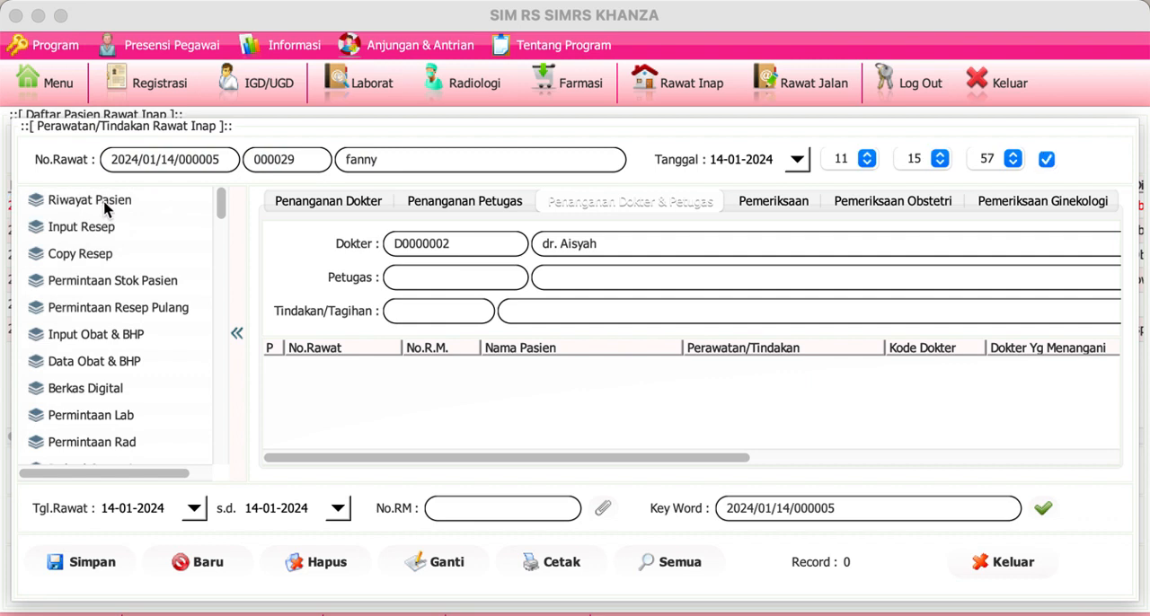
pyautogui.moveTo(221, 214); pyautogui.dragTo(180, 151)
pyautogui.click(1022, 572)
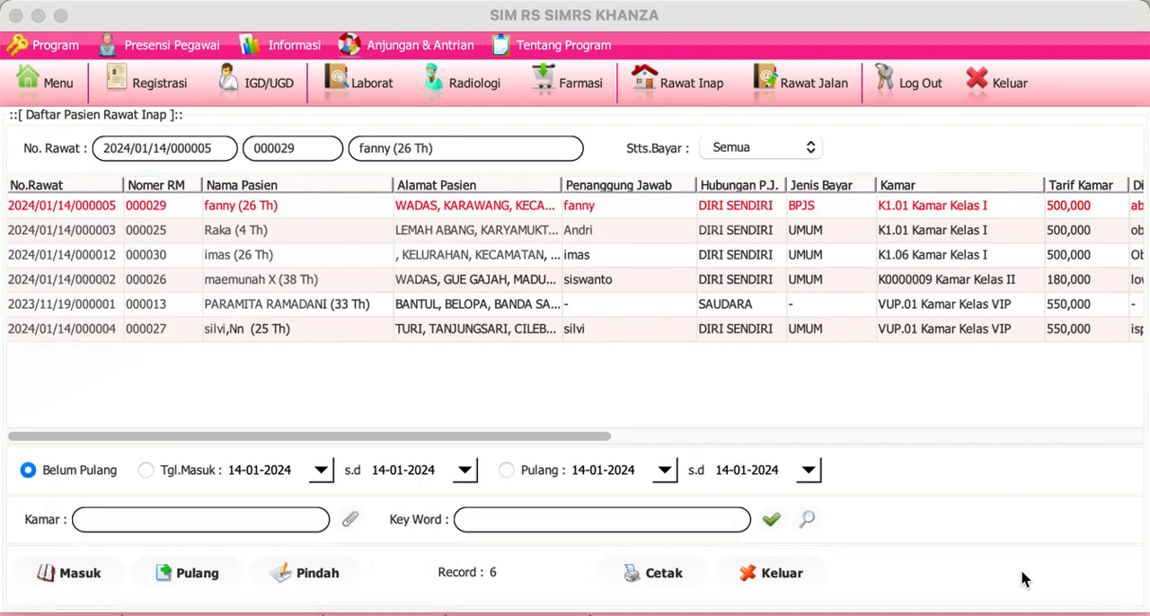
# Step: Open the first patient's inpatient billing and review the room, lab, medicine and service admin charges
pyautogui.click(334, 215)
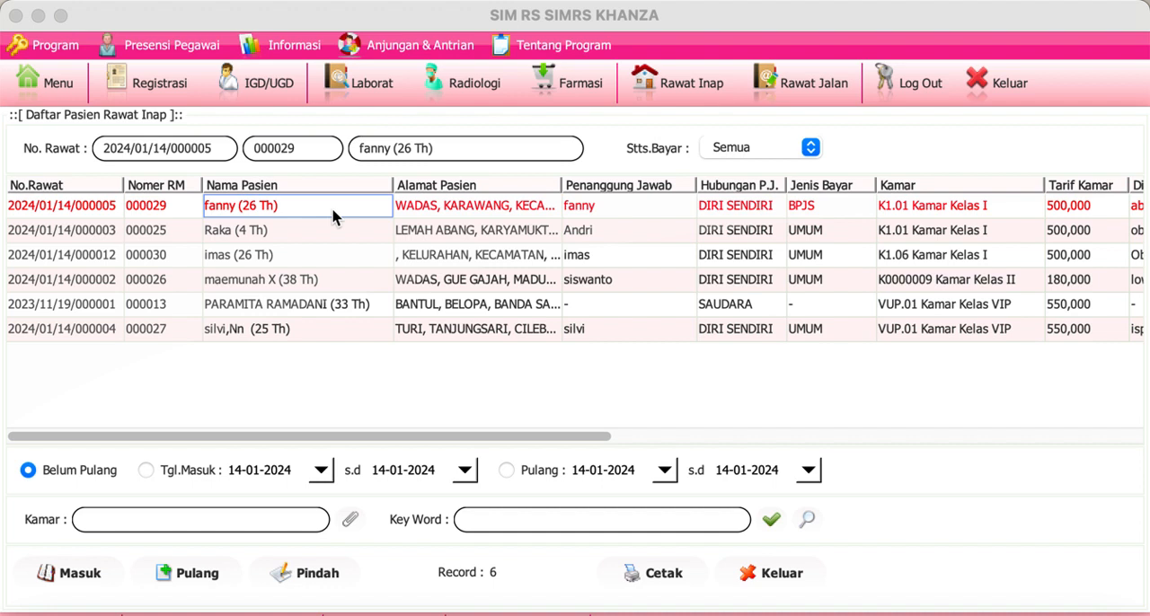
pyautogui.rightClick(334, 215)
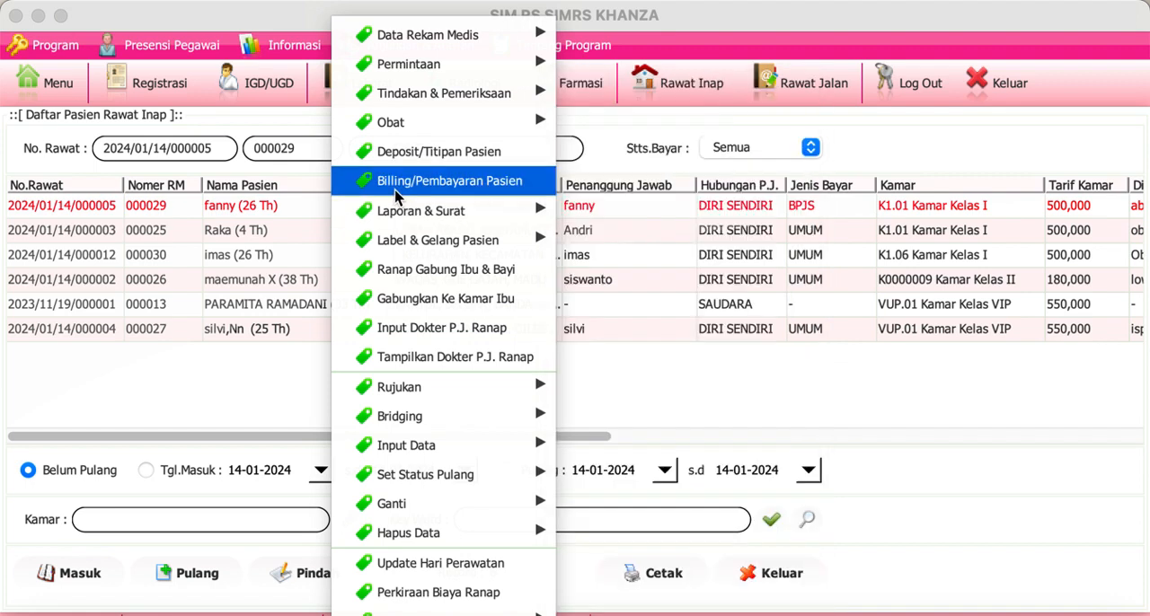
pyautogui.click(396, 196)
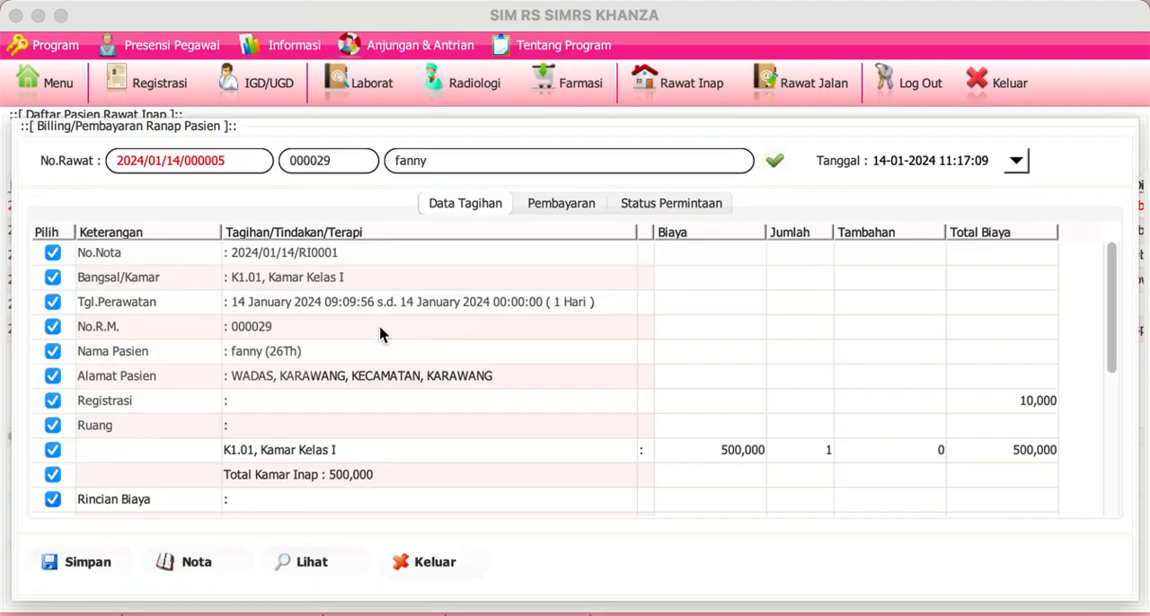
pyautogui.click(379, 332)
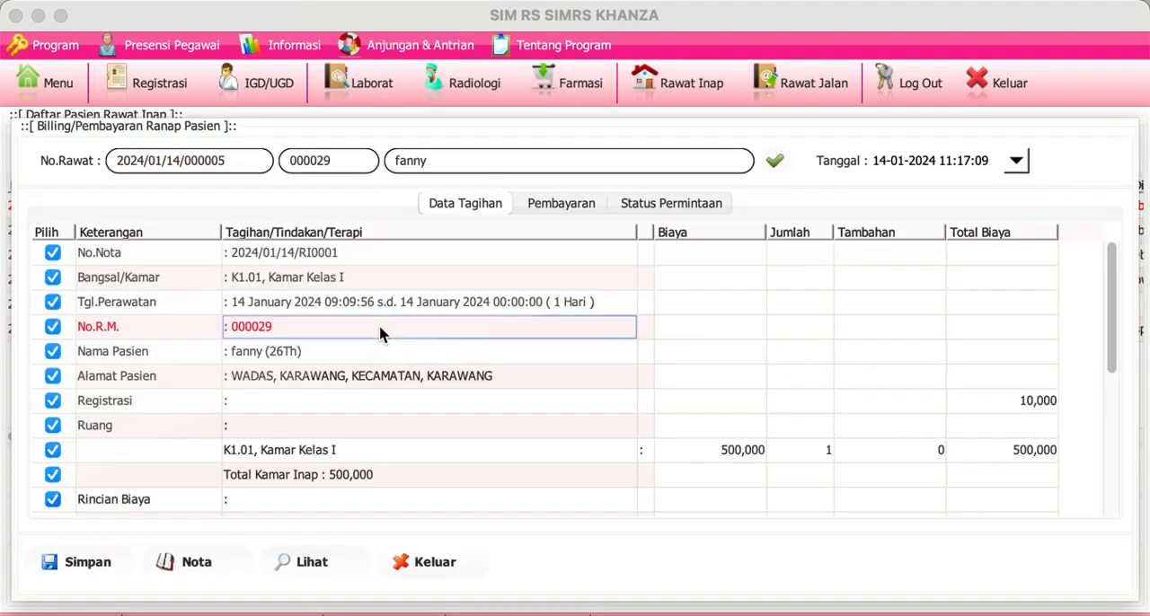
pyautogui.moveTo(1110, 308); pyautogui.dragTo(1129, 470)
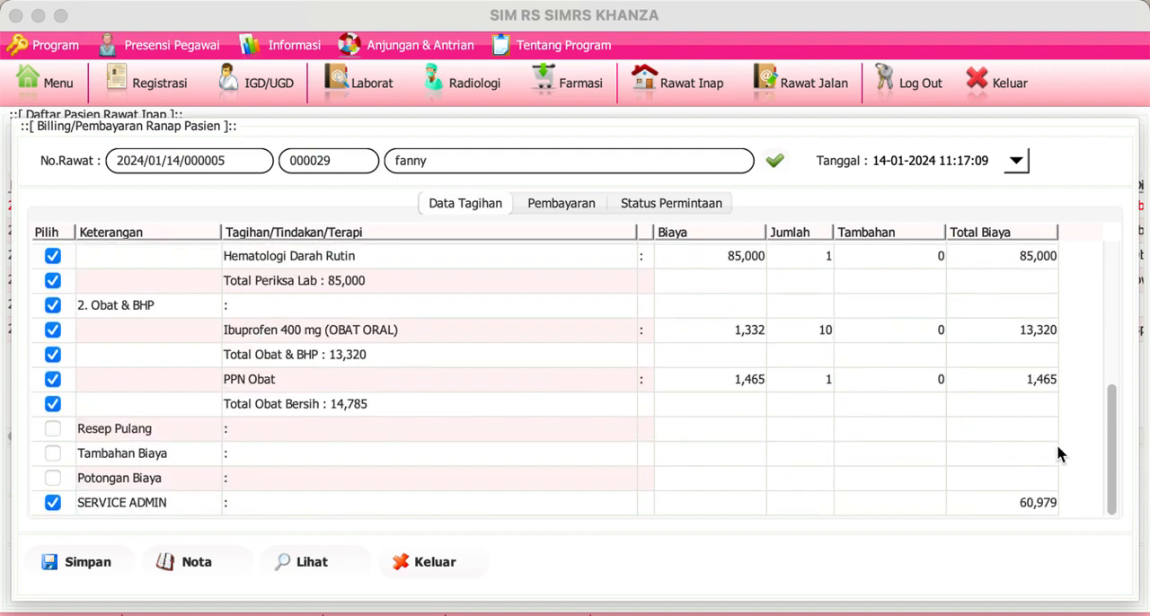
pyautogui.moveTo(1109, 449); pyautogui.dragTo(1089, 260)
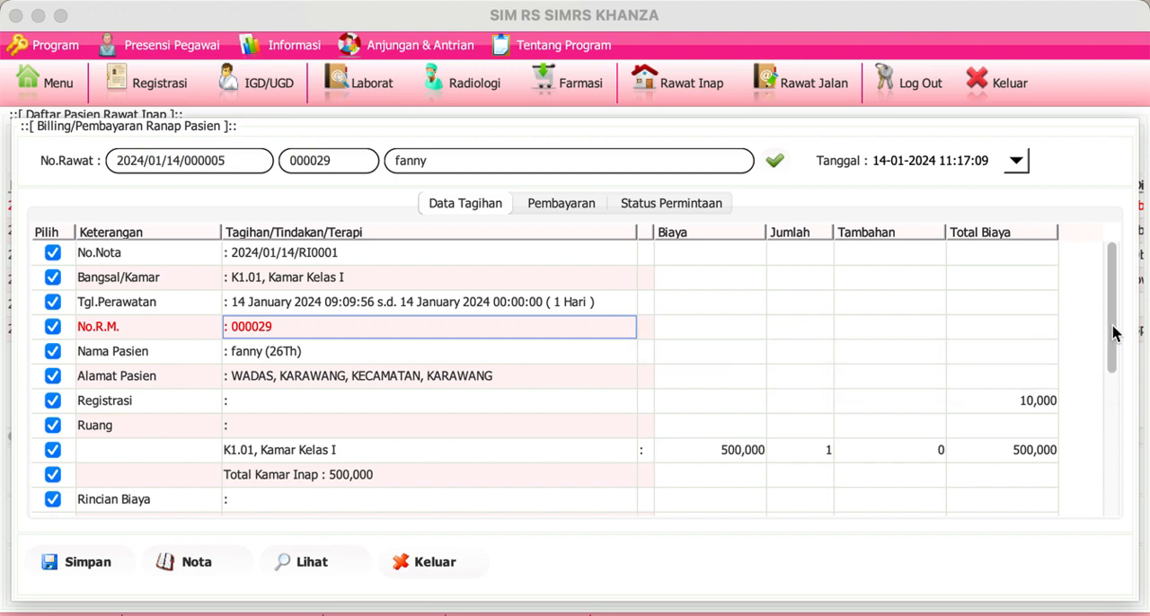
pyautogui.moveTo(1114, 333); pyautogui.dragTo(1122, 372)
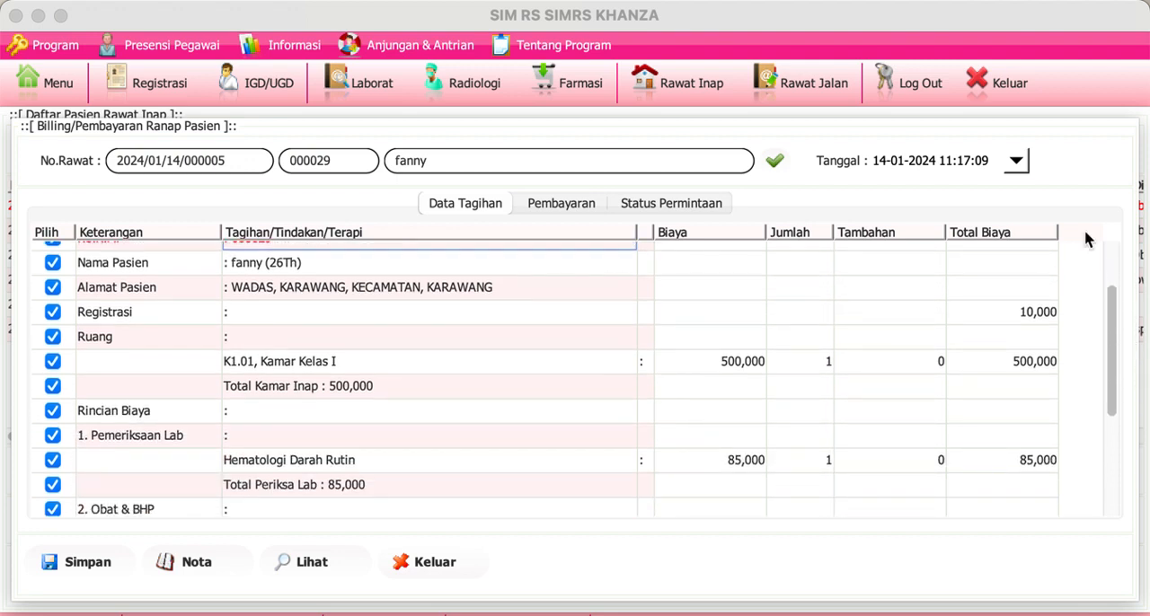
pyautogui.click(514, 363)
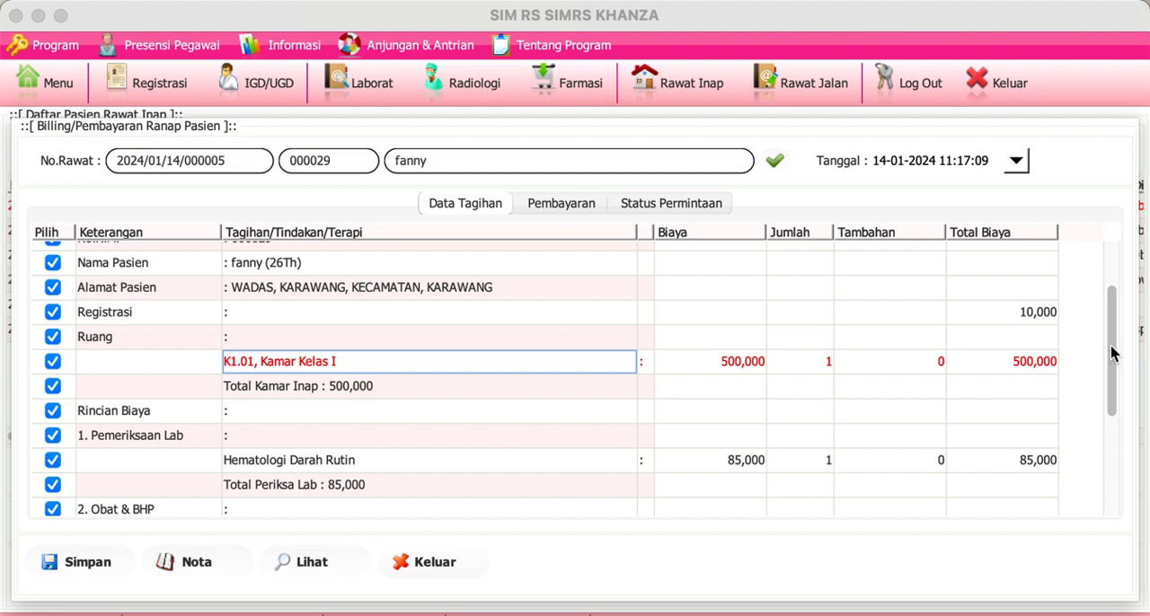
pyautogui.moveTo(1111, 351); pyautogui.dragTo(1119, 398)
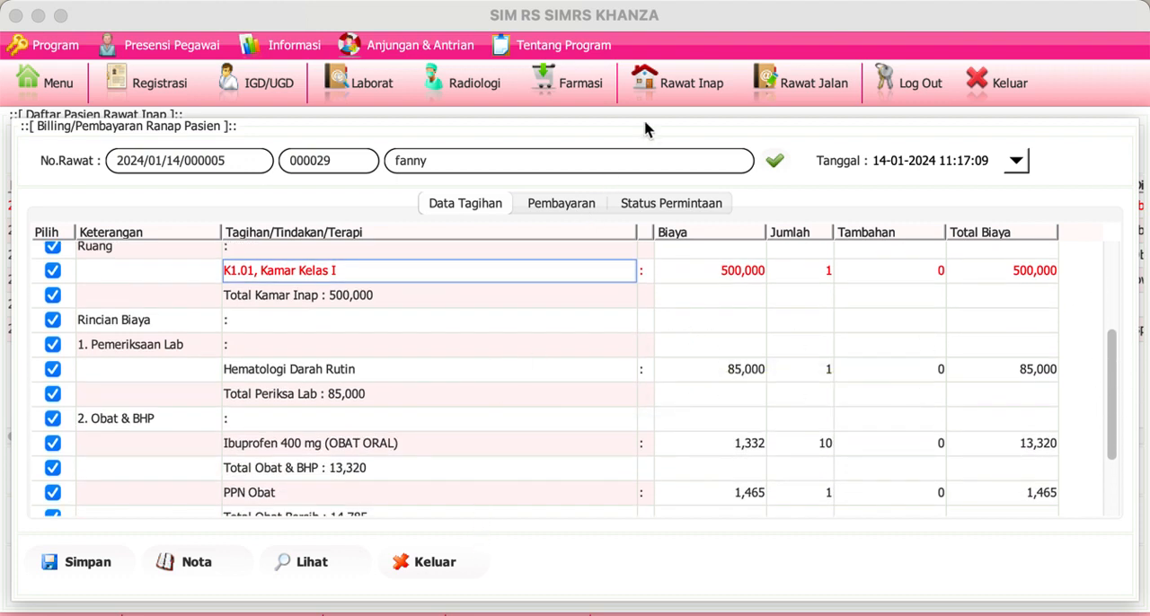
# Step: Return to the inpatient list, check Penanganan Dokter in the first patient's care record, and close the record
pyautogui.click(712, 79)
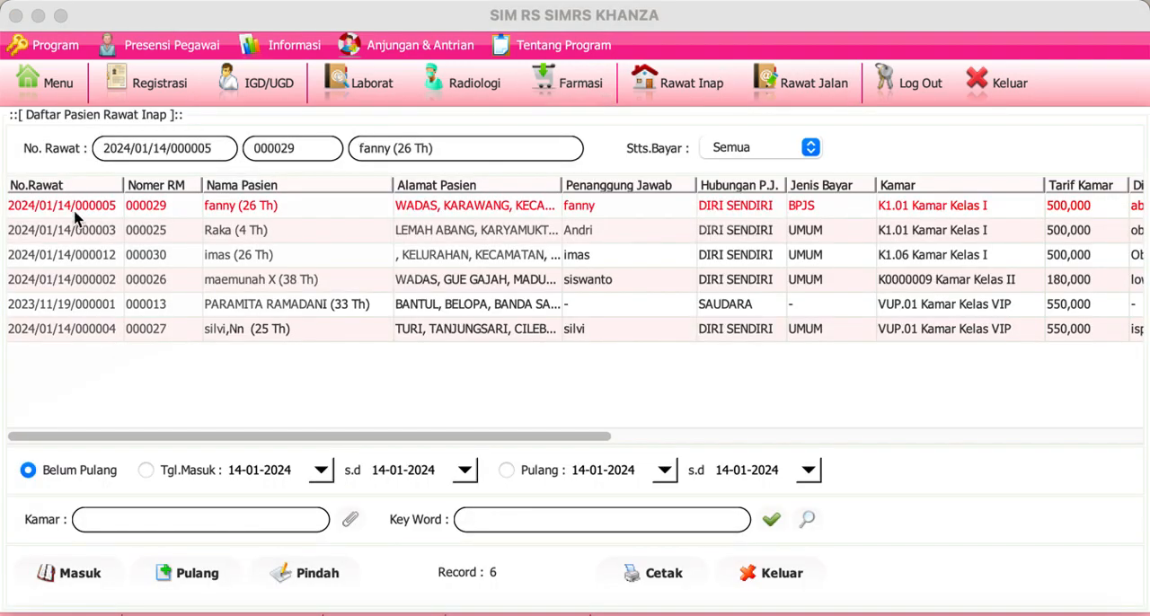
pyautogui.doubleClick(77, 216)
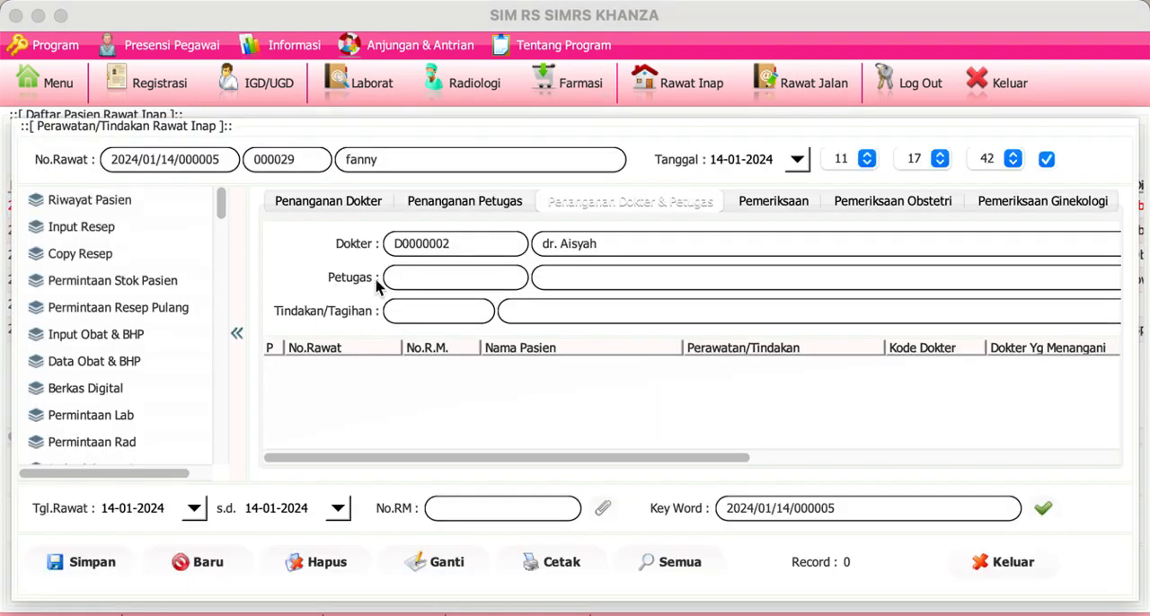
pyautogui.click(344, 206)
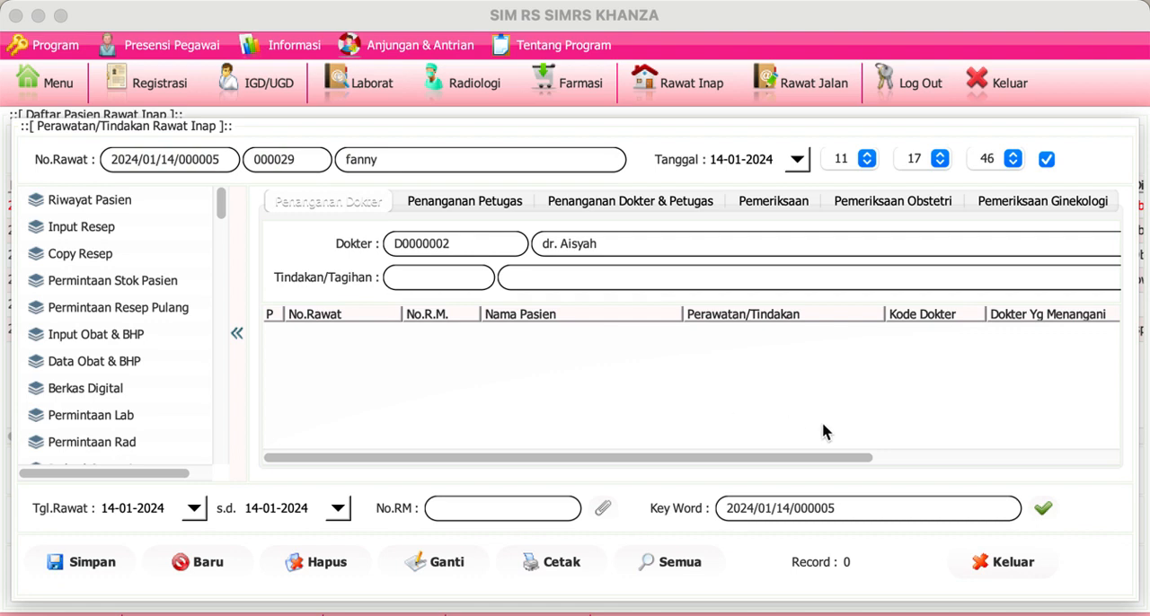
pyautogui.click(1014, 564)
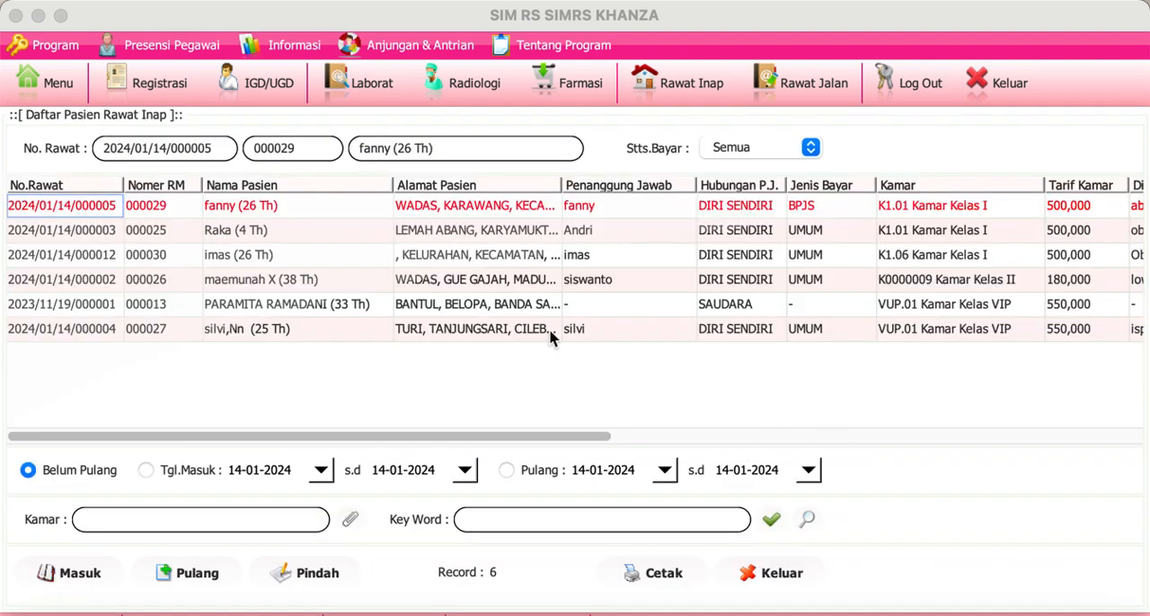
# Step: Reopen the first patient's inpatient billing and set the Bayar Cash payment to 670764
pyautogui.rightClick(349, 211)
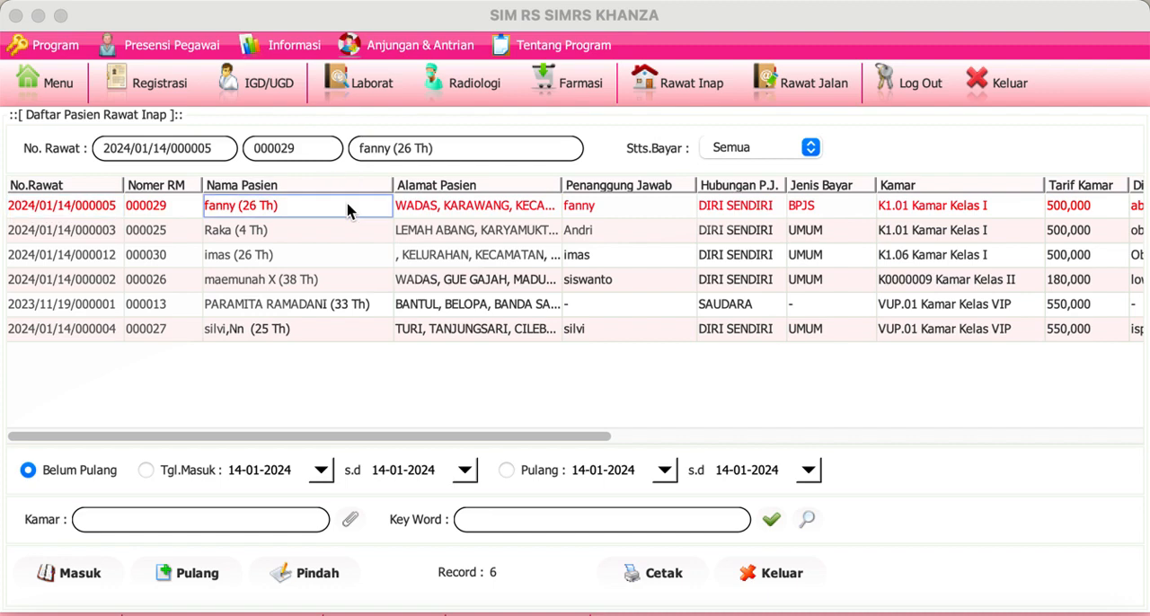
pyautogui.click(395, 234)
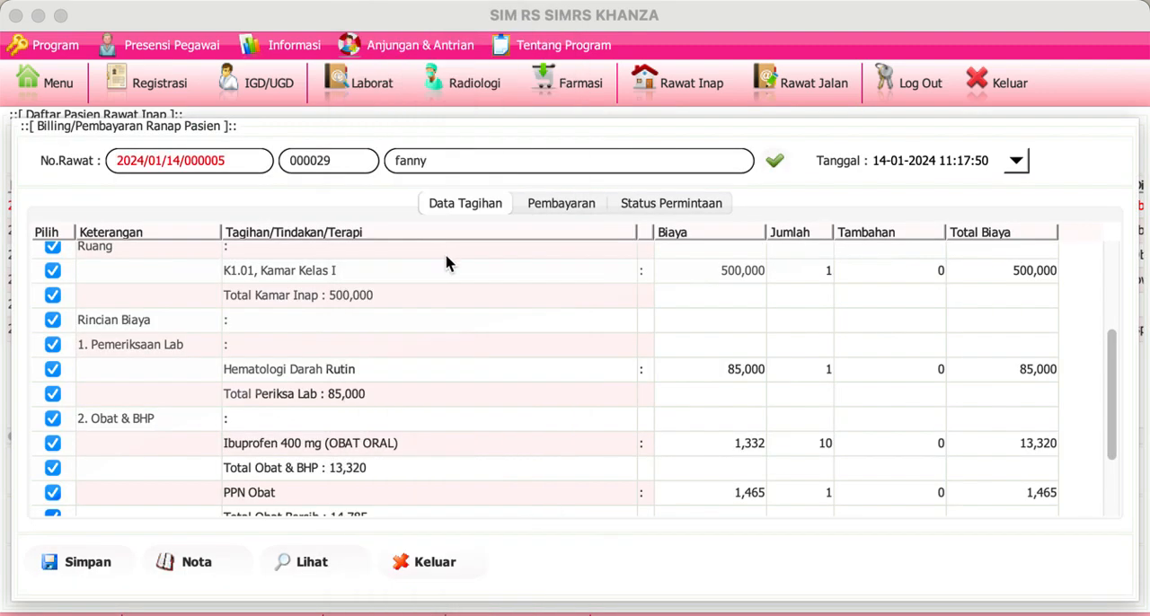
pyautogui.click(568, 215)
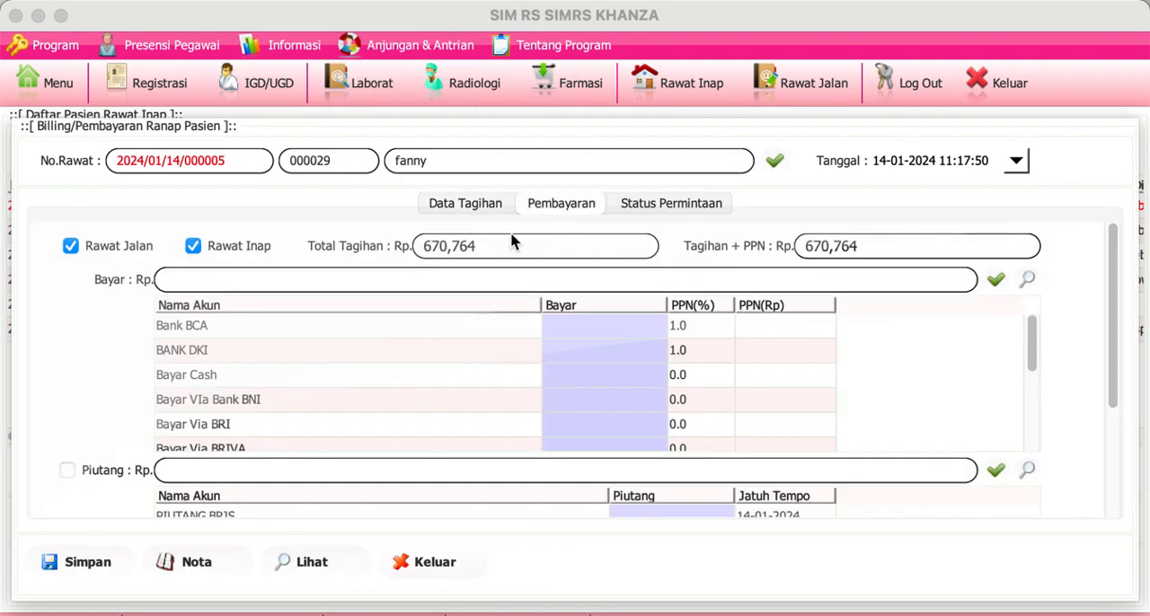
pyautogui.doubleClick(578, 375)
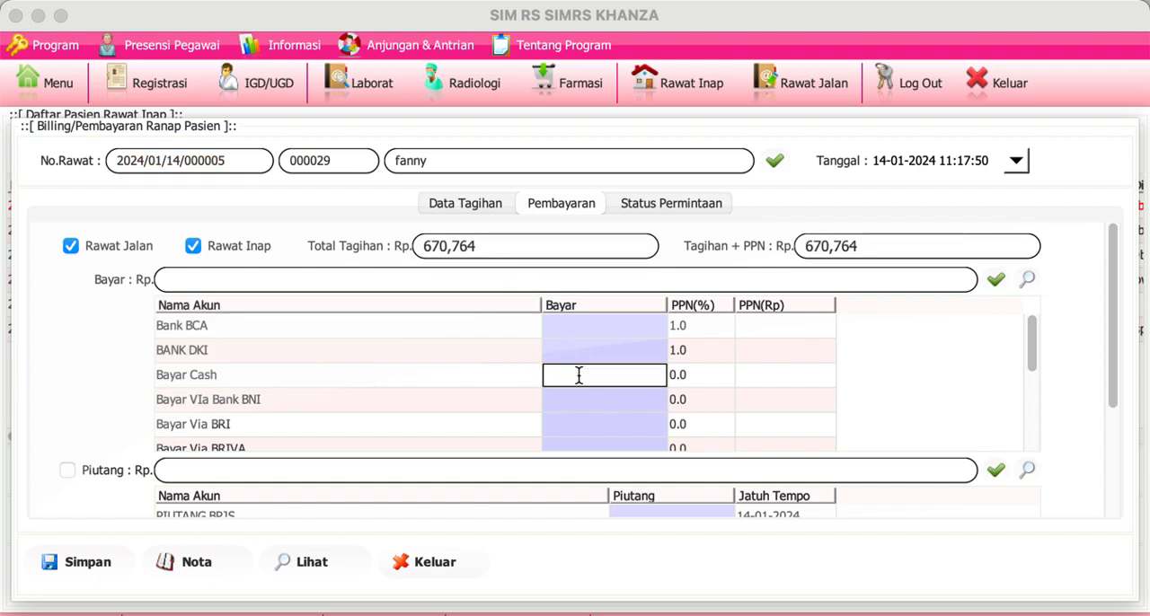
pyautogui.write('670764')
pyautogui.press('Return')
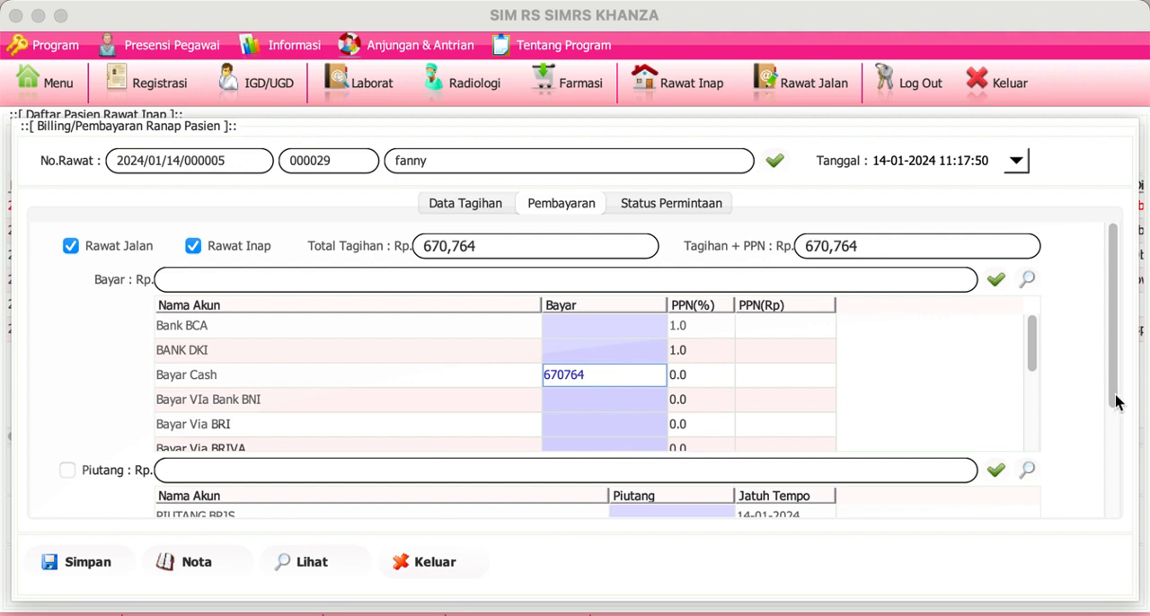
# Step: Try to edit the PIUTANG BPJS amount without enabling Piutang, and close the billing without saving
pyautogui.moveTo(1114, 399); pyautogui.dragTo(1139, 462)
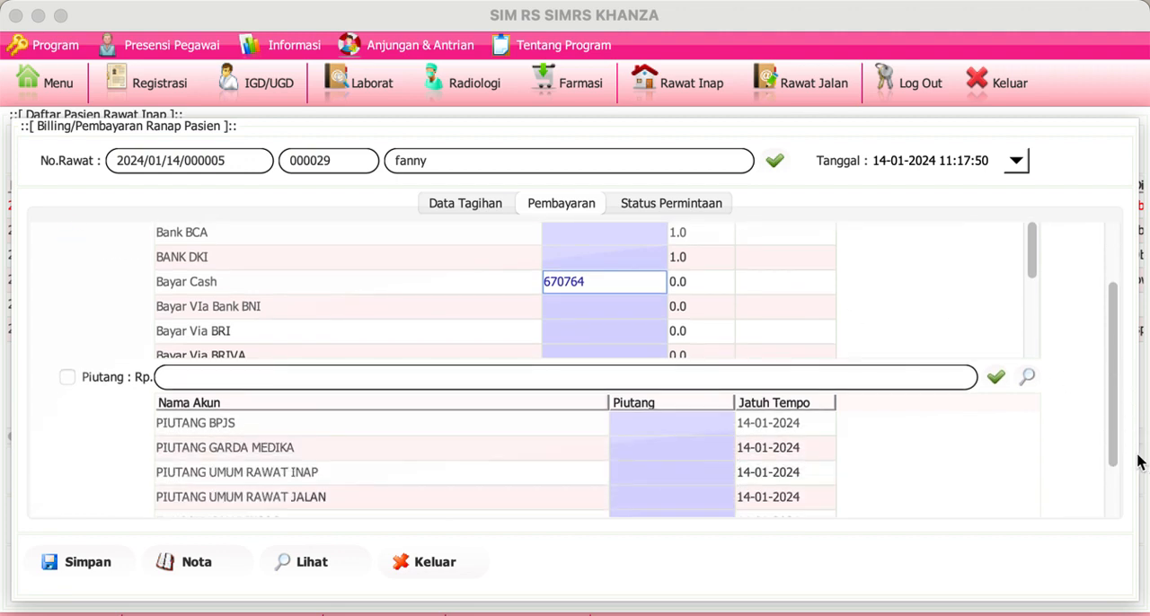
pyautogui.click(1135, 458)
pyautogui.click(1111, 447)
pyautogui.moveTo(1111, 454); pyautogui.dragTo(1112, 480)
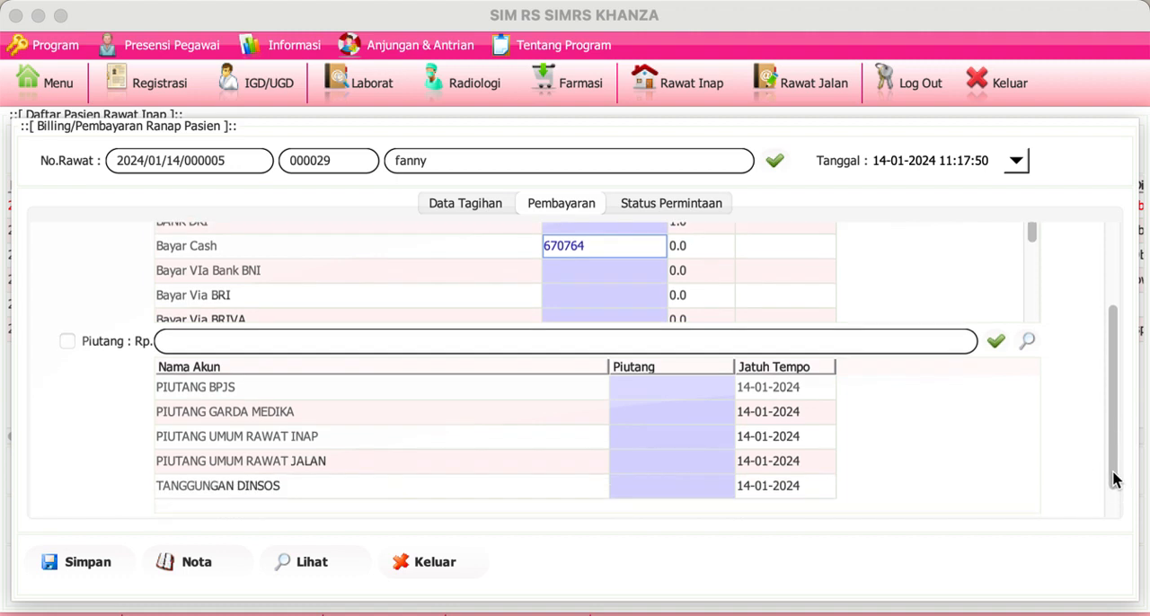
pyautogui.click(704, 391)
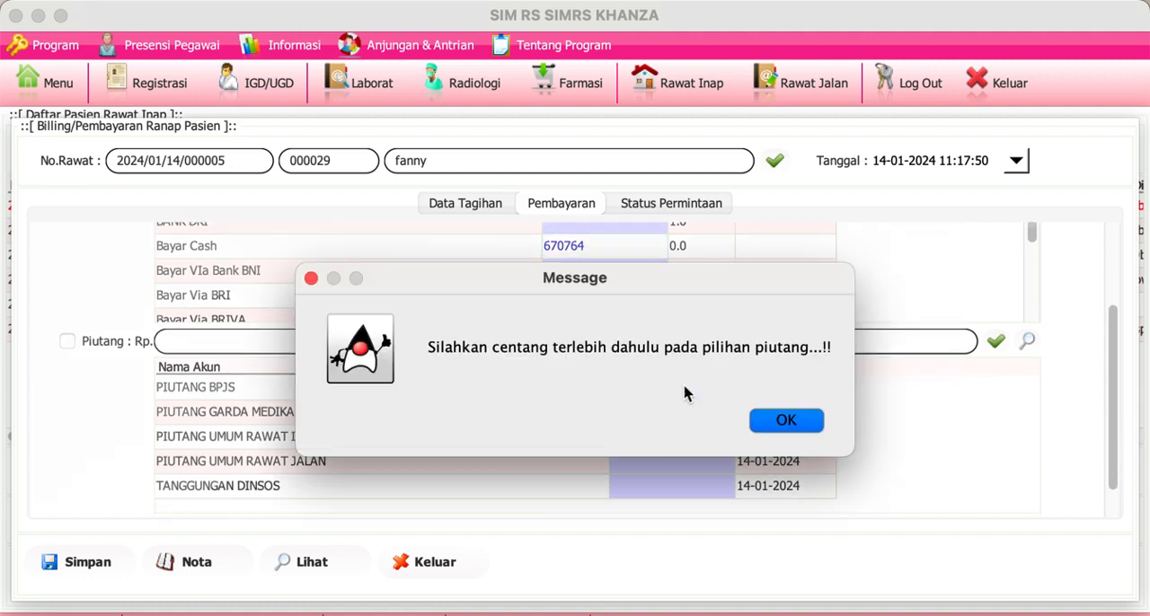
pyautogui.click(213, 558)
pyautogui.click(37, 615)
pyautogui.click(808, 416)
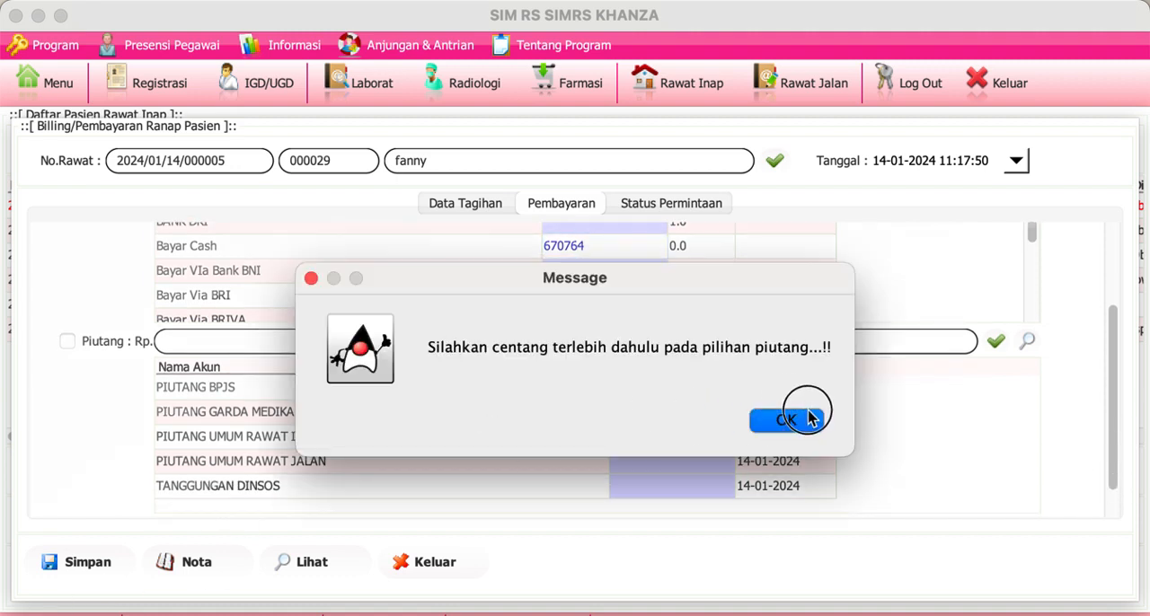
pyautogui.click(455, 559)
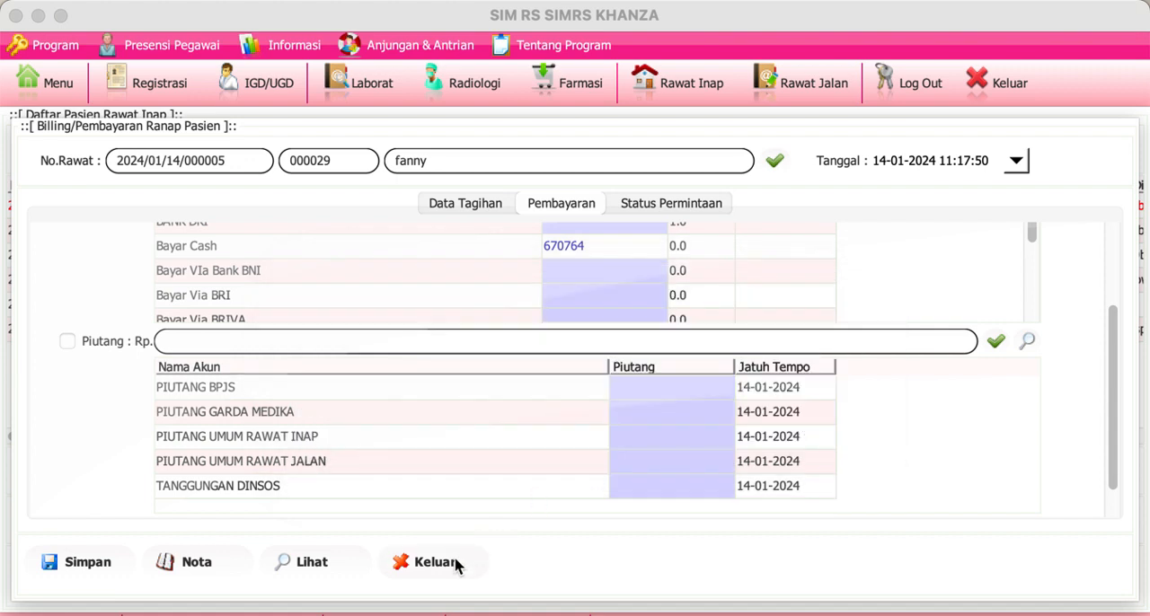
pyautogui.click(742, 383)
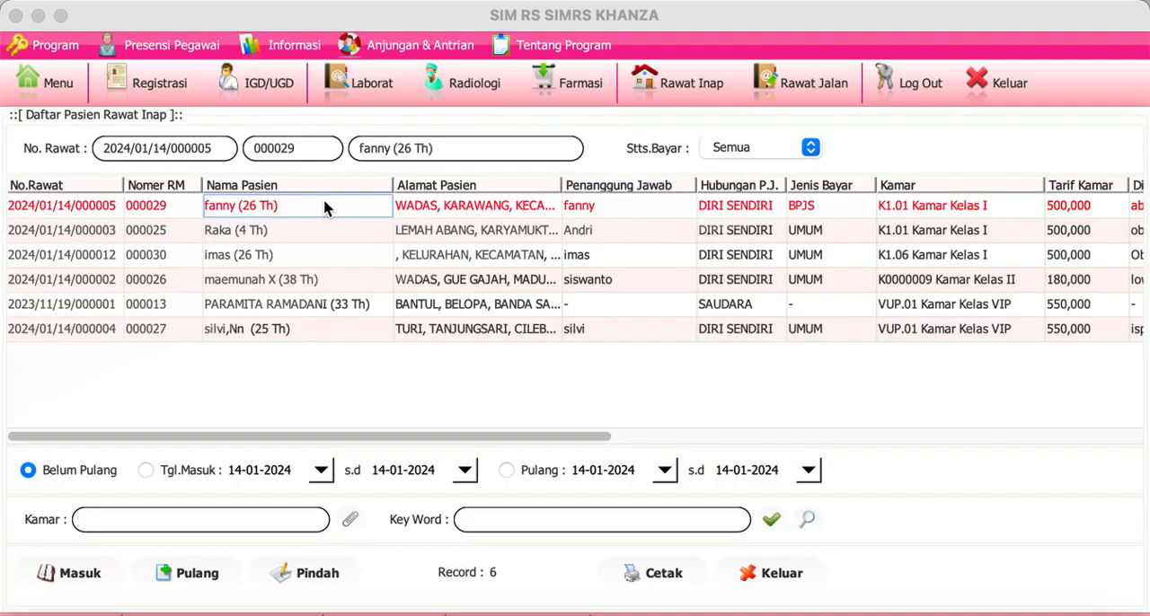
# Step: Discharge the first inpatient with final diagnosis K30 and status Atas Persetujuan Dokter, and close the inpatient list
pyautogui.click(186, 574)
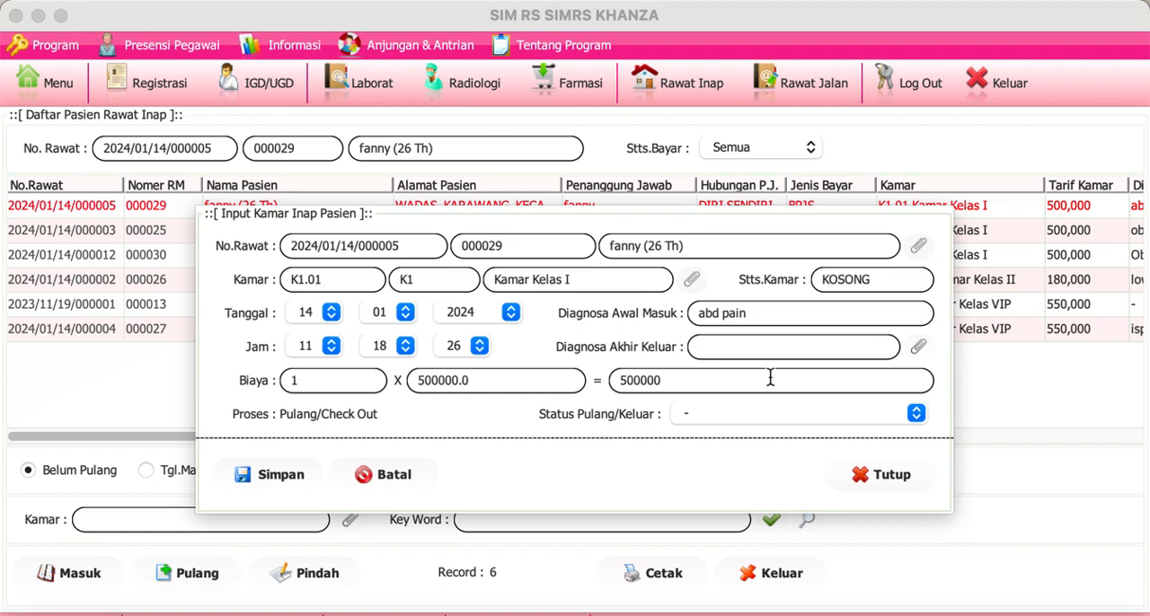
pyautogui.click(801, 353)
pyautogui.write('K30')
pyautogui.click(800, 414)
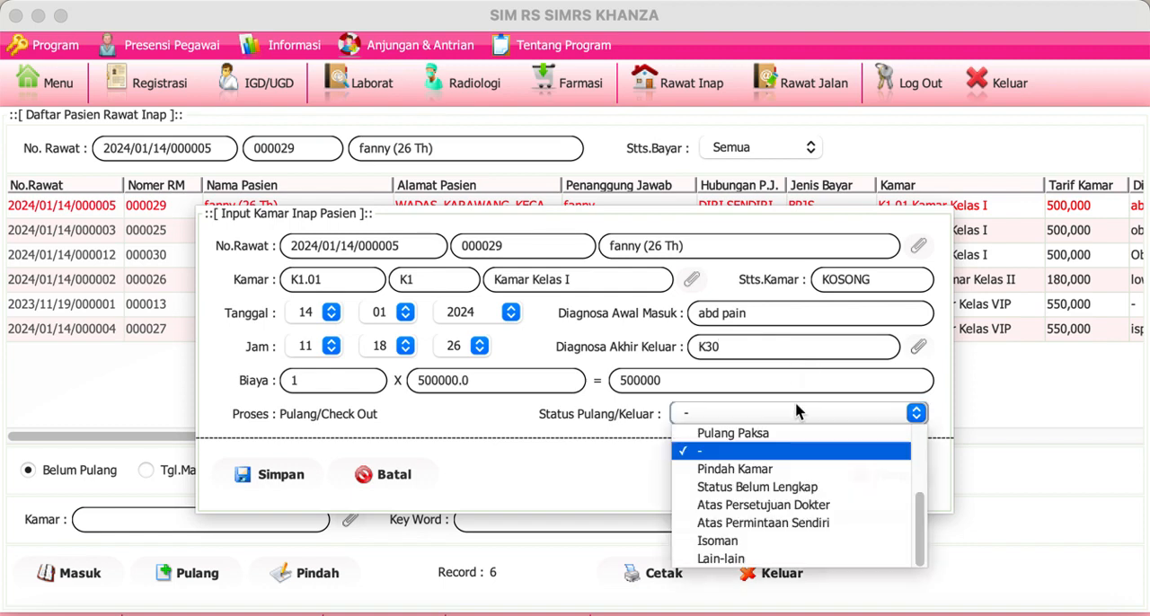
pyautogui.click(778, 507)
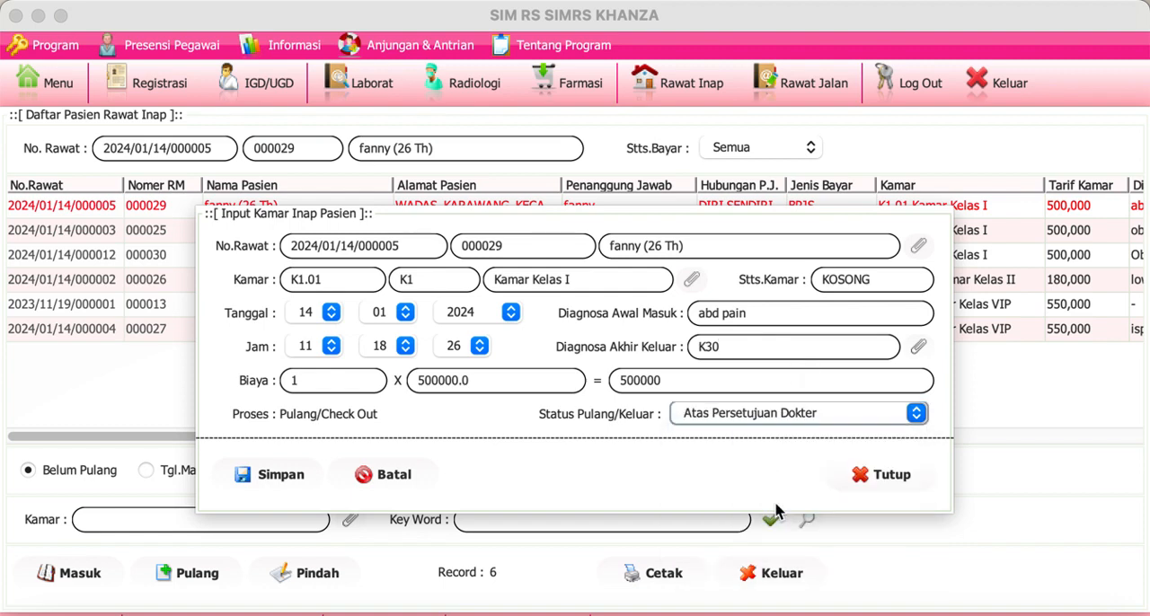
pyautogui.click(289, 478)
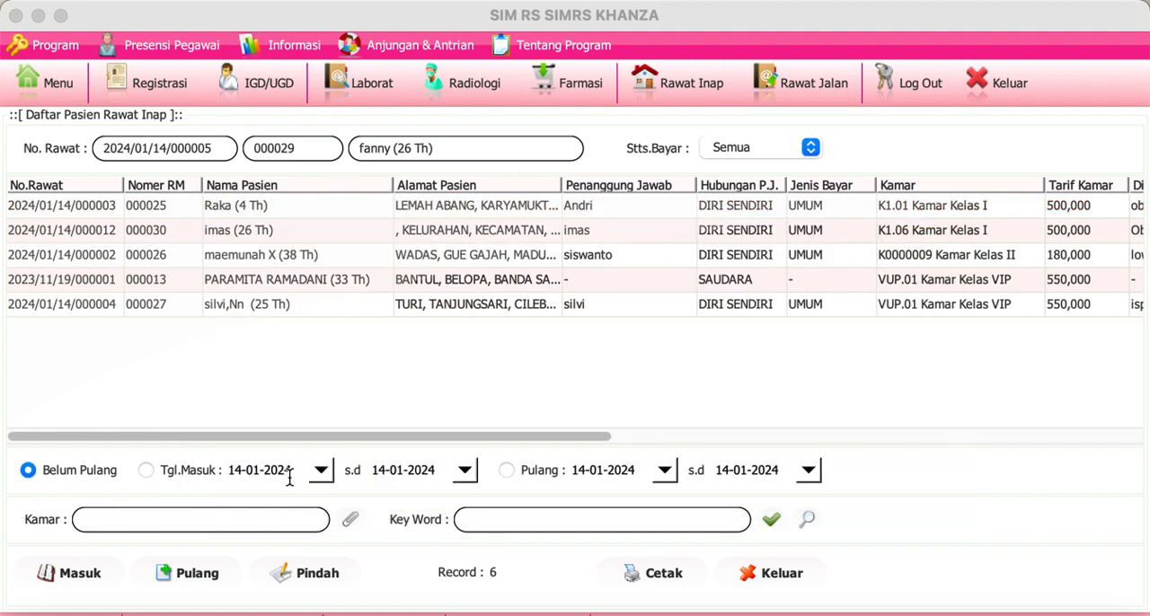
pyautogui.click(342, 233)
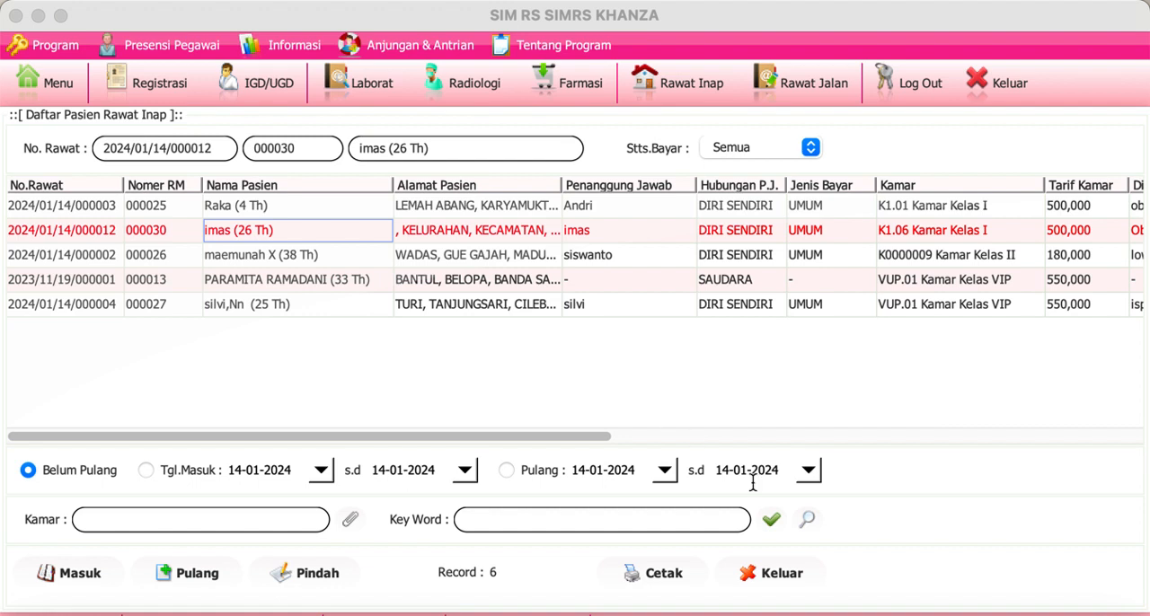
pyautogui.click(770, 574)
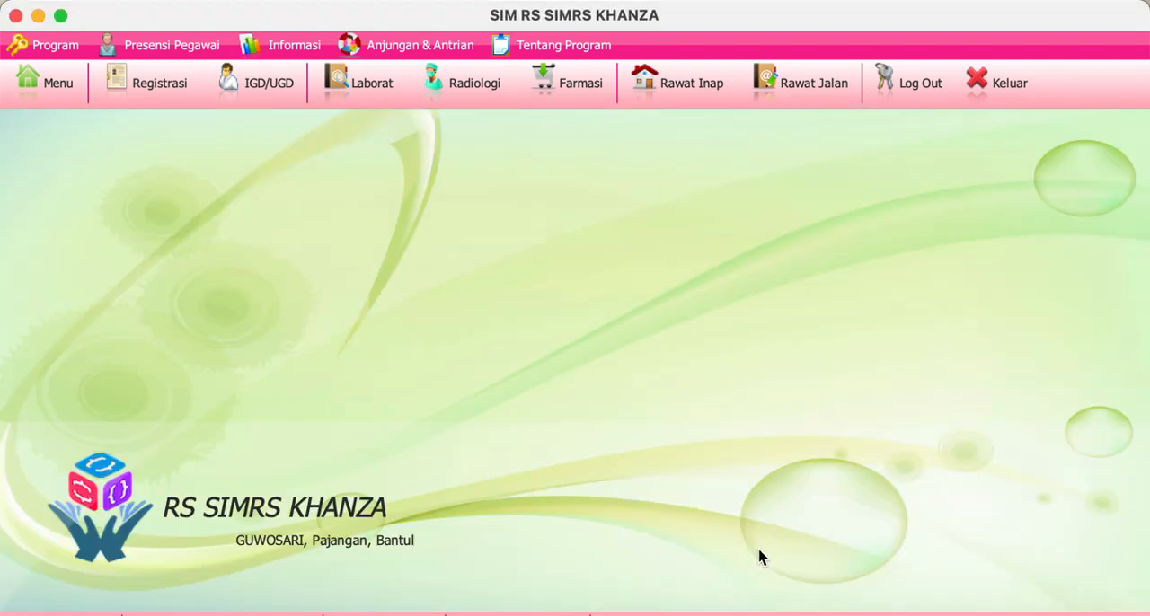
# Step: Open the main menu and search its modules for "obat"
pyautogui.click(71, 101)
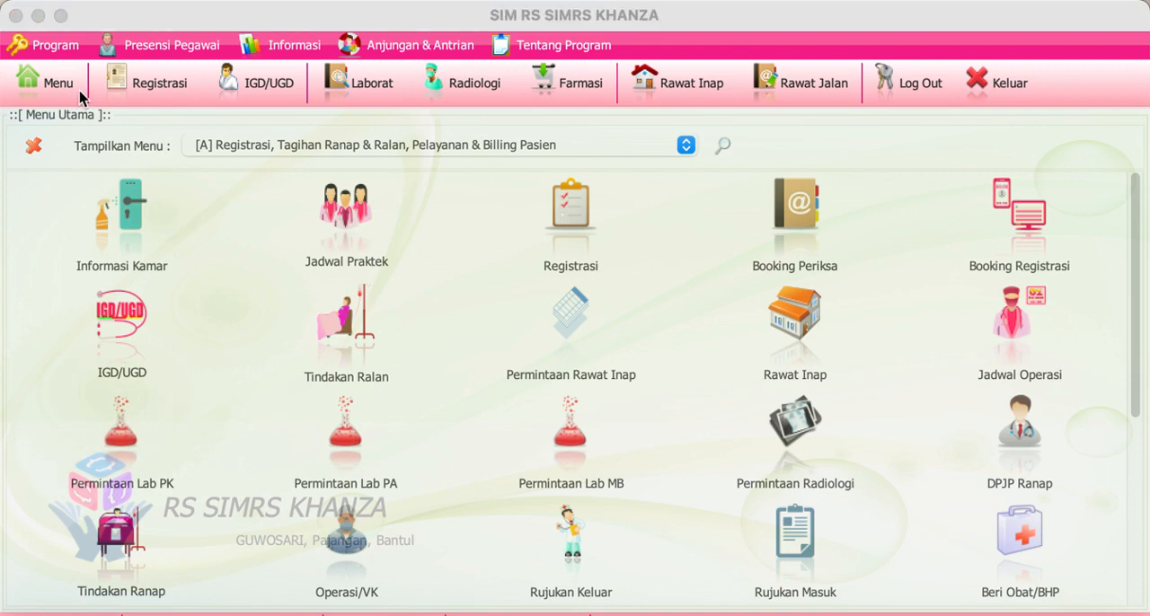
pyautogui.click(79, 93)
pyautogui.click(724, 147)
pyautogui.write('ob')
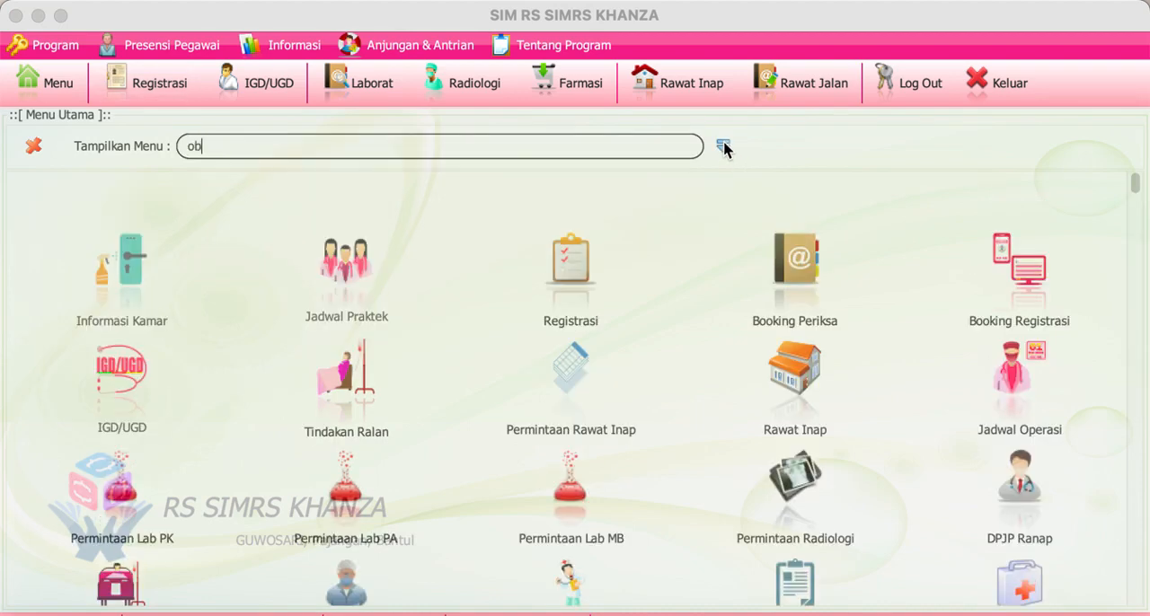
pyautogui.write('at')
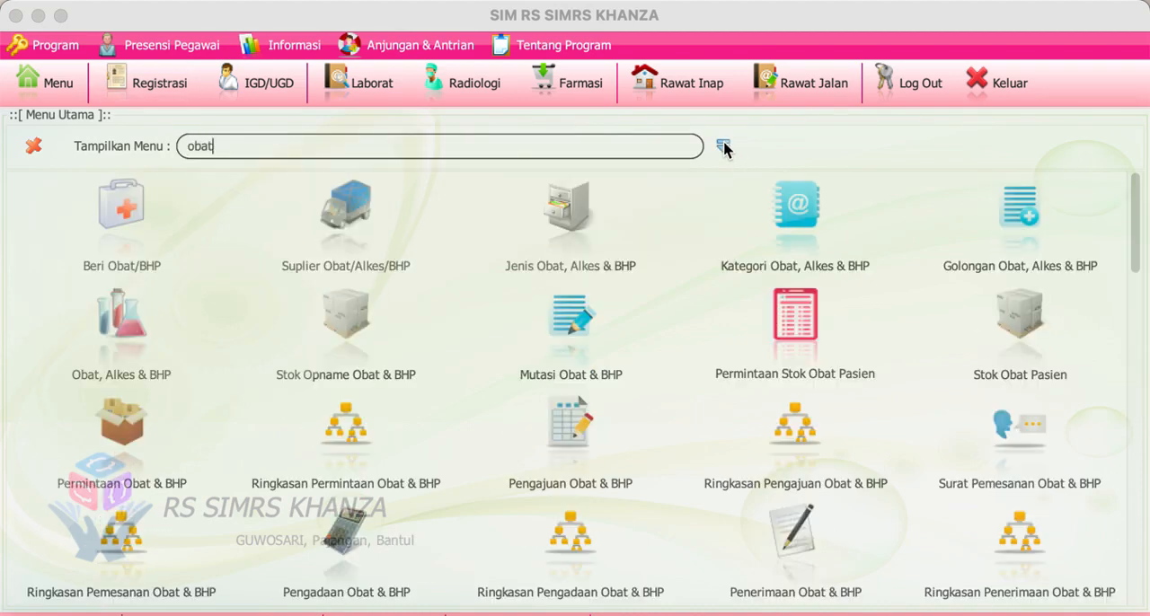
pyautogui.click(121, 319)
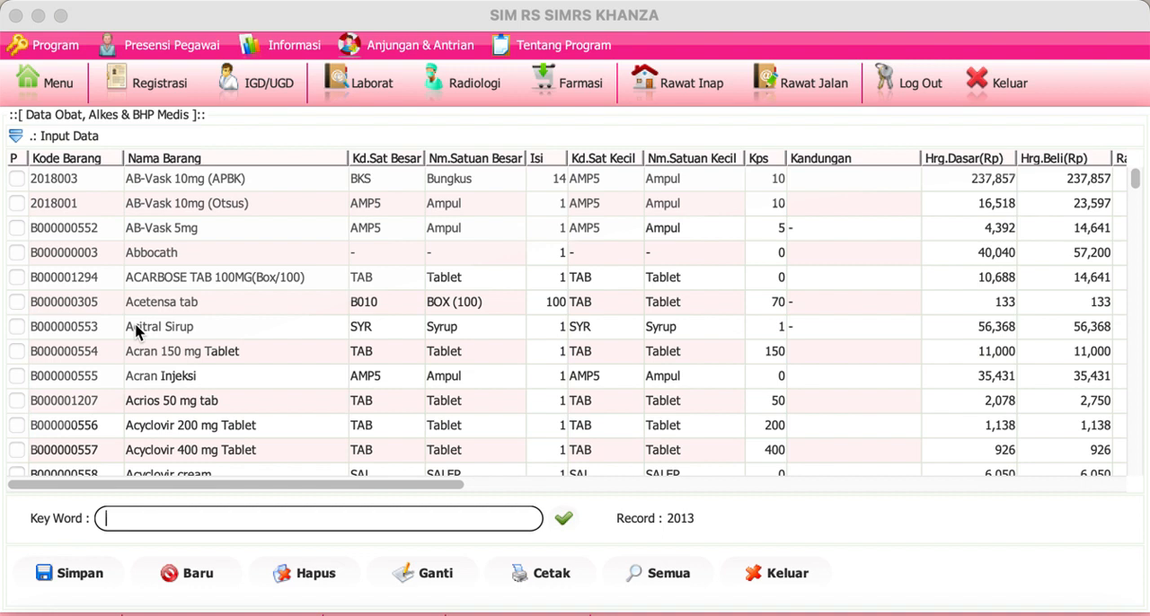
pyautogui.click(197, 575)
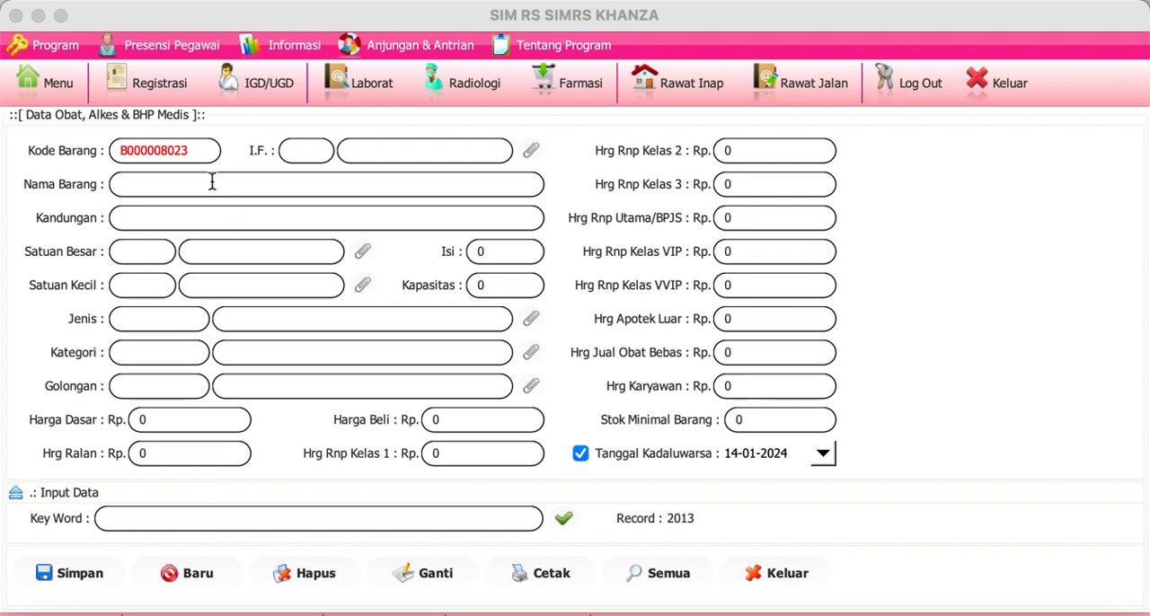
pyautogui.click(300, 185)
pyautogui.write('SA')
pyautogui.press('BackSpace')
pyautogui.write('anmo')
pyautogui.click(79, 92)
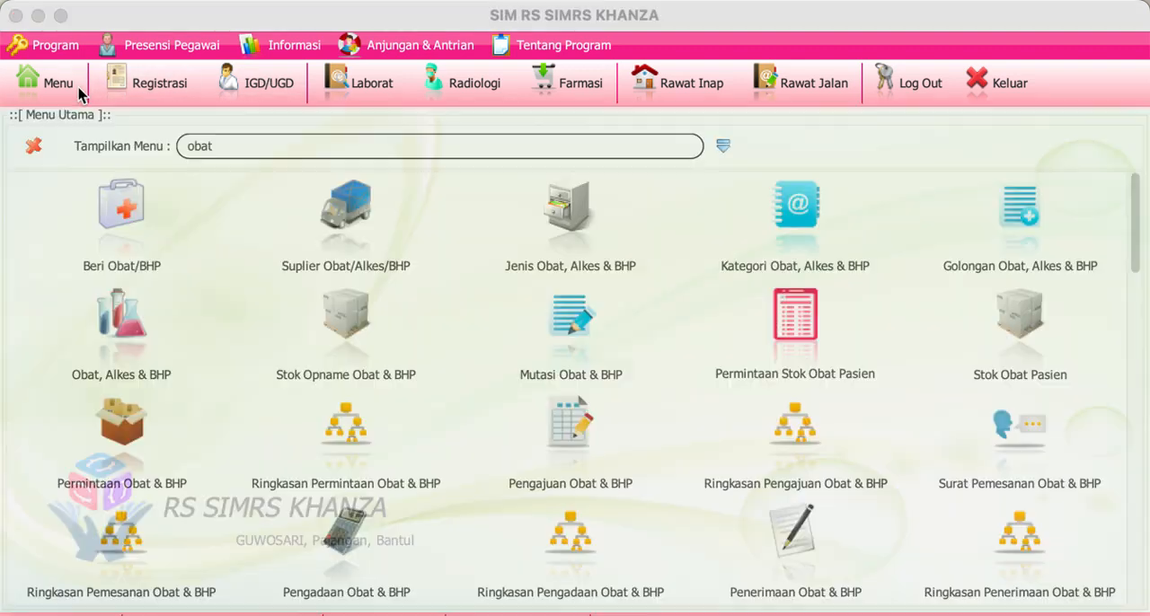
pyautogui.click(722, 153)
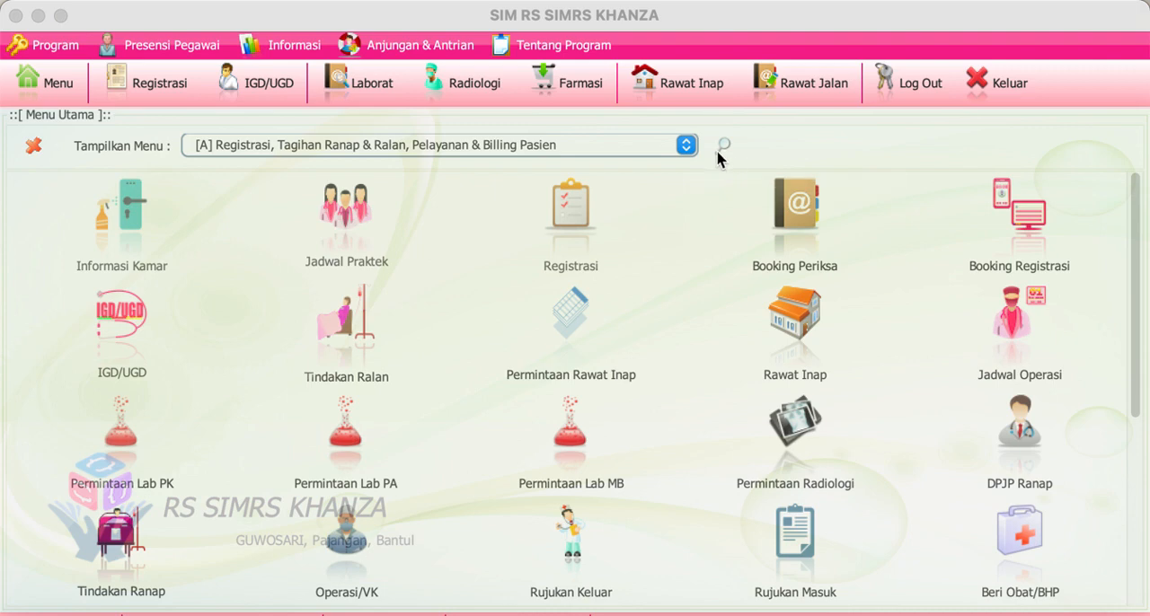
pyautogui.click(719, 153)
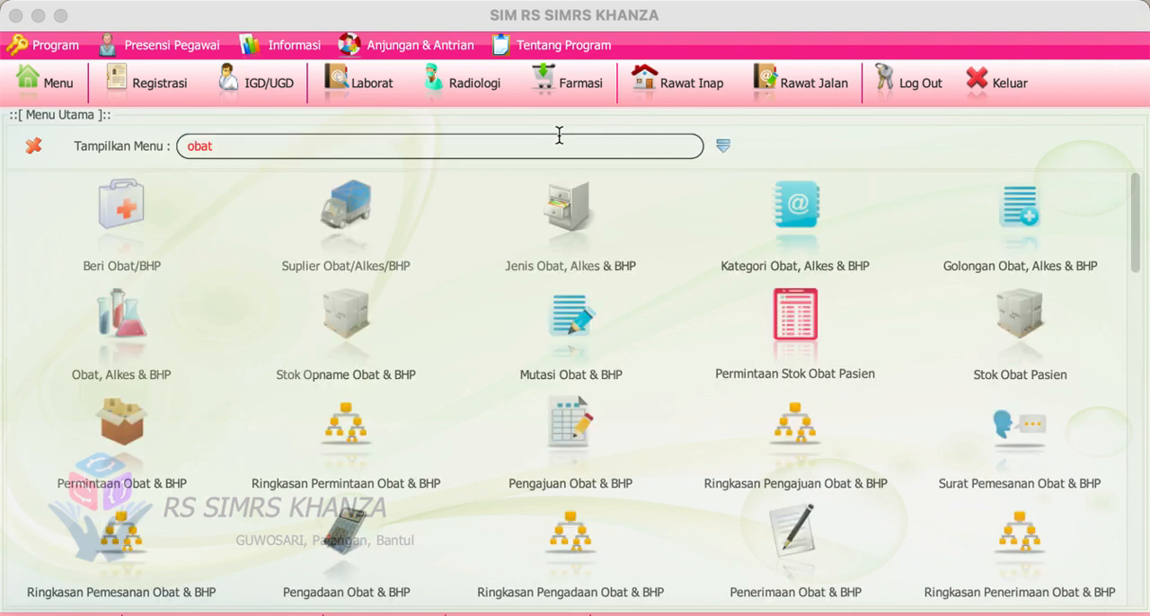
# Step: Start a new item in Obat, Alkes & BHP named "Sanmol 500 mg Tab" and assign the pharmaceutical industry SANBE FARMA (I0005)
pyautogui.click(143, 325)
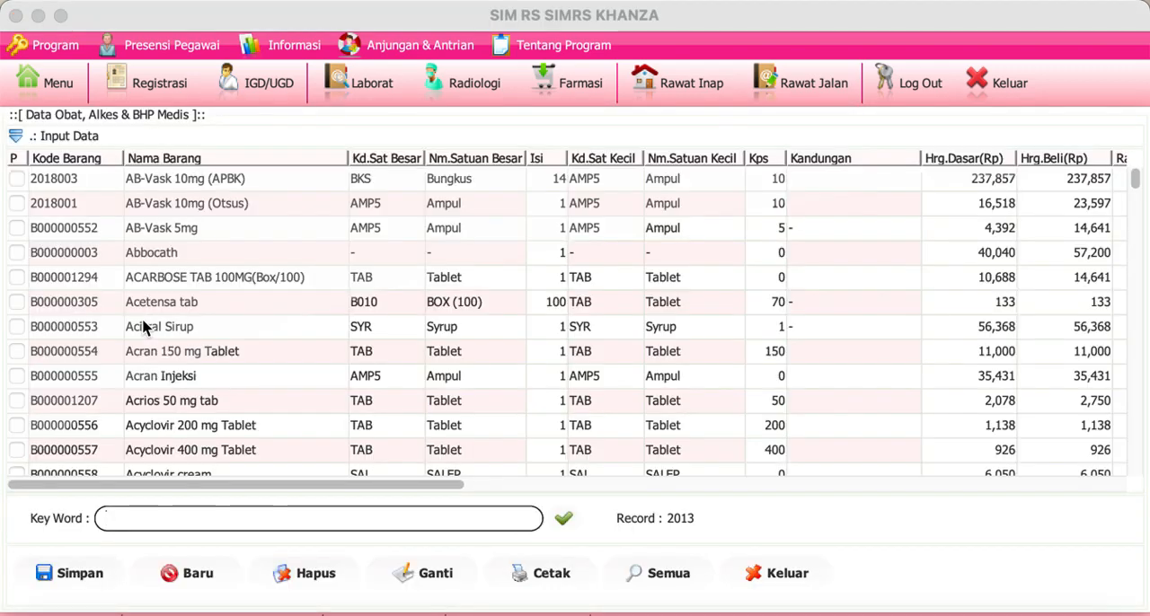
pyautogui.click(186, 572)
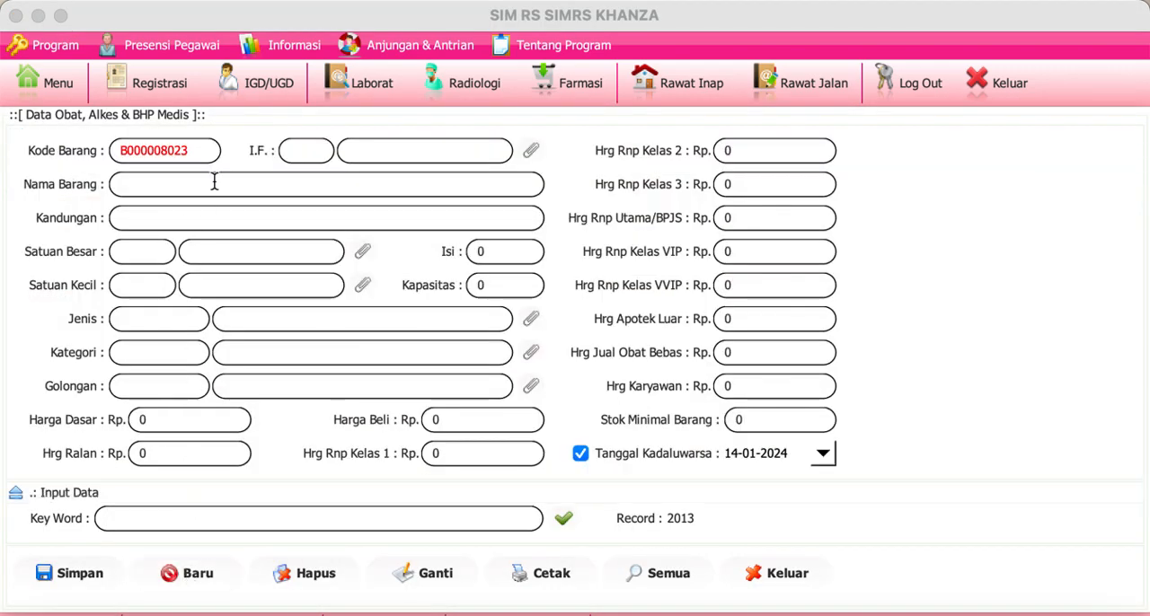
pyautogui.click(272, 184)
pyautogui.write('Sanmol 500 mg Tab')
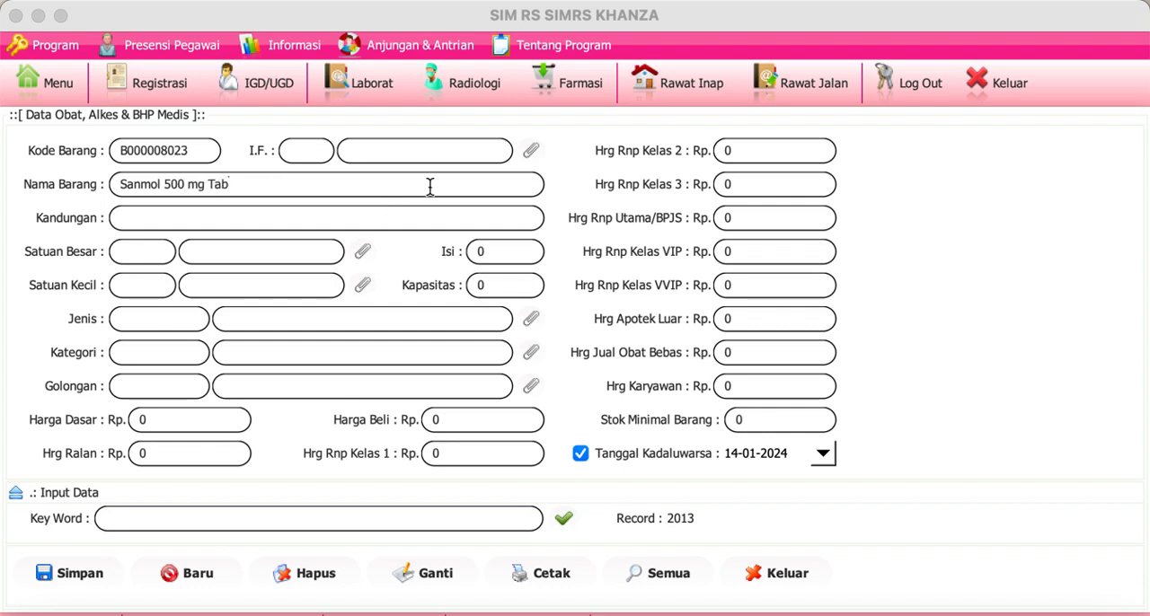
pyautogui.click(529, 150)
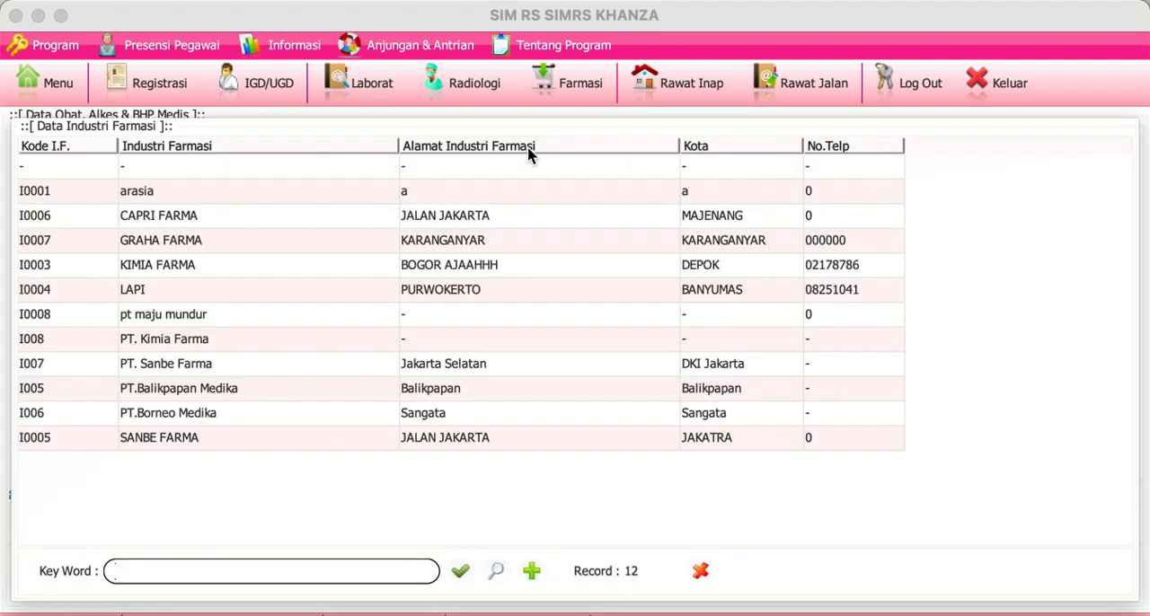
pyautogui.doubleClick(247, 447)
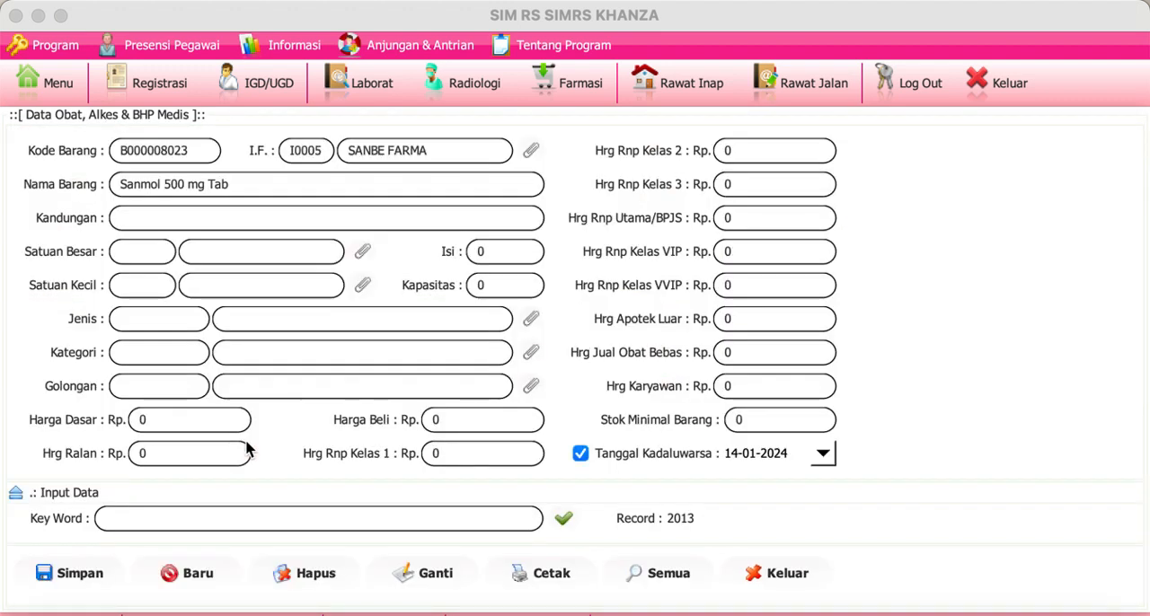
# Step: View the entry form for adding a pharmaceutical industry, and return to the medicine form without adding one
pyautogui.click(532, 152)
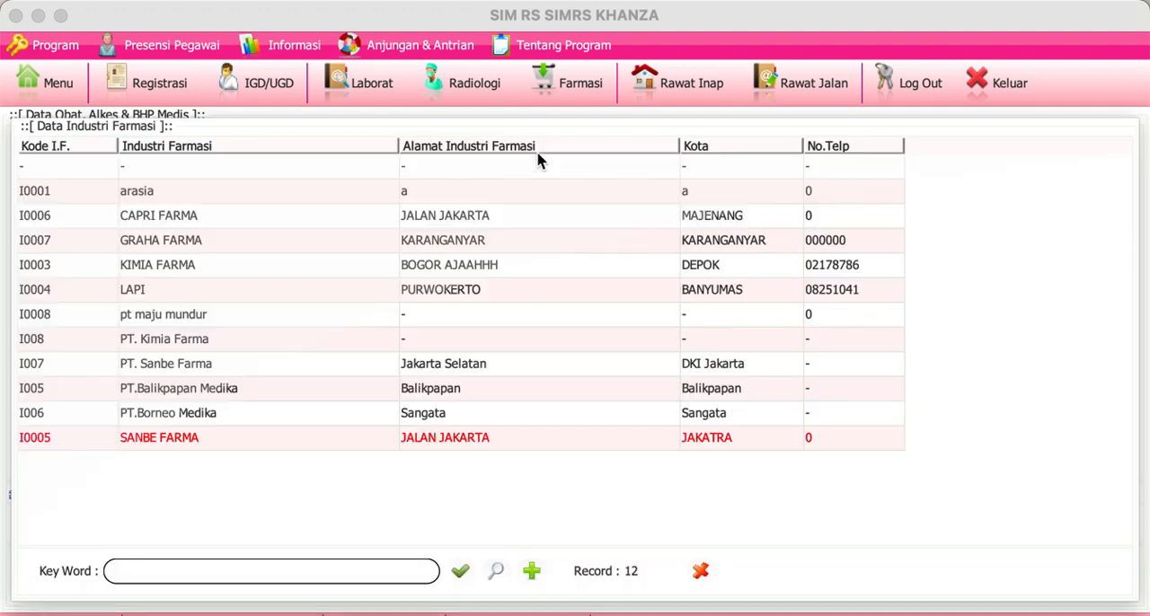
pyautogui.click(531, 572)
pyautogui.click(222, 564)
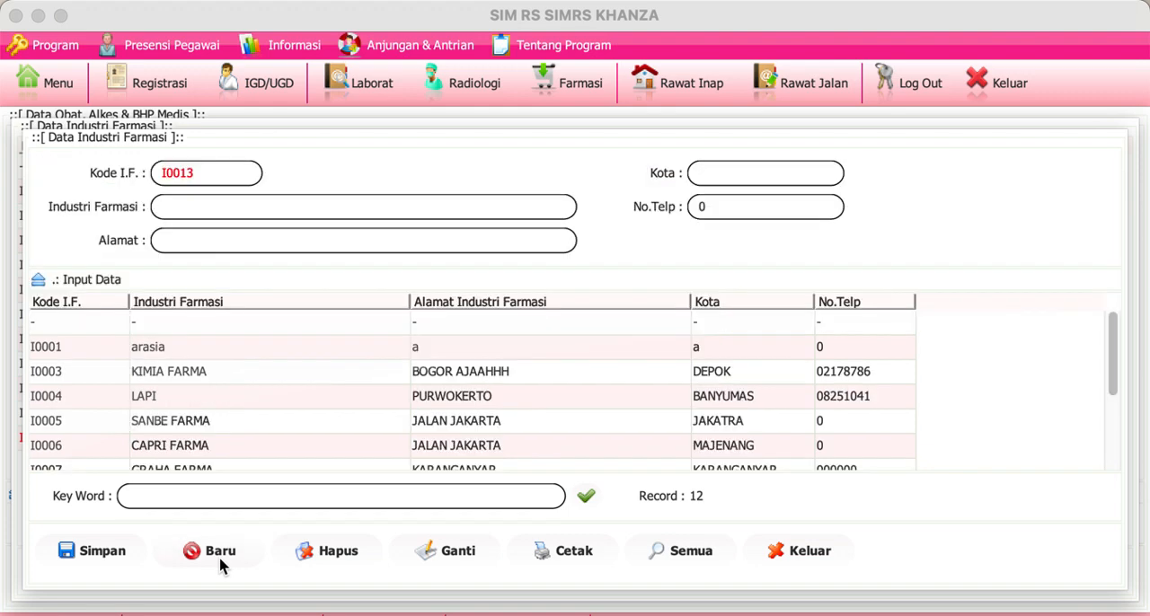
pyautogui.click(795, 551)
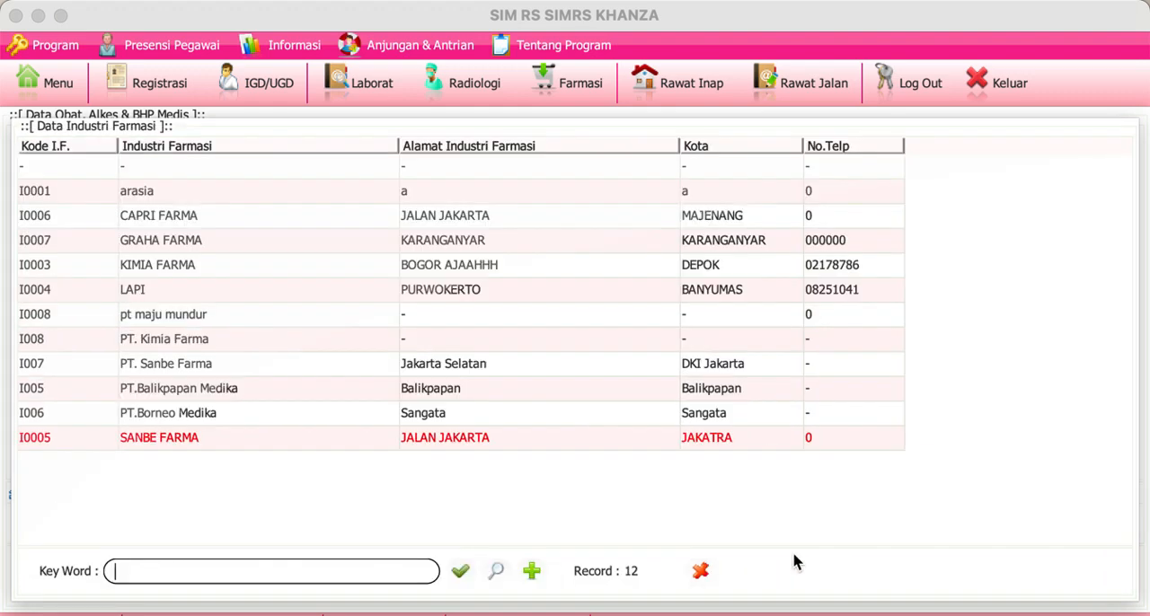
pyautogui.click(700, 571)
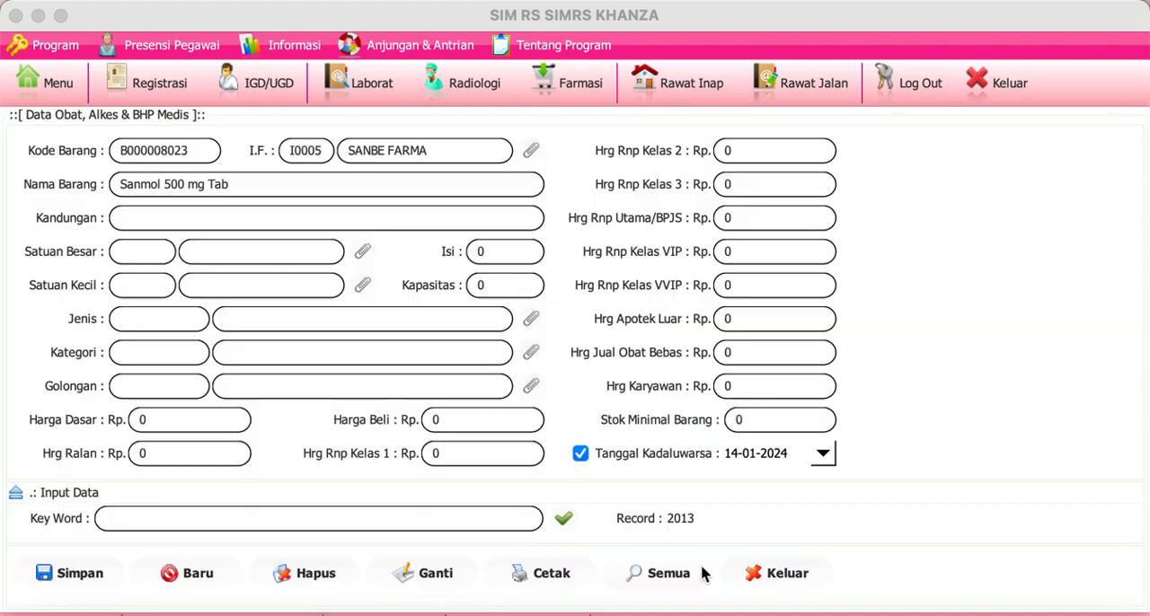
# Step: Enter "Parasetamol" as the Kandungan of the new medicine
pyautogui.click(307, 223)
pyautogui.write('Paraseta')
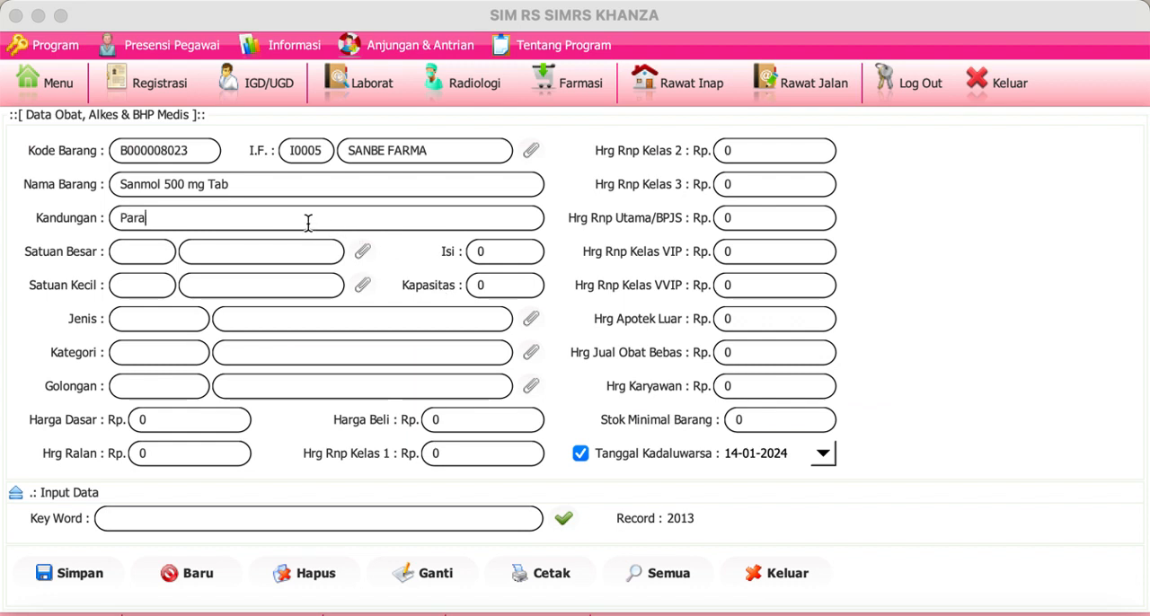
pyautogui.write('m')
pyautogui.write('mol')
pyautogui.press('BackSpace')
pyautogui.press('BackSpace')
pyautogui.press('BackSpace')
pyautogui.write('ol')
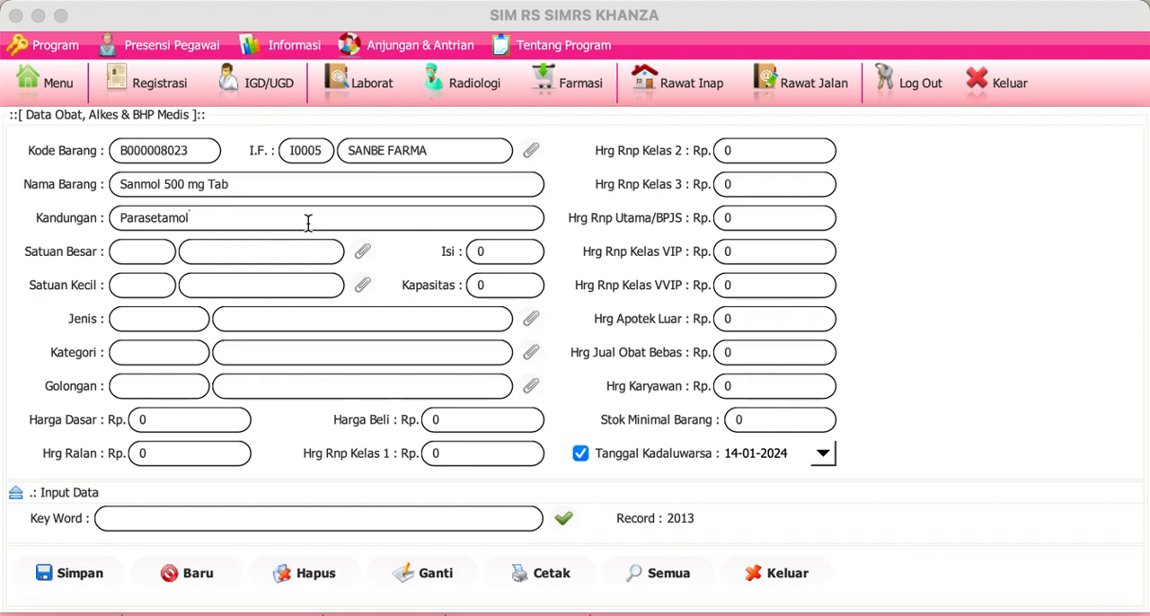
# Step: Set the medicine's Satuan Besar to BOX (100), code B010, and its Isi to 100
pyautogui.click(362, 254)
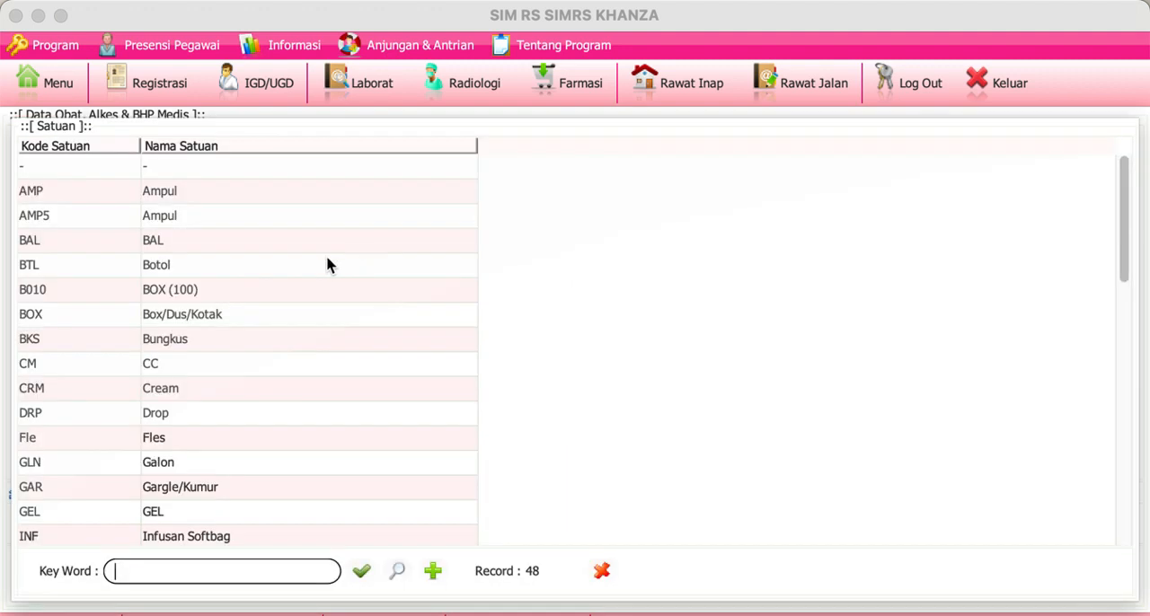
pyautogui.click(182, 292)
pyautogui.doubleClick(182, 292)
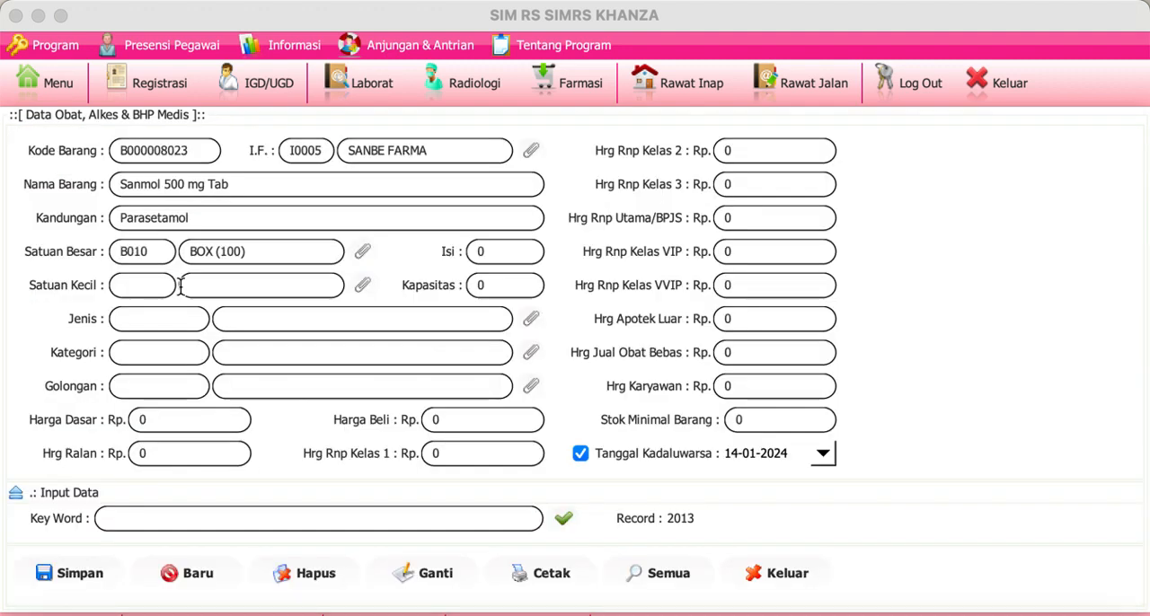
pyautogui.click(495, 253)
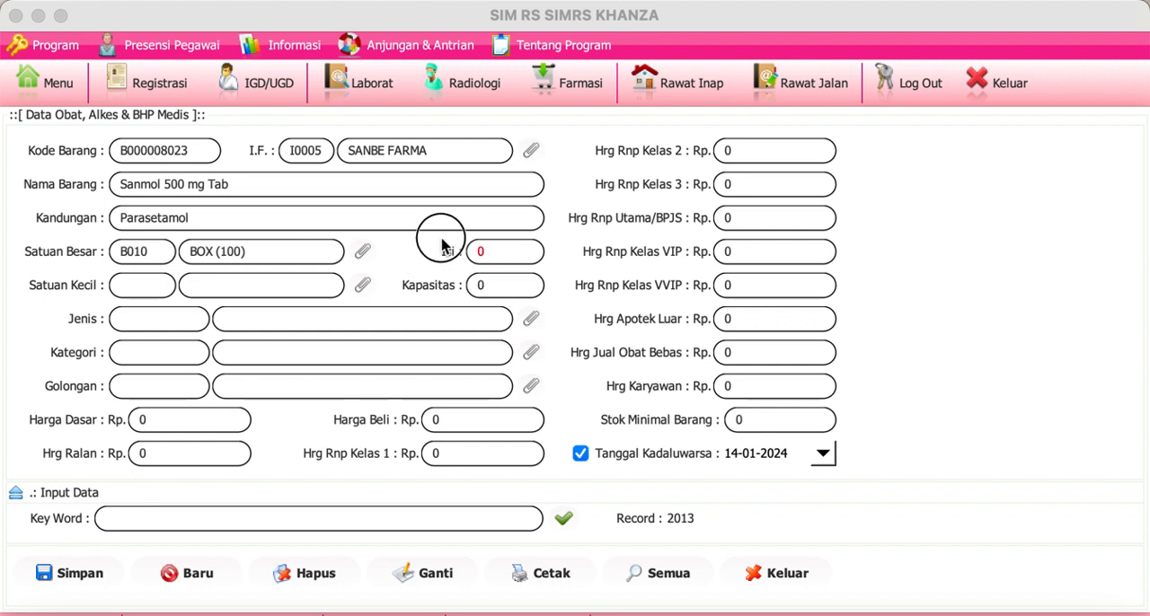
pyautogui.write('100')
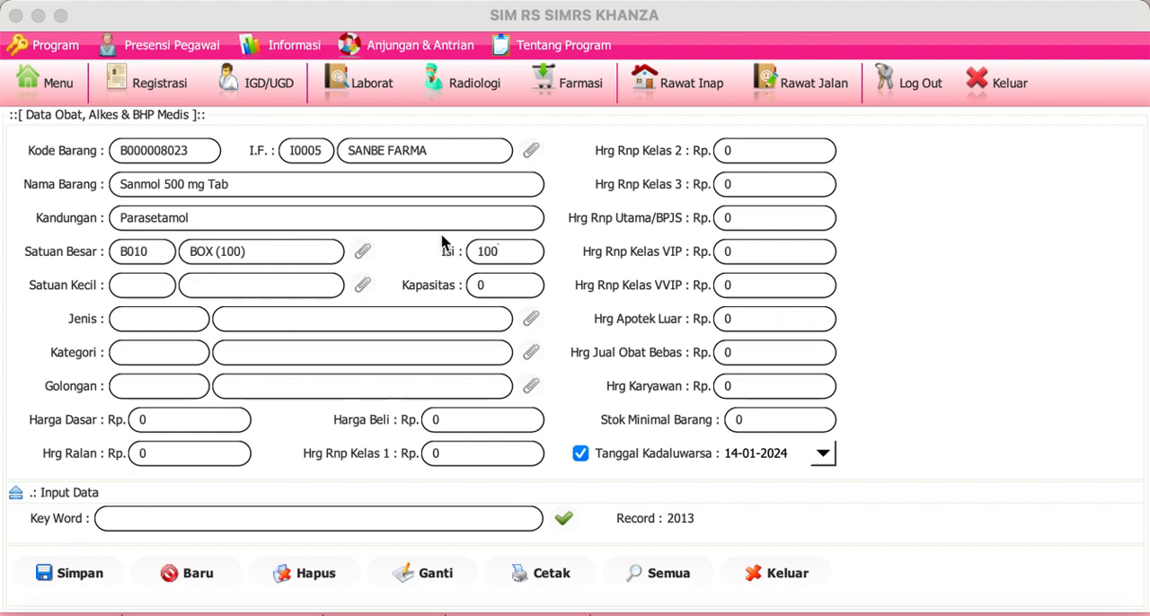
# Step: Set the medicine's Satuan Kecil to Tab, code S02, and its Kapasitas to 500
pyautogui.click(362, 284)
pyautogui.write('tab')
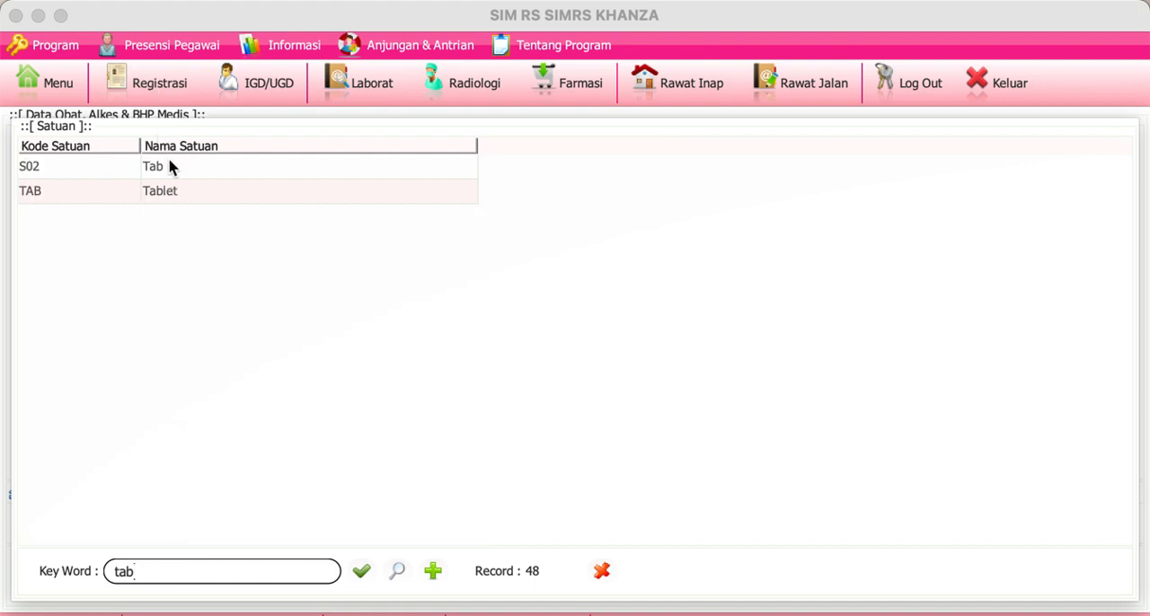
pyautogui.doubleClick(170, 167)
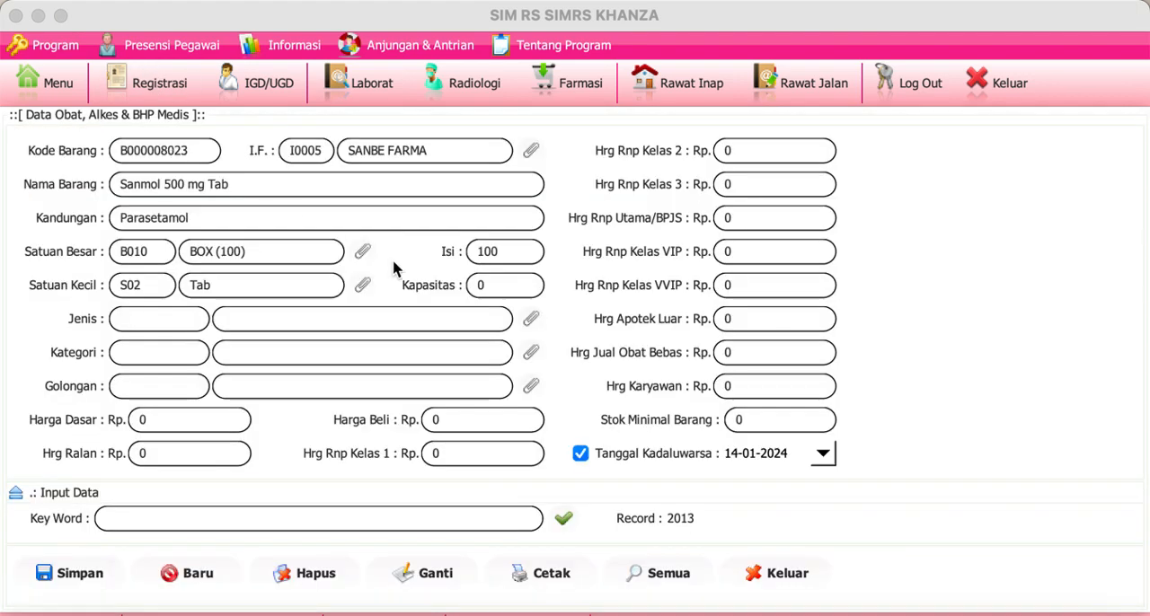
pyautogui.click(490, 285)
pyautogui.click(180, 184)
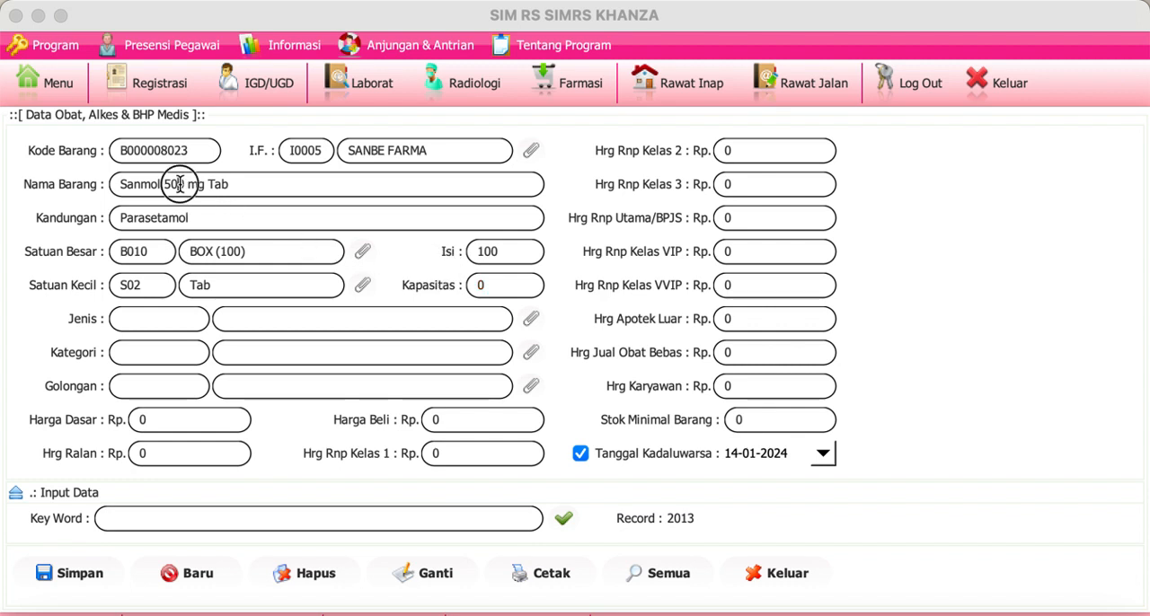
pyautogui.click(525, 287)
pyautogui.write('500')
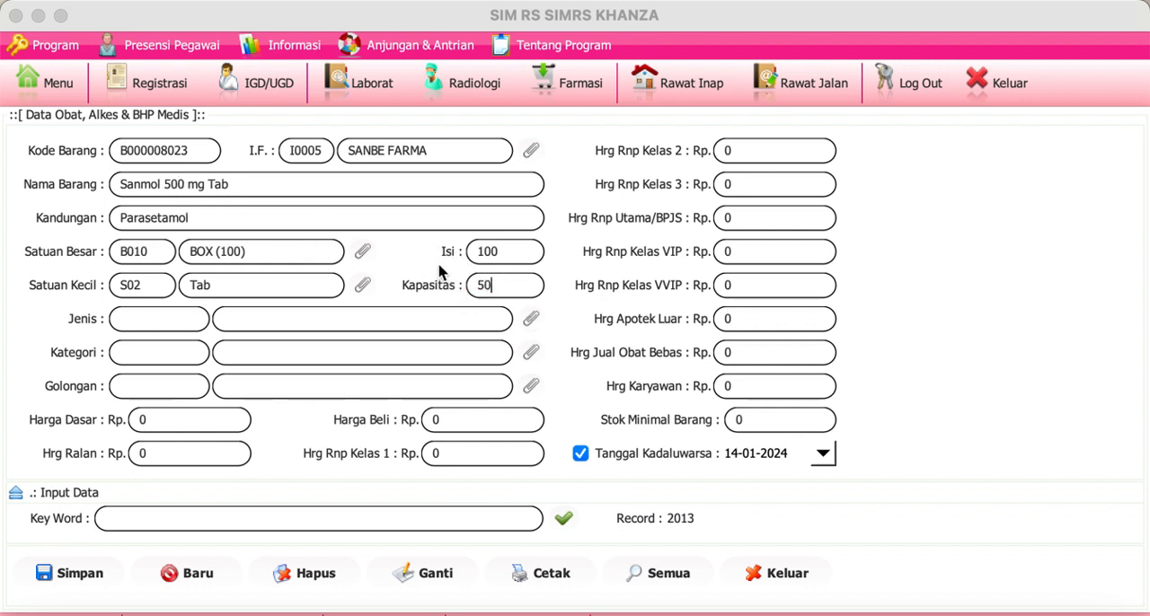
# Step: Set the medicine's Jenis to OBAT ORAL (JB01) and its Kategori to NON GENERIK (K05)
pyautogui.click(487, 318)
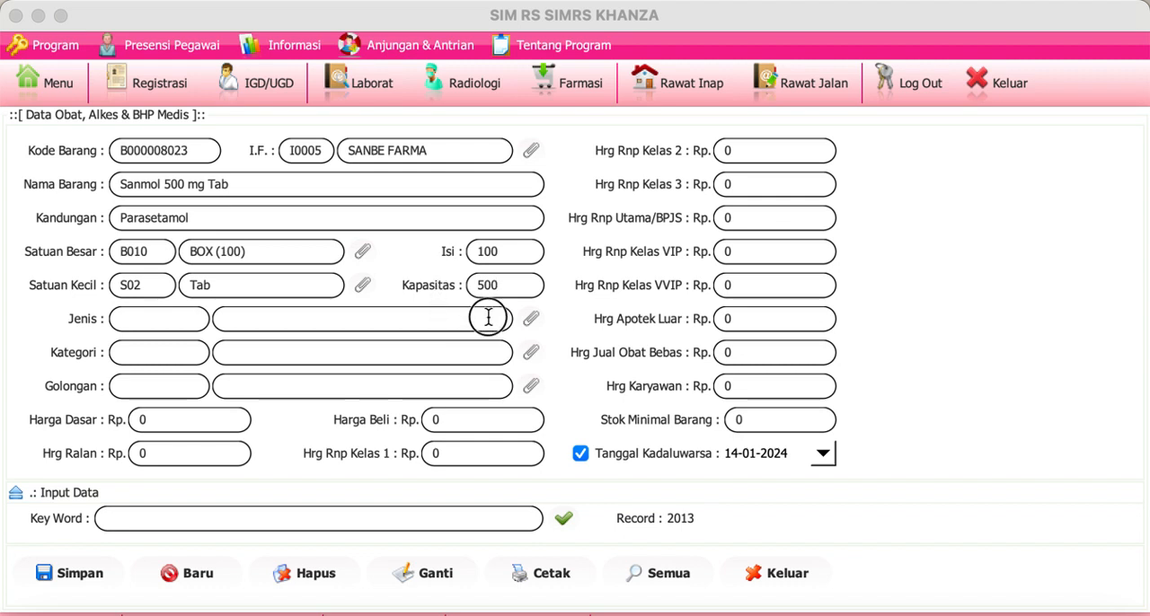
pyautogui.click(532, 321)
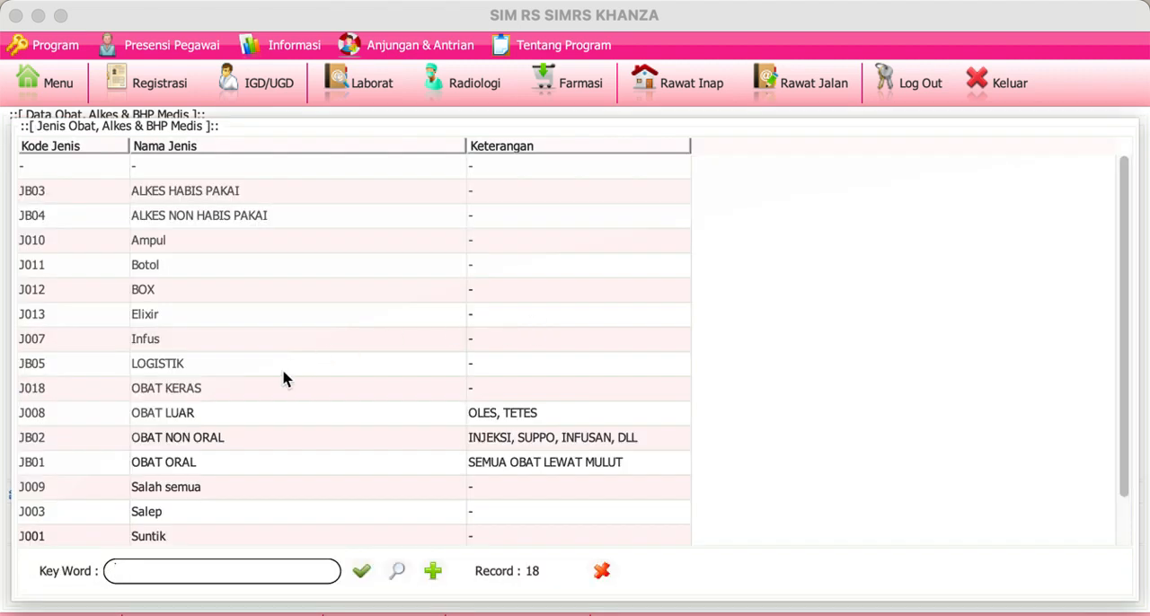
pyautogui.click(239, 467)
pyautogui.doubleClick(239, 467)
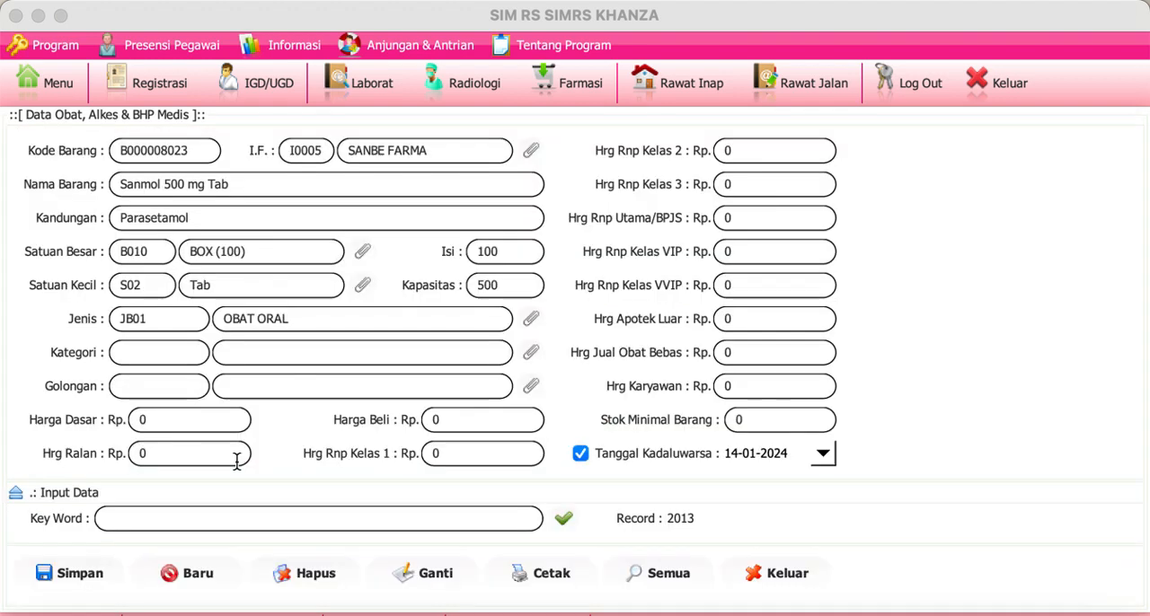
pyautogui.click(531, 353)
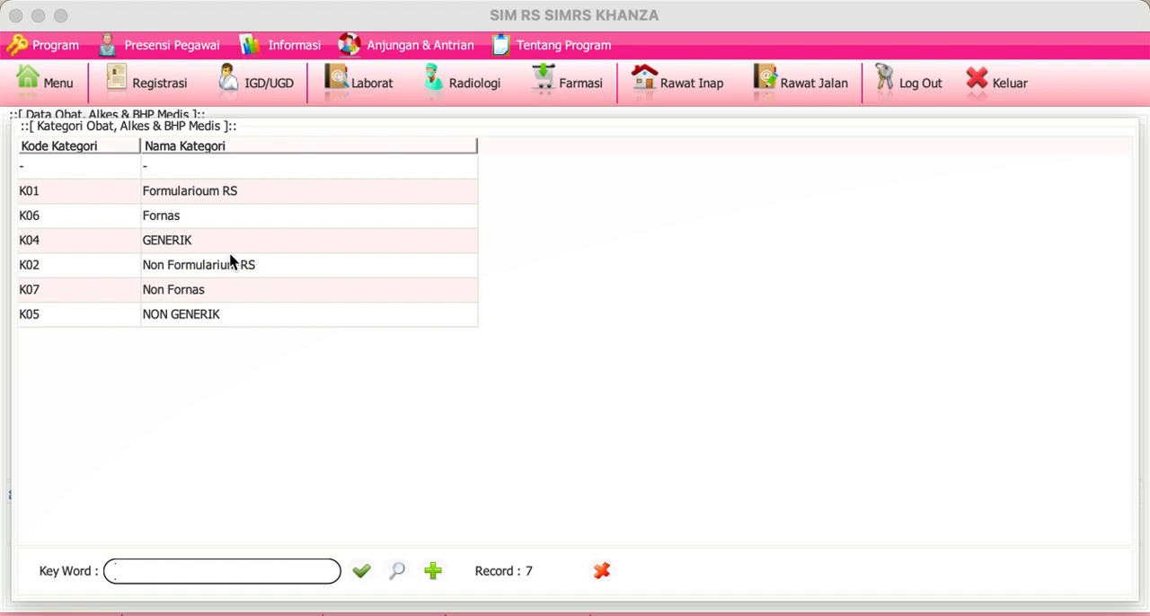
pyautogui.doubleClick(201, 320)
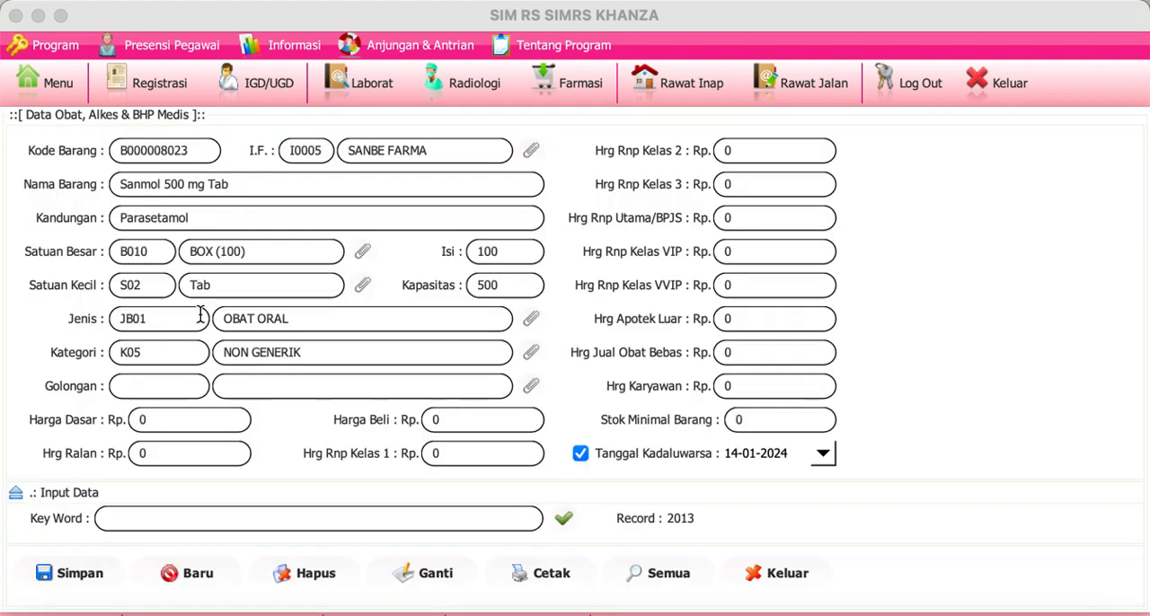
# Step: Set the new medicine's Golongan to OBAT BEBAS (G04)
pyautogui.click(531, 386)
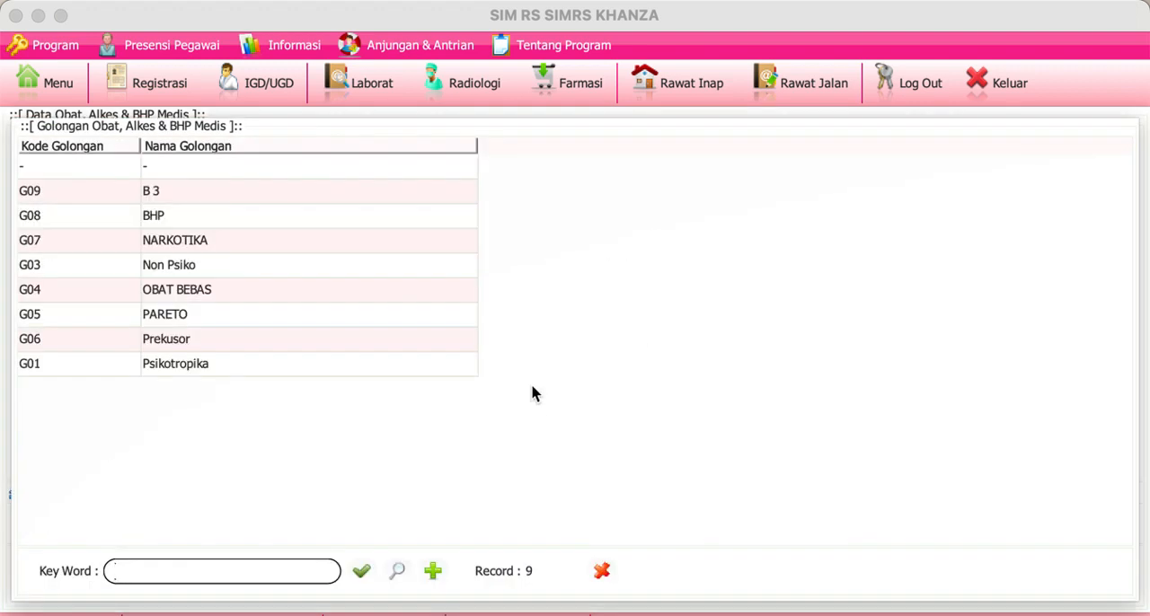
pyautogui.click(283, 296)
pyautogui.doubleClick(282, 292)
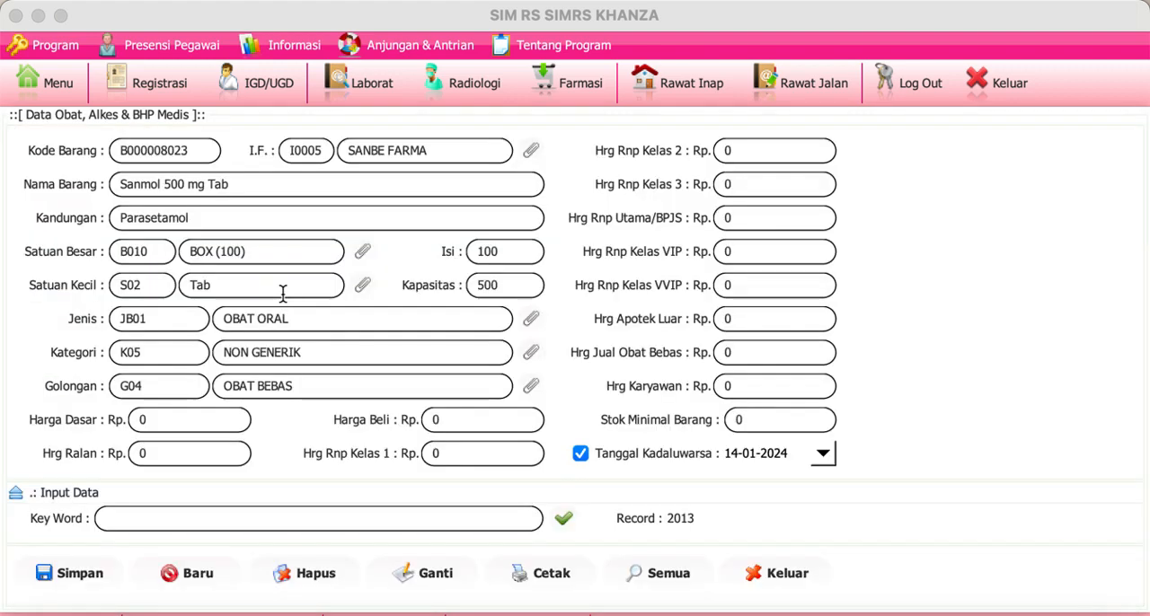
# Step: Set both the Harga Dasar and the Harga Beli of the medicine to 500
pyautogui.click(217, 419)
pyautogui.write('500')
pyautogui.click(444, 418)
pyautogui.write('500')
# Step: Set the Hrg Ralan, Hrg Rnp Kelas 1 and Hrg Rnp Kelas 2 prices to 1000
pyautogui.click(206, 456)
pyautogui.click(216, 458)
pyautogui.write('1000')
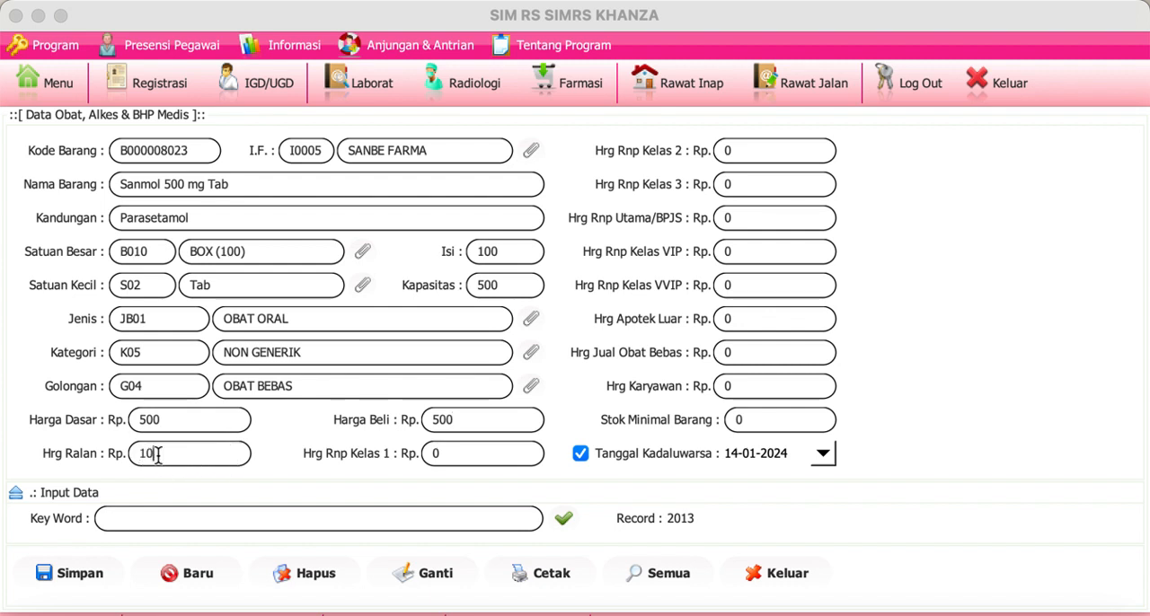
pyautogui.click(459, 454)
pyautogui.write('1000')
pyautogui.click(801, 153)
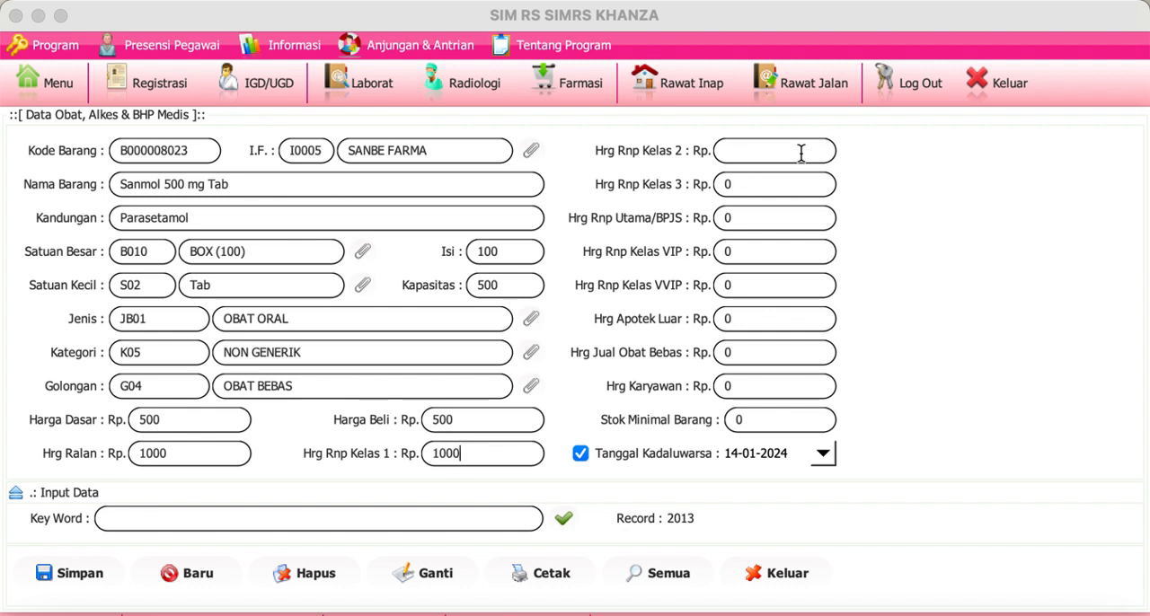
pyautogui.write('1000')
pyautogui.press('BackSpace')
pyautogui.press('BackSpace')
pyautogui.press('BackSpace')
pyautogui.write('100')
pyautogui.write('0')
# Step: Calculate all selling prices as 600.0 from the Harga Beli and save the new medicine
pyautogui.click(473, 422)
pyautogui.press('Return')
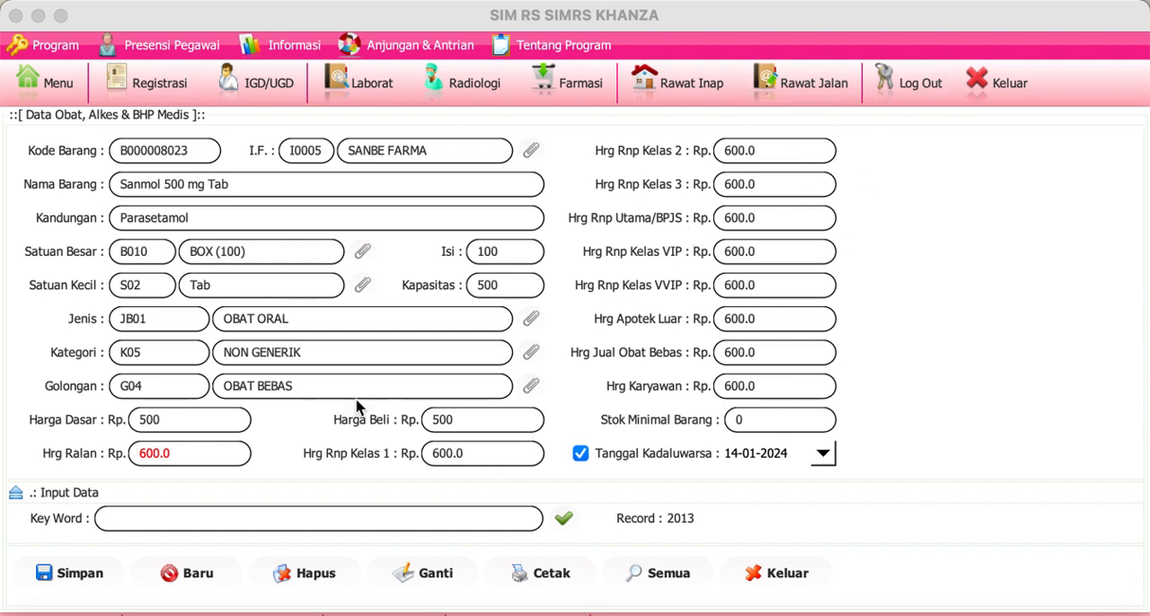
pyautogui.click(79, 584)
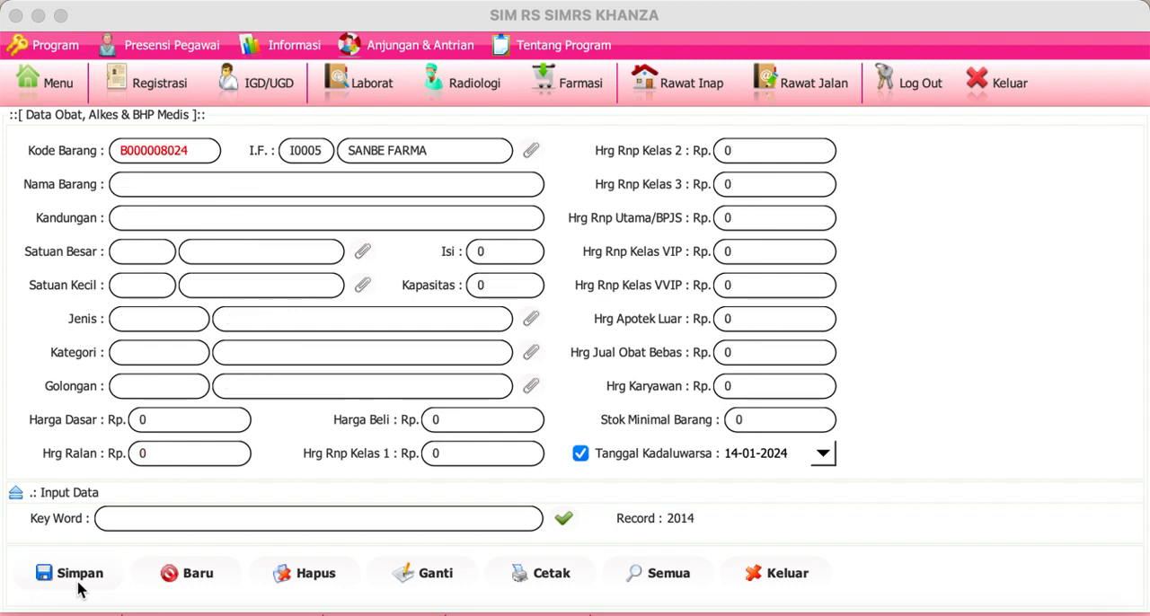
# Step: Reopen the Obat, Alkes & BHP data from the main menu and show its blank input form
pyautogui.click(79, 81)
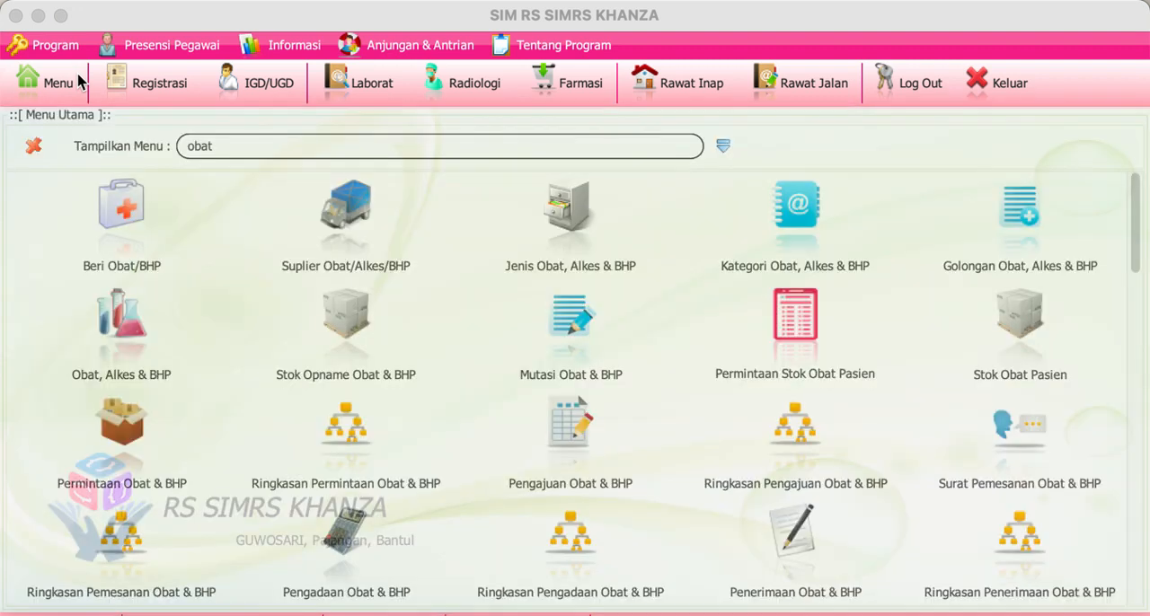
pyautogui.click(724, 146)
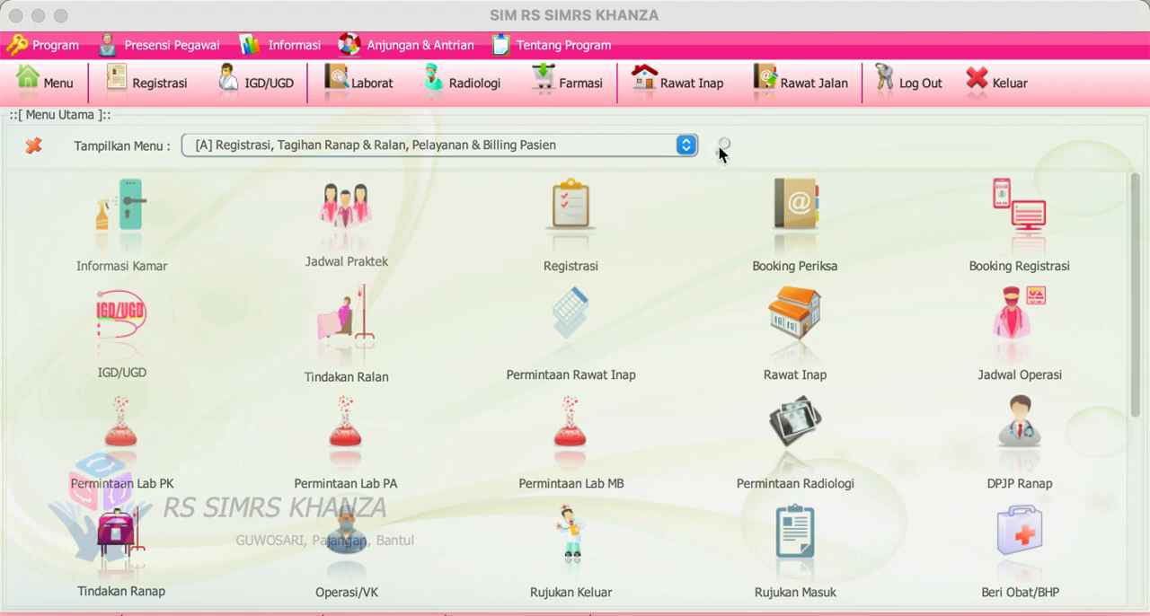
pyautogui.click(723, 146)
pyautogui.click(115, 337)
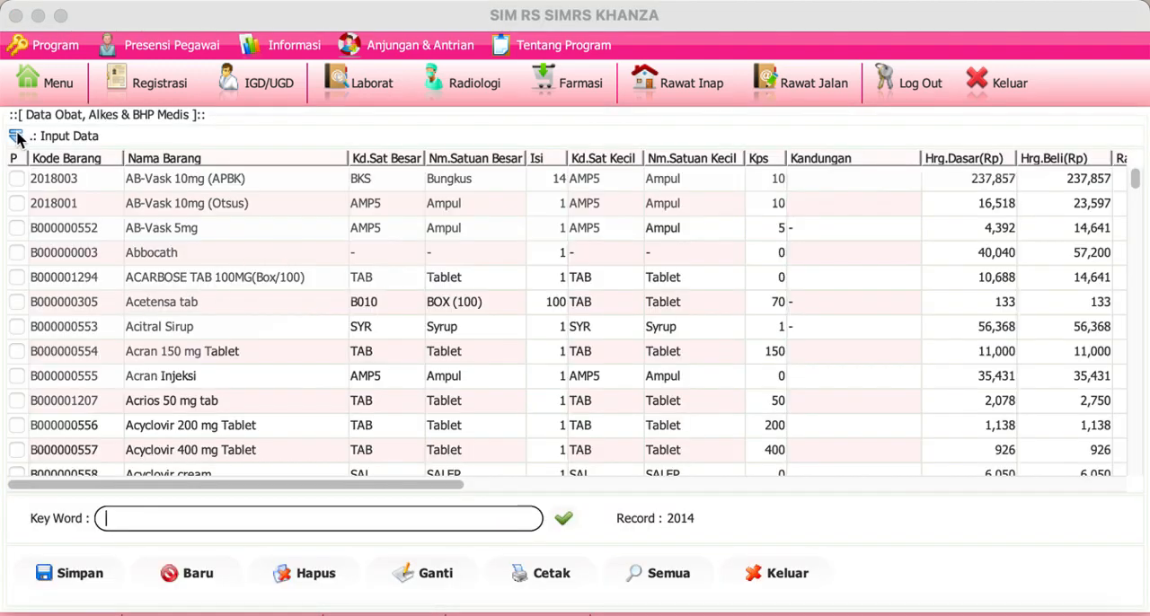
pyautogui.click(17, 136)
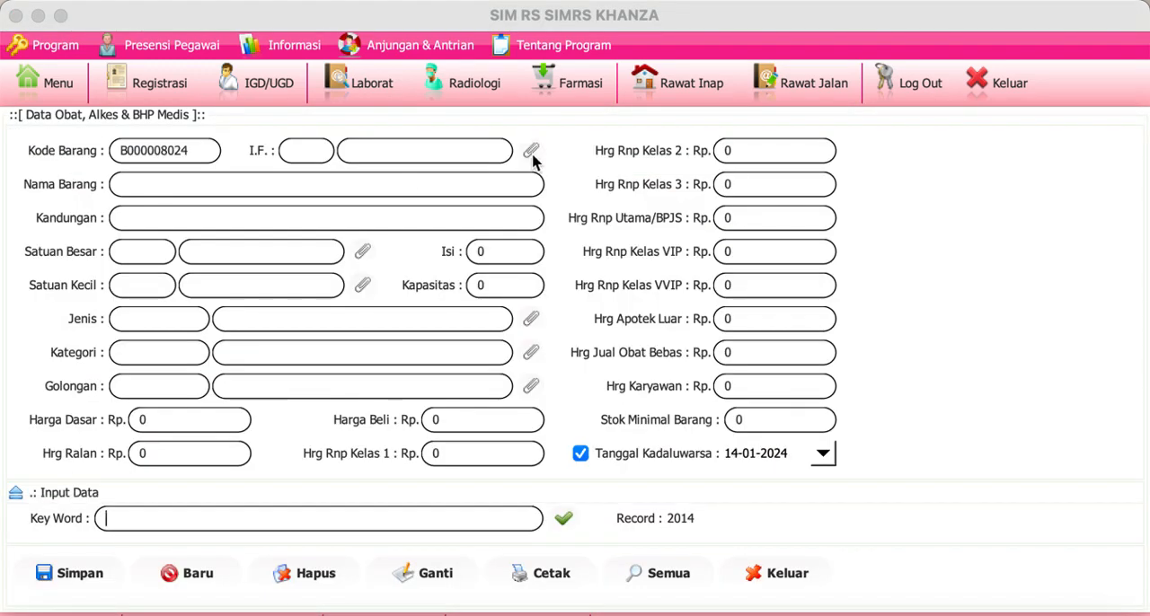
# Step: Add the pharmaceutical company PT. IFARS with "-" as its Alamat and Kota, and save it
pyautogui.click(533, 158)
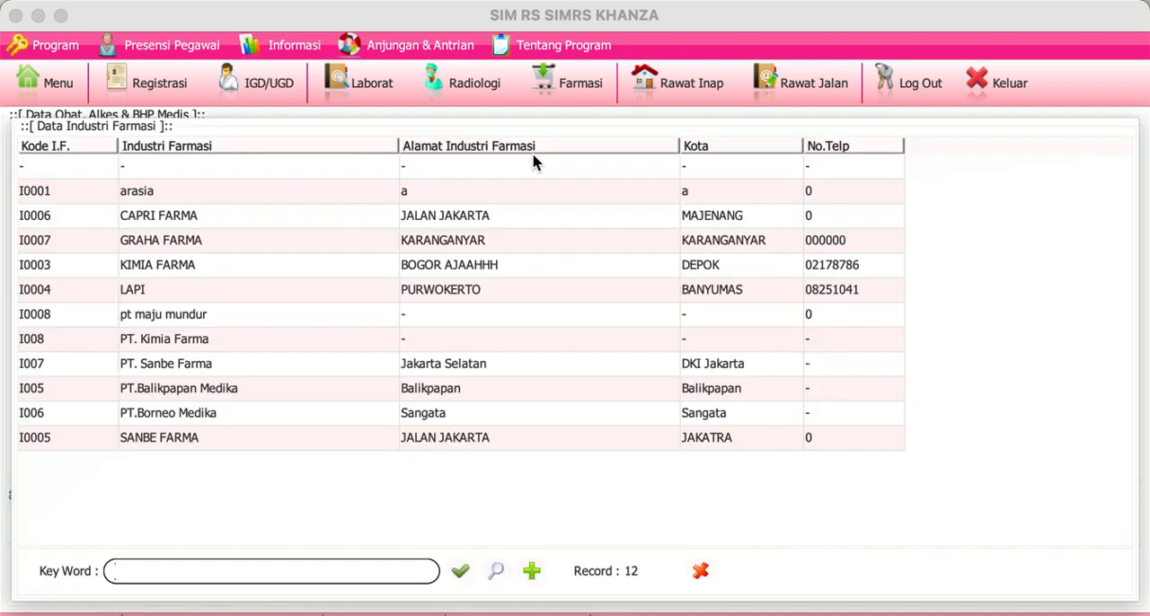
pyautogui.click(531, 571)
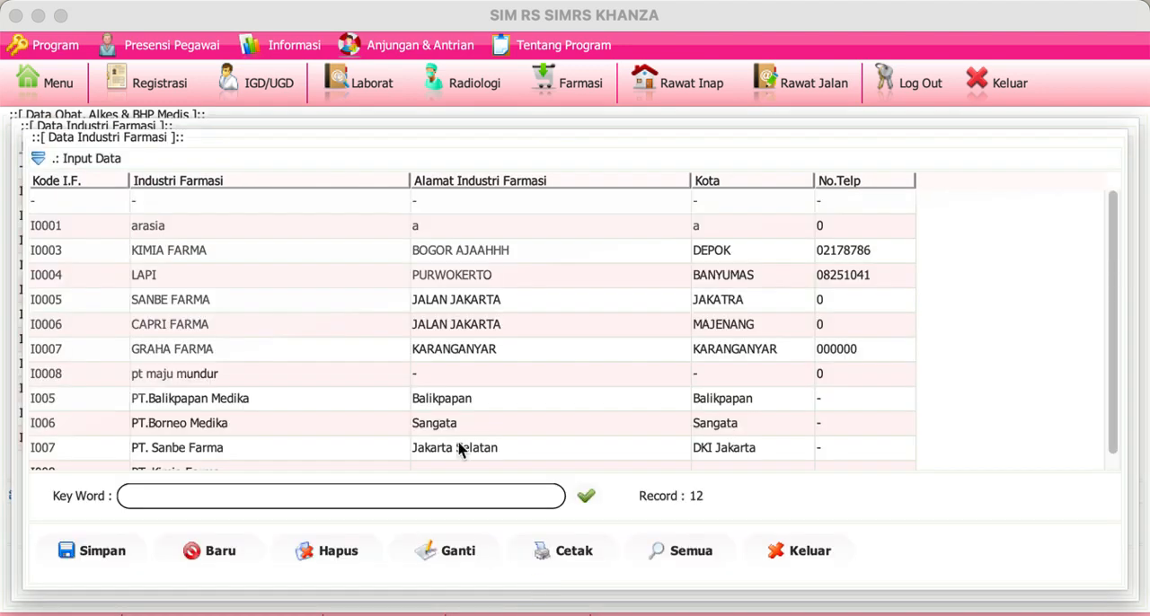
pyautogui.click(225, 550)
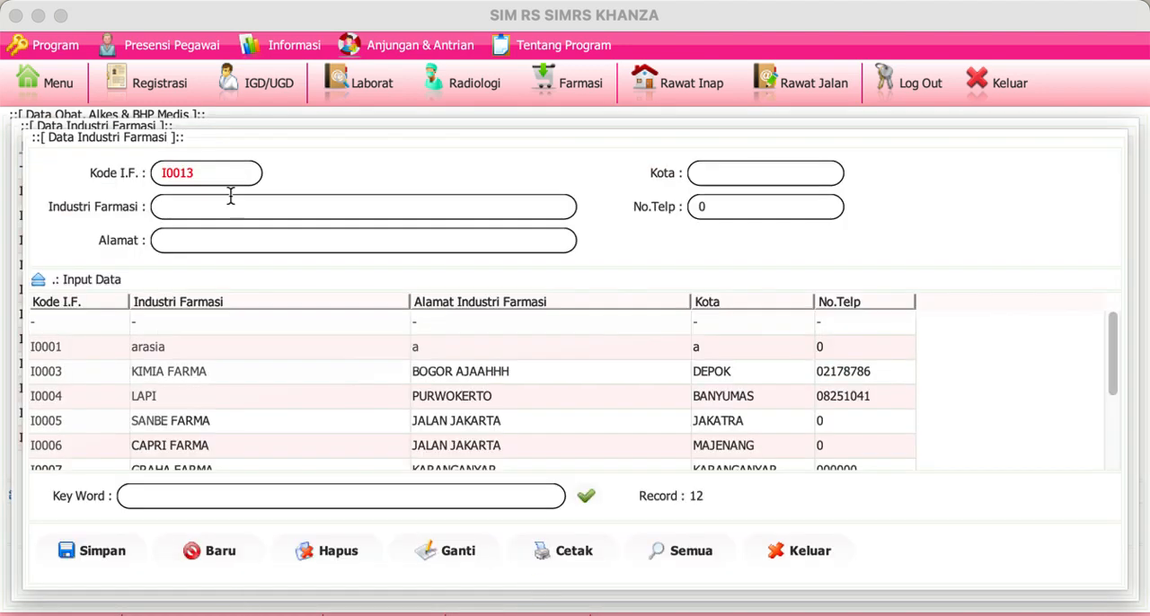
pyautogui.write('PT. I')
pyautogui.write('FARS')
pyautogui.write('-')
pyautogui.click(721, 172)
pyautogui.write('-')
pyautogui.click(101, 557)
# Step: Search the Industri Farmasi records for "ifar" and select PT. IFARS to check its saved data
pyautogui.click(256, 358)
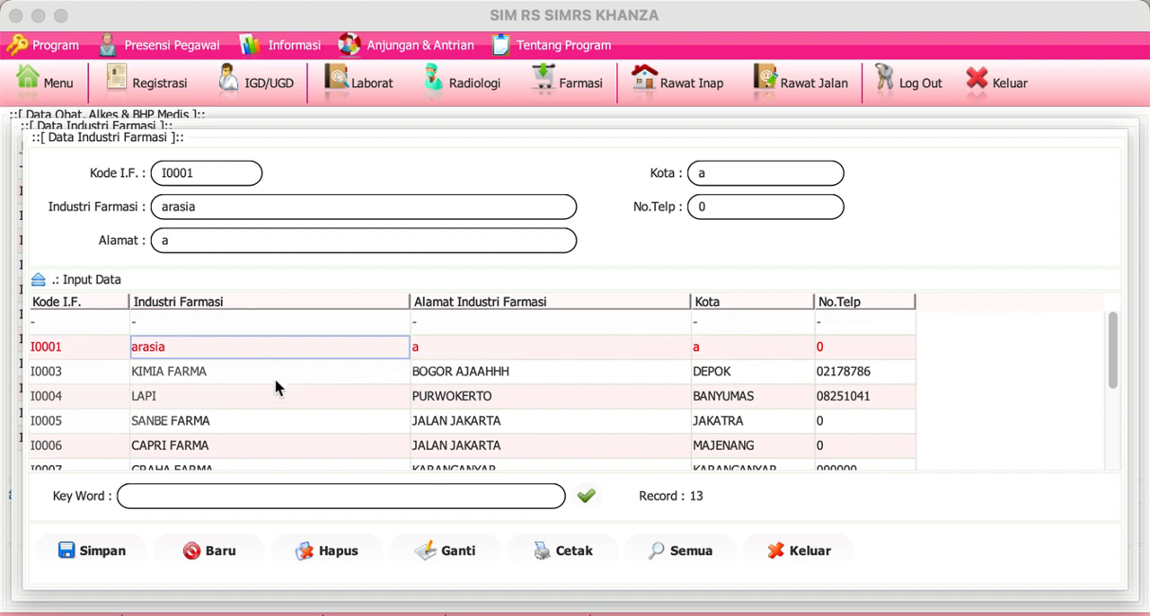
pyautogui.click(292, 496)
pyautogui.write('ifar')
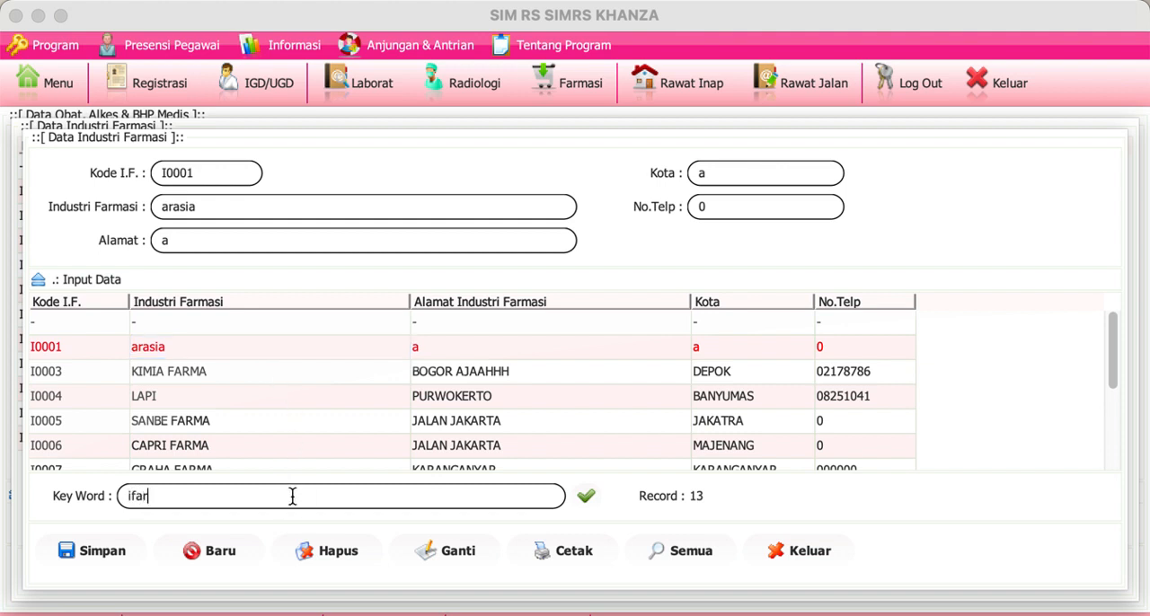
pyautogui.click(291, 332)
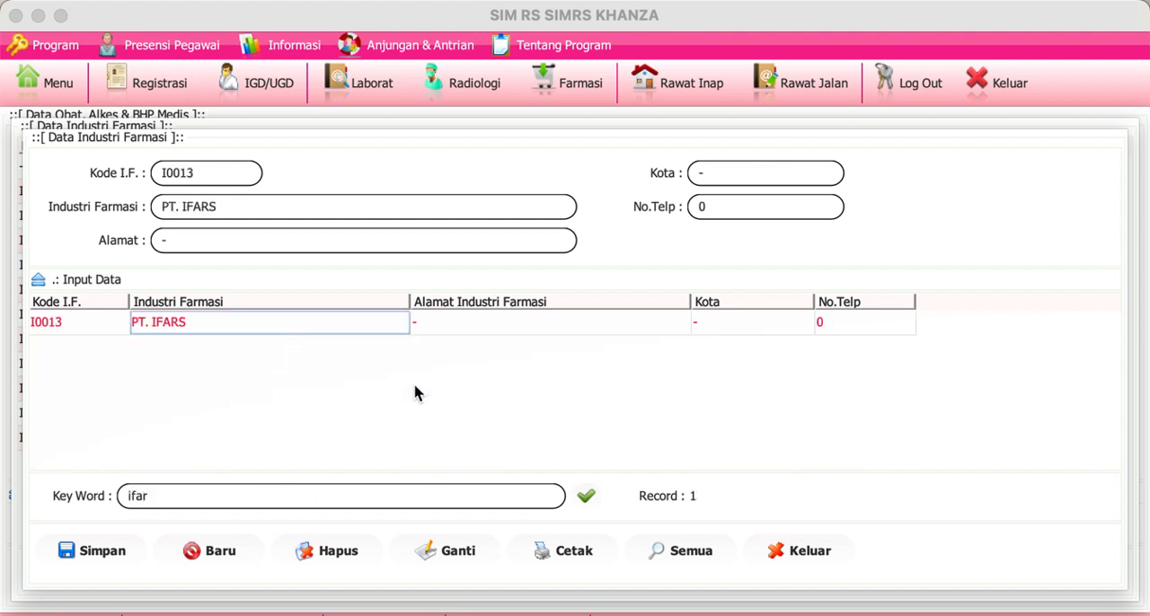
# Step: Close the company records, refresh the Industri Farmasi selection list and return to the medicine form
pyautogui.click(816, 552)
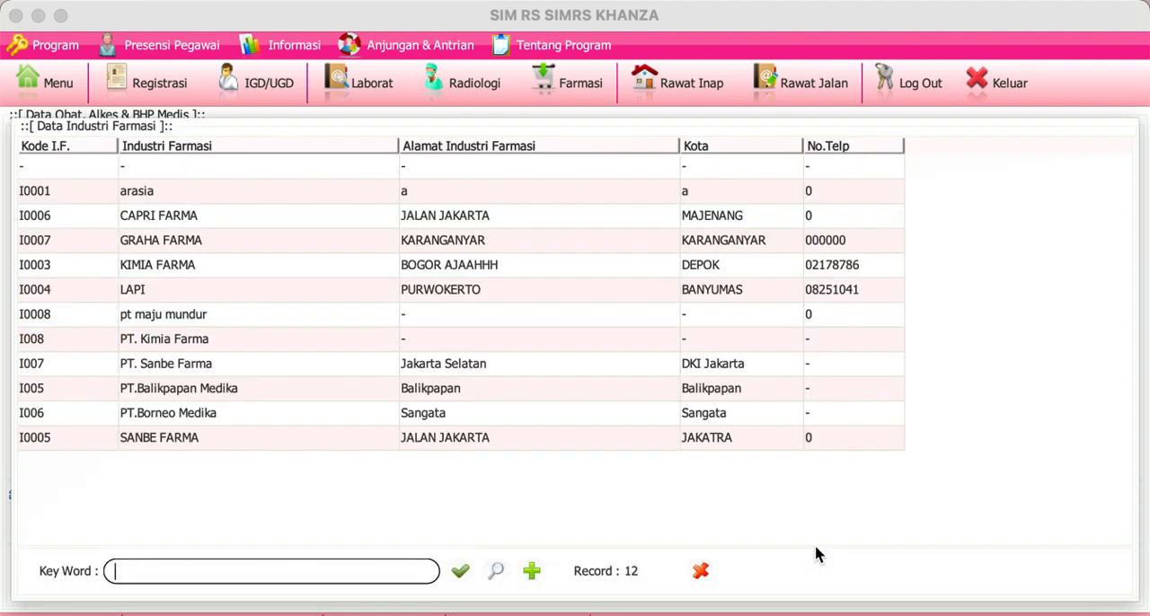
pyautogui.click(496, 574)
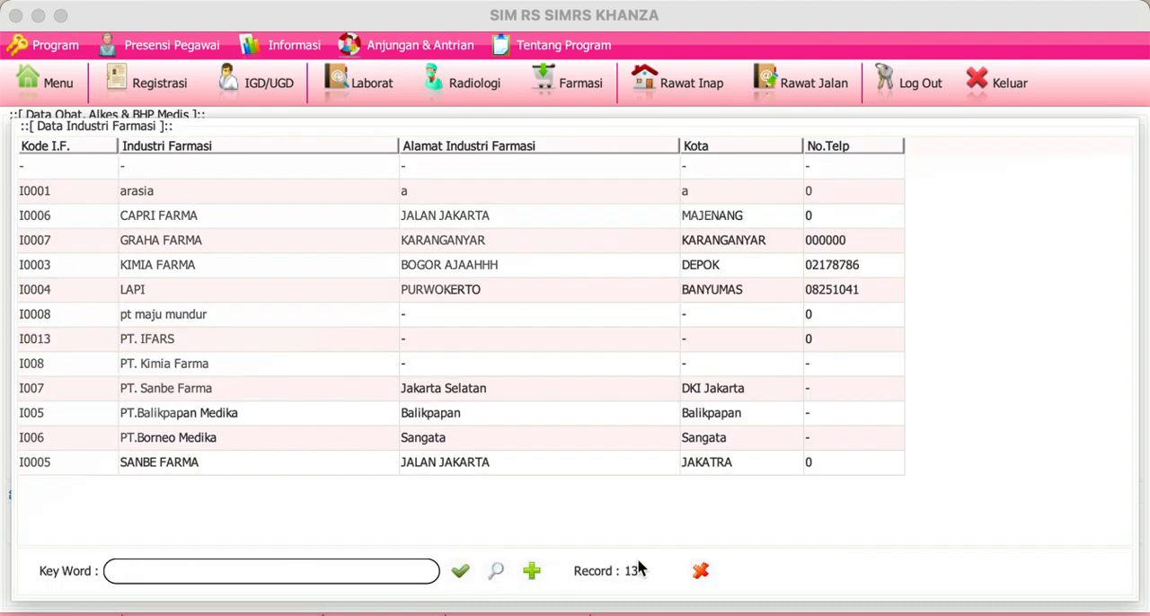
pyautogui.click(700, 573)
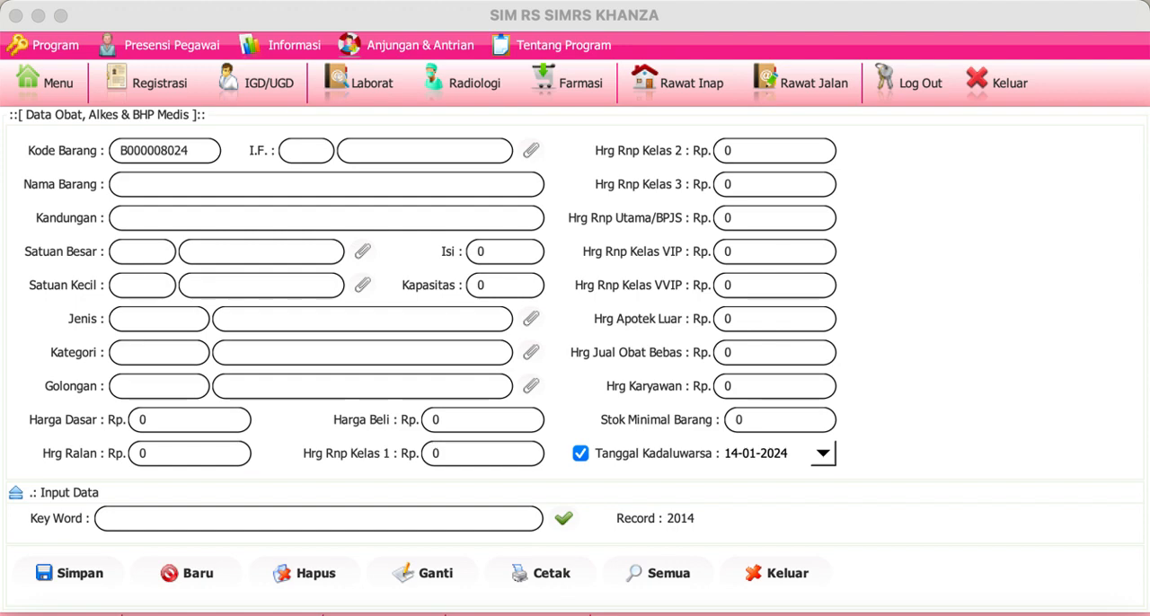
# Step: Dismiss AnyDesk's session-closed notice and switch back to SIMRS Khanza
pyautogui.press('F11')
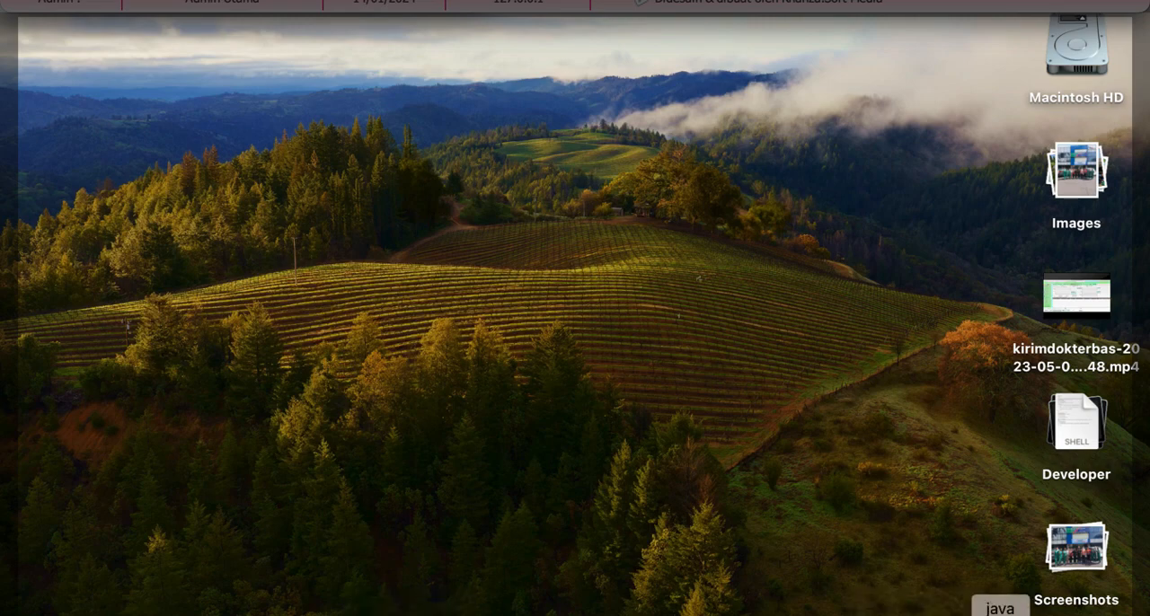
pyautogui.click(1000, 615)
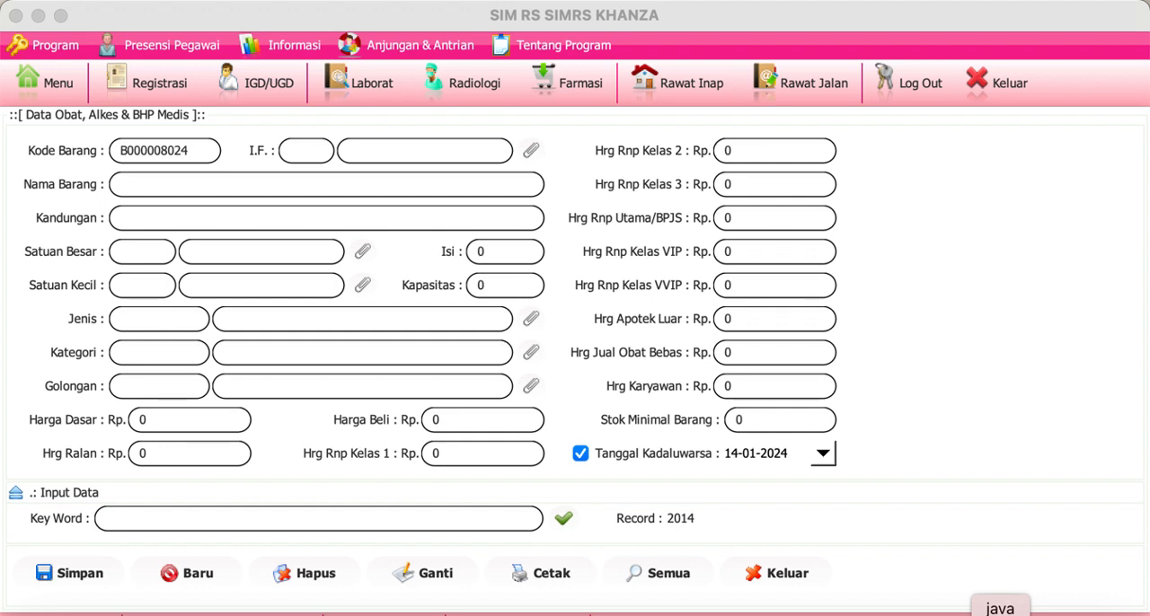
pyautogui.click(1000, 614)
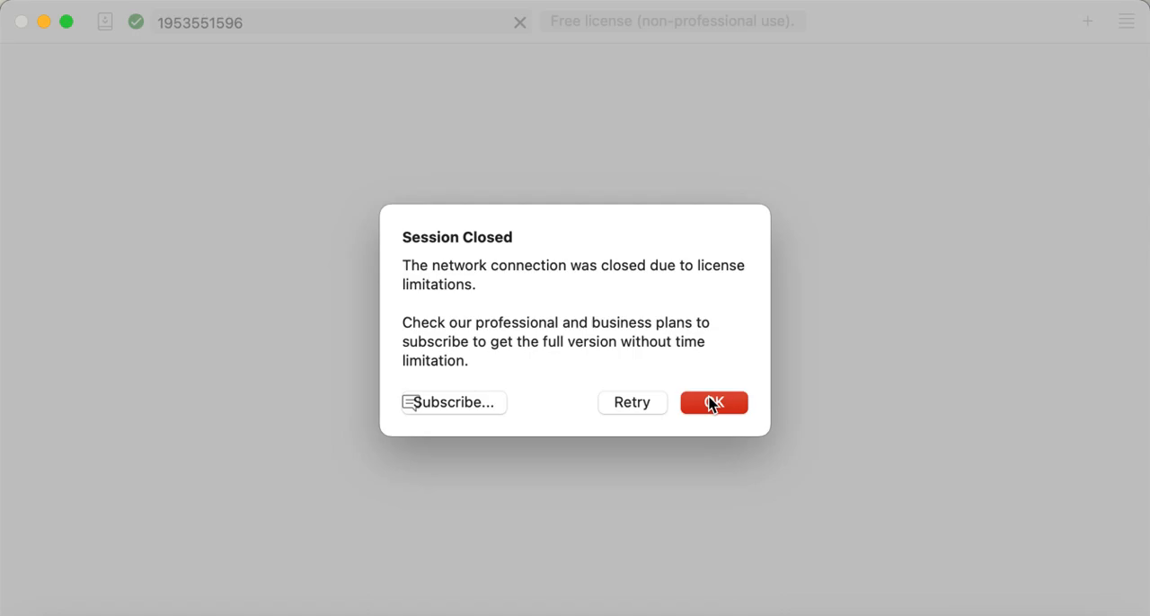
pyautogui.click(712, 402)
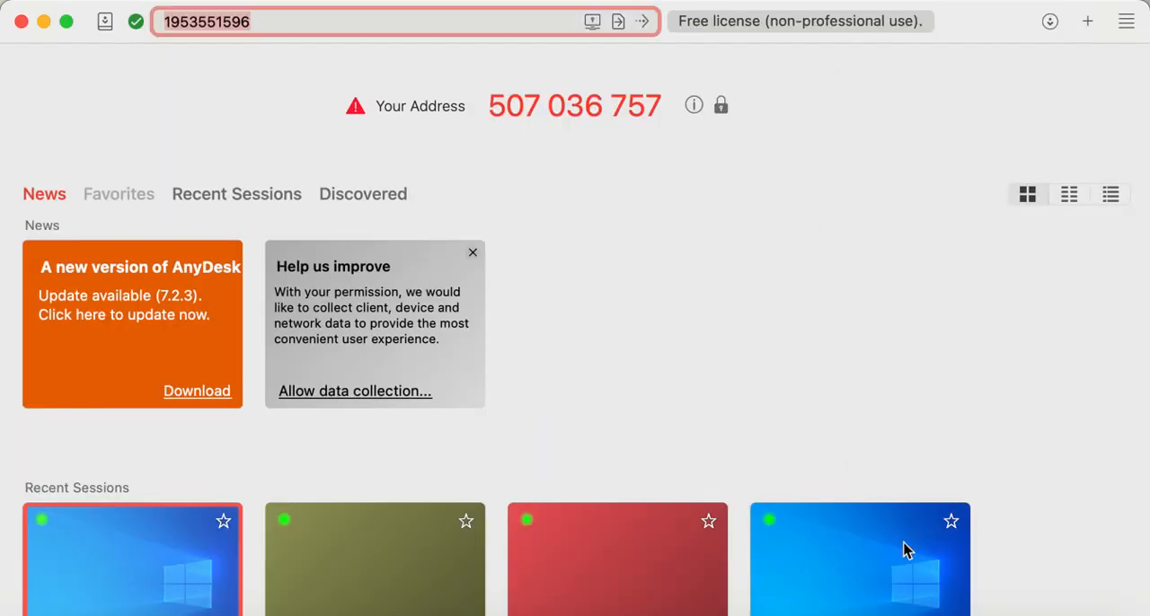
pyautogui.click(1000, 614)
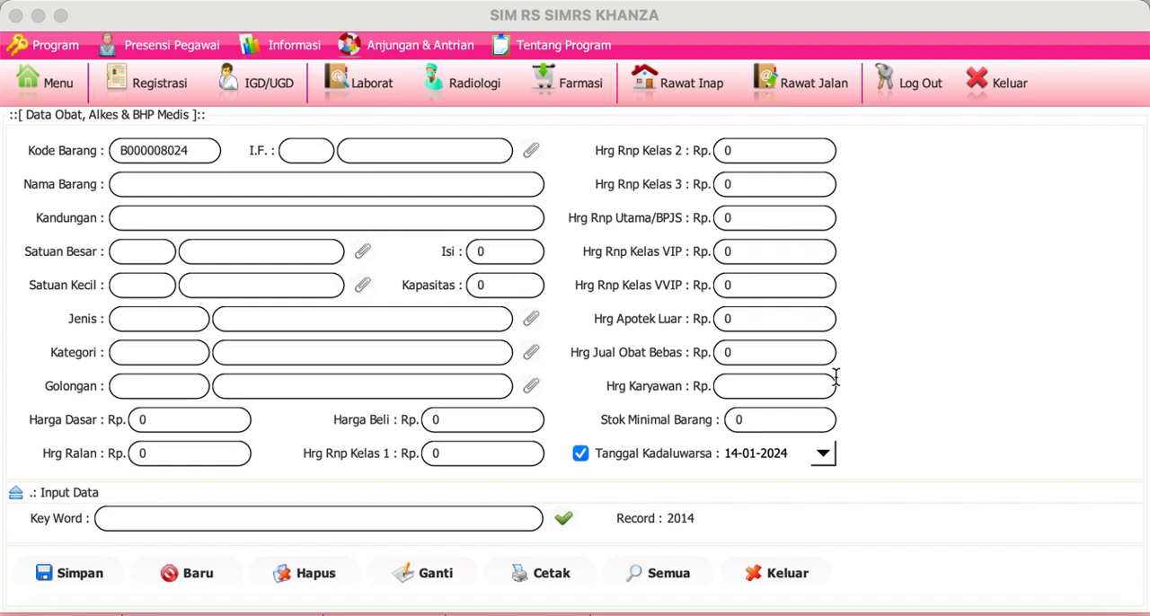
# Step: Refresh the medicine list, sort it by Kode Barang and examine the most recently added medicines
pyautogui.click(14, 494)
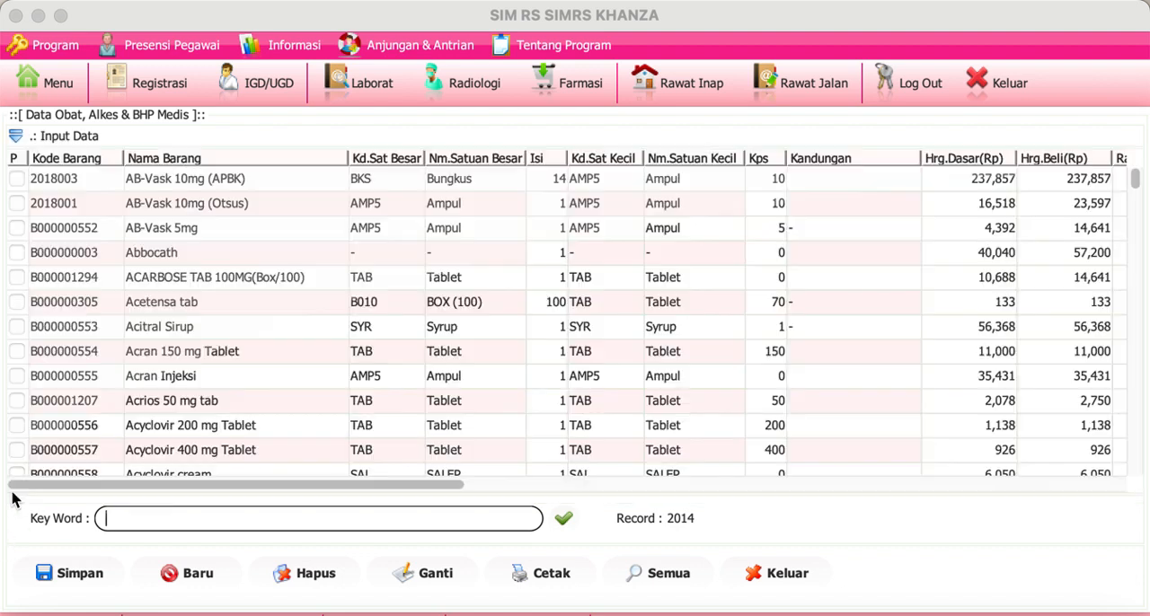
pyautogui.click(566, 520)
pyautogui.moveTo(1136, 179); pyautogui.dragTo(1134, 593)
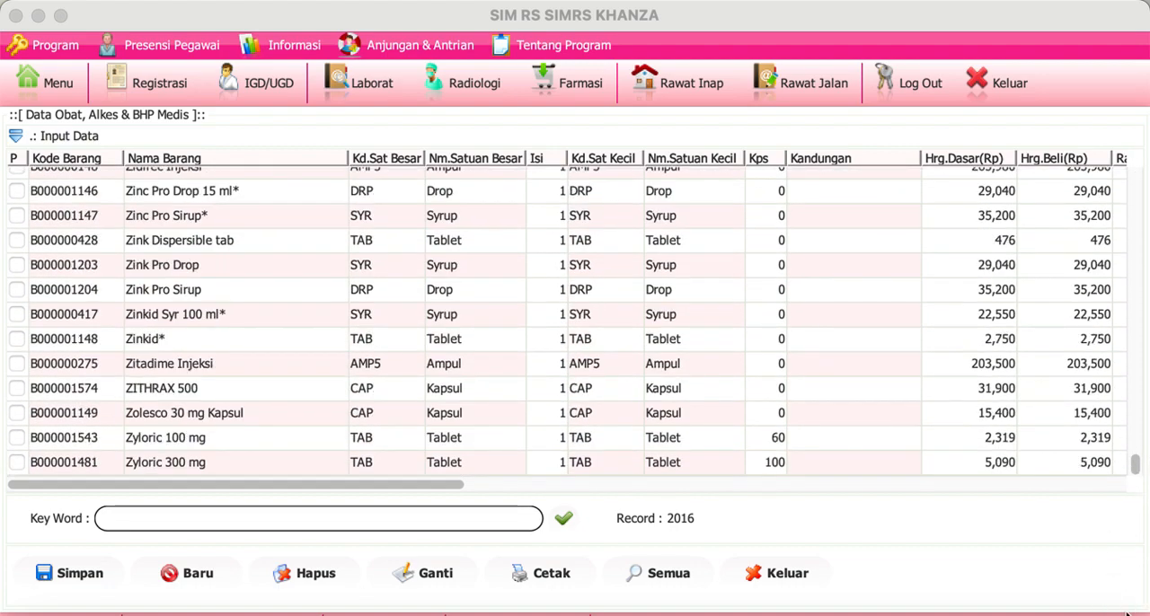
pyautogui.click(565, 520)
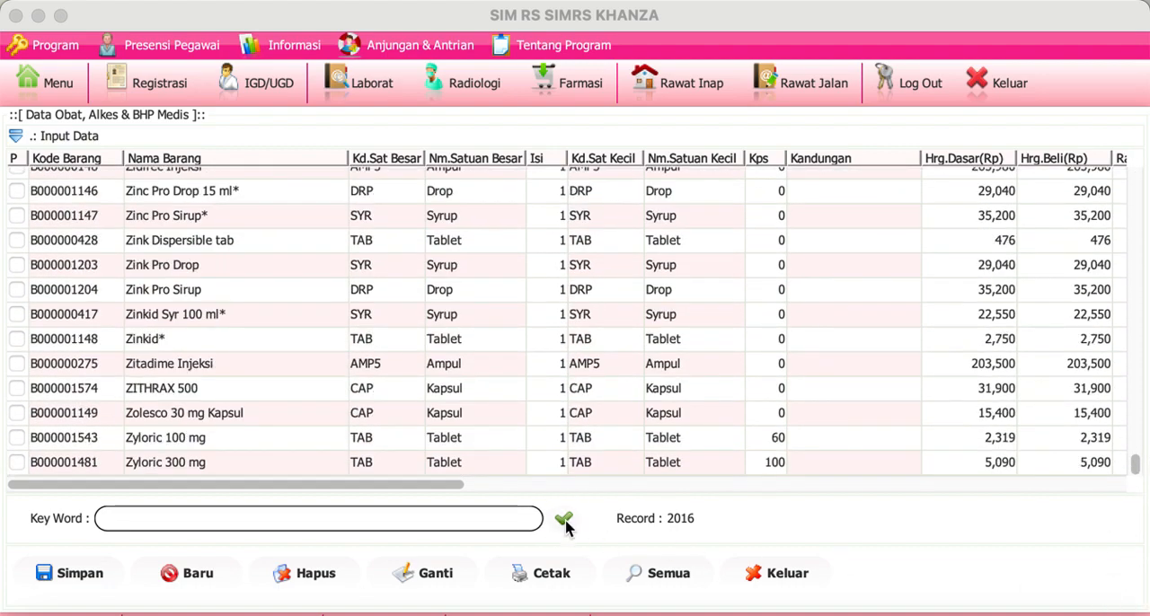
pyautogui.click(94, 162)
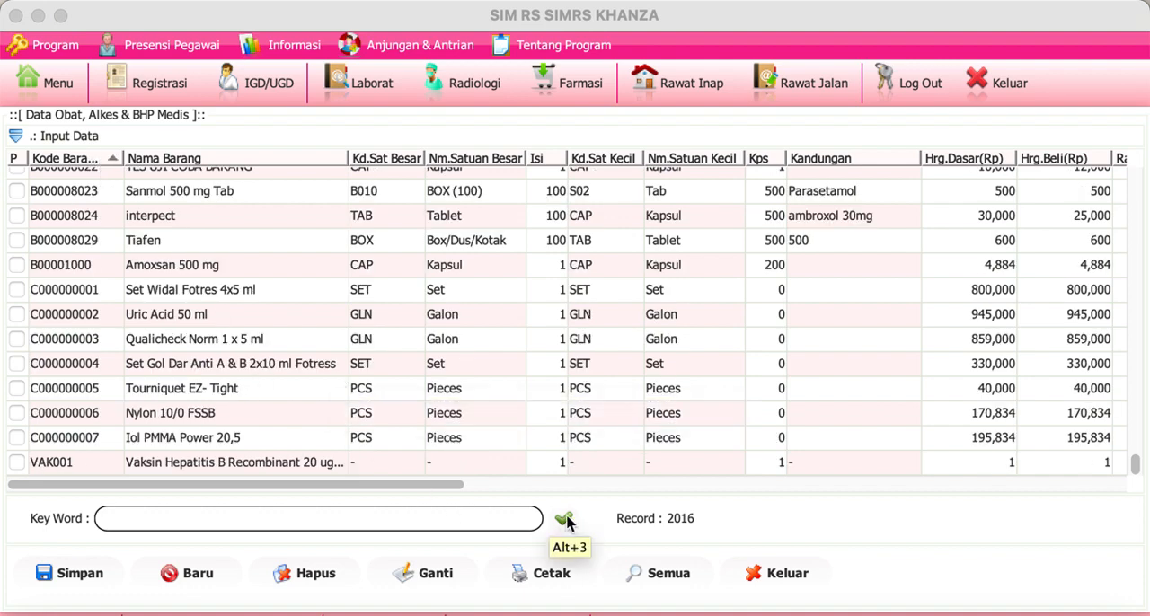
pyautogui.scroll(20, 264, 218)
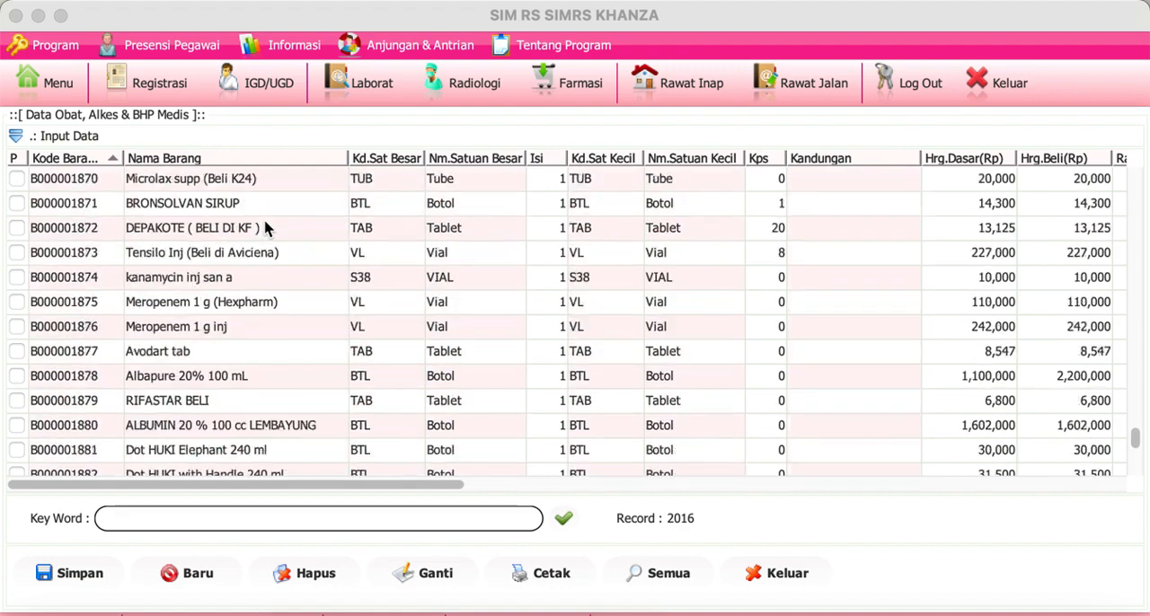
pyautogui.moveTo(1136, 435); pyautogui.dragTo(1132, 103)
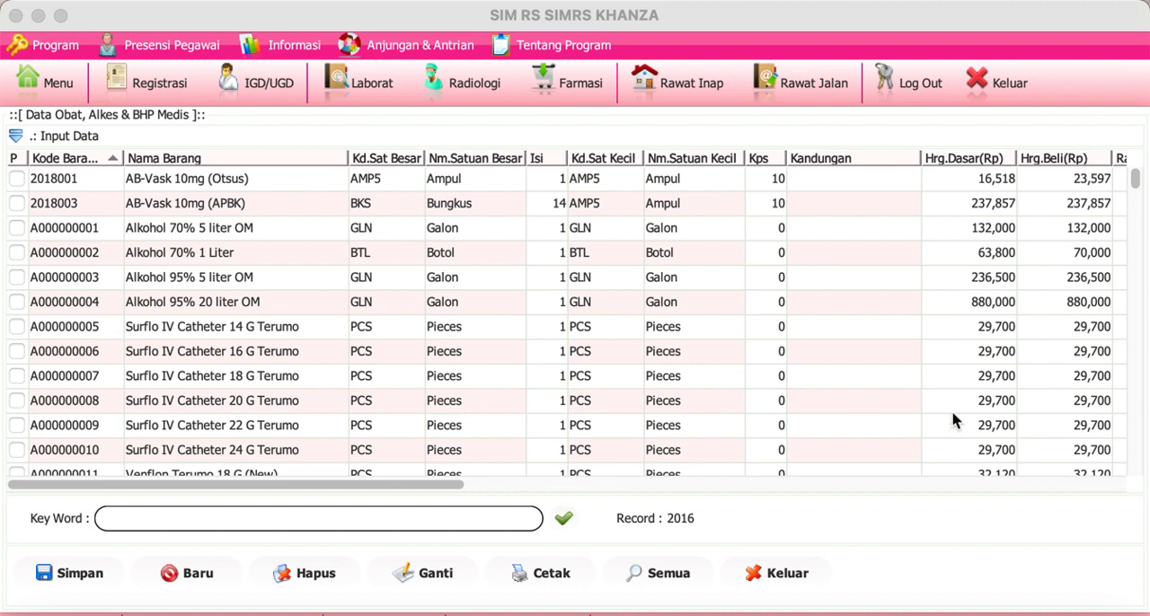
# Step: Close the medicine data, filter the main menu for "opname" and open Stok Opname Obat & BHP
pyautogui.click(794, 575)
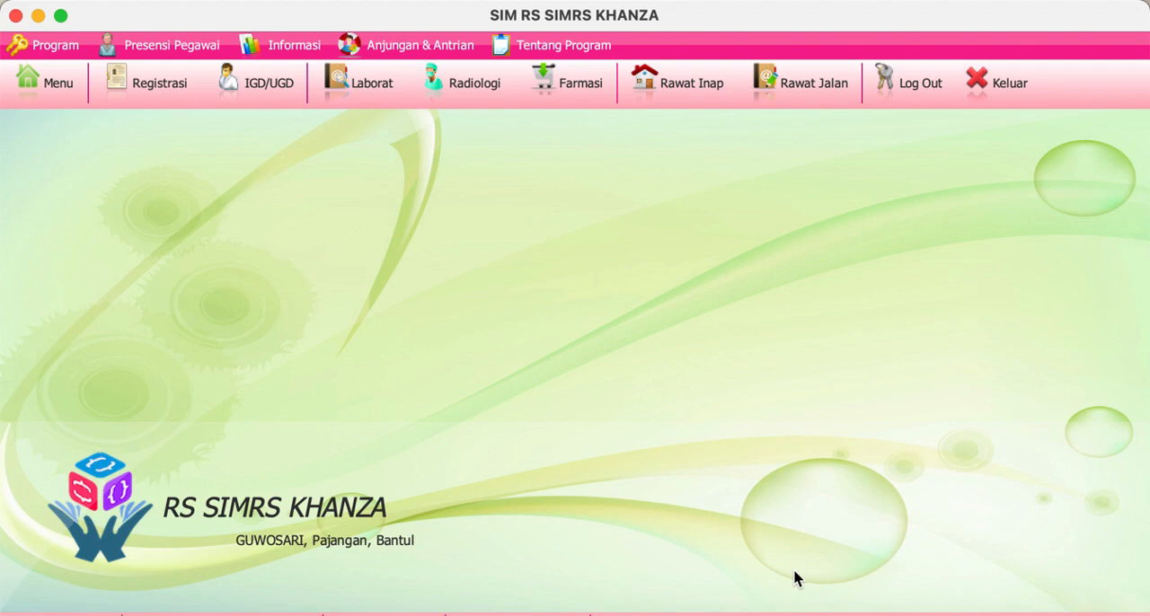
pyautogui.click(53, 85)
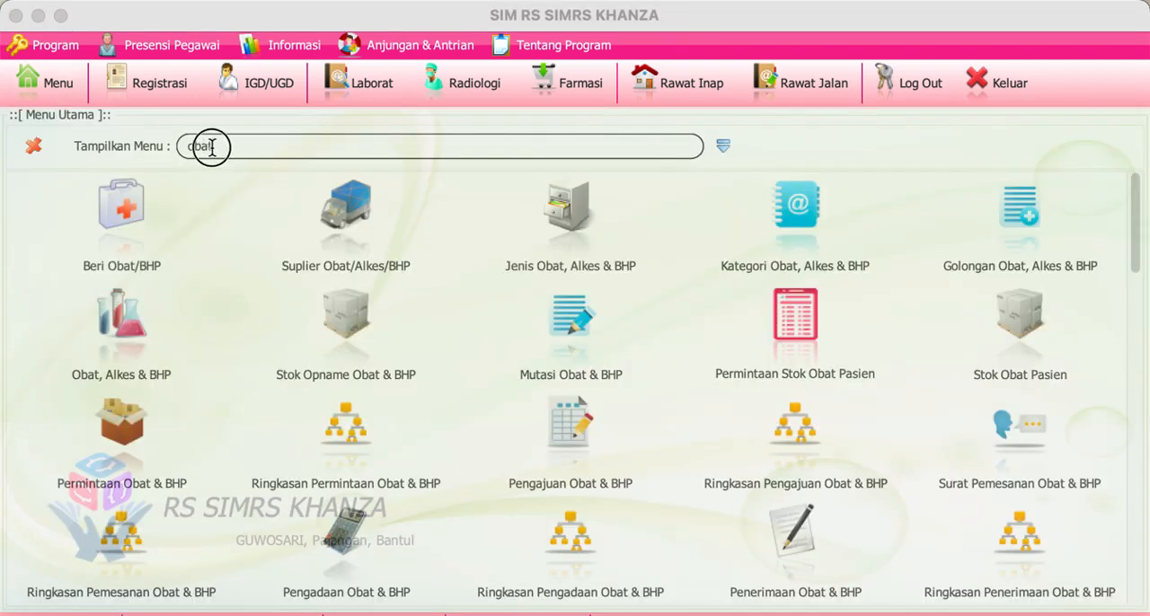
pyautogui.press('BackSpace')
pyautogui.press('BackSpace')
pyautogui.press('BackSpace')
pyautogui.press('BackSpace')
pyautogui.write('opname')
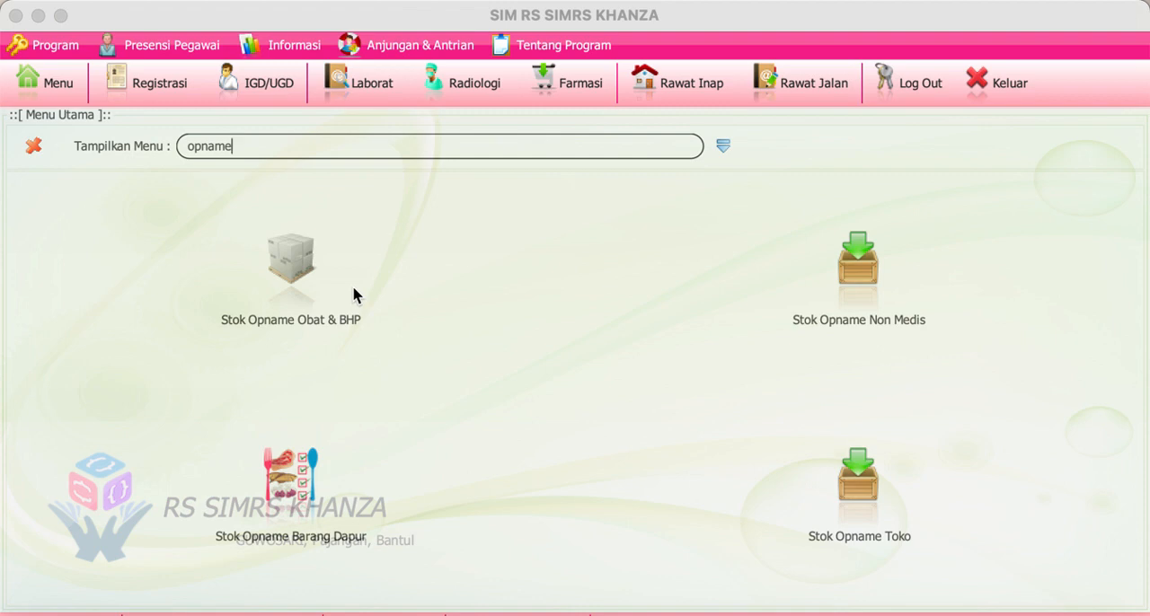
pyautogui.click(305, 281)
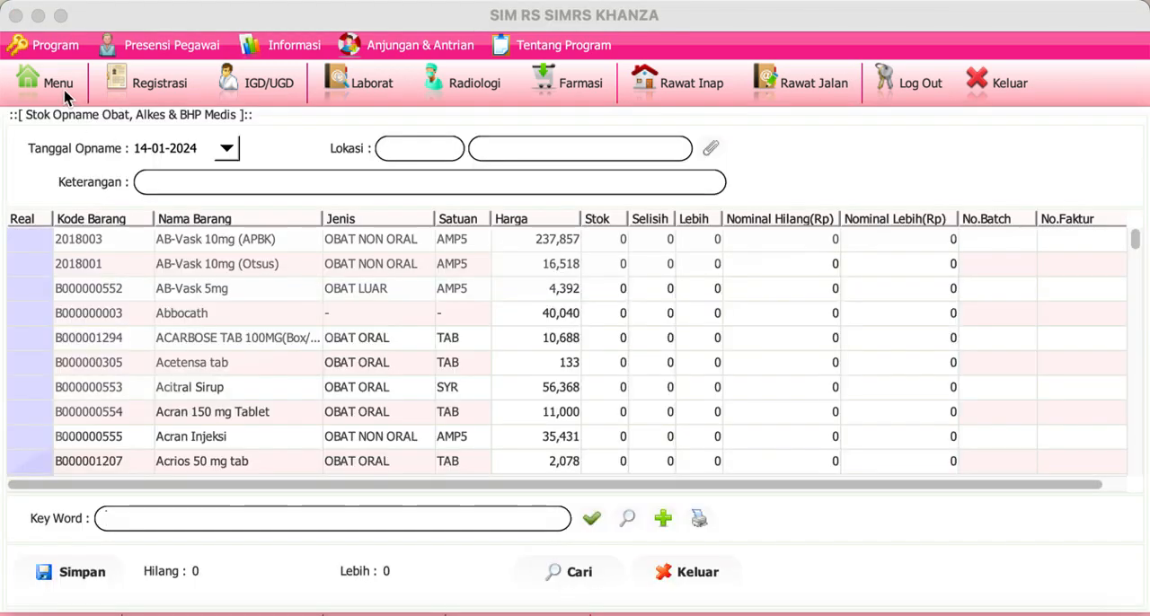
# Step: Return to the main menu, filter it for "obat" and open the Obat, Alkes & BHP data
pyautogui.click(65, 97)
pyautogui.doubleClick(240, 145)
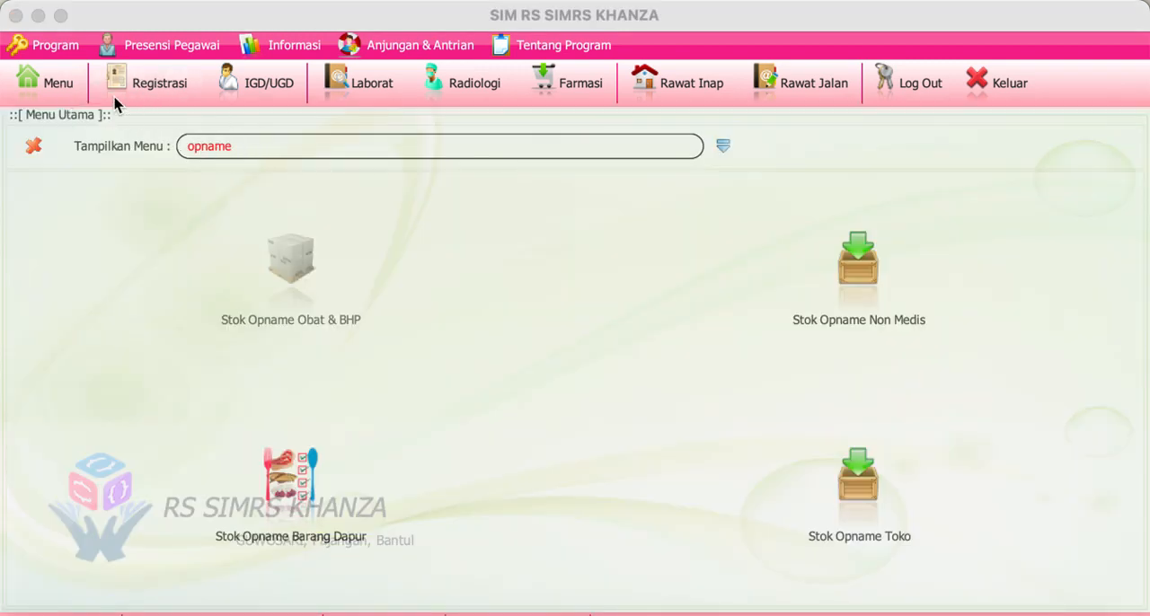
pyautogui.write('obat')
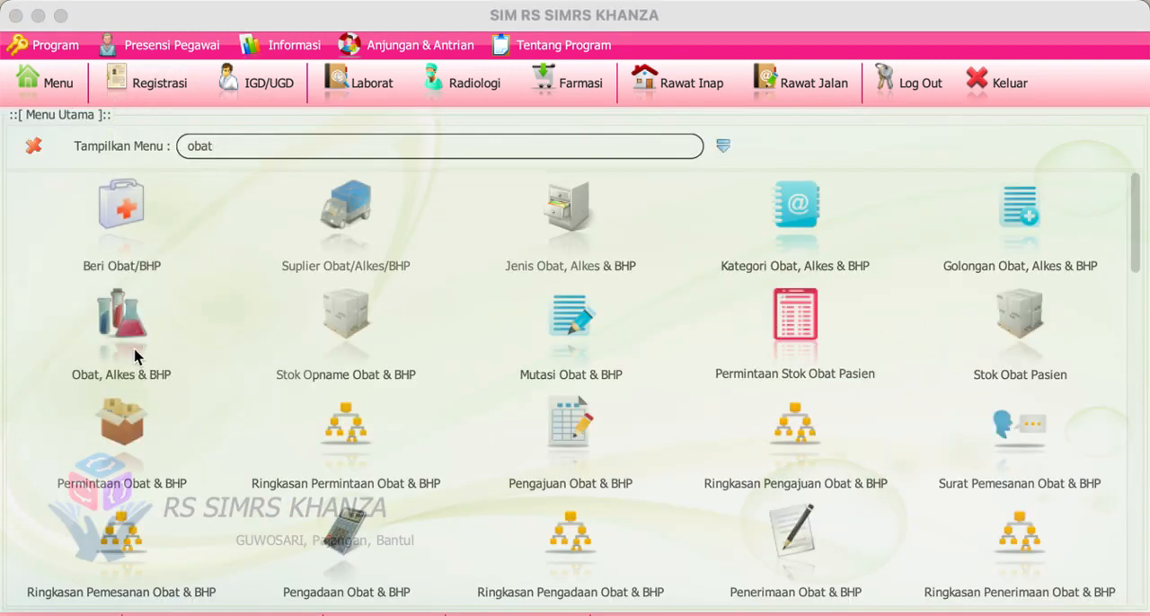
pyautogui.click(134, 357)
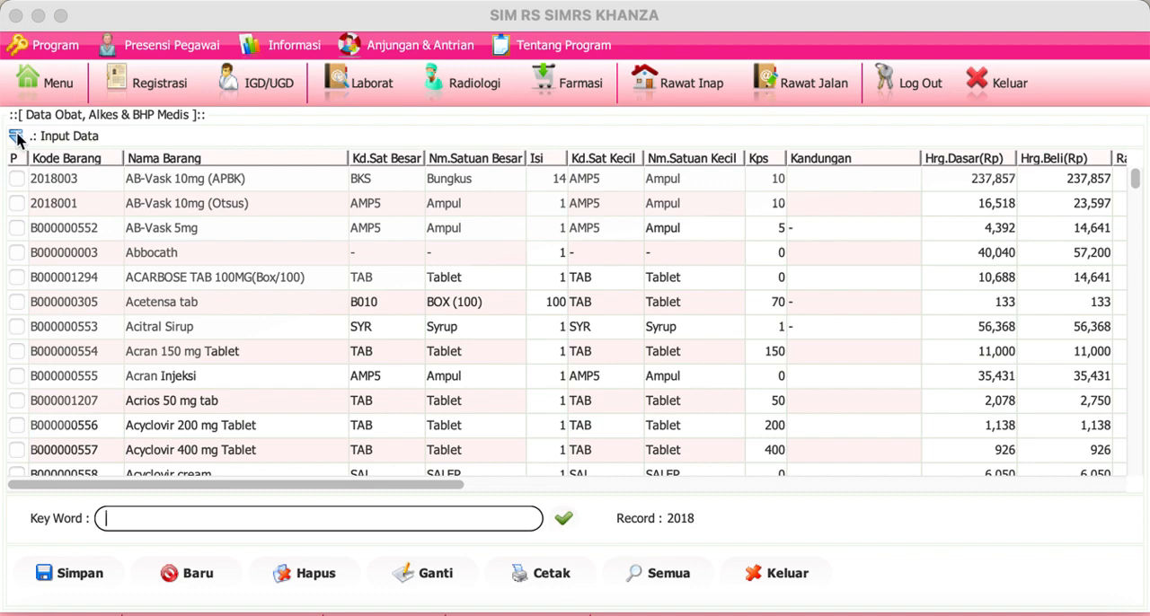
# Step: Expand the medicine input form and view the Jenis selection list, closing it without choosing a type
pyautogui.click(19, 138)
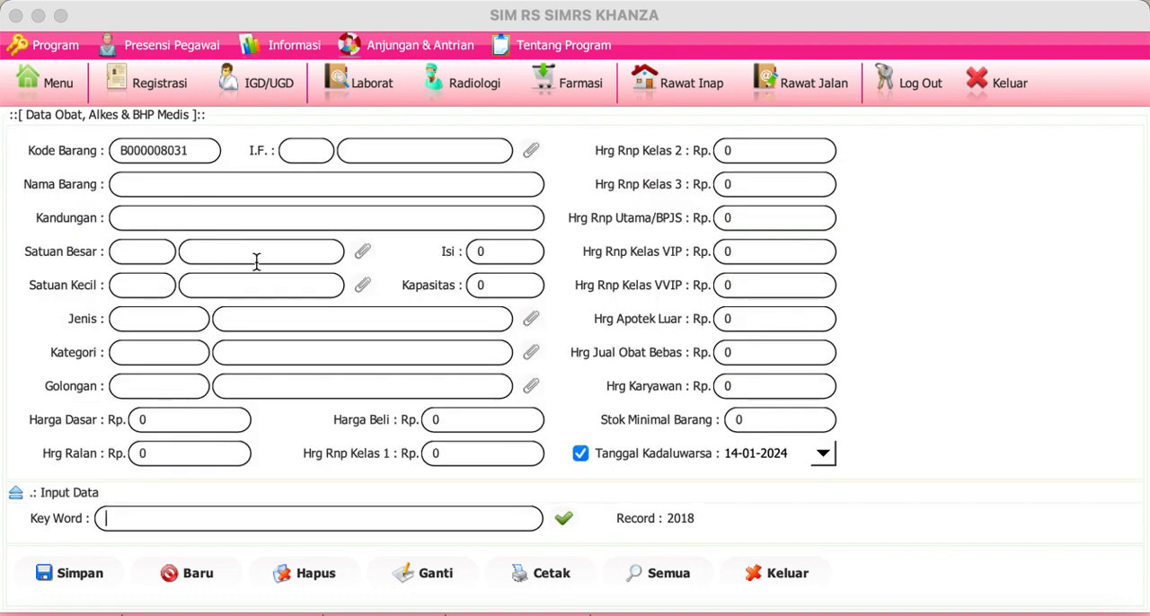
pyautogui.click(531, 319)
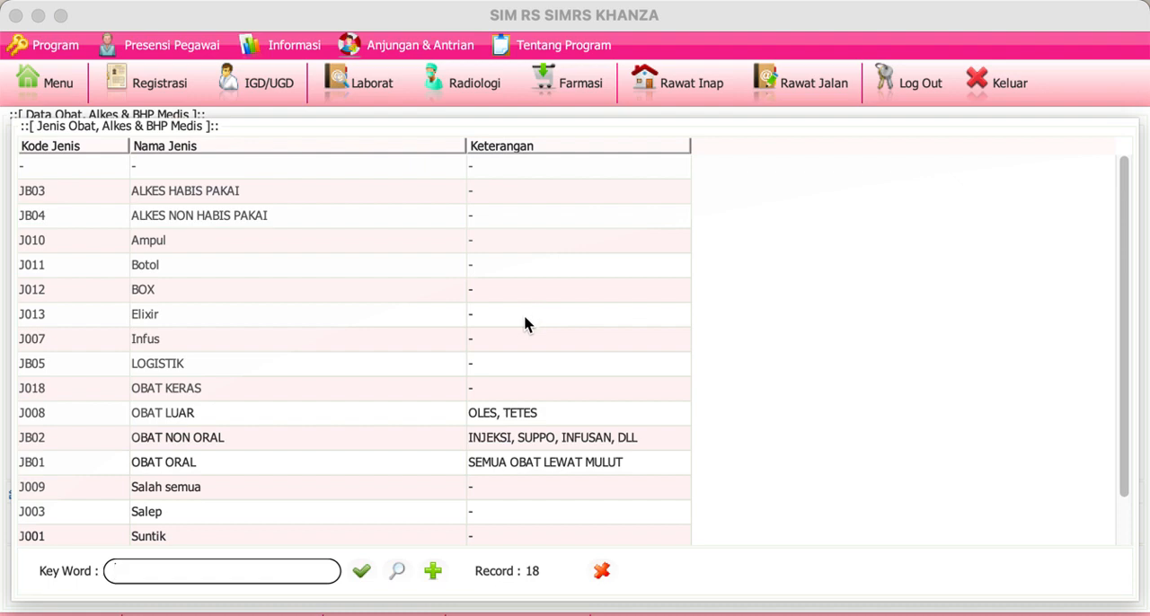
pyautogui.click(609, 570)
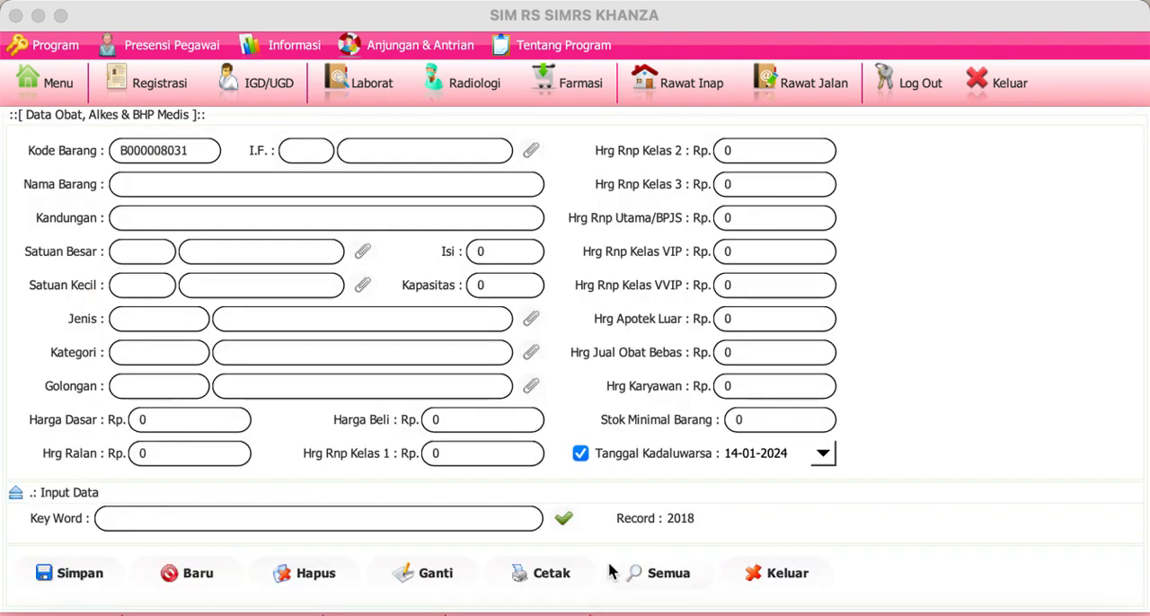
# Step: Return to the main menu, filter it for "opname" and open Stok Opname Obat & BHP
pyautogui.click(50, 81)
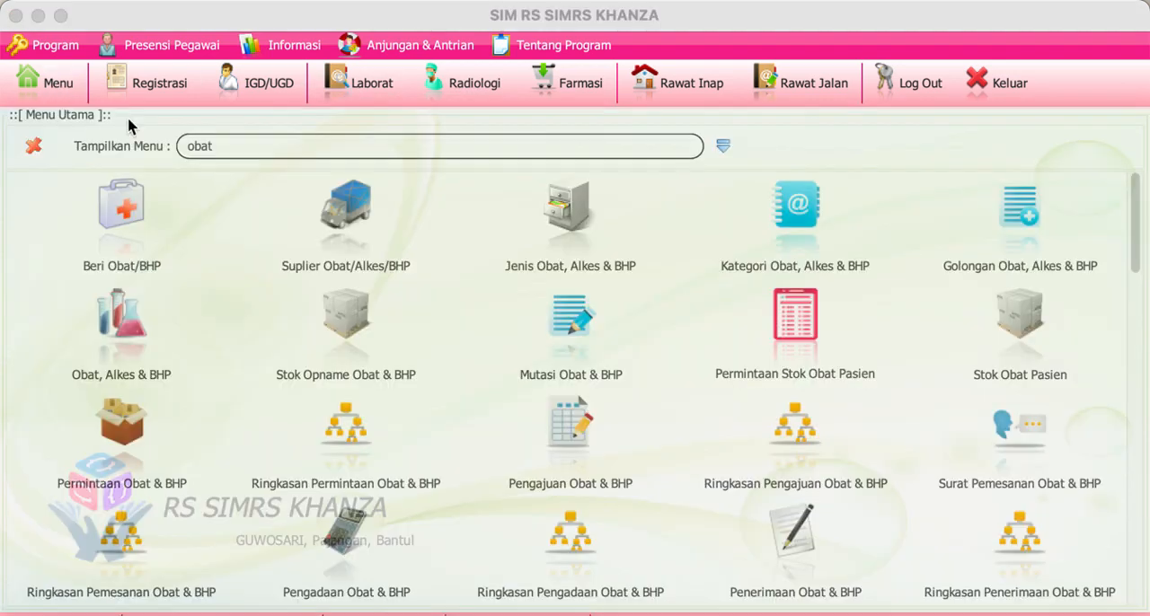
pyautogui.press('BackSpace')
pyautogui.press('BackSpace')
pyautogui.press('BackSpace')
pyautogui.press('BackSpace')
pyautogui.write('opsn')
pyautogui.press('BackSpace')
pyautogui.press('BackSpace')
pyautogui.write('name')
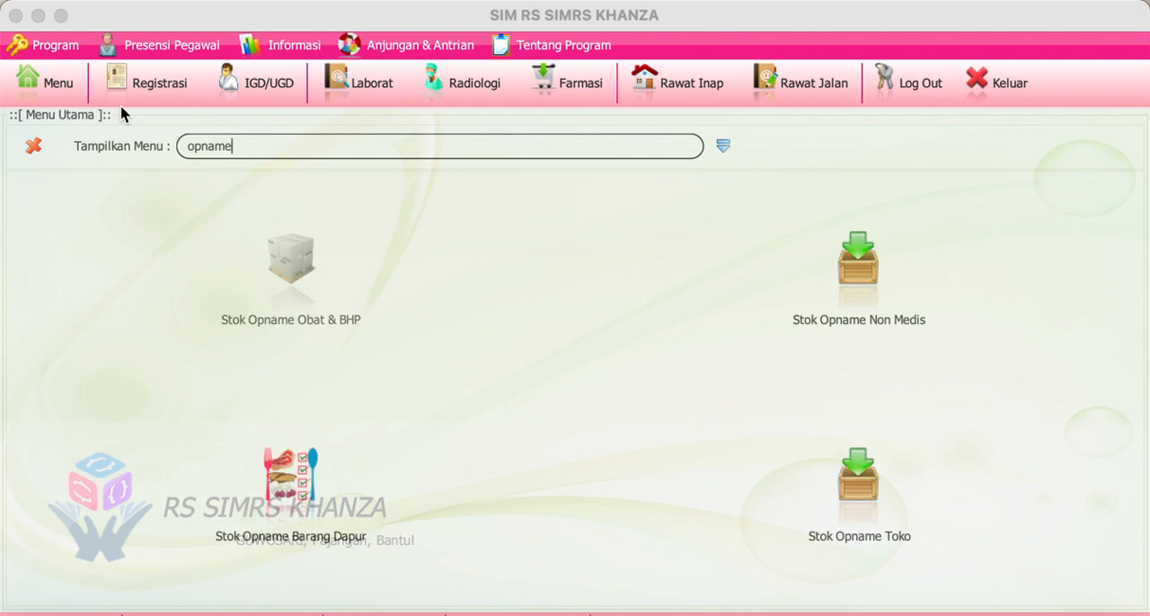
pyautogui.click(327, 285)
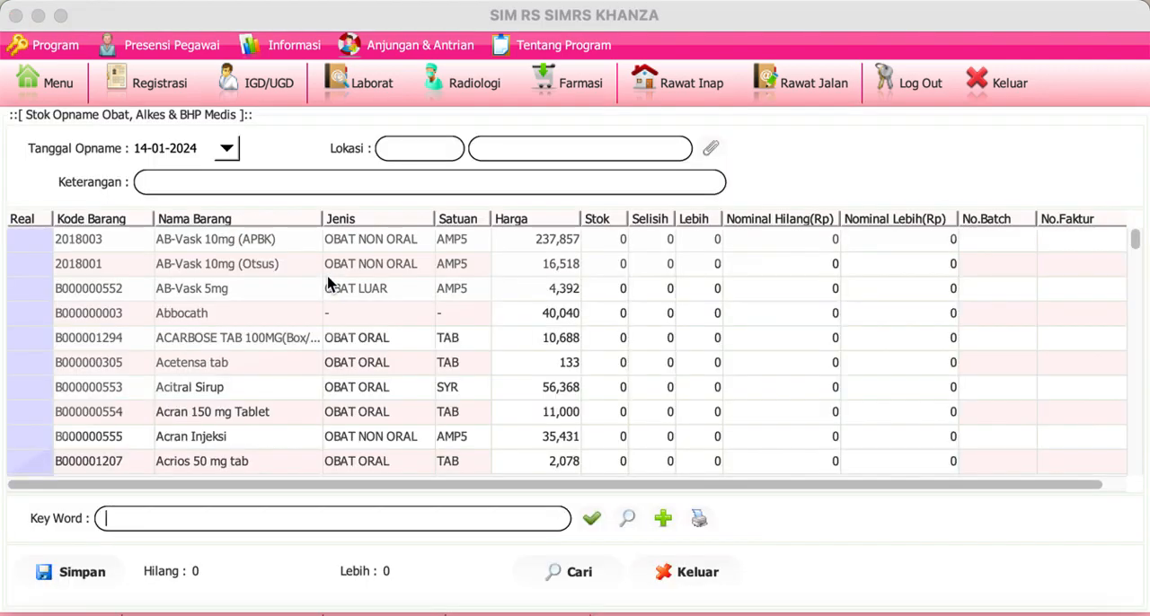
# Step: Set the stock opname location to AP (Apotek) and enter "tn x" as the Keterangan
pyautogui.click(712, 151)
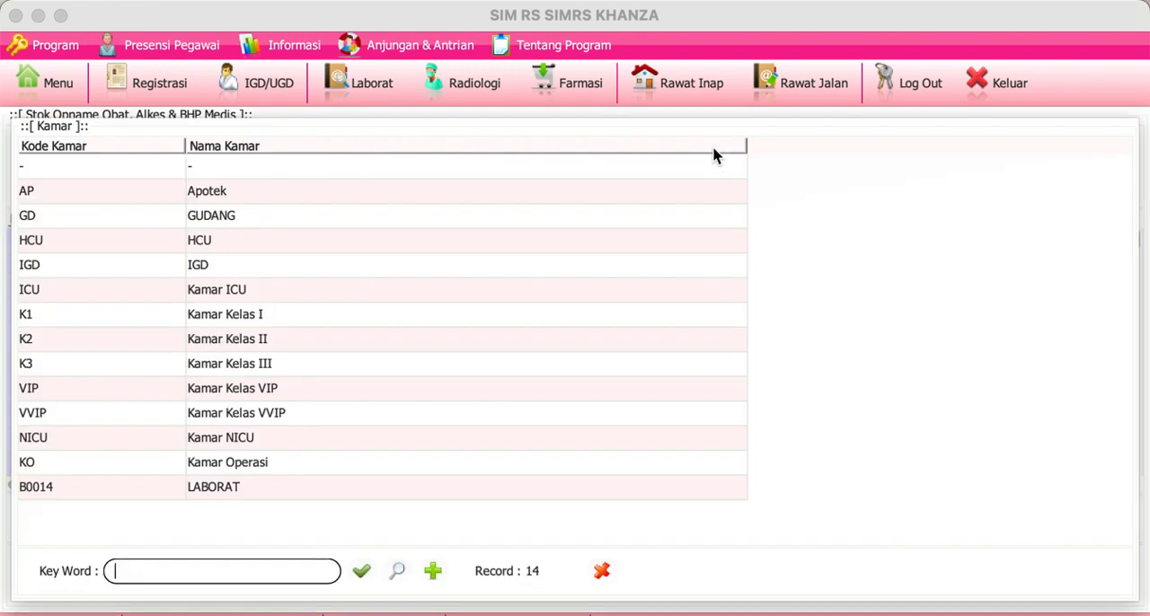
pyautogui.doubleClick(259, 196)
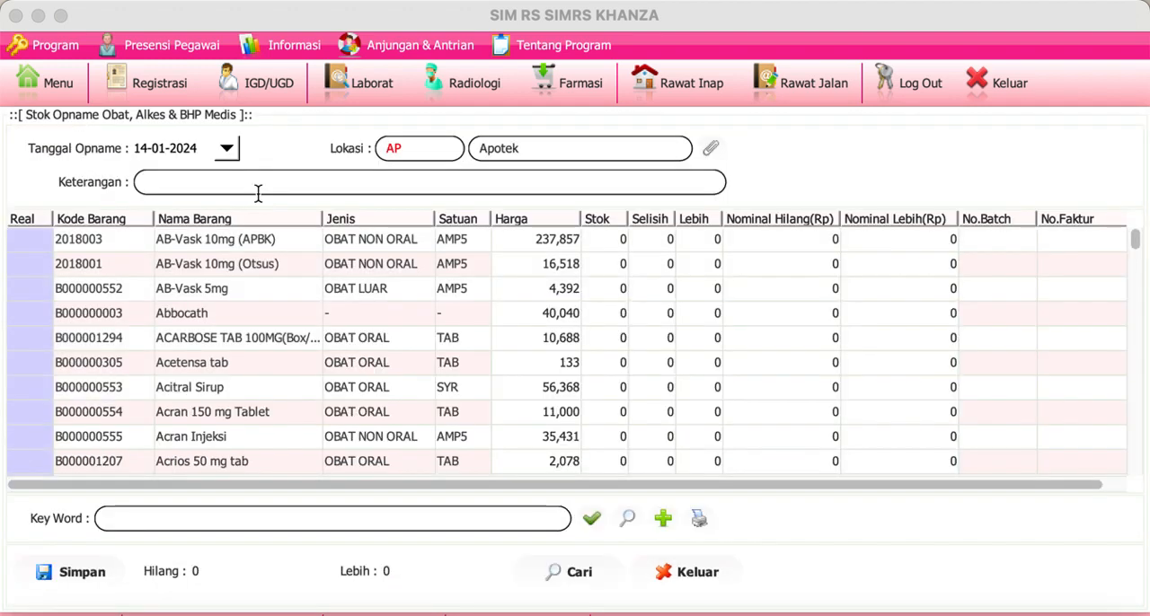
pyautogui.click(259, 193)
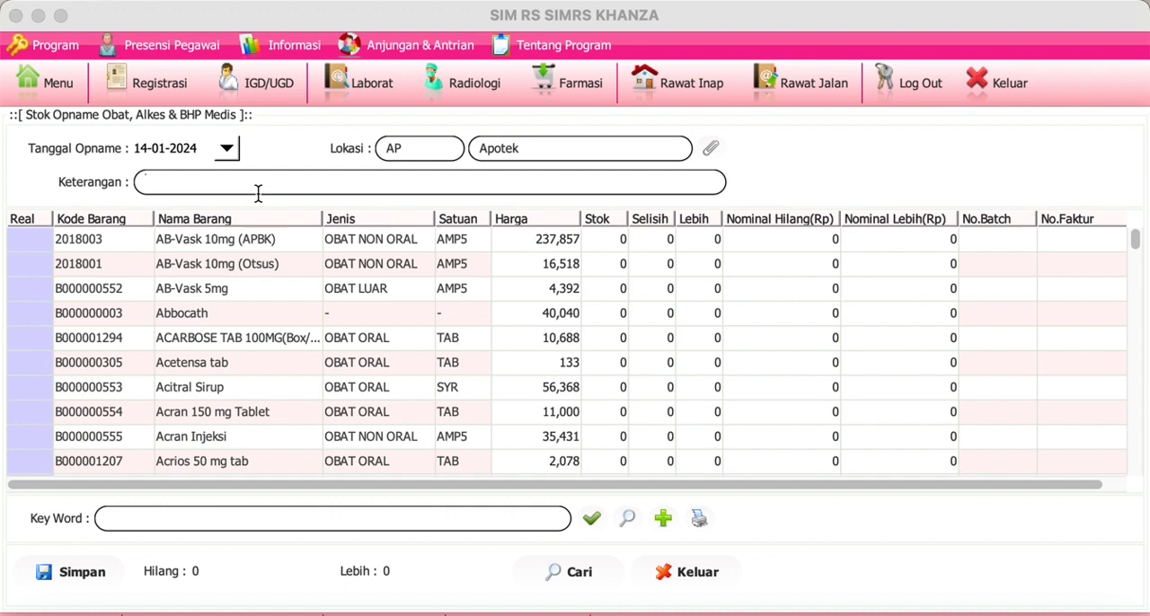
pyautogui.write('tn x')
# Step: Enter Real stock counts of 1000 for AB-Vask 10mg (APBK) and 100 each for Abbocath and Acetensa tab
pyautogui.doubleClick(38, 242)
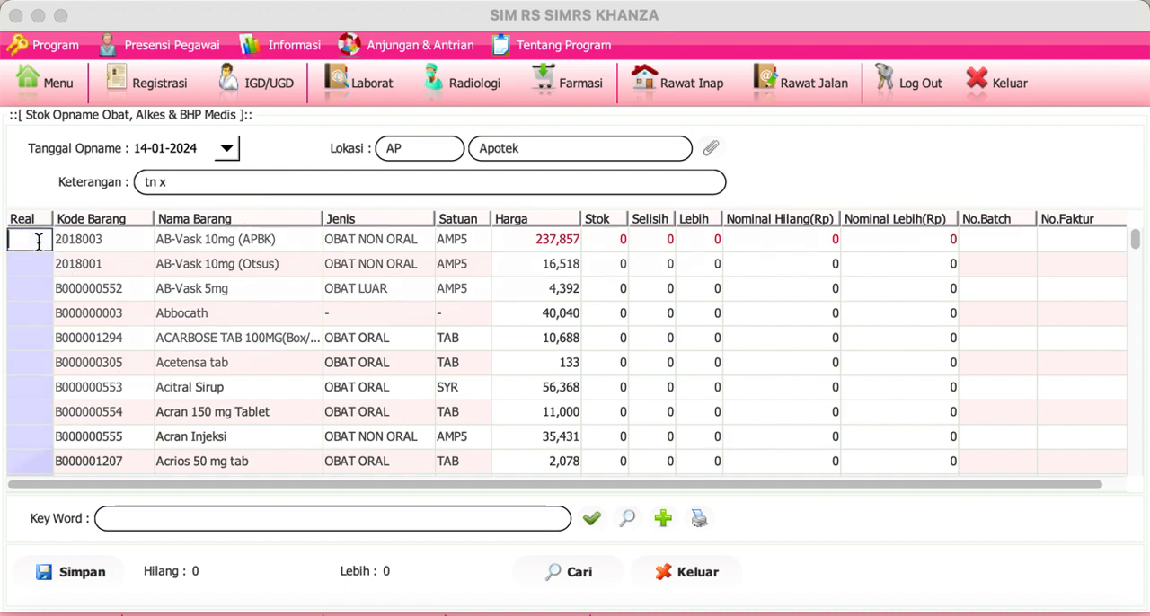
pyautogui.write('1000')
pyautogui.press('Return')
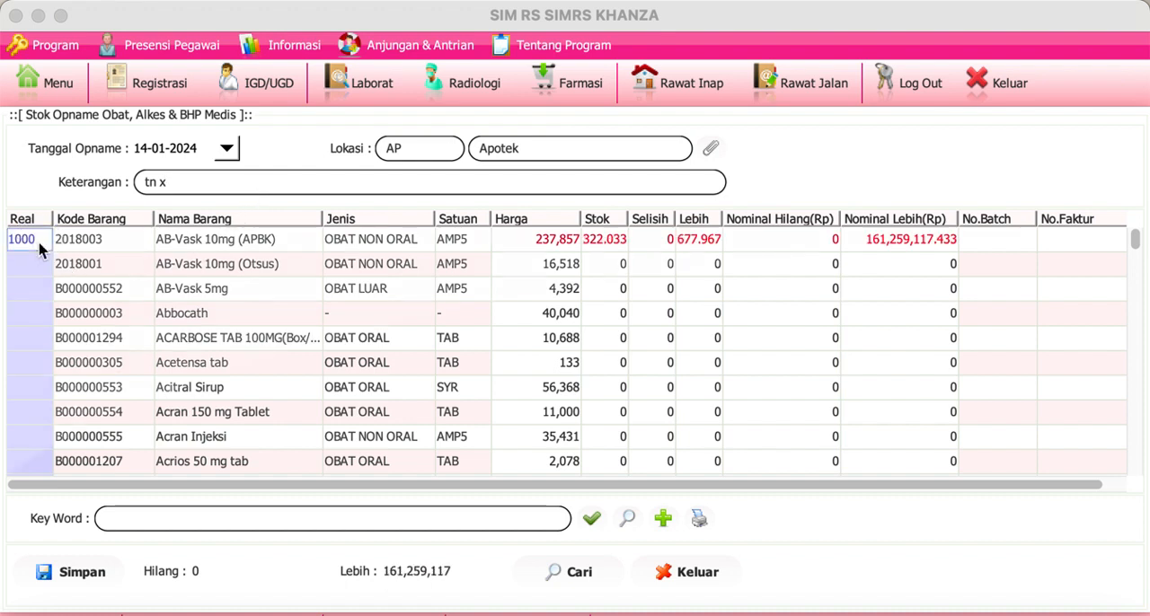
pyautogui.doubleClick(42, 313)
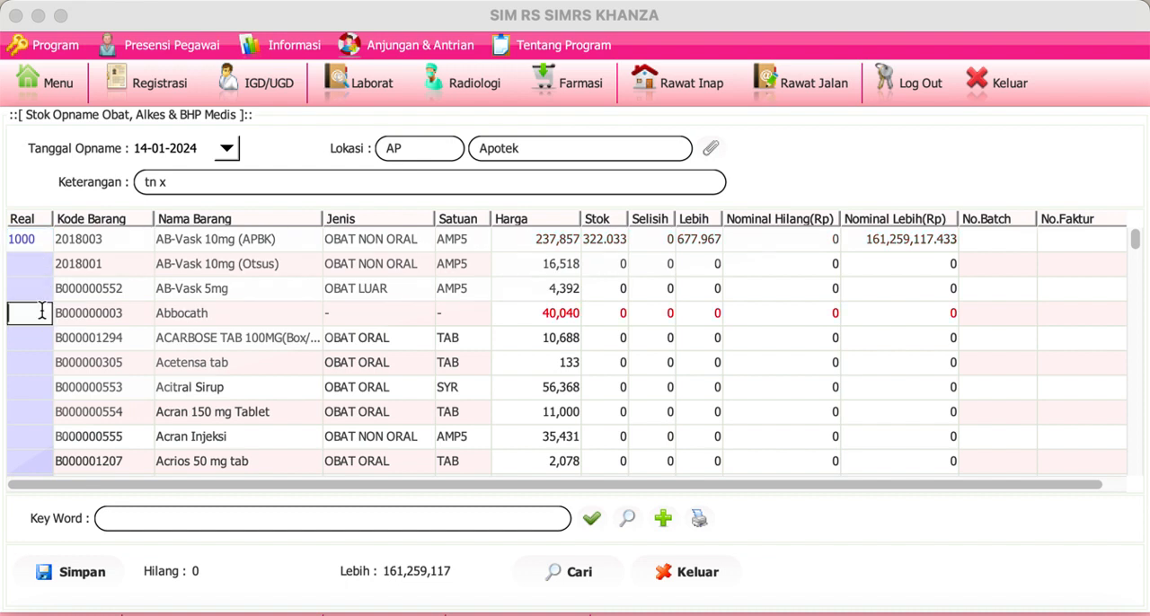
pyautogui.write('100')
pyautogui.press('Return')
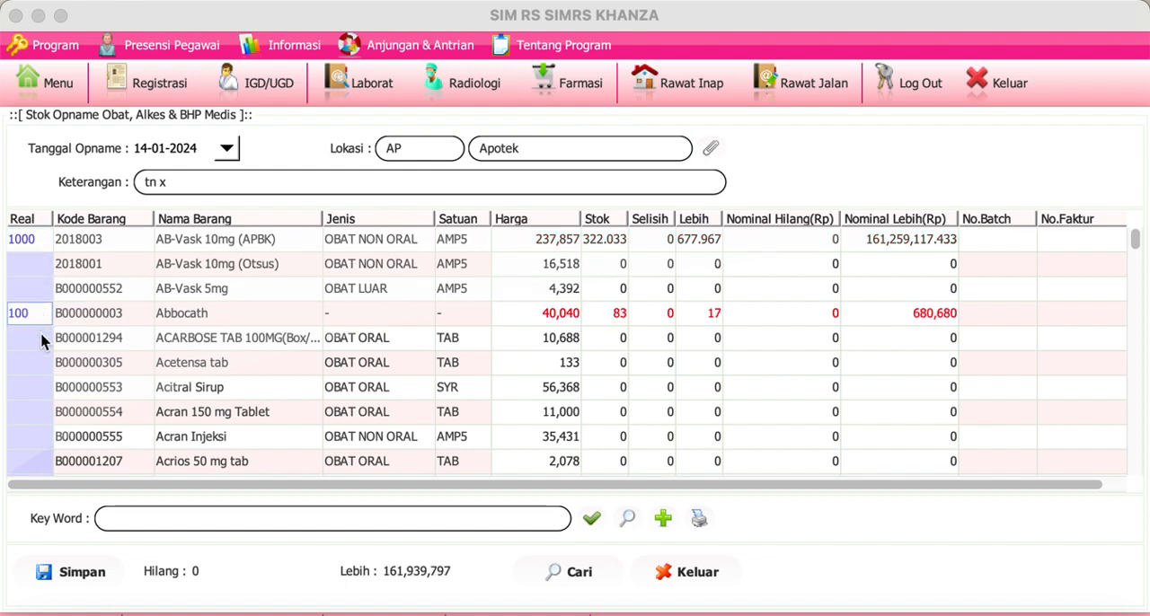
pyautogui.doubleClick(41, 362)
pyautogui.write('100')
pyautogui.press('Return')
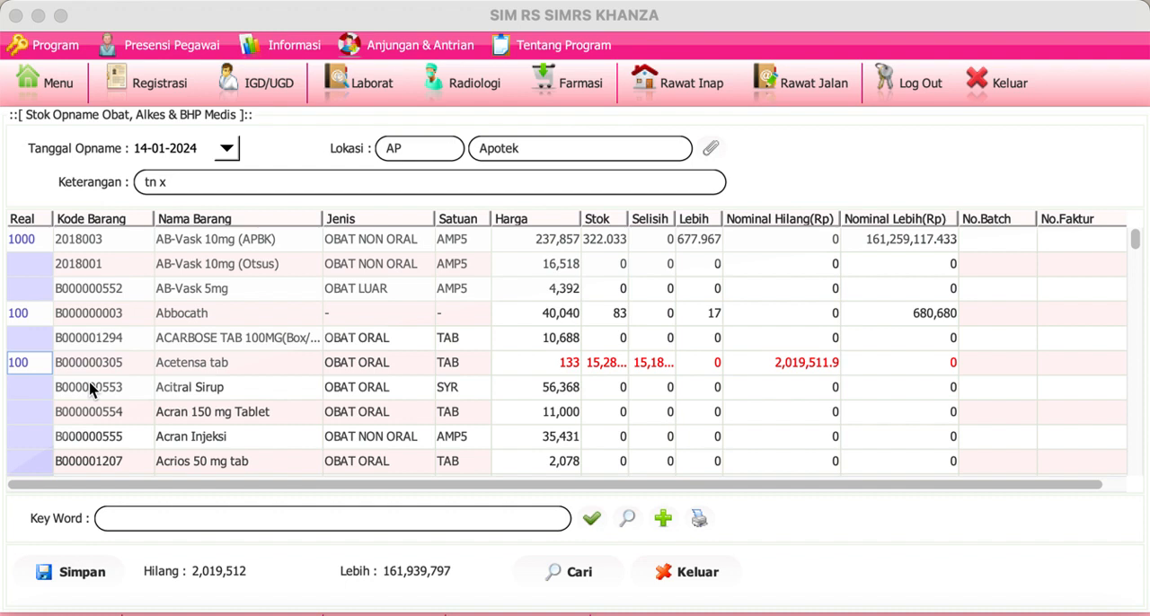
pyautogui.click(1133, 243)
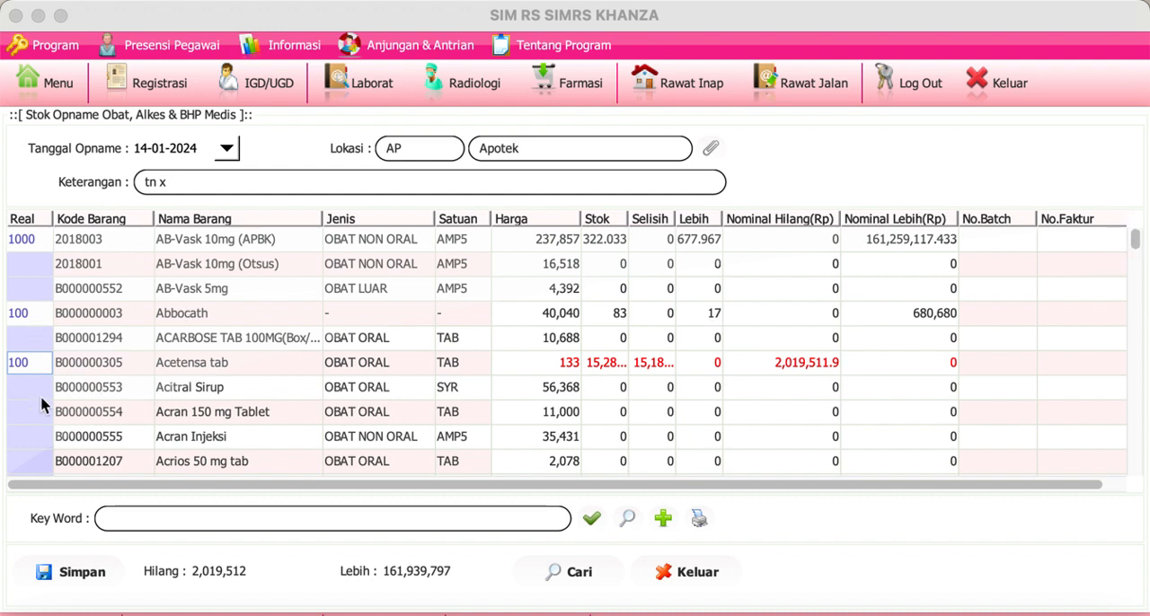
pyautogui.click(153, 418)
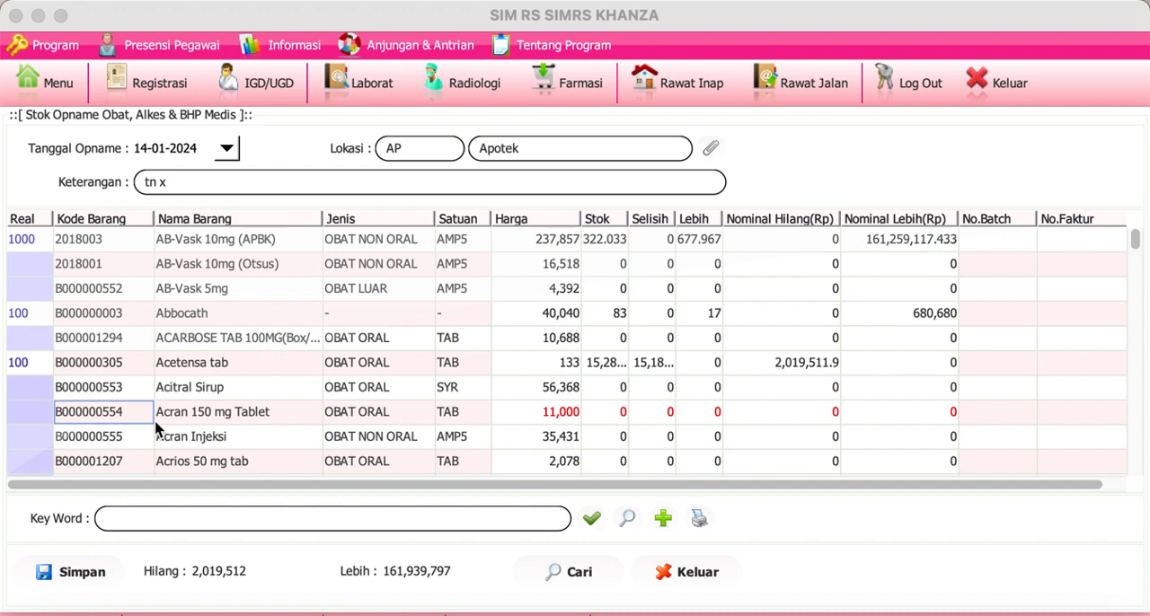
# Step: Review the stock opname records for 14-01-2024, reload the item list, and close the stock opname form
pyautogui.click(575, 573)
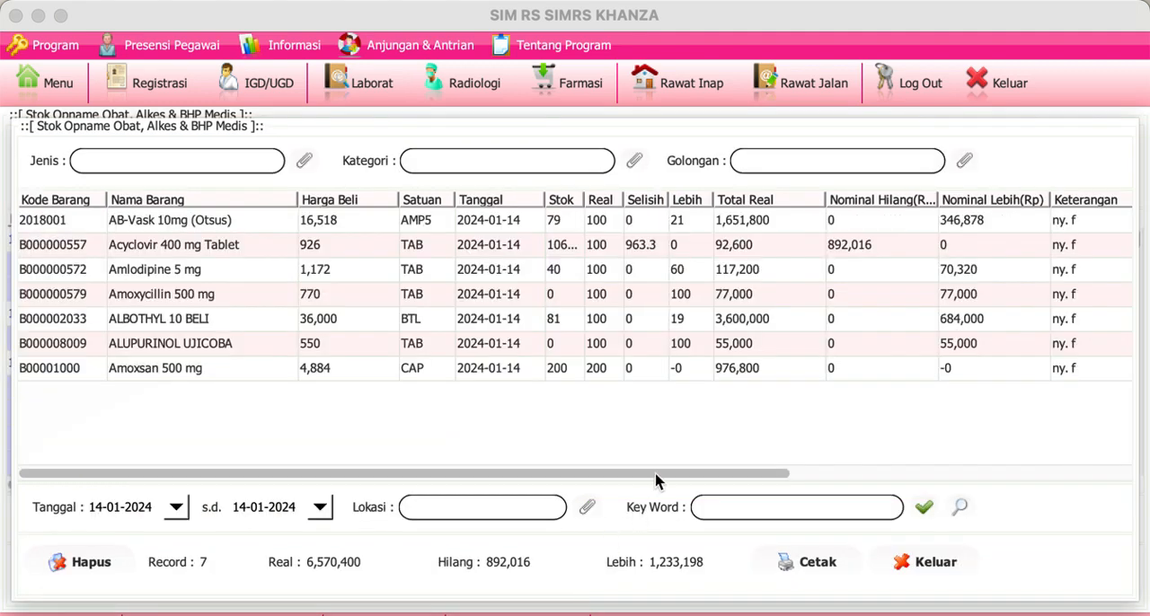
pyautogui.click(934, 565)
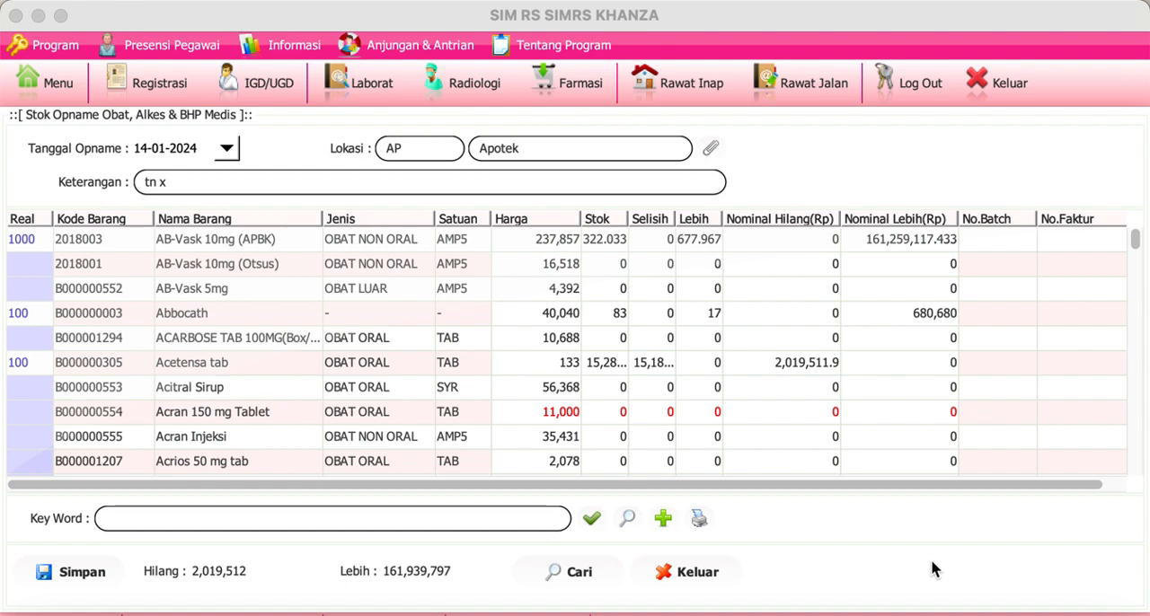
pyautogui.click(595, 520)
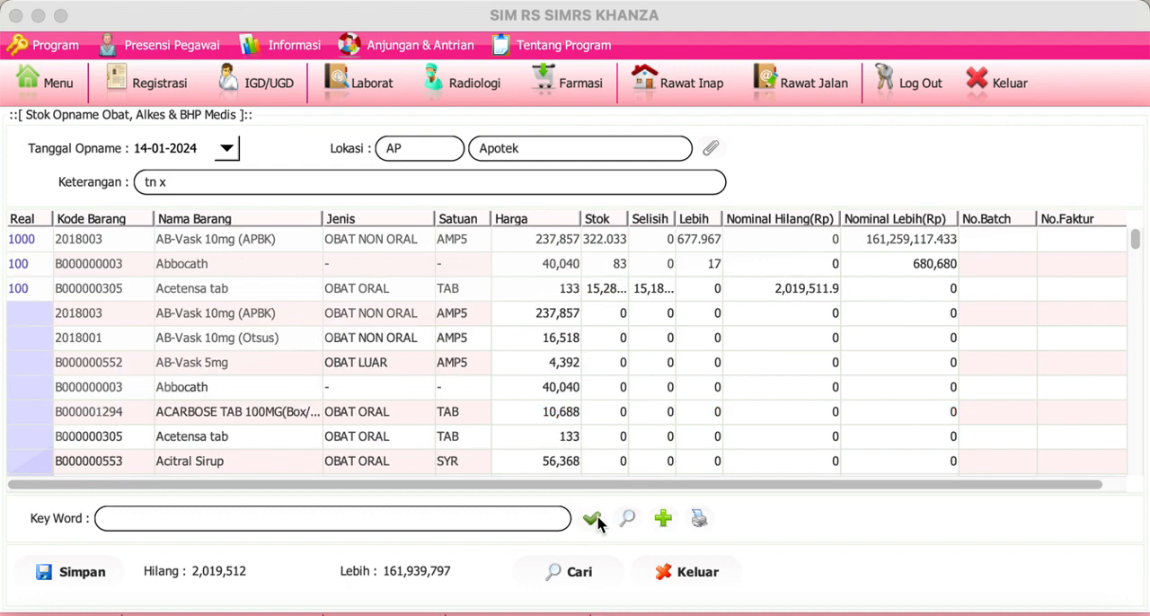
pyautogui.click(683, 572)
# Step: Reopen Stok Opname Obat & BHP from the main menu and set the location to AP (Apotek)
pyautogui.click(52, 92)
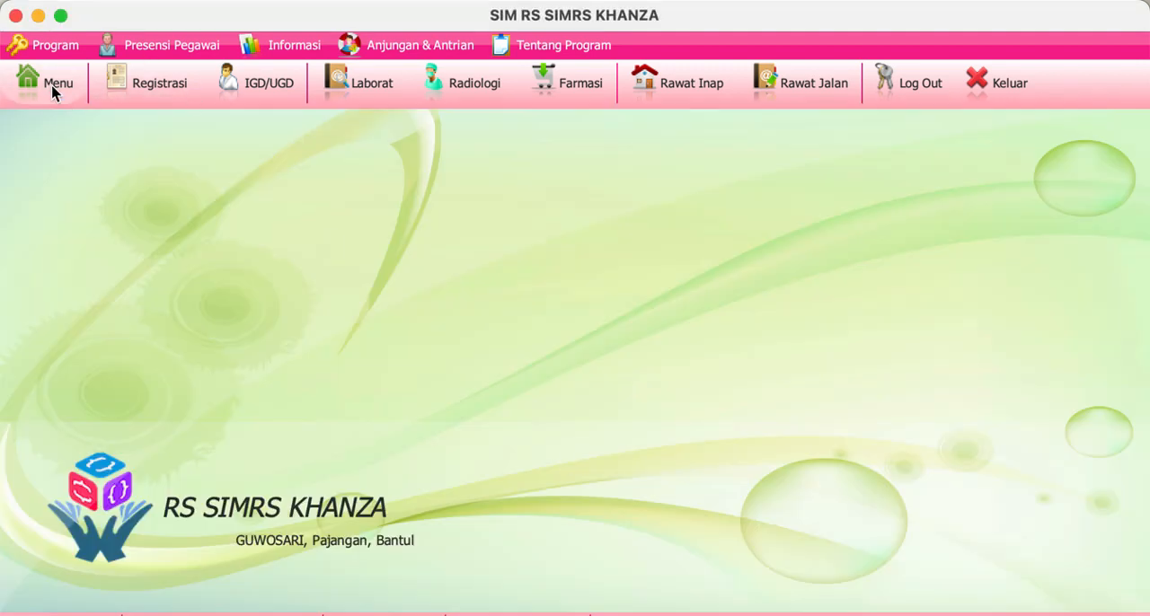
pyautogui.click(303, 267)
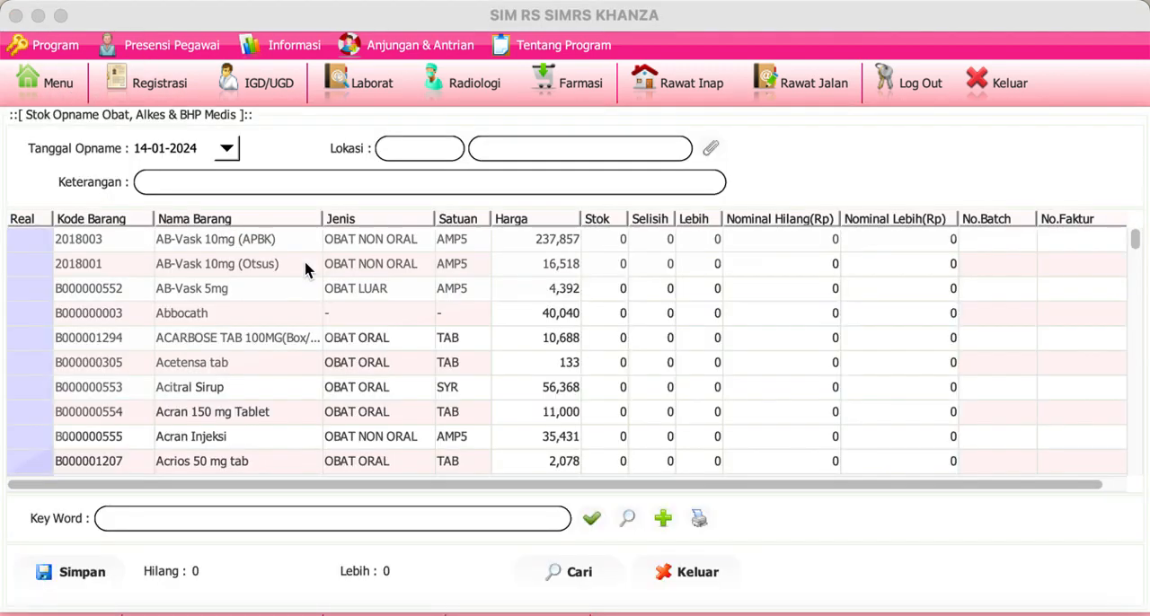
pyautogui.click(714, 148)
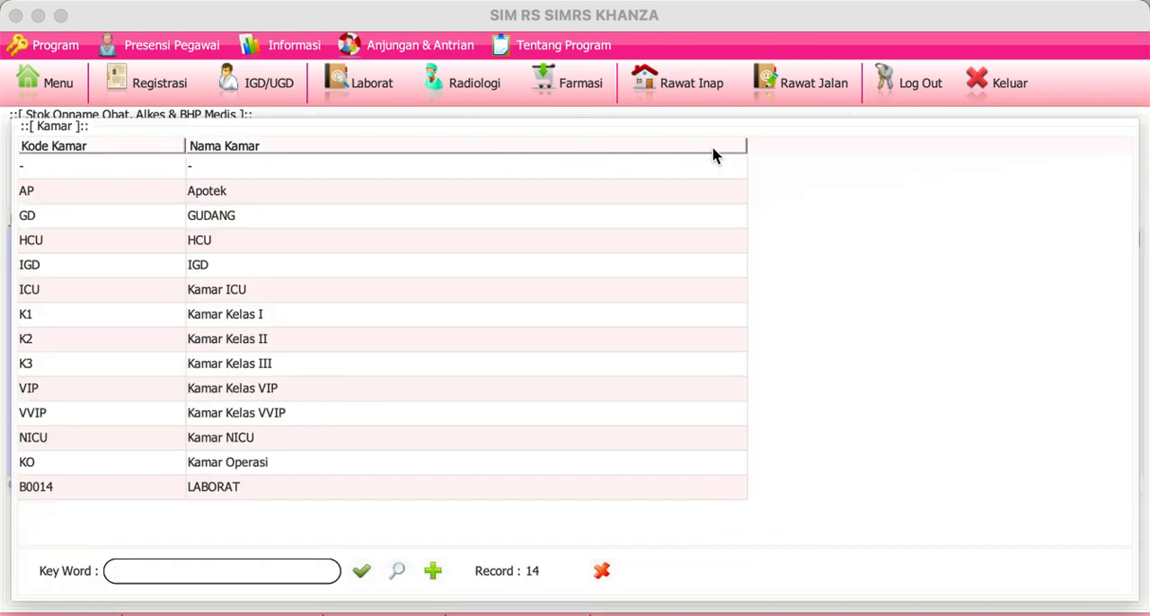
pyautogui.doubleClick(244, 199)
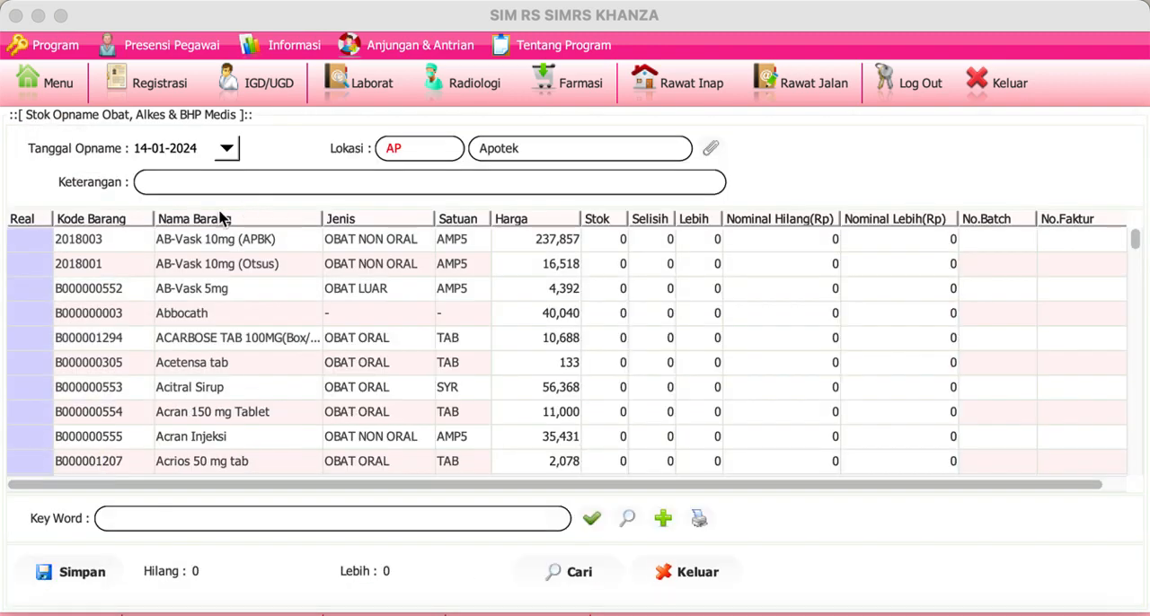
# Step: Enter a Real count of 100 for AB-Vask 10mg (APBK) and check its calculated Stok and Selisih values
pyautogui.click(29, 236)
pyautogui.write('1')
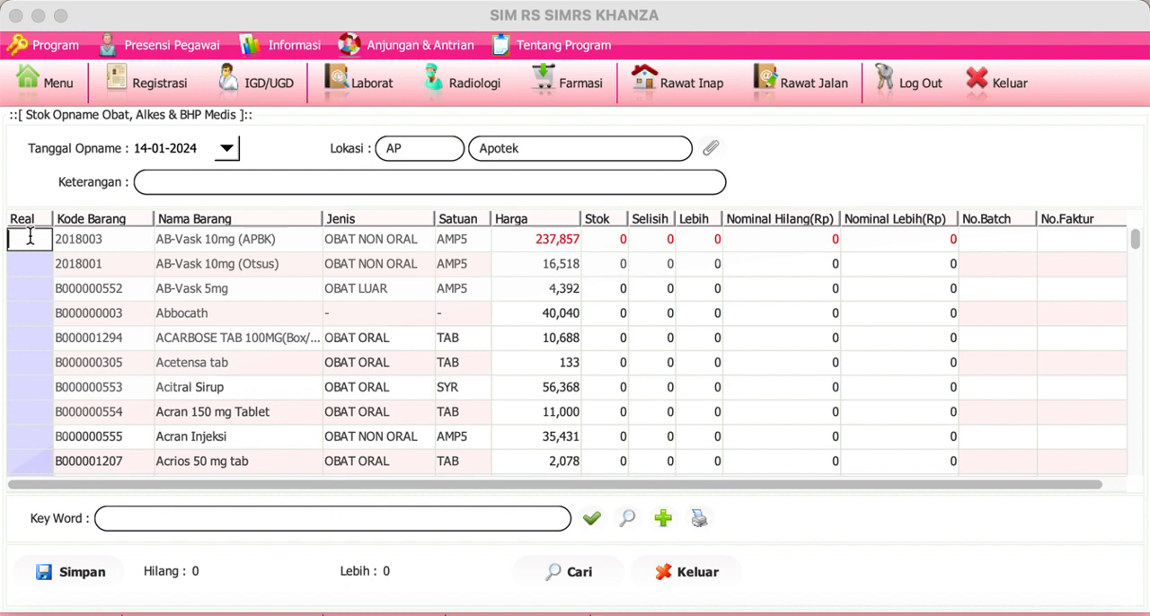
pyautogui.write('00')
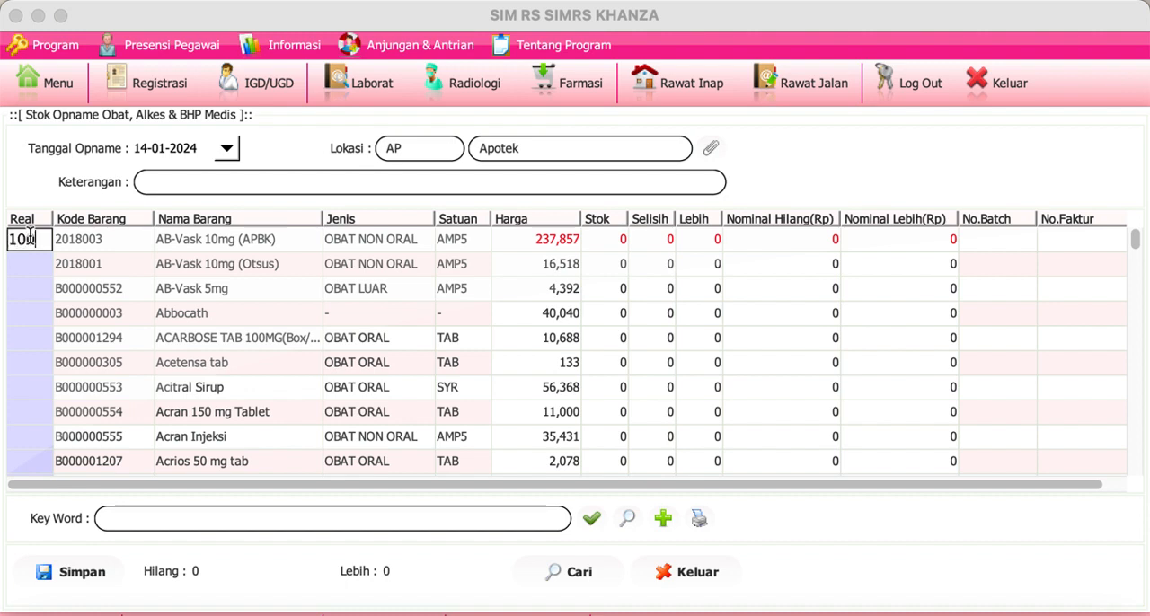
pyautogui.press('Return')
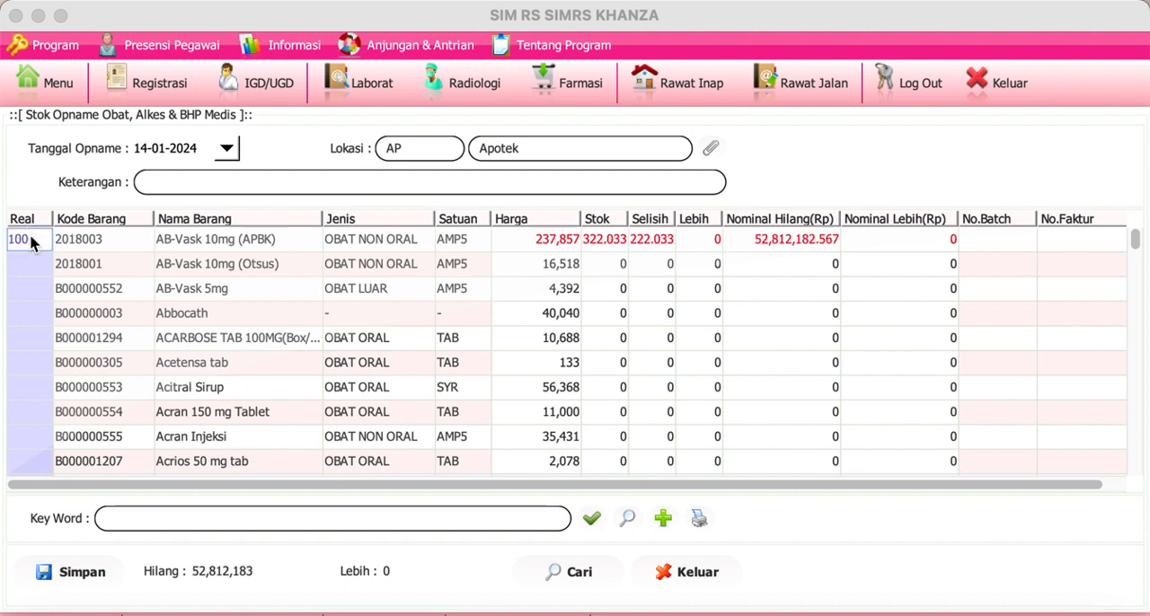
pyautogui.press('Right')
pyautogui.press('Right')
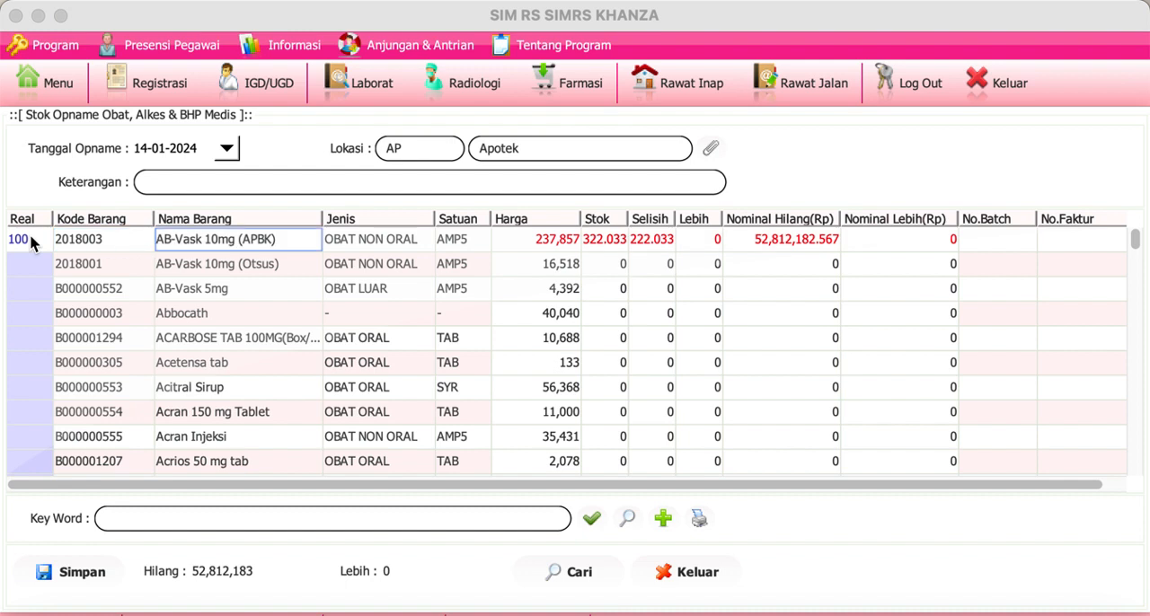
pyautogui.click(30, 239)
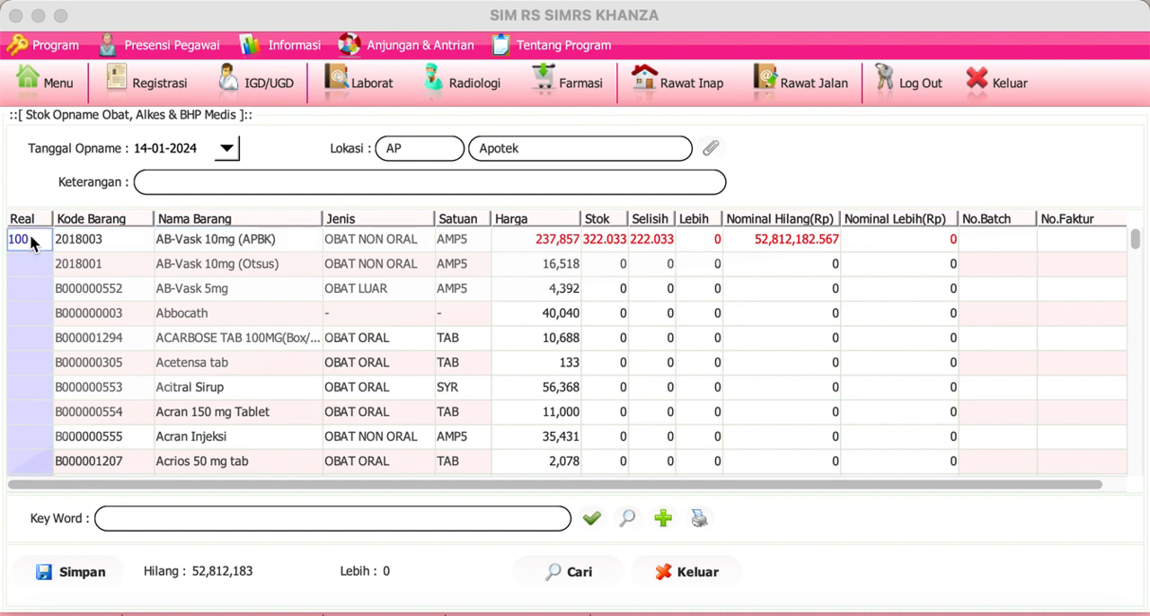
pyautogui.click(600, 244)
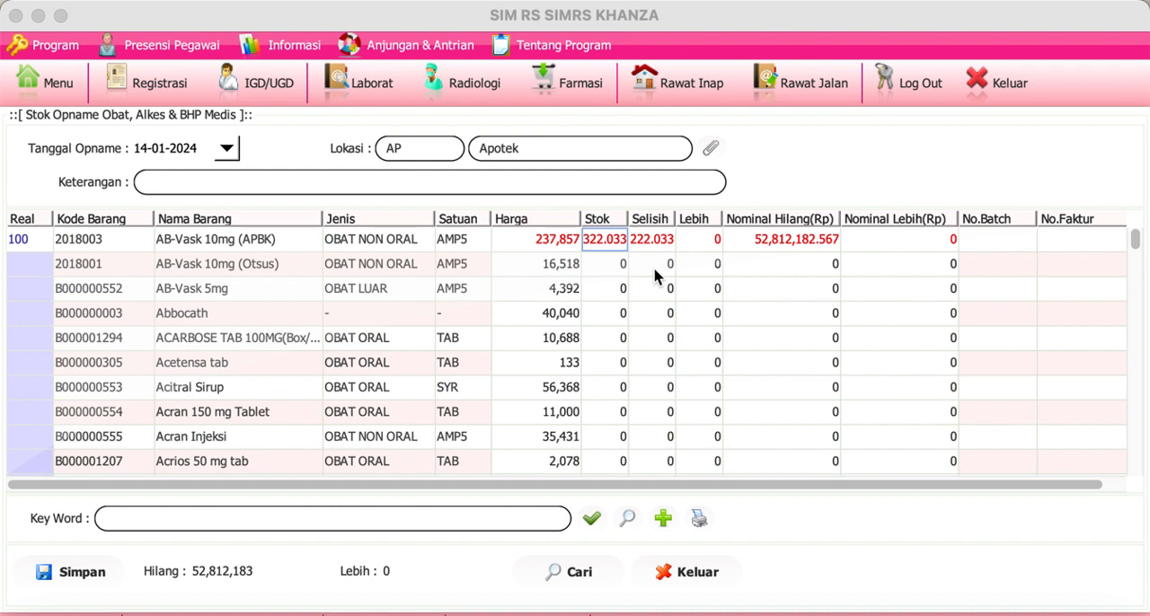
pyautogui.click(655, 241)
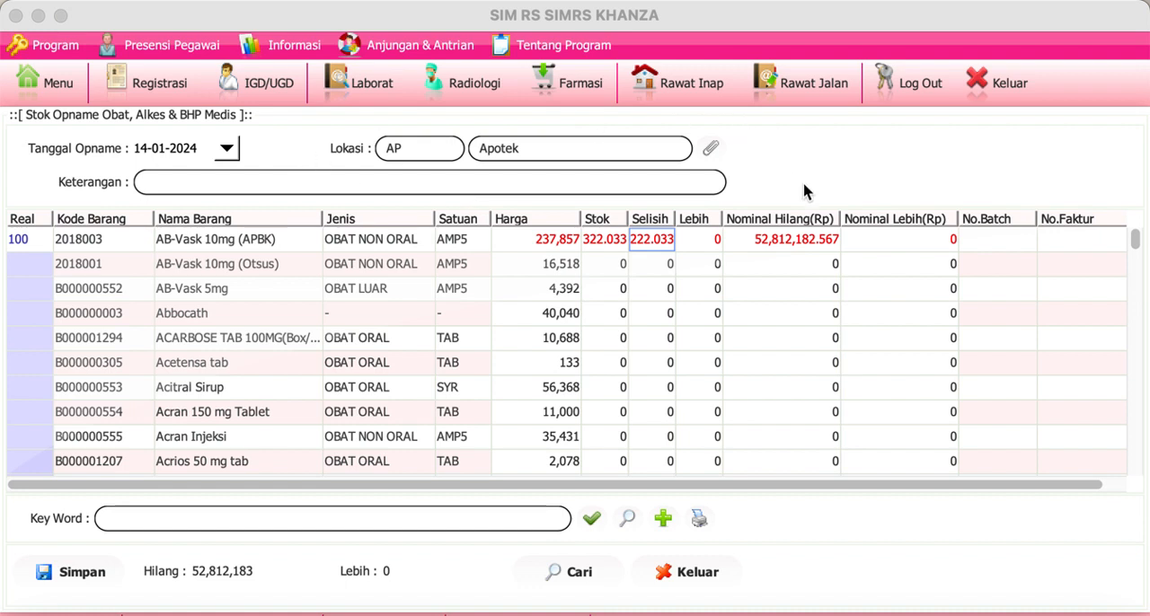
# Step: View the Rawat Jalan patient list, close it, and reopen Stok Opname Obat & BHP from the main menu
pyautogui.click(792, 85)
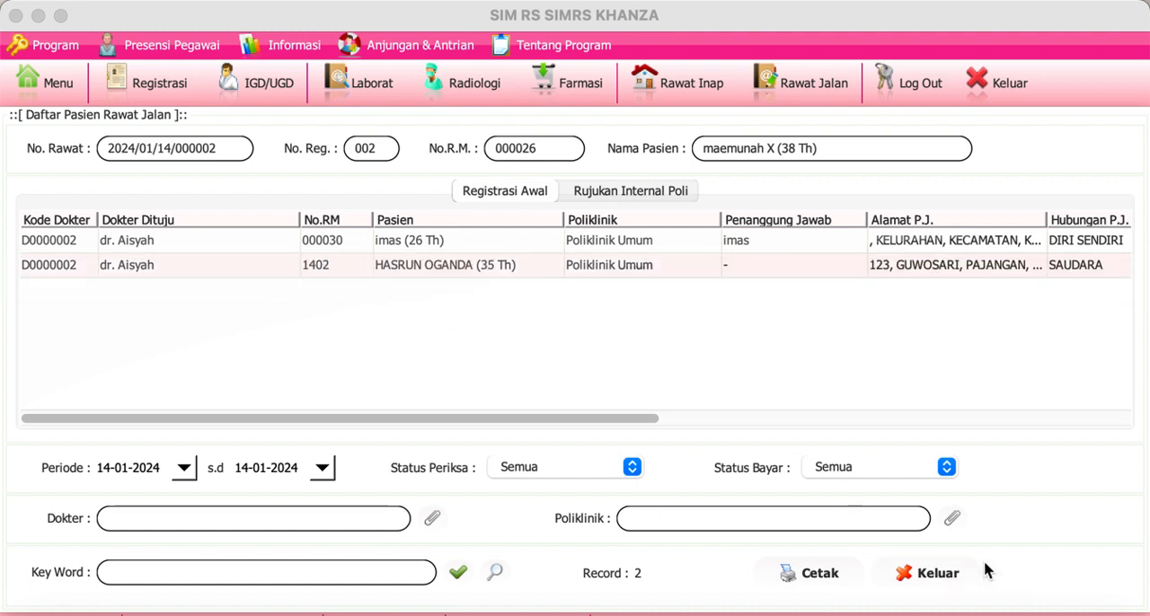
pyautogui.click(934, 574)
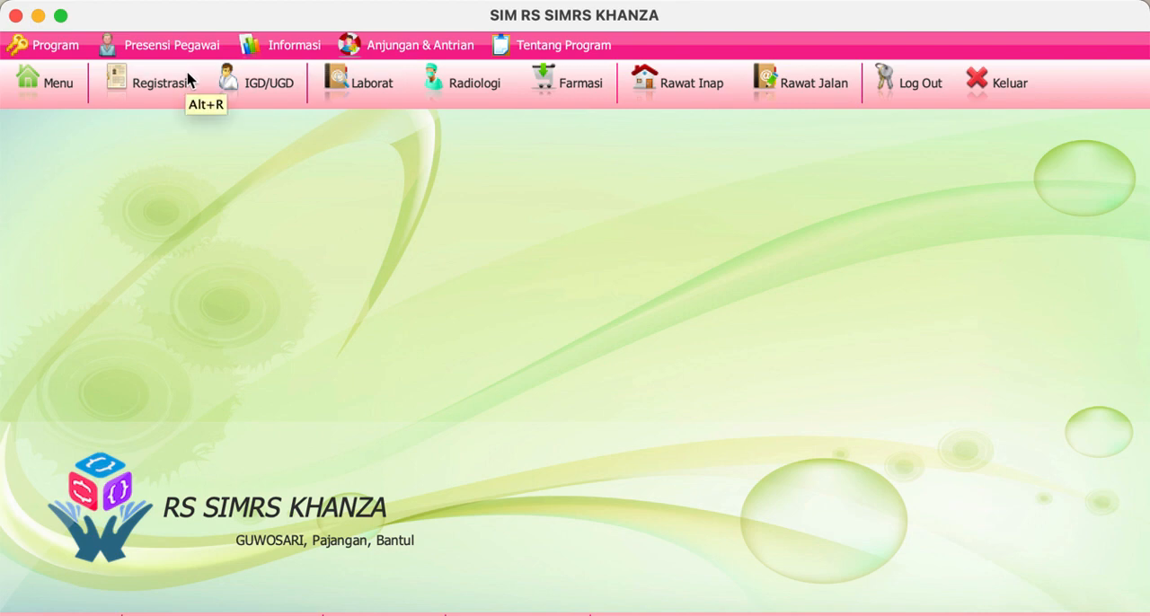
pyautogui.click(57, 90)
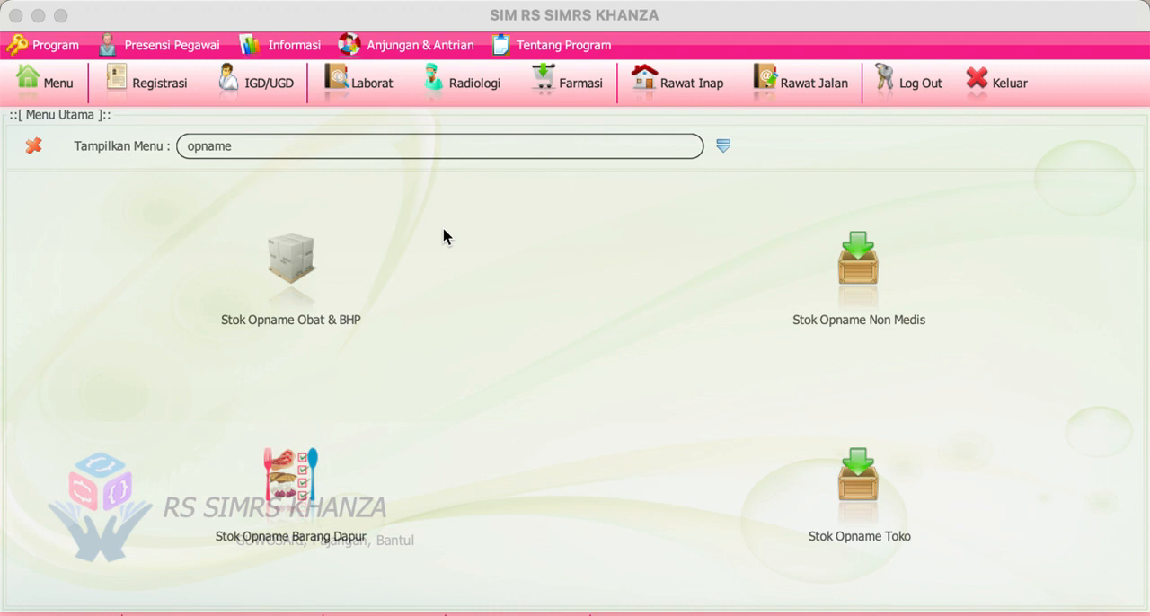
pyautogui.click(444, 239)
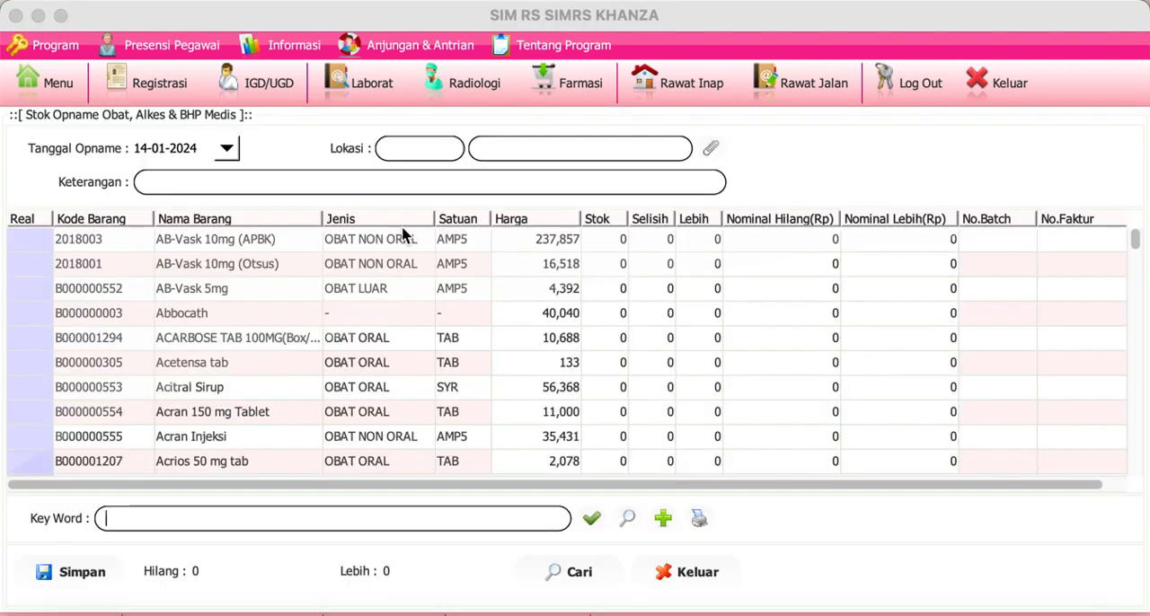
# Step: Return to the main menu, filter it for "permintaan oba" and open Permintaan Obat & BHP
pyautogui.click(49, 86)
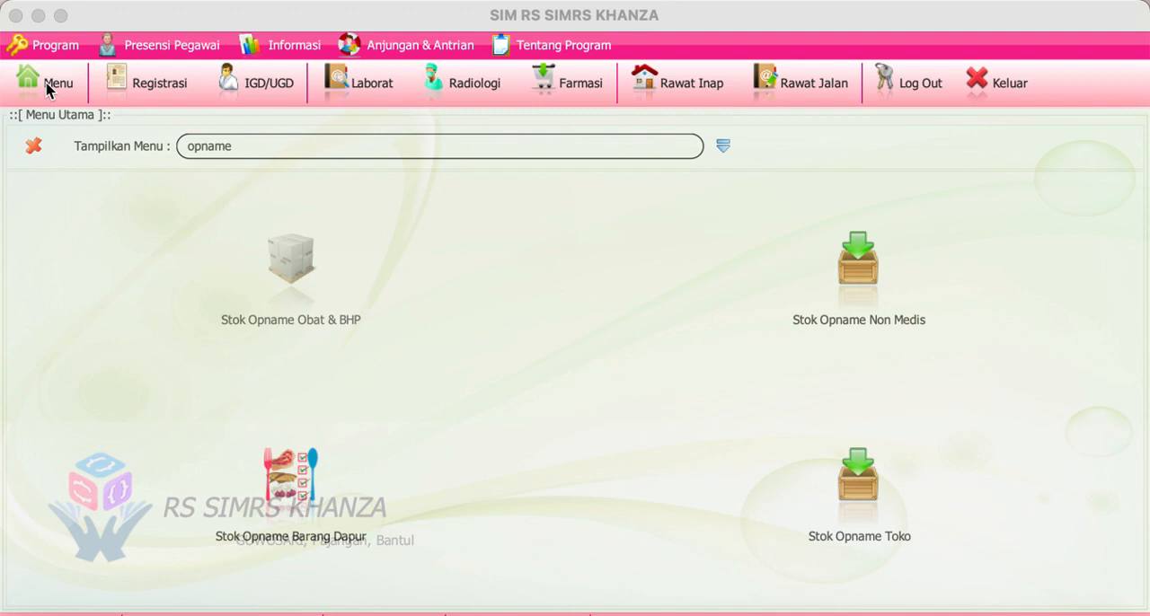
pyautogui.click(257, 146)
pyautogui.press('BackSpace')
pyautogui.press('BackSpace')
pyautogui.press('BackSpace')
pyautogui.press('BackSpace')
pyautogui.press('BackSpace')
pyautogui.press('BackSpace')
pyautogui.write('permin')
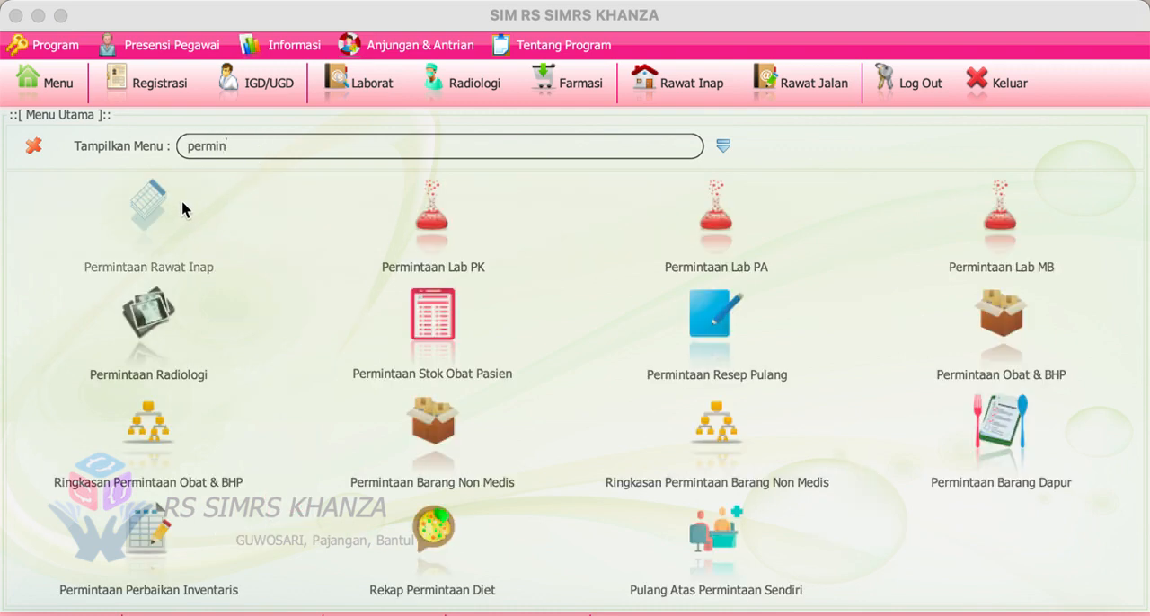
pyautogui.write('taa')
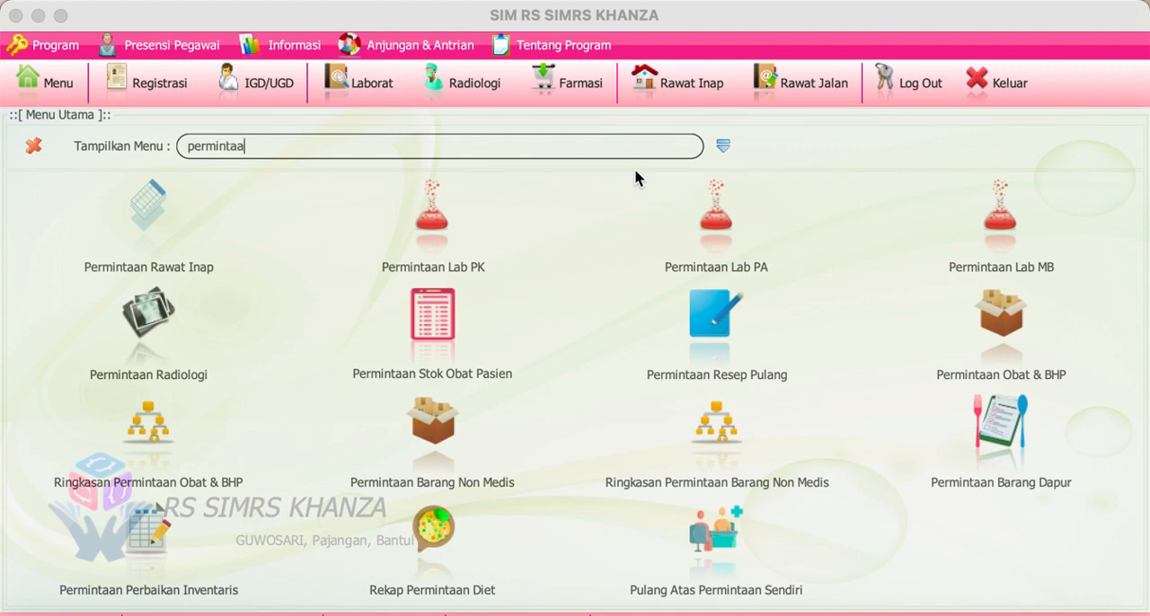
pyautogui.write('n oba')
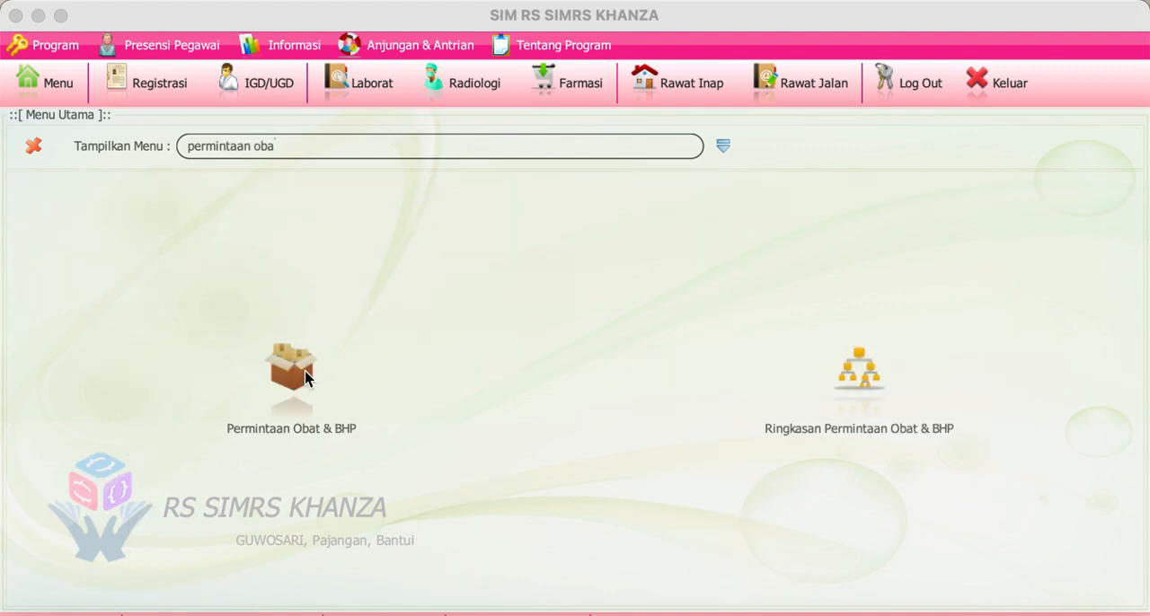
pyautogui.click(306, 373)
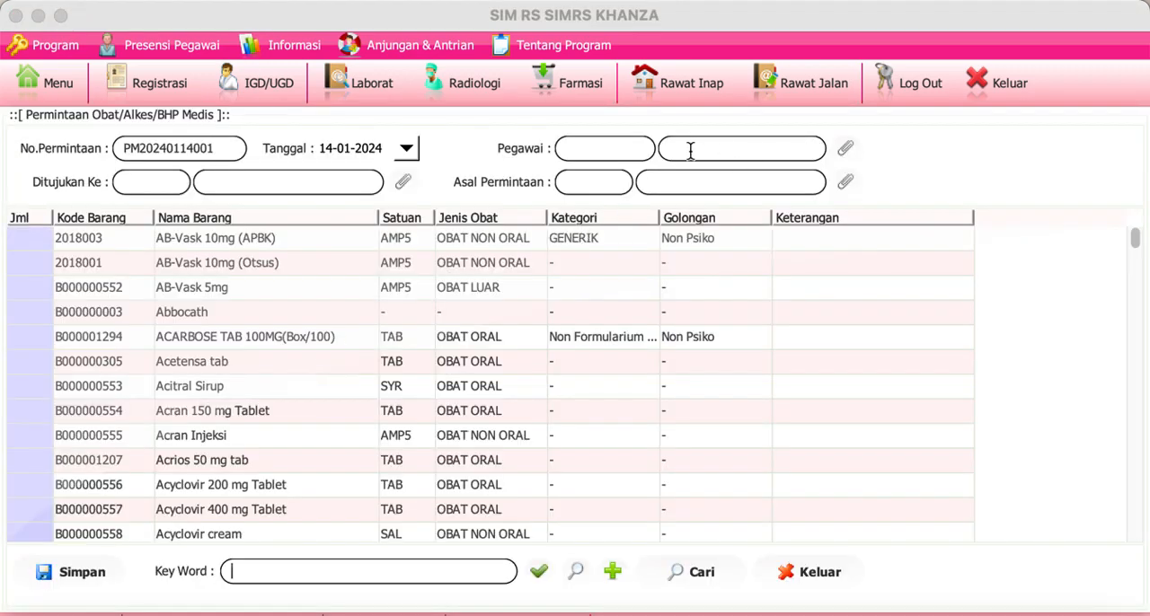
# Step: Set the medicine request's Ditujukan Ke destination to GD (GUDANG)
pyautogui.click(399, 182)
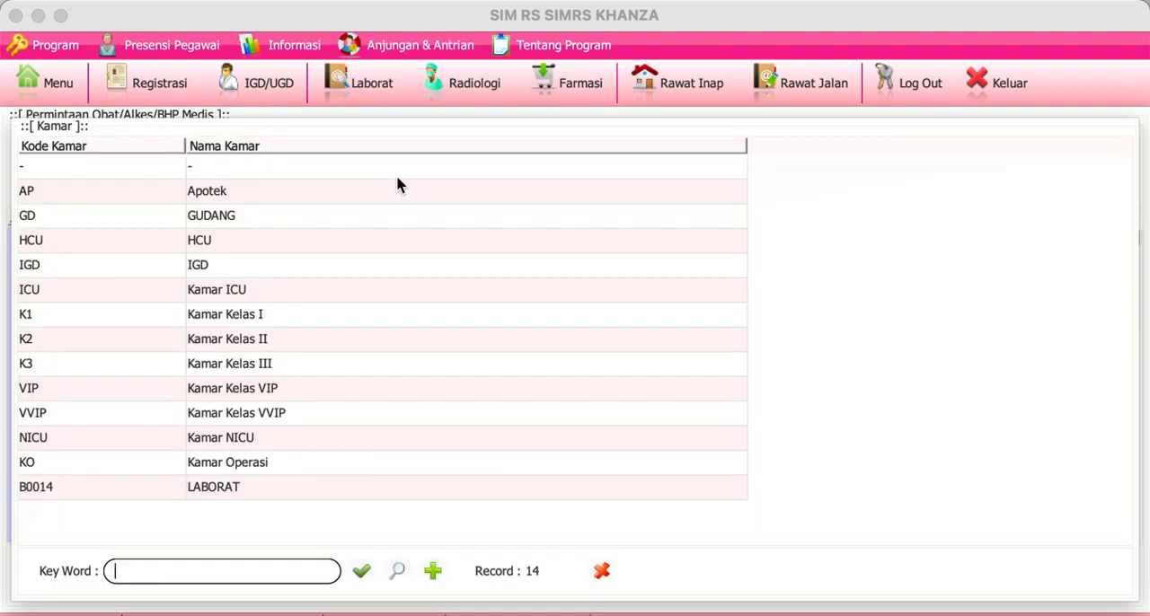
pyautogui.click(241, 225)
pyautogui.doubleClick(242, 226)
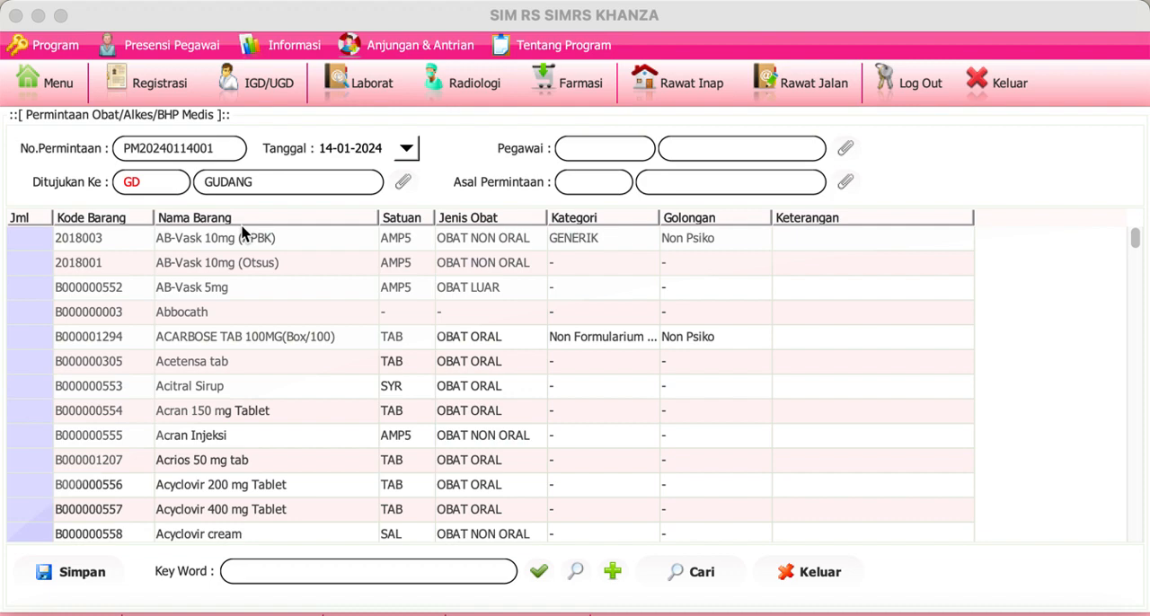
# Step: Return to the main menu, filter it for "obat" and open the Obat, Alkes & BHP data
pyautogui.click(72, 82)
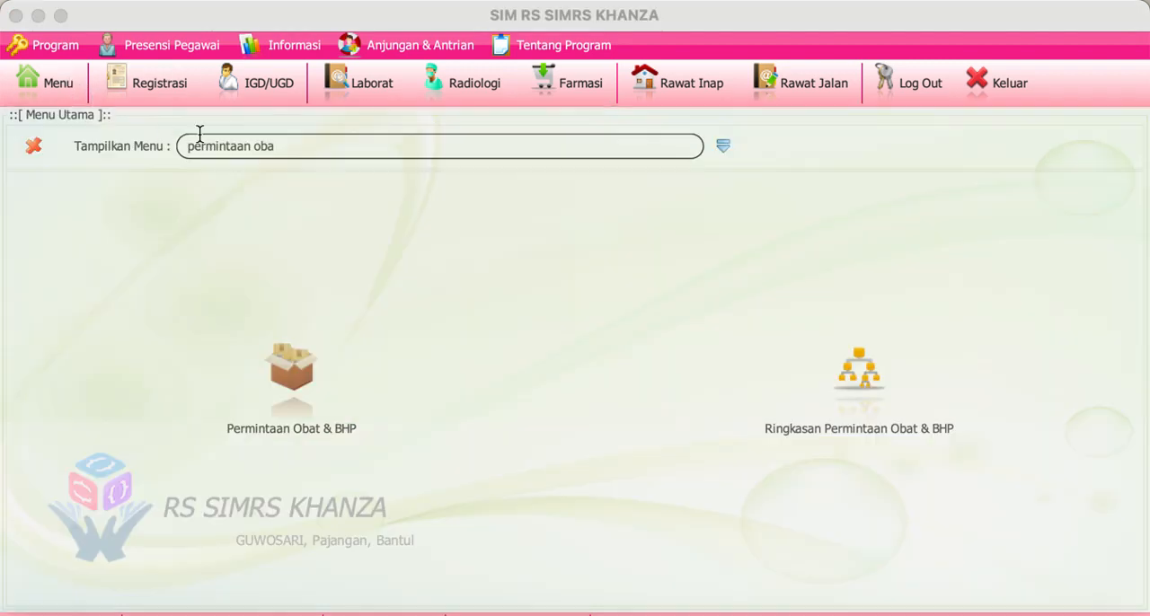
pyautogui.press('super+a')
pyautogui.write('obat')
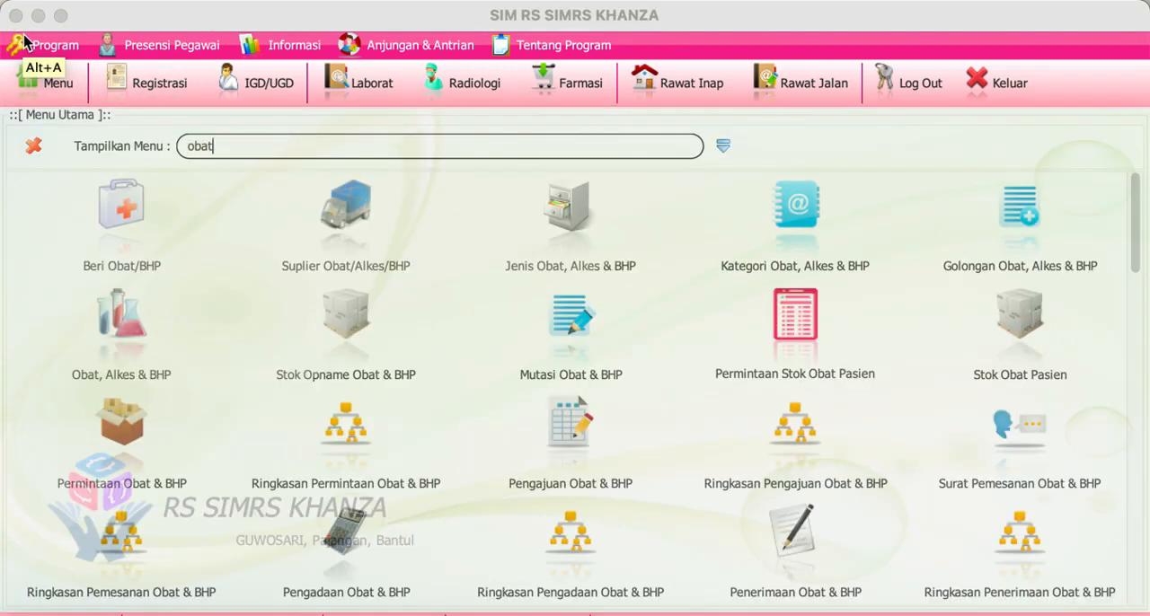
pyautogui.click(102, 321)
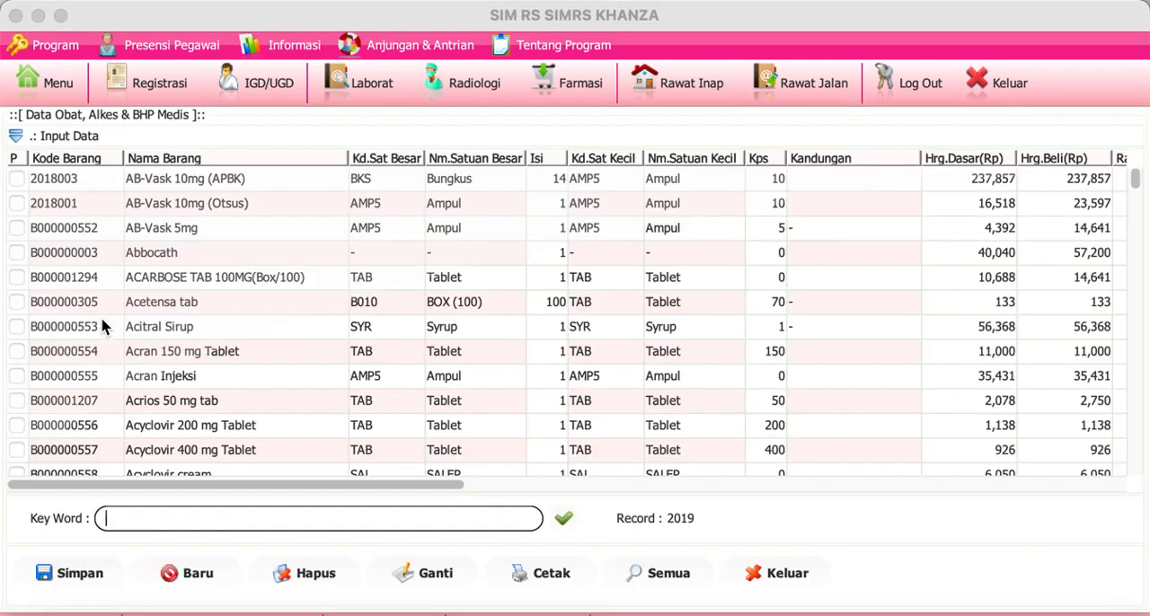
# Step: Expand the medicine input form and enter 0 as the Stok Minimal Barang
pyautogui.click(15, 136)
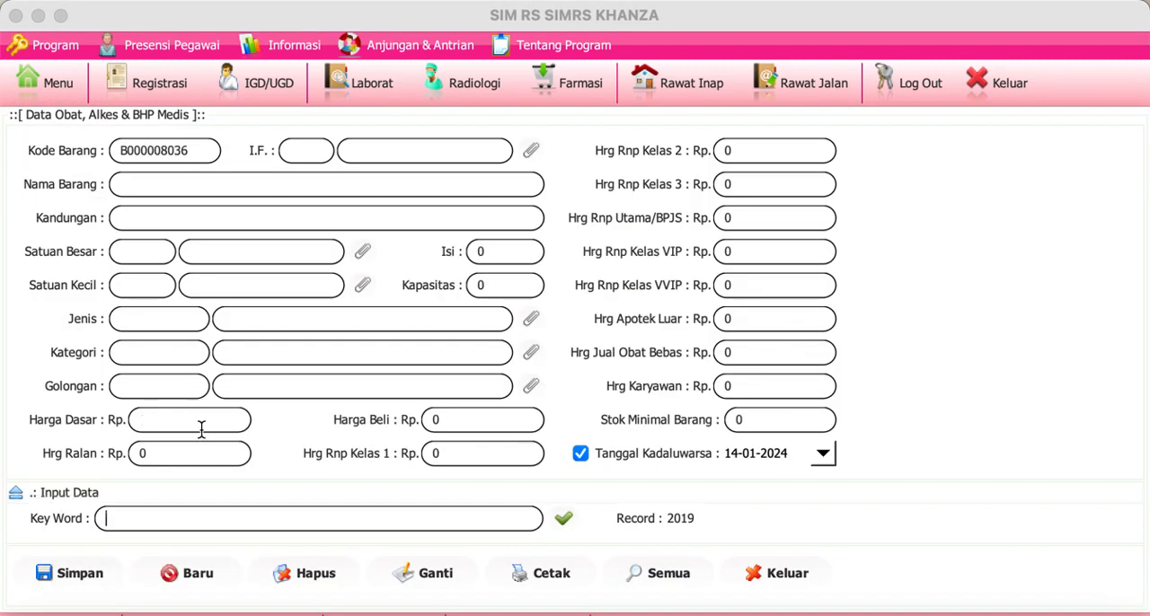
pyautogui.click(740, 420)
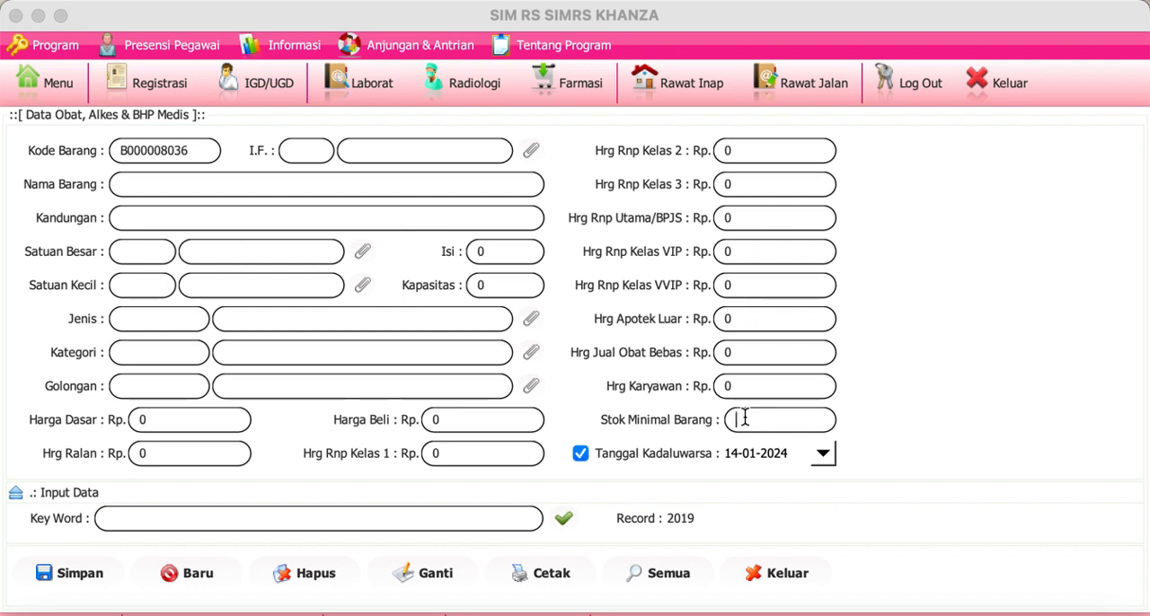
pyautogui.write('0')
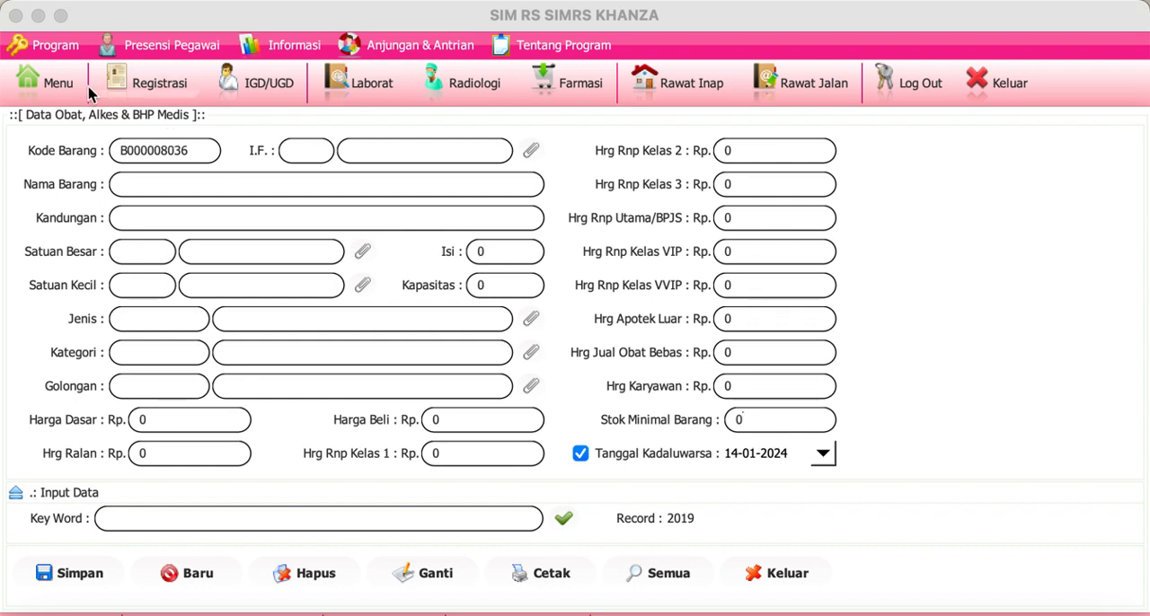
# Step: Filter the main menu for "darurat", open Darurat Stok and load its item list to check minimum and current stock
pyautogui.click(75, 84)
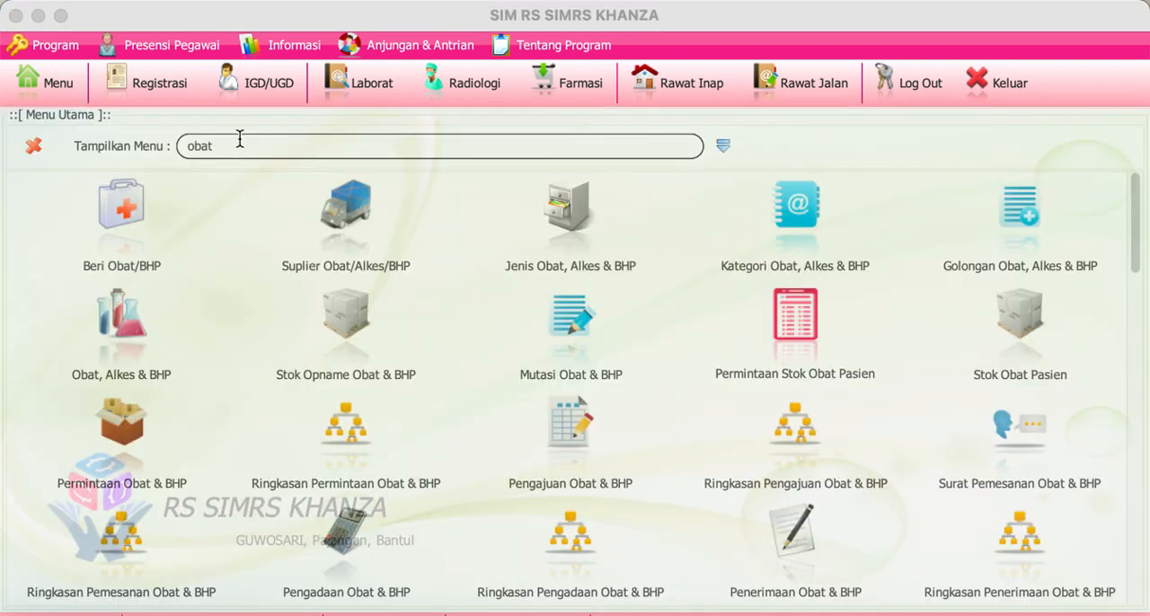
pyautogui.doubleClick(239, 139)
pyautogui.write('darurat')
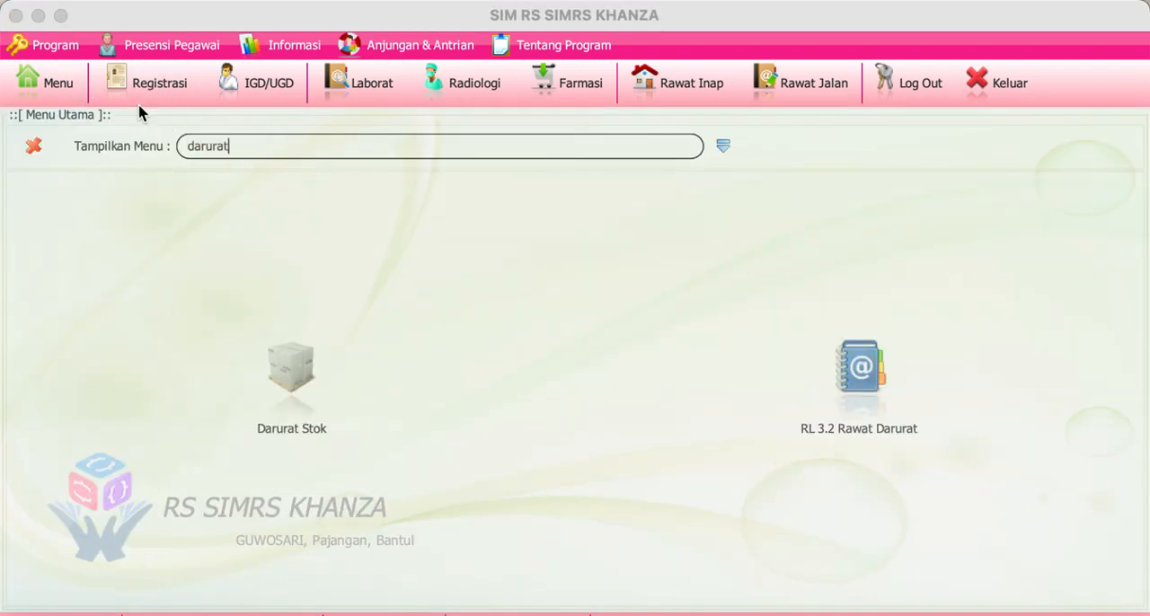
pyautogui.click(314, 379)
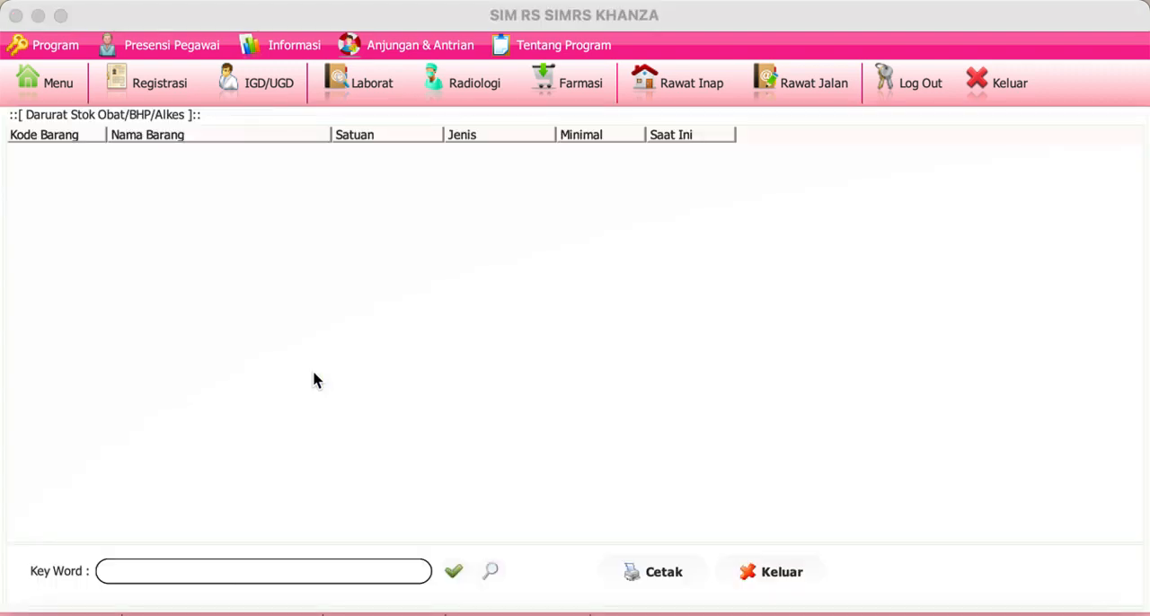
pyautogui.click(453, 571)
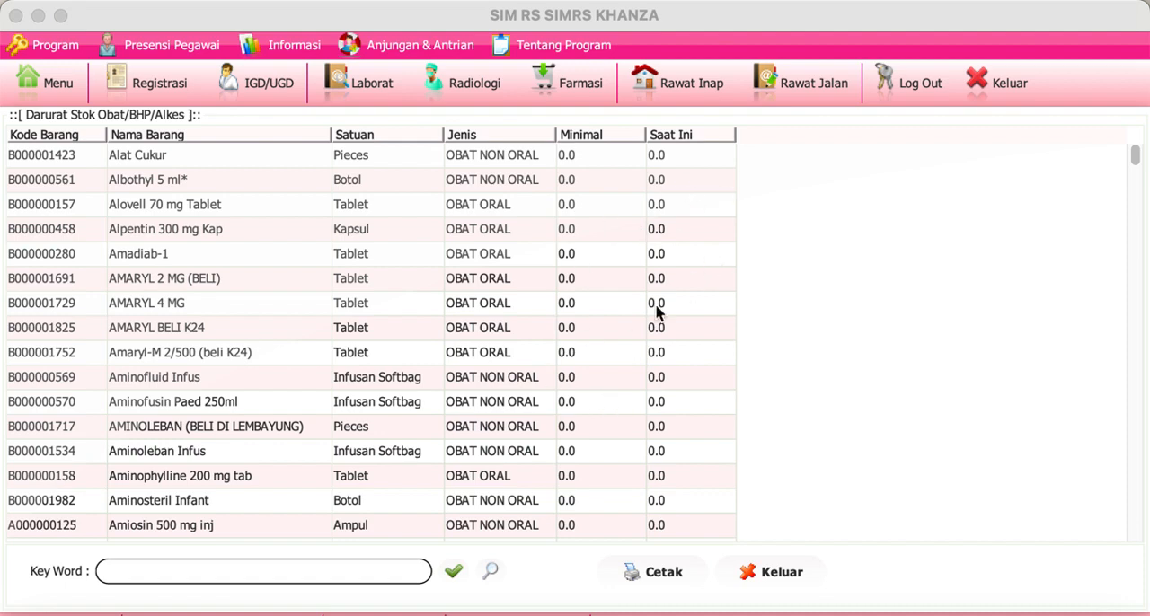
# Step: Close the Darurat Stok list, return to the main menu and select its existing filter text for replacement
pyautogui.moveTo(1137, 161); pyautogui.dragTo(1114, 155)
pyautogui.click(773, 572)
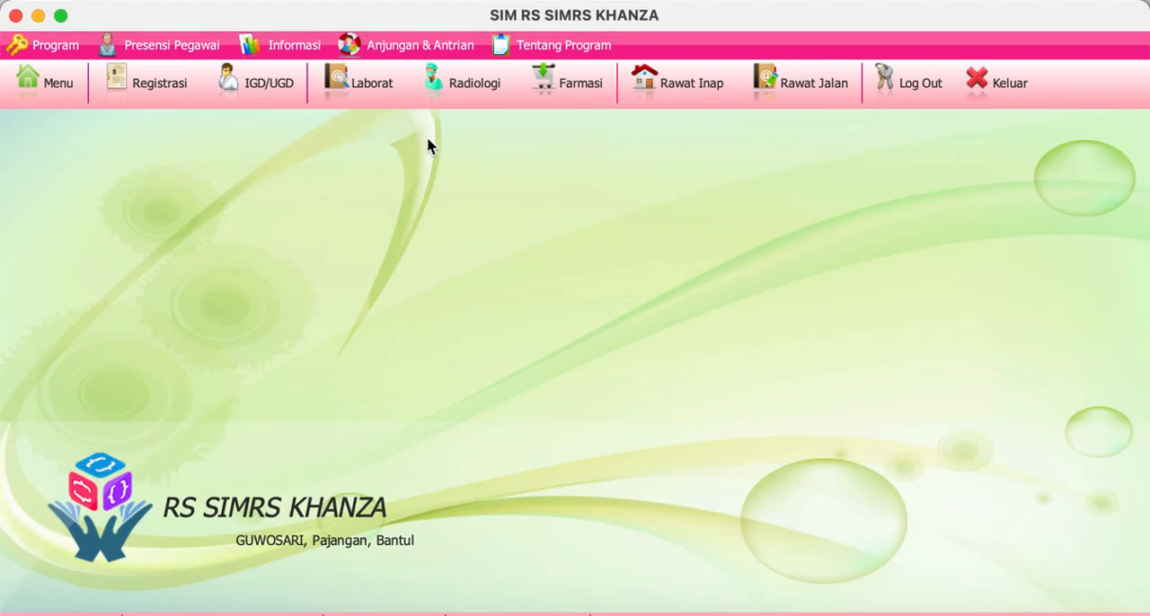
pyautogui.click(69, 100)
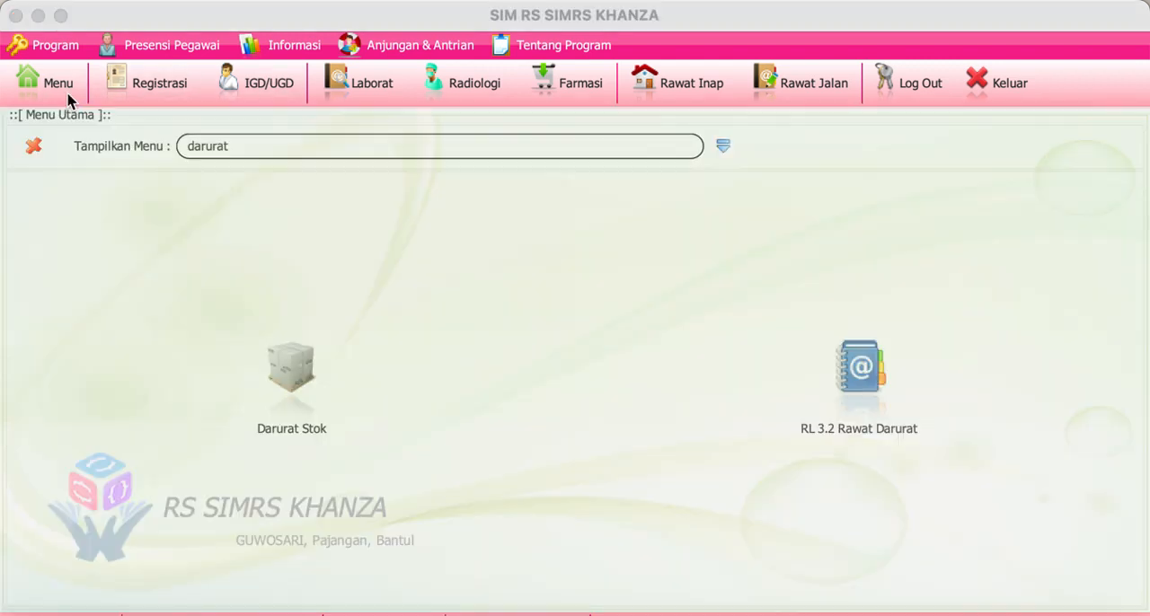
pyautogui.doubleClick(215, 142)
pyautogui.write('i')
pyautogui.press('BackSpace')
pyautogui.write('e')
pyautogui.click(724, 147)
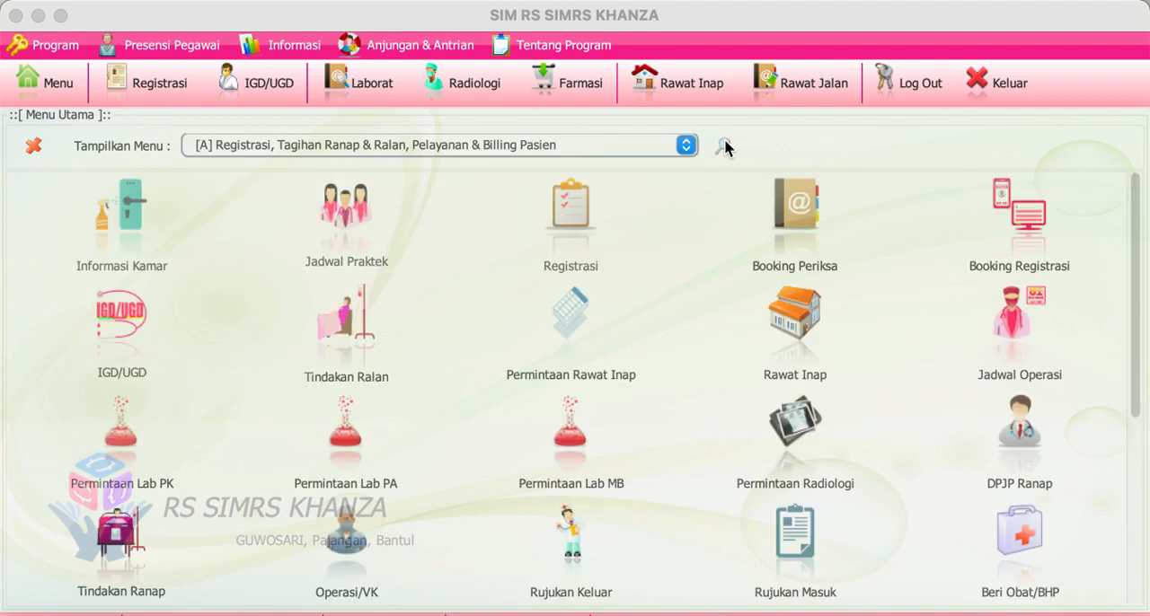
pyautogui.click(724, 146)
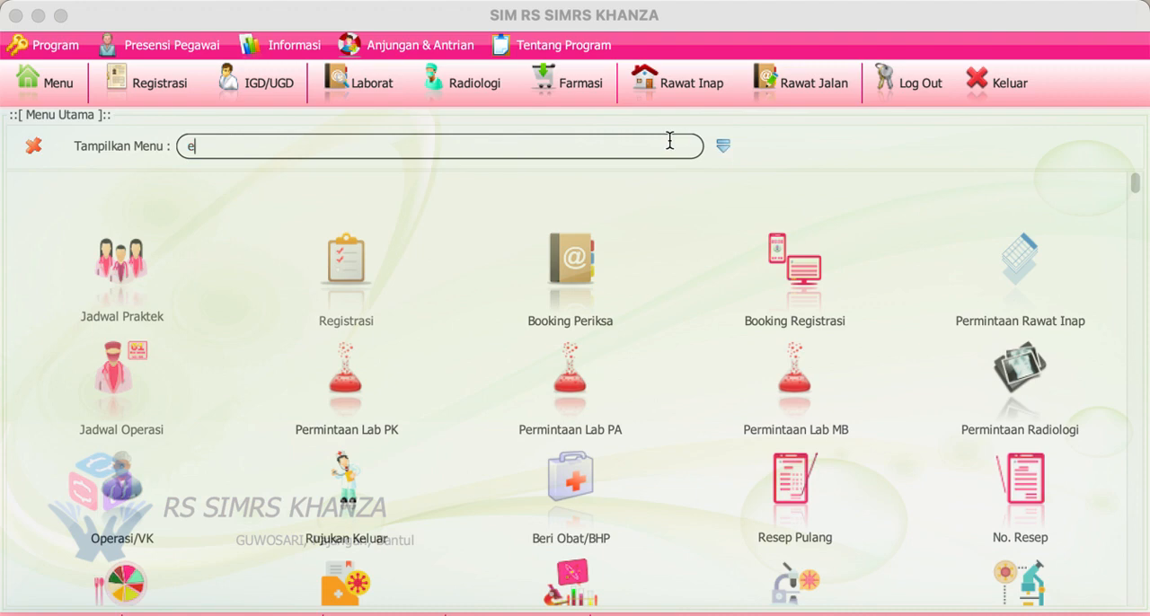
pyautogui.press('BackSpace')
# Step: Filter the main menu for "permin", open Permintaan Obat & BHP and set Ditujukan Ke to GD (GUDANG)
pyautogui.write('permin')
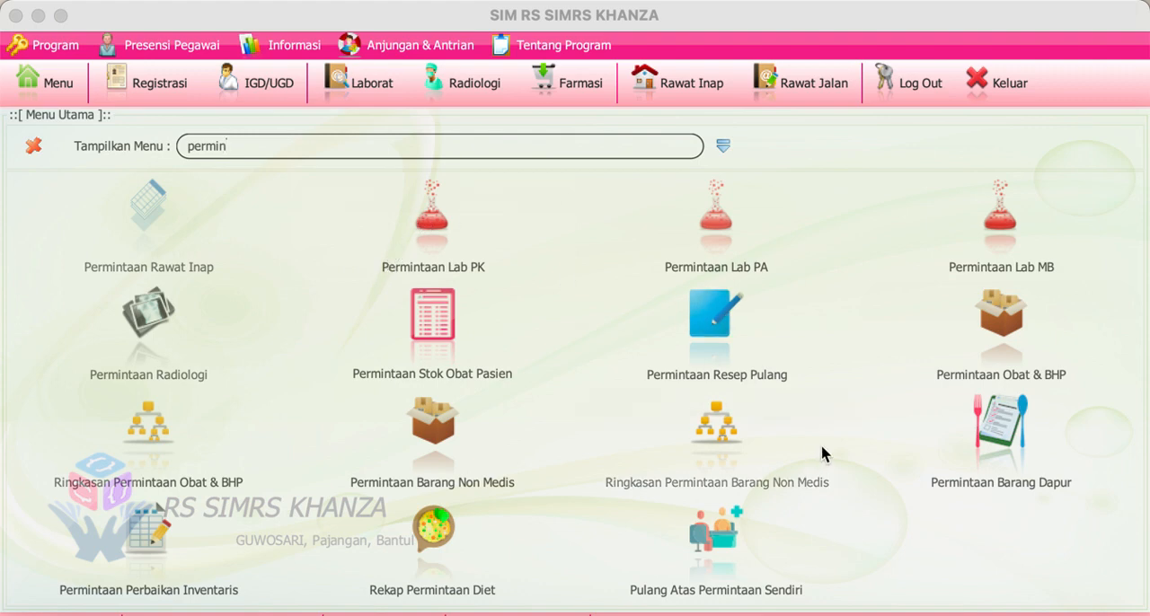
pyautogui.click(1031, 353)
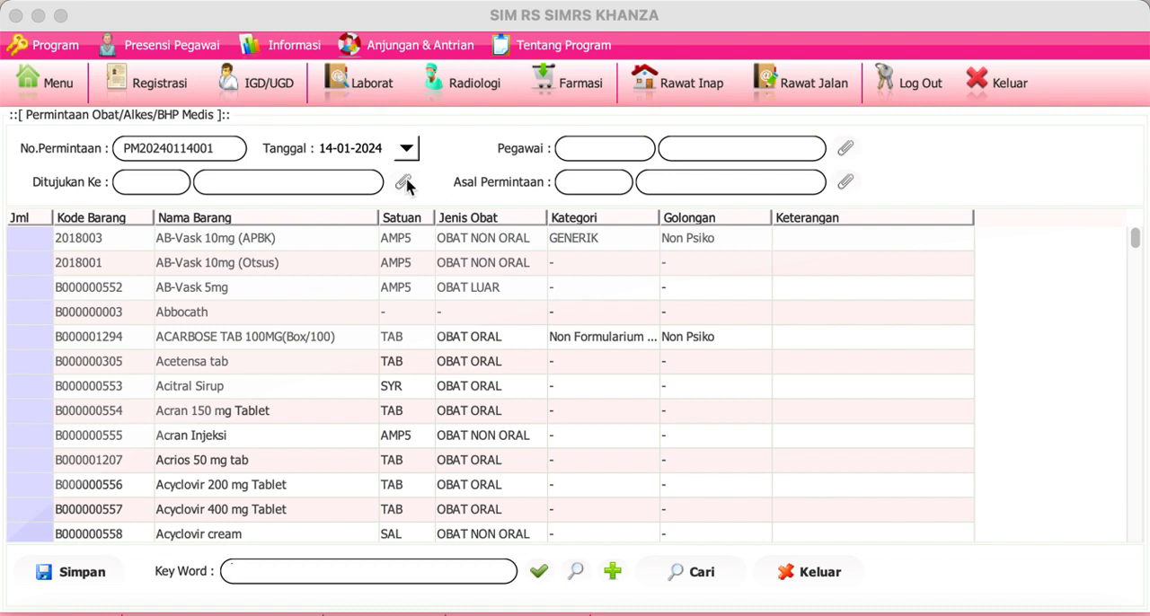
pyautogui.click(404, 183)
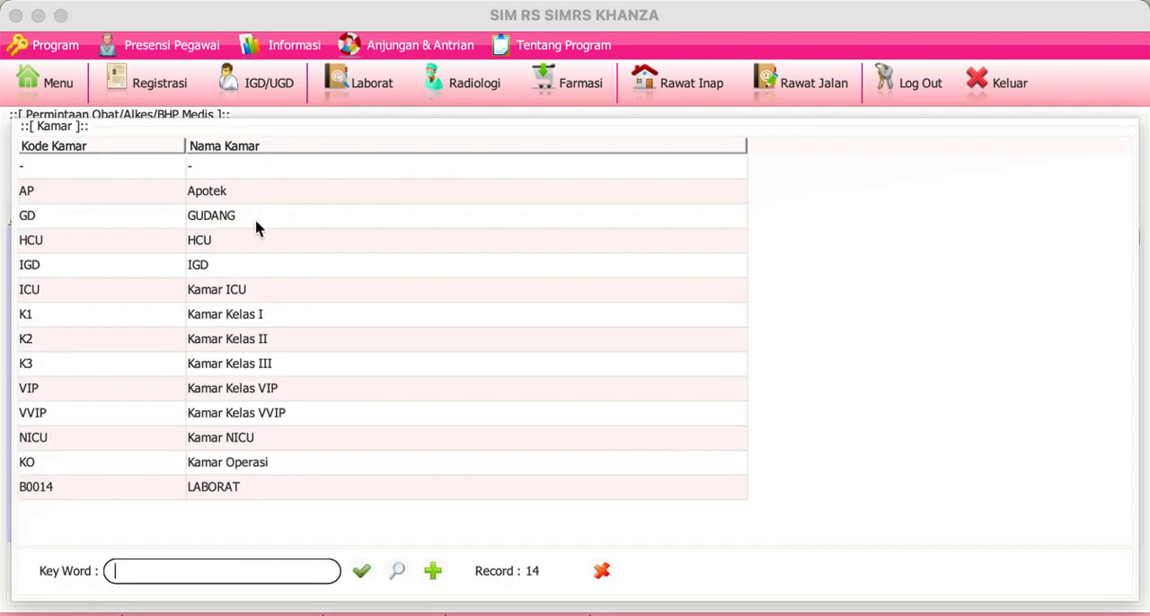
pyautogui.doubleClick(256, 226)
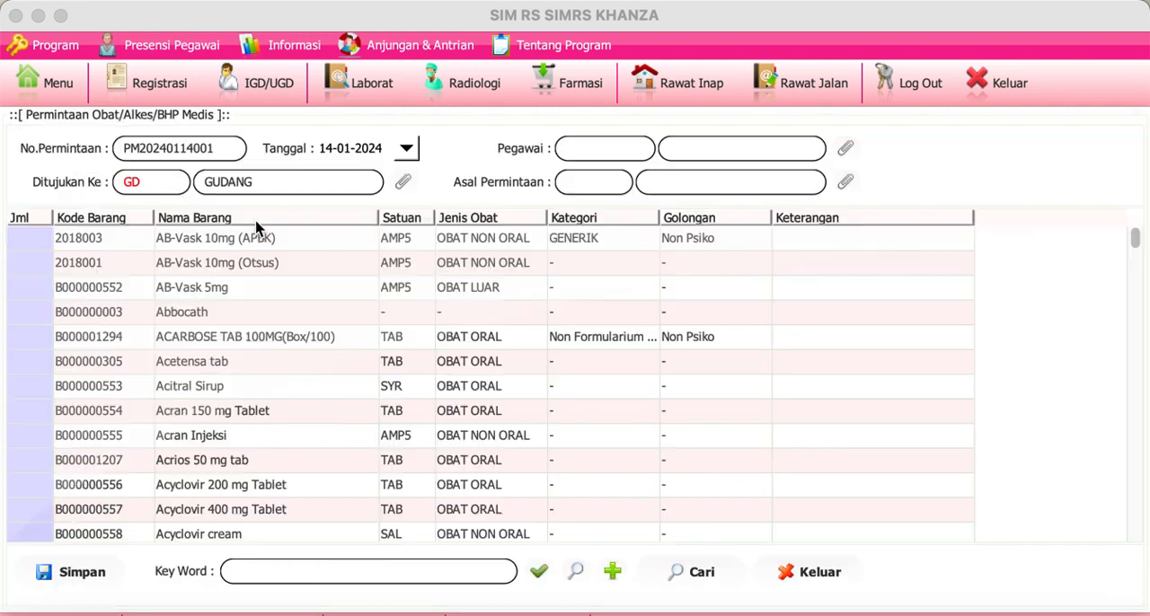
# Step: Set the request's Asal Permintaan to AP (Apotek) and choose the employee with Kode Jenjang PJBP as Pegawai
pyautogui.click(845, 183)
pyautogui.doubleClick(336, 189)
pyautogui.click(845, 149)
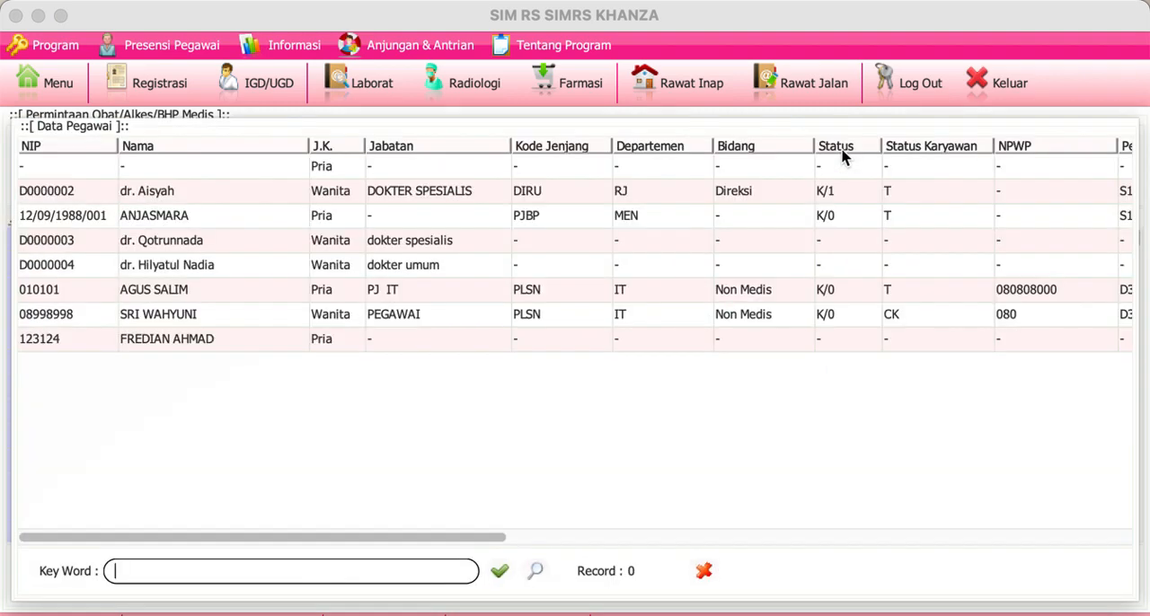
pyautogui.click(222, 202)
pyautogui.click(217, 220)
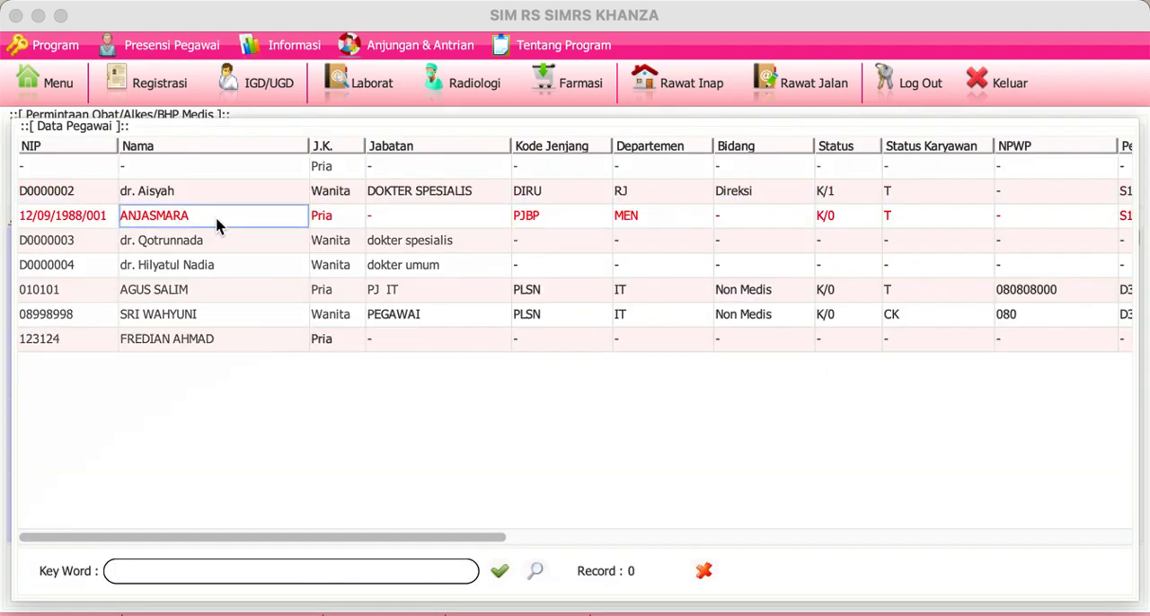
pyautogui.doubleClick(217, 220)
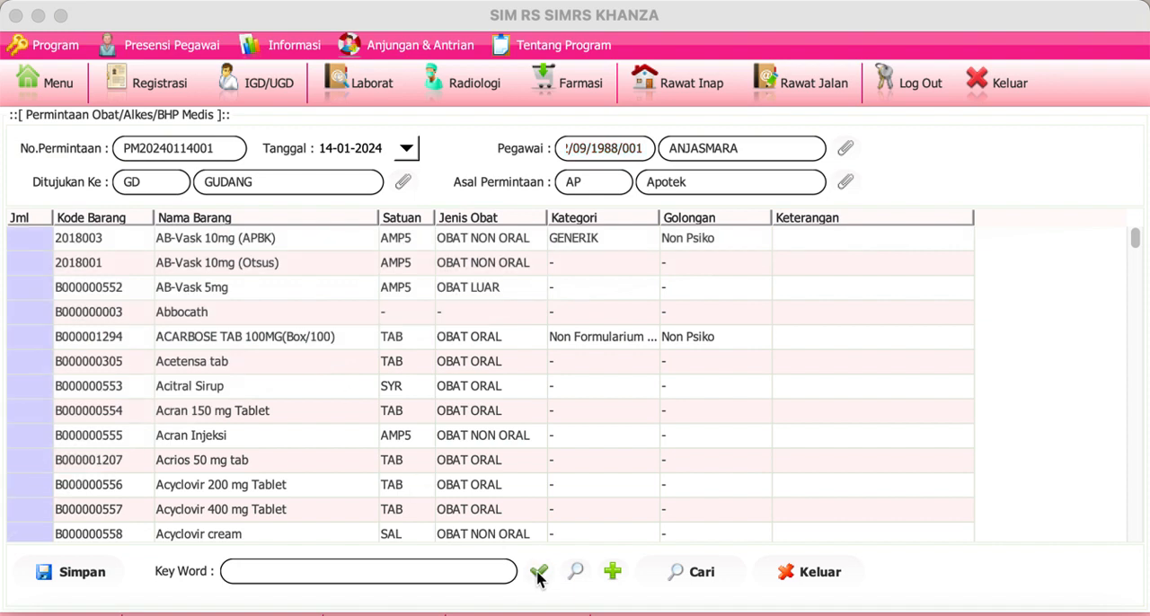
# Step: Enter a quantity of 100 for AB-Vask 10mg (APBK) and save the medicine request
pyautogui.click(38, 238)
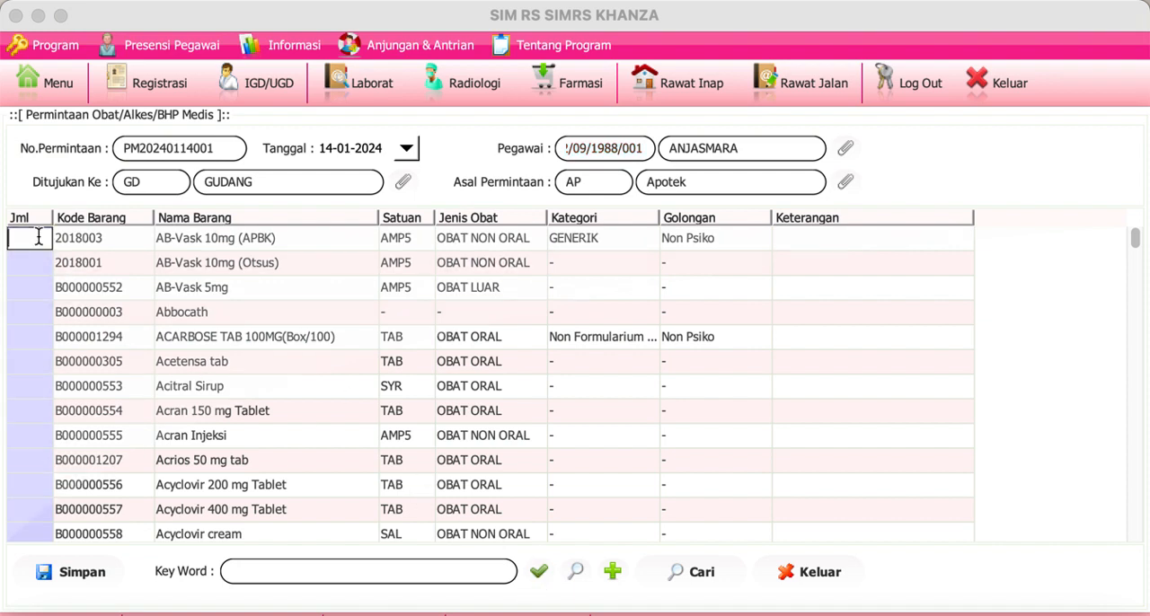
pyautogui.write('100')
pyautogui.click(69, 574)
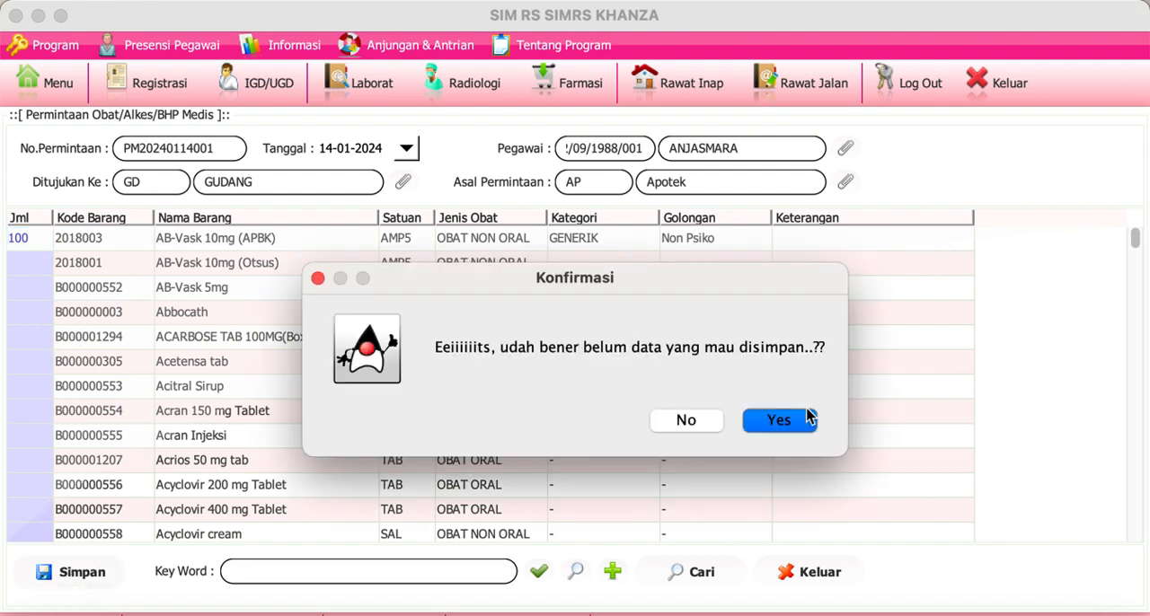
pyautogui.click(779, 422)
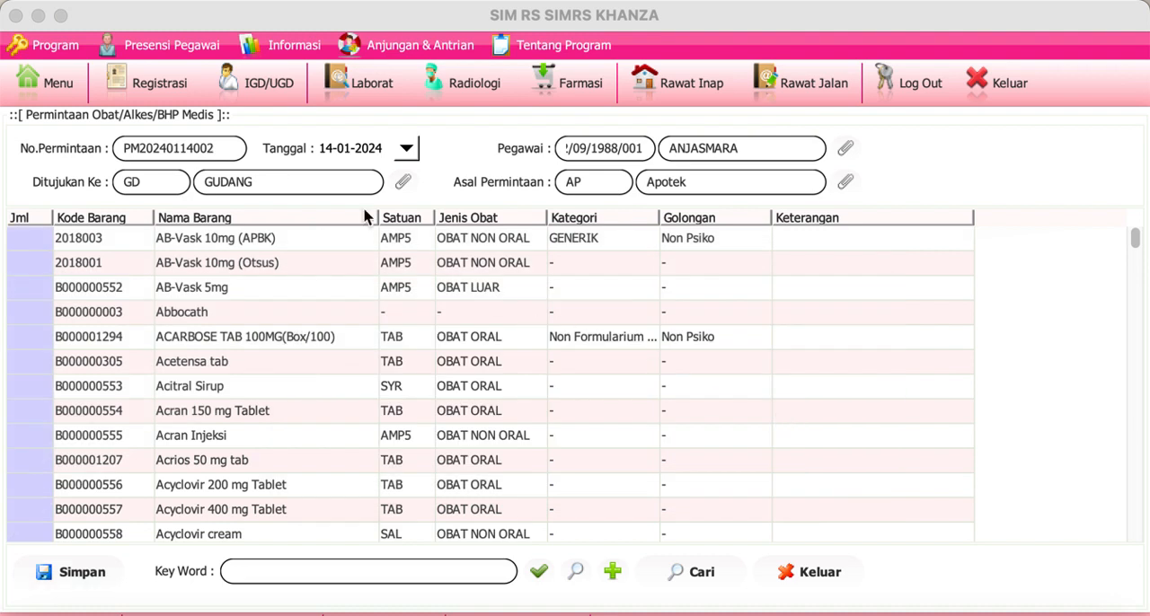
# Step: Look up the saved AB-Vask request, approve it as Disetujui ( Mutasi ) and save the stock transfer from GUDANG to Apotek
pyautogui.click(695, 576)
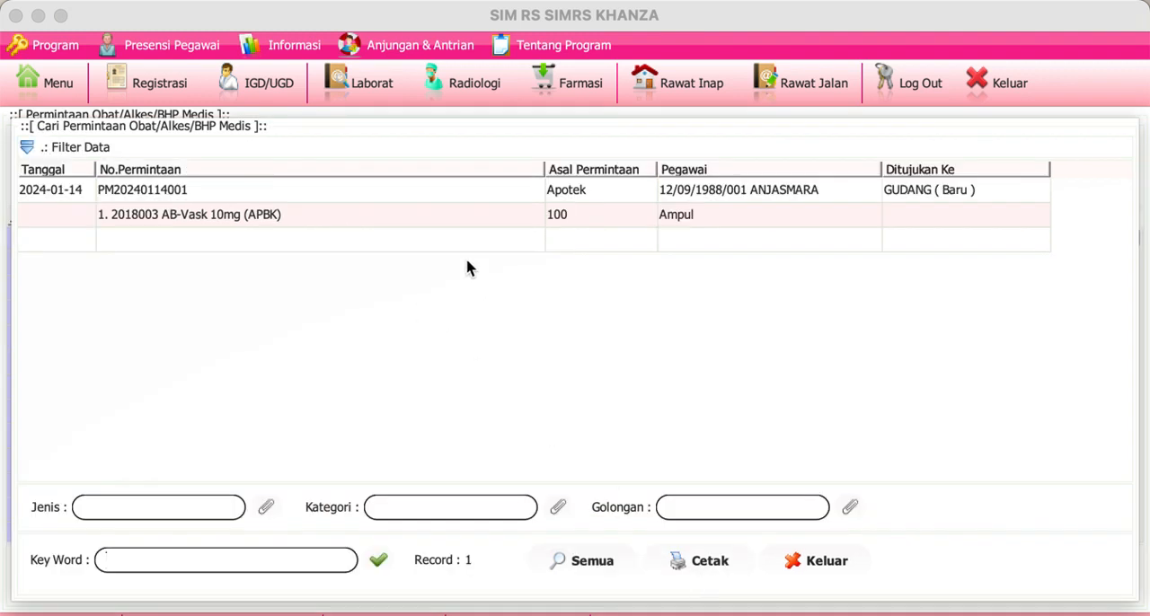
pyautogui.click(54, 199)
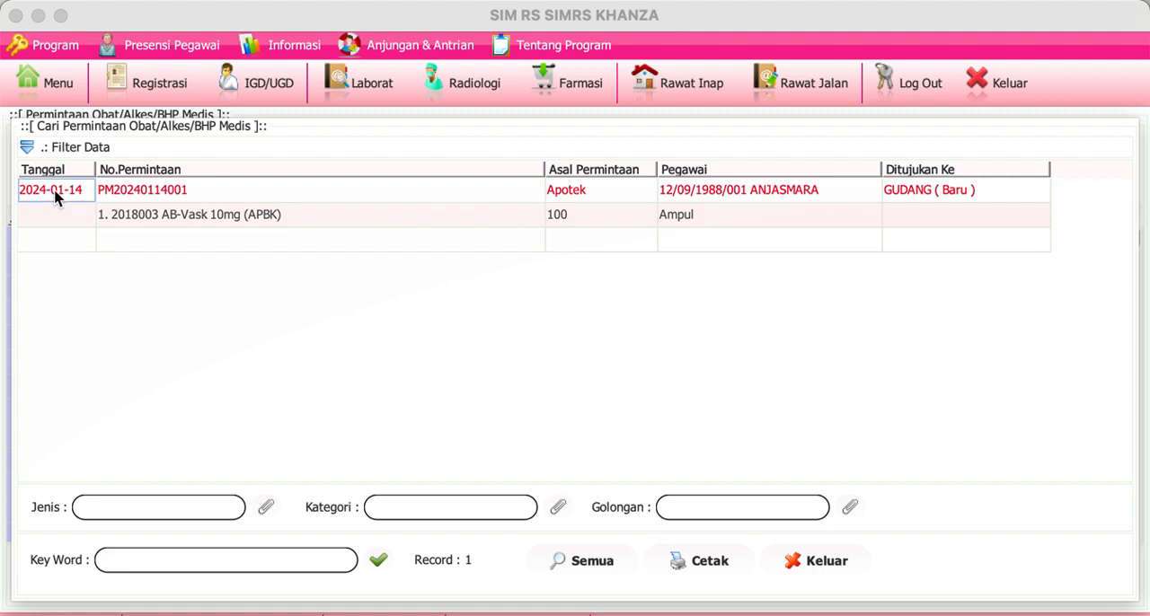
pyautogui.rightClick(55, 199)
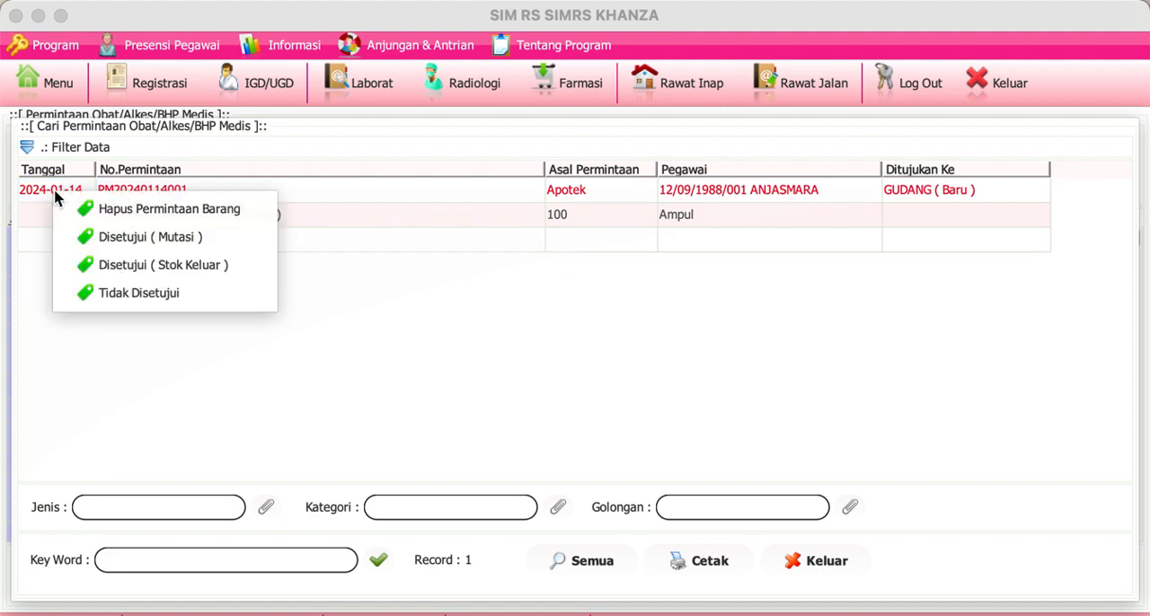
pyautogui.click(95, 240)
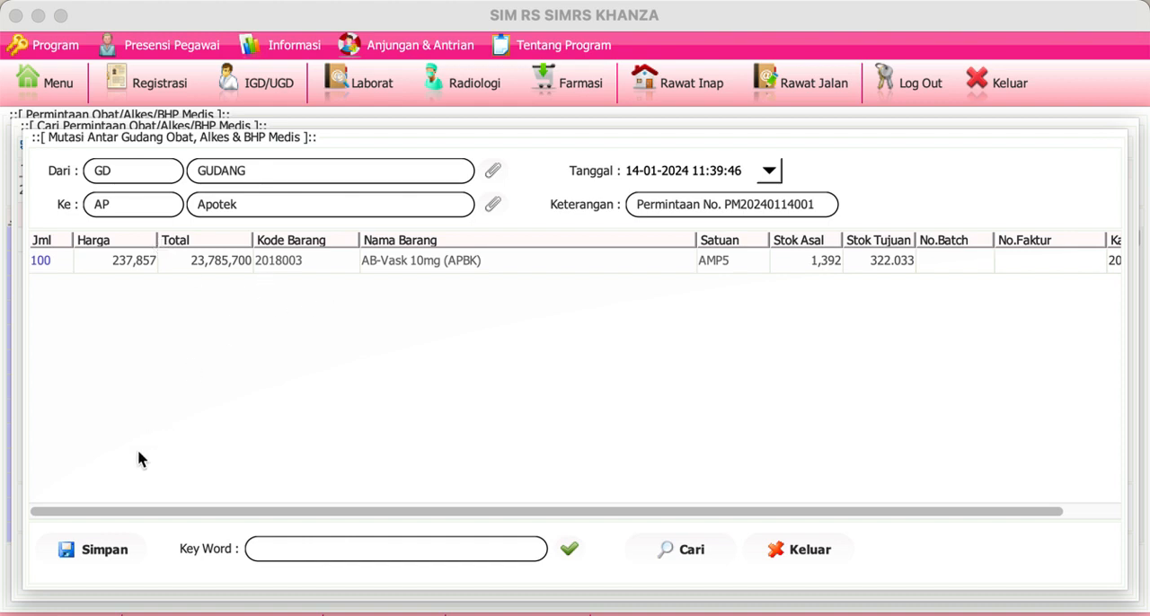
pyautogui.click(104, 554)
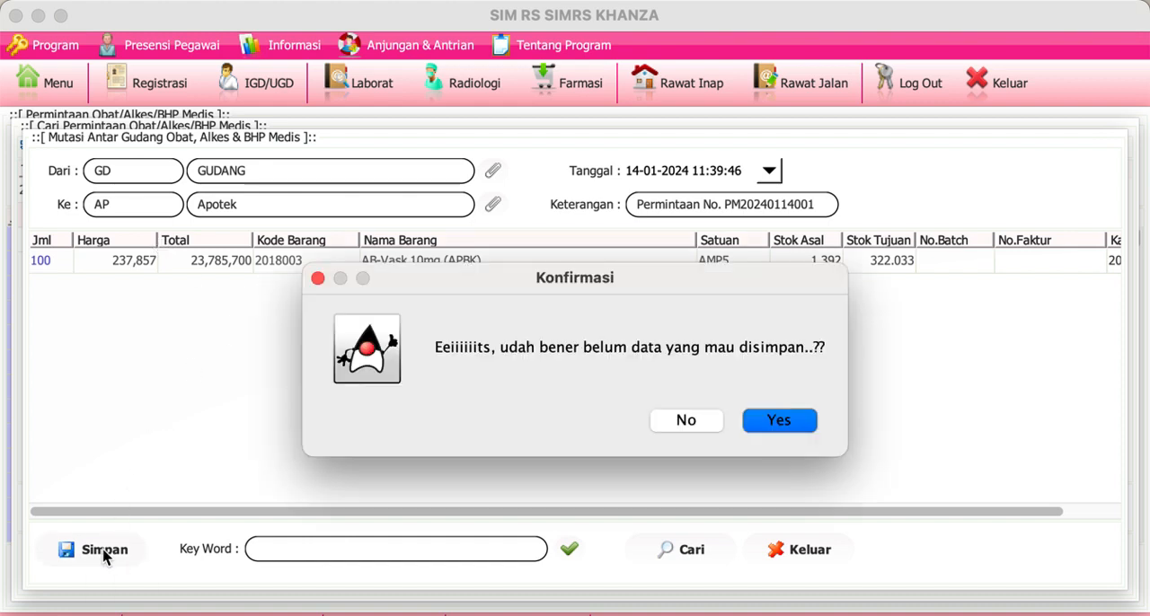
pyautogui.click(783, 421)
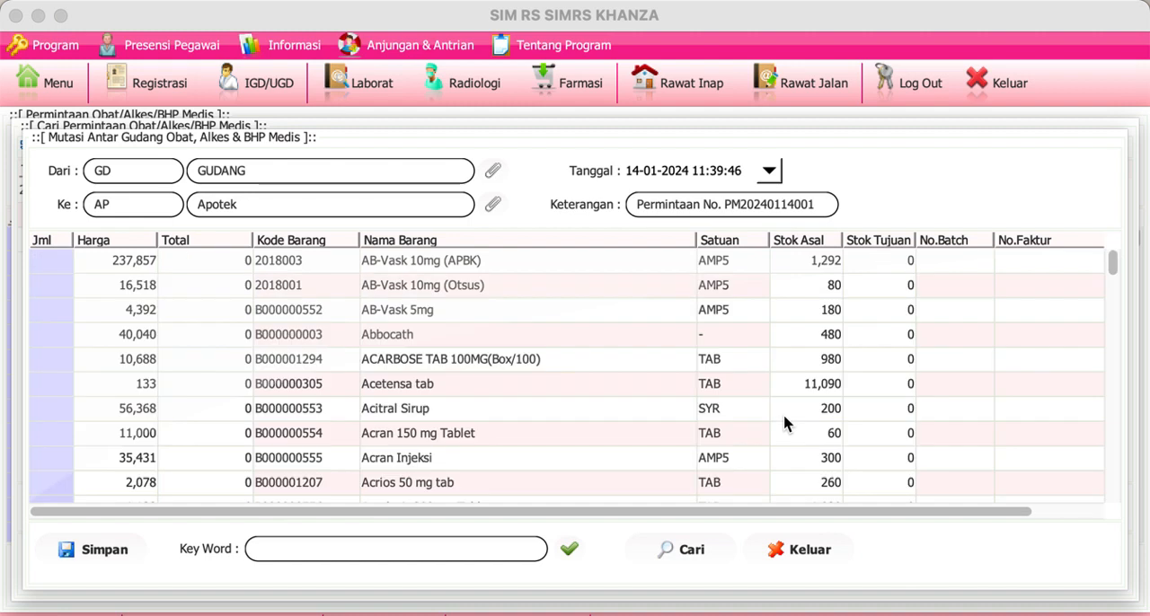
# Step: Close the stock mutation, request search and medicine request windows
pyautogui.click(770, 549)
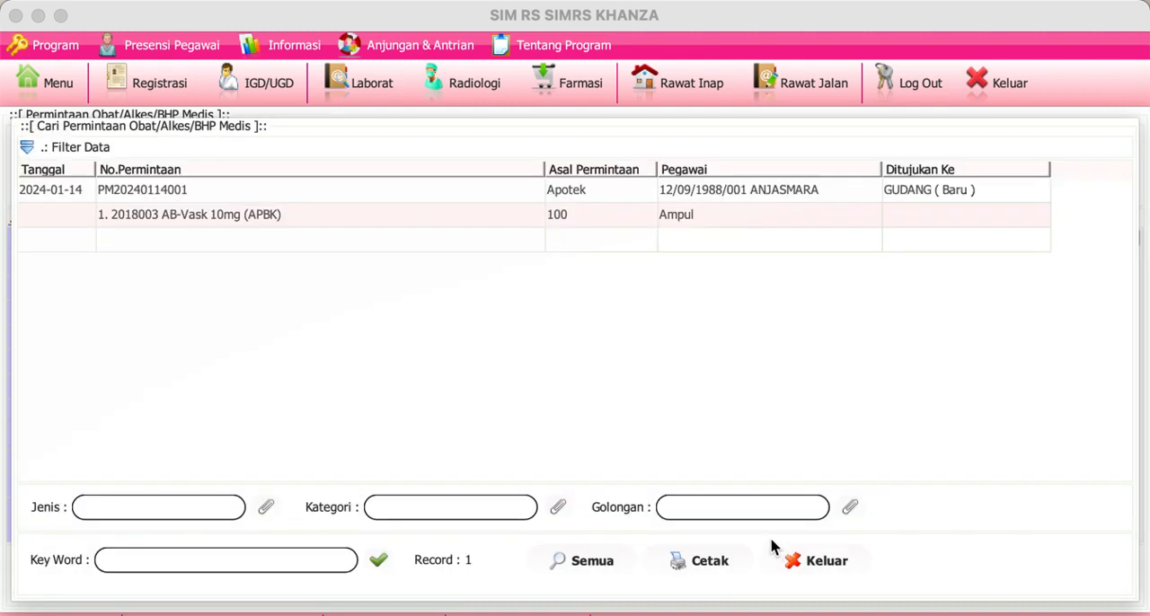
pyautogui.click(815, 559)
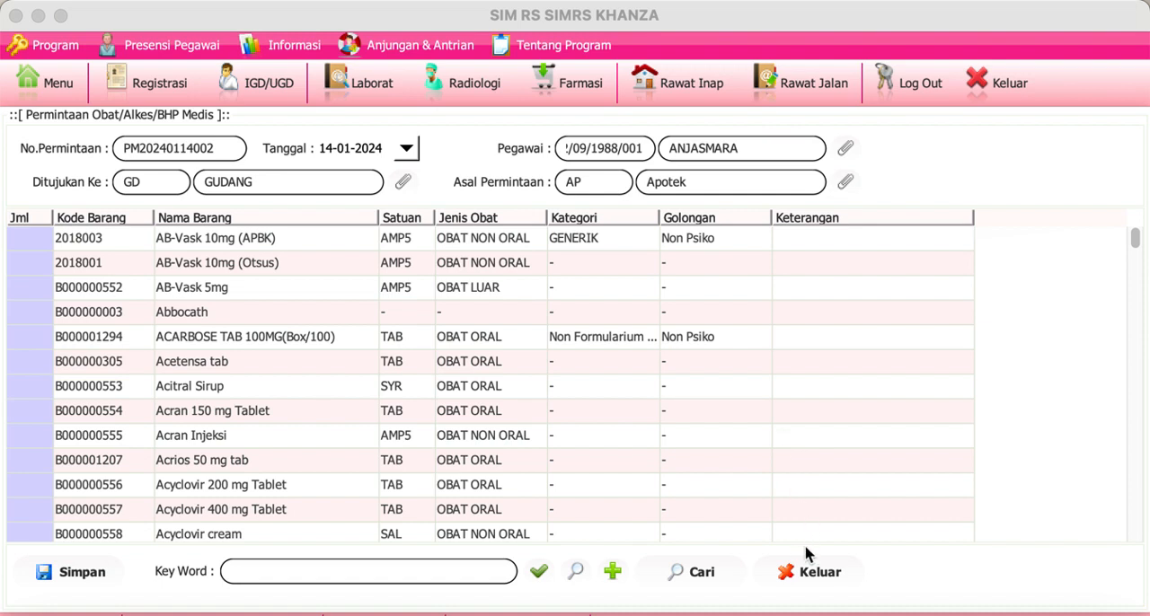
pyautogui.click(811, 573)
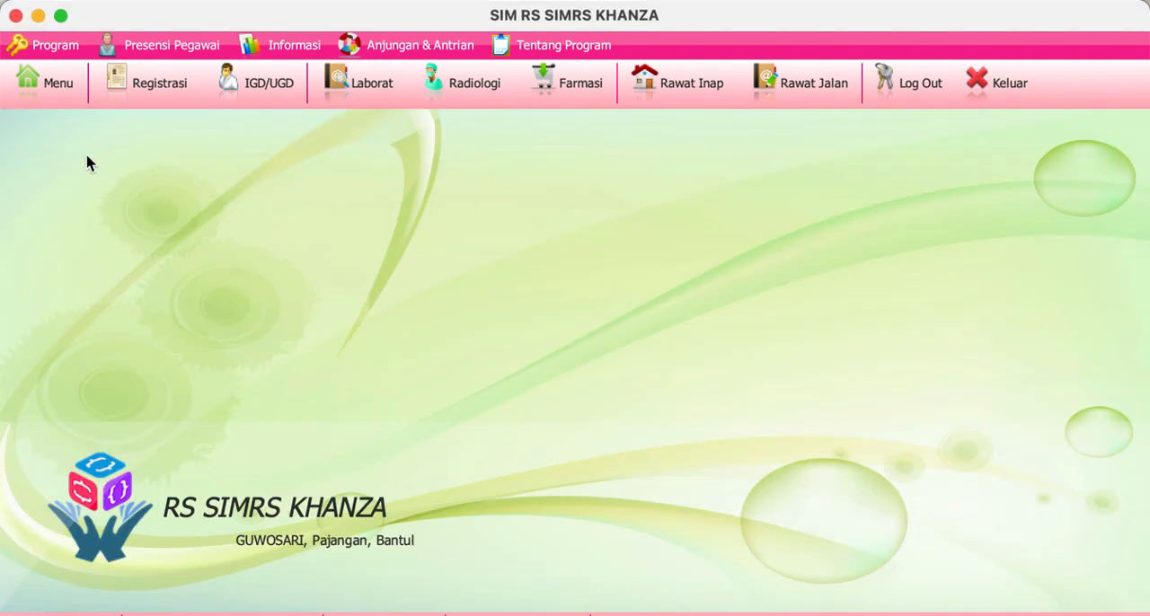
# Step: Filter the main menu for "permint", reopen Permintaan Obat & BHP and review the items and approval status of the saved requests
pyautogui.click(58, 85)
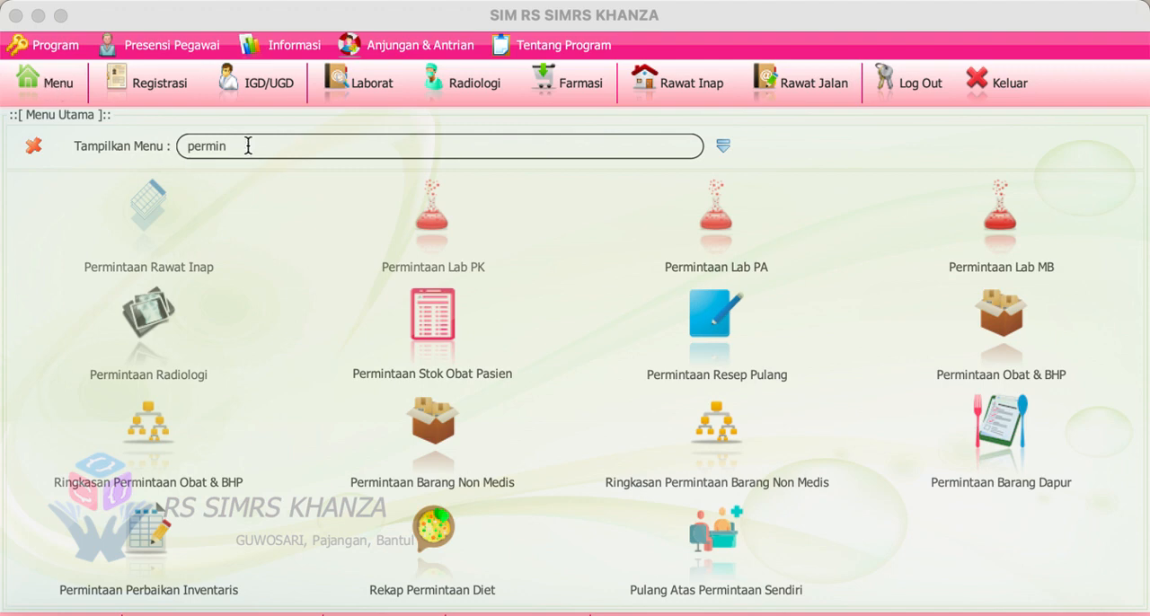
pyautogui.write('t')
pyautogui.click(993, 330)
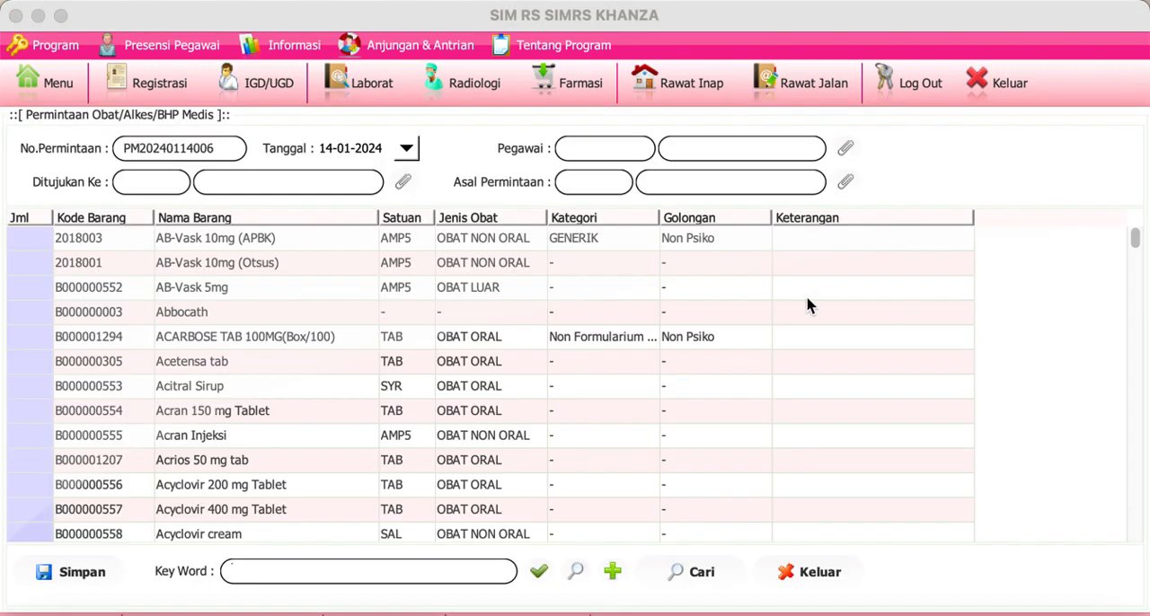
pyautogui.click(692, 580)
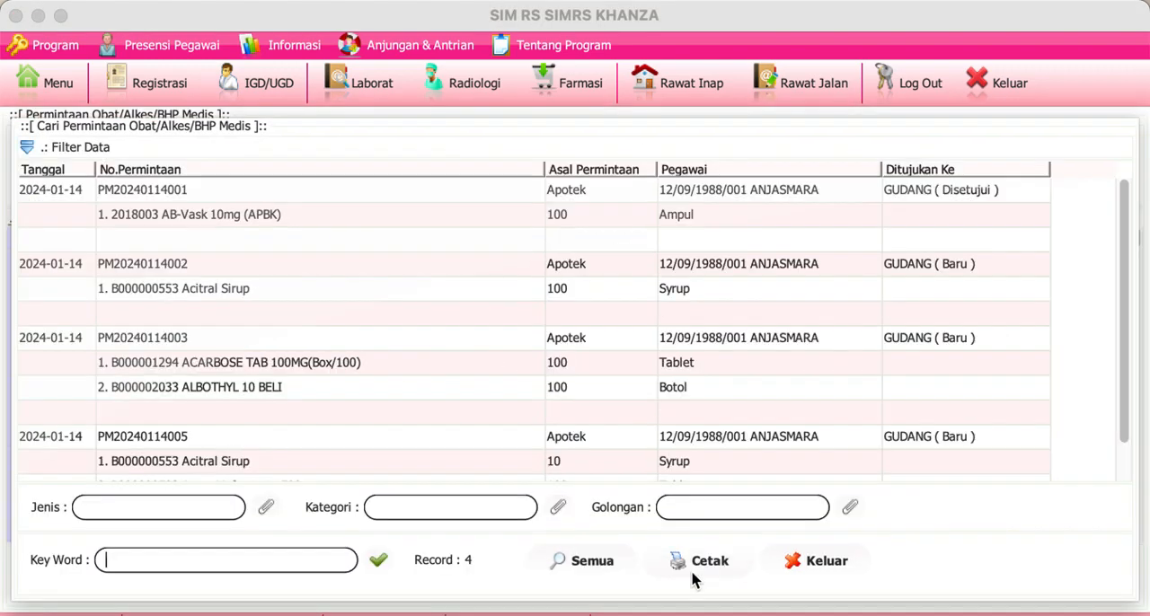
pyautogui.scroll(-2, 571, 382)
pyautogui.scroll(2, 571, 383)
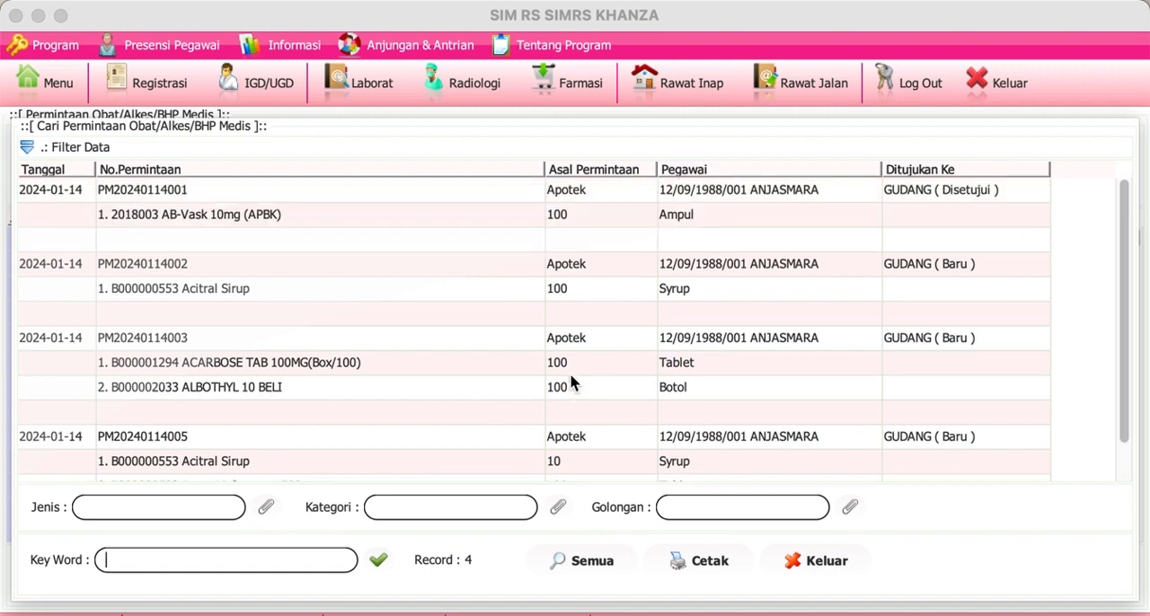
pyautogui.scroll(-1, 572, 383)
pyautogui.scroll(-1, 571, 383)
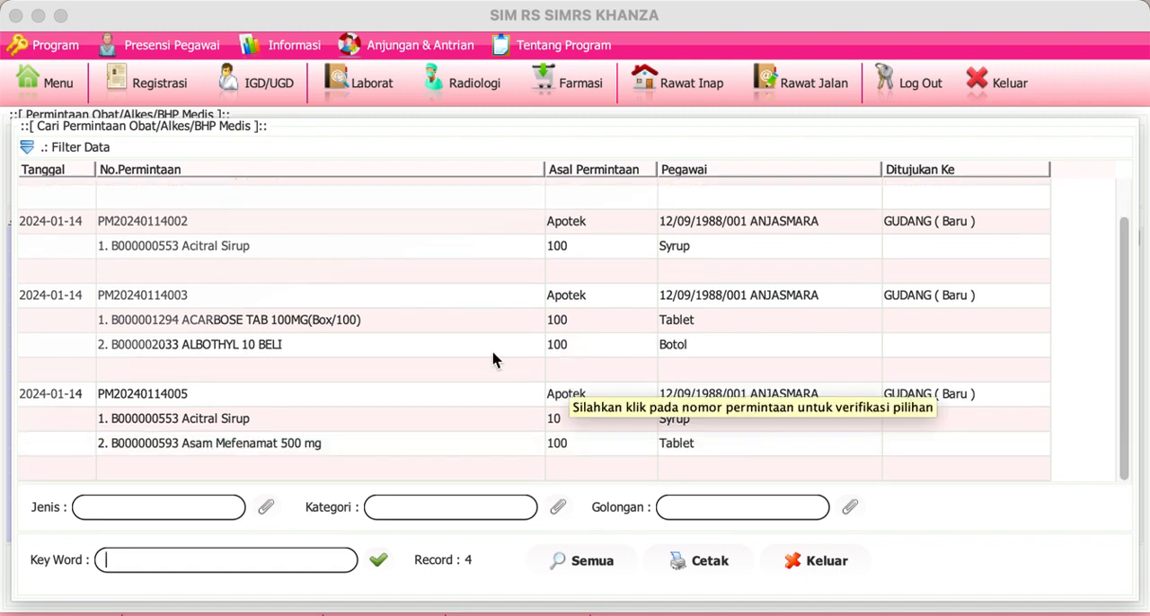
pyautogui.scroll(2, 470, 385)
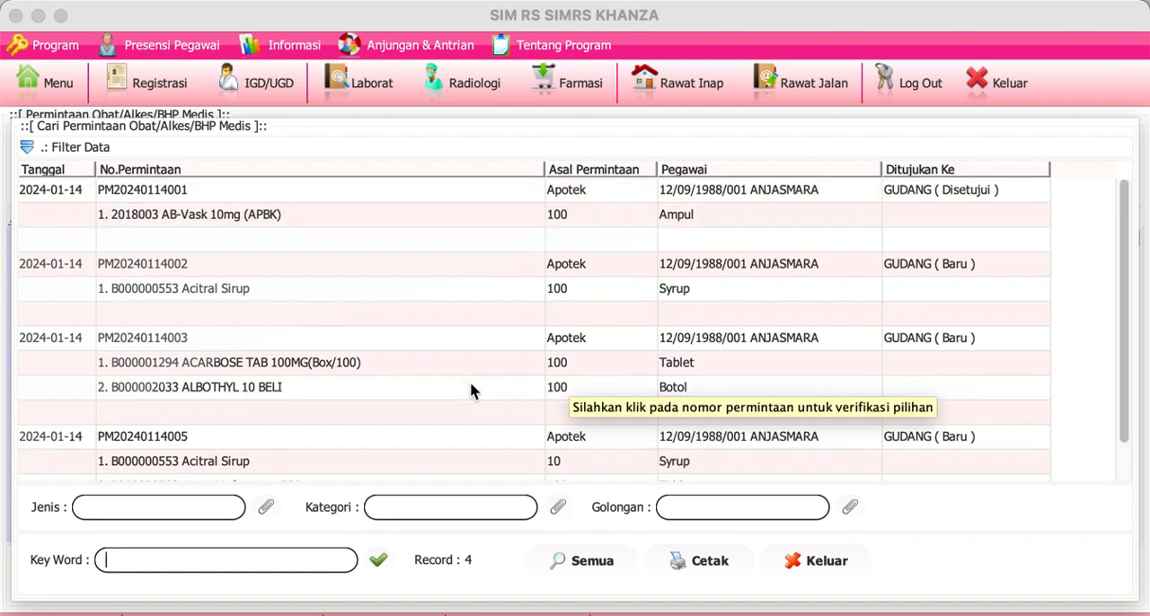
# Step: Check the approval options offered for the already approved AB-Vask request, then close the request search and medicine request windows
pyautogui.click(78, 192)
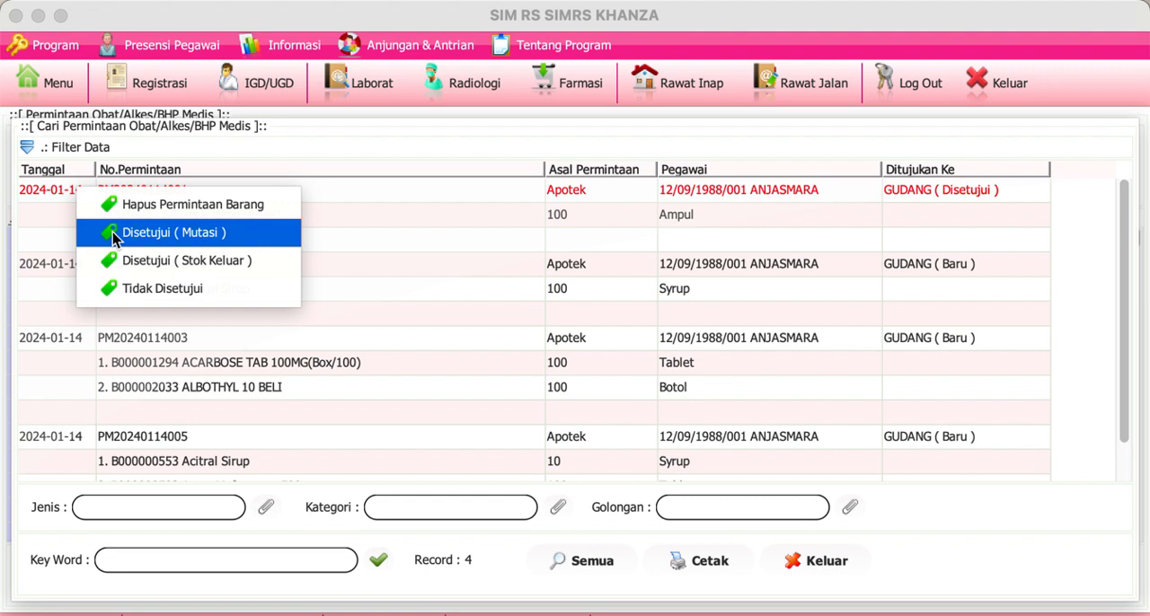
pyautogui.click(112, 231)
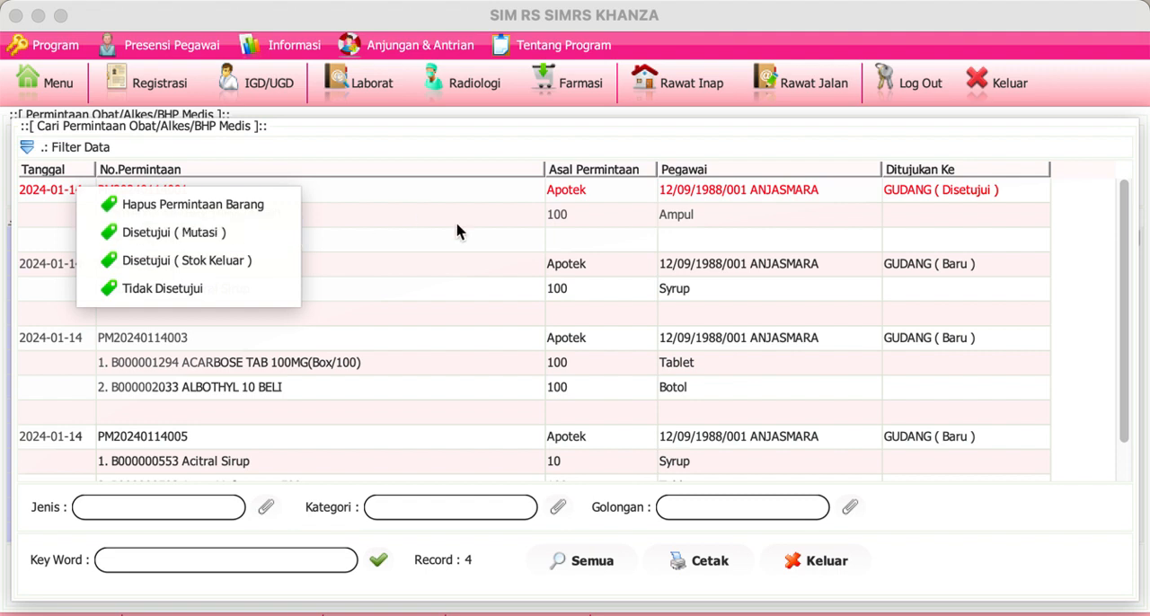
pyautogui.click(806, 566)
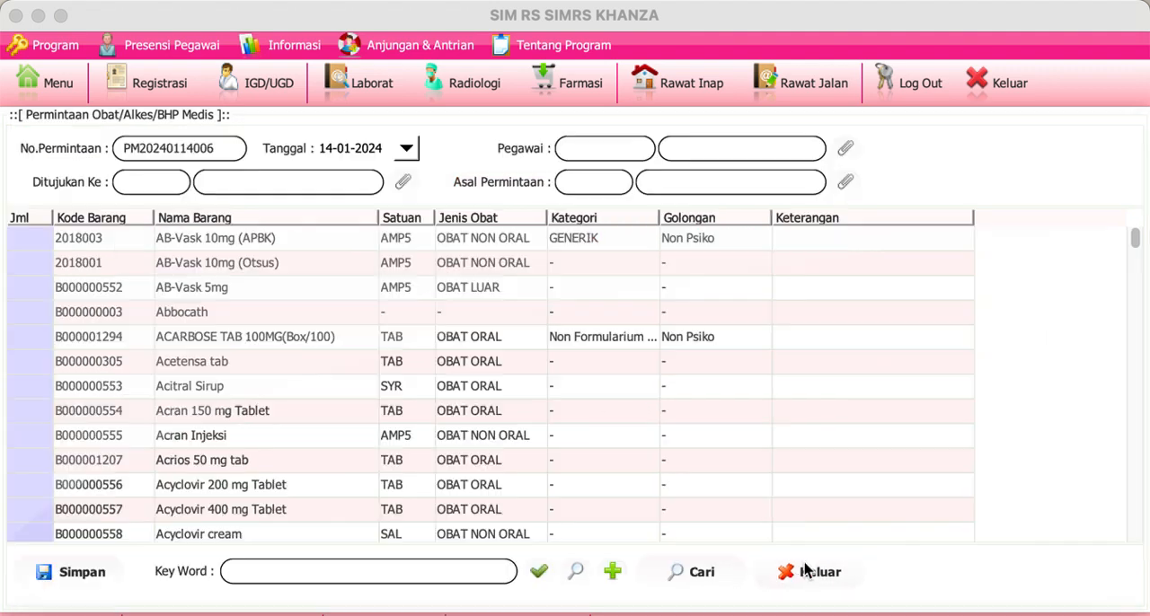
pyautogui.click(798, 573)
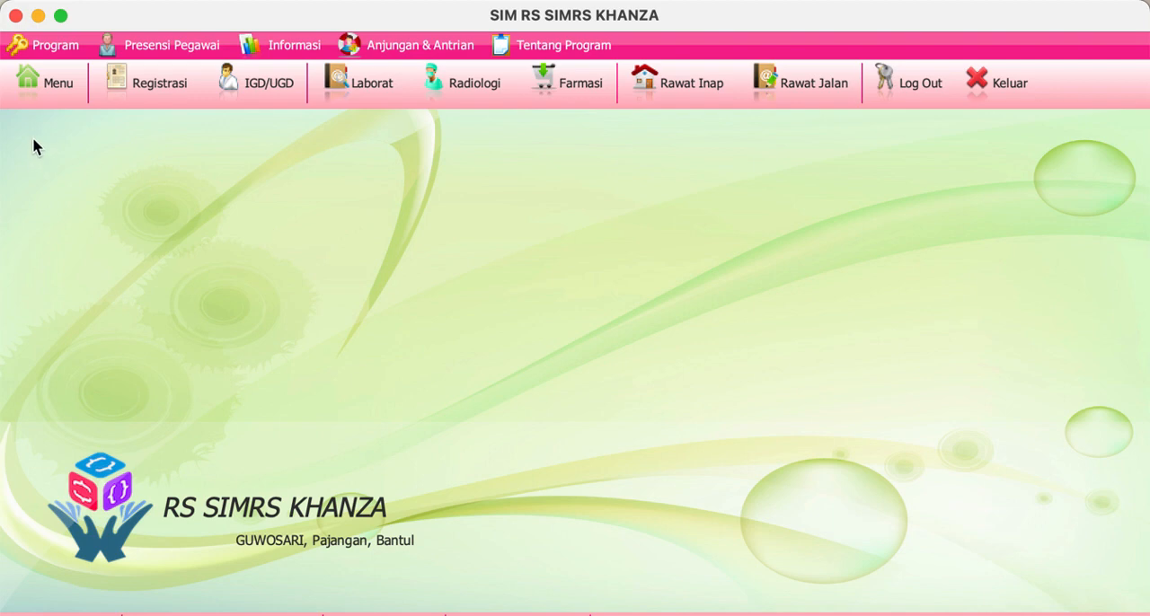
# Step: Return to the main menu, clear its search filter and switch it to the category-based menu view
pyautogui.click(43, 97)
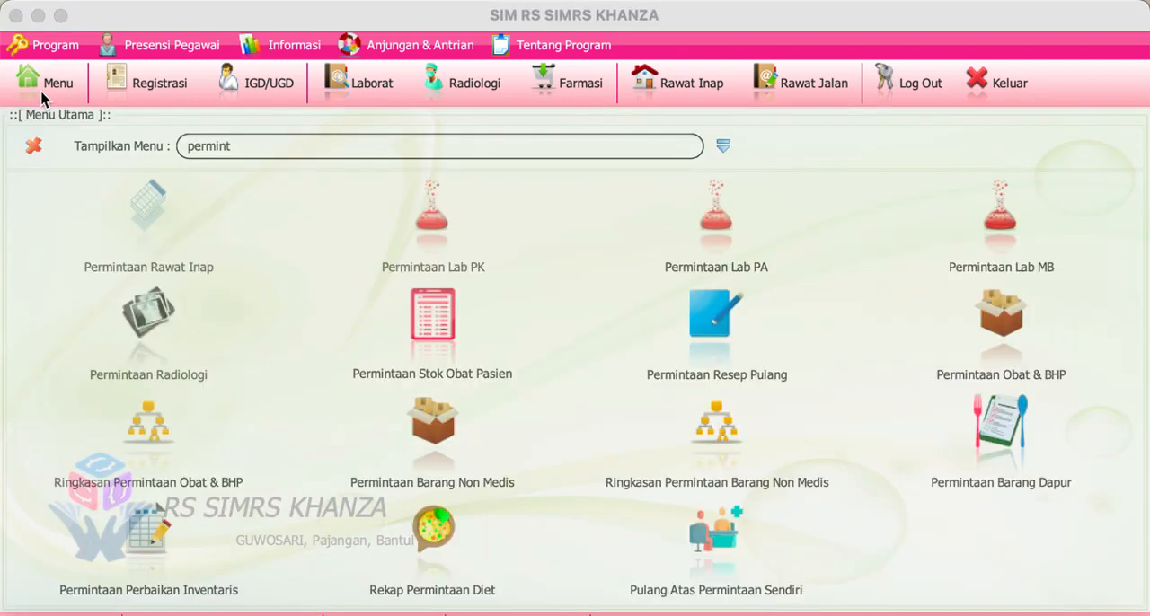
pyautogui.moveTo(268, 149); pyautogui.dragTo(158, 117)
pyautogui.write('a')
pyautogui.press('BackSpace')
pyautogui.write('r')
pyautogui.press('BackSpace')
pyautogui.write('d')
pyautogui.press('BackSpace')
pyautogui.click(727, 143)
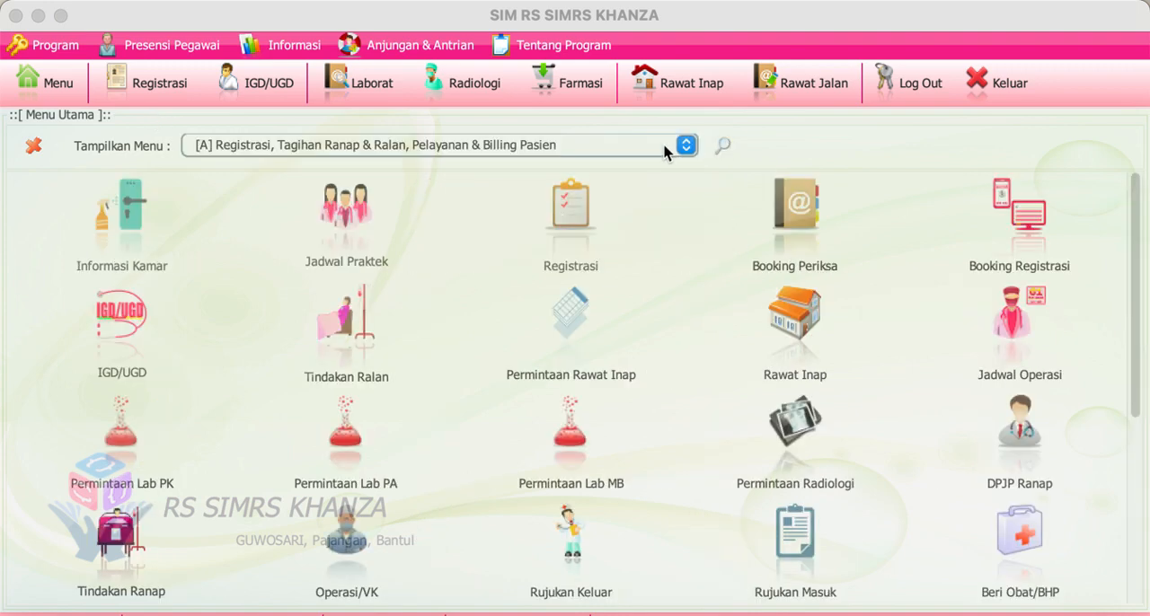
# Step: Filter the main menu for "darurat", open Darurat Stok and load the list of items low in stock
pyautogui.click(724, 145)
pyautogui.write('darurat')
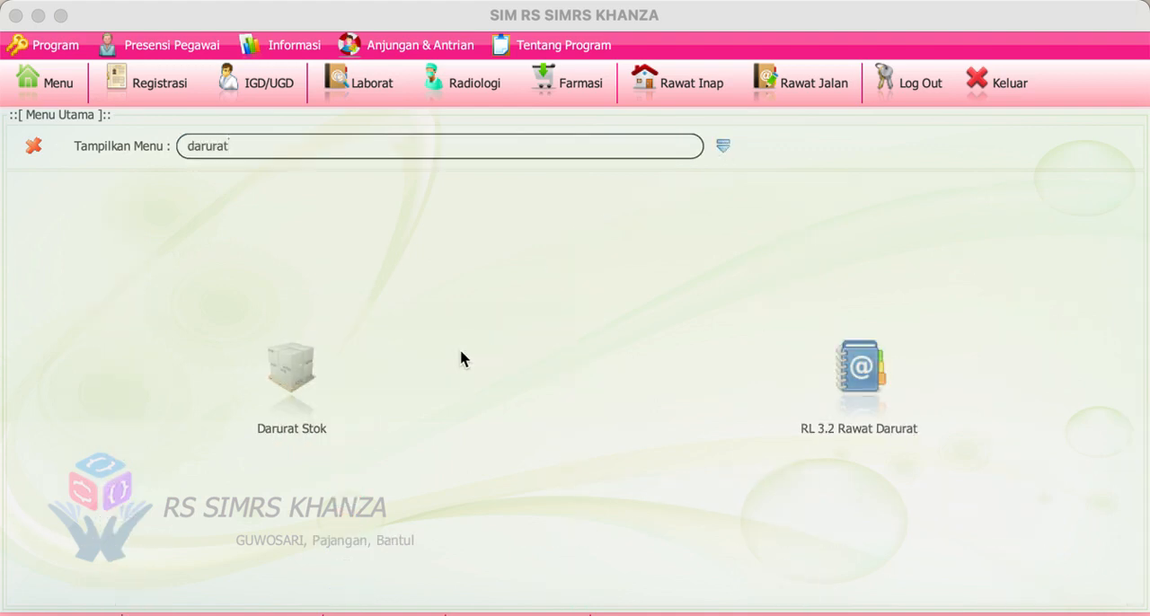
pyautogui.click(302, 380)
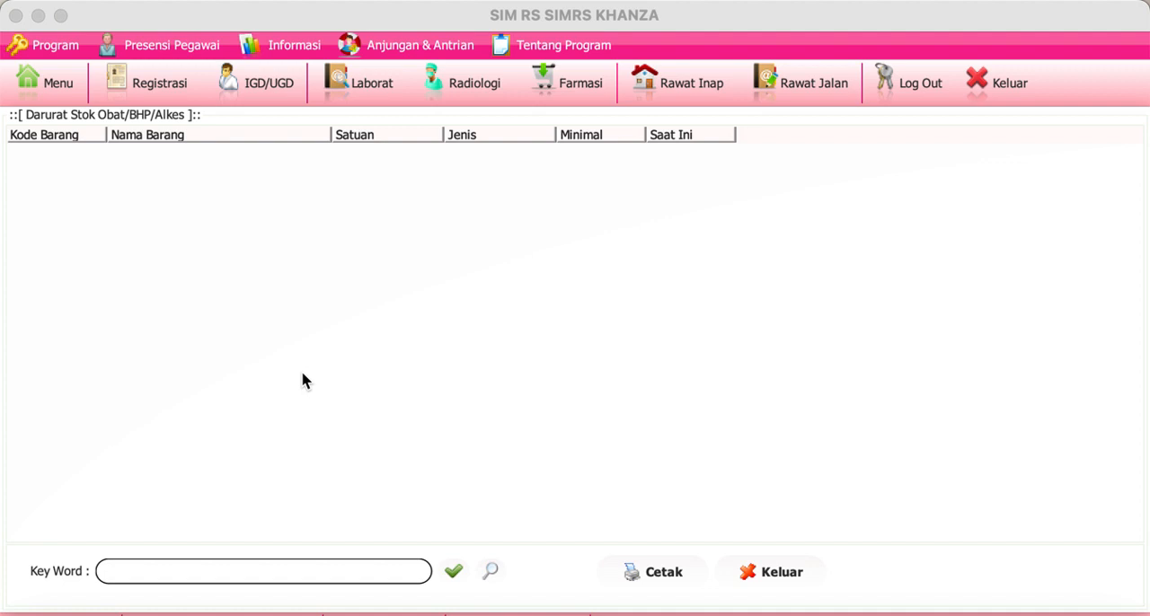
pyautogui.click(452, 575)
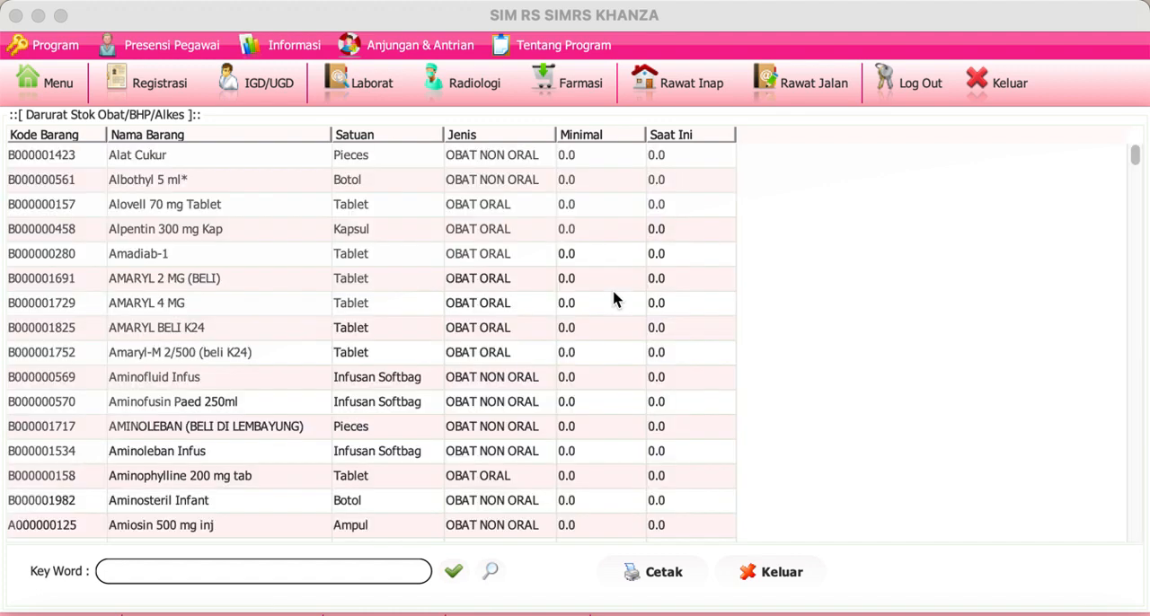
# Step: Open the print preview of the Darurat Stok report, review the listed items and close the preview
pyautogui.click(653, 572)
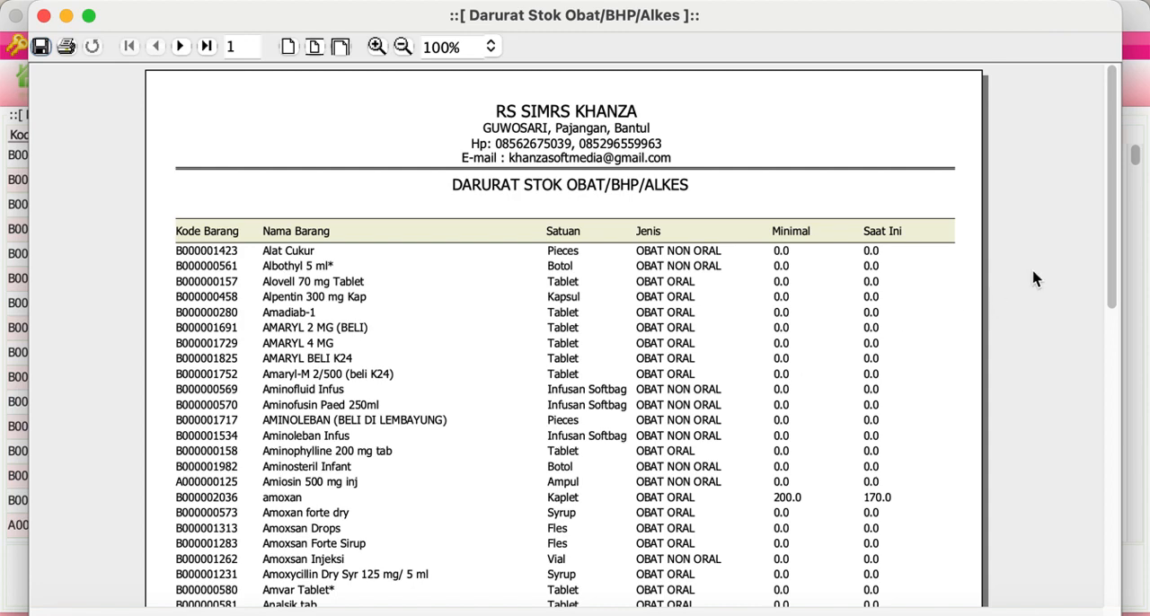
pyautogui.moveTo(1116, 248); pyautogui.dragTo(1136, 485)
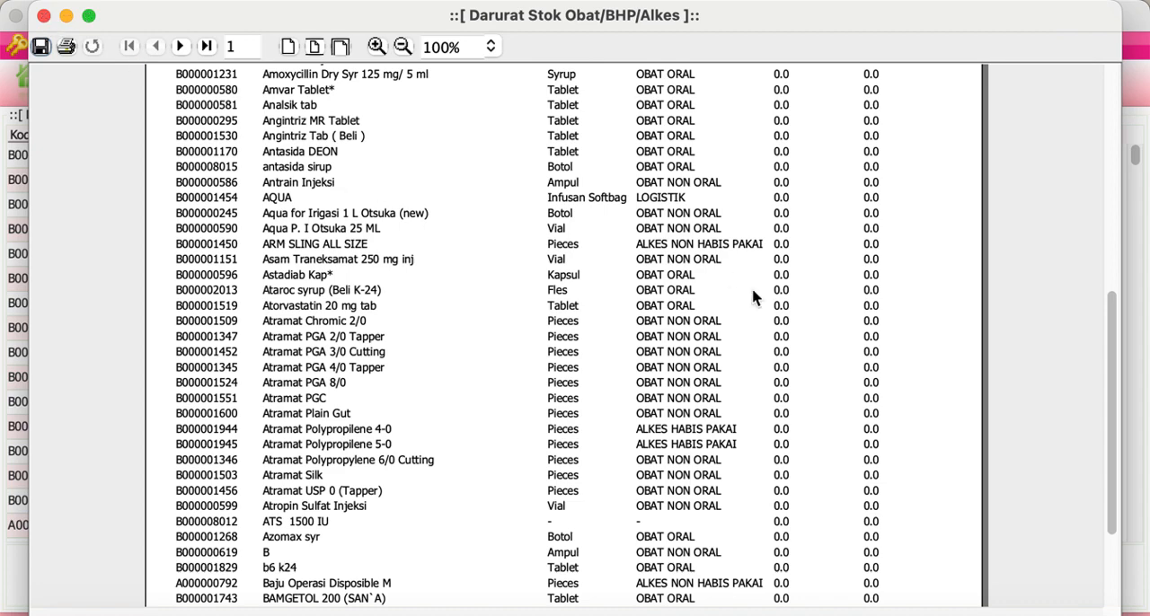
pyautogui.click(43, 16)
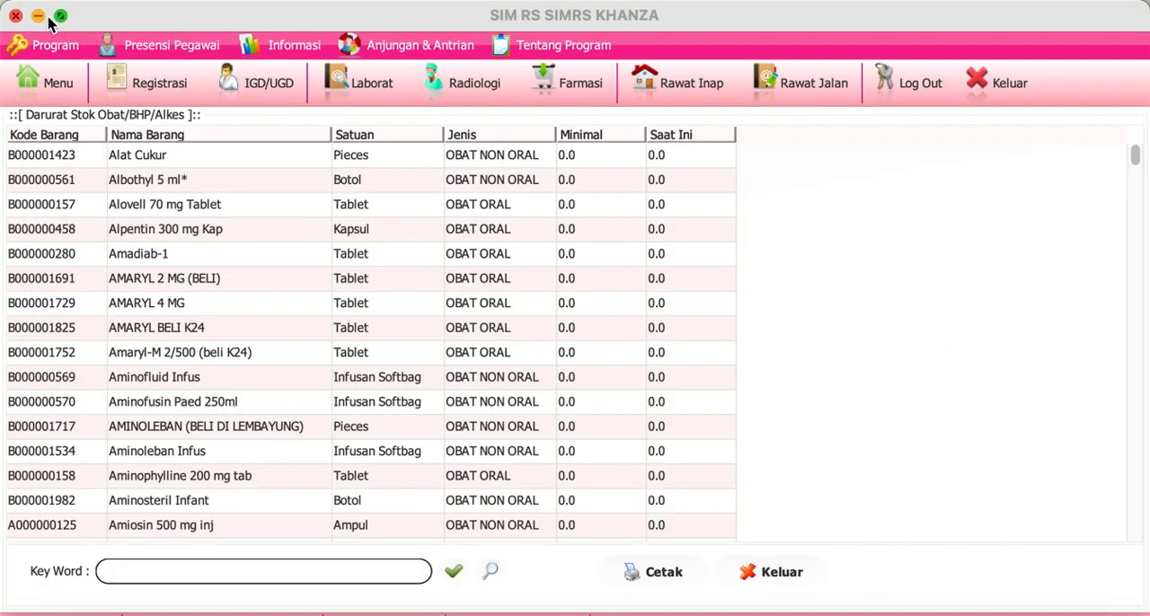
# Step: Return to the main menu, filter it for "surat" and open Surat Pemesanan Obat & BHP
pyautogui.click(56, 83)
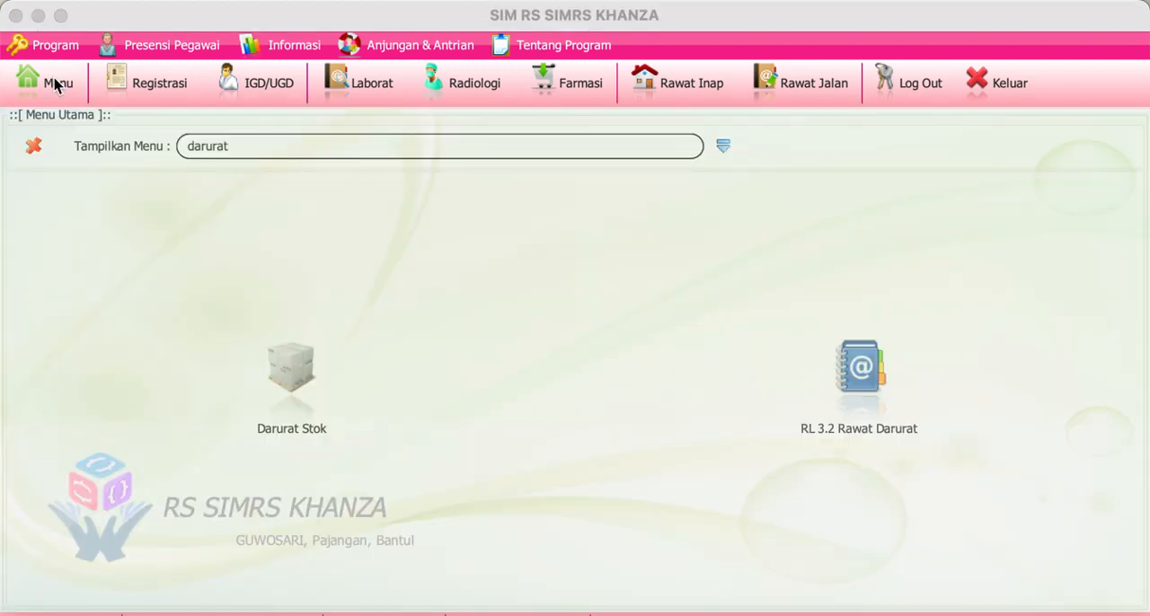
pyautogui.click(242, 146)
pyautogui.press('BackSpace')
pyautogui.press('BackSpace')
pyautogui.click(723, 150)
pyautogui.write('surat')
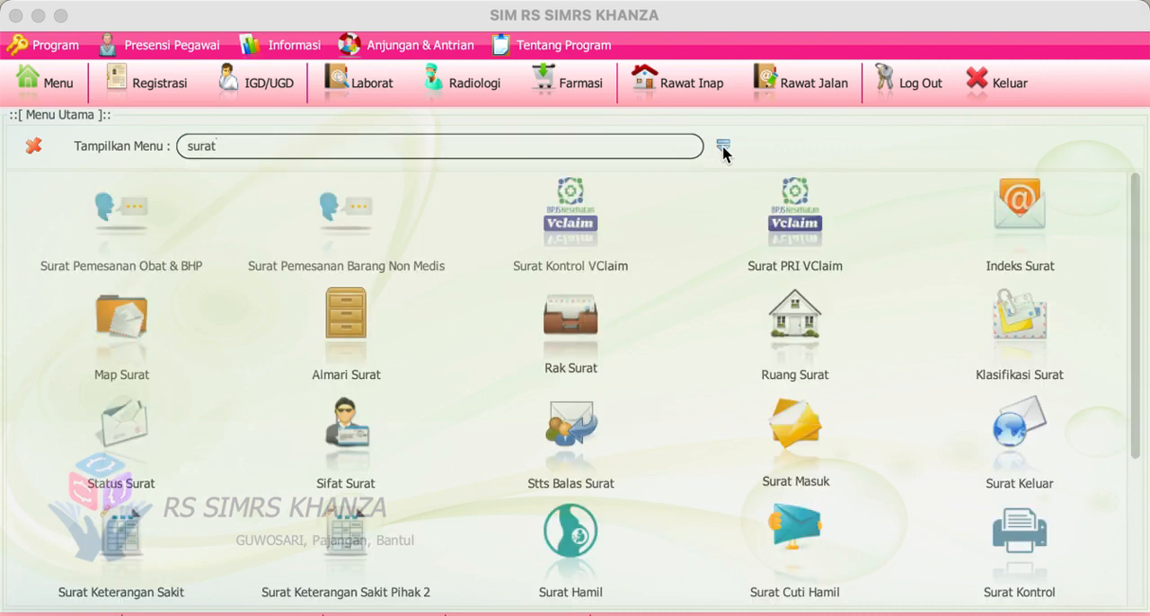
pyautogui.click(119, 223)
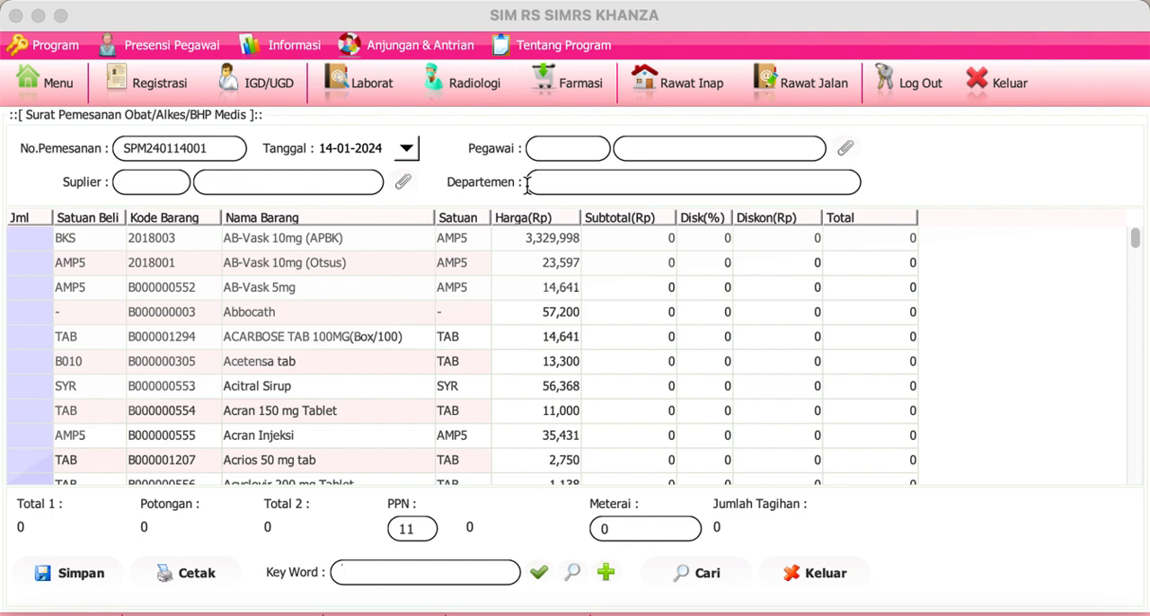
pyautogui.click(847, 155)
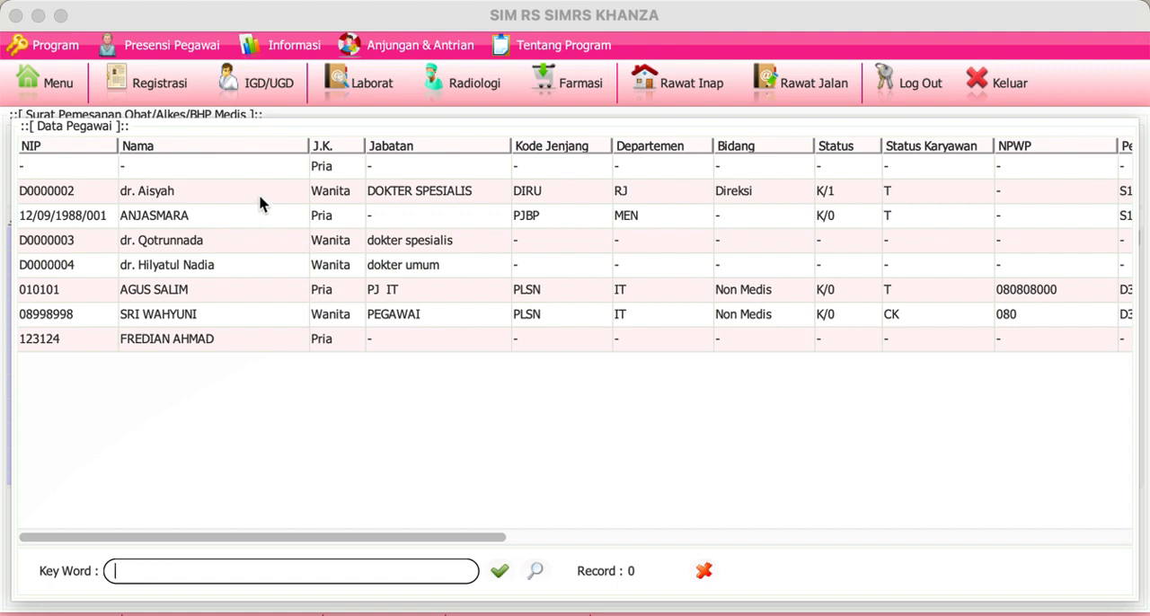
pyautogui.click(256, 217)
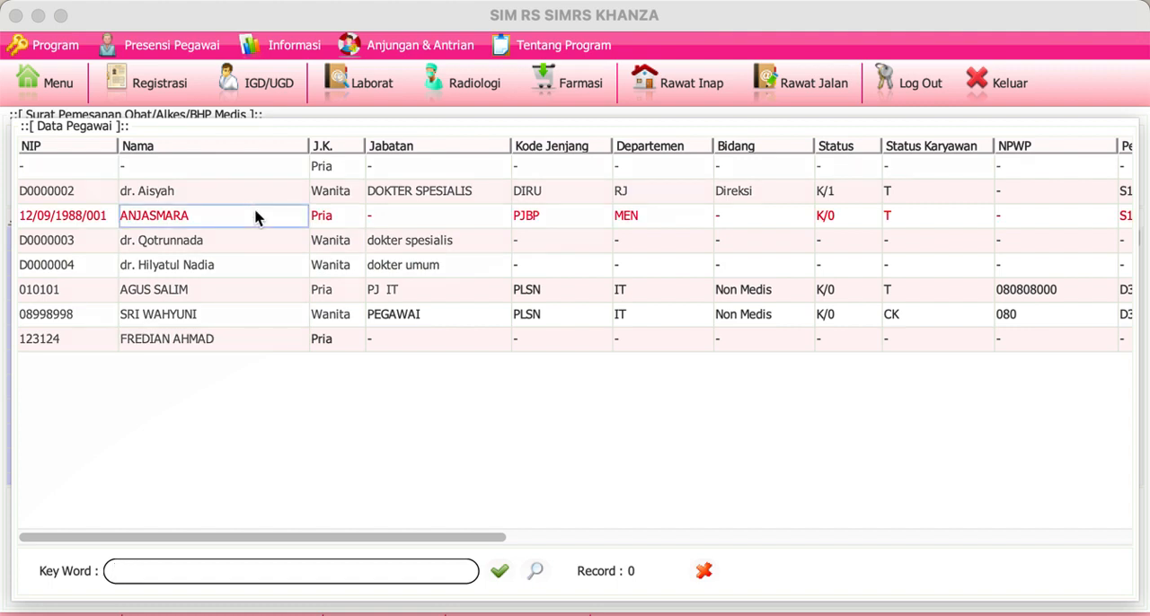
pyautogui.doubleClick(256, 216)
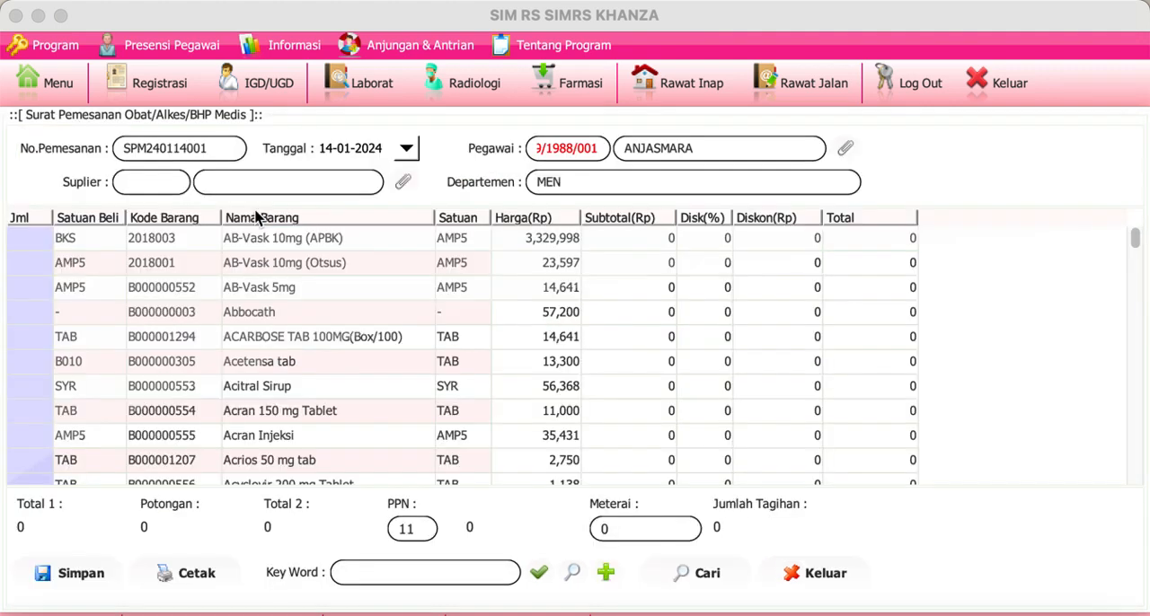
pyautogui.click(403, 182)
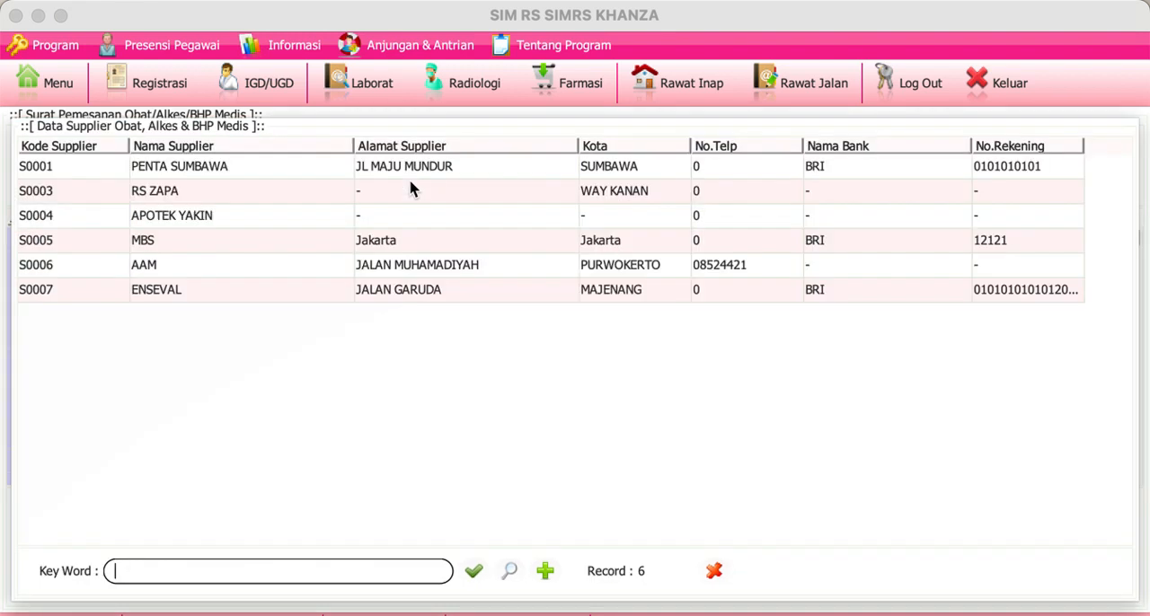
pyautogui.doubleClick(289, 173)
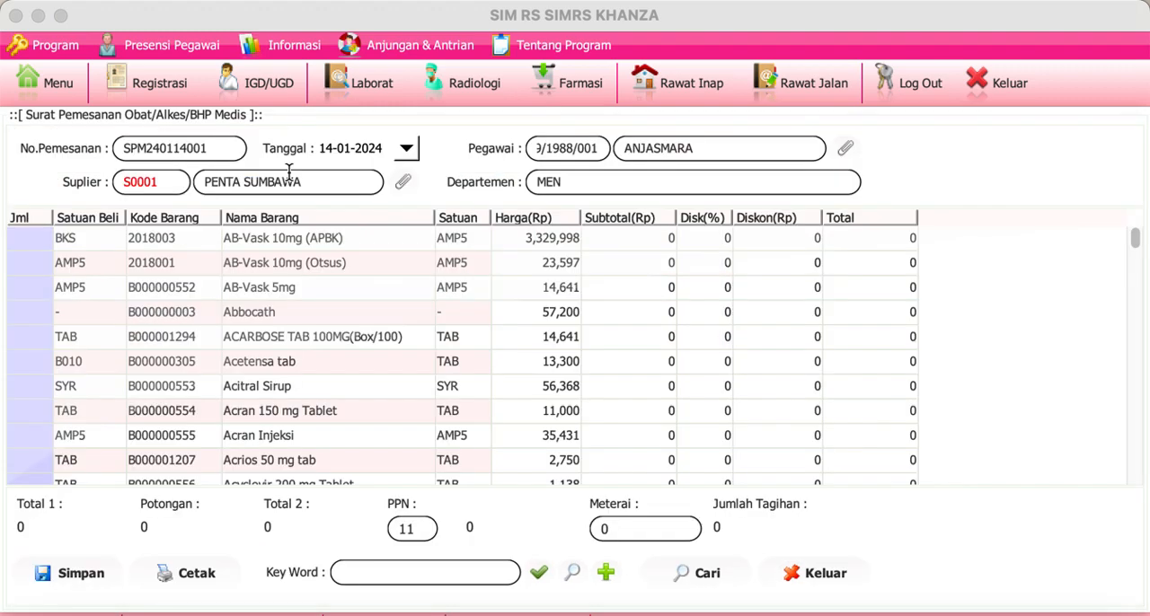
pyautogui.click(49, 86)
pyautogui.click(115, 235)
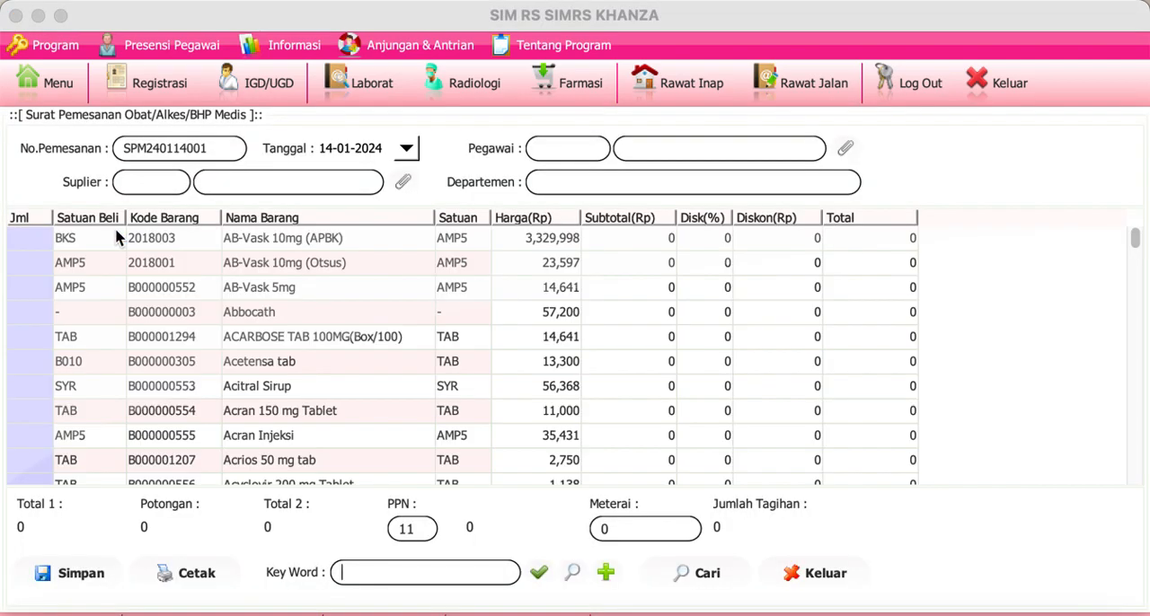
# Step: Assign the employee from department MEN and the supplier PENTA SUMBAWA to the medicine order letter
pyautogui.click(846, 150)
pyautogui.click(249, 235)
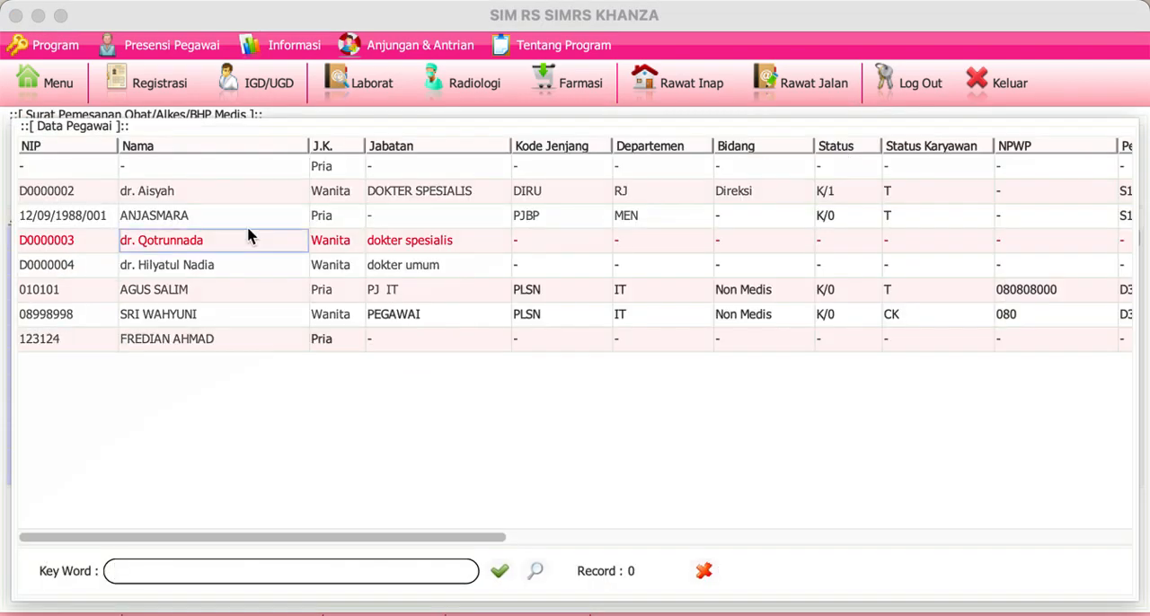
pyautogui.doubleClick(262, 220)
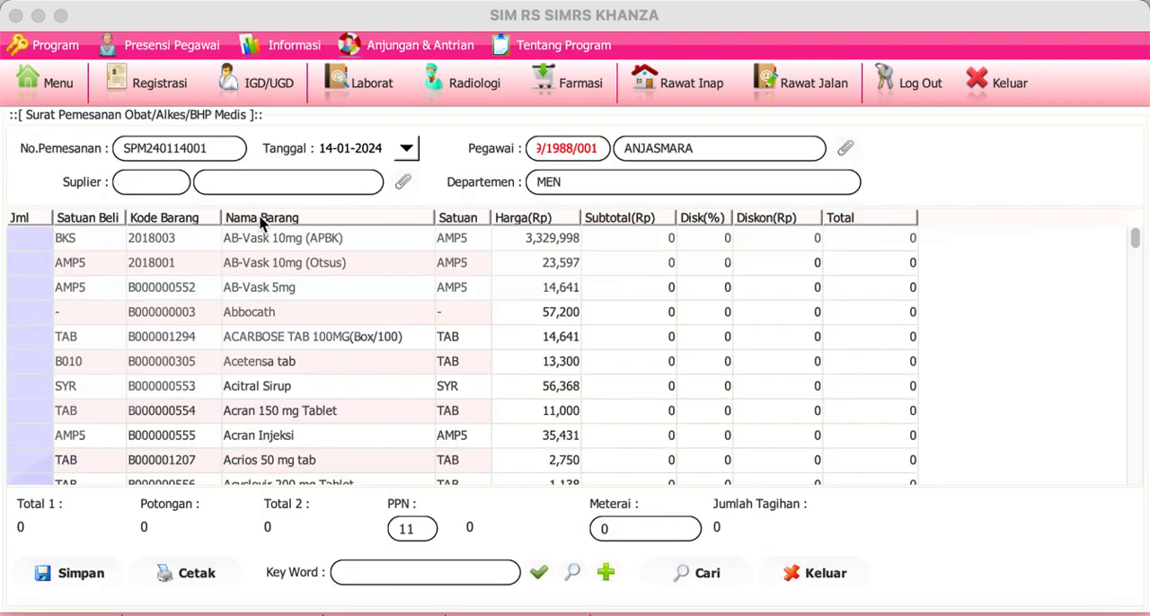
pyautogui.click(403, 183)
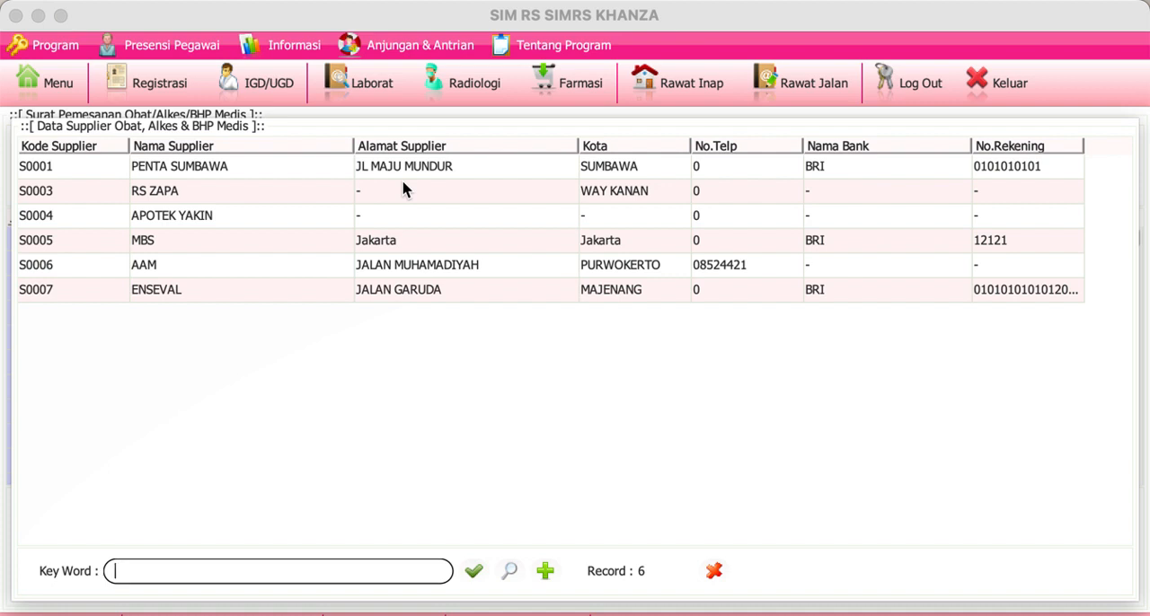
pyautogui.doubleClick(314, 177)
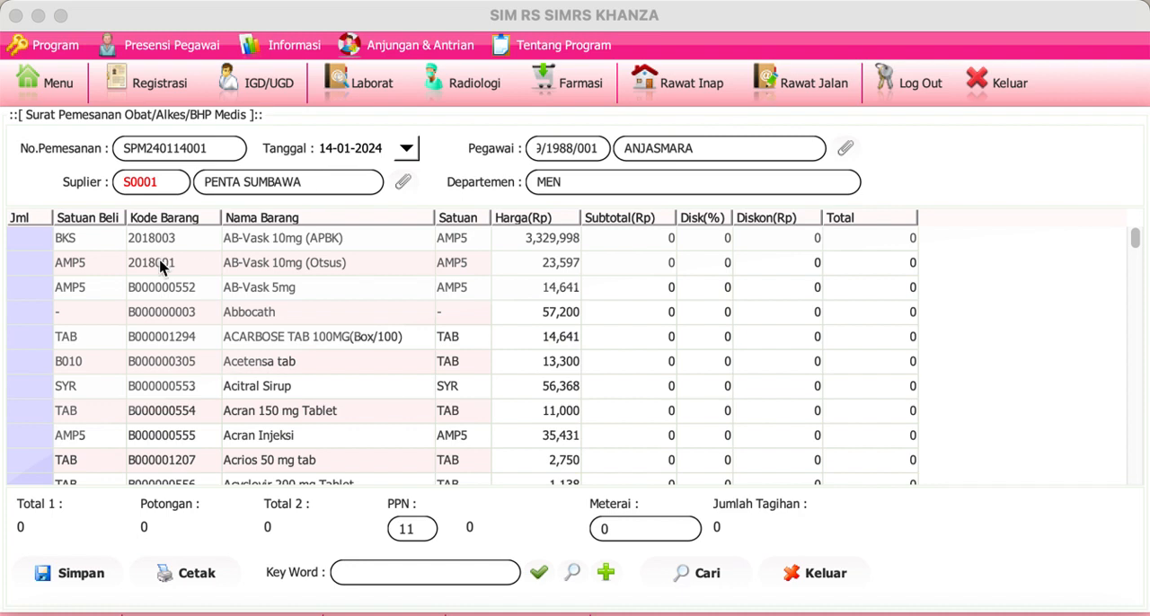
# Step: Set the order quantity to 100 for both AB-Vask 10mg (APBK) and AB-Vask 5mg
pyautogui.click(42, 248)
pyautogui.write('100')
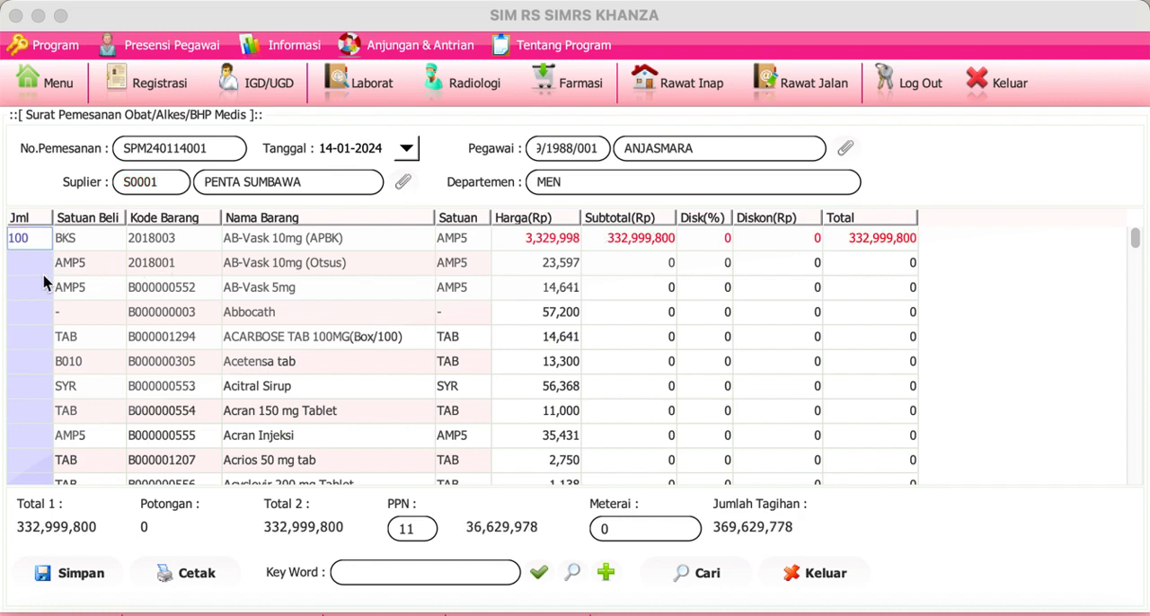
pyautogui.click(39, 287)
pyautogui.write('100')
pyautogui.press('Return')
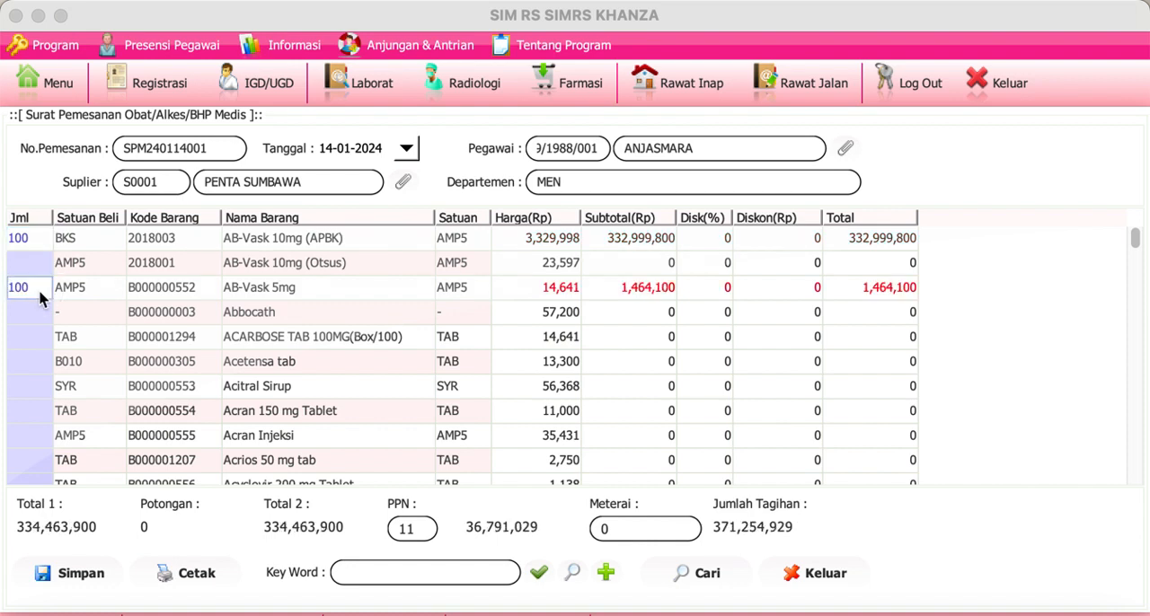
# Step: Choose the acknowledging pharmacist and the head of finance, preview the printed order letter, and close the preview and print dialog
pyautogui.click(184, 575)
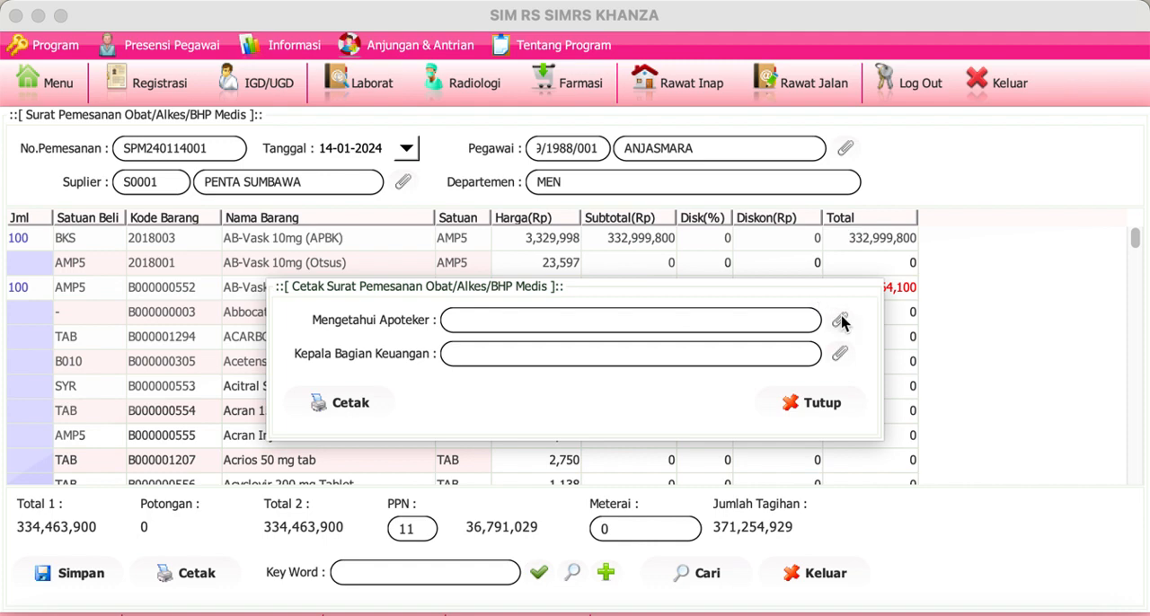
pyautogui.click(839, 320)
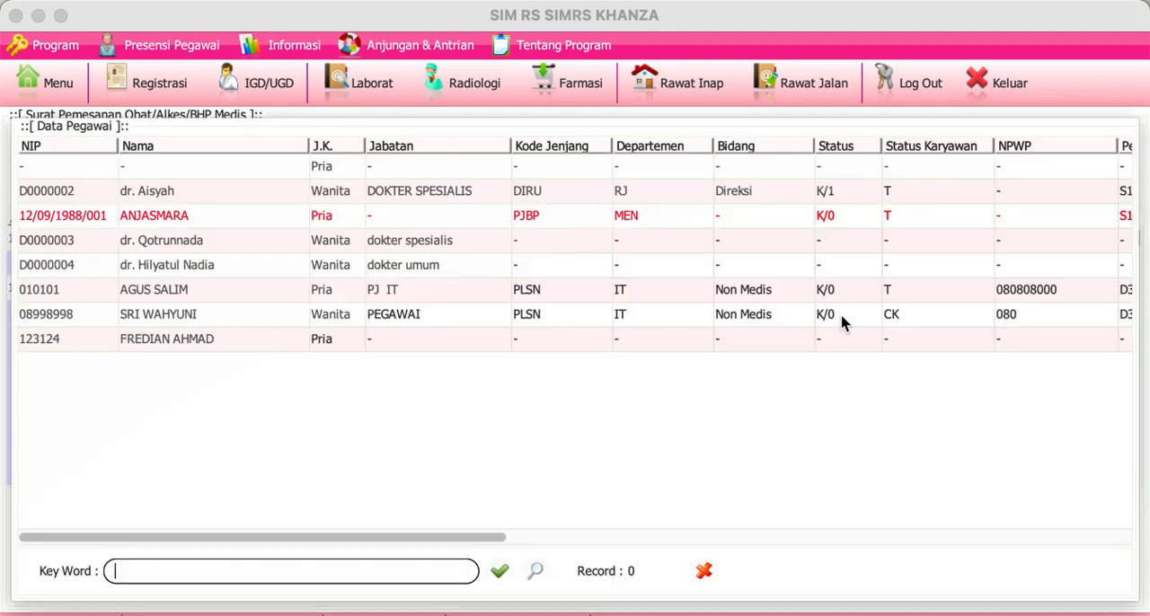
pyautogui.doubleClick(264, 249)
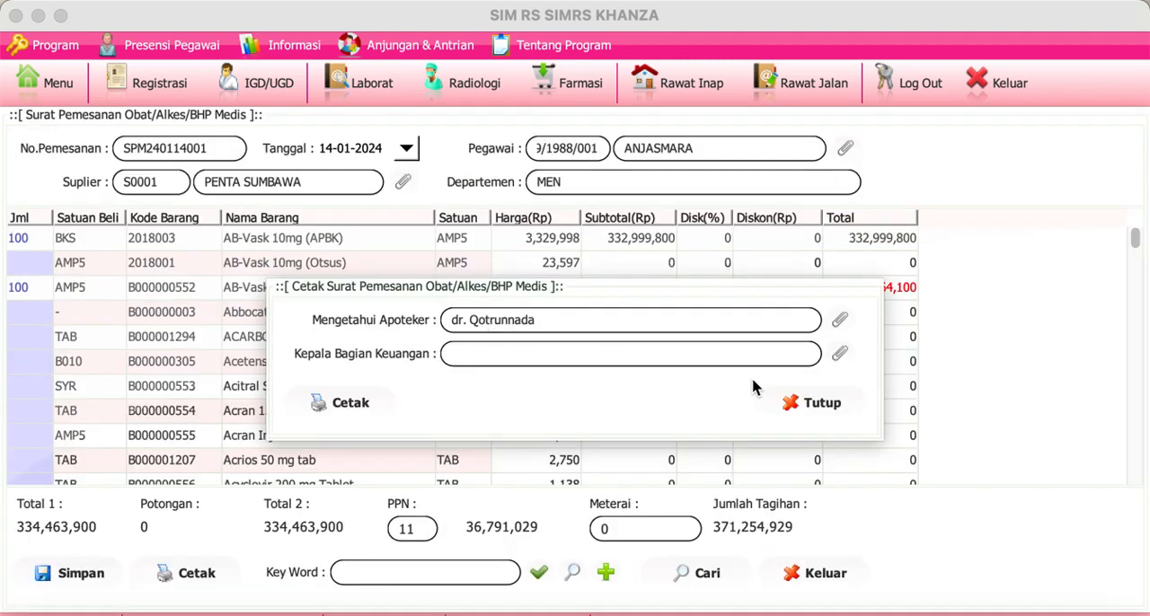
pyautogui.click(841, 354)
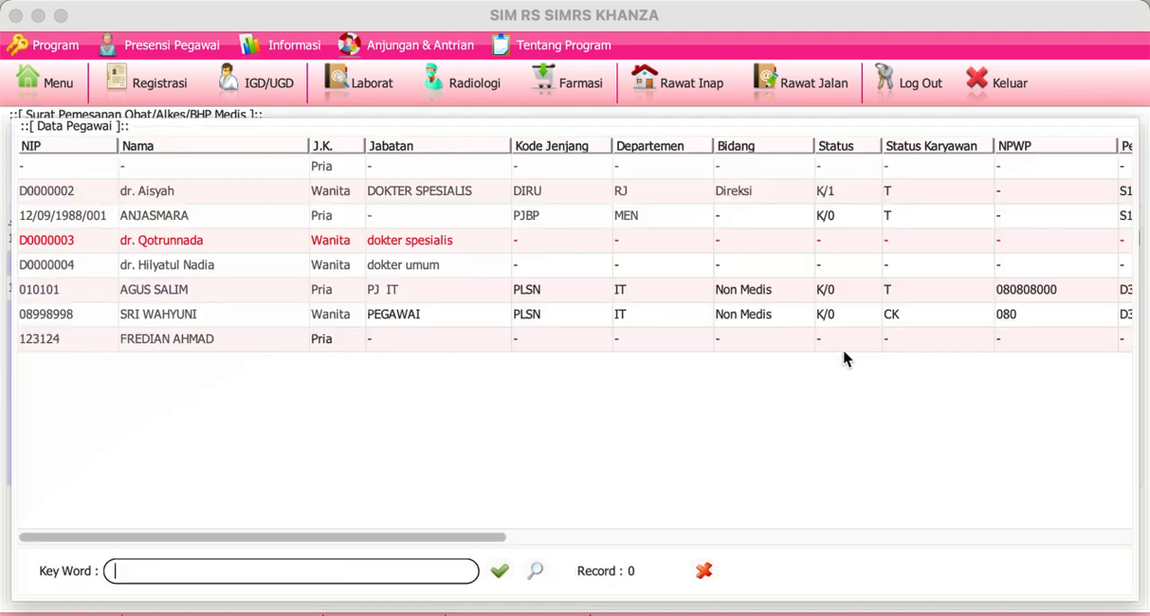
pyautogui.doubleClick(269, 267)
pyautogui.click(353, 404)
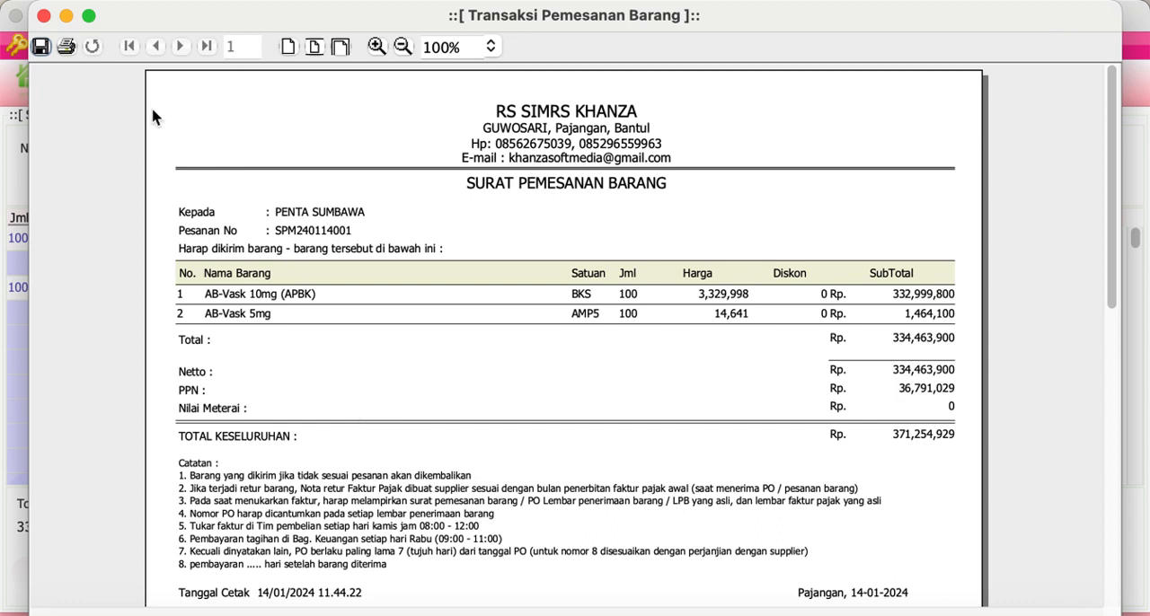
pyautogui.click(43, 17)
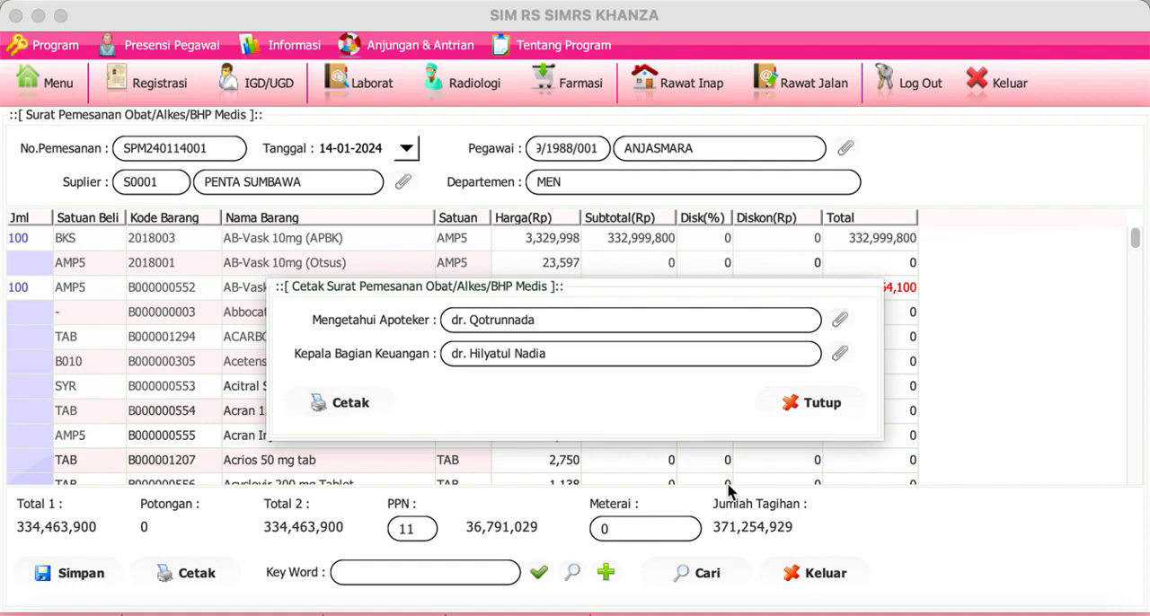
pyautogui.click(805, 404)
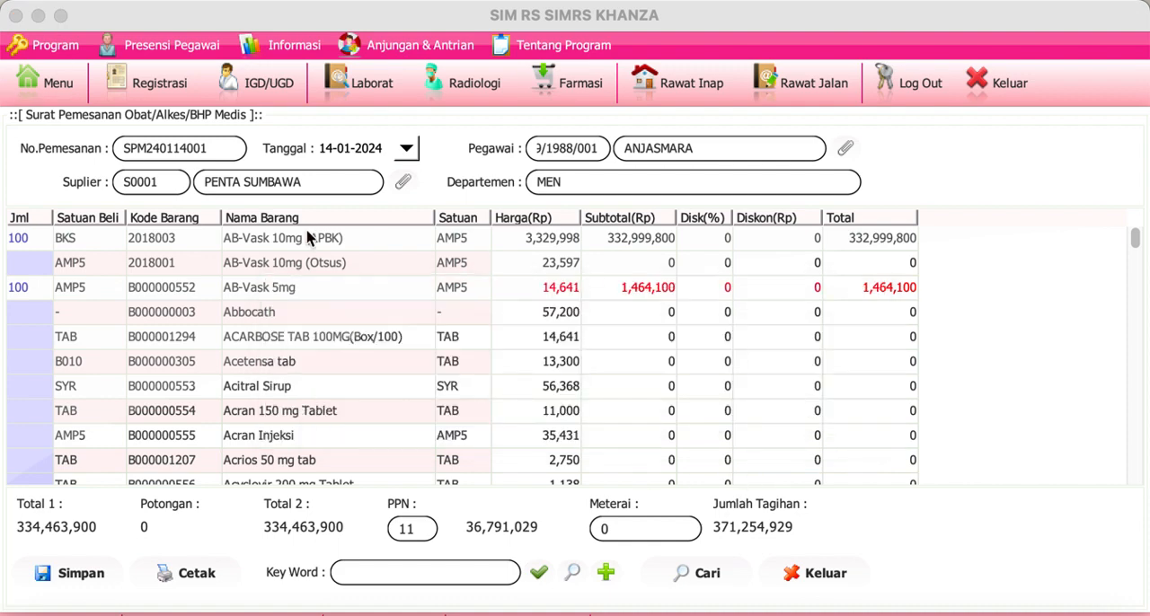
# Step: Reopen Surat Pemesanan Obat & BHP from the main menu and assign the MEN department employee and supplier PENTA SUMBAWA again
pyautogui.click(38, 91)
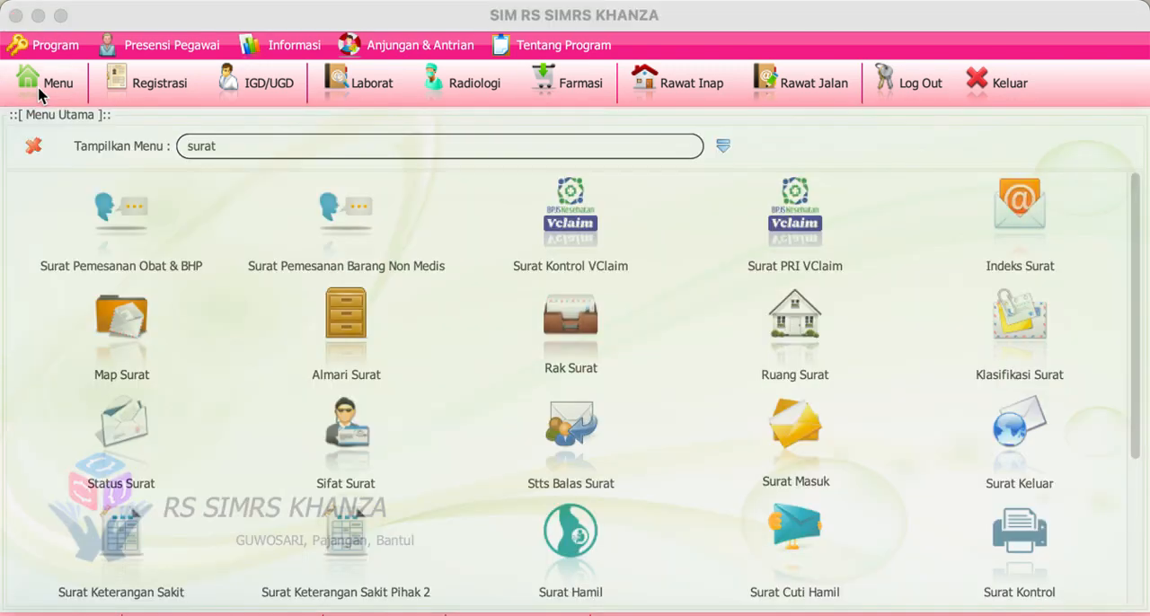
pyautogui.click(144, 239)
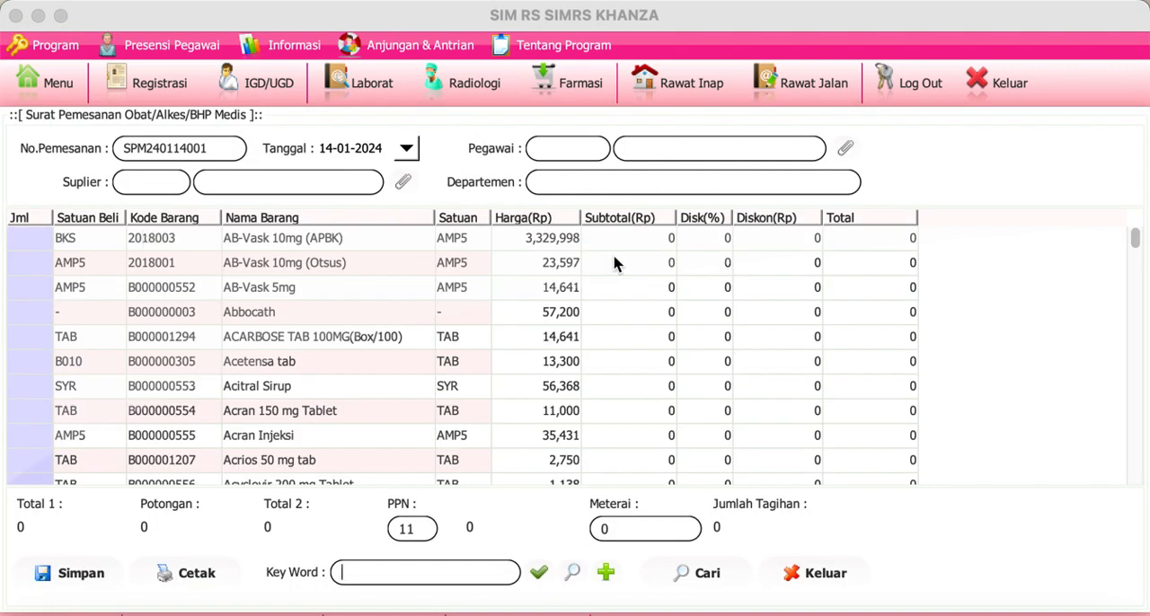
pyautogui.click(844, 150)
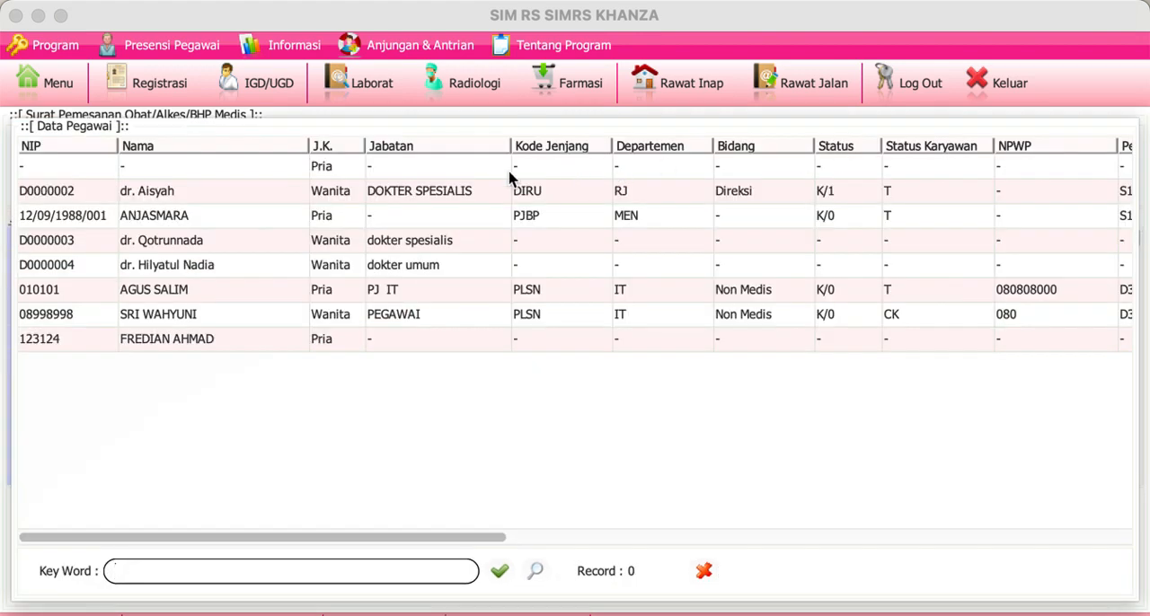
pyautogui.doubleClick(299, 219)
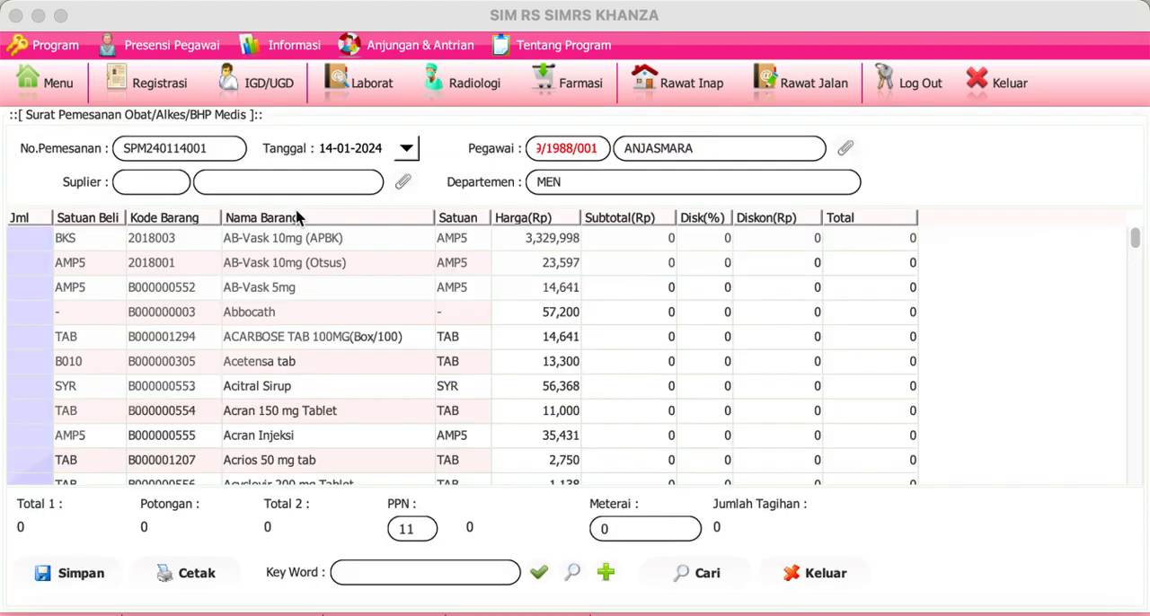
pyautogui.click(404, 185)
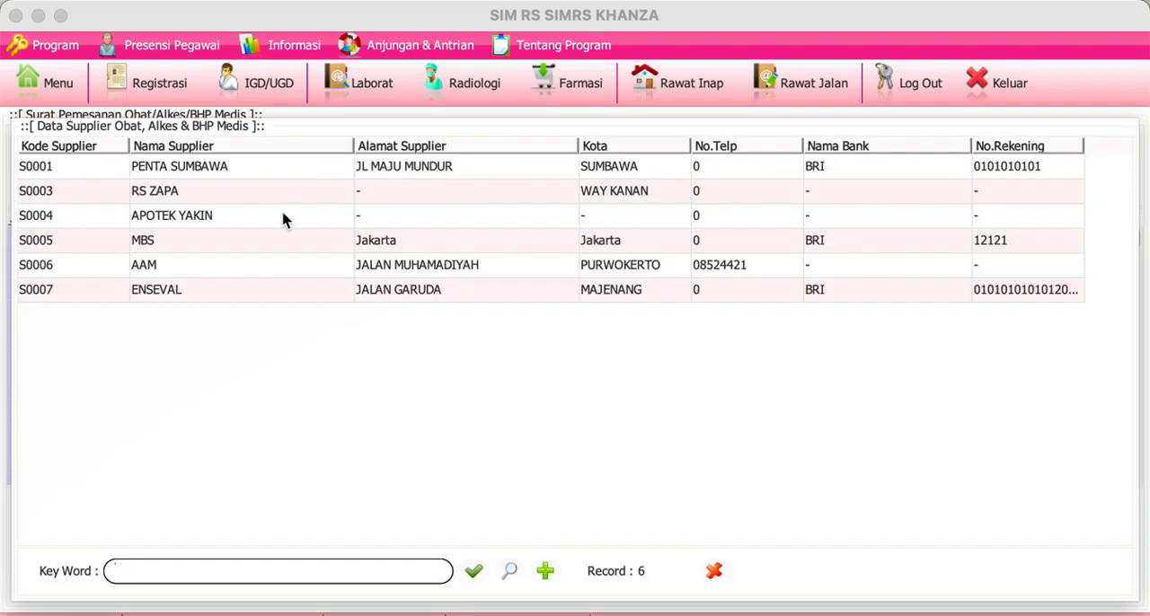
pyautogui.click(300, 169)
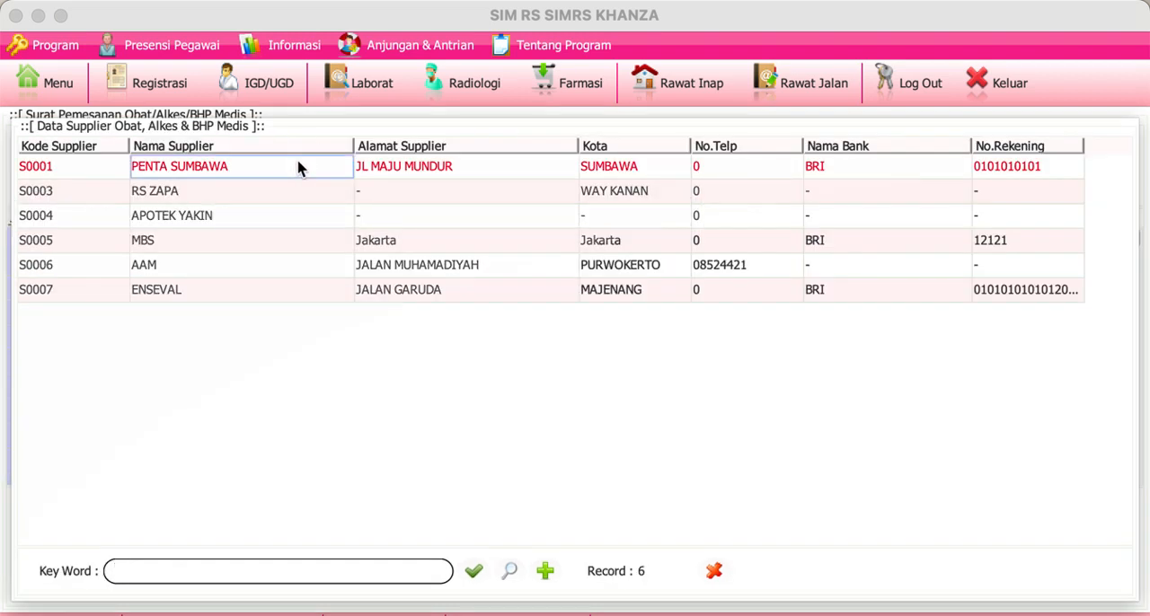
pyautogui.doubleClick(300, 169)
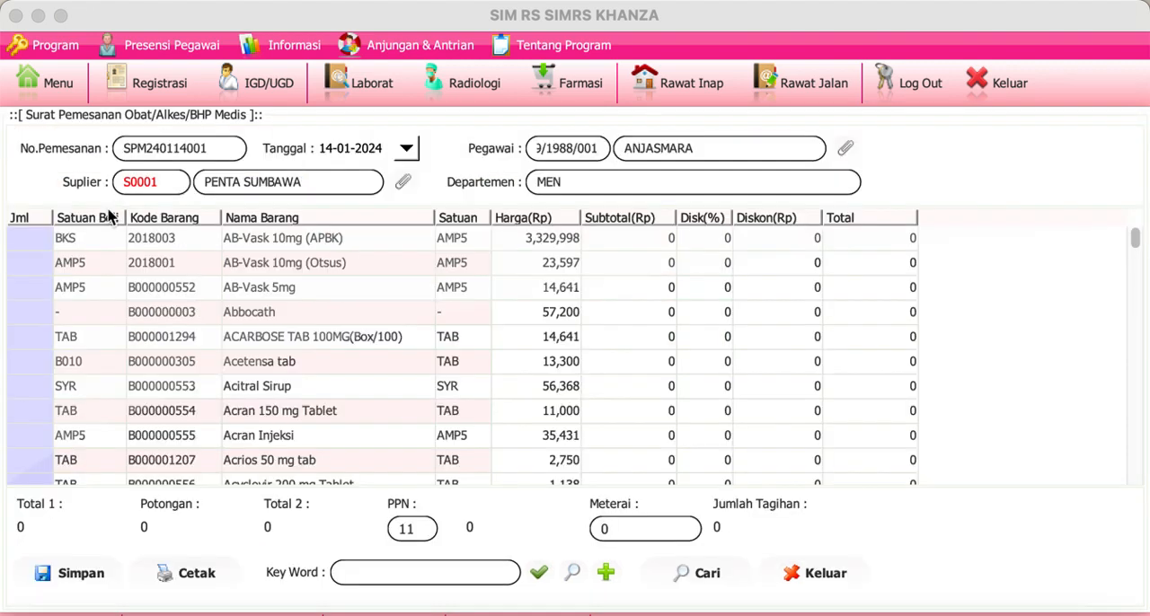
pyautogui.doubleClick(33, 244)
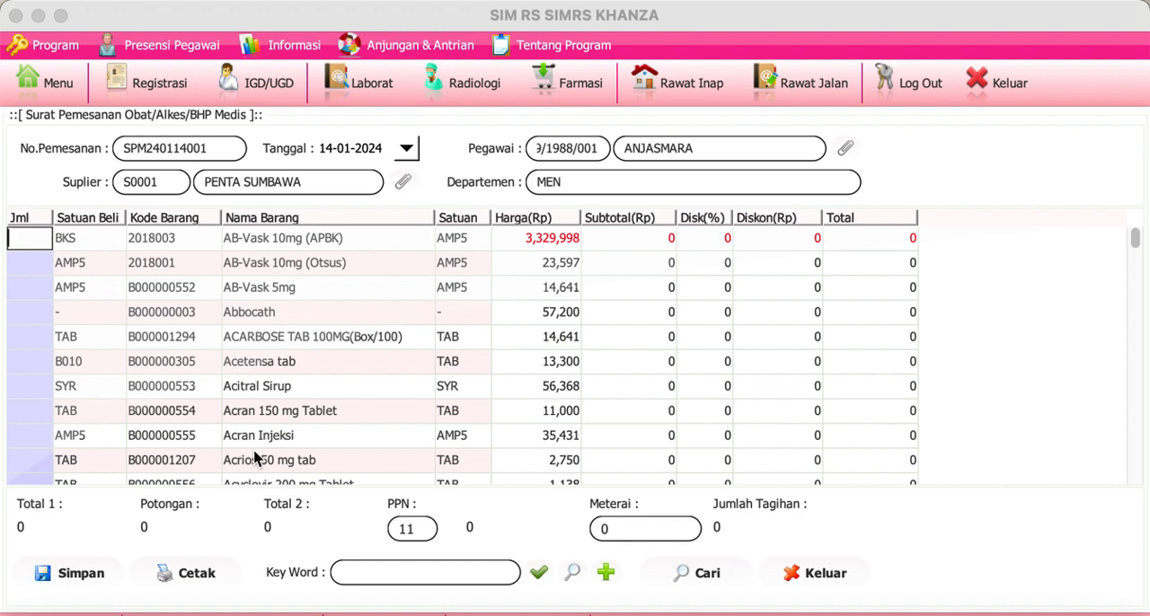
pyautogui.click(220, 153)
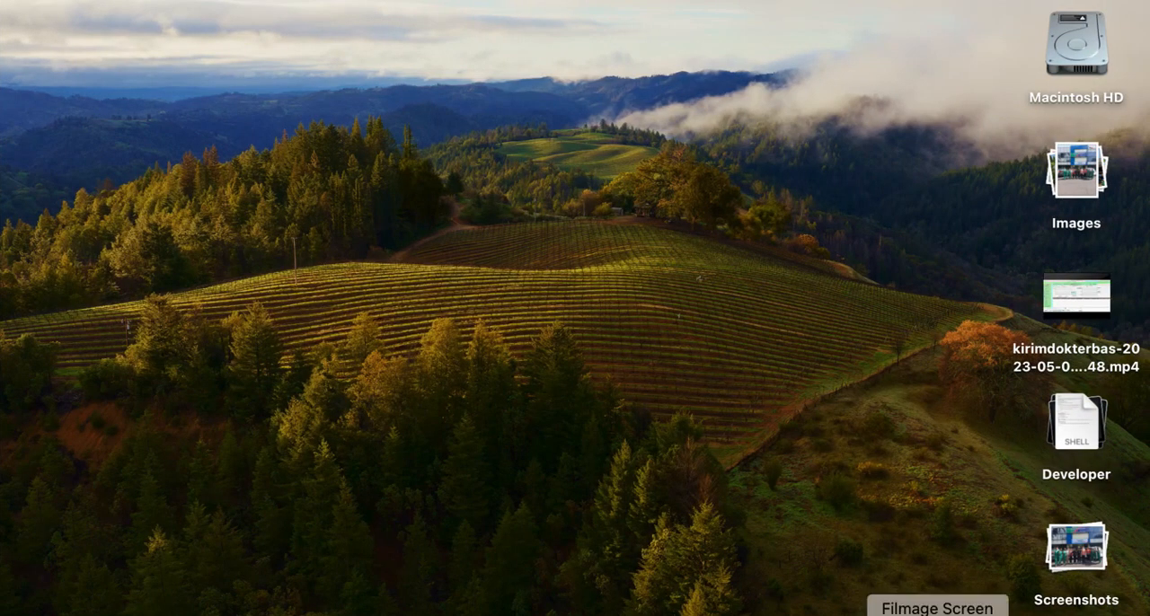
pyautogui.rightClick(937, 615)
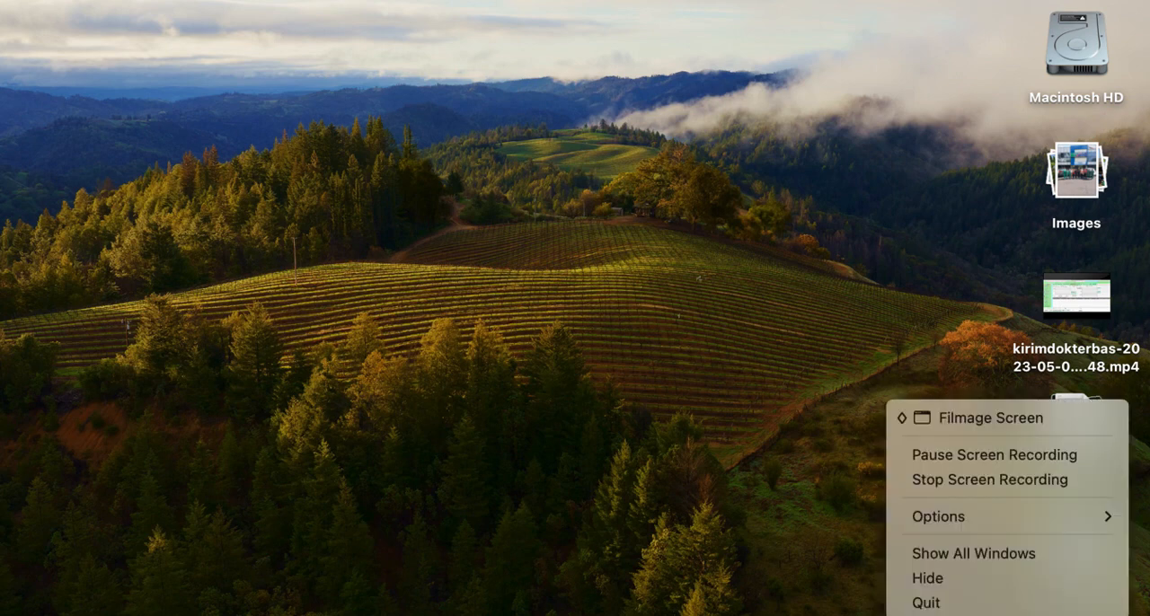
pyautogui.click(967, 480)
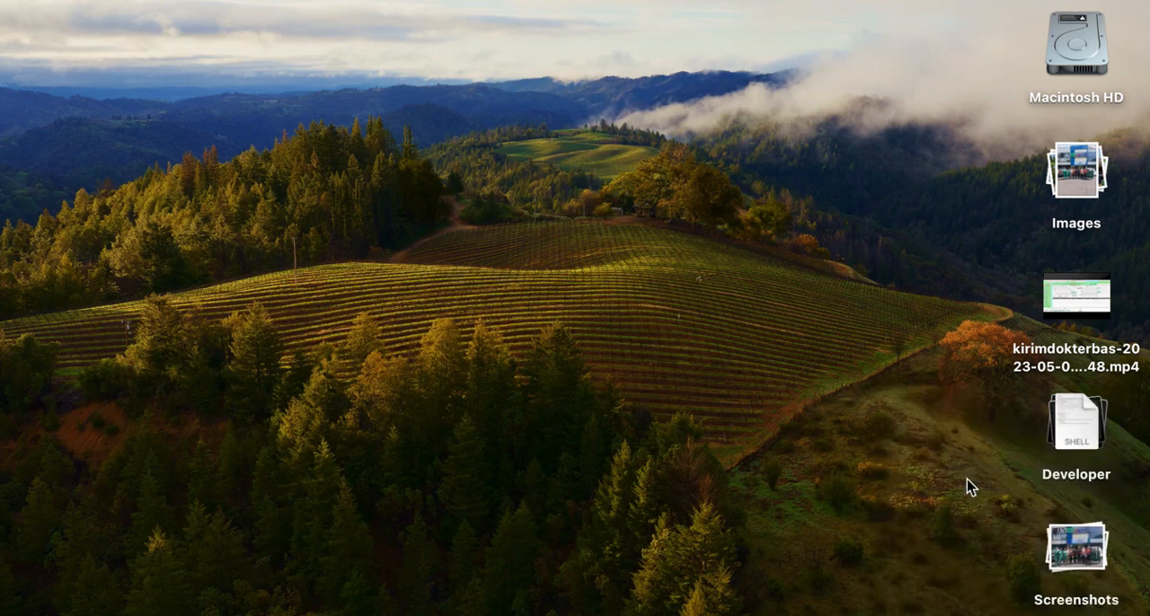